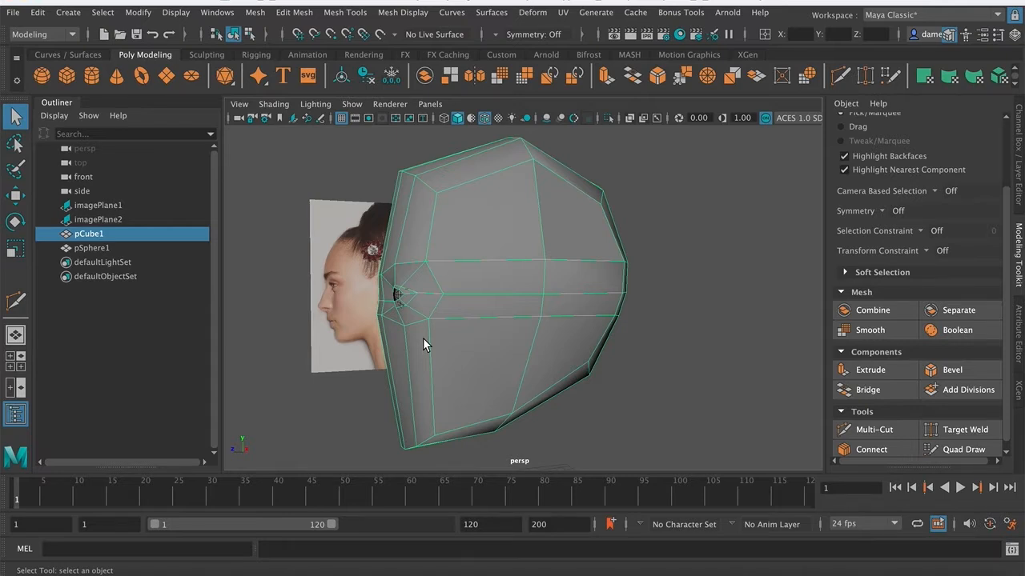
# - Apply Extrude to the upper rear face on the side of the head mesh, leaving Thickness at 0
pyautogui.keyDown('alt'); pyautogui.moveTo(492, 354); pyautogui.dragTo(409, 315); pyautogui.keyUp('alt')
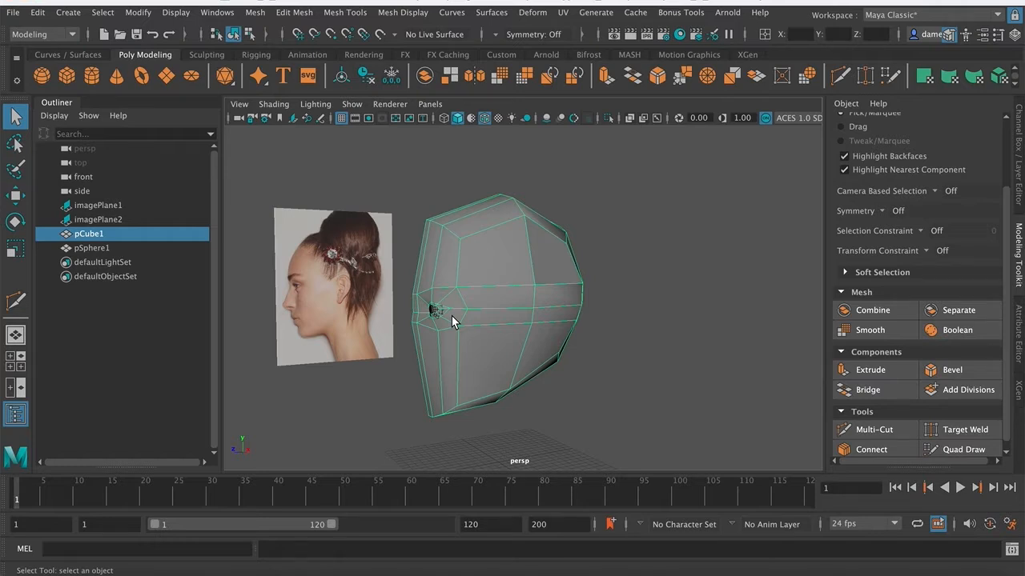
pyautogui.keyDown('alt'); pyautogui.moveTo(457, 312); pyautogui.dragTo(453, 317); pyautogui.keyUp('alt')
pyautogui.keyDown('alt'); pyautogui.moveTo(459, 311); pyautogui.dragTo(576, 270, button='right'); pyautogui.keyUp('alt')
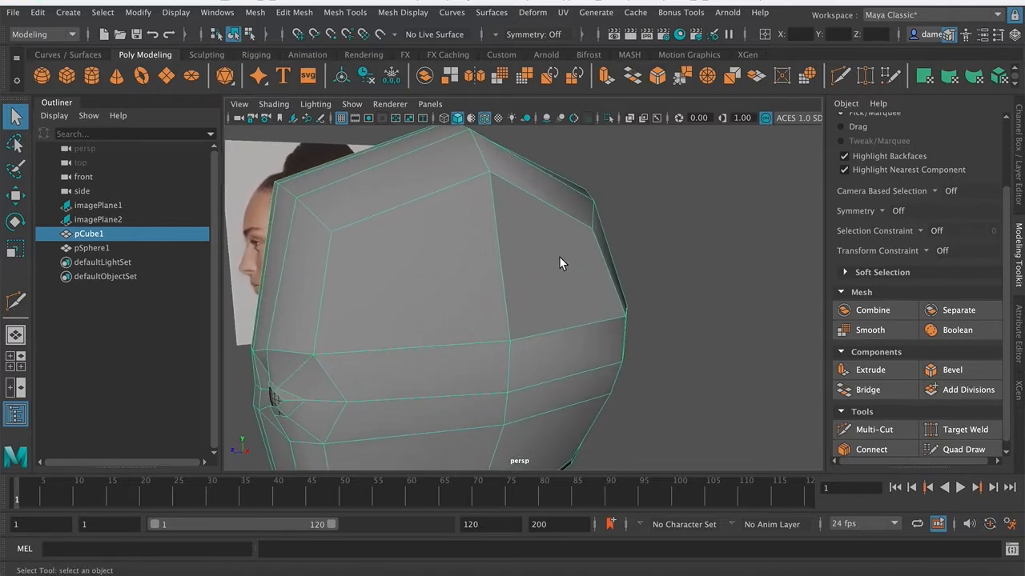
pyautogui.moveTo(517, 248); pyautogui.dragTo(519, 240, button='right')
pyautogui.click(559, 273)
pyautogui.keyDown('alt'); pyautogui.moveTo(563, 316); pyautogui.dragTo(538, 359); pyautogui.keyUp('alt')
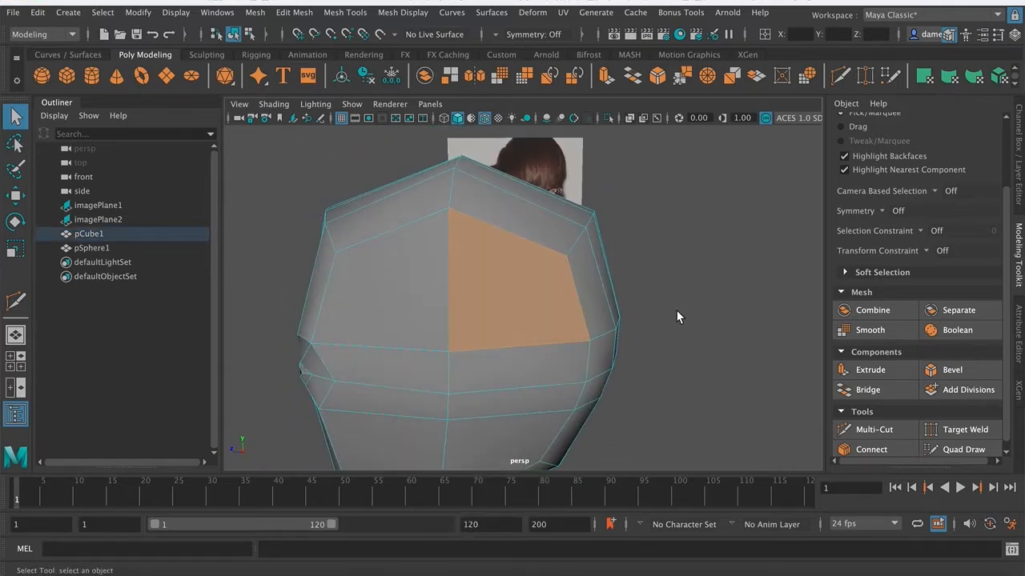
pyautogui.click(881, 369)
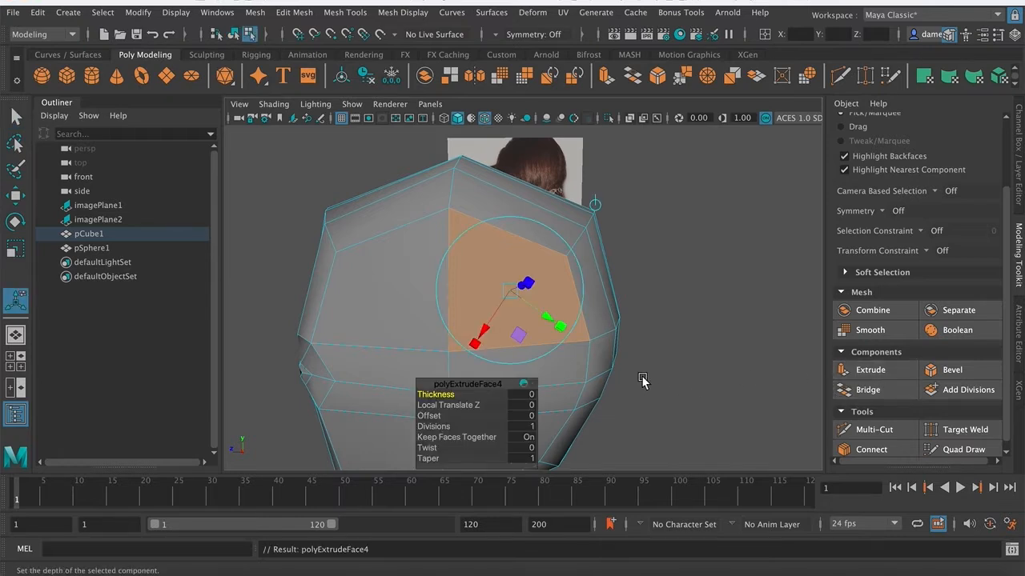
pyautogui.keyDown('alt'); pyautogui.moveTo(663, 356); pyautogui.dragTo(689, 356); pyautogui.keyUp('alt')
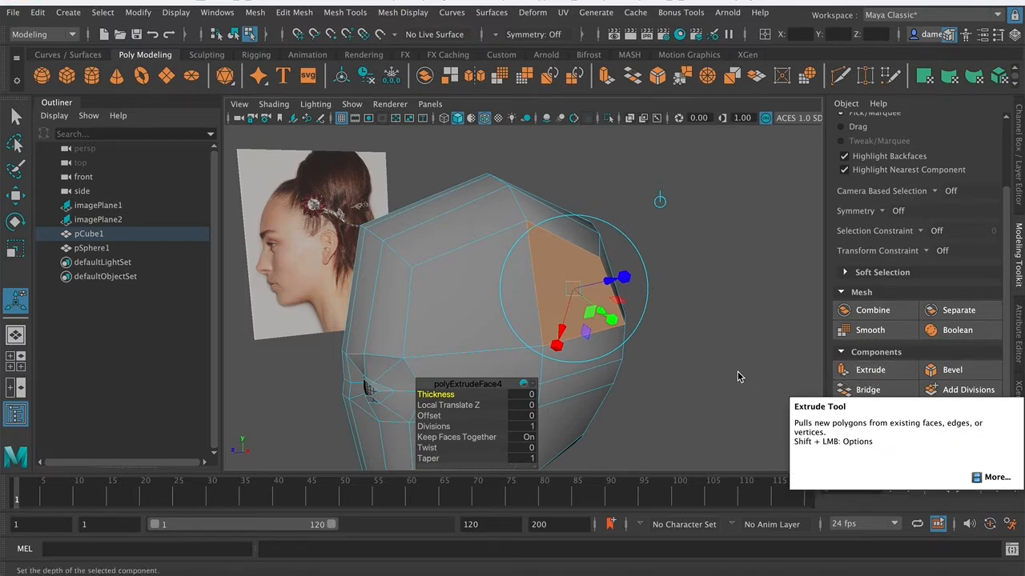
pyautogui.press('q')
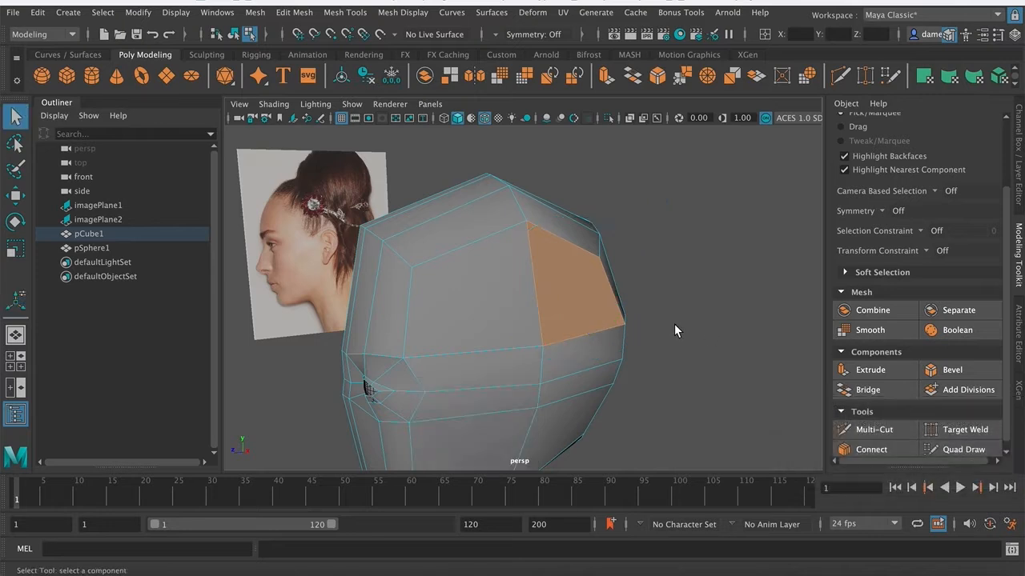
# - Try to move the extruded face away from the rest of the head
pyautogui.keyDown('alt'); pyautogui.moveTo(601, 315); pyautogui.dragTo(585, 297, button='middle'); pyautogui.keyUp('alt')
pyautogui.keyDown('alt'); pyautogui.moveTo(585, 297); pyautogui.dragTo(737, 316, button='right'); pyautogui.keyUp('alt')
pyautogui.click(688, 331)
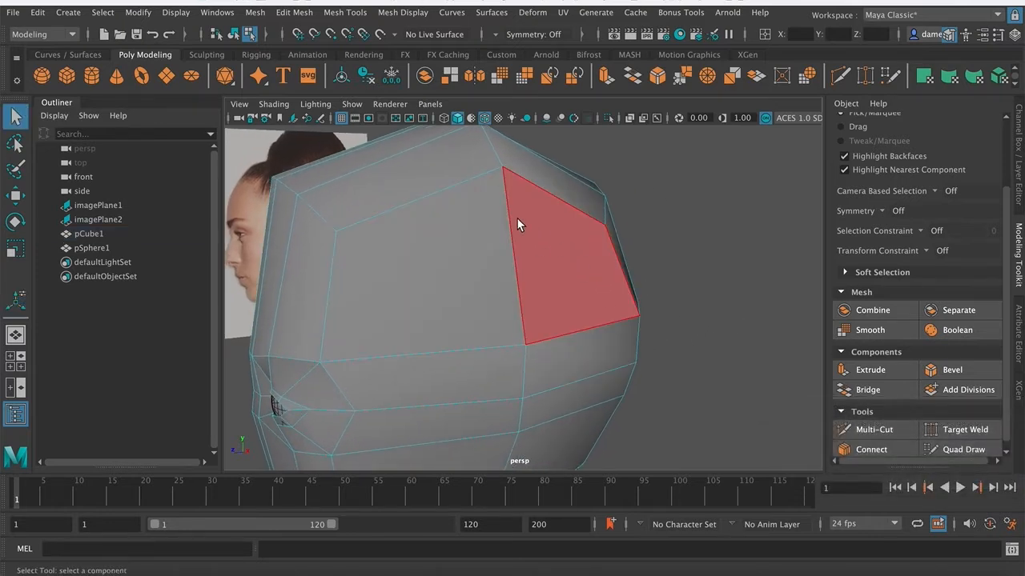
pyautogui.keyDown('alt'); pyautogui.moveTo(580, 273); pyautogui.dragTo(613, 283); pyautogui.keyUp('alt')
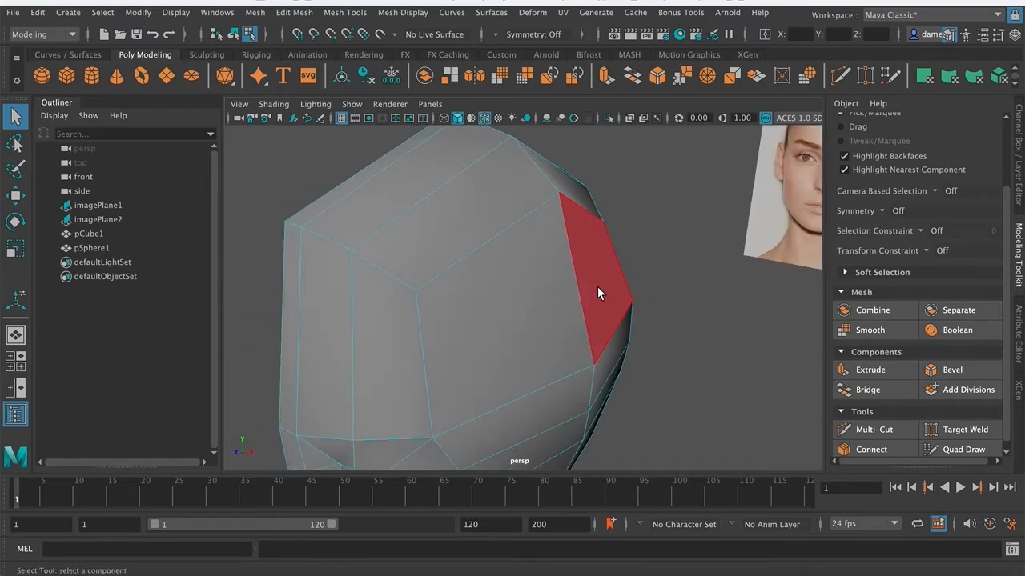
pyautogui.click(597, 287)
pyautogui.press('w')
pyautogui.keyDown('shift'); pyautogui.moveTo(668, 272); pyautogui.dragTo(636, 396); pyautogui.keyUp('shift')
pyautogui.hotkey('ctrl', 'z')
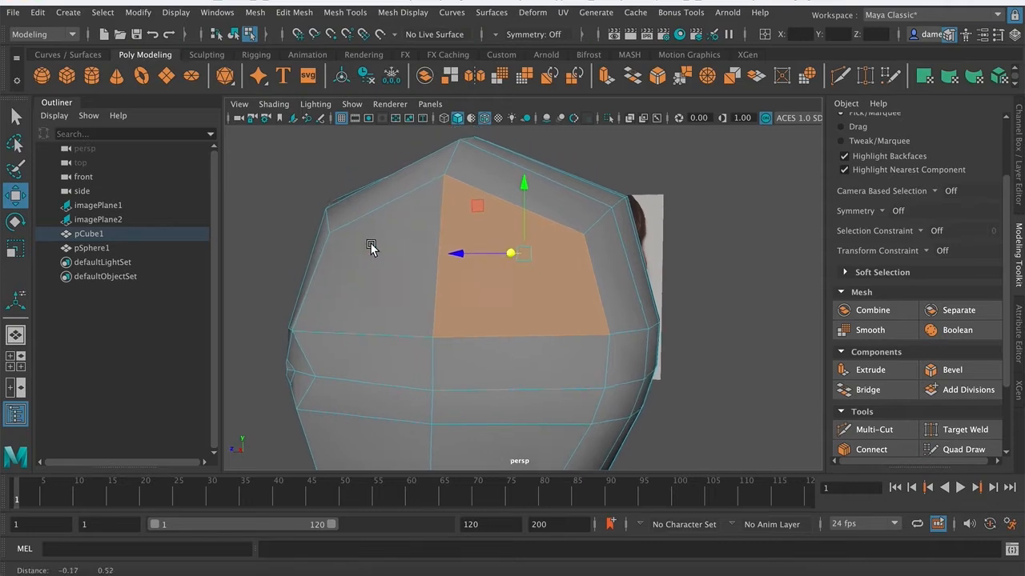
pyautogui.keyDown('alt'); pyautogui.moveTo(425, 256); pyautogui.dragTo(540, 305); pyautogui.keyUp('alt')
pyautogui.press('q')
# - Apply Extrude to a single edge on the upper part of the head, leaving Thickness at 0
pyautogui.keyDown('alt'); pyautogui.moveTo(385, 228); pyautogui.dragTo(510, 291); pyautogui.keyUp('alt')
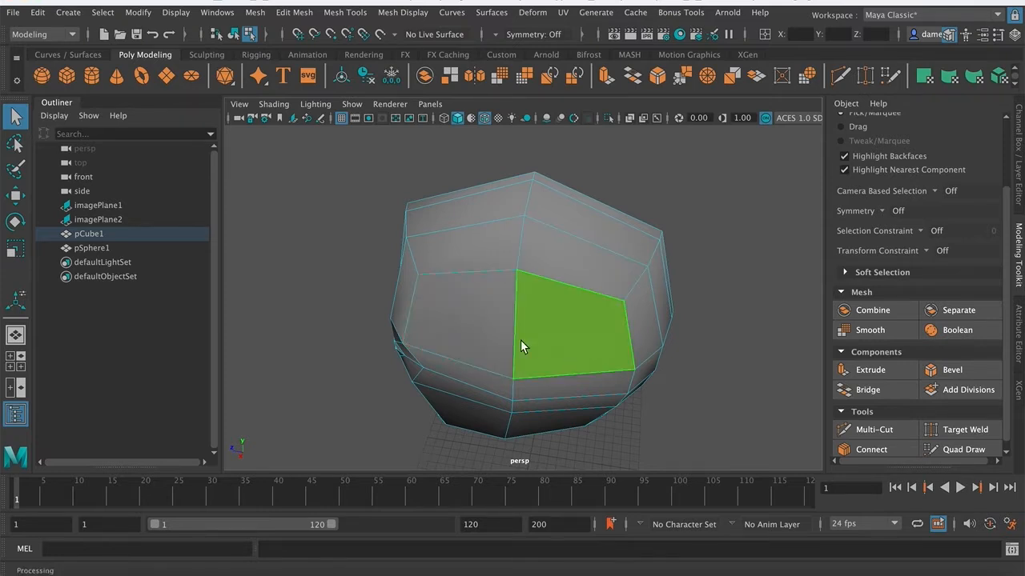
pyautogui.keyDown('alt'); pyautogui.moveTo(455, 269); pyautogui.dragTo(560, 346); pyautogui.keyUp('alt')
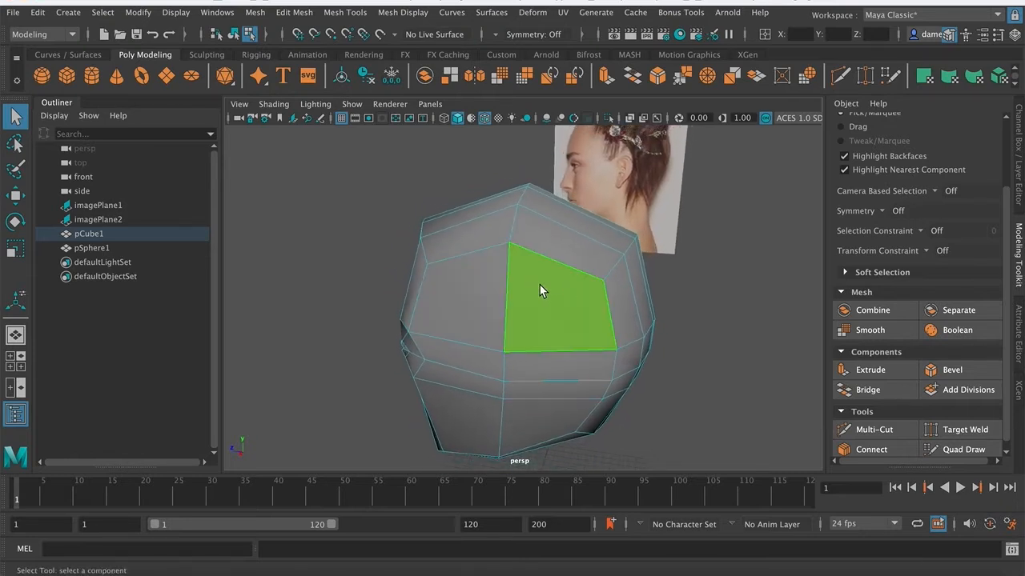
pyautogui.keyDown('alt'); pyautogui.moveTo(540, 290); pyautogui.dragTo(424, 233); pyautogui.keyUp('alt')
pyautogui.moveTo(432, 201); pyautogui.dragTo(432, 162, button='right')
pyautogui.keyDown('alt'); pyautogui.moveTo(441, 228); pyautogui.dragTo(508, 288); pyautogui.keyUp('alt')
pyautogui.click(507, 288)
pyautogui.click(872, 370)
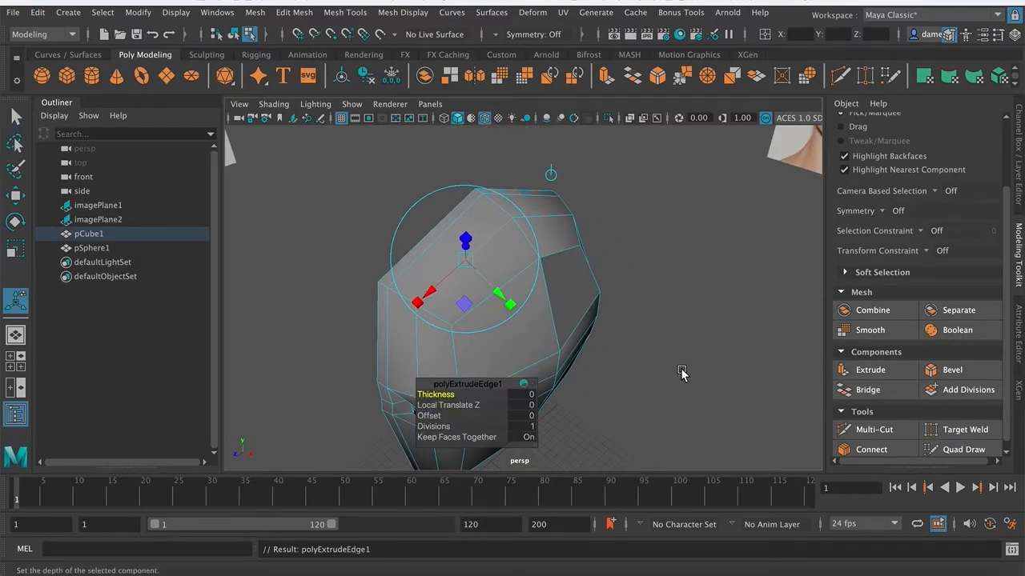
pyautogui.press('q')
# - Return to object mode and select the whole head mesh
pyautogui.keyDown('alt'); pyautogui.moveTo(684, 360); pyautogui.dragTo(469, 314); pyautogui.keyUp('alt')
pyautogui.keyDown('alt'); pyautogui.moveTo(469, 314); pyautogui.dragTo(381, 297, button='right'); pyautogui.keyUp('alt')
pyautogui.keyDown('alt'); pyautogui.moveTo(450, 341); pyautogui.dragTo(489, 336); pyautogui.keyUp('alt')
pyautogui.keyDown('alt'); pyautogui.moveTo(489, 336); pyautogui.dragTo(457, 355, button='right'); pyautogui.keyUp('alt')
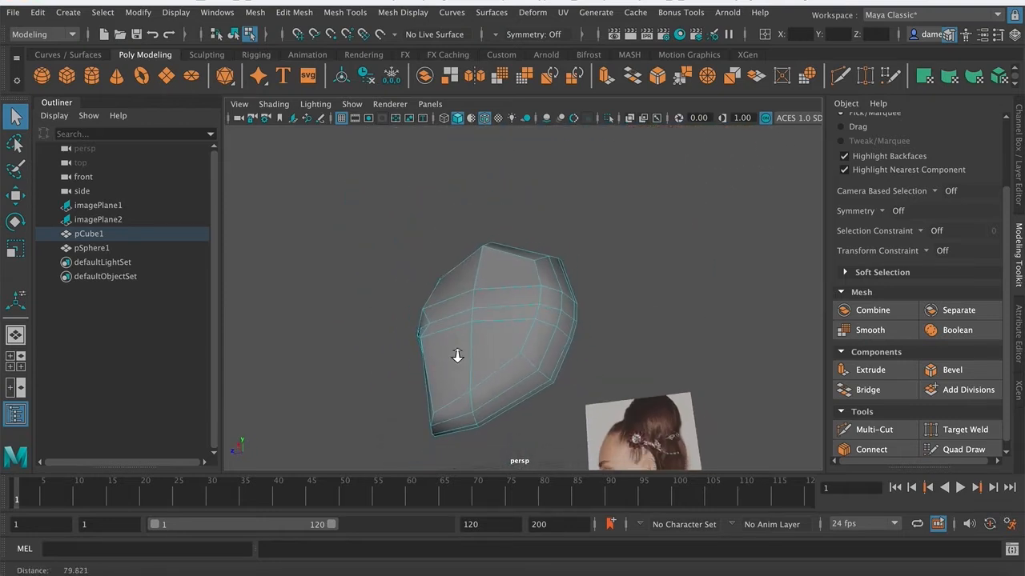
pyautogui.keyDown('alt'); pyautogui.moveTo(457, 356); pyautogui.dragTo(471, 357); pyautogui.keyUp('alt')
pyautogui.moveTo(469, 311); pyautogui.dragTo(556, 181, button='right')
pyautogui.keyDown('alt'); pyautogui.moveTo(490, 283); pyautogui.dragTo(492, 317, button='middle'); pyautogui.keyUp('alt')
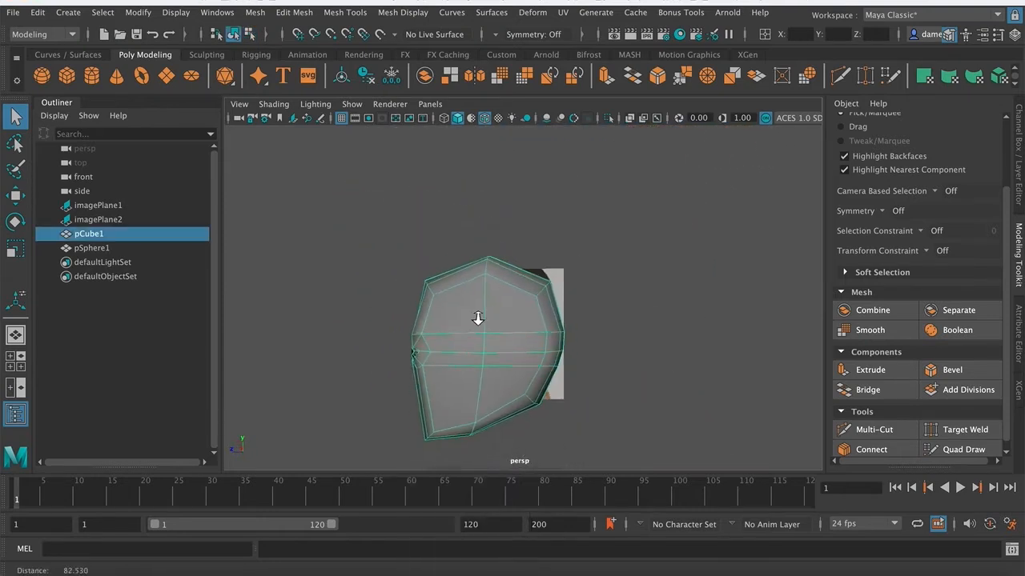
pyautogui.keyDown('alt'); pyautogui.moveTo(491, 317); pyautogui.dragTo(481, 334); pyautogui.keyUp('alt')
pyautogui.keyDown('alt'); pyautogui.moveTo(489, 372); pyautogui.dragTo(510, 338); pyautogui.keyUp('alt')
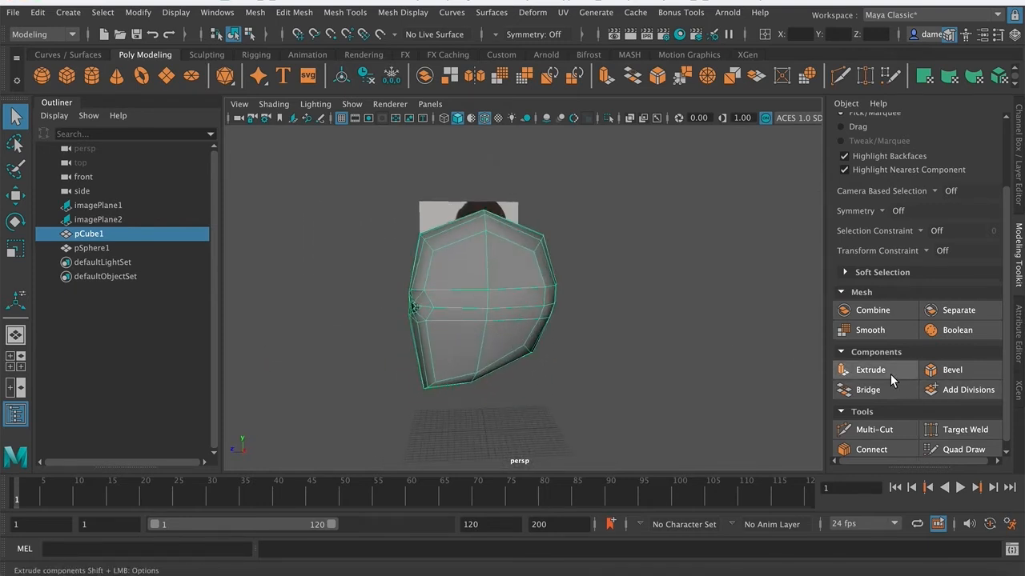
pyautogui.click(654, 392)
pyautogui.rightClick(513, 310)
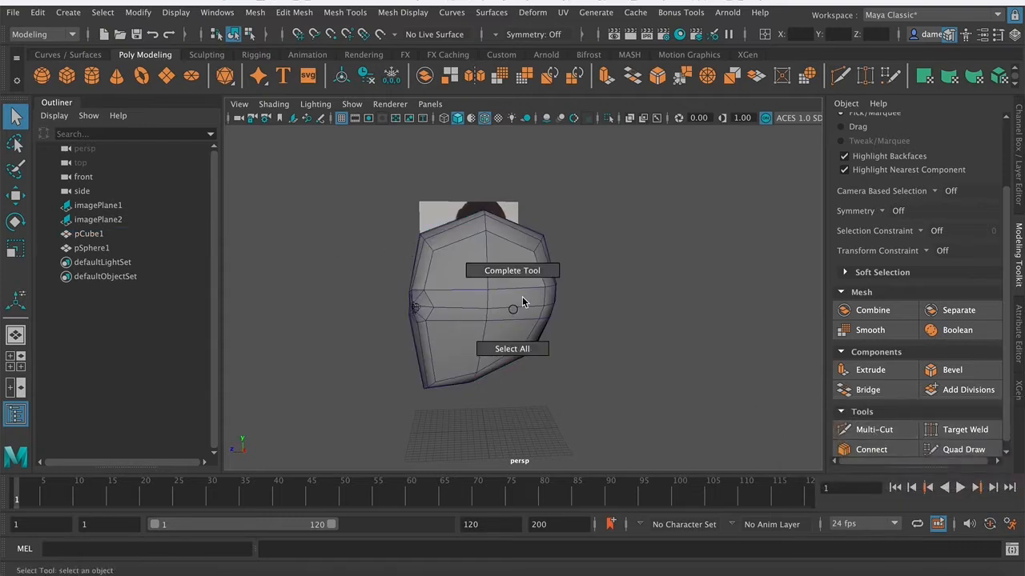
pyautogui.click(497, 349)
pyautogui.click(486, 308)
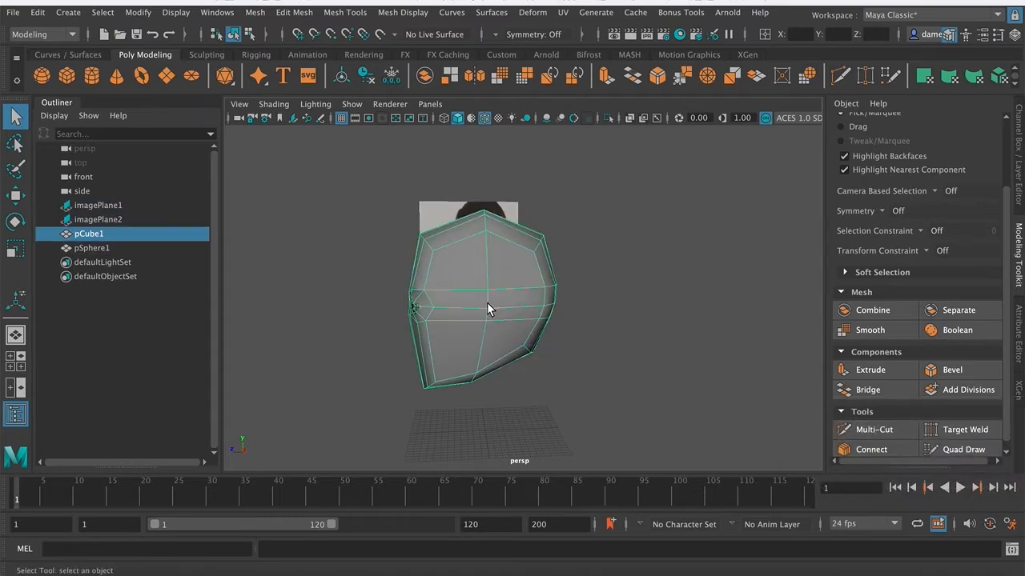
# - Activate Multi-Cut for the head mesh and detach the list of mesh tools as a floating window
pyautogui.click(858, 429)
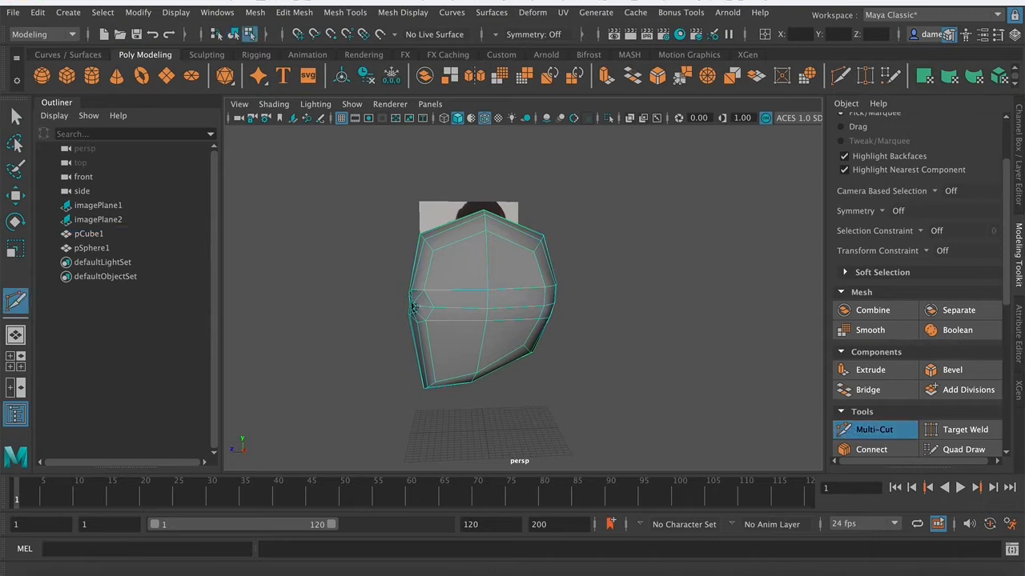
pyautogui.click(336, 12)
pyautogui.click(376, 22)
pyautogui.moveTo(375, 12); pyautogui.dragTo(77, 325)
# - Try to insert an edge loop across the lower side of the head with Multi-Cut
pyautogui.click(485, 321)
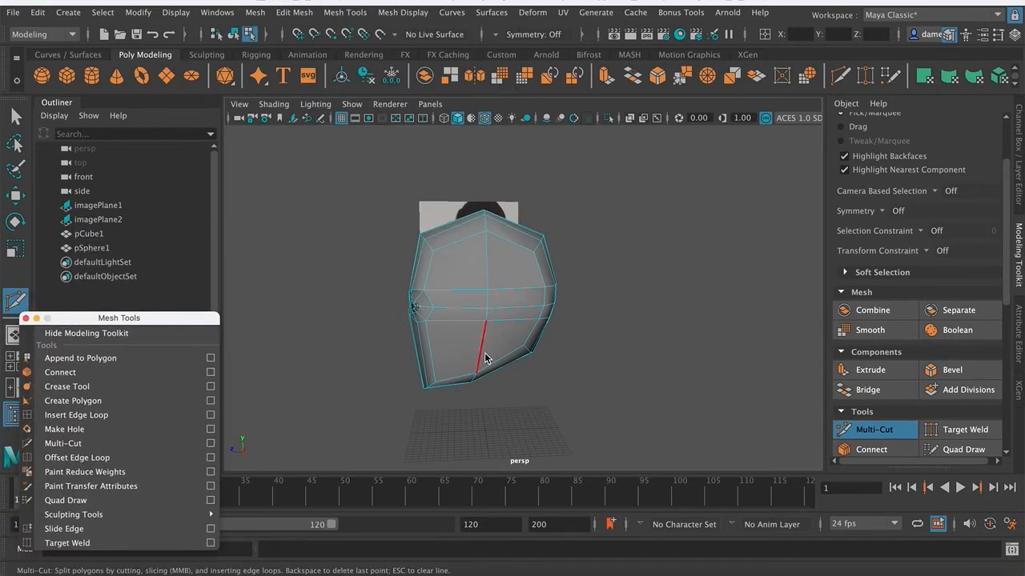
pyautogui.keyDown('ctrl'); pyautogui.click(481, 343); pyautogui.keyUp('ctrl')
pyautogui.moveTo(526, 390)
pyautogui.keyDown('alt'); pyautogui.mouseDown()
pyautogui.moveTo(586, 380)
pyautogui.moveTo(521, 389)
pyautogui.mouseUp(); pyautogui.keyUp('alt')
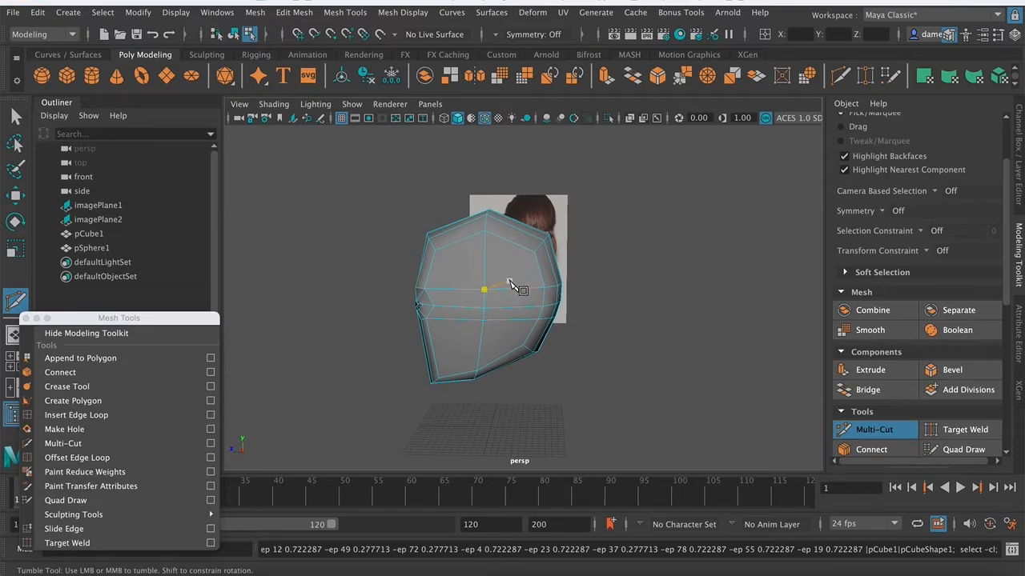
pyautogui.press('Escape')
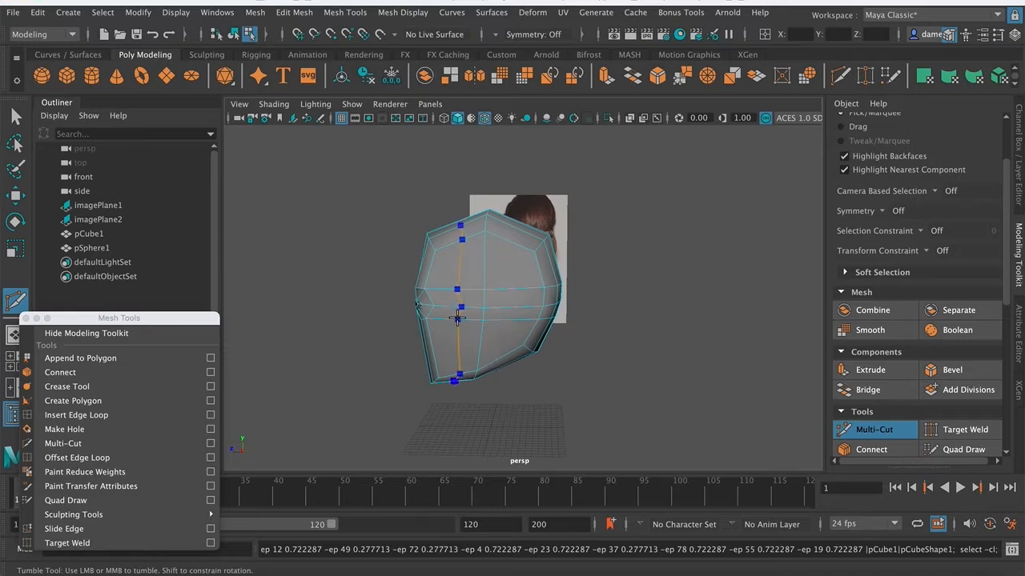
# - Insert a vertical edge loop through the rear half of the head with Multi-Cut
pyautogui.keyDown('ctrl'); pyautogui.click(507, 318); pyautogui.keyUp('ctrl')
pyautogui.keyDown('alt'); pyautogui.moveTo(522, 336); pyautogui.dragTo(520, 292); pyautogui.keyUp('alt')
pyautogui.keyDown('alt'); pyautogui.moveTo(550, 340); pyautogui.dragTo(509, 290); pyautogui.keyUp('alt')
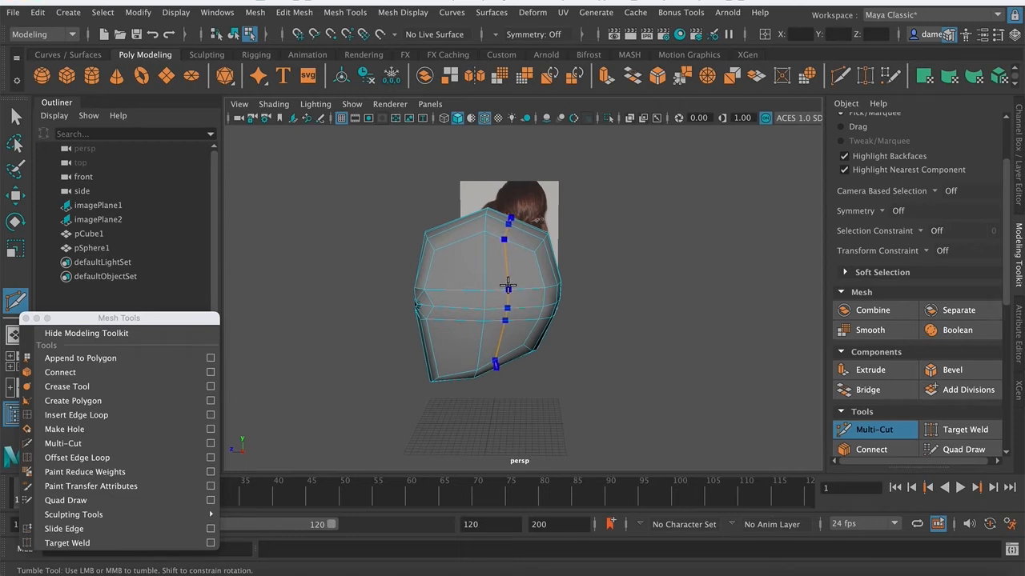
pyautogui.keyDown('alt'); pyautogui.moveTo(598, 357); pyautogui.dragTo(566, 349); pyautogui.keyUp('alt')
pyautogui.keyDown('alt'); pyautogui.moveTo(460, 309); pyautogui.dragTo(698, 352, button='right'); pyautogui.keyUp('alt')
pyautogui.keyDown('alt'); pyautogui.moveTo(698, 352); pyautogui.dragTo(656, 343); pyautogui.keyUp('alt')
pyautogui.press('q')
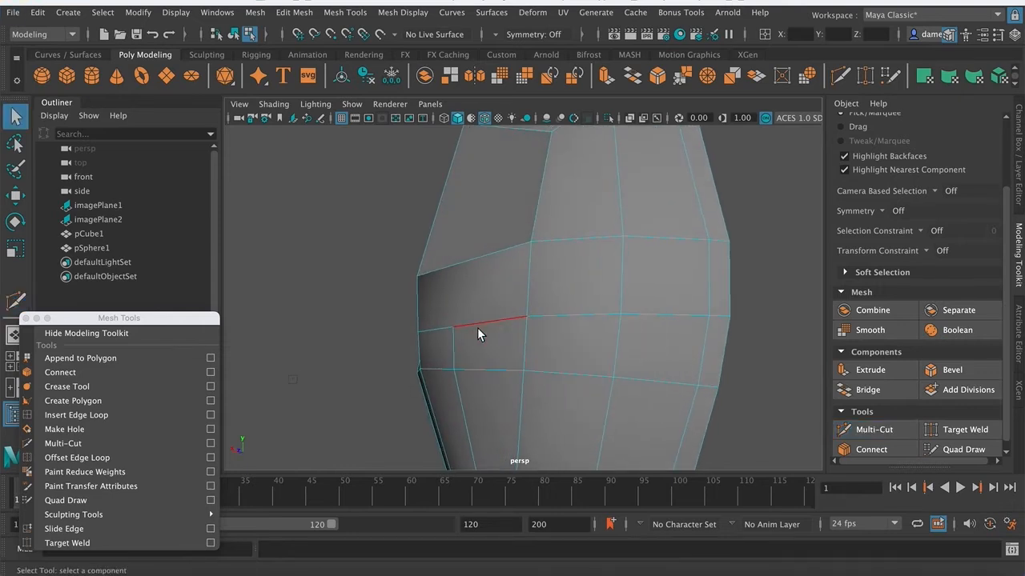
# - Cut the face below the extruded face, extending the interrupted loop up to the extruded face's lower edge with Multi-Cut
pyautogui.click(510, 328)
pyautogui.keyDown('alt'); pyautogui.moveTo(407, 322); pyautogui.dragTo(474, 328); pyautogui.keyUp('alt')
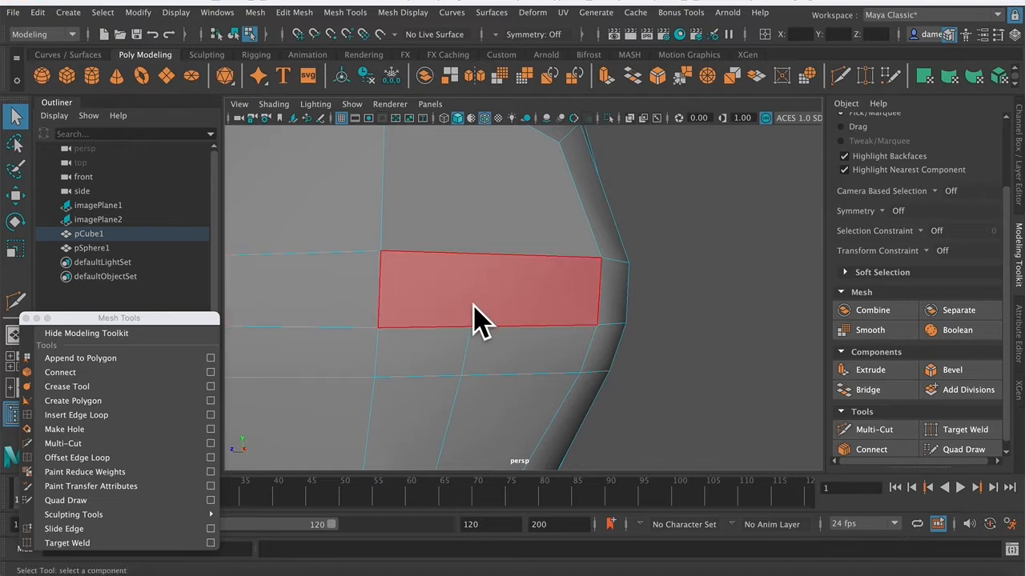
pyautogui.keyDown('alt'); pyautogui.moveTo(473, 306); pyautogui.dragTo(493, 368, button='middle'); pyautogui.keyUp('alt')
pyautogui.click(889, 433)
pyautogui.click(490, 389)
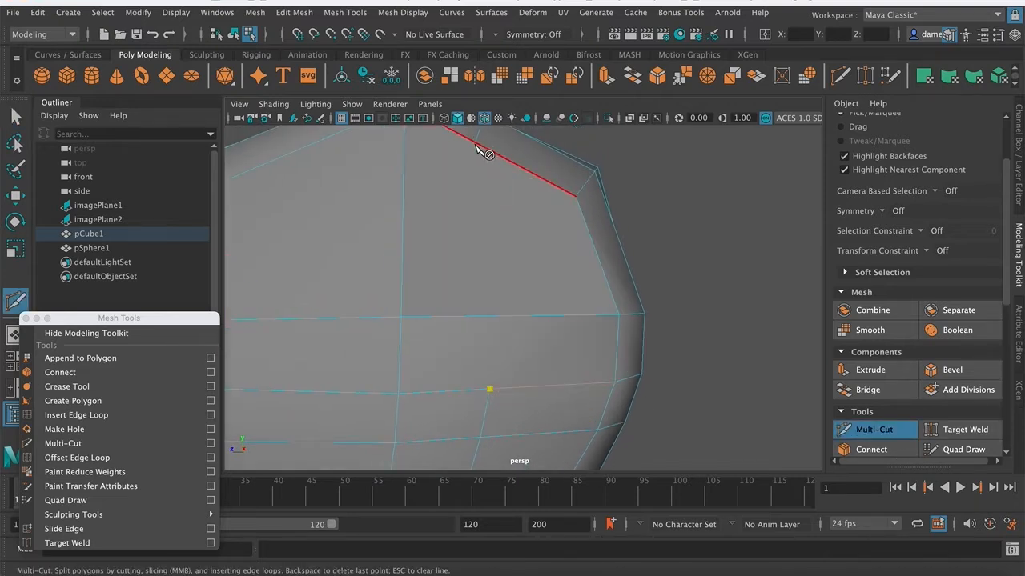
pyautogui.click(498, 316)
pyautogui.keyDown('alt'); pyautogui.moveTo(497, 316); pyautogui.dragTo(488, 200); pyautogui.keyUp('alt')
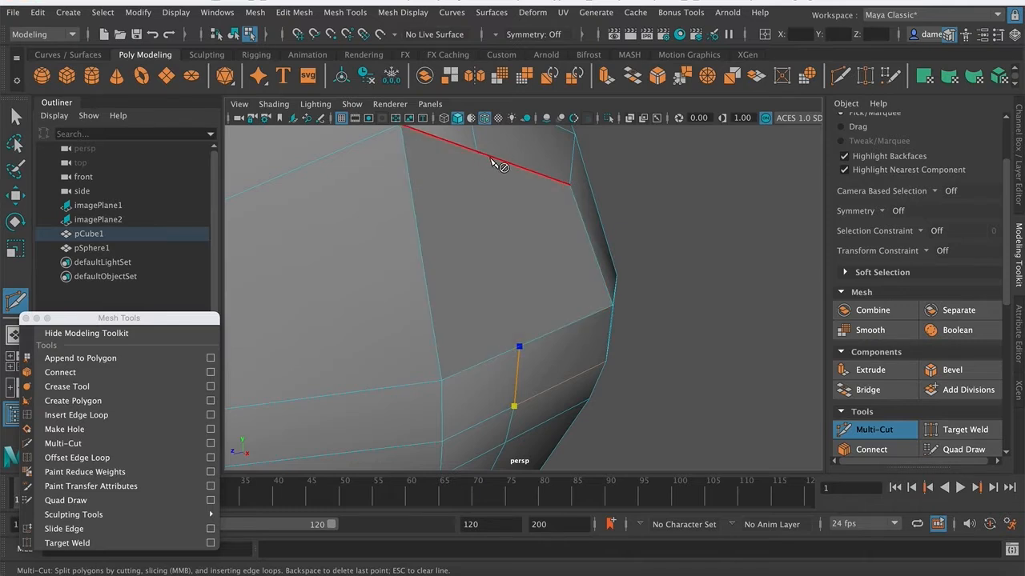
pyautogui.keyDown('alt'); pyautogui.moveTo(491, 165); pyautogui.dragTo(526, 259); pyautogui.keyUp('alt')
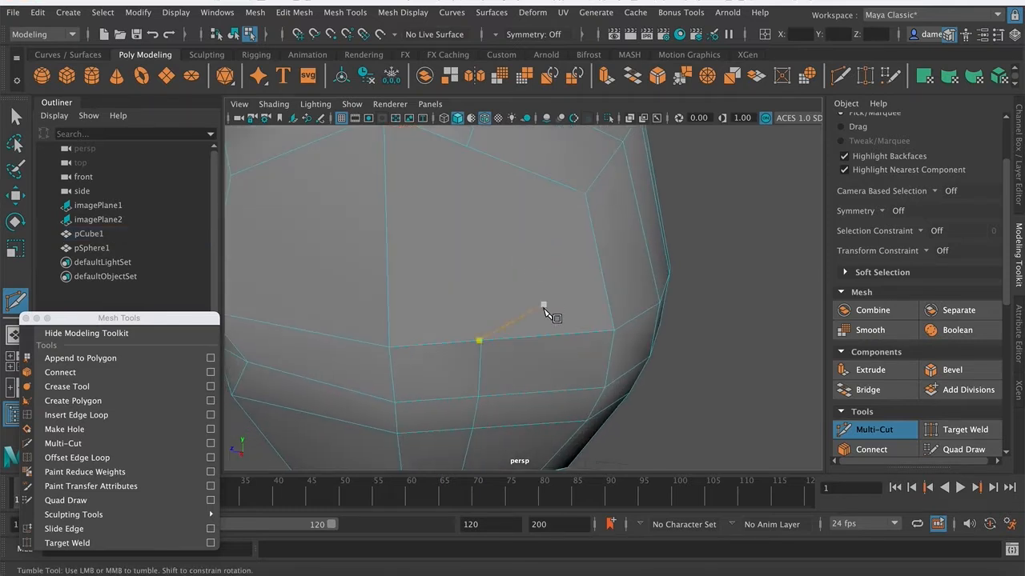
pyautogui.keyDown('alt'); pyautogui.moveTo(543, 311); pyautogui.dragTo(554, 419); pyautogui.keyUp('alt')
pyautogui.keyDown('alt'); pyautogui.moveTo(553, 419); pyautogui.dragTo(503, 348, button='right'); pyautogui.keyUp('alt')
pyautogui.keyDown('alt'); pyautogui.moveTo(555, 311); pyautogui.dragTo(438, 300); pyautogui.keyUp('alt')
pyautogui.press('q')
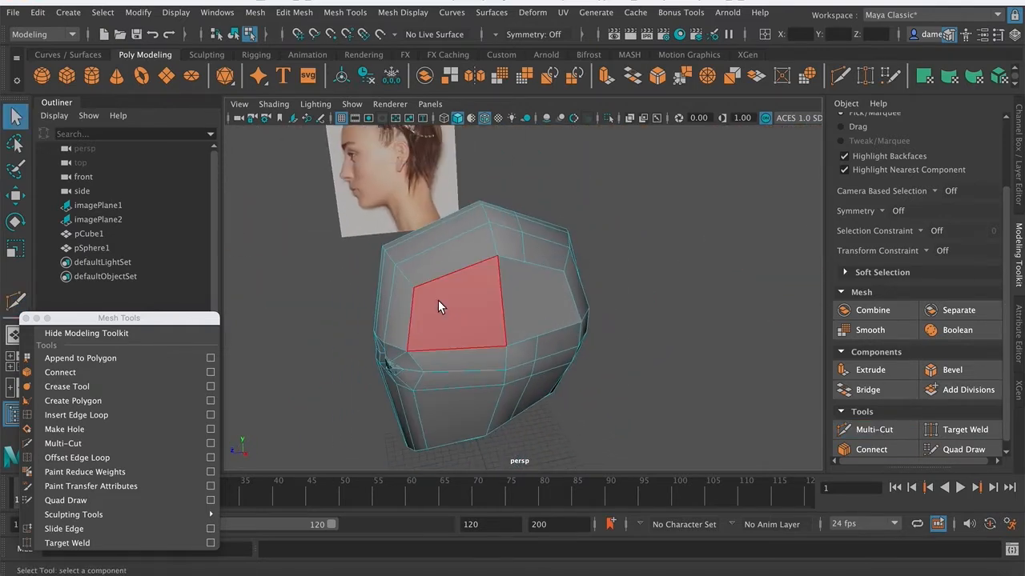
# - Return the head to object mode and examine its unsmoothed edge flow around the extruded face
pyautogui.moveTo(491, 276); pyautogui.dragTo(560, 180, button='right')
pyautogui.keyDown('alt'); pyautogui.moveTo(560, 180); pyautogui.dragTo(520, 350); pyautogui.keyUp('alt')
pyautogui.keyDown('alt'); pyautogui.moveTo(520, 349); pyautogui.dragTo(521, 318, button='middle'); pyautogui.keyUp('alt')
pyautogui.keyDown('alt'); pyautogui.moveTo(521, 318); pyautogui.dragTo(582, 320, button='right'); pyautogui.keyUp('alt')
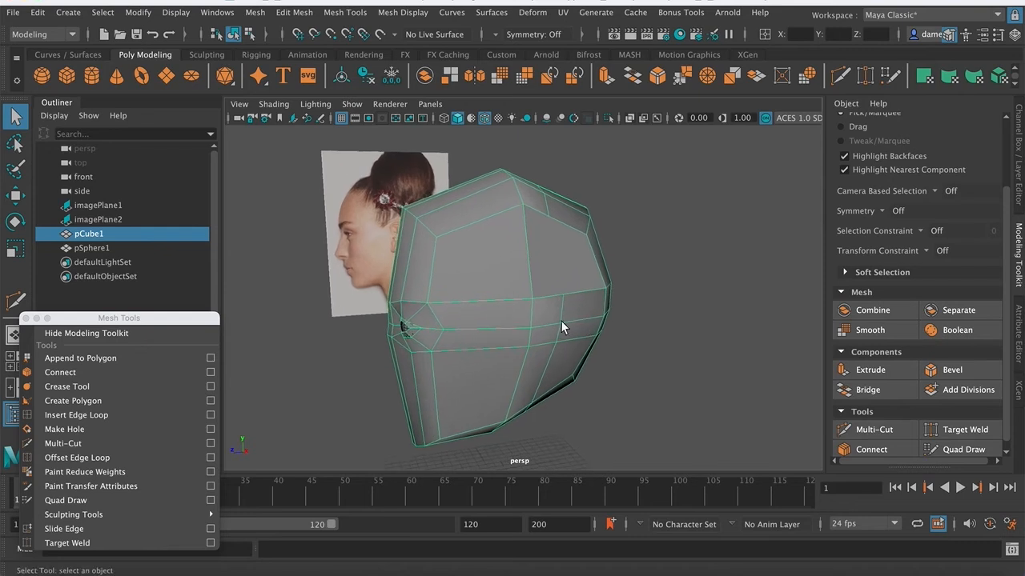
pyautogui.moveTo(529, 319)
pyautogui.keyDown('alt'); pyautogui.mouseDown()
pyautogui.moveTo(523, 329)
pyautogui.moveTo(550, 340)
pyautogui.moveTo(561, 322)
pyautogui.moveTo(521, 310)
pyautogui.mouseUp(); pyautogui.keyUp('alt')
pyautogui.keyDown('alt'); pyautogui.moveTo(521, 310); pyautogui.dragTo(621, 320, button='right'); pyautogui.keyUp('alt')
pyautogui.keyDown('alt'); pyautogui.moveTo(621, 321); pyautogui.dragTo(546, 340); pyautogui.keyUp('alt')
pyautogui.press('1')
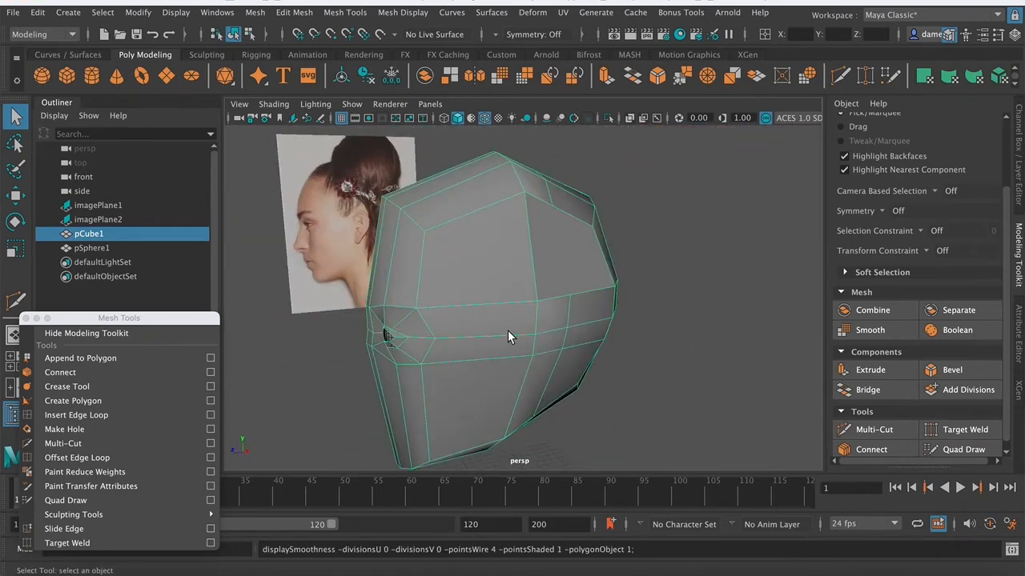
# - Examine the vertices around the extruded face and compare the smoothed preview with the unsmoothed mesh
pyautogui.moveTo(507, 238); pyautogui.dragTo(449, 211, button='right')
pyautogui.keyDown('alt'); pyautogui.moveTo(448, 211); pyautogui.dragTo(570, 343); pyautogui.keyUp('alt')
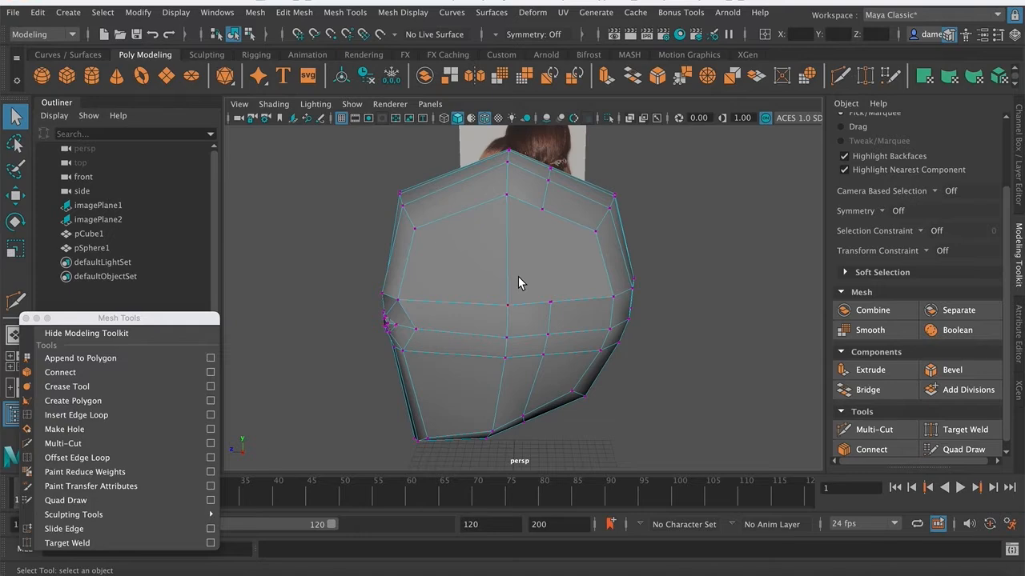
pyautogui.keyDown('alt'); pyautogui.moveTo(609, 291); pyautogui.dragTo(524, 165); pyautogui.keyUp('alt')
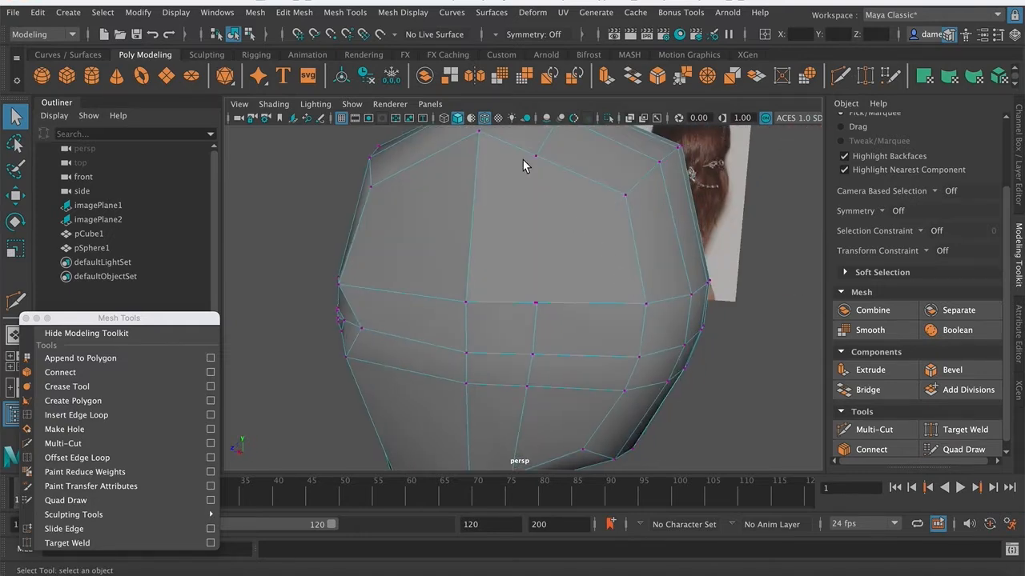
pyautogui.keyDown('alt'); pyautogui.moveTo(558, 262); pyautogui.dragTo(529, 273); pyautogui.keyUp('alt')
pyautogui.press('3')
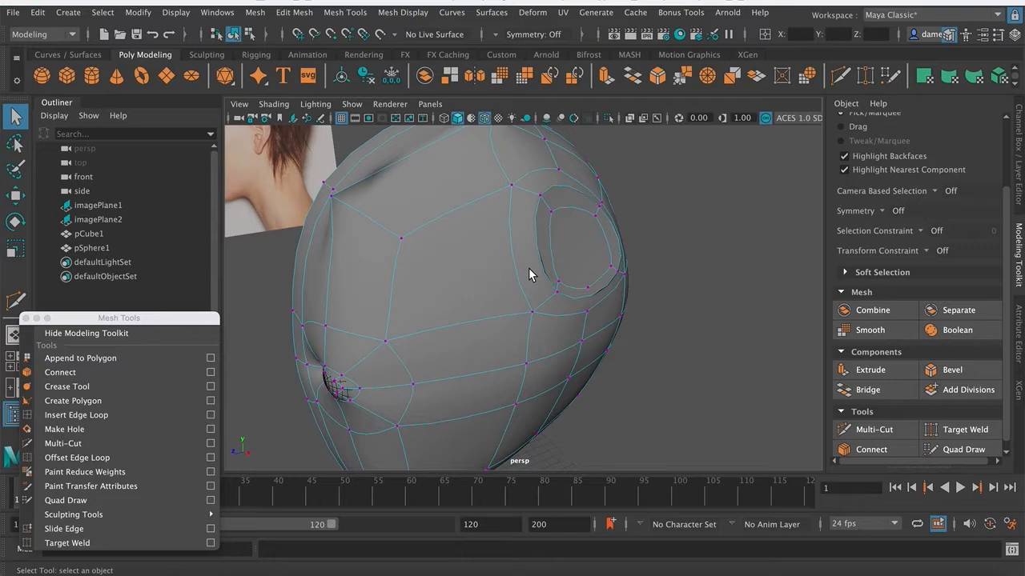
pyautogui.press('1')
# - Return the head to object mode and cut a vertical edge down the large cheek face with Multi-Cut
pyautogui.moveTo(452, 194); pyautogui.dragTo(545, 158, button='right')
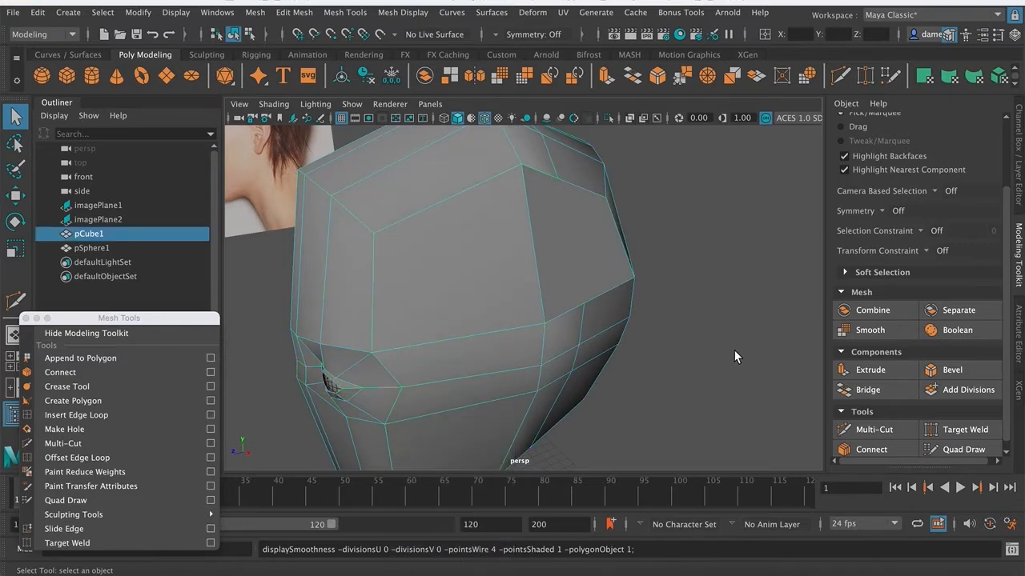
pyautogui.keyDown('alt'); pyautogui.moveTo(619, 351); pyautogui.dragTo(640, 375, button='middle'); pyautogui.keyUp('alt')
pyautogui.scroll(-5, 641, 376)
pyautogui.click(874, 429)
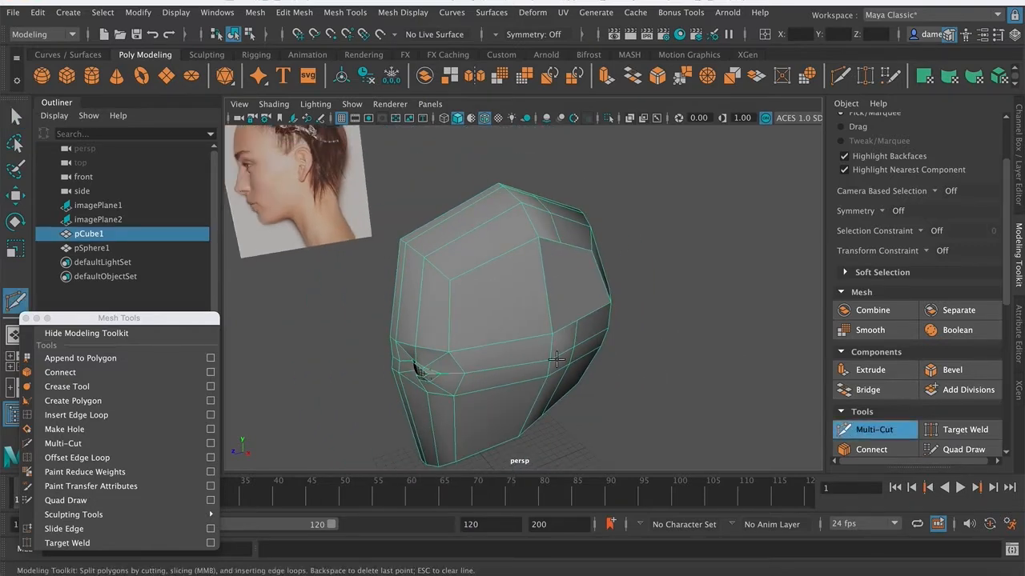
pyautogui.keyDown('alt'); pyautogui.moveTo(515, 384); pyautogui.dragTo(523, 359); pyautogui.keyUp('alt')
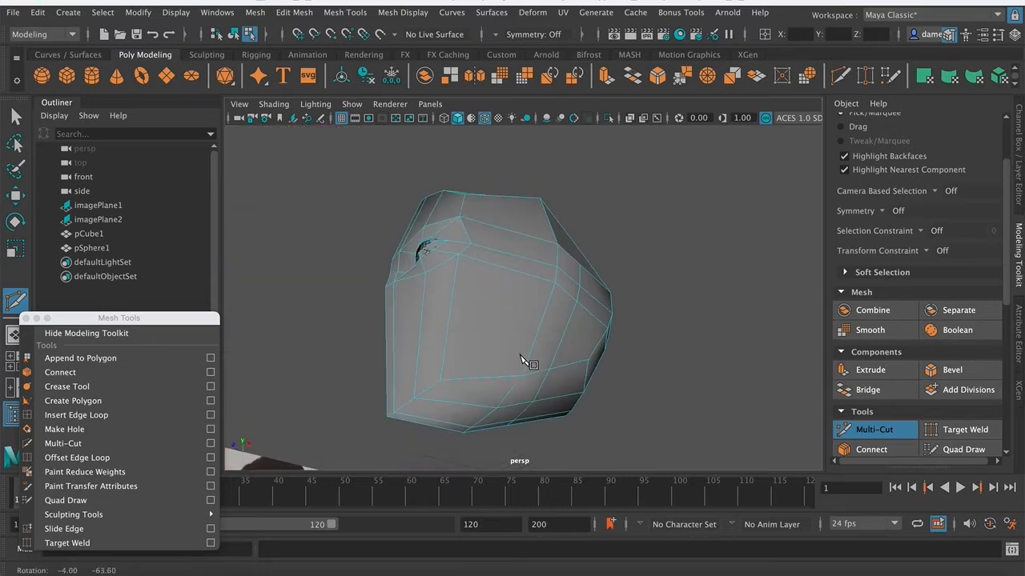
pyautogui.click(503, 267)
pyautogui.click(476, 378)
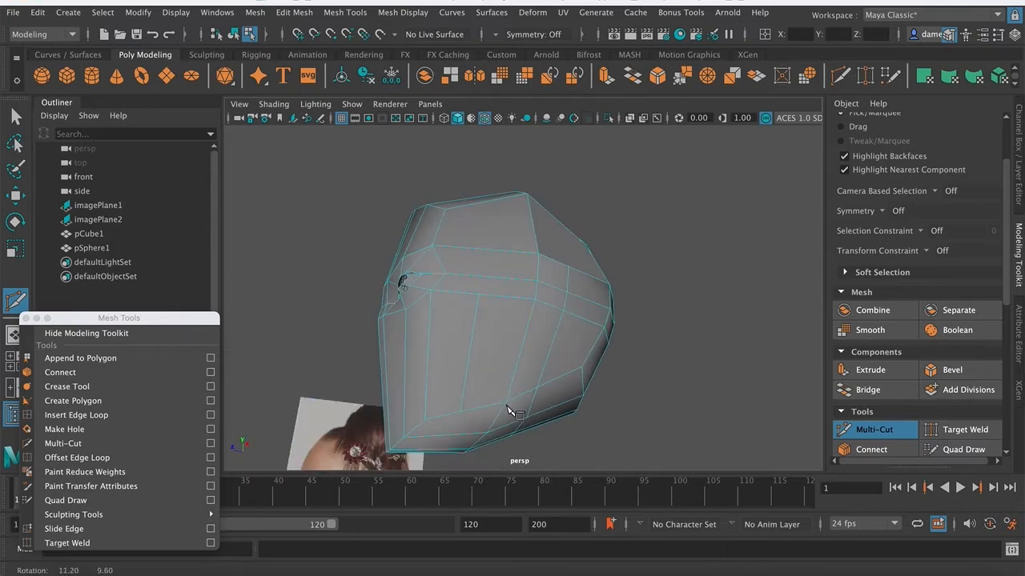
# - Continue the cheek cut across the underside of the jaw with Multi-Cut
pyautogui.keyDown('alt'); pyautogui.moveTo(472, 408); pyautogui.dragTo(542, 262, button='middle'); pyautogui.keyUp('alt')
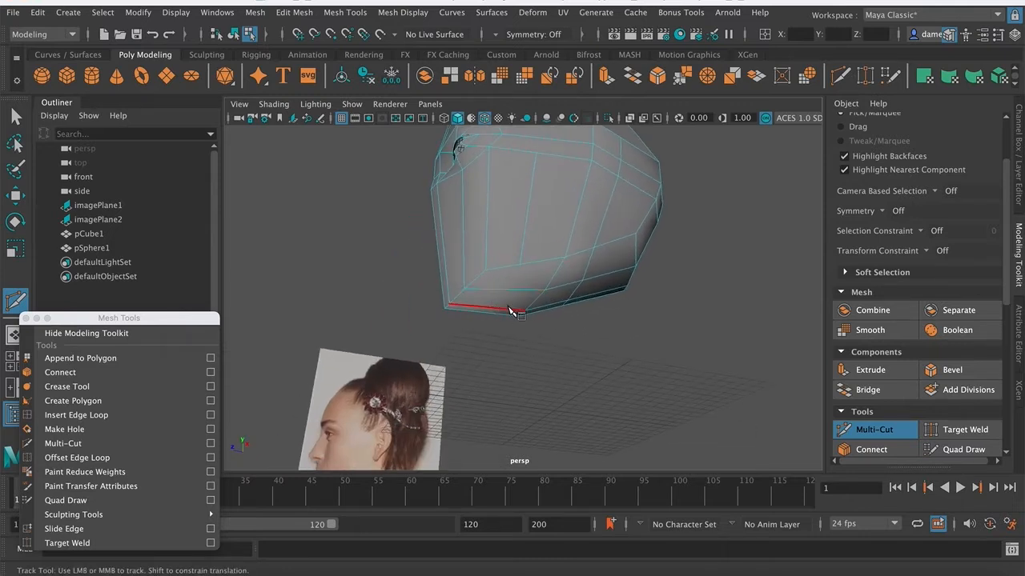
pyautogui.keyDown('alt'); pyautogui.moveTo(537, 240); pyautogui.dragTo(588, 271); pyautogui.keyUp('alt')
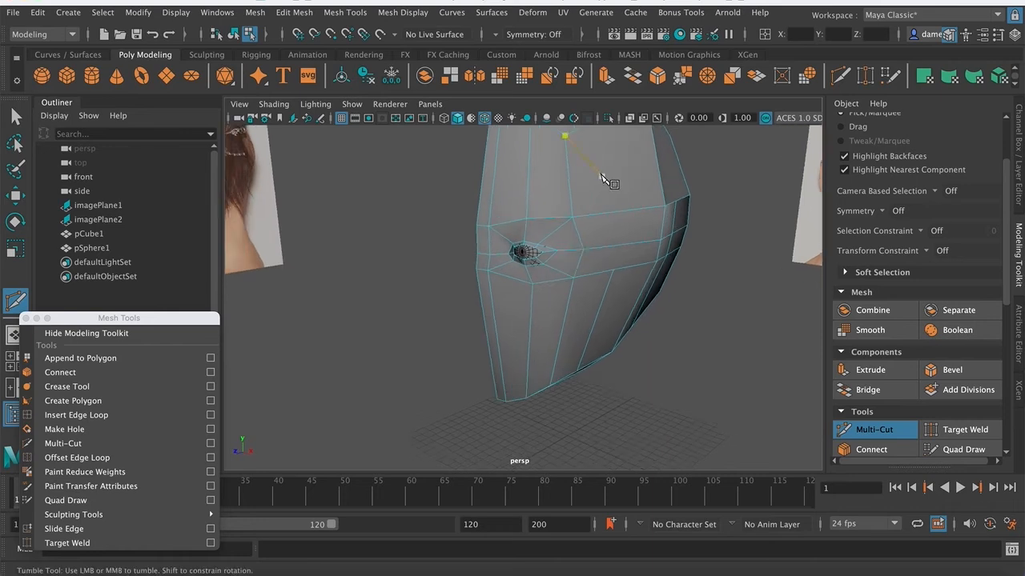
pyautogui.keyDown('alt'); pyautogui.moveTo(652, 276); pyautogui.dragTo(561, 240); pyautogui.keyUp('alt')
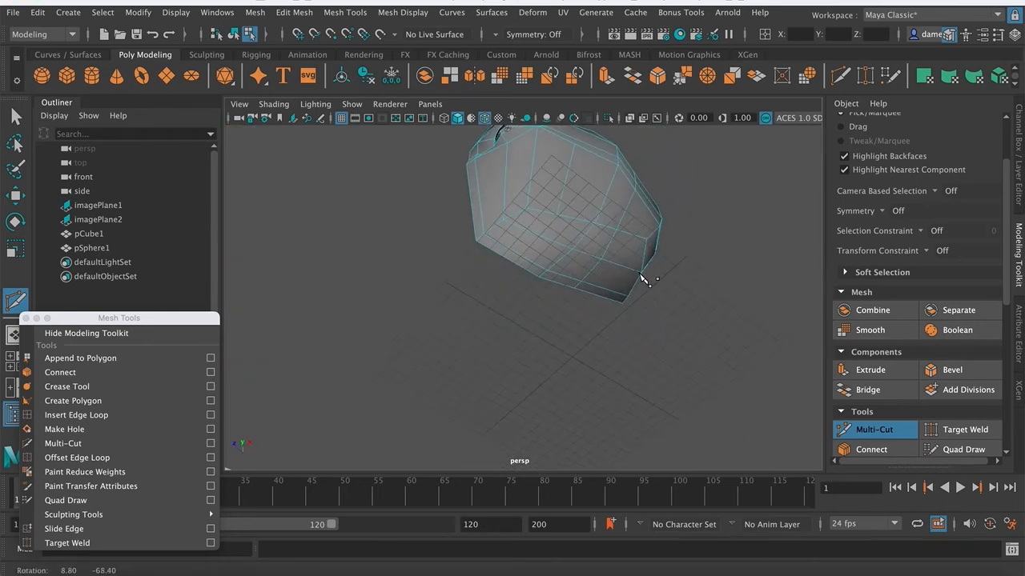
pyautogui.click(544, 237)
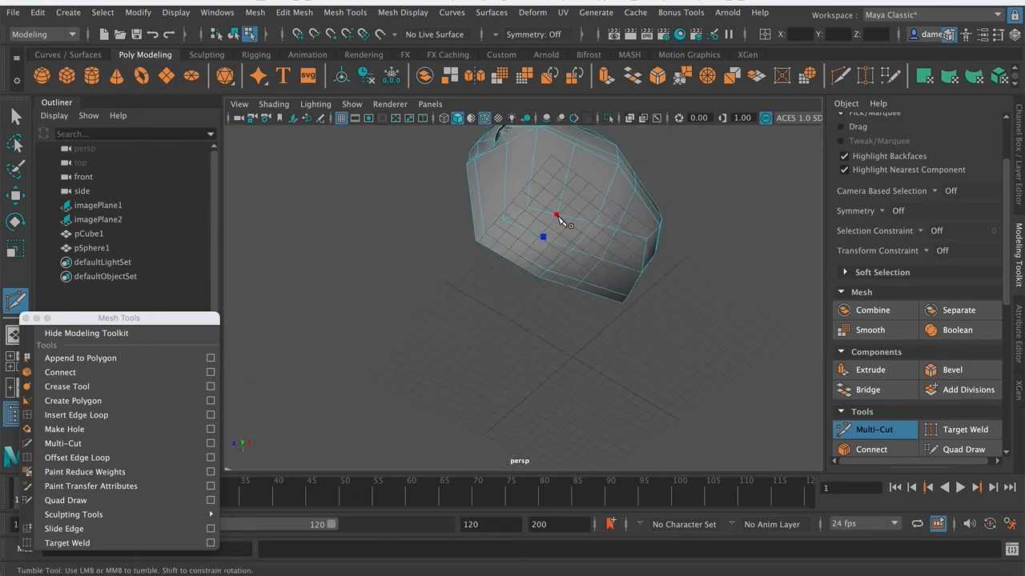
pyautogui.press('BackSpace')
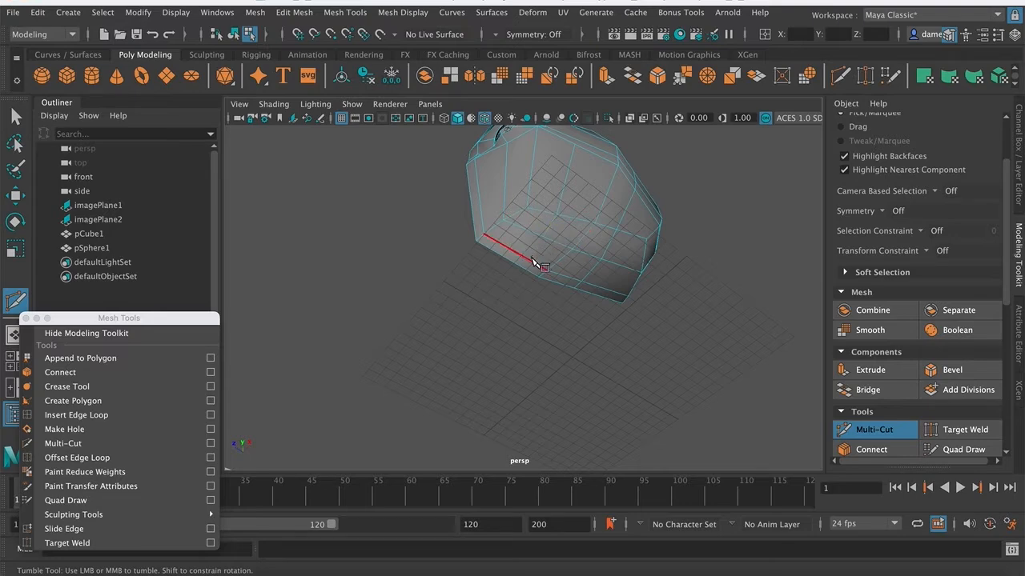
pyautogui.click(531, 265)
pyautogui.keyDown('alt'); pyautogui.moveTo(485, 286); pyautogui.dragTo(658, 333, button='right'); pyautogui.keyUp('alt')
pyautogui.scroll(-5, 655, 344)
pyautogui.keyDown('alt'); pyautogui.moveTo(651, 355); pyautogui.dragTo(566, 309); pyautogui.keyUp('alt')
pyautogui.click(507, 202)
pyautogui.keyDown('alt'); pyautogui.moveTo(547, 164); pyautogui.dragTo(588, 233); pyautogui.keyUp('alt')
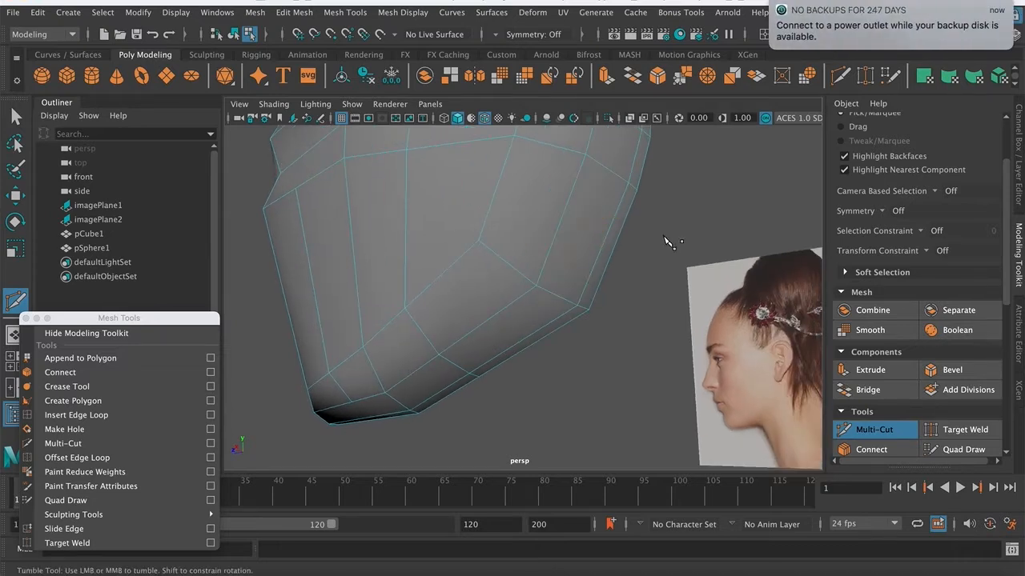
pyautogui.press('q')
# - Show the head's vertices and examine the new cheek edge and its end points at the jaw
pyautogui.moveTo(612, 201); pyautogui.dragTo(552, 202, button='right')
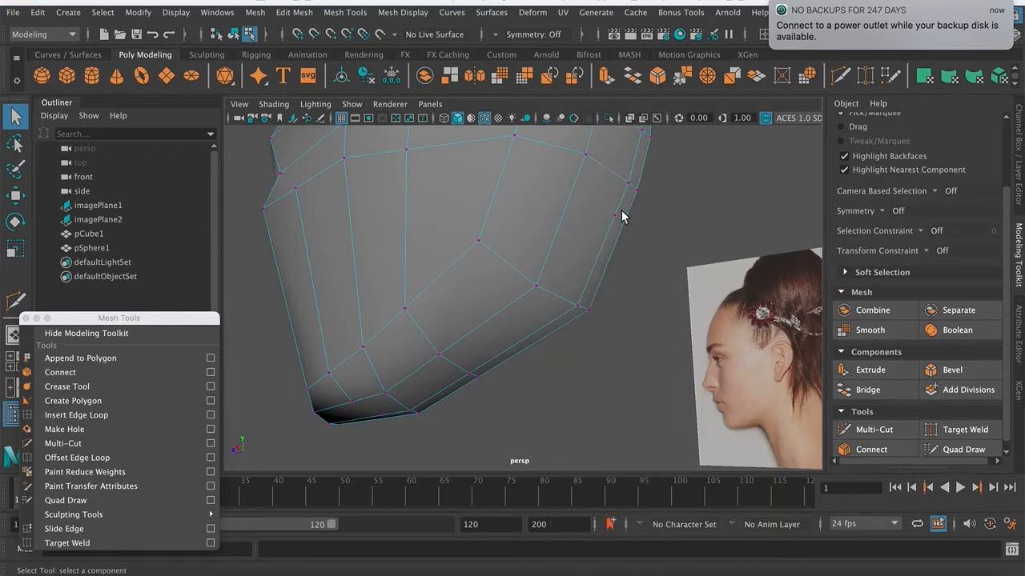
pyautogui.keyDown('alt'); pyautogui.moveTo(604, 235); pyautogui.dragTo(588, 254); pyautogui.keyUp('alt')
pyautogui.keyDown('alt'); pyautogui.moveTo(526, 318); pyautogui.dragTo(428, 249); pyautogui.keyUp('alt')
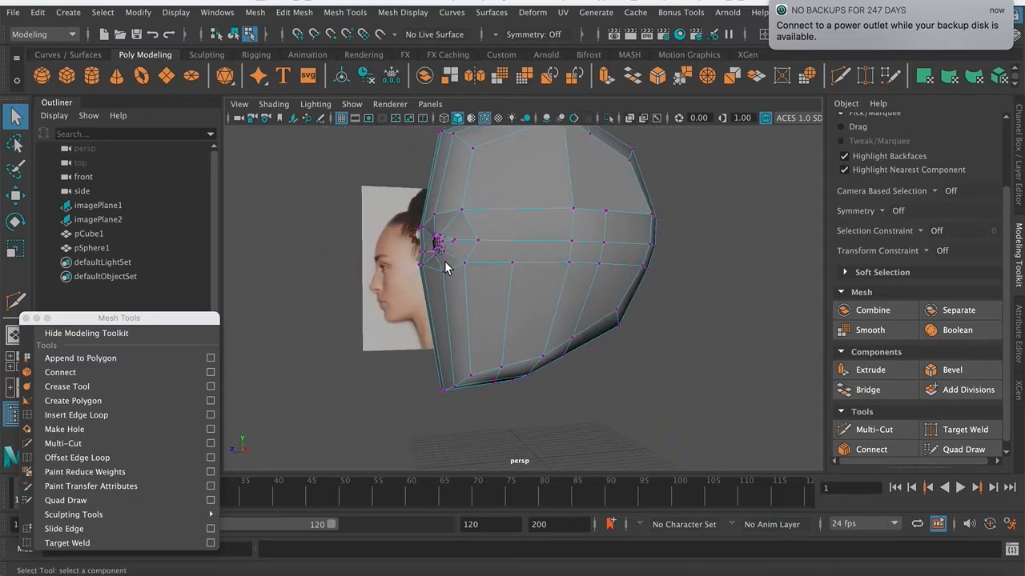
pyautogui.keyDown('alt'); pyautogui.moveTo(500, 244); pyautogui.dragTo(501, 300, button='middle'); pyautogui.keyUp('alt')
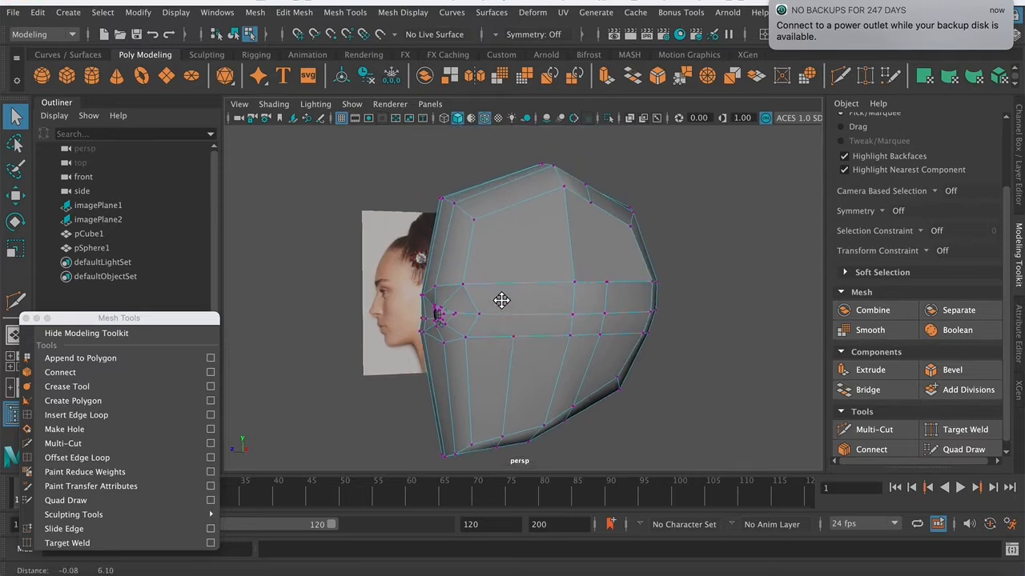
pyautogui.keyDown('alt'); pyautogui.moveTo(501, 299); pyautogui.dragTo(592, 301, button='right'); pyautogui.keyUp('alt')
pyautogui.keyDown('alt'); pyautogui.moveTo(592, 301); pyautogui.dragTo(592, 204, button='middle'); pyautogui.keyUp('alt')
pyautogui.scroll(3, 507, 267)
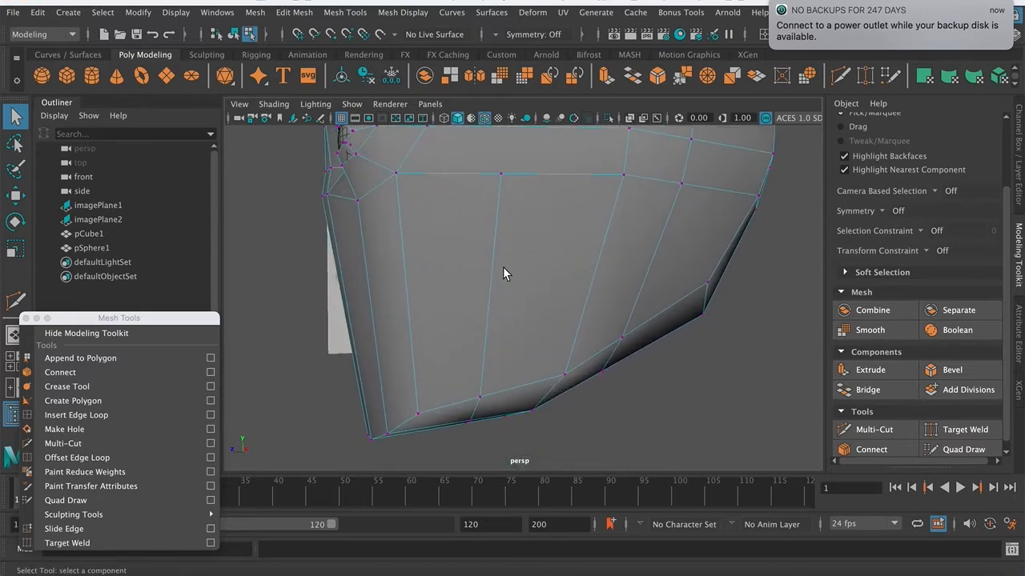
pyautogui.keyDown('alt'); pyautogui.moveTo(502, 268); pyautogui.dragTo(522, 289, button='middle'); pyautogui.keyUp('alt')
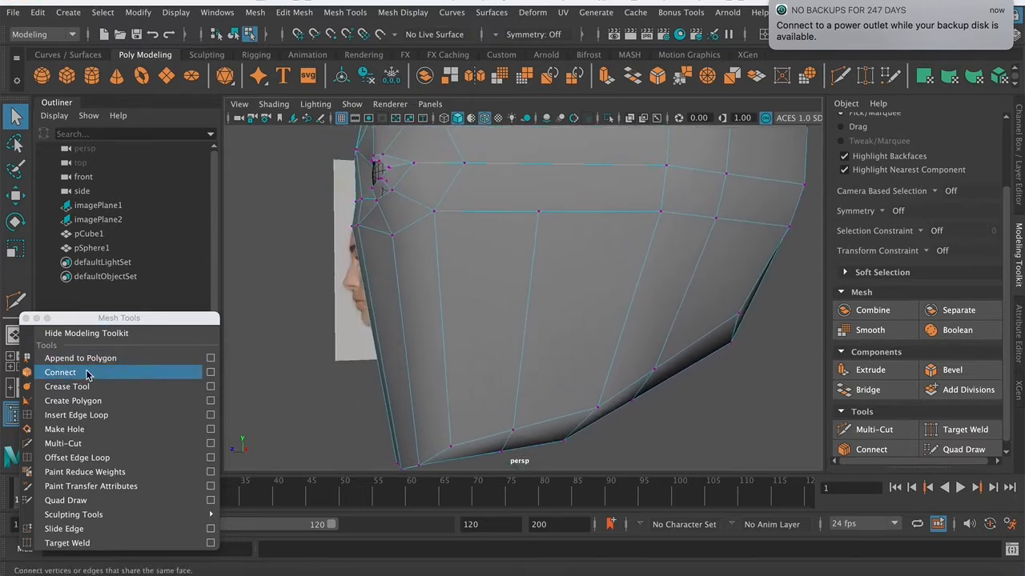
# - Multi-Cut from the centre line across the two faces below the eye, ending just short of the vertex beneath the eye
pyautogui.click(77, 444)
pyautogui.keyDown('alt'); pyautogui.moveTo(455, 313); pyautogui.dragTo(525, 321); pyautogui.keyUp('alt')
pyautogui.keyDown('alt'); pyautogui.moveTo(526, 320); pyautogui.dragTo(485, 264, button='right'); pyautogui.keyUp('alt')
pyautogui.keyDown('alt'); pyautogui.moveTo(586, 227); pyautogui.dragTo(550, 261, button='middle'); pyautogui.keyUp('alt')
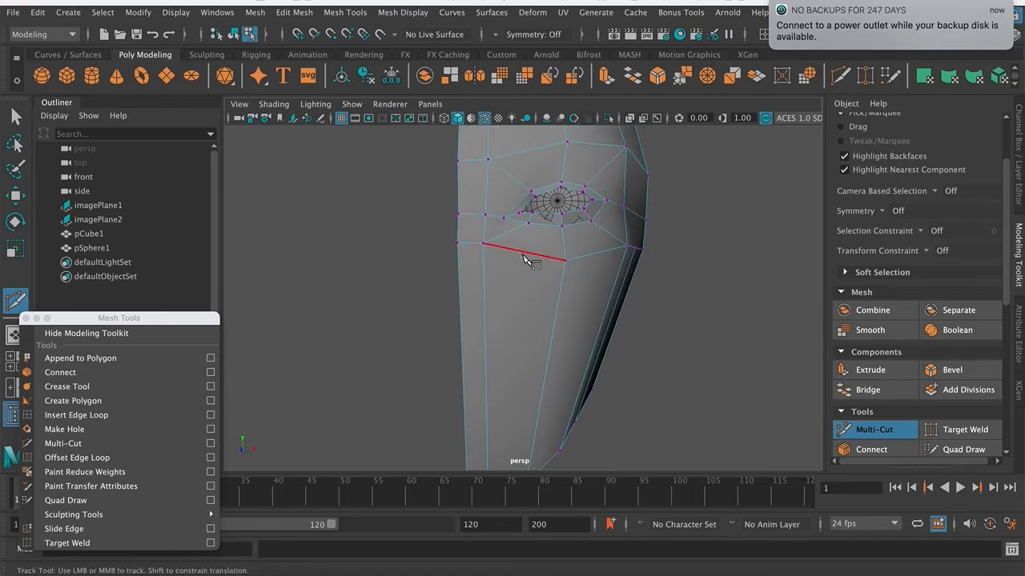
pyautogui.keyDown('alt'); pyautogui.moveTo(463, 277); pyautogui.dragTo(491, 300, button='right'); pyautogui.keyUp('alt')
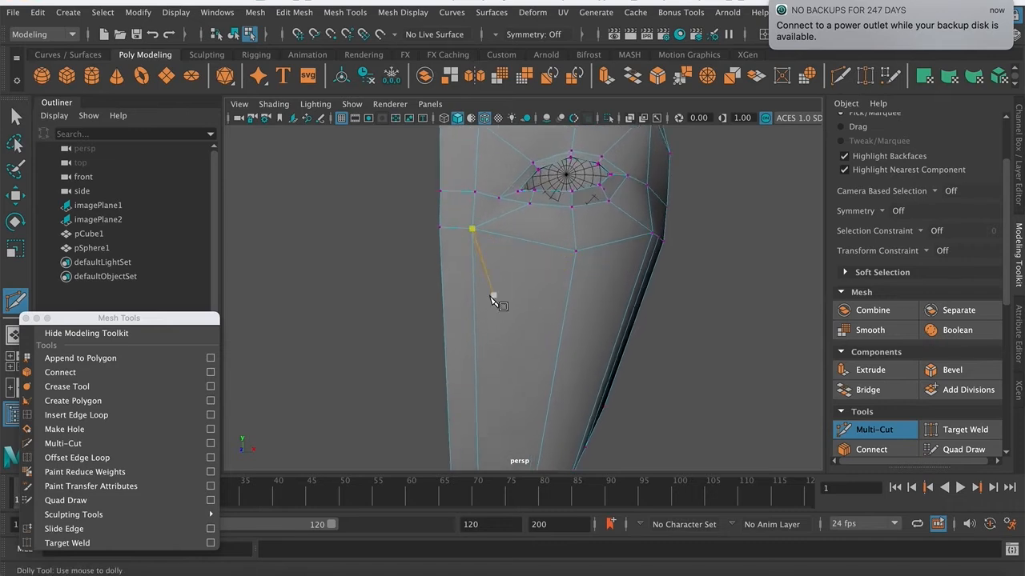
pyautogui.click(442, 298)
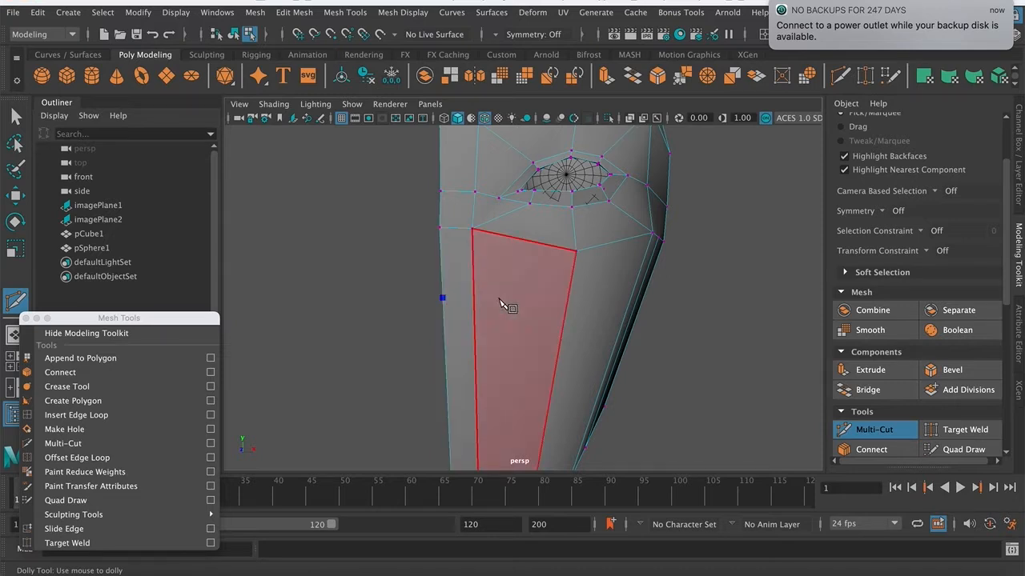
pyautogui.click(474, 298)
pyautogui.keyDown('alt'); pyautogui.moveTo(477, 298); pyautogui.dragTo(521, 313, button='middle'); pyautogui.keyUp('alt')
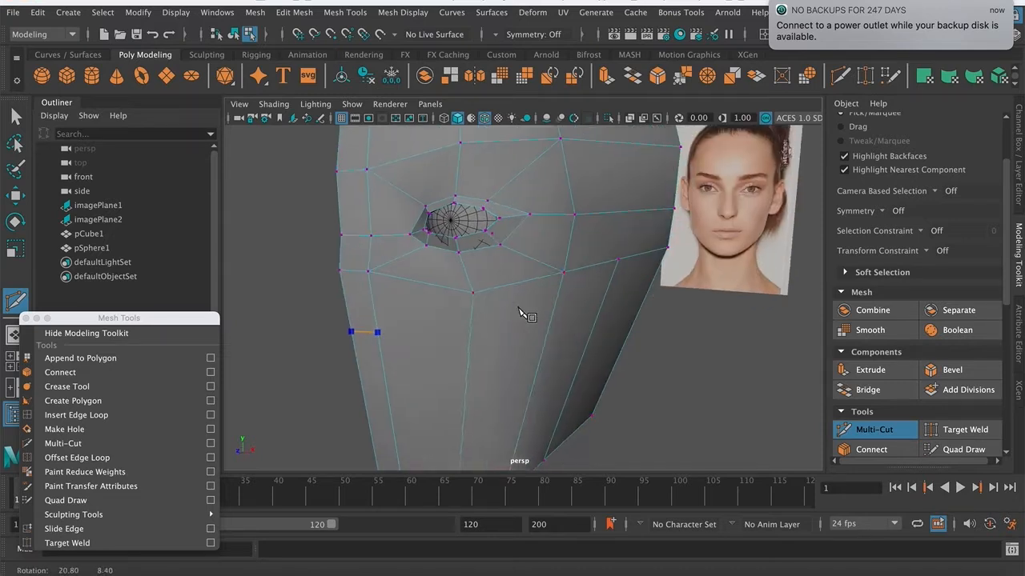
pyautogui.click(473, 301)
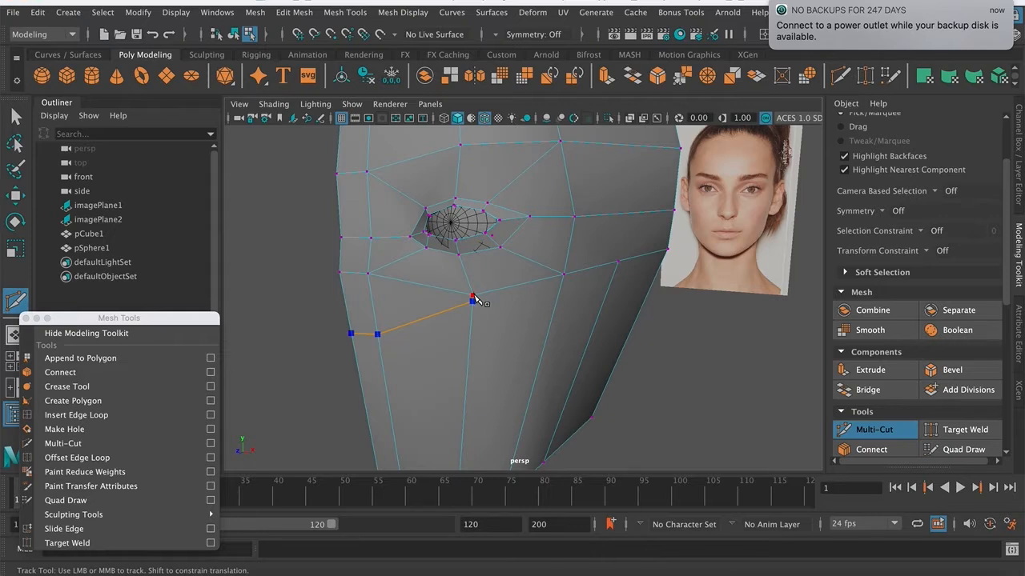
pyautogui.rightClick(474, 301)
pyautogui.click(473, 302)
pyautogui.keyDown('alt'); pyautogui.moveTo(483, 336); pyautogui.dragTo(514, 314, button='middle'); pyautogui.keyUp('alt')
pyautogui.press('q')
# - Switch to face selection and check the faces around the new cut below the eye
pyautogui.keyDown('alt'); pyautogui.moveTo(548, 321); pyautogui.dragTo(503, 297); pyautogui.keyUp('alt')
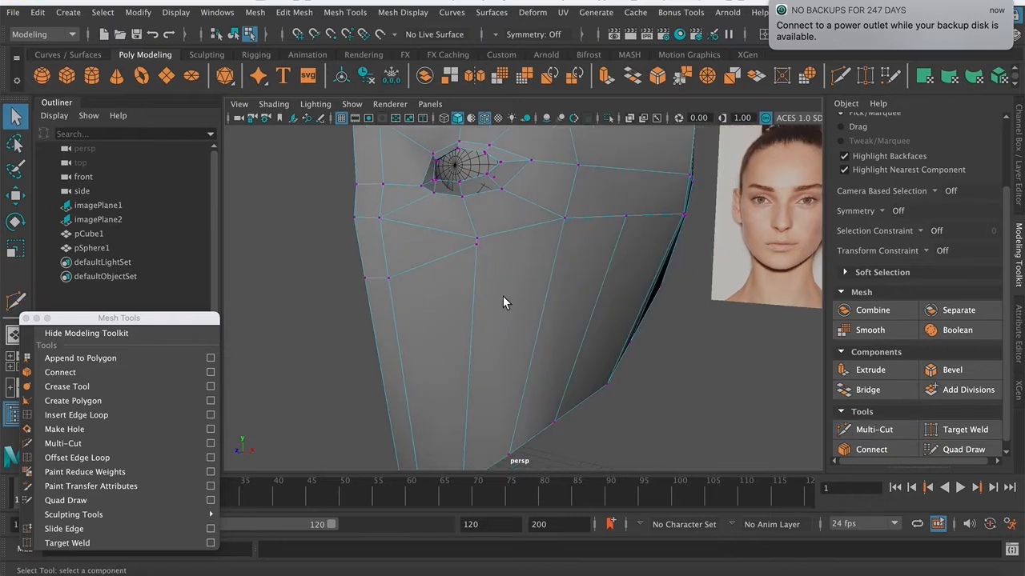
pyautogui.moveTo(411, 200); pyautogui.dragTo(410, 243, button='right')
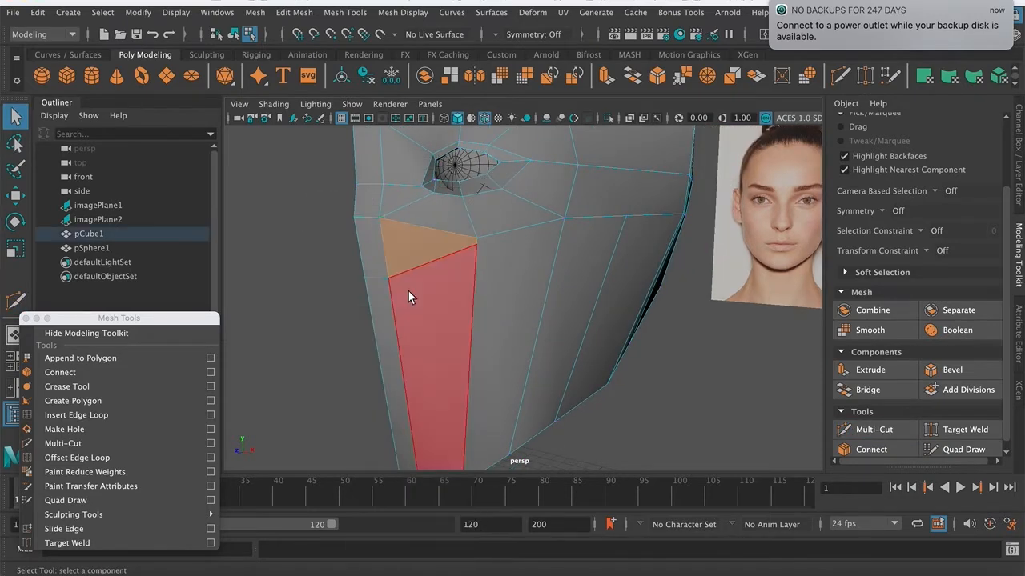
pyautogui.click(364, 253)
pyautogui.click(512, 257)
pyautogui.keyDown('alt'); pyautogui.moveTo(530, 360); pyautogui.dragTo(411, 328); pyautogui.keyUp('alt')
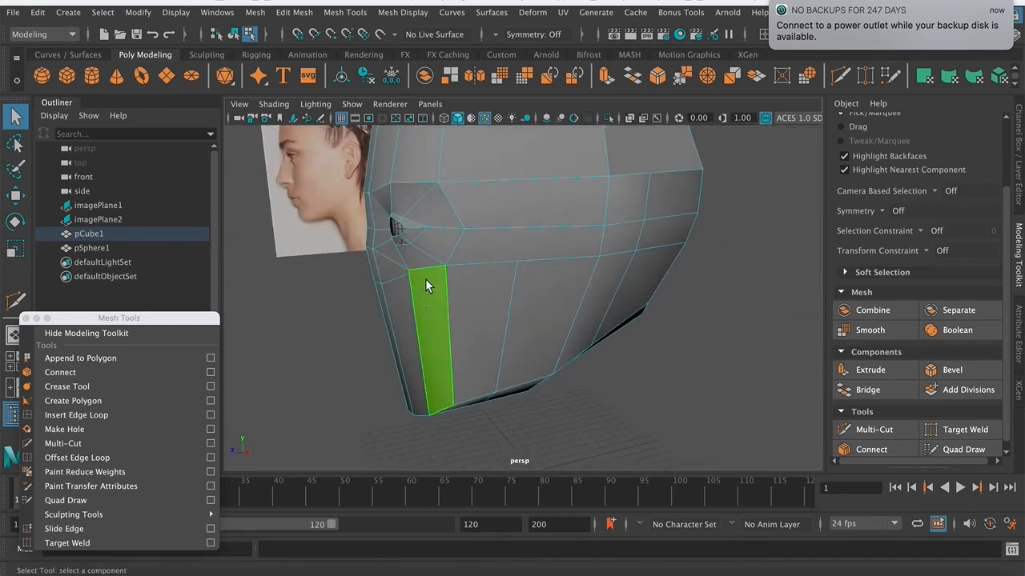
# - Switch to vertex selection and examine the two nearly coincident vertices beneath the eye from several angles
pyautogui.moveTo(429, 201); pyautogui.dragTo(358, 203, button='right')
pyautogui.keyDown('alt'); pyautogui.moveTo(392, 279); pyautogui.dragTo(593, 313, button='right'); pyautogui.keyUp('alt')
pyautogui.keyDown('alt'); pyautogui.moveTo(376, 305); pyautogui.dragTo(424, 298, button='middle'); pyautogui.keyUp('alt')
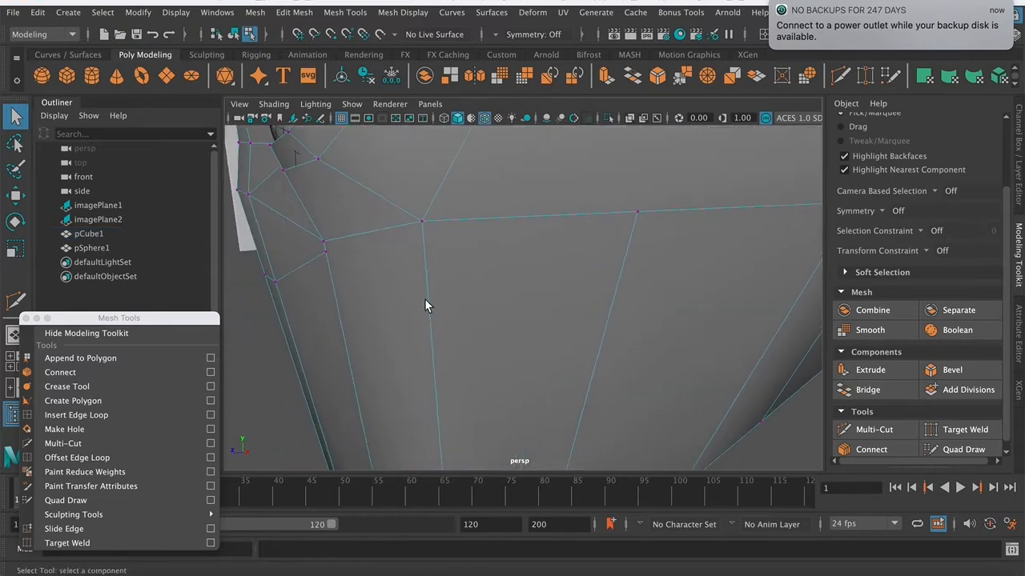
pyautogui.keyDown('alt'); pyautogui.moveTo(424, 299); pyautogui.dragTo(360, 300); pyautogui.keyUp('alt')
pyautogui.press('a')
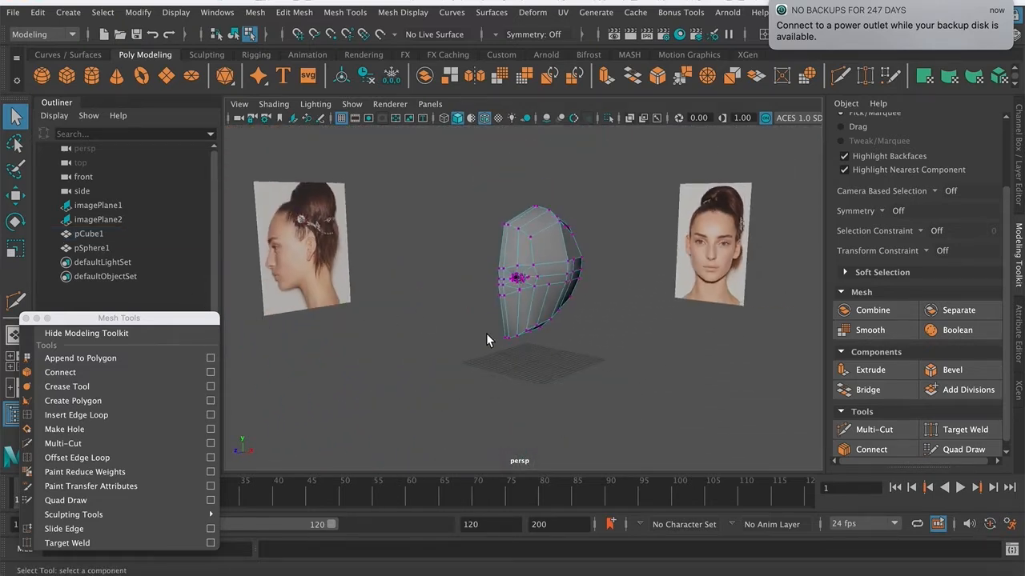
pyautogui.keyDown('alt'); pyautogui.moveTo(484, 333); pyautogui.dragTo(477, 312, button='right'); pyautogui.keyUp('alt')
pyautogui.keyDown('alt'); pyautogui.moveTo(477, 311); pyautogui.dragTo(520, 330); pyautogui.keyUp('alt')
pyautogui.keyDown('alt'); pyautogui.moveTo(521, 331); pyautogui.dragTo(573, 322, button='right'); pyautogui.keyUp('alt')
pyautogui.keyDown('alt'); pyautogui.moveTo(572, 322); pyautogui.dragTo(555, 315); pyautogui.keyUp('alt')
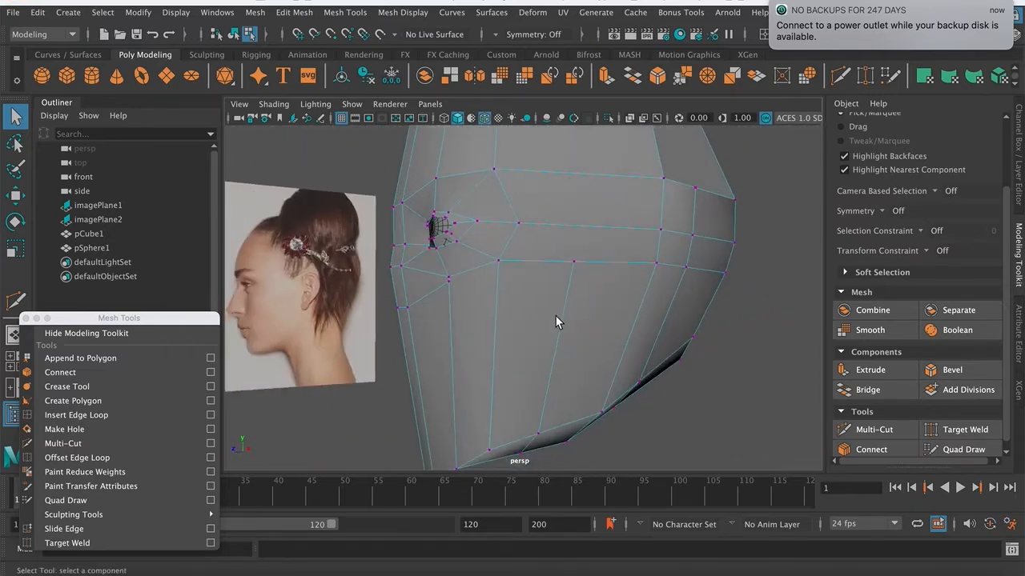
pyautogui.keyDown('alt'); pyautogui.moveTo(592, 264); pyautogui.dragTo(569, 259); pyautogui.keyUp('alt')
# - Return the head to object mode and examine the edge flow across the cheek, eye and forehead
pyautogui.moveTo(520, 201); pyautogui.dragTo(602, 182, button='right')
pyautogui.keyDown('alt'); pyautogui.moveTo(602, 182); pyautogui.dragTo(505, 245); pyautogui.keyUp('alt')
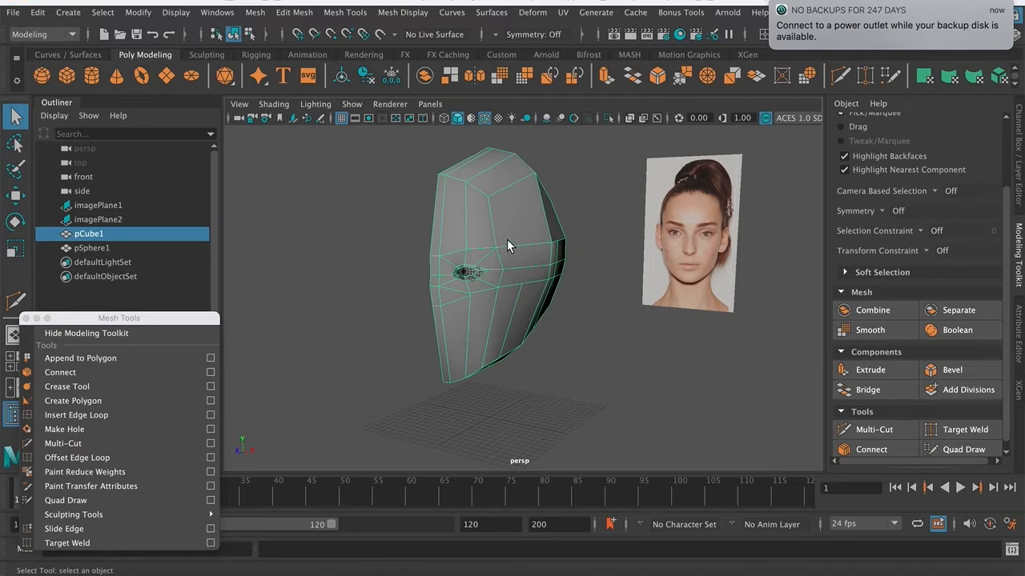
pyautogui.keyDown('alt'); pyautogui.moveTo(502, 235); pyautogui.dragTo(544, 275); pyautogui.keyUp('alt')
pyautogui.keyDown('alt'); pyautogui.moveTo(544, 275); pyautogui.dragTo(481, 290, button='right'); pyautogui.keyUp('alt')
pyautogui.keyDown('alt'); pyautogui.moveTo(480, 291); pyautogui.dragTo(500, 280); pyautogui.keyUp('alt')
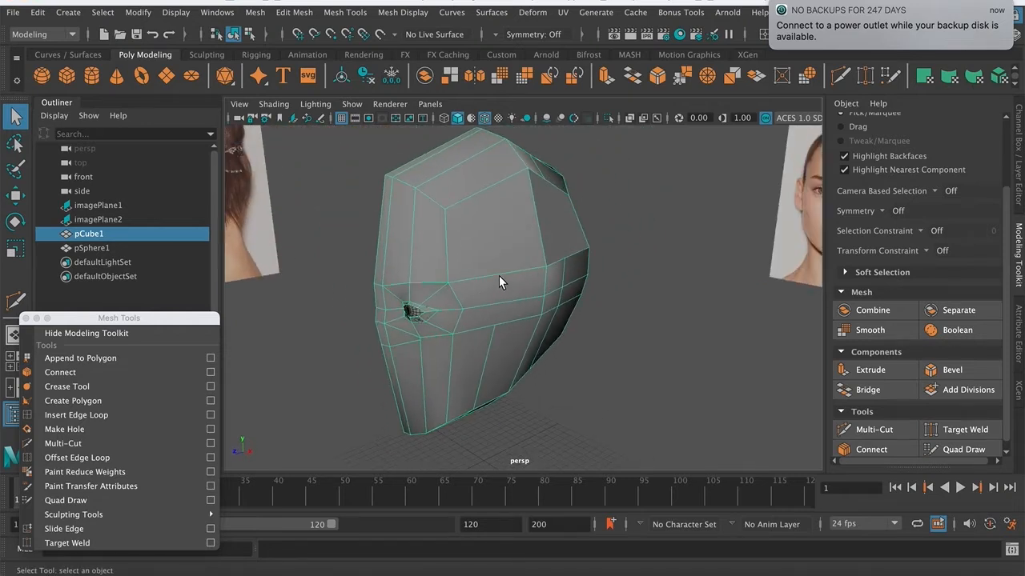
# - Show the vertices around the extruded rear face and compare the smooth preview with the unsmoothed mesh repeatedly
pyautogui.press('3')
pyautogui.moveTo(497, 201); pyautogui.dragTo(417, 207, button='right')
pyautogui.keyDown('alt'); pyautogui.moveTo(526, 288); pyautogui.dragTo(545, 253); pyautogui.keyUp('alt')
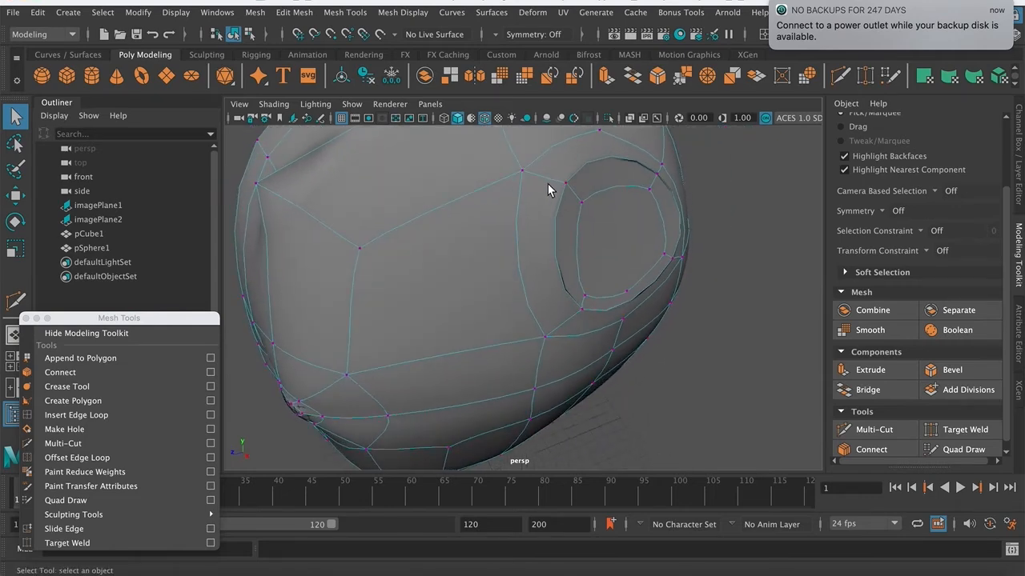
pyautogui.press('1')
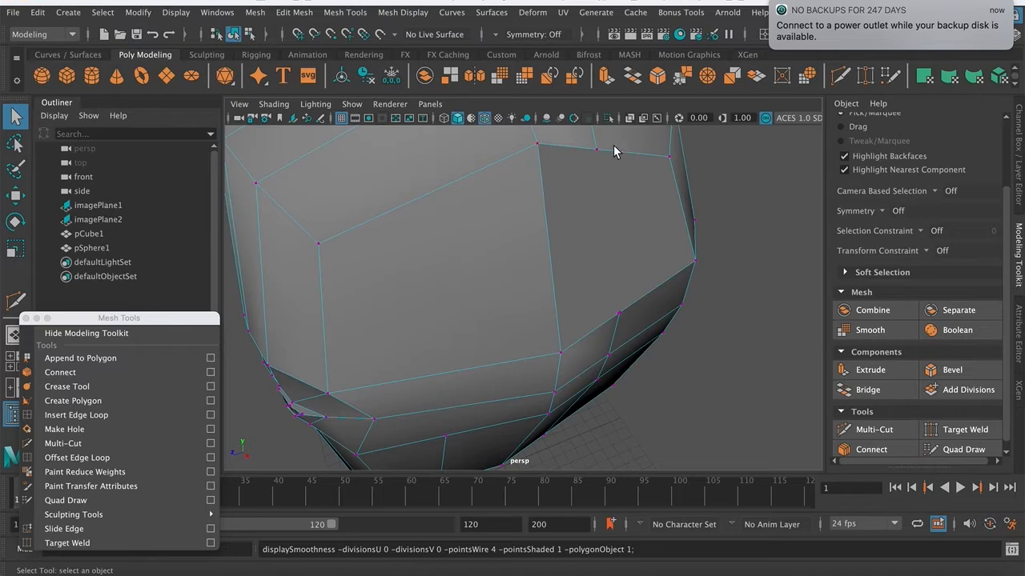
pyautogui.press('3')
pyautogui.press('1')
pyautogui.press('3')
pyautogui.press('1')
pyautogui.press('3')
pyautogui.press('1')
# - Return the head to object mode and open the Mesh Cleanup options for it
pyautogui.press('f')
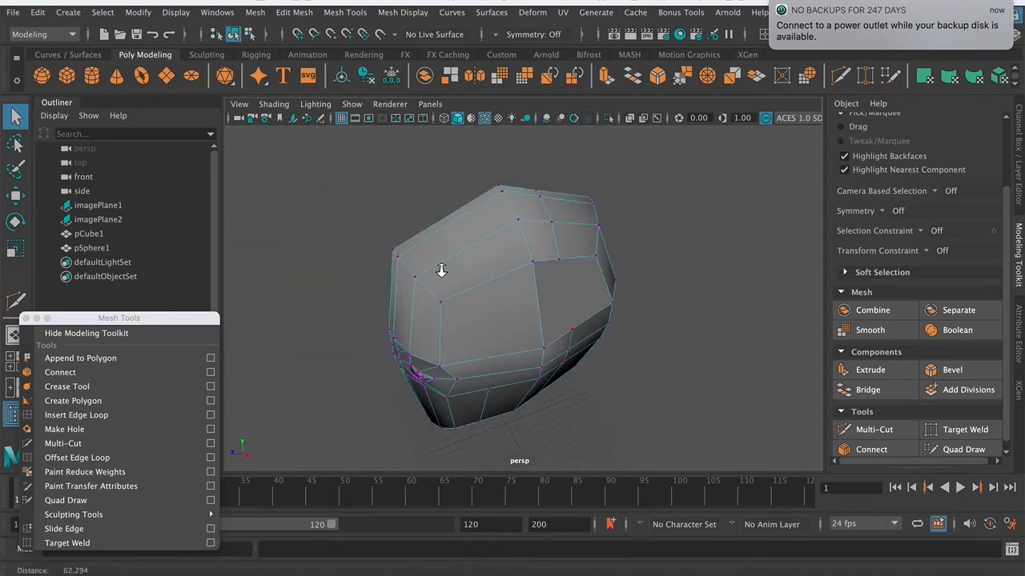
pyautogui.keyDown('alt'); pyautogui.moveTo(525, 327); pyautogui.dragTo(527, 234); pyautogui.keyUp('alt')
pyautogui.moveTo(524, 200); pyautogui.dragTo(583, 181, button='right')
pyautogui.moveTo(573, 239); pyautogui.dragTo(575, 234, button='right')
pyautogui.keyDown('alt'); pyautogui.moveTo(574, 233); pyautogui.dragTo(532, 297); pyautogui.keyUp('alt')
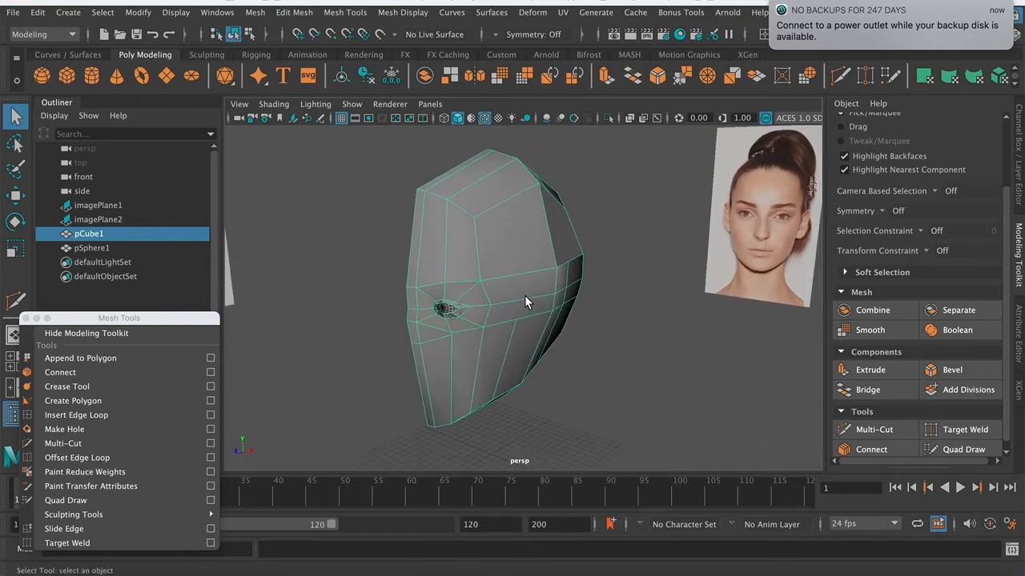
pyautogui.click(252, 14)
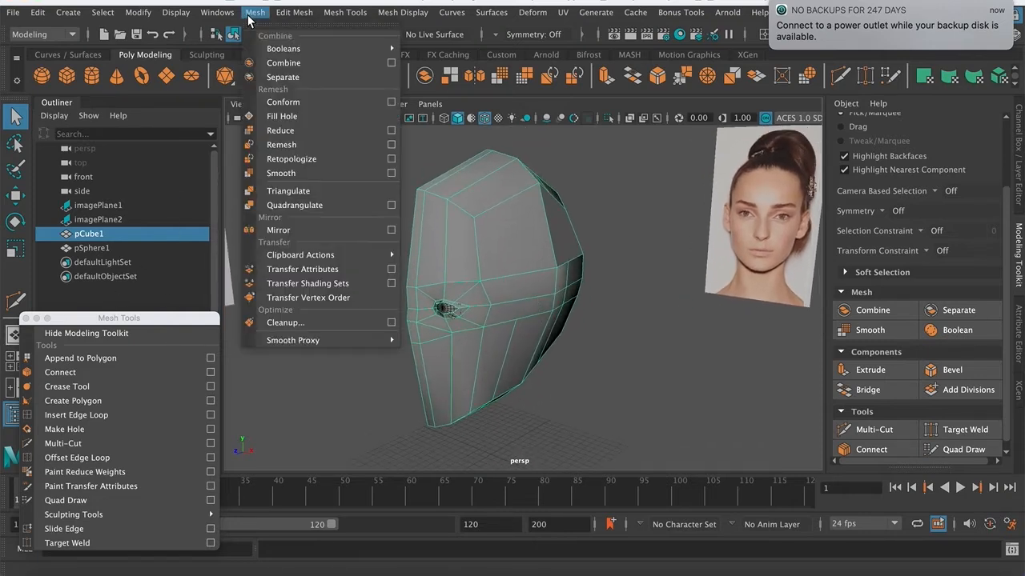
pyautogui.click(392, 323)
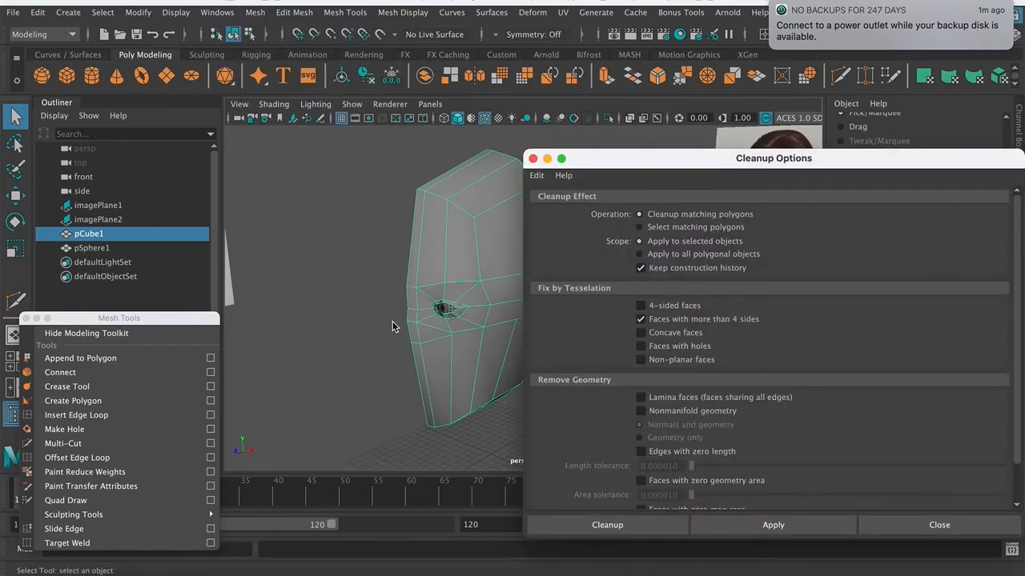
pyautogui.click(255, 14)
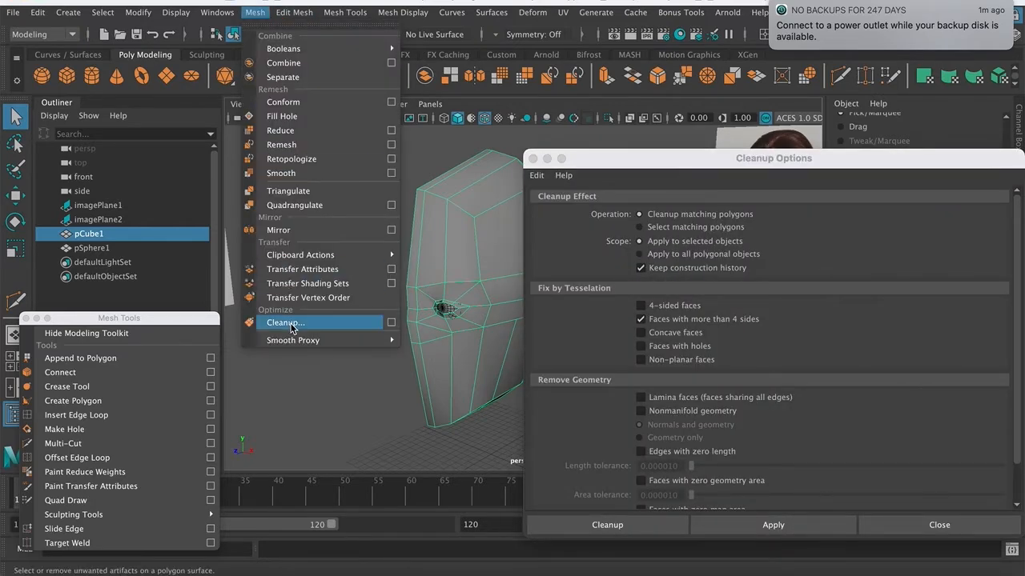
pyautogui.moveTo(638, 164); pyautogui.dragTo(611, 100)
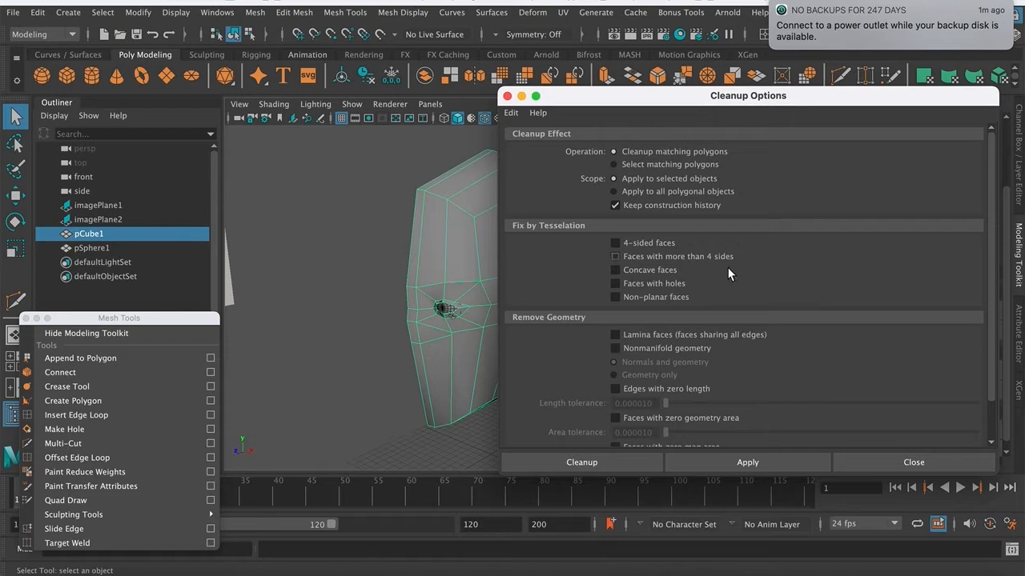
# - Reset the Cleanup settings, try tessellating only the 4-sided faces of the head, and undo that cleanup
pyautogui.click(510, 112)
pyautogui.click(525, 143)
pyautogui.moveTo(616, 95); pyautogui.dragTo(581, 83)
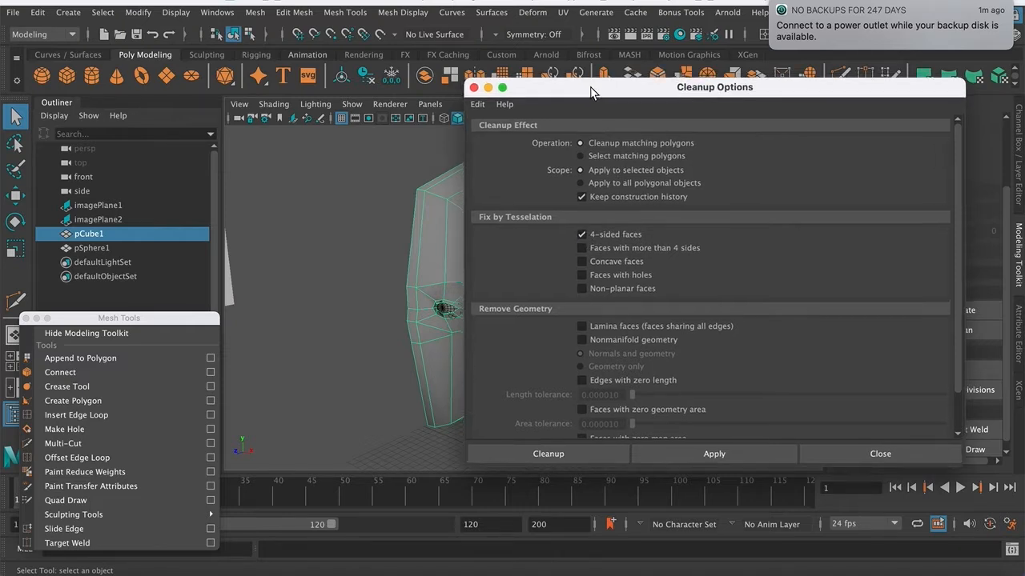
pyautogui.moveTo(599, 84); pyautogui.dragTo(697, 113)
pyautogui.click(807, 480)
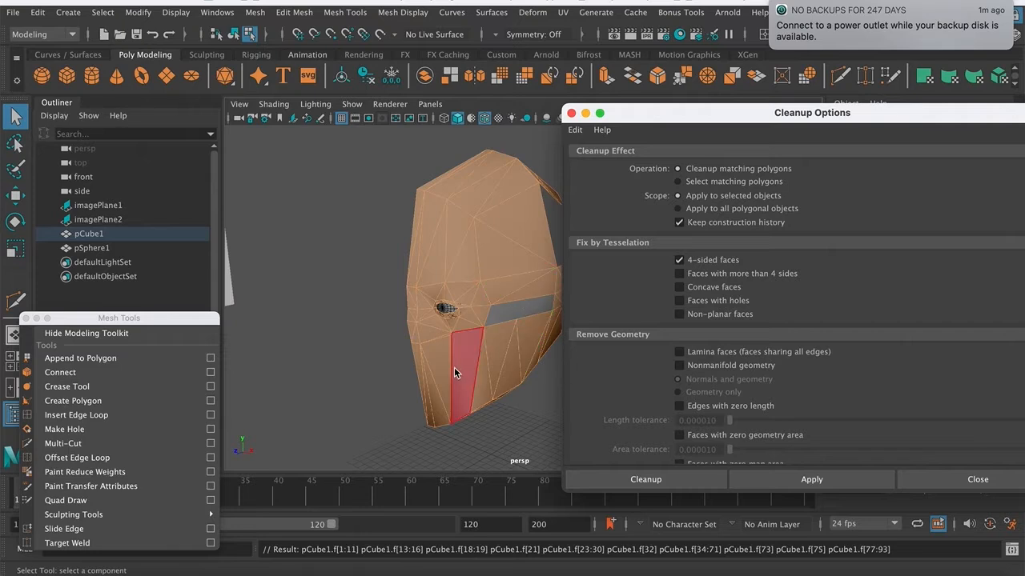
pyautogui.keyDown('alt'); pyautogui.moveTo(411, 315); pyautogui.dragTo(263, 306); pyautogui.keyUp('alt')
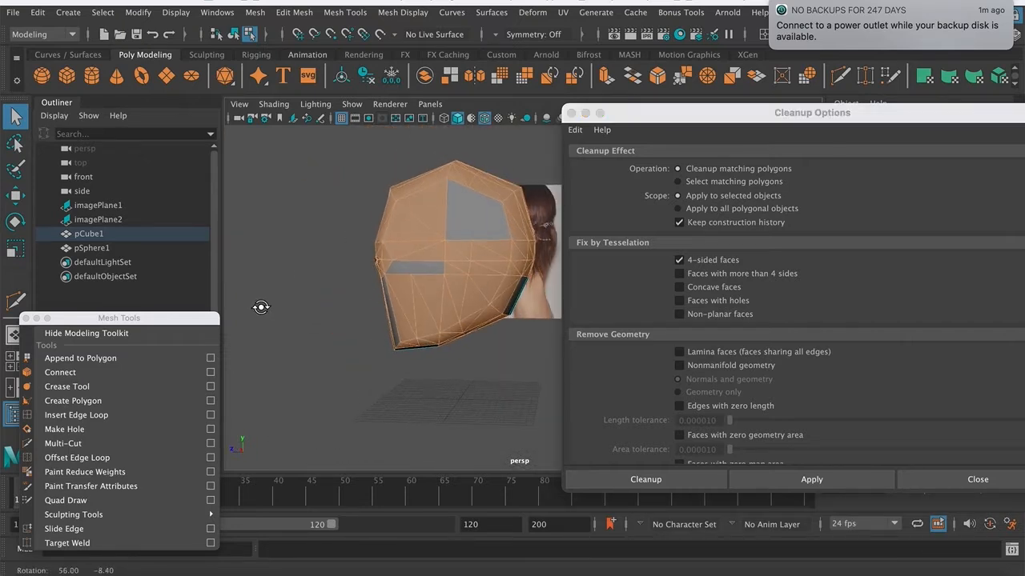
pyautogui.keyDown('alt'); pyautogui.moveTo(423, 272); pyautogui.dragTo(478, 327); pyautogui.keyUp('alt')
pyautogui.hotkey('ctrl', 'z')
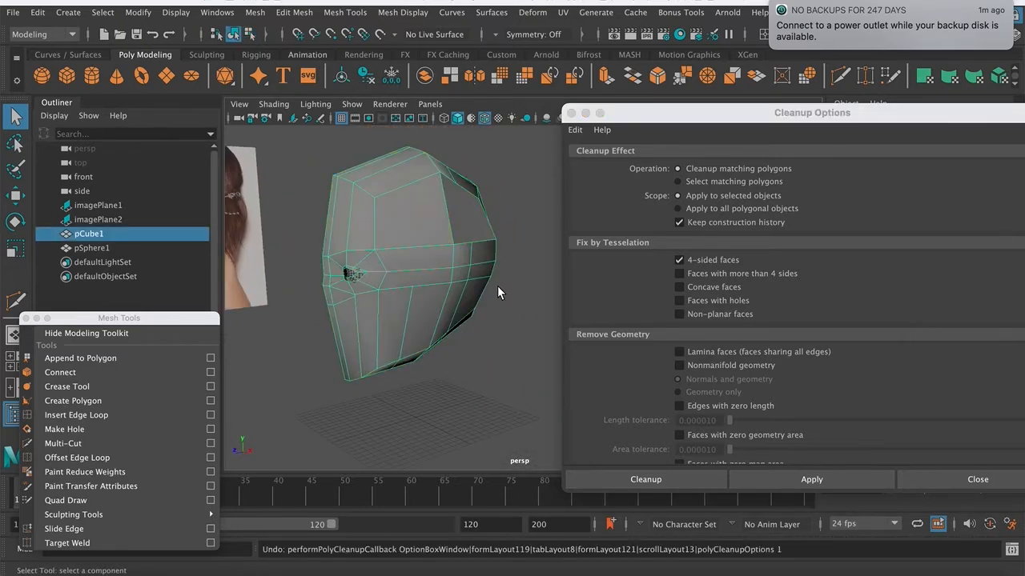
# - Set Cleanup to fix only faces with more than 4 sides and apply it to the head
pyautogui.click(680, 274)
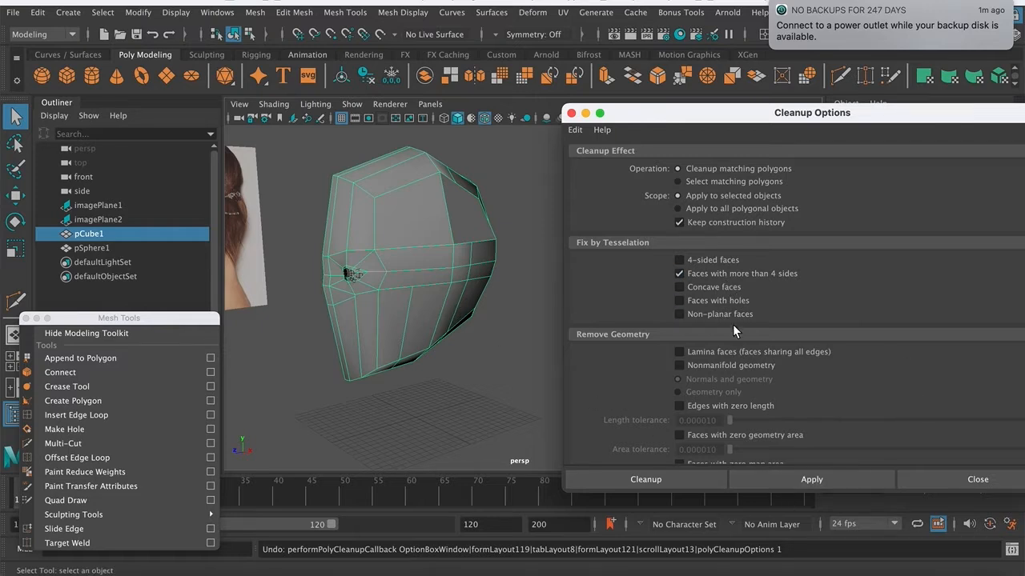
pyautogui.moveTo(714, 119); pyautogui.dragTo(656, 89)
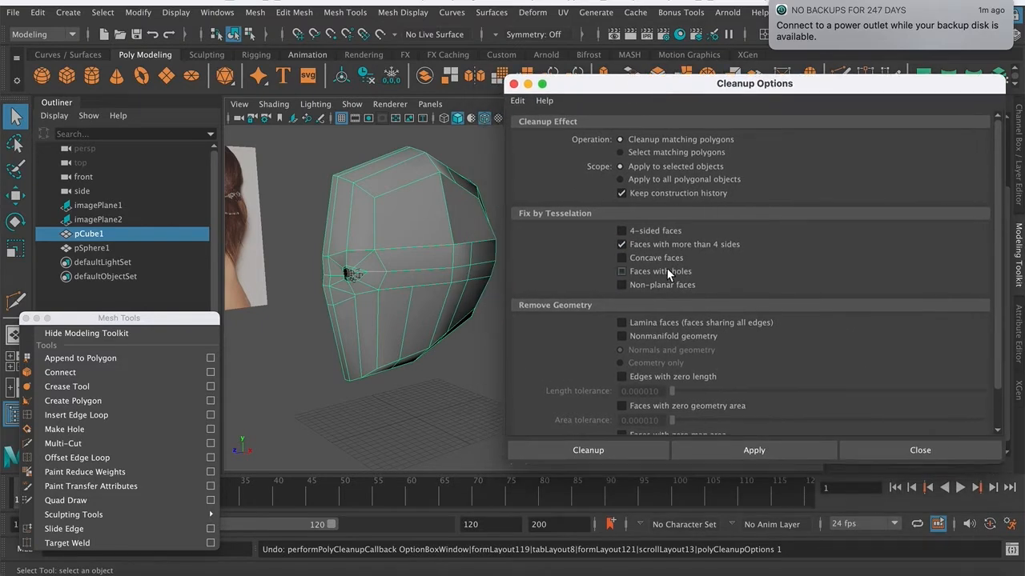
pyautogui.click(719, 446)
# - Inspect the faces highlighted by the cleanup on the side, back and lower part of the head
pyautogui.keyDown('alt'); pyautogui.moveTo(353, 324); pyautogui.dragTo(467, 305); pyautogui.keyUp('alt')
pyautogui.keyDown('alt'); pyautogui.moveTo(467, 304); pyautogui.dragTo(338, 383, button='middle'); pyautogui.keyUp('alt')
pyautogui.keyDown('alt'); pyautogui.moveTo(338, 383); pyautogui.dragTo(321, 390); pyautogui.keyUp('alt')
pyautogui.keyDown('alt'); pyautogui.moveTo(342, 296); pyautogui.dragTo(394, 338); pyautogui.keyUp('alt')
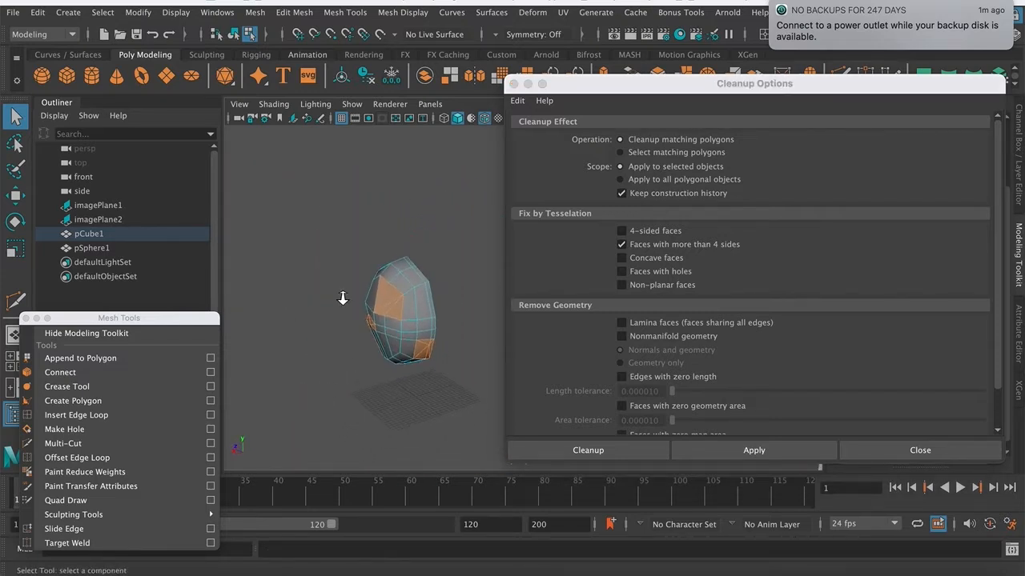
pyautogui.press('f')
pyautogui.keyDown('alt'); pyautogui.moveTo(466, 287); pyautogui.dragTo(297, 285, button='middle'); pyautogui.keyUp('alt')
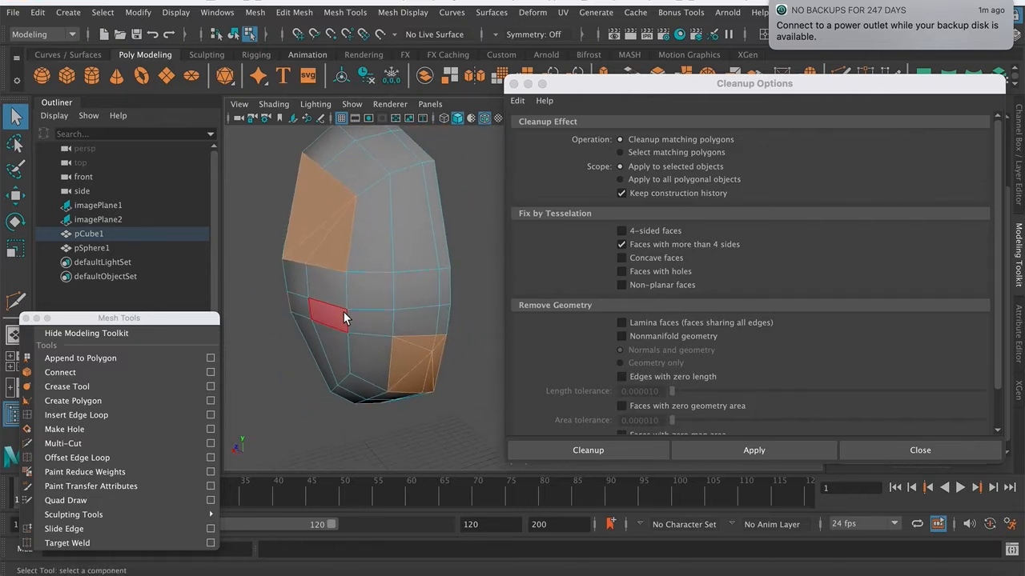
pyautogui.keyDown('alt'); pyautogui.moveTo(373, 335); pyautogui.dragTo(321, 280); pyautogui.keyUp('alt')
pyautogui.keyDown('alt'); pyautogui.moveTo(322, 280); pyautogui.dragTo(297, 227, button='right'); pyautogui.keyUp('alt')
pyautogui.keyDown('alt'); pyautogui.moveTo(297, 227); pyautogui.dragTo(465, 303); pyautogui.keyUp('alt')
# - Undo the cleanup, return the head to object mode and reopen the Cleanup options
pyautogui.hotkey('ctrl', 'z')
pyautogui.moveTo(364, 201); pyautogui.dragTo(436, 181, button='right')
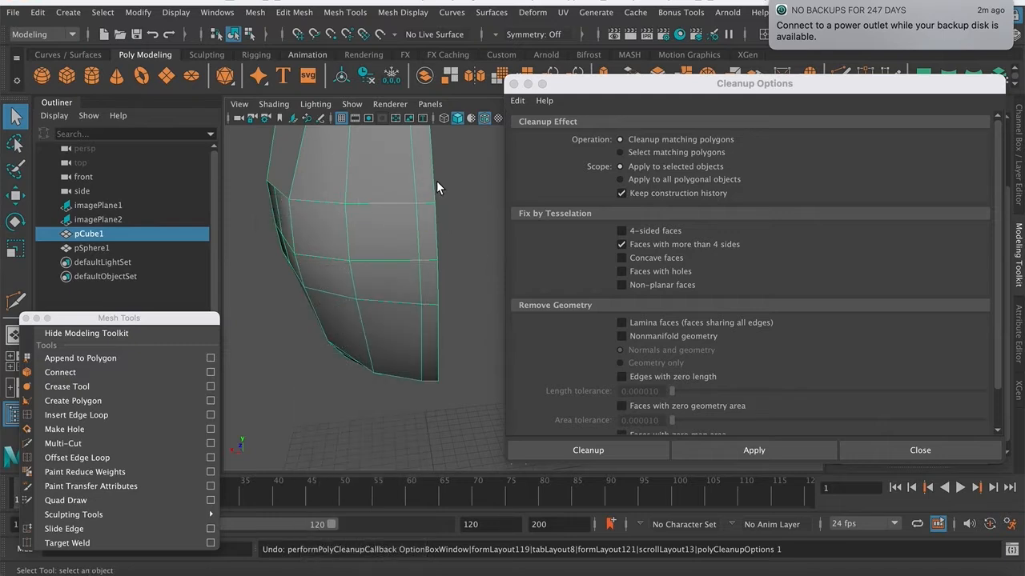
pyautogui.click(514, 83)
pyautogui.click(254, 12)
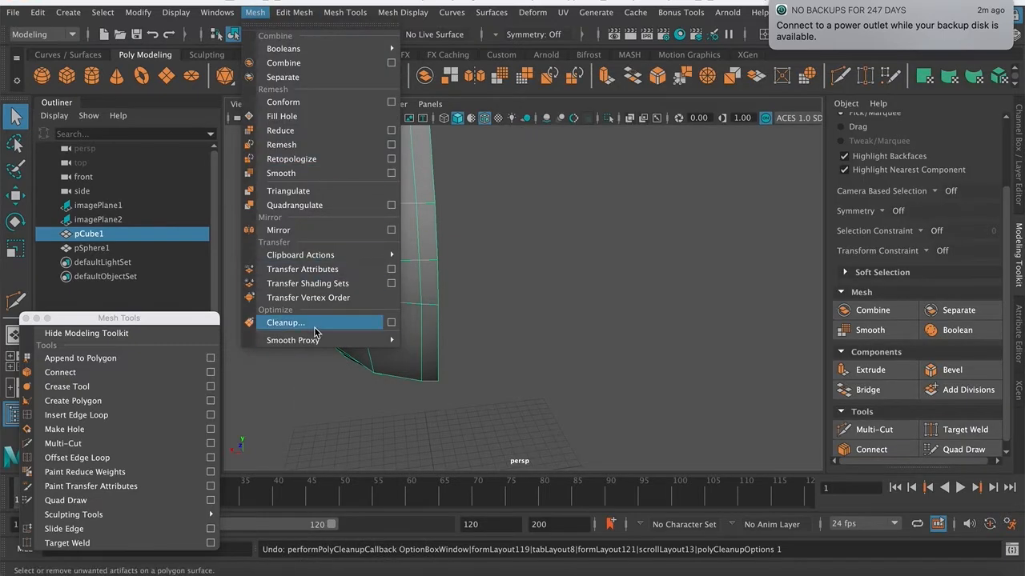
pyautogui.click(392, 323)
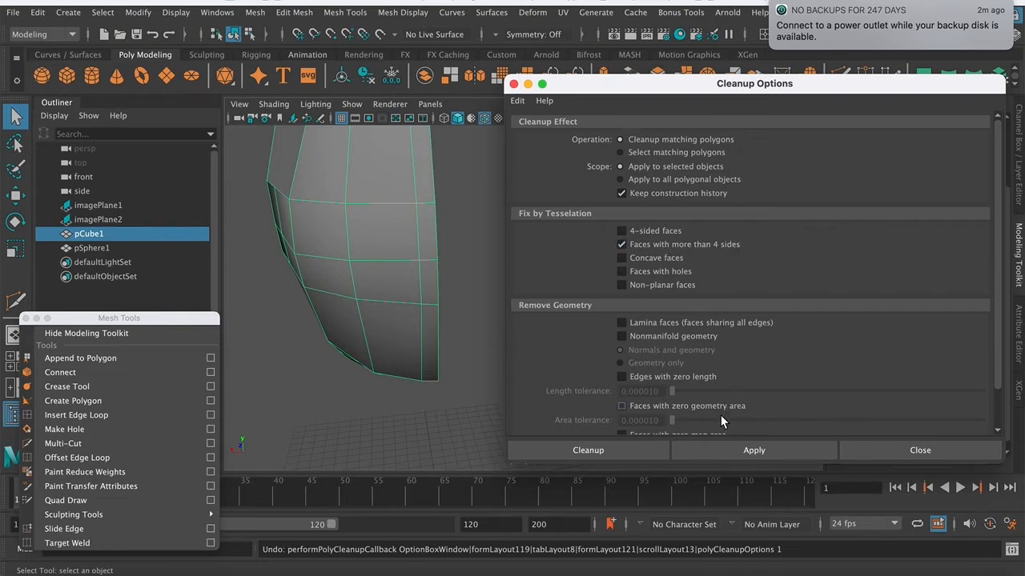
# - Apply the cleanup for faces with more than 4 sides again, check the split face at the lower back, and undo it
pyautogui.click(710, 442)
pyautogui.keyDown('alt'); pyautogui.moveTo(400, 288); pyautogui.dragTo(419, 268); pyautogui.keyUp('alt')
pyautogui.keyDown('alt'); pyautogui.moveTo(420, 268); pyautogui.dragTo(402, 160, button='middle'); pyautogui.keyUp('alt')
pyautogui.keyDown('alt'); pyautogui.moveTo(339, 274); pyautogui.dragTo(419, 275, button='right'); pyautogui.keyUp('alt')
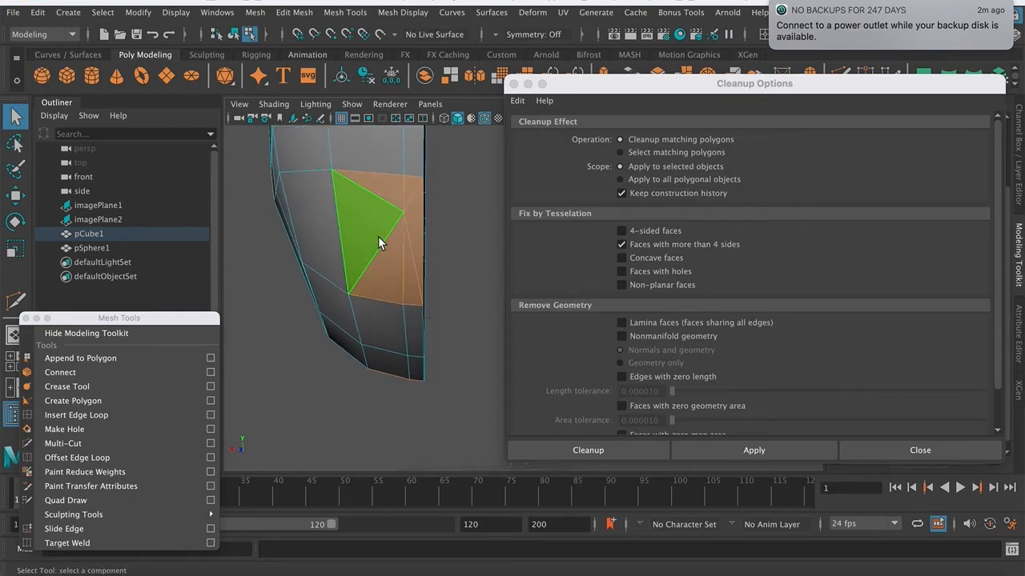
pyautogui.press('F8')
pyautogui.keyDown('alt'); pyautogui.moveTo(378, 236); pyautogui.dragTo(328, 244); pyautogui.keyUp('alt')
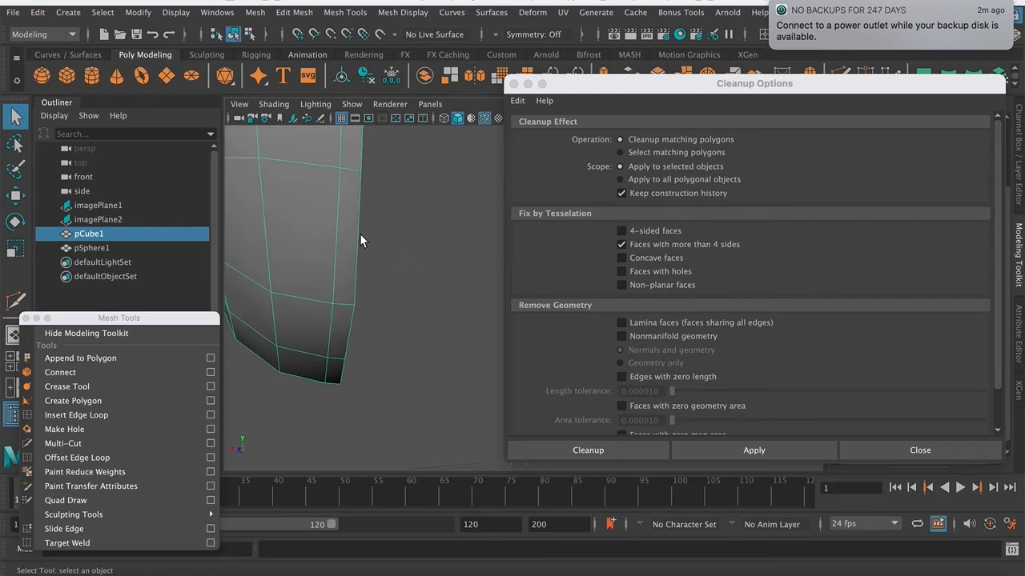
# - Switch to vertex selection and delete the stray vertex partway along the vertical edge at the lower back of the head
pyautogui.moveTo(327, 226); pyautogui.dragTo(327, 204, button='right')
pyautogui.keyDown('alt'); pyautogui.moveTo(359, 229); pyautogui.dragTo(448, 322, button='middle'); pyautogui.keyUp('alt')
pyautogui.keyDown('alt'); pyautogui.moveTo(448, 322); pyautogui.dragTo(392, 292); pyautogui.keyUp('alt')
pyautogui.moveTo(399, 275); pyautogui.dragTo(351, 228, button='right')
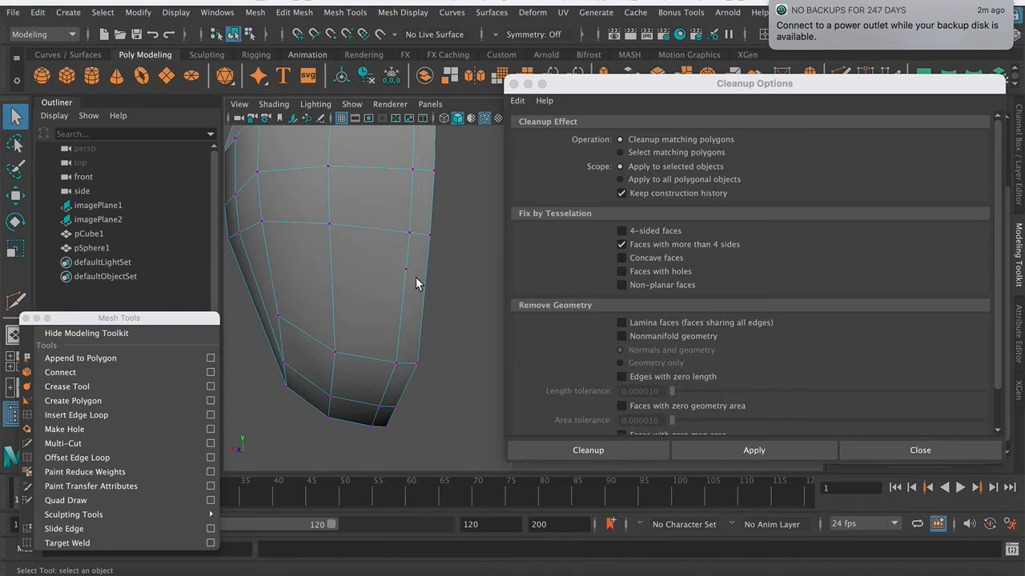
pyautogui.click(405, 270)
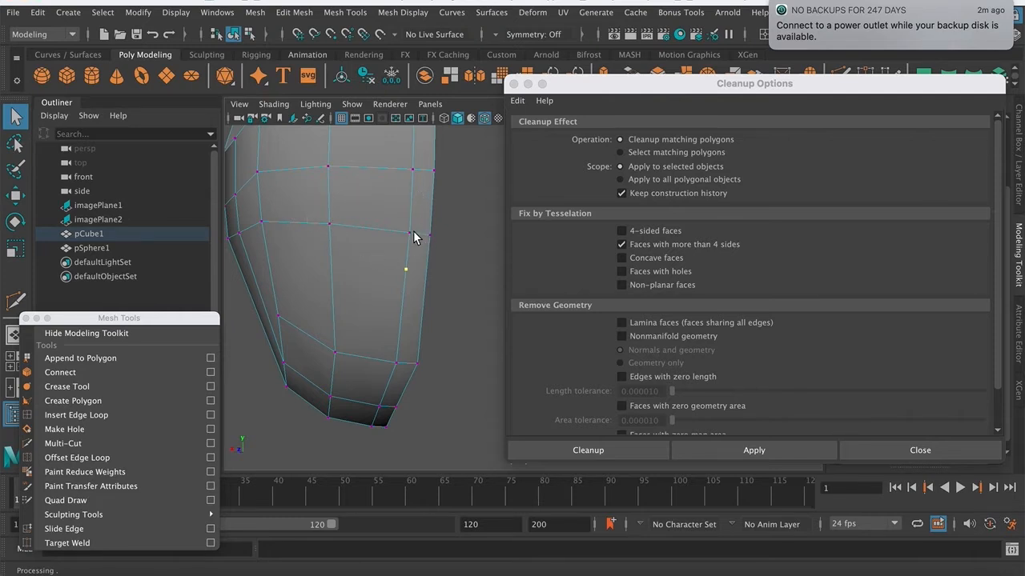
pyautogui.click(465, 315)
pyautogui.click(406, 269)
pyautogui.press('Delete')
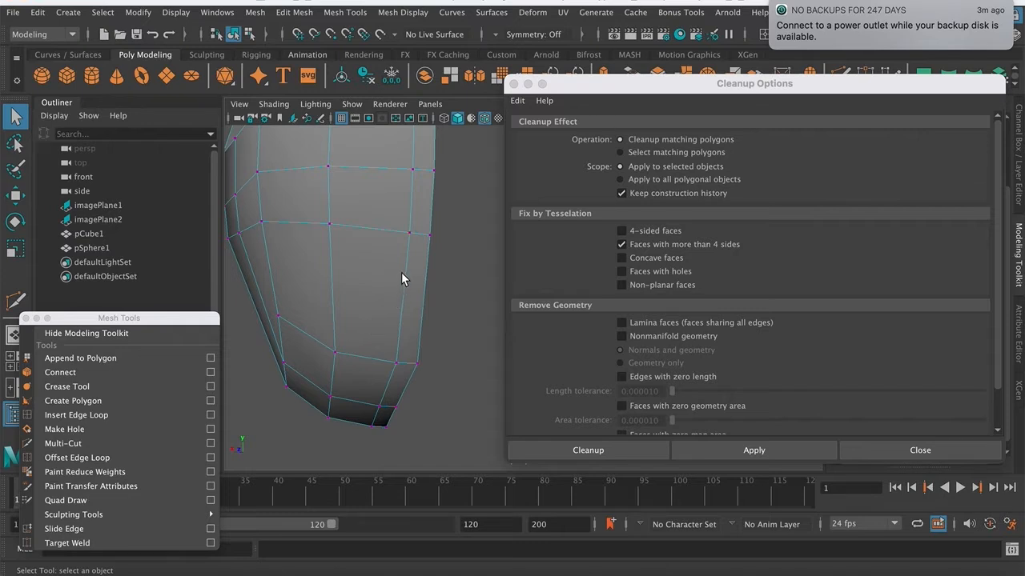
pyautogui.hotkey('ctrl', 'z')
pyautogui.press('Delete')
# - Return the head to object mode, reapply the cleanup to recheck the lower back, and undo it
pyautogui.moveTo(343, 202); pyautogui.dragTo(408, 181, button='right')
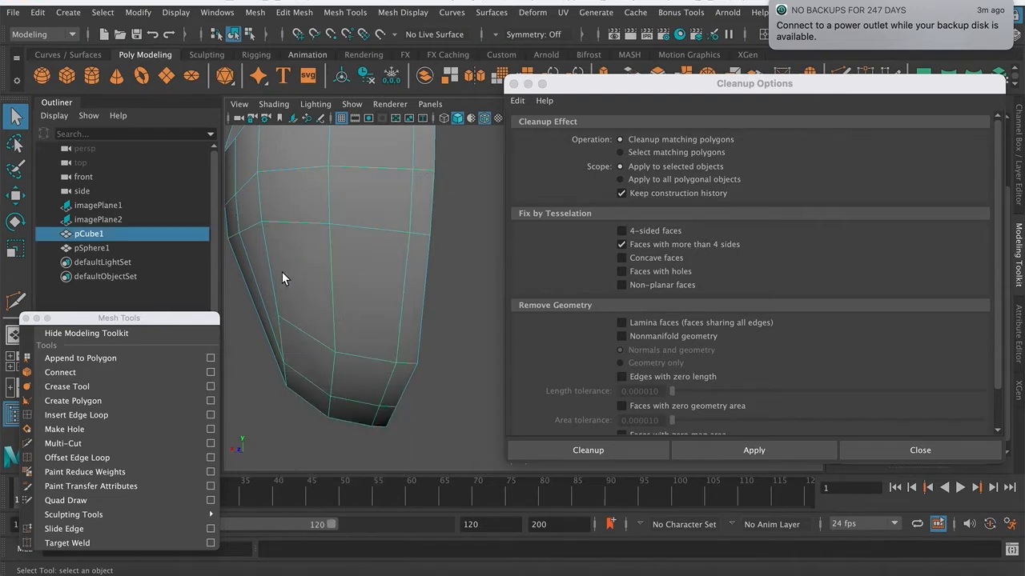
pyautogui.keyDown('alt'); pyautogui.moveTo(371, 273); pyautogui.dragTo(348, 293); pyautogui.keyUp('alt')
pyautogui.moveTo(355, 202); pyautogui.dragTo(416, 178, button='right')
pyautogui.keyDown('alt'); pyautogui.moveTo(416, 177); pyautogui.dragTo(420, 334); pyautogui.keyUp('alt')
pyautogui.click(754, 453)
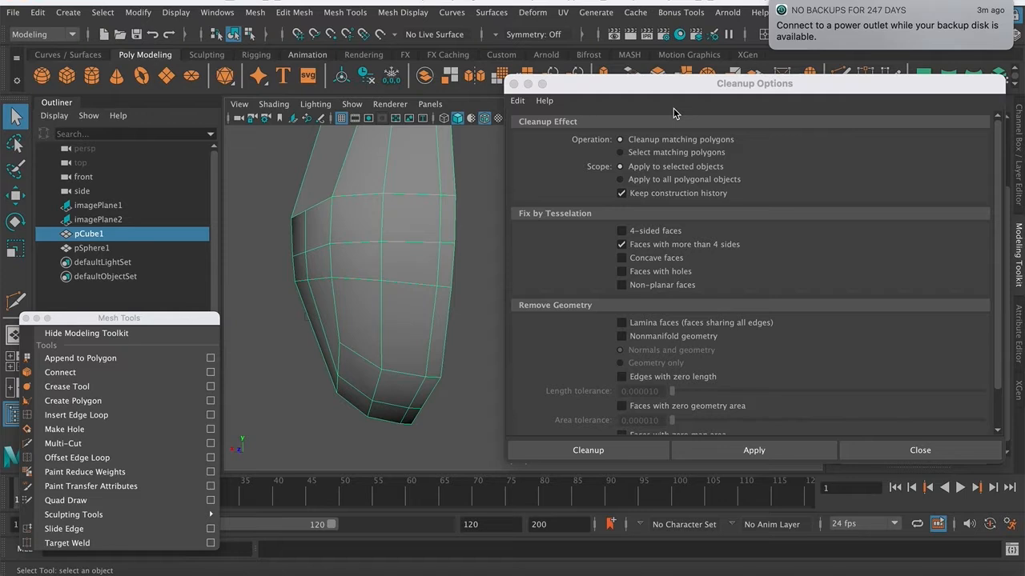
pyautogui.moveTo(721, 85); pyautogui.dragTo(732, 88)
pyautogui.click(788, 454)
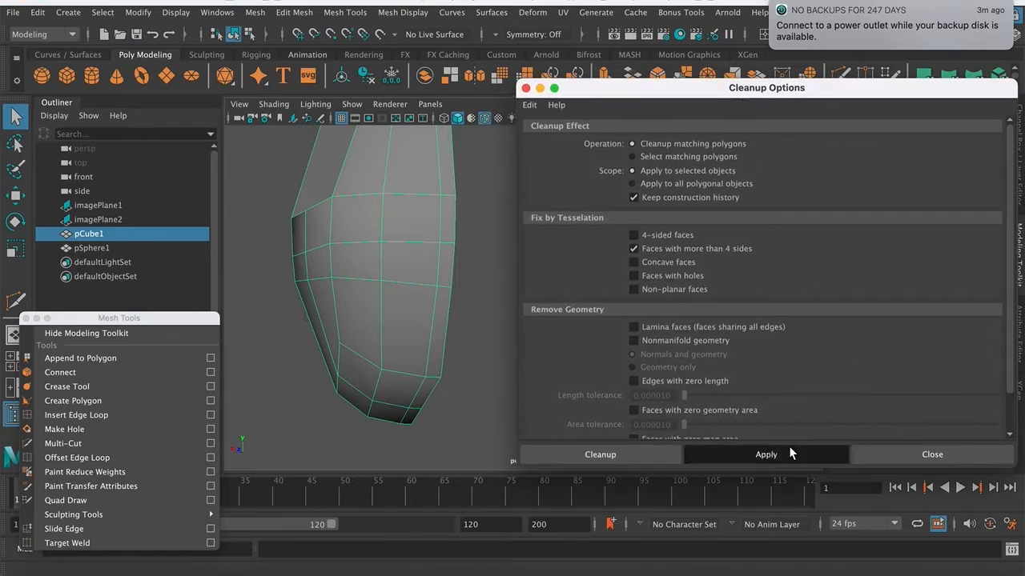
pyautogui.keyDown('alt'); pyautogui.moveTo(372, 309); pyautogui.dragTo(255, 282); pyautogui.keyUp('alt')
pyautogui.press('super+z')
# - Run the cleanup once more to locate the many-sided faces on the underside of the jaw, and undo it
pyautogui.keyDown('alt'); pyautogui.moveTo(255, 282); pyautogui.dragTo(366, 315, button='middle'); pyautogui.keyUp('alt')
pyautogui.keyDown('alt'); pyautogui.moveTo(286, 300); pyautogui.dragTo(464, 295, button='middle'); pyautogui.keyUp('alt')
pyautogui.keyDown('alt'); pyautogui.moveTo(465, 295); pyautogui.dragTo(384, 288, button='right'); pyautogui.keyUp('alt')
pyautogui.keyDown('alt'); pyautogui.moveTo(376, 280); pyautogui.dragTo(280, 273, button='middle'); pyautogui.keyUp('alt')
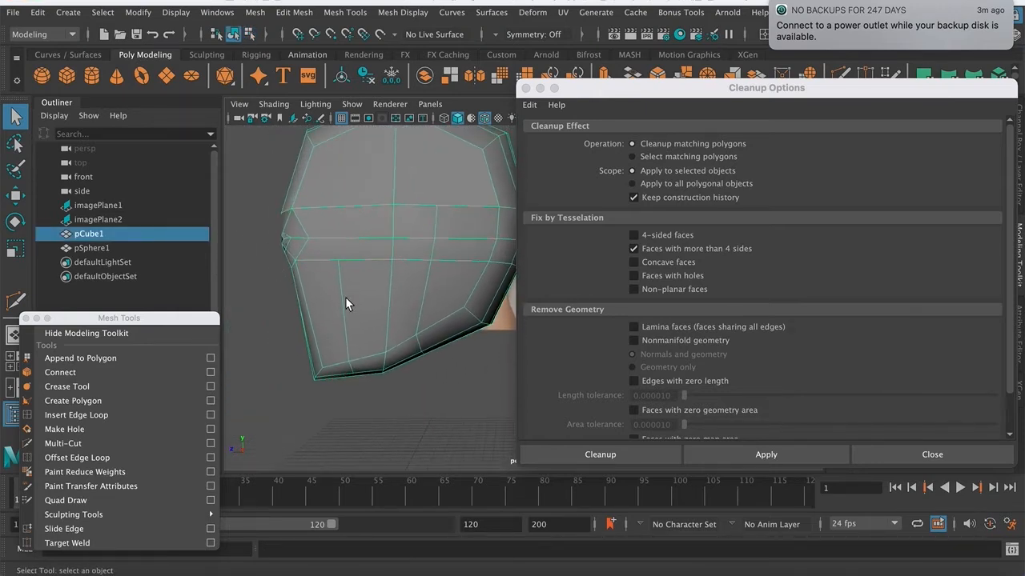
pyautogui.click(752, 450)
pyautogui.keyDown('alt'); pyautogui.moveTo(448, 320); pyautogui.dragTo(366, 325); pyautogui.keyUp('alt')
pyautogui.keyDown('alt'); pyautogui.moveTo(366, 325); pyautogui.dragTo(408, 296, button='right'); pyautogui.keyUp('alt')
pyautogui.keyDown('alt'); pyautogui.moveTo(409, 296); pyautogui.dragTo(429, 291); pyautogui.keyUp('alt')
pyautogui.keyDown('alt'); pyautogui.moveTo(430, 291); pyautogui.dragTo(407, 292, button='middle'); pyautogui.keyUp('alt')
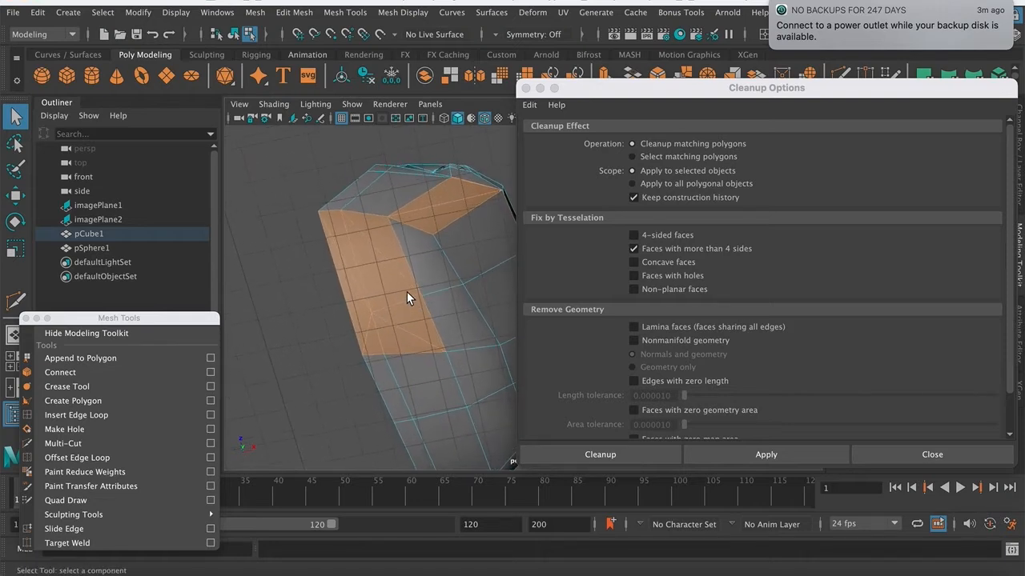
pyautogui.press('F8')
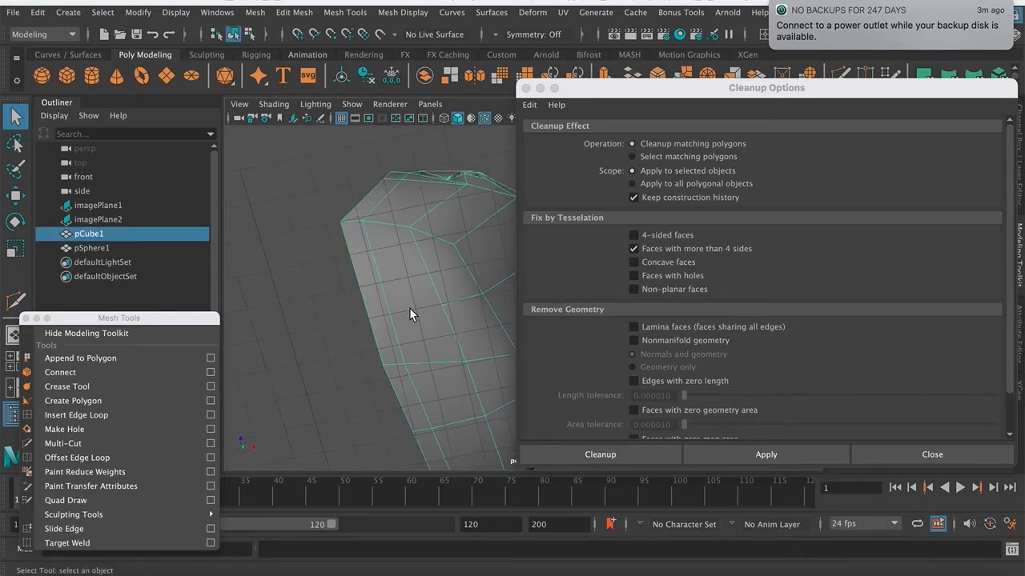
# - Compare the vertices and the edge flow on the underside of the jaw to locate extra points
pyautogui.moveTo(431, 296); pyautogui.dragTo(370, 211, button='right')
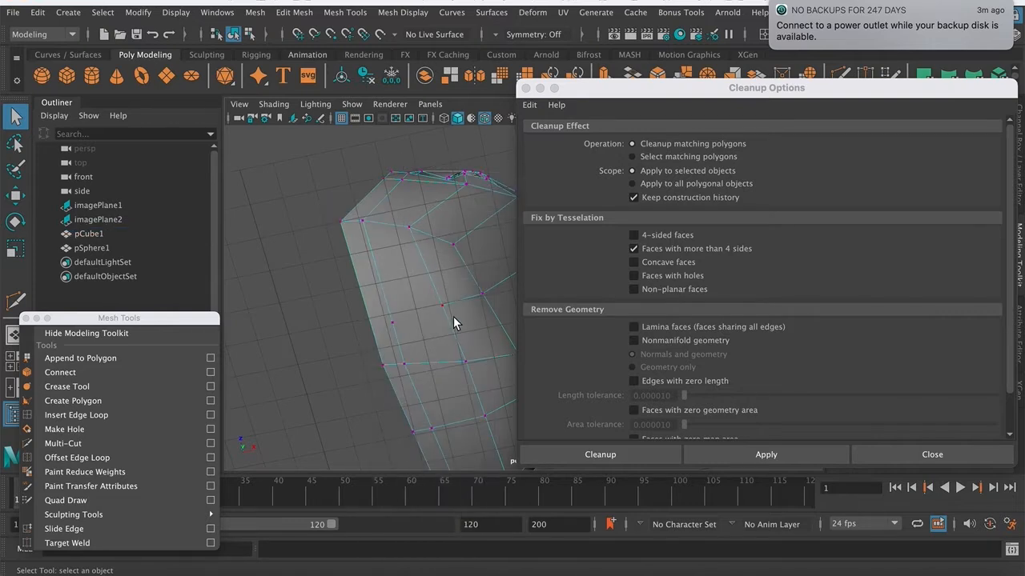
pyautogui.keyDown('alt'); pyautogui.moveTo(443, 311); pyautogui.dragTo(388, 311); pyautogui.keyUp('alt')
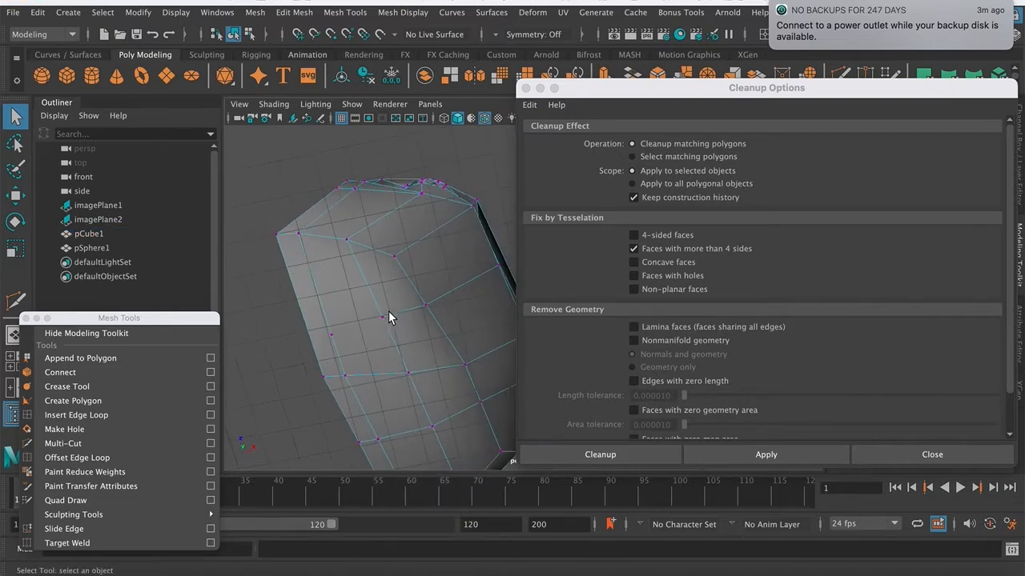
pyautogui.moveTo(345, 300)
pyautogui.mouseDown(button='right')
pyautogui.moveTo(400, 284)
pyautogui.moveTo(363, 308)
pyautogui.mouseUp(button='right')
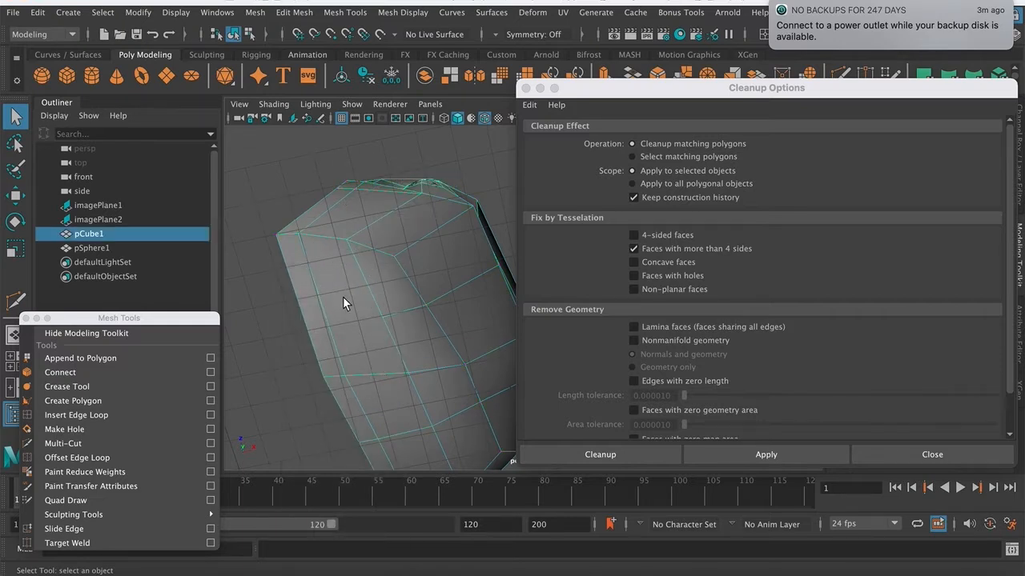
pyautogui.keyDown('alt'); pyautogui.moveTo(353, 306); pyautogui.dragTo(362, 307); pyautogui.keyUp('alt')
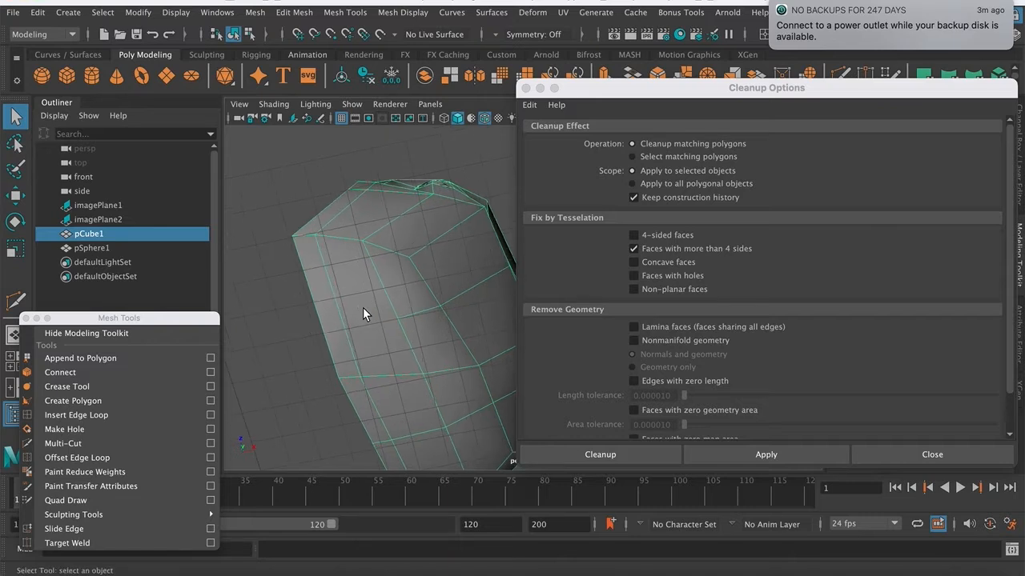
# - Select the stray vertex on the lengthwise edge nearest the centre line of the jaw's underside and close the Cleanup options
pyautogui.moveTo(362, 307); pyautogui.dragTo(297, 200, button='right')
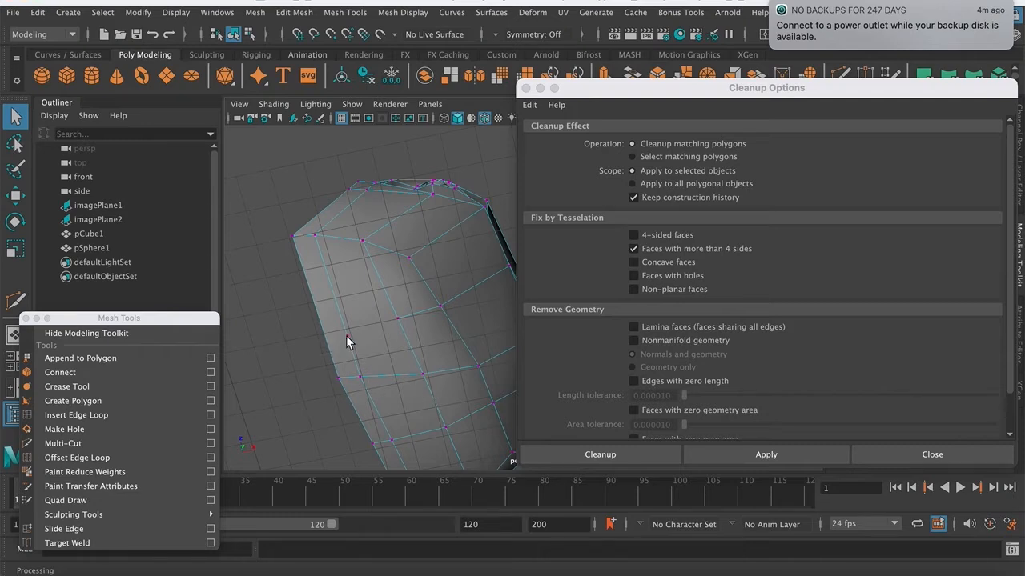
pyautogui.keyDown('alt'); pyautogui.moveTo(341, 365); pyautogui.dragTo(343, 337); pyautogui.keyUp('alt')
pyautogui.moveTo(343, 338)
pyautogui.keyDown('alt'); pyautogui.mouseDown(button='middle')
pyautogui.moveTo(353, 329)
pyautogui.moveTo(389, 340)
pyautogui.moveTo(356, 324)
pyautogui.mouseUp(button='middle'); pyautogui.keyUp('alt')
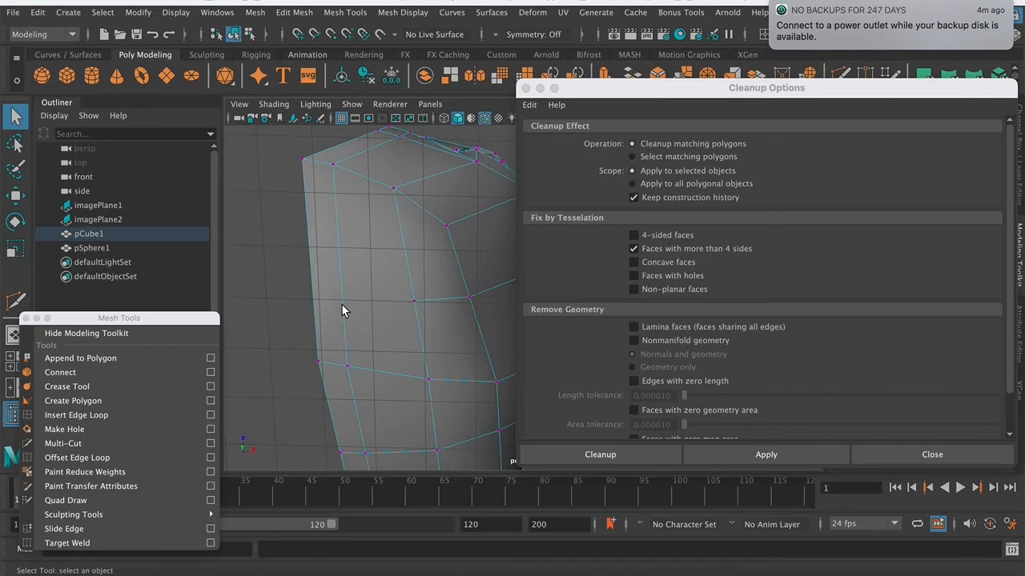
pyautogui.click(342, 305)
pyautogui.click(526, 88)
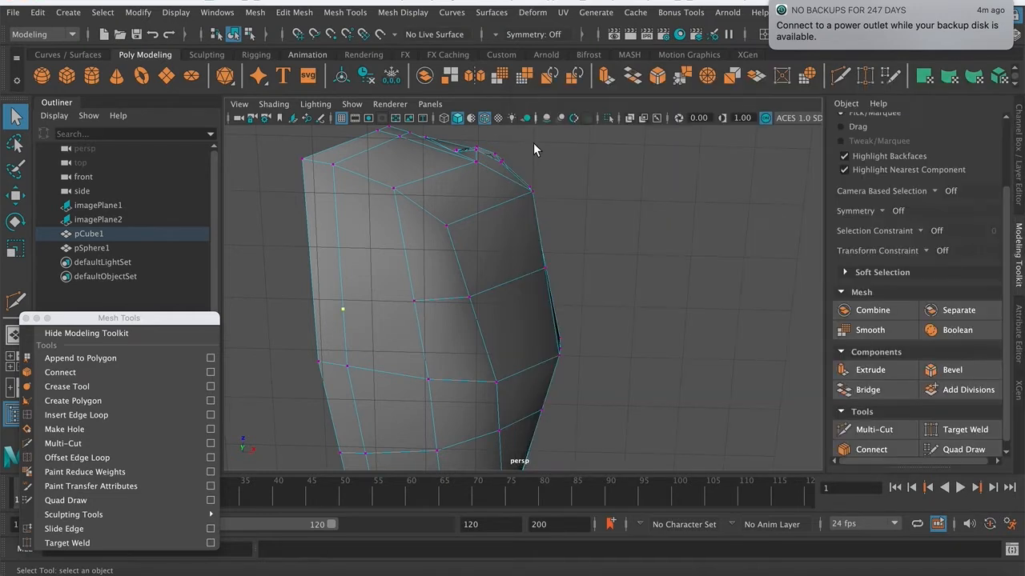
# - Multi-Cut an edge across the jaw's underside, from the neighbouring inner vertex through the stray vertex to the open centre border
pyautogui.click(872, 430)
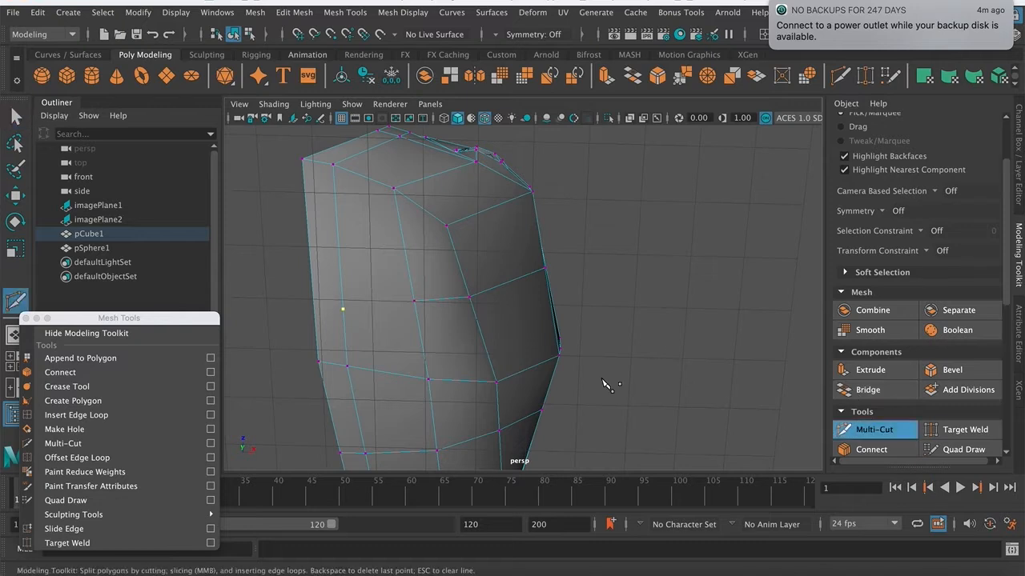
pyautogui.click(414, 301)
pyautogui.click(343, 309)
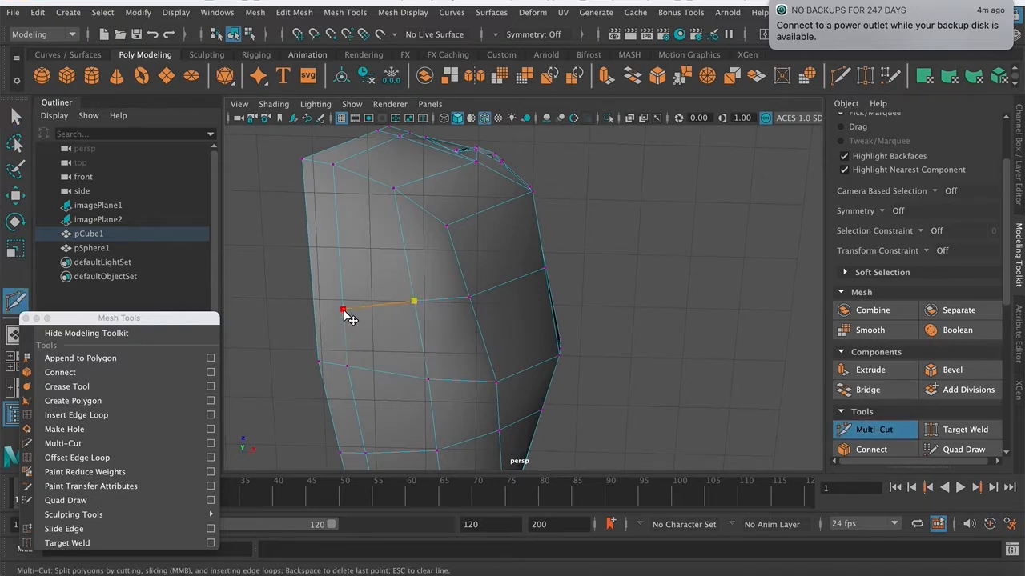
pyautogui.press('Return')
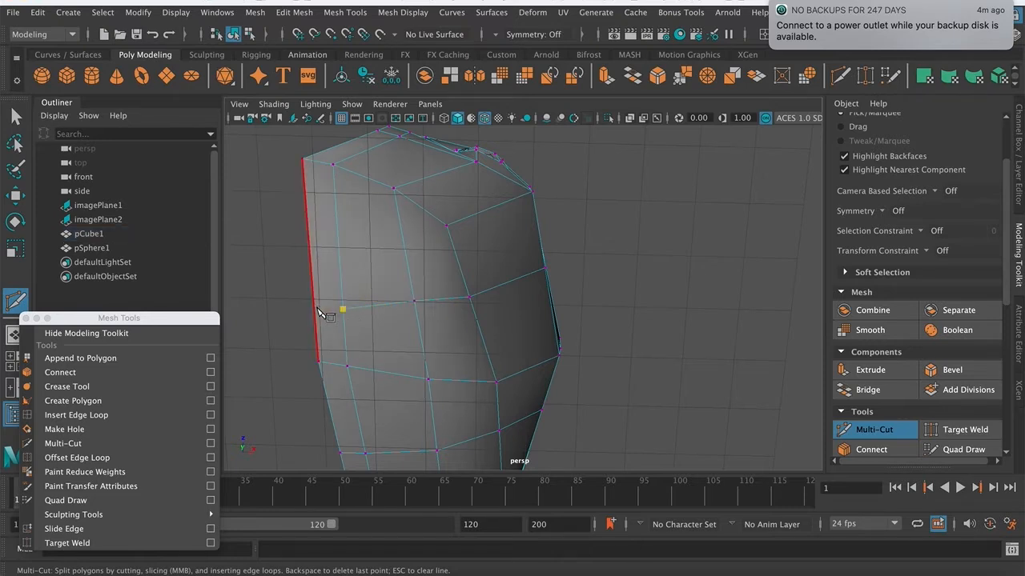
pyautogui.keyDown('alt'); pyautogui.moveTo(347, 346); pyautogui.dragTo(389, 384); pyautogui.keyUp('alt')
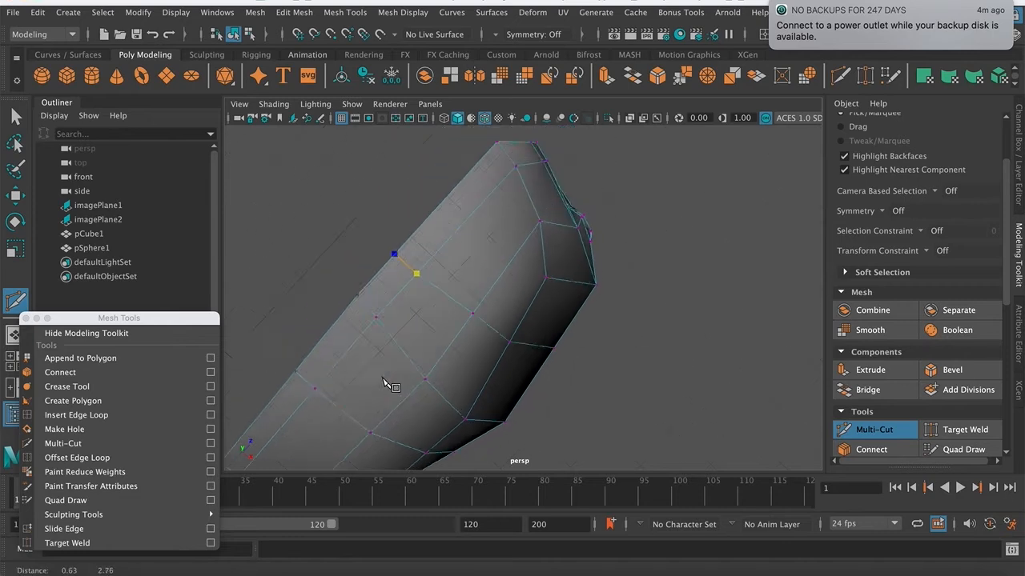
pyautogui.keyDown('alt'); pyautogui.moveTo(389, 384); pyautogui.dragTo(392, 345, button='right'); pyautogui.keyUp('alt')
pyautogui.keyDown('alt'); pyautogui.moveTo(445, 338); pyautogui.dragTo(434, 325); pyautogui.keyUp('alt')
pyautogui.press('q')
pyautogui.keyDown('alt'); pyautogui.moveTo(481, 347); pyautogui.dragTo(459, 353, button='middle'); pyautogui.keyUp('alt')
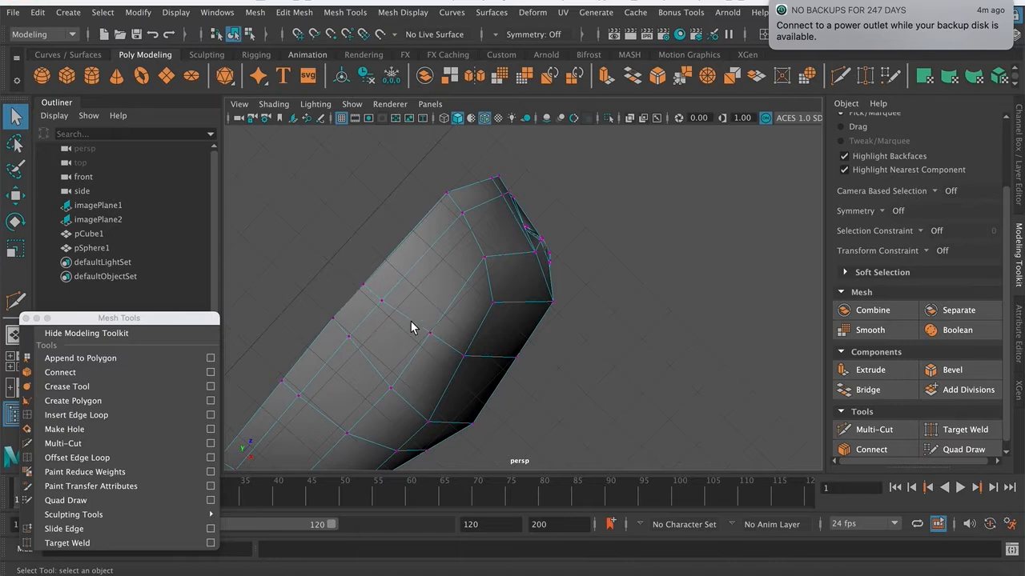
# - Return the head to object mode and move it straight up, clear of the eye sphere
pyautogui.keyDown('alt'); pyautogui.moveTo(403, 312); pyautogui.dragTo(611, 329); pyautogui.keyUp('alt')
pyautogui.moveTo(608, 200); pyautogui.dragTo(673, 184, button='right')
pyautogui.keyDown('alt'); pyautogui.moveTo(673, 184); pyautogui.dragTo(670, 249, button='middle'); pyautogui.keyUp('alt')
pyautogui.keyDown('alt'); pyautogui.moveTo(669, 249); pyautogui.dragTo(492, 355, button='right'); pyautogui.keyUp('alt')
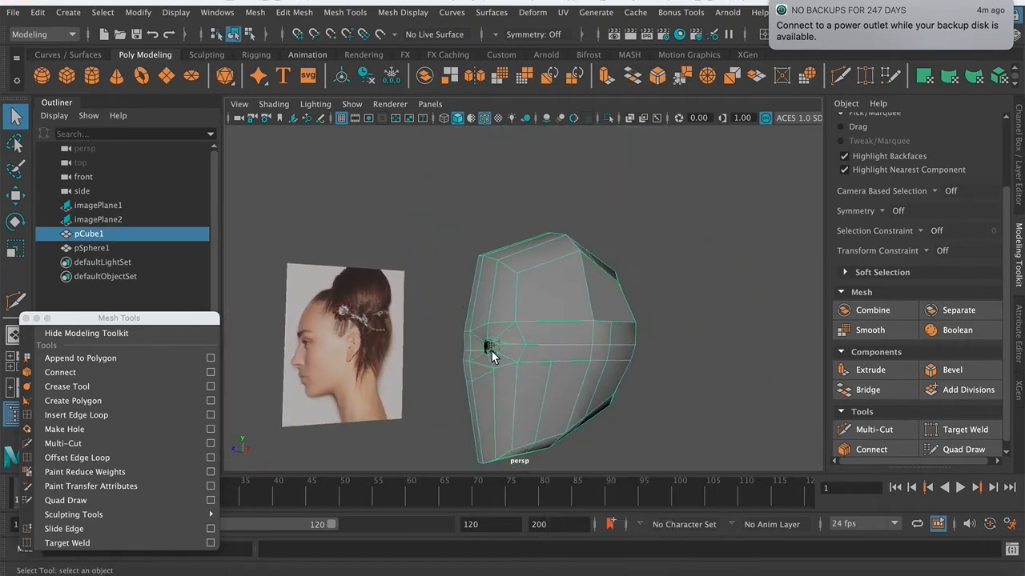
pyautogui.press('w')
pyautogui.moveTo(551, 304); pyautogui.dragTo(560, 182)
# - Hide the eye display layer and reselect the head with its underside in view
pyautogui.click(503, 350)
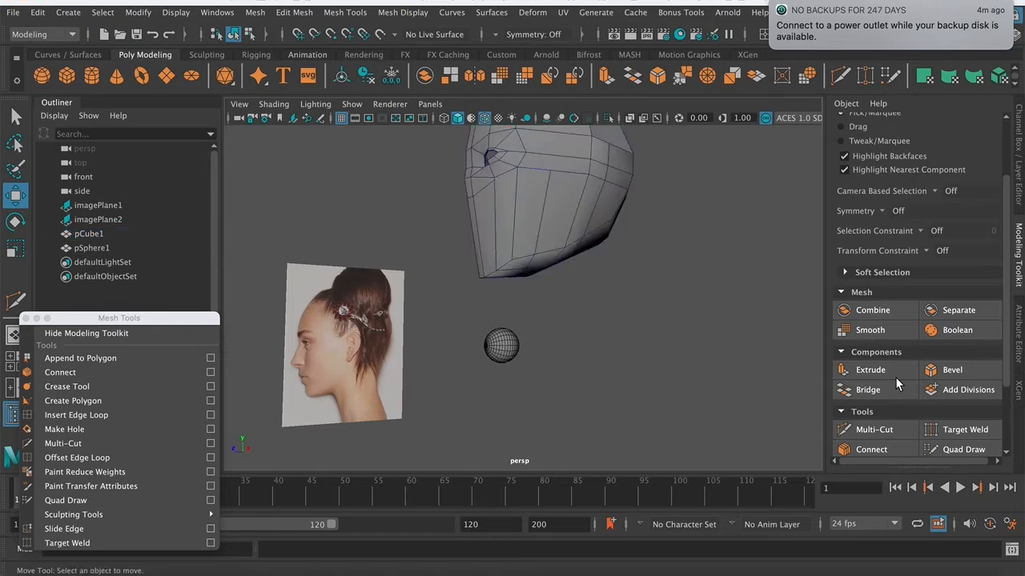
pyautogui.click(1019, 172)
pyautogui.click(841, 342)
pyautogui.keyDown('alt'); pyautogui.moveTo(559, 273); pyautogui.dragTo(528, 344); pyautogui.keyUp('alt')
pyautogui.click(549, 279)
pyautogui.press('q')
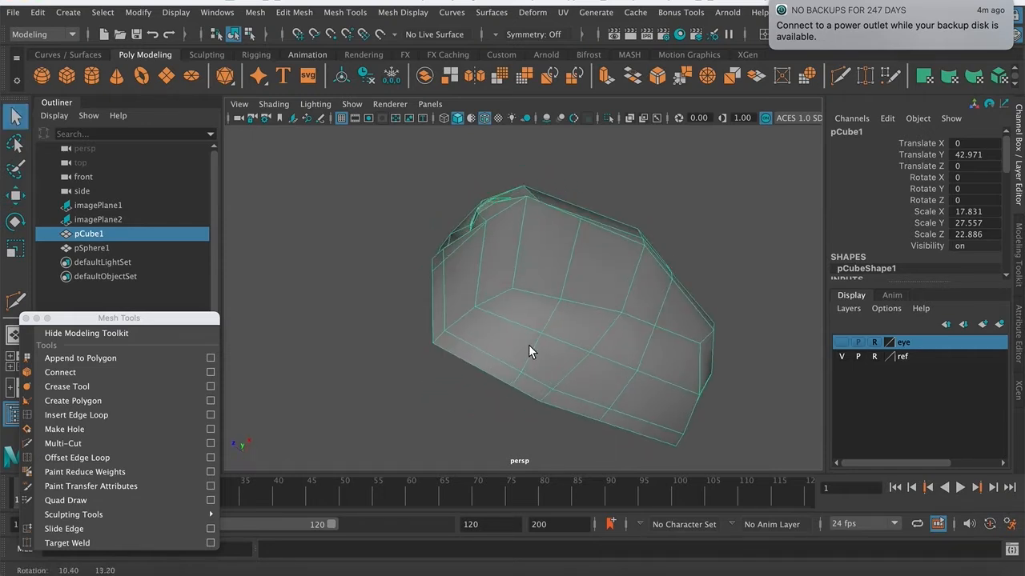
# - Try to delete the vertex where the new cut crosses the lengthwise edge nearest the jaw's centre line
pyautogui.moveTo(522, 320); pyautogui.dragTo(522, 170, button='right')
pyautogui.keyDown('alt'); pyautogui.moveTo(535, 260); pyautogui.dragTo(529, 295); pyautogui.keyUp('alt')
pyautogui.moveTo(530, 201); pyautogui.dragTo(458, 202, button='right')
pyautogui.keyDown('alt'); pyautogui.moveTo(503, 222); pyautogui.dragTo(534, 210); pyautogui.keyUp('alt')
pyautogui.keyDown('alt'); pyautogui.moveTo(534, 210); pyautogui.dragTo(584, 323, button='right'); pyautogui.keyUp('alt')
pyautogui.click(528, 312)
pyautogui.click(530, 317)
pyautogui.click(529, 312)
pyautogui.click(528, 307)
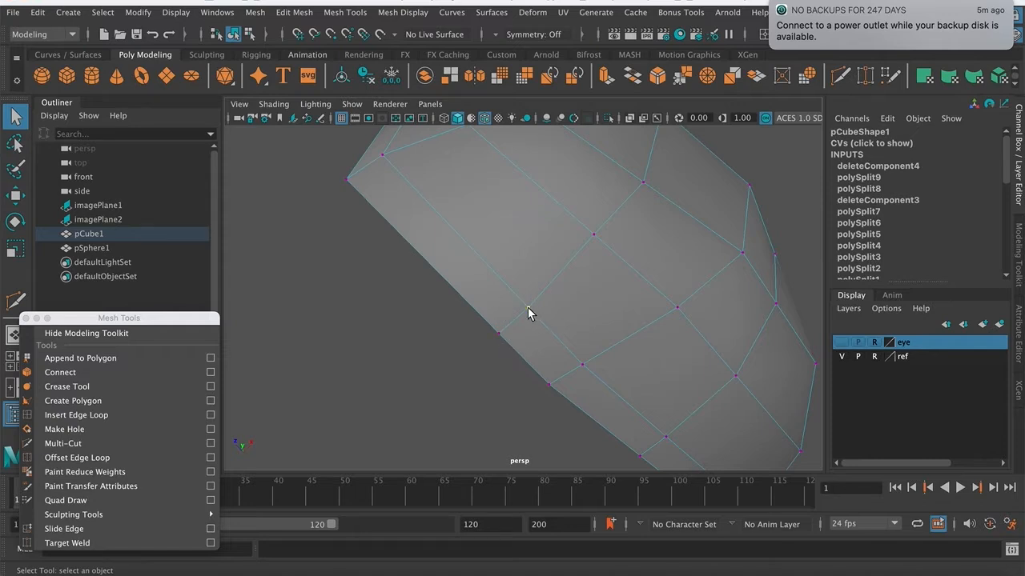
pyautogui.click(527, 308)
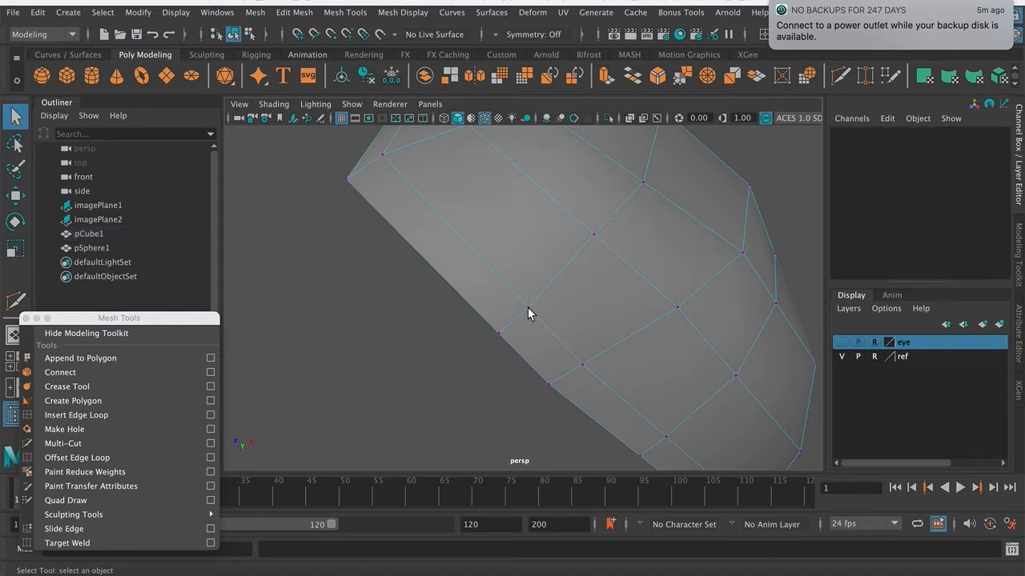
# - Delete the two cut edges that cross the jaw's underside to the centre border
pyautogui.keyDown('alt'); pyautogui.moveTo(527, 307); pyautogui.dragTo(530, 323); pyautogui.keyUp('alt')
pyautogui.moveTo(526, 201); pyautogui.dragTo(532, 167, button='right')
pyautogui.keyDown('alt'); pyautogui.moveTo(512, 334); pyautogui.dragTo(511, 334); pyautogui.keyUp('alt')
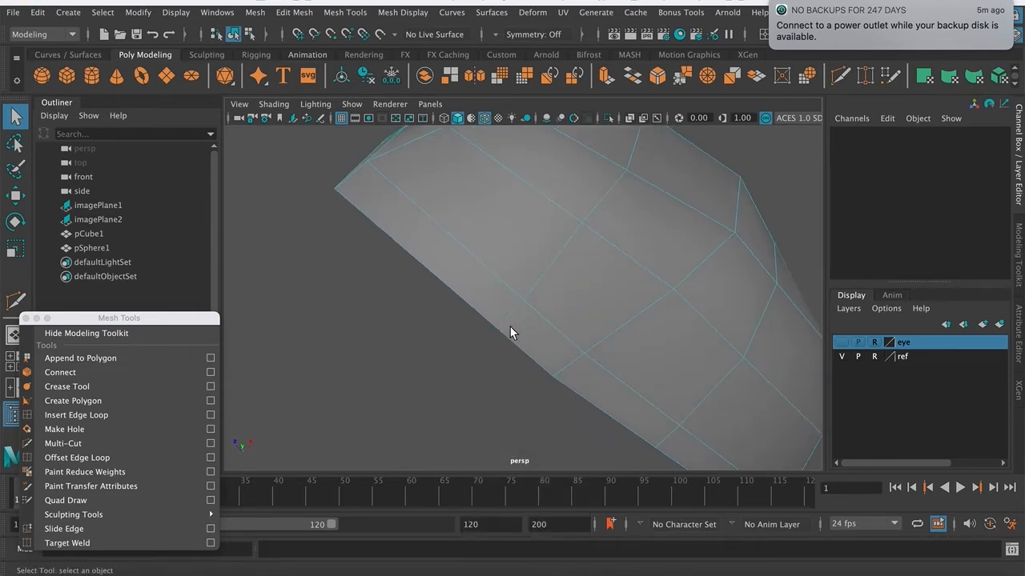
pyautogui.click(513, 320)
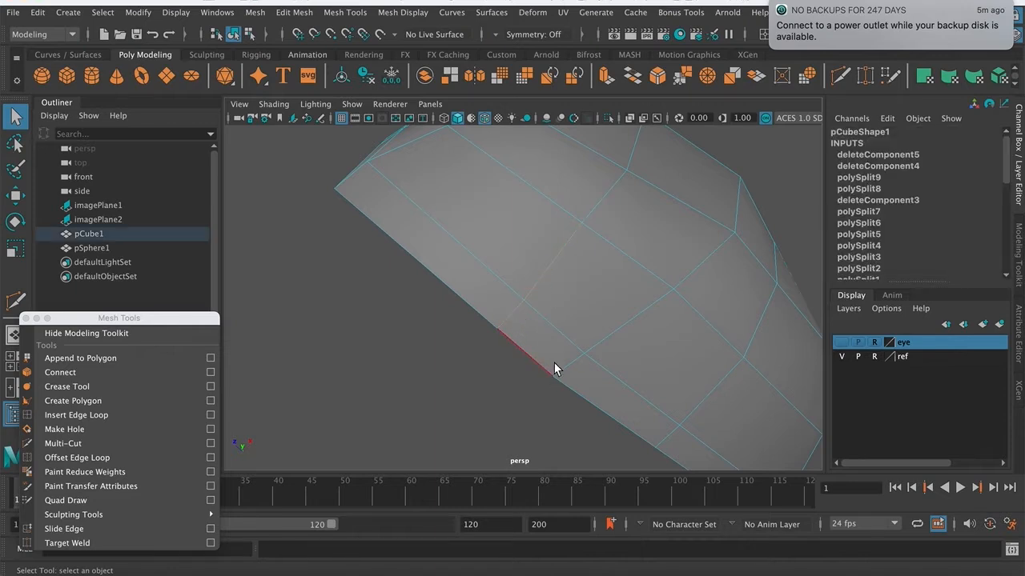
pyautogui.keyDown('alt'); pyautogui.moveTo(554, 362); pyautogui.dragTo(544, 321); pyautogui.keyUp('alt')
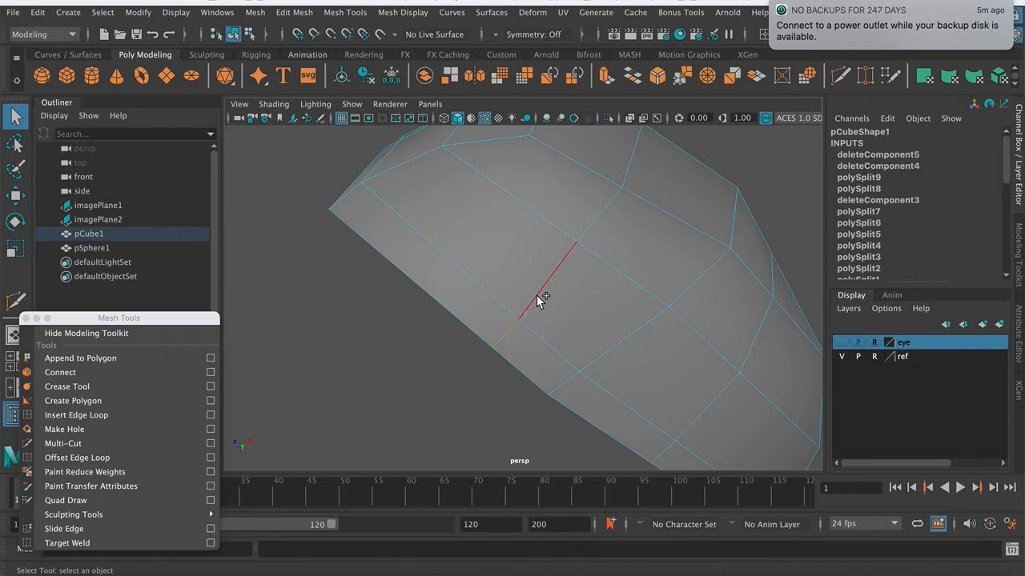
pyautogui.click(552, 334)
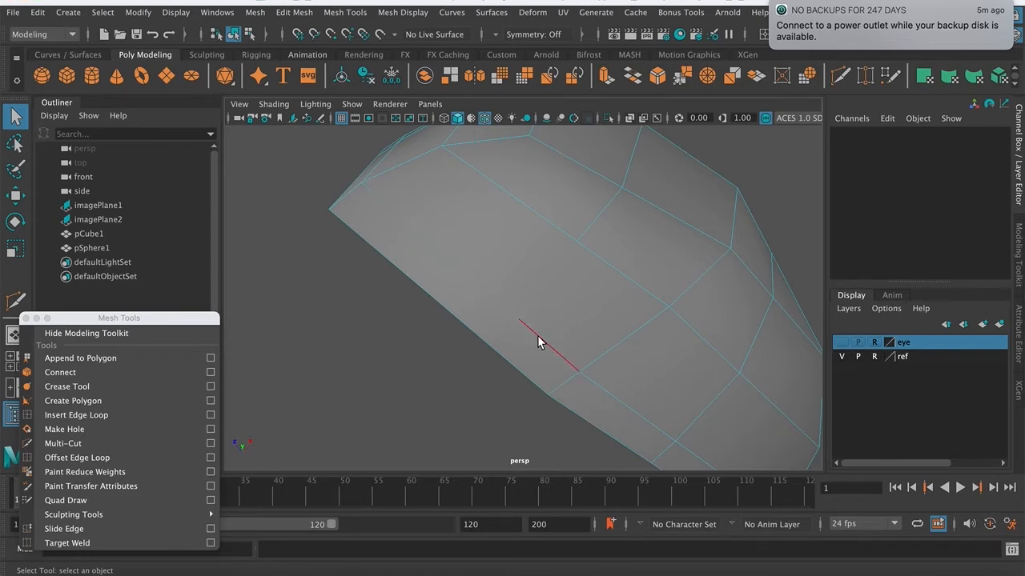
# - Delete the two leftover vertices on the lengthwise edge and the centre border of the jaw's underside
pyautogui.keyDown('alt'); pyautogui.moveTo(393, 404); pyautogui.dragTo(557, 370); pyautogui.keyUp('alt')
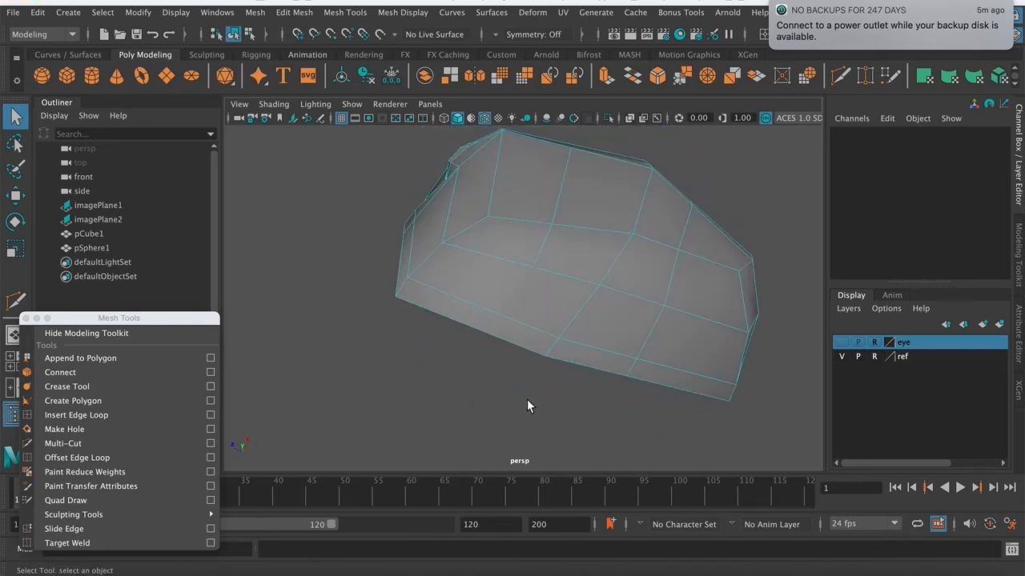
pyautogui.rightClick(505, 313)
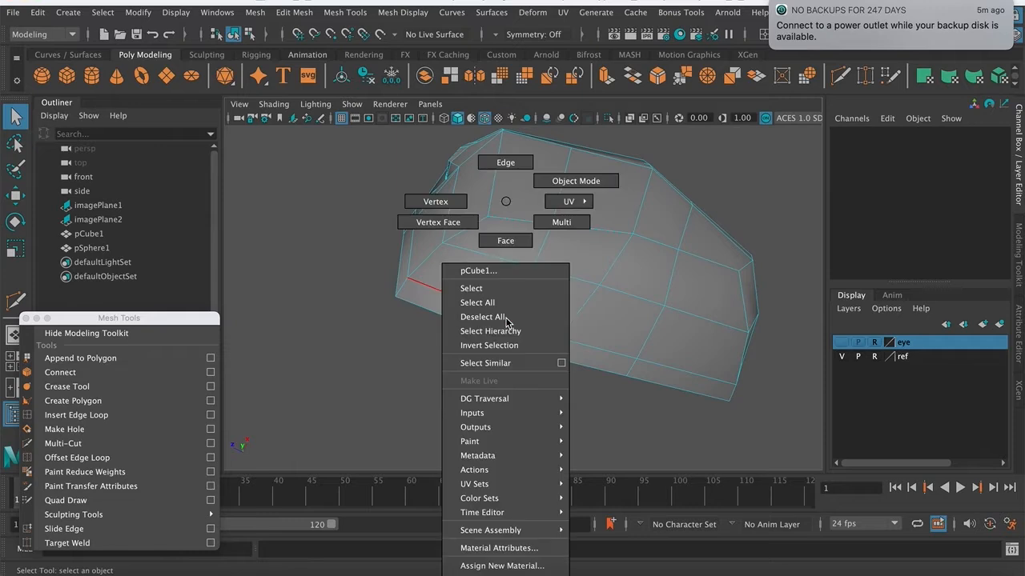
pyautogui.click(436, 202)
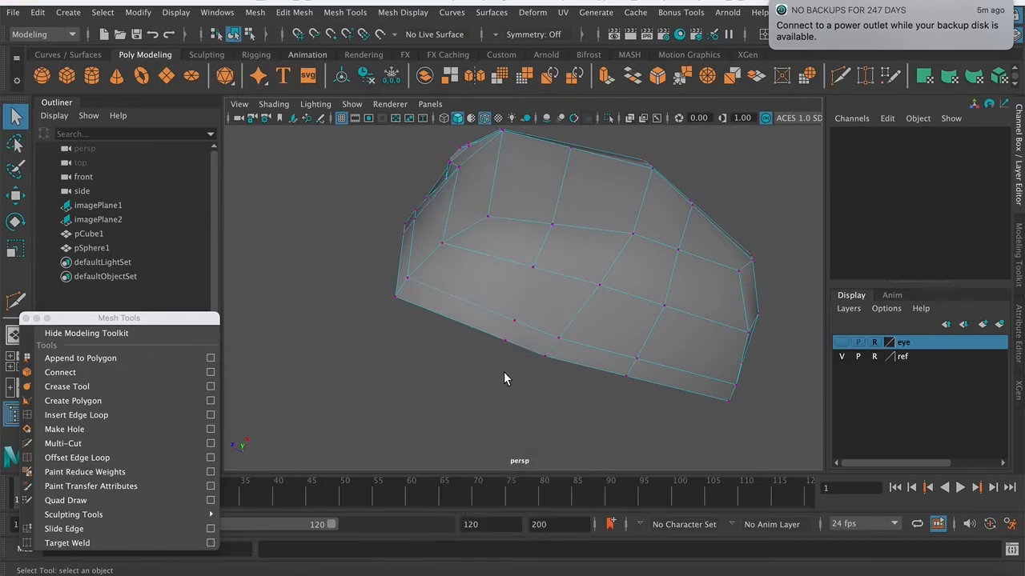
pyautogui.keyDown('alt'); pyautogui.moveTo(501, 370); pyautogui.dragTo(512, 361); pyautogui.keyUp('alt')
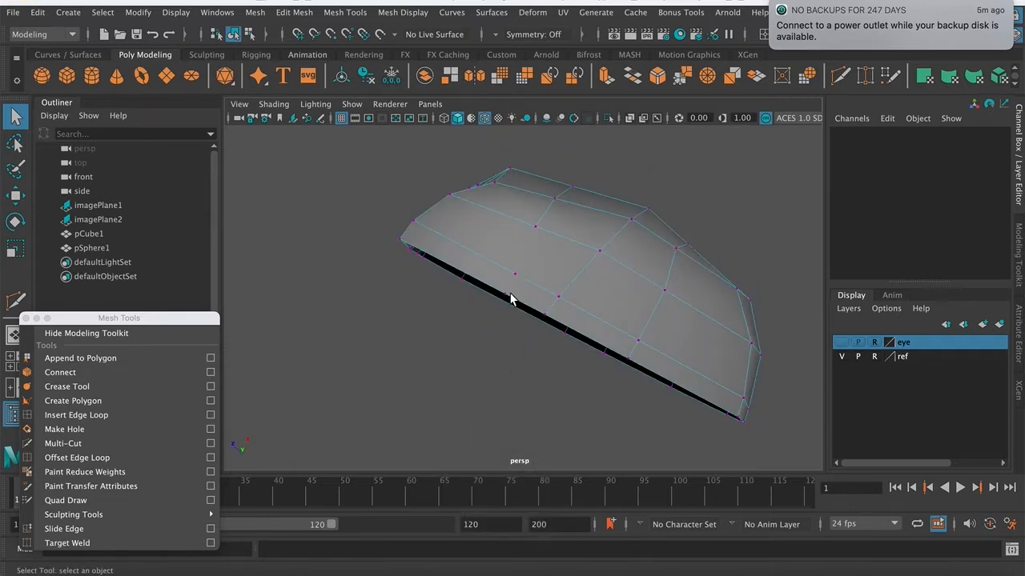
pyautogui.keyDown('alt'); pyautogui.moveTo(506, 293); pyautogui.dragTo(499, 305); pyautogui.keyUp('alt')
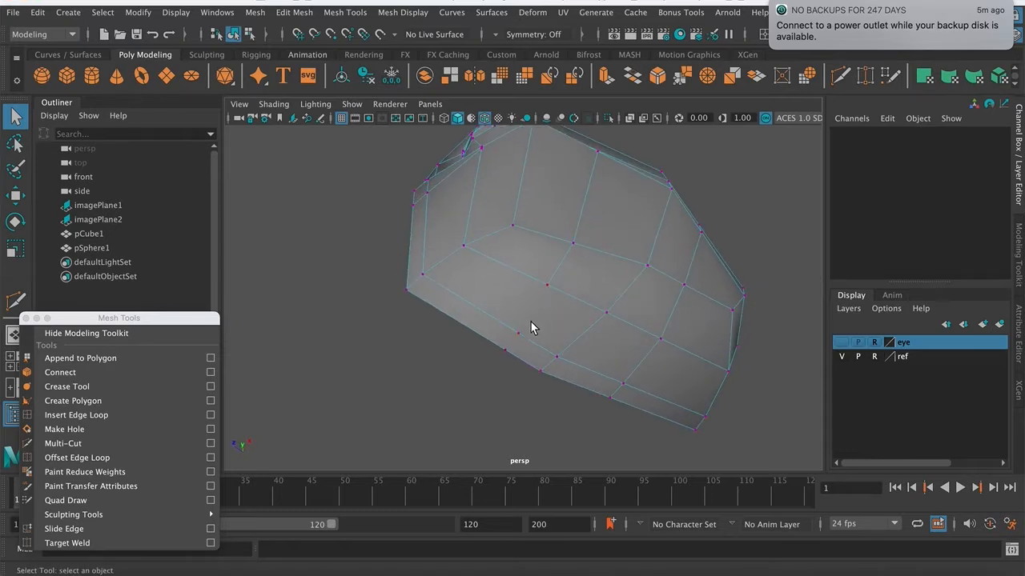
pyautogui.moveTo(512, 290); pyautogui.dragTo(469, 205, button='right')
pyautogui.click(518, 335)
pyautogui.click(505, 355)
# - Delete the remaining crosswise edges running from below the eye down the side of the jaw
pyautogui.moveTo(550, 313)
pyautogui.keyDown('alt'); pyautogui.mouseDown()
pyautogui.moveTo(524, 315)
pyautogui.moveTo(575, 322)
pyautogui.moveTo(611, 344)
pyautogui.moveTo(606, 316)
pyautogui.moveTo(560, 318)
pyautogui.mouseUp(); pyautogui.keyUp('alt')
pyautogui.moveTo(549, 202); pyautogui.dragTo(571, 162, button='right')
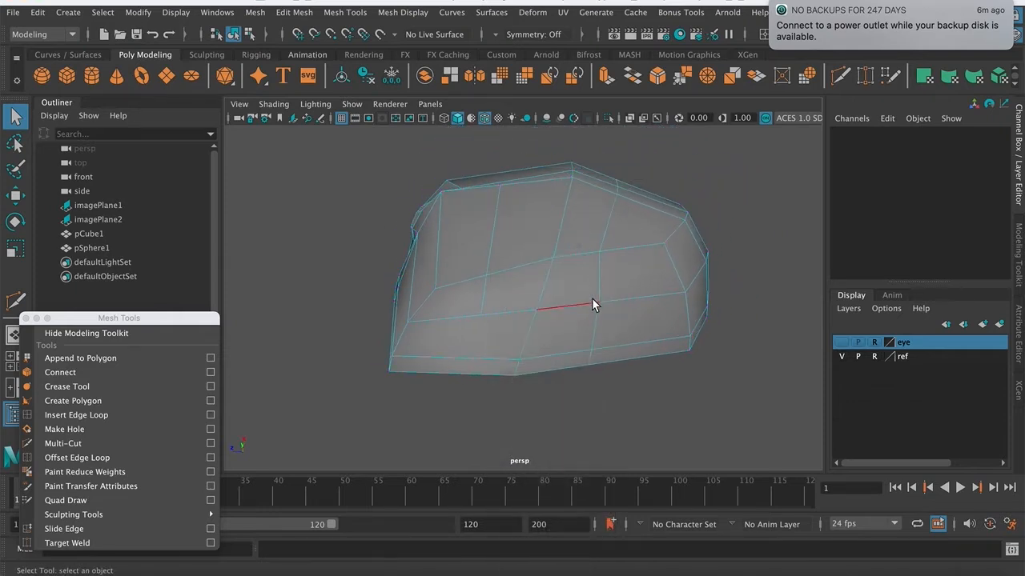
pyautogui.click(482, 297)
pyautogui.keyDown('alt'); pyautogui.moveTo(489, 328); pyautogui.dragTo(499, 361, button='middle'); pyautogui.keyUp('alt')
pyautogui.press('Delete')
pyautogui.keyDown('alt'); pyautogui.moveTo(498, 318); pyautogui.dragTo(513, 318); pyautogui.keyUp('alt')
# - Select and delete the three stray vertices left by the removed edges on the cheek and jaw
pyautogui.moveTo(506, 302); pyautogui.dragTo(456, 213, button='right')
pyautogui.keyDown('alt'); pyautogui.moveTo(487, 297); pyautogui.dragTo(507, 358); pyautogui.keyUp('alt')
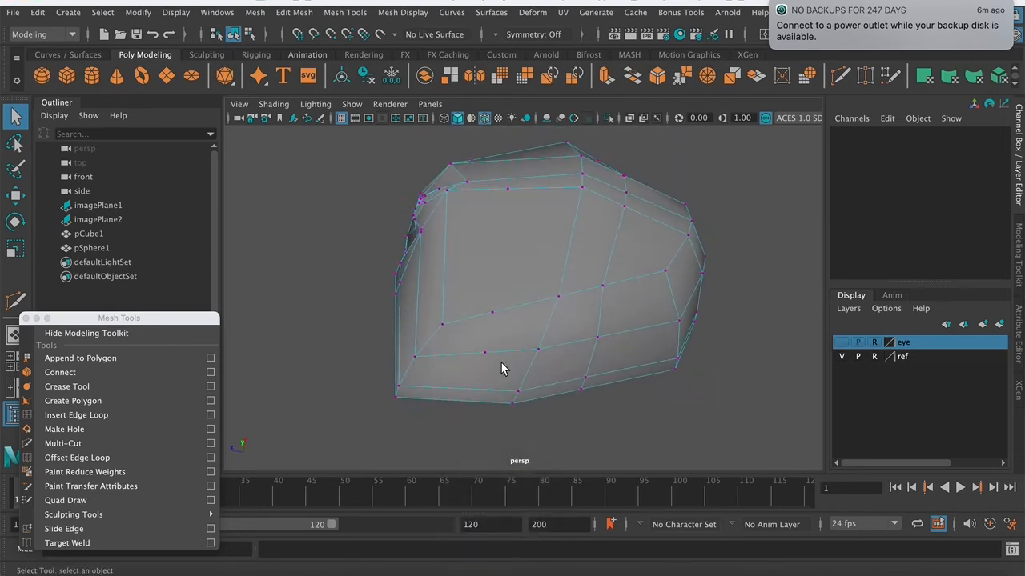
pyautogui.keyDown('alt'); pyautogui.moveTo(494, 316); pyautogui.dragTo(504, 304); pyautogui.keyUp('alt')
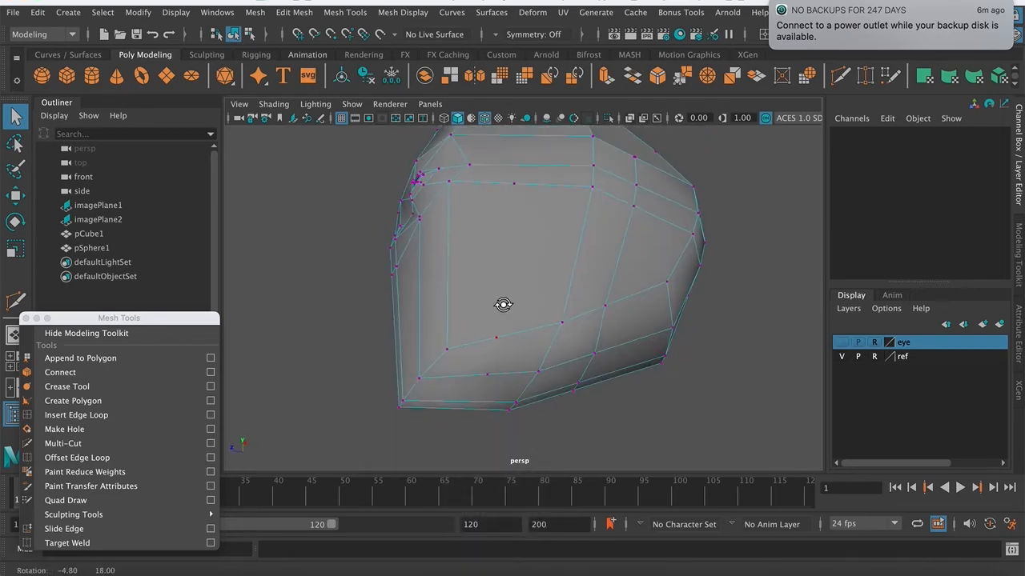
pyautogui.click(514, 183)
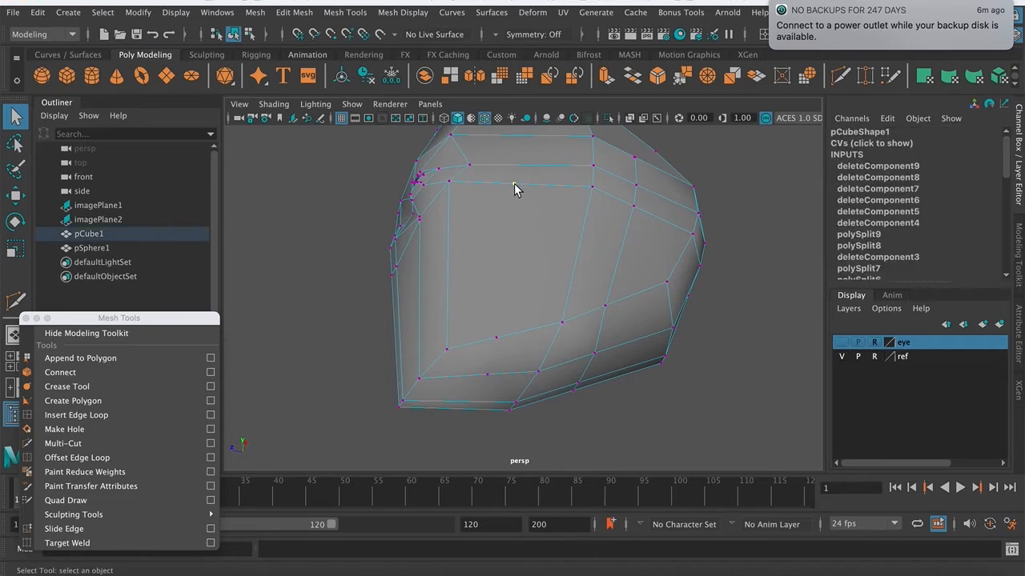
pyautogui.keyDown('shift'); pyautogui.click(497, 339); pyautogui.keyUp('shift')
pyautogui.click(490, 376)
pyautogui.keyDown('alt'); pyautogui.moveTo(531, 365); pyautogui.dragTo(423, 360); pyautogui.keyUp('alt')
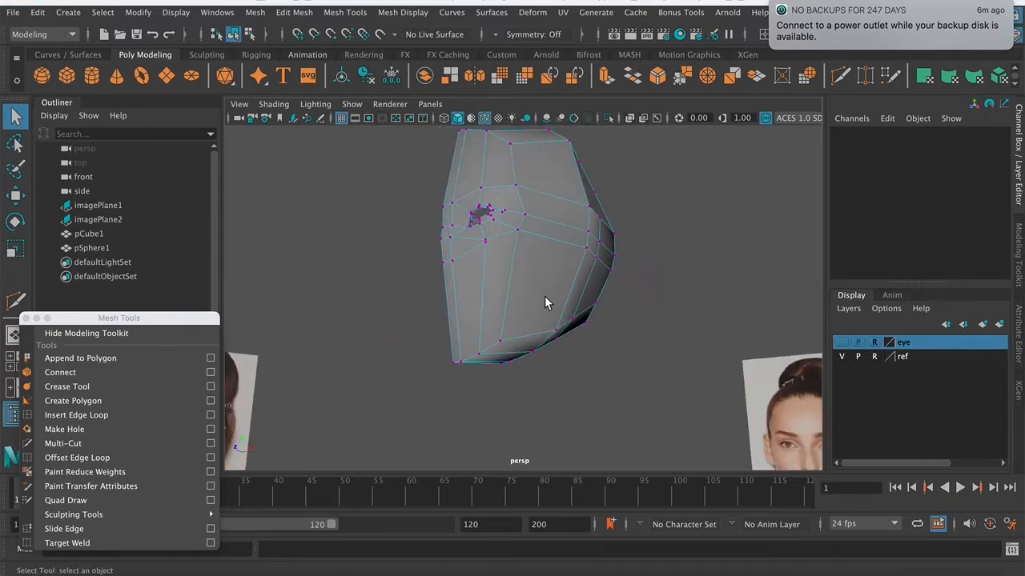
# - Undo the vertex deletion to recheck the three points on the cheek and jaw, and delete them again
pyautogui.press('super+z')
pyautogui.keyDown('alt'); pyautogui.moveTo(526, 365); pyautogui.dragTo(494, 336); pyautogui.keyUp('alt')
pyautogui.keyDown('alt'); pyautogui.moveTo(494, 335); pyautogui.dragTo(492, 324, button='middle'); pyautogui.keyUp('alt')
pyautogui.keyDown('alt'); pyautogui.moveTo(492, 324); pyautogui.dragTo(531, 373, button='right'); pyautogui.keyUp('alt')
pyautogui.keyDown('alt'); pyautogui.moveTo(531, 373); pyautogui.dragTo(512, 389); pyautogui.keyUp('alt')
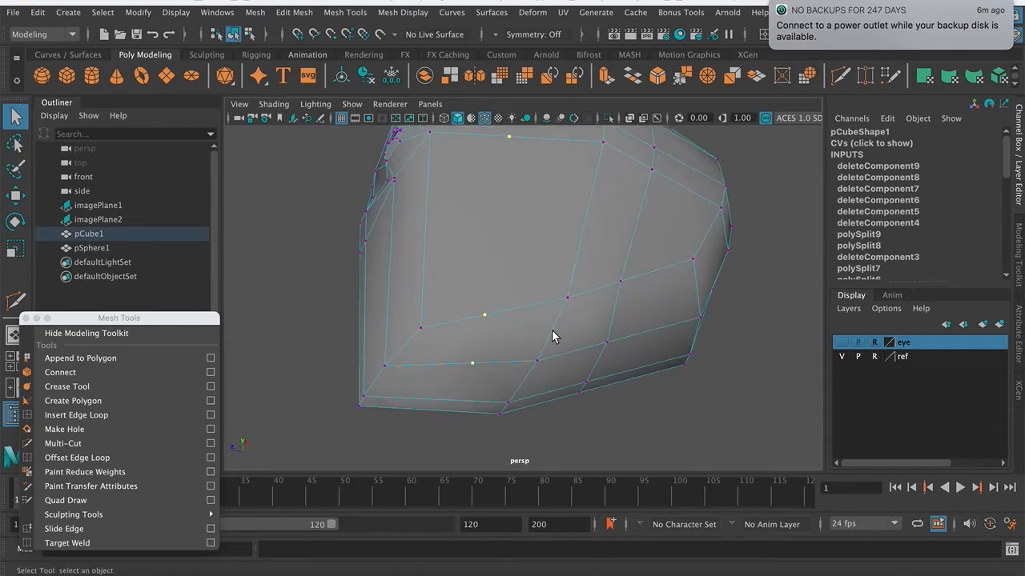
pyautogui.keyDown('alt'); pyautogui.moveTo(490, 339); pyautogui.dragTo(458, 358); pyautogui.keyUp('alt')
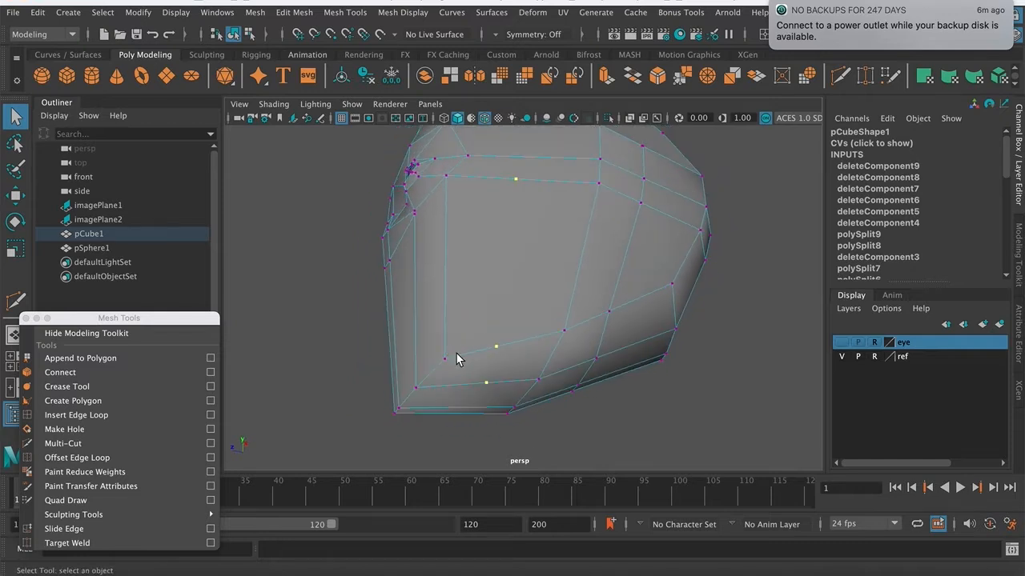
pyautogui.click(456, 358)
# - In object mode, apply Cleanup for faces with more than 4 sides to locate them on the cheek, and undo it
pyautogui.keyDown('alt'); pyautogui.moveTo(505, 295); pyautogui.dragTo(592, 328); pyautogui.keyUp('alt')
pyautogui.rightClick(514, 285)
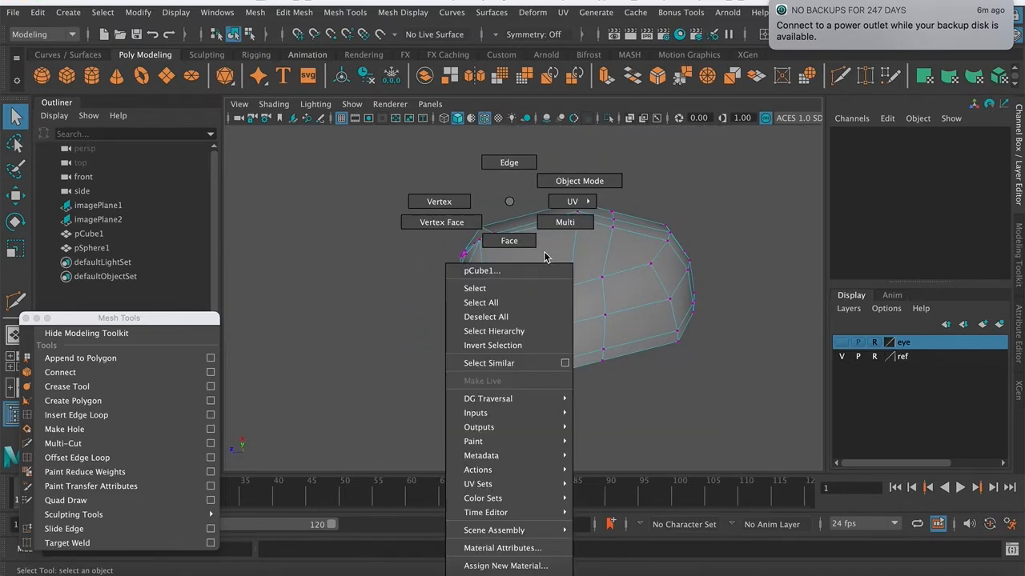
pyautogui.click(581, 182)
pyautogui.keyDown('alt'); pyautogui.moveTo(584, 183); pyautogui.dragTo(420, 268); pyautogui.keyUp('alt')
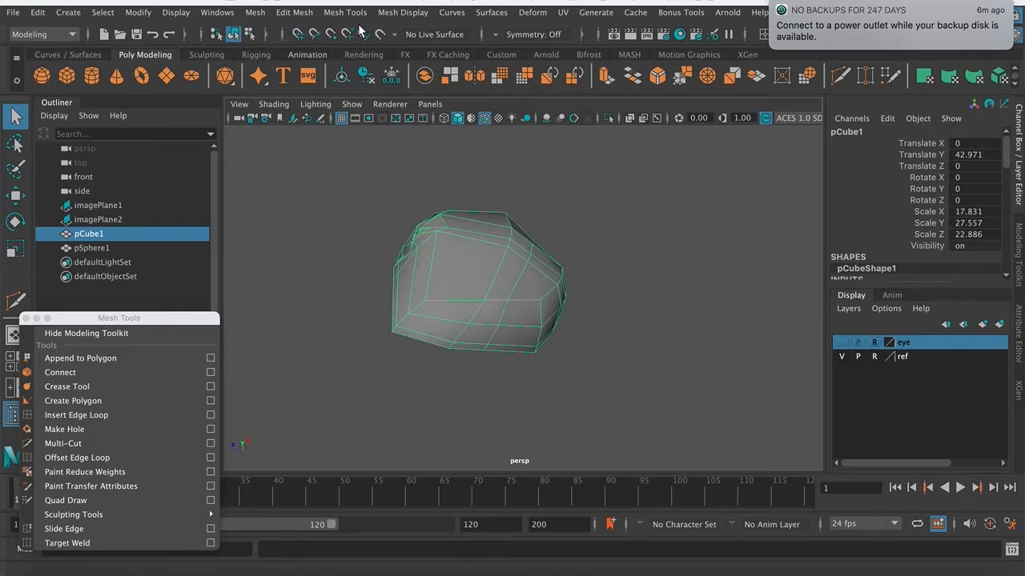
pyautogui.click(255, 12)
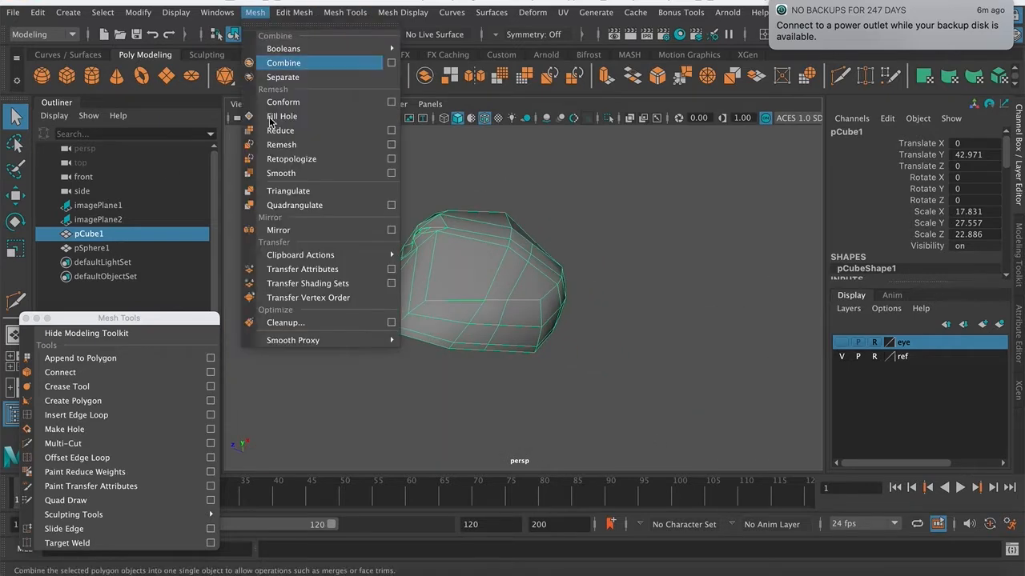
pyautogui.click(391, 322)
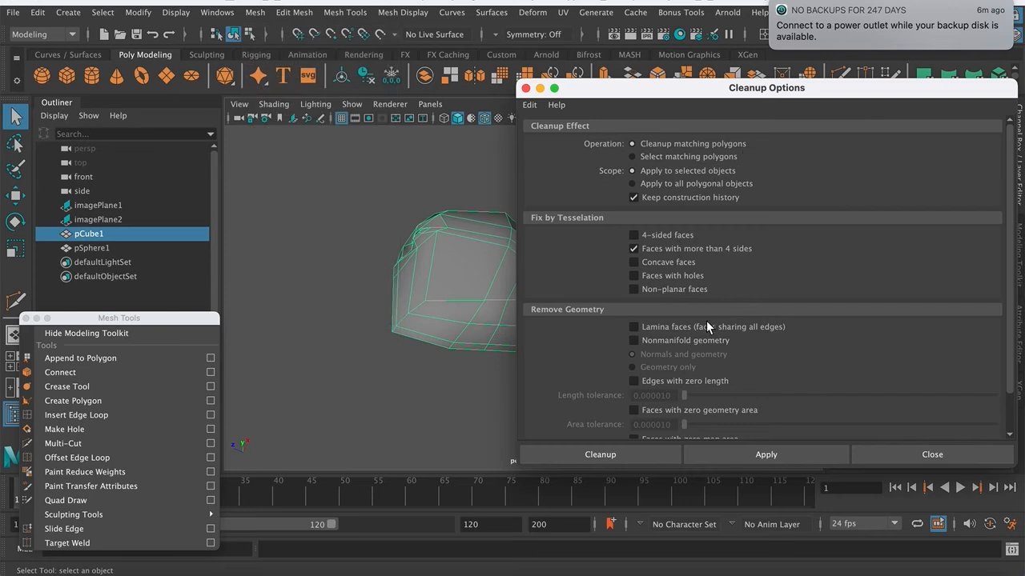
pyautogui.click(745, 454)
pyautogui.keyDown('alt'); pyautogui.moveTo(488, 312); pyautogui.dragTo(438, 217); pyautogui.keyUp('alt')
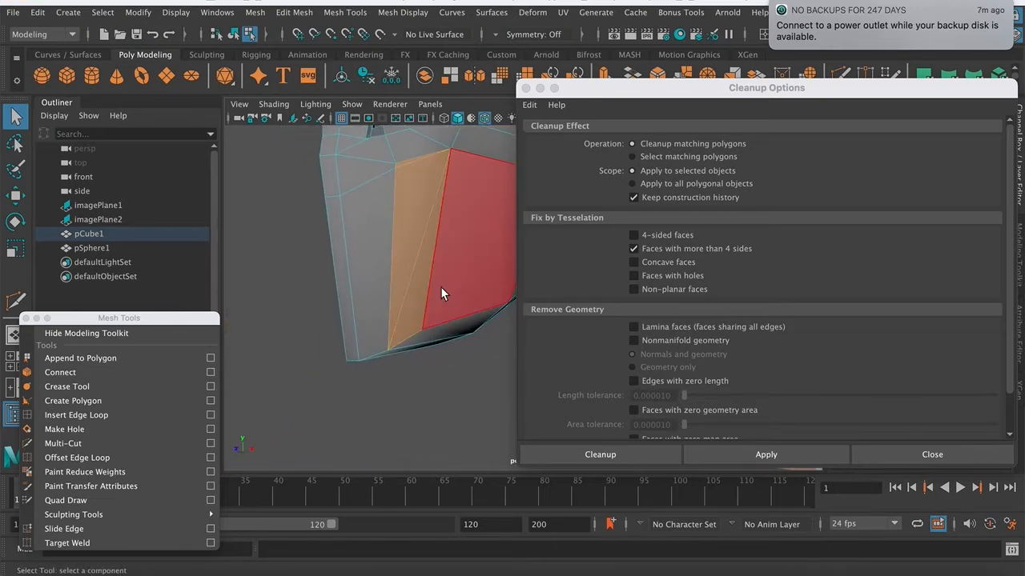
pyautogui.keyDown('alt'); pyautogui.moveTo(442, 292); pyautogui.dragTo(401, 331); pyautogui.keyUp('alt')
pyautogui.hotkey('ctrl', 'z')
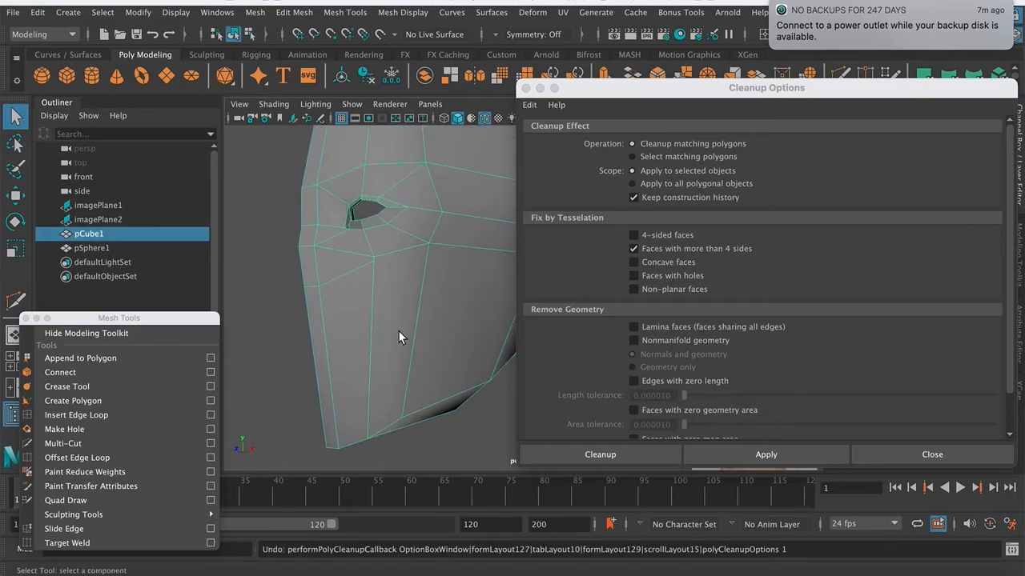
# - Examine the two closely spaced vertices below the eye and select the lower one, with the Cleanup window moved aside
pyautogui.moveTo(595, 85); pyautogui.dragTo(885, 264)
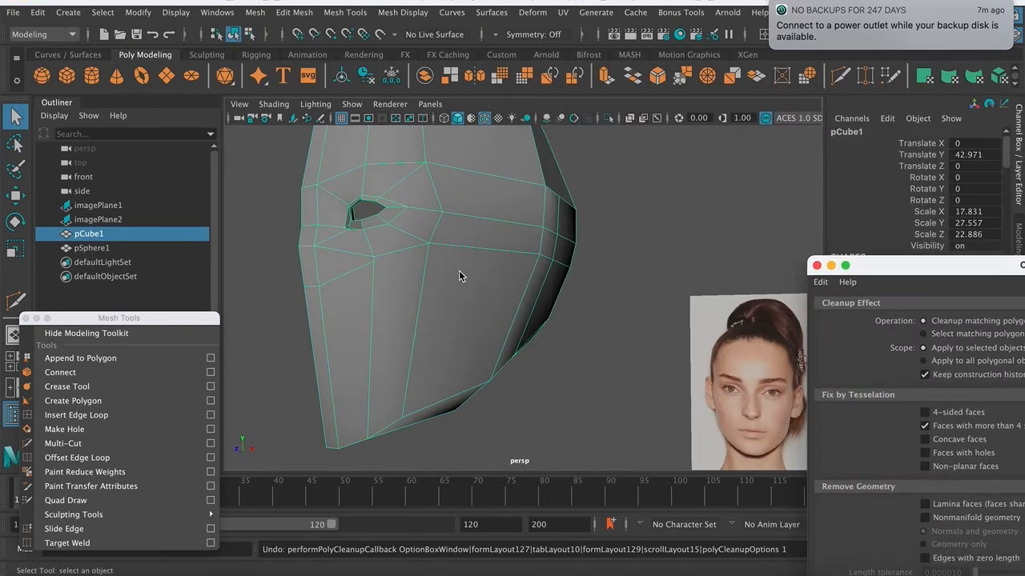
pyautogui.scroll(5, 459, 270)
pyautogui.keyDown('alt'); pyautogui.moveTo(341, 237); pyautogui.dragTo(353, 271, button='right'); pyautogui.keyUp('alt')
pyautogui.moveTo(365, 201); pyautogui.dragTo(292, 200, button='right')
pyautogui.keyDown('alt'); pyautogui.moveTo(366, 273); pyautogui.dragTo(388, 270); pyautogui.keyUp('alt')
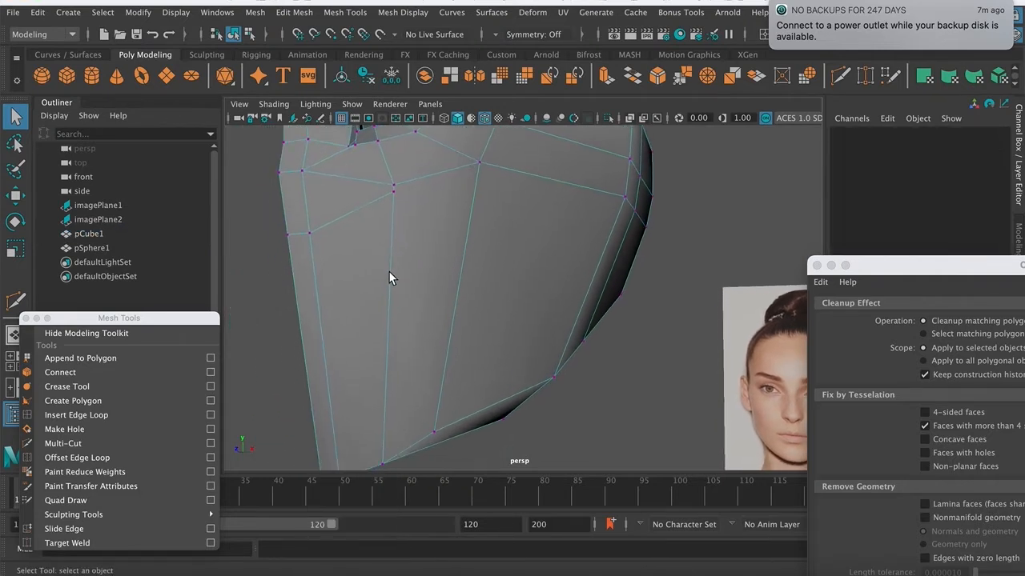
pyautogui.click(393, 189)
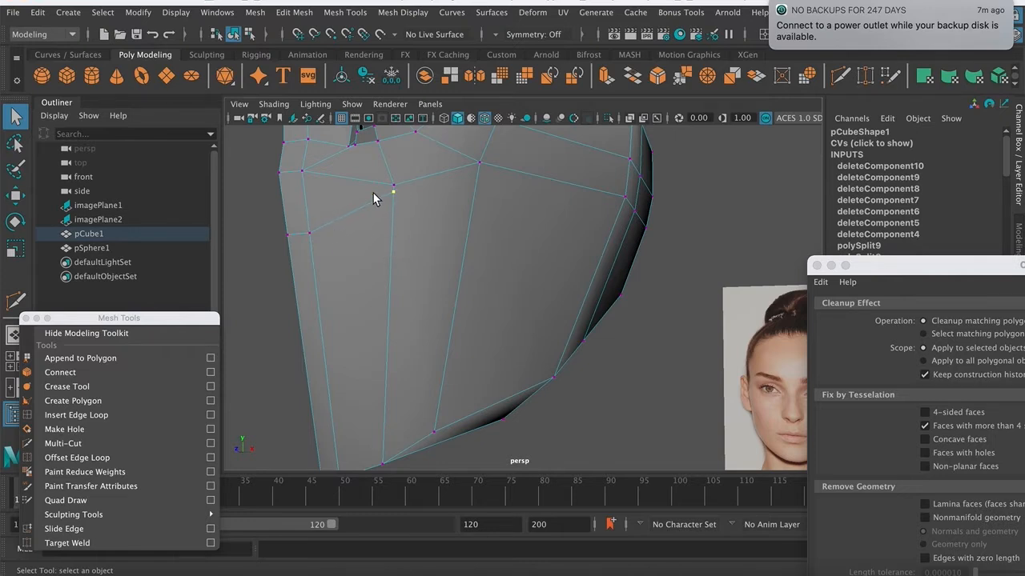
pyautogui.keyDown('alt'); pyautogui.moveTo(373, 192); pyautogui.dragTo(437, 202, button='right'); pyautogui.keyUp('alt')
pyautogui.keyDown('alt'); pyautogui.moveTo(437, 202); pyautogui.dragTo(489, 234, button='middle'); pyautogui.keyUp('alt')
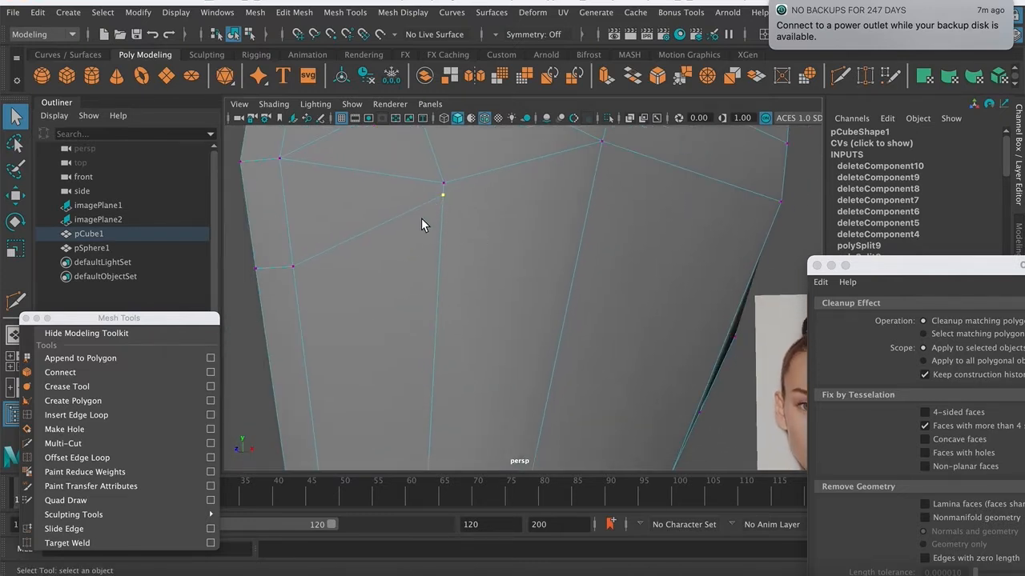
pyautogui.keyDown('alt'); pyautogui.moveTo(357, 301); pyautogui.dragTo(408, 324, button='middle'); pyautogui.keyUp('alt')
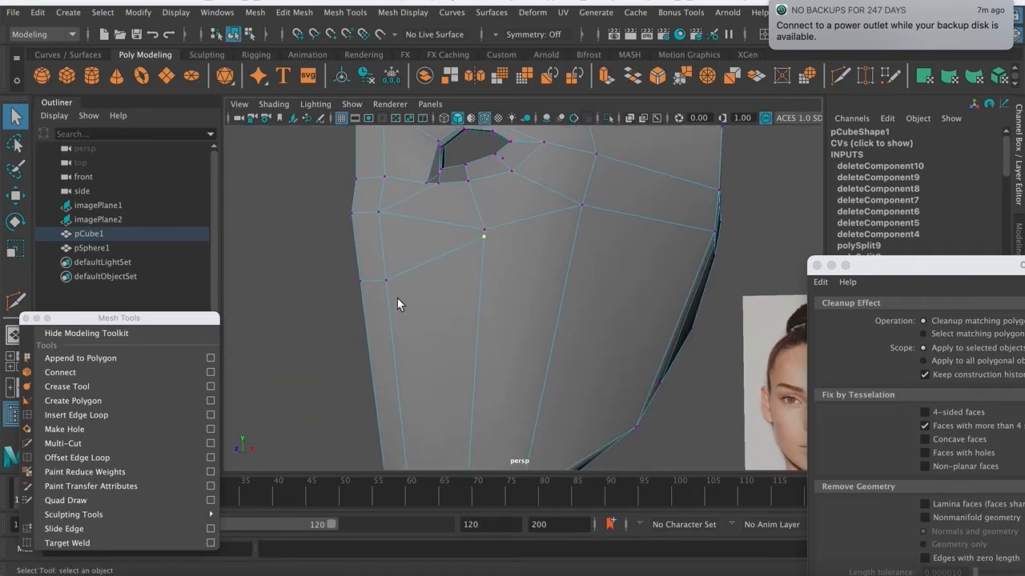
# - Extrude the narrow face on the nose area, beside the triangular face below the eye, outward from the head
pyautogui.moveTo(373, 248); pyautogui.dragTo(369, 246, button='right')
pyautogui.click(373, 258)
pyautogui.moveTo(904, 265); pyautogui.dragTo(921, 415)
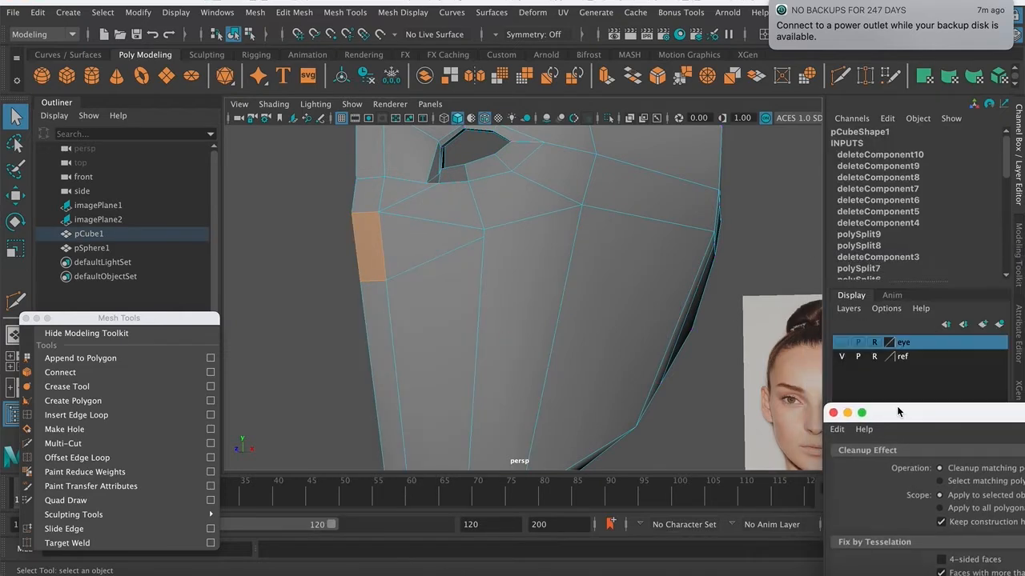
pyautogui.click(1017, 252)
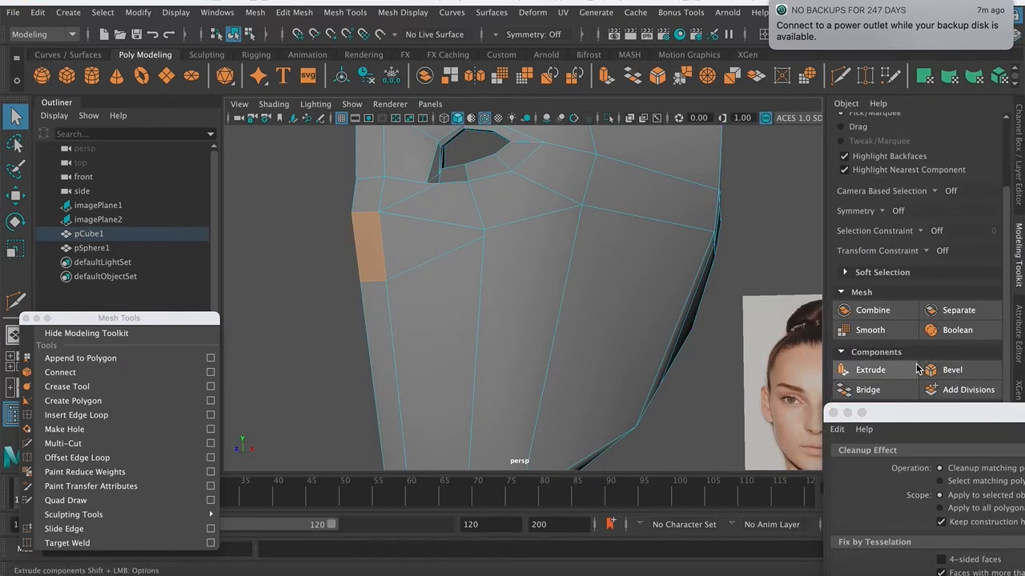
pyautogui.click(870, 370)
pyautogui.keyDown('alt'); pyautogui.moveTo(493, 354); pyautogui.dragTo(494, 323); pyautogui.keyUp('alt')
pyautogui.press('q')
pyautogui.keyDown('alt'); pyautogui.moveTo(646, 351); pyautogui.dragTo(522, 304); pyautogui.keyUp('alt')
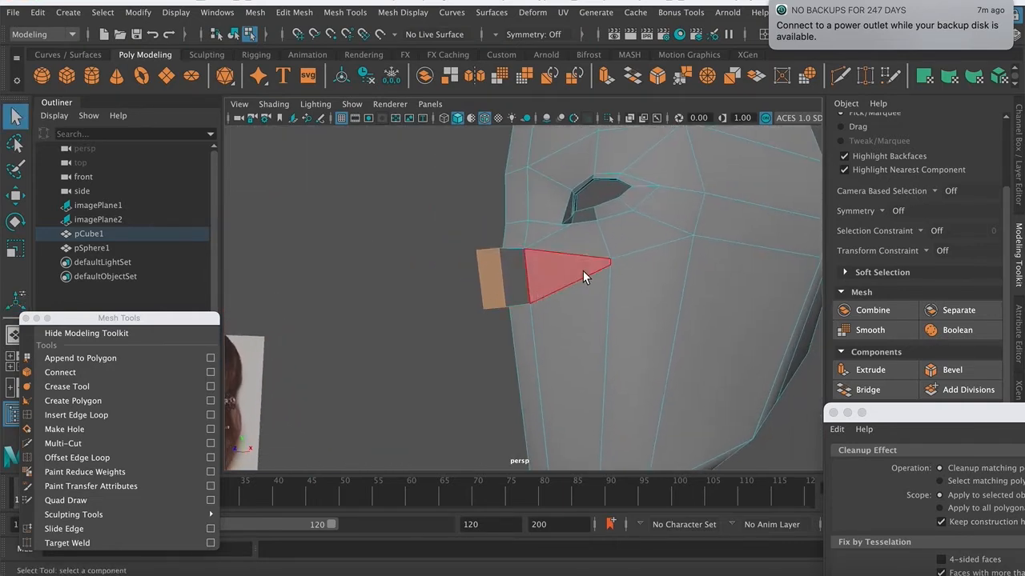
# - Examine the edges and faces between the extruded nose block and the cheek below the eye
pyautogui.keyDown('alt'); pyautogui.moveTo(578, 247); pyautogui.dragTo(551, 280, button='middle'); pyautogui.keyUp('alt')
pyautogui.keyDown('alt'); pyautogui.moveTo(551, 351); pyautogui.dragTo(543, 318, button='middle'); pyautogui.keyUp('alt')
pyautogui.scroll(5, 533, 306)
pyautogui.moveTo(543, 318); pyautogui.dragTo(538, 161, button='right')
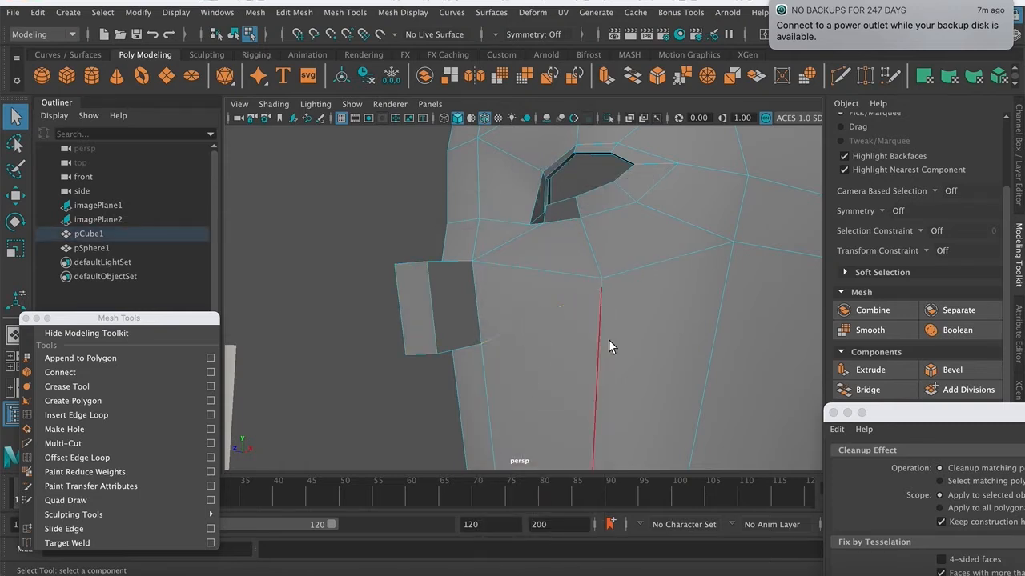
pyautogui.keyDown('alt'); pyautogui.moveTo(609, 344); pyautogui.dragTo(595, 336, button='middle'); pyautogui.keyUp('alt')
pyautogui.scroll(-4, 573, 334)
pyautogui.keyDown('alt'); pyautogui.moveTo(574, 343); pyautogui.dragTo(521, 312); pyautogui.keyUp('alt')
pyautogui.moveTo(501, 315); pyautogui.dragTo(487, 239, button='right')
pyautogui.click(502, 303)
pyautogui.keyDown('alt'); pyautogui.moveTo(501, 303); pyautogui.dragTo(449, 328); pyautogui.keyUp('alt')
pyautogui.moveTo(500, 201); pyautogui.dragTo(433, 206, button='right')
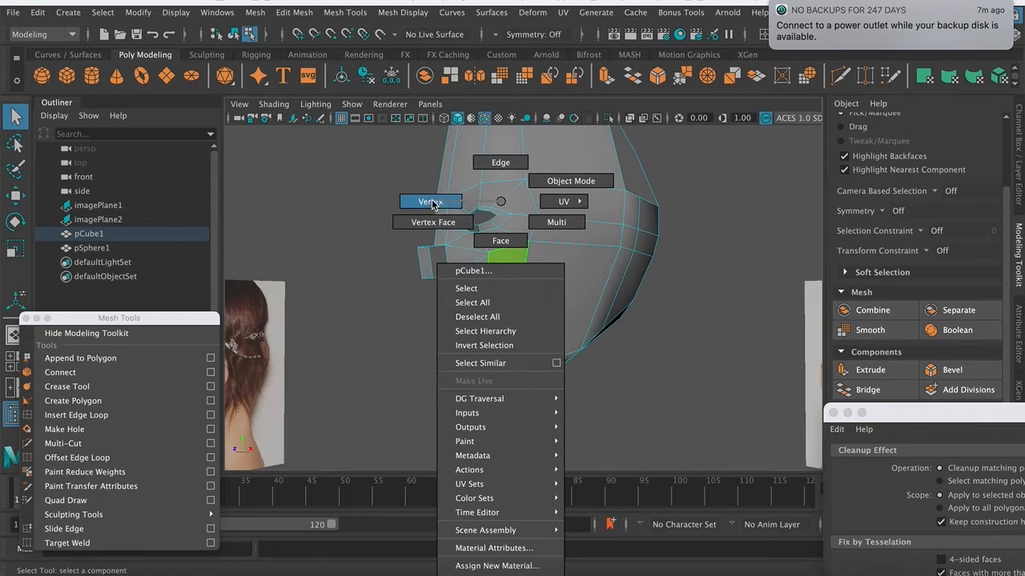
pyautogui.moveTo(432, 204); pyautogui.dragTo(432, 204, button='right')
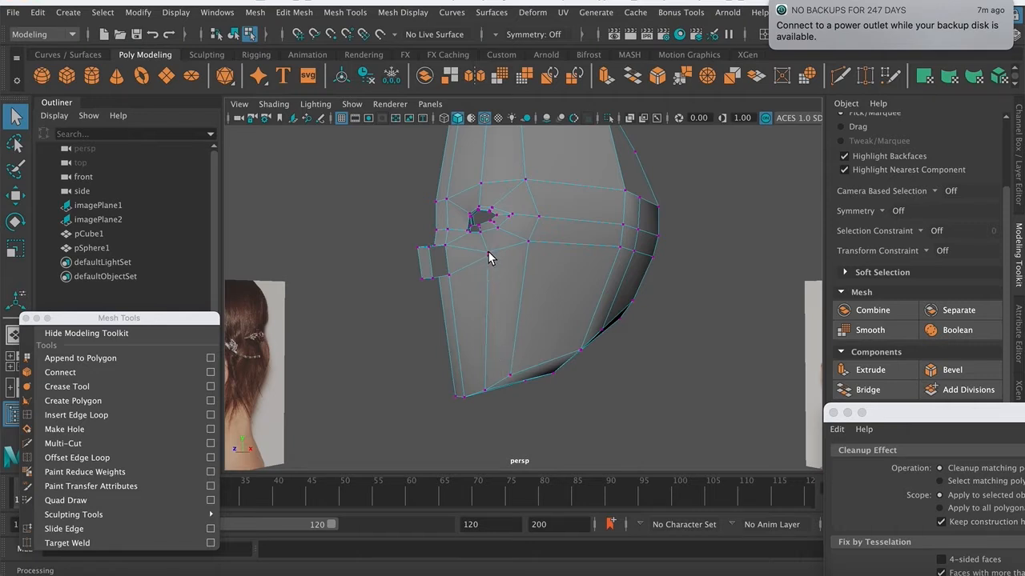
# - Move the lower of the two close cheek vertices below the eye farther down, away from the vertex above it
pyautogui.keyDown('alt'); pyautogui.moveTo(468, 307); pyautogui.dragTo(535, 290); pyautogui.keyUp('alt')
pyautogui.click(533, 268)
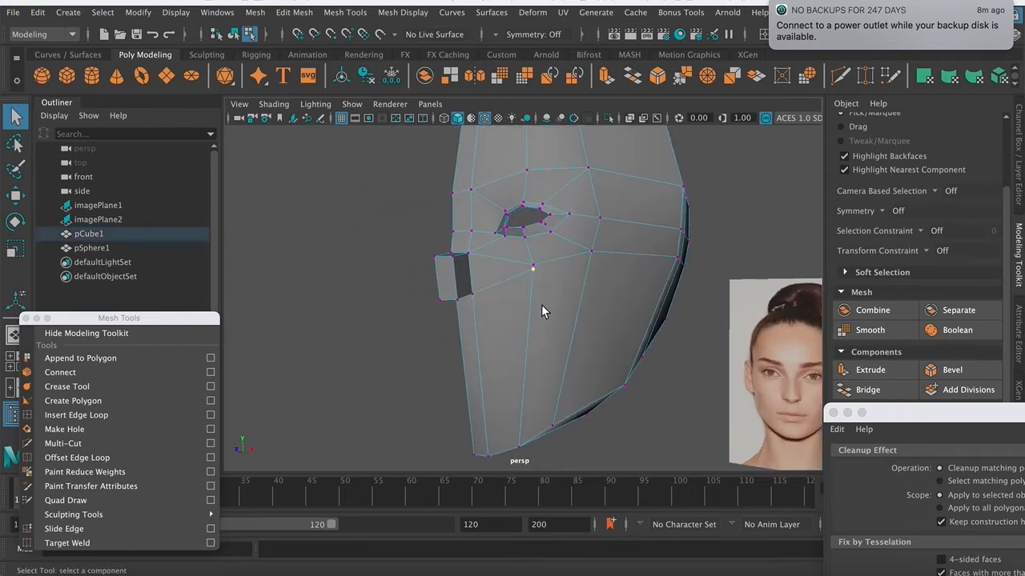
pyautogui.press('w')
pyautogui.moveTo(533, 200); pyautogui.dragTo(533, 217)
pyautogui.keyDown('alt'); pyautogui.moveTo(542, 277); pyautogui.dragTo(539, 291, button='middle'); pyautogui.keyUp('alt')
pyautogui.press('q')
# - Examine the edge flow across the cheek, side and back of the head from several angles
pyautogui.keyDown('alt'); pyautogui.moveTo(573, 334); pyautogui.dragTo(483, 298); pyautogui.keyUp('alt')
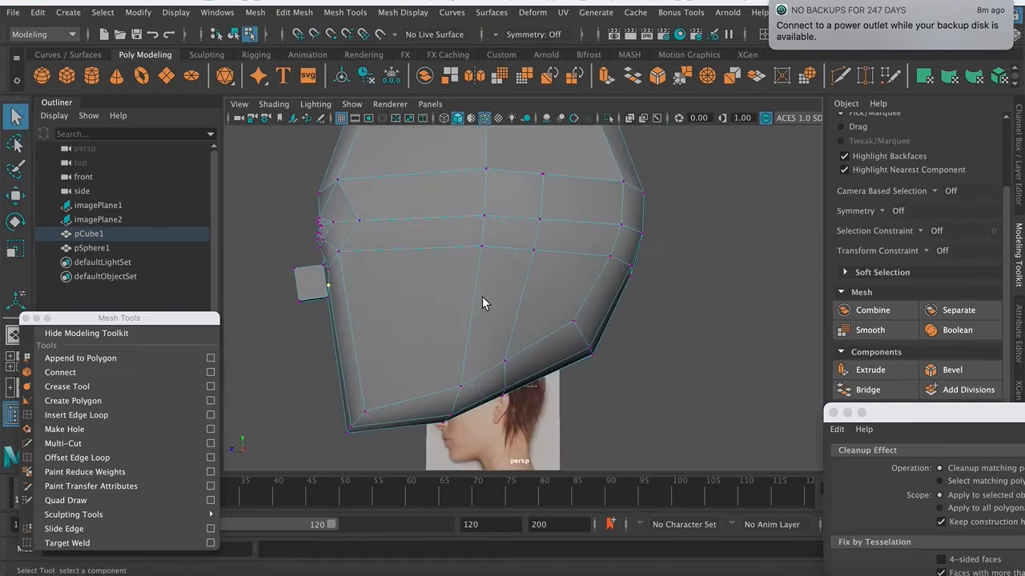
pyautogui.keyDown('alt'); pyautogui.moveTo(595, 265); pyautogui.dragTo(422, 296); pyautogui.keyUp('alt')
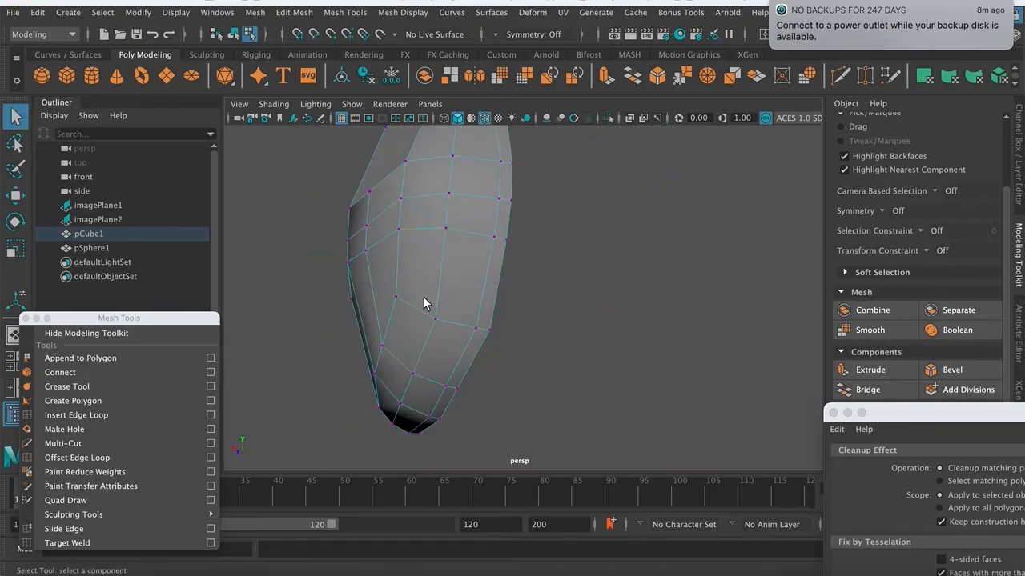
pyautogui.moveTo(490, 286)
pyautogui.keyDown('alt'); pyautogui.mouseDown()
pyautogui.moveTo(517, 290)
pyautogui.moveTo(492, 300)
pyautogui.mouseUp(); pyautogui.keyUp('alt')
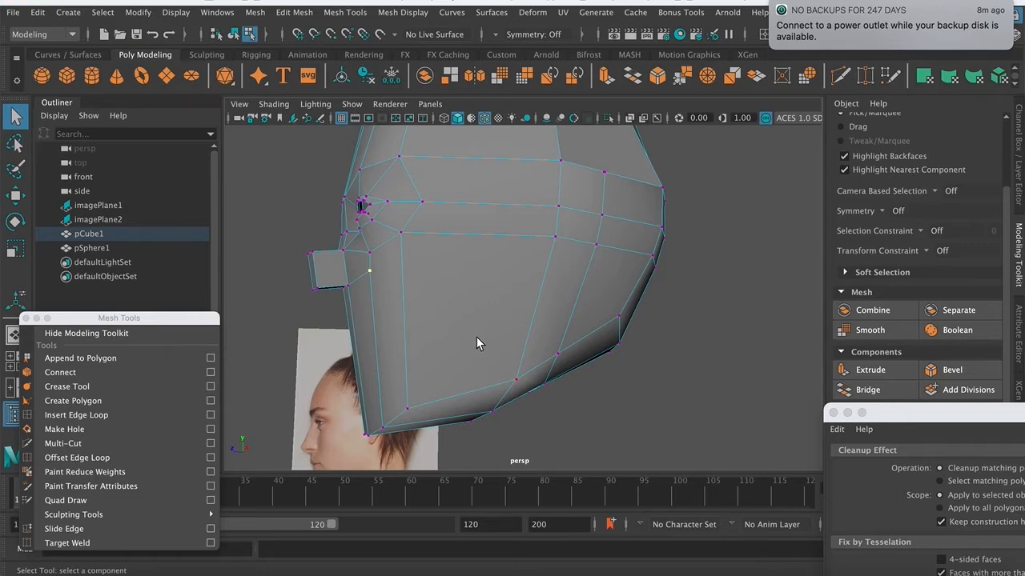
pyautogui.keyDown('alt'); pyautogui.moveTo(424, 320); pyautogui.dragTo(506, 301); pyautogui.keyUp('alt')
pyautogui.keyDown('alt'); pyautogui.moveTo(427, 293); pyautogui.dragTo(450, 342); pyautogui.keyUp('alt')
pyautogui.keyDown('alt'); pyautogui.moveTo(523, 412); pyautogui.dragTo(490, 372); pyautogui.keyUp('alt')
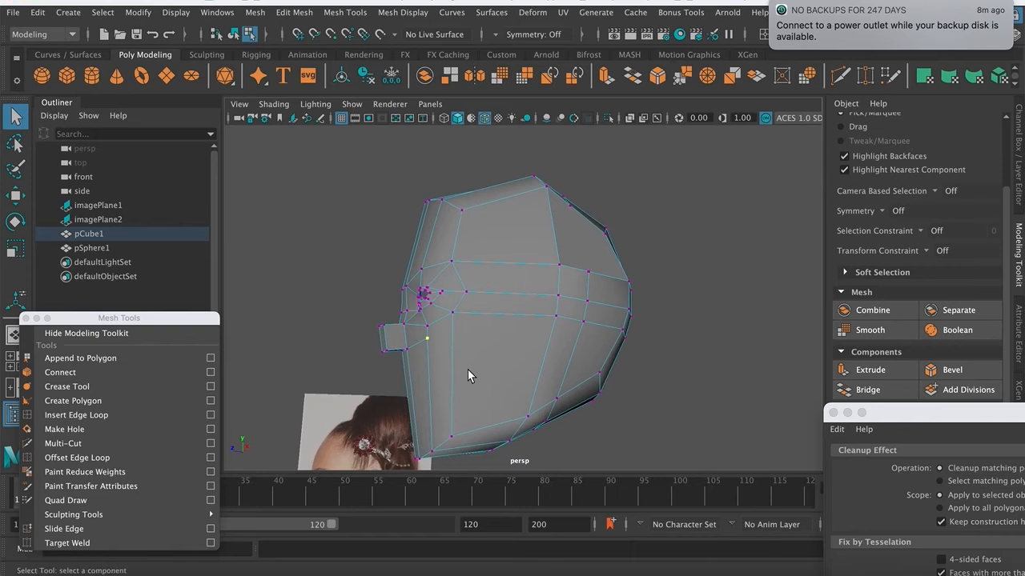
pyautogui.keyDown('alt'); pyautogui.moveTo(558, 357); pyautogui.dragTo(551, 384); pyautogui.keyUp('alt')
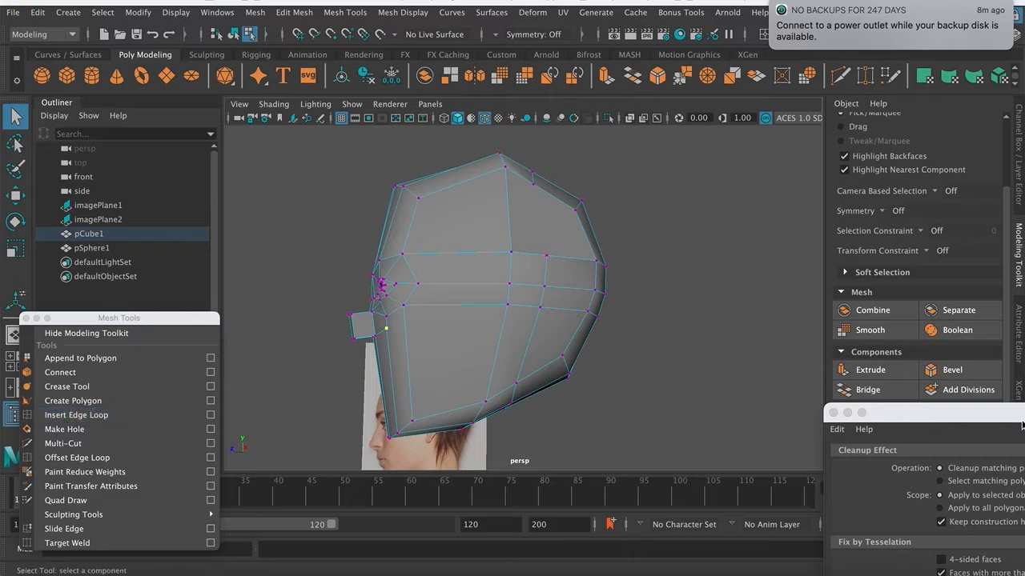
# - Insert a horizontal edge loop around the side of the head, just below the eye-level edges, and undo it
pyautogui.moveTo(877, 419); pyautogui.dragTo(870, 495)
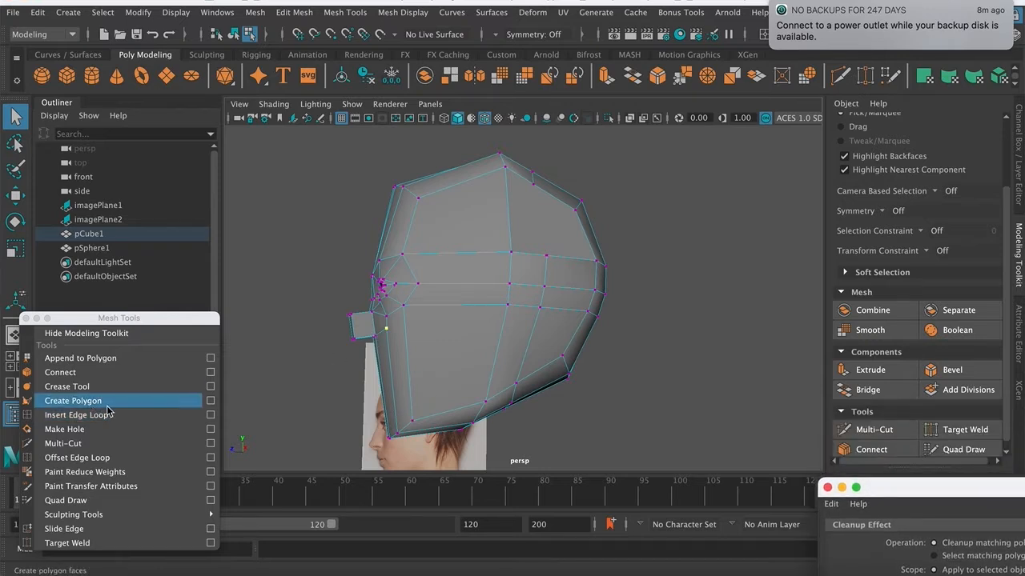
pyautogui.click(84, 416)
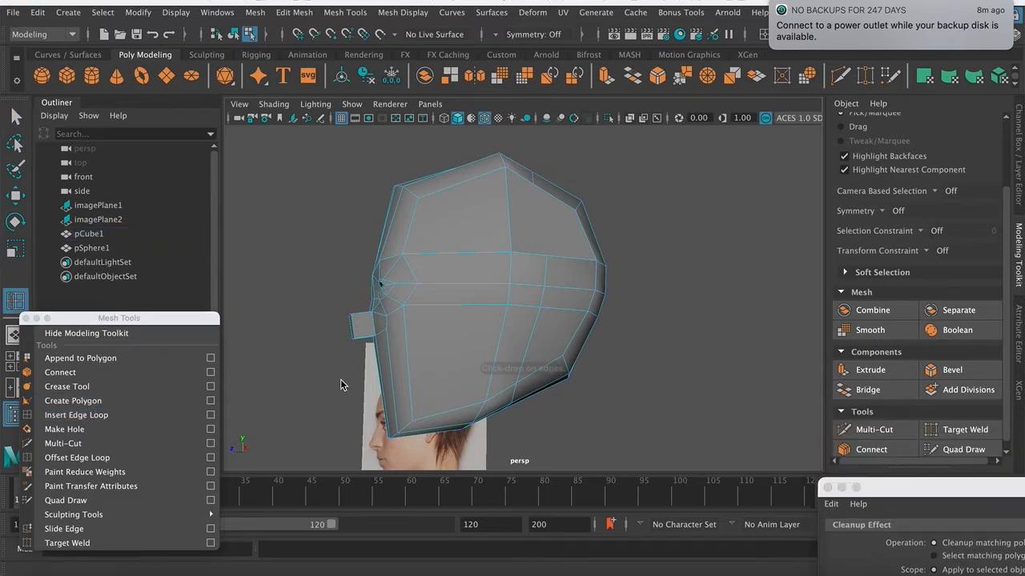
pyautogui.click(502, 319)
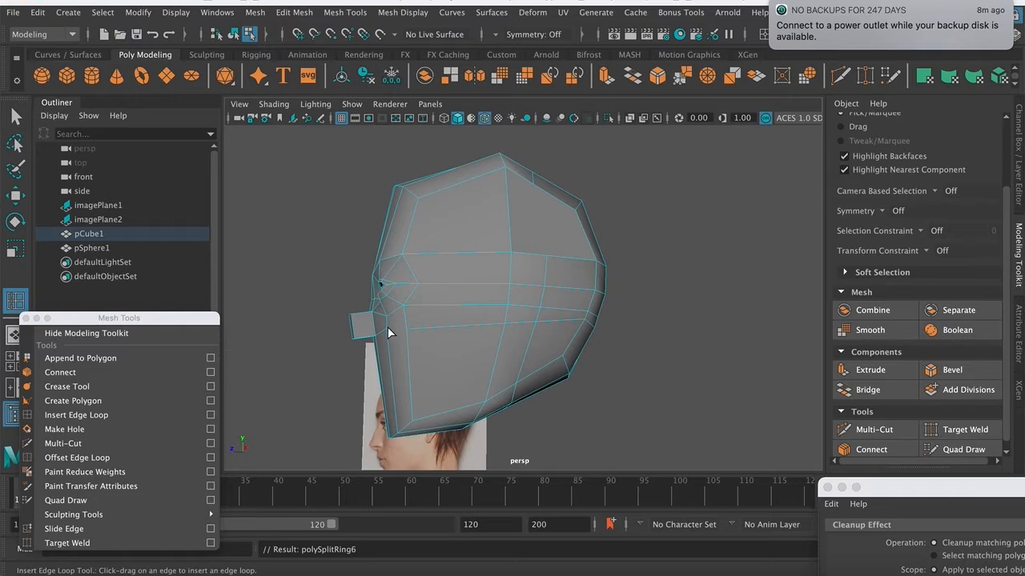
pyautogui.keyDown('alt'); pyautogui.moveTo(407, 331); pyautogui.dragTo(509, 355); pyautogui.keyUp('alt')
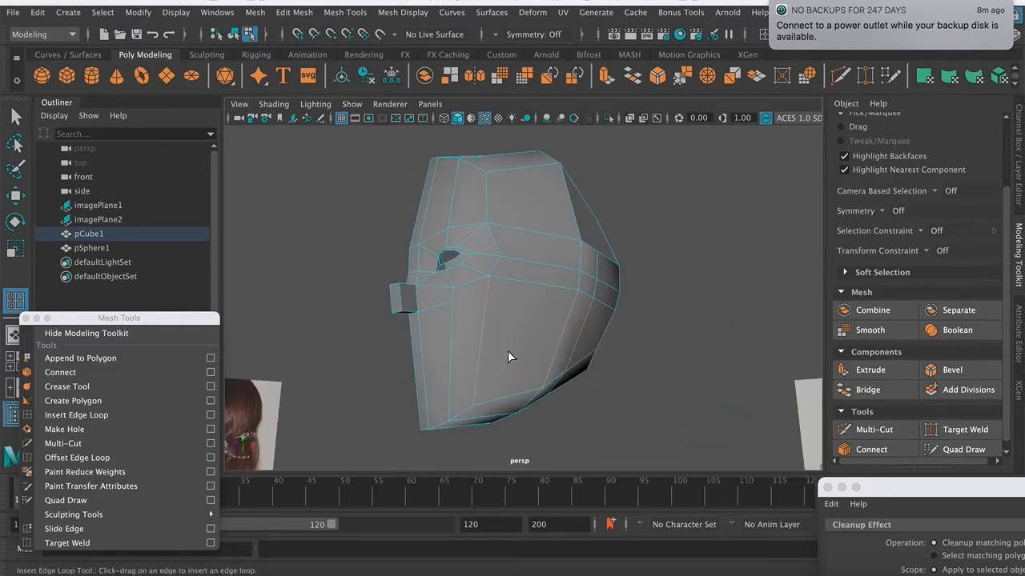
pyautogui.keyDown('alt'); pyautogui.moveTo(505, 340); pyautogui.dragTo(552, 335); pyautogui.keyUp('alt')
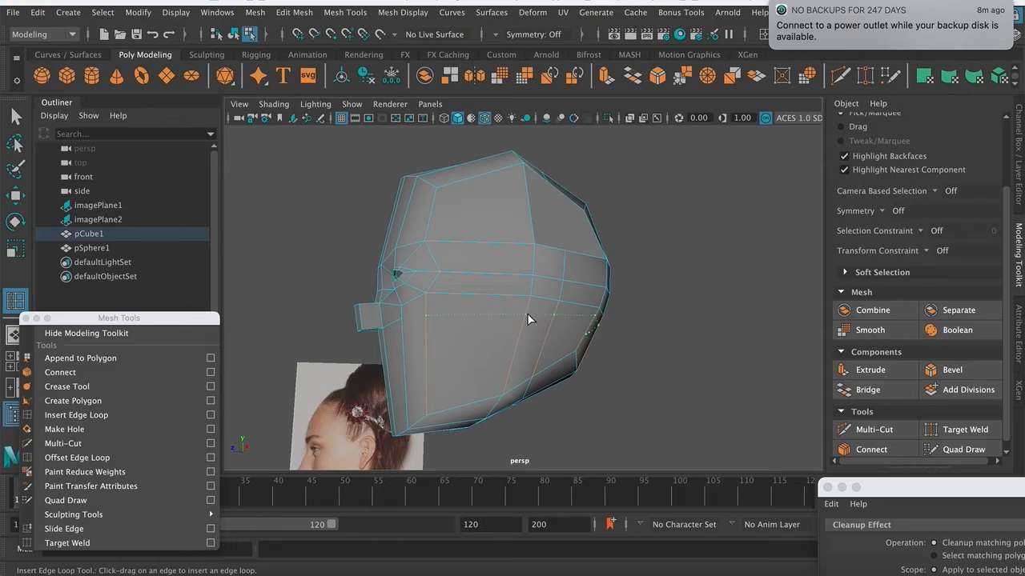
pyautogui.hotkey('ctrl', 'z')
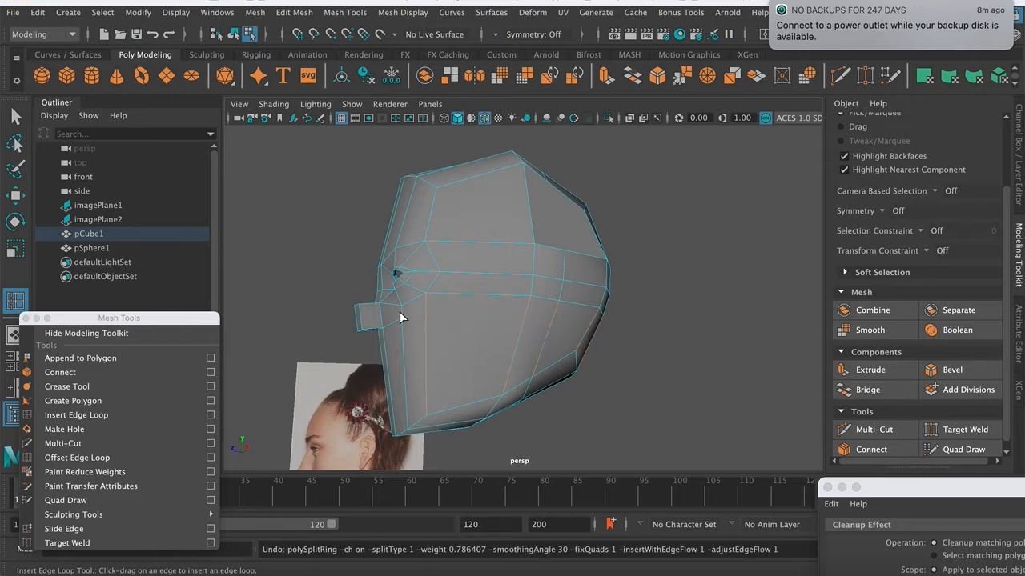
# - Try the horizontal edge loop again, check where it ends on the cheek, and undo it
pyautogui.click(528, 318)
pyautogui.keyDown('alt'); pyautogui.moveTo(463, 303); pyautogui.dragTo(474, 334); pyautogui.keyUp('alt')
pyautogui.keyDown('alt'); pyautogui.moveTo(473, 332); pyautogui.dragTo(521, 360, button='right'); pyautogui.keyUp('alt')
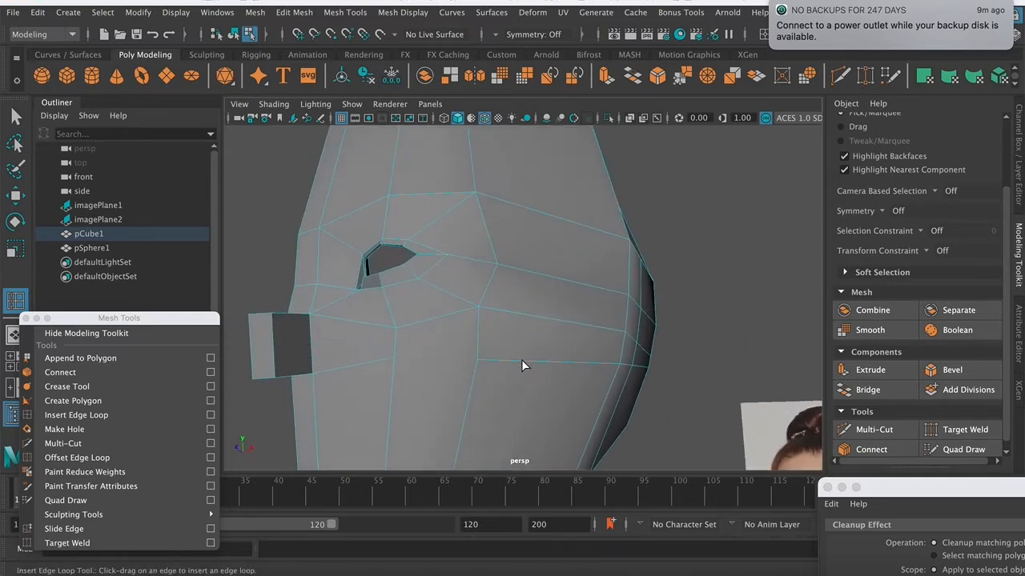
pyautogui.press('q')
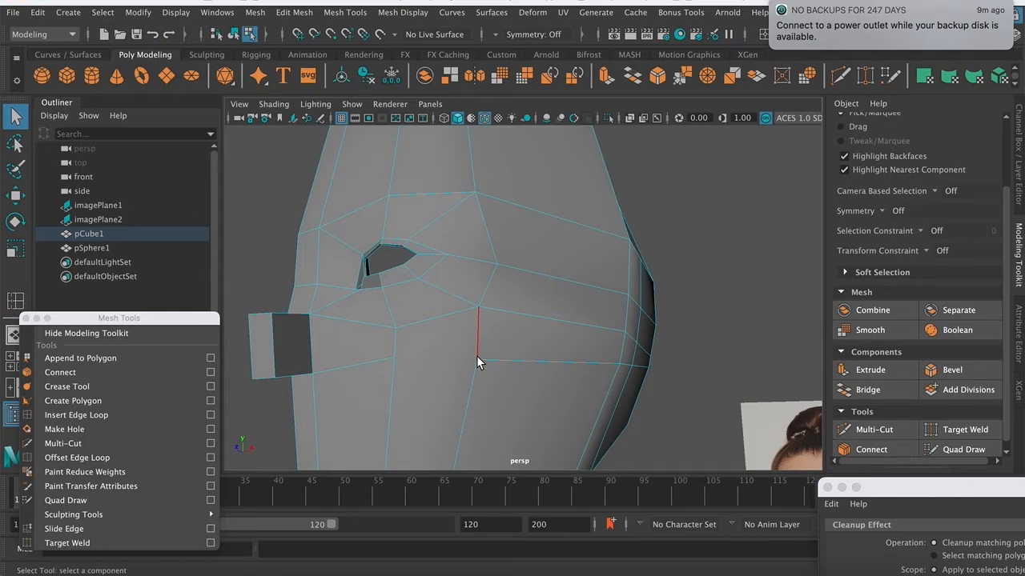
pyautogui.keyDown('alt'); pyautogui.moveTo(534, 360); pyautogui.dragTo(483, 371); pyautogui.keyUp('alt')
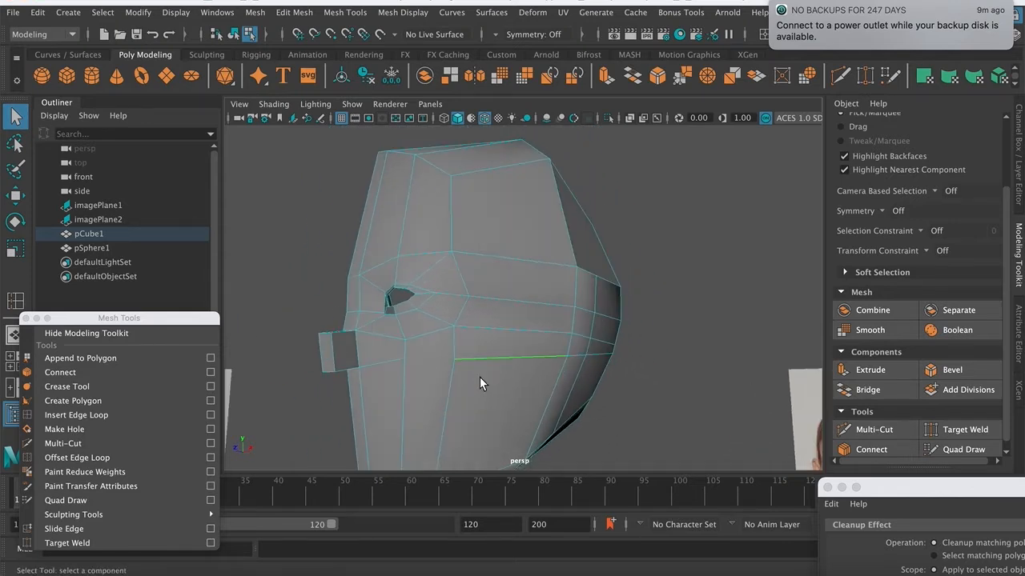
pyautogui.hotkey('ctrl', 'z')
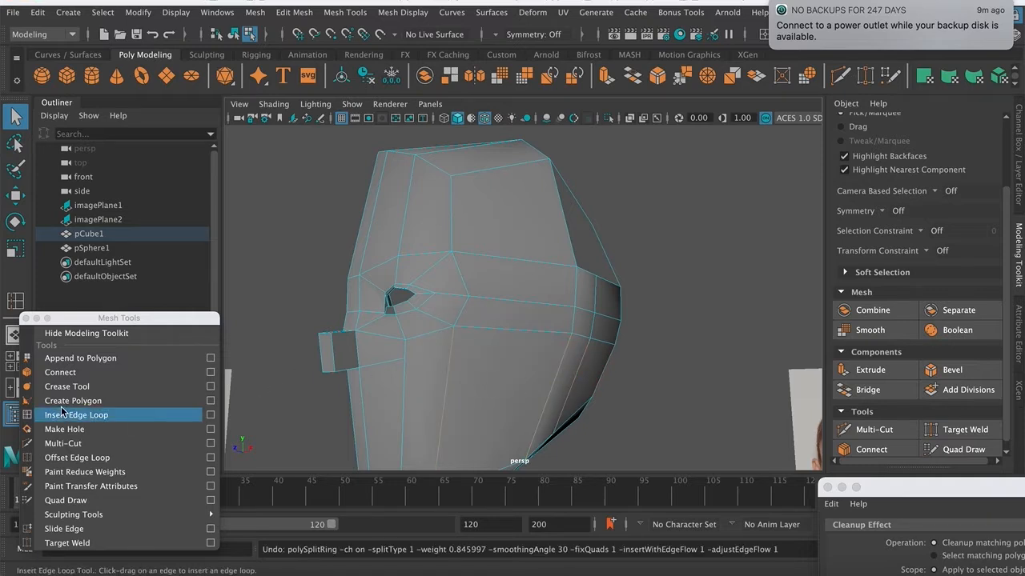
# - Insert a horizontal edge loop across the side of the head, roughly level with the nose block's lower edge, and undo the additional loop placed lower down
pyautogui.click(64, 416)
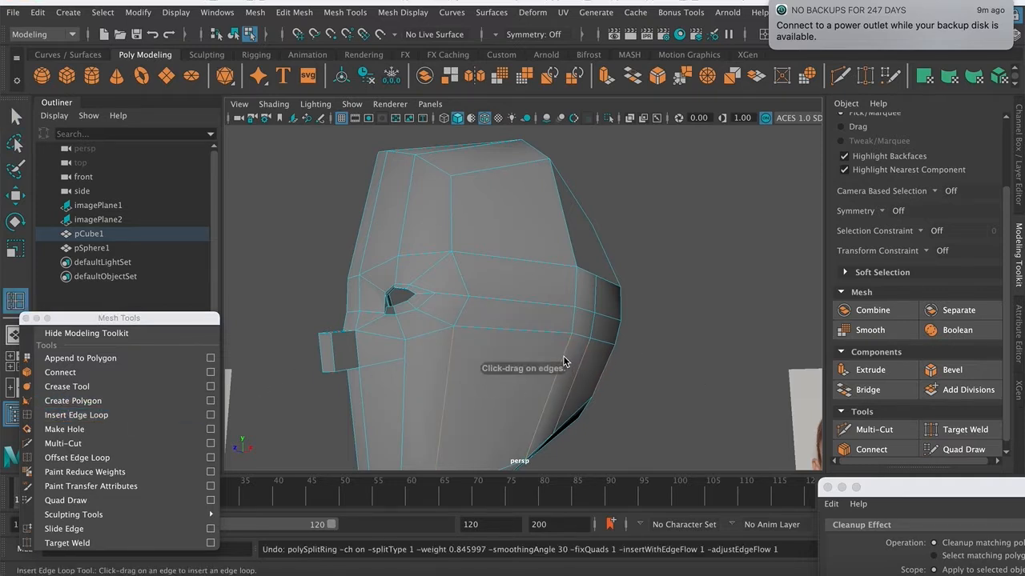
pyautogui.click(562, 358)
pyautogui.click(453, 417)
pyautogui.press('z')
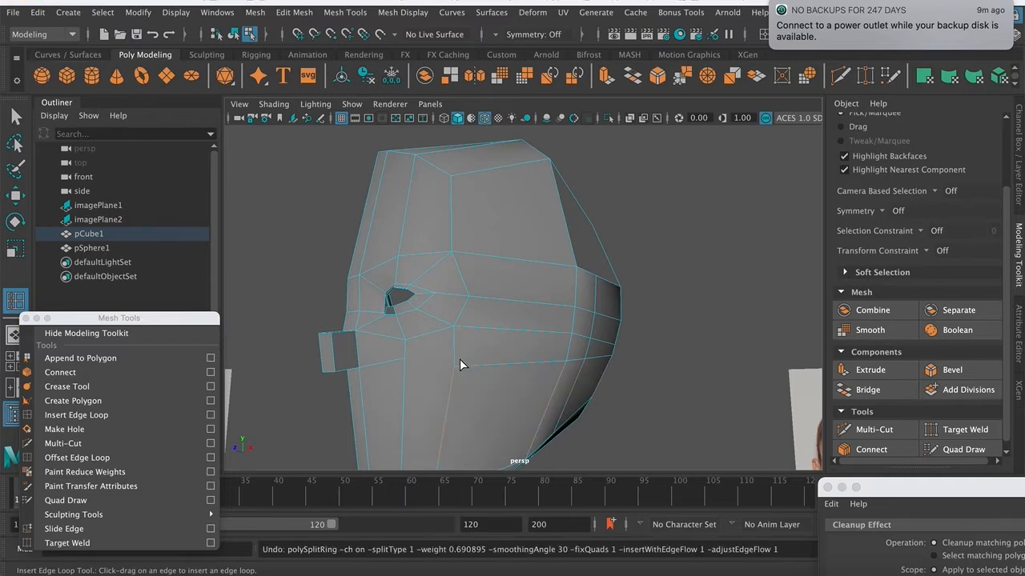
# - Try to insert a vertical edge loop beside the cheek's vertical edge, where the horizontal loop ends
pyautogui.moveTo(459, 364); pyautogui.dragTo(457, 369)
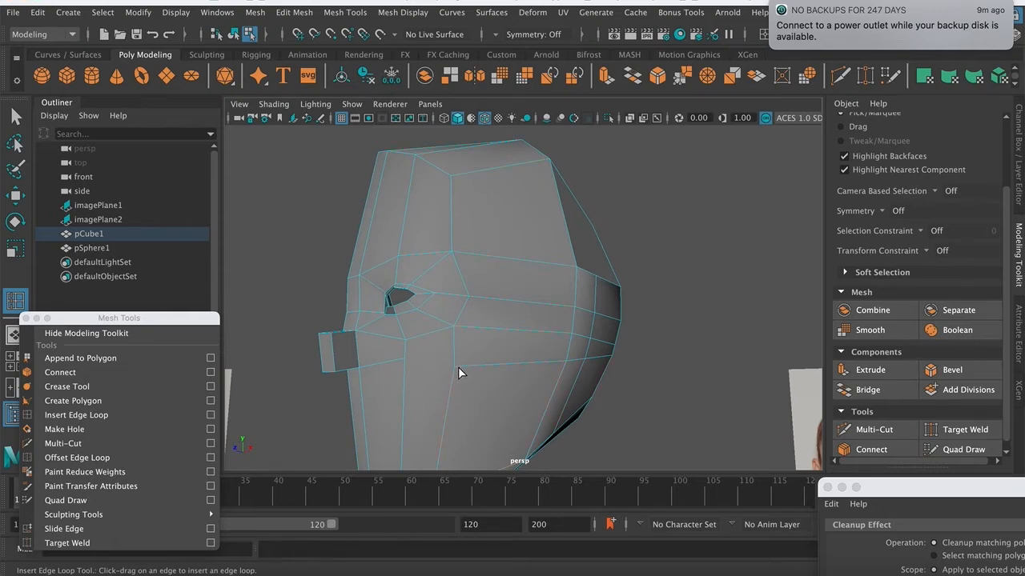
pyautogui.click(455, 367)
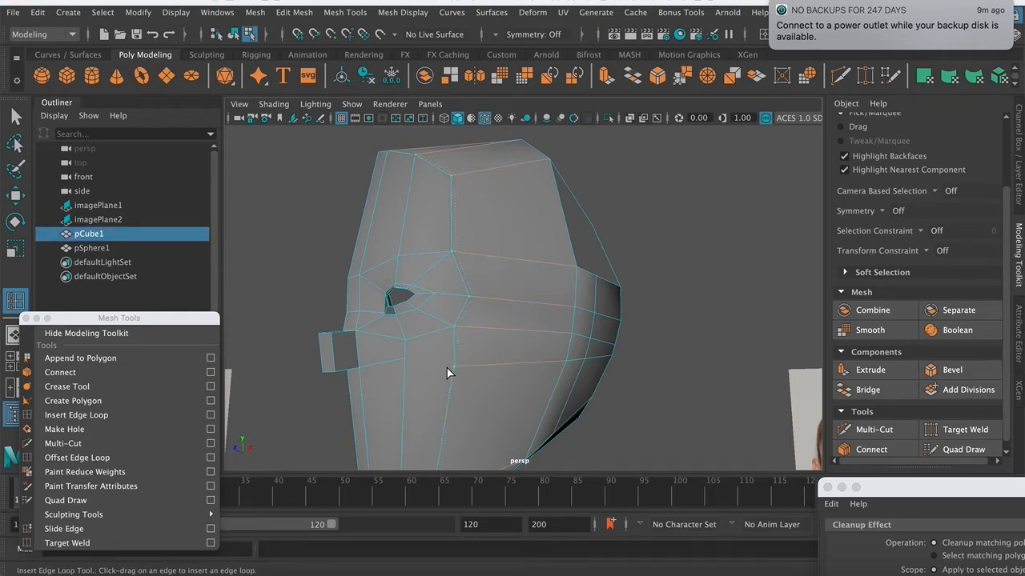
pyautogui.click(448, 372)
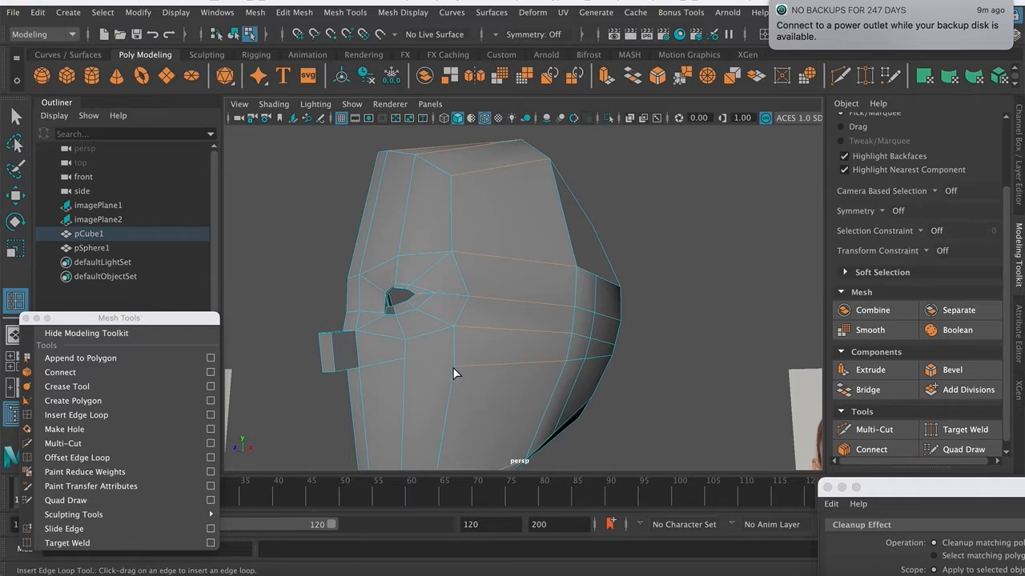
pyautogui.press('q')
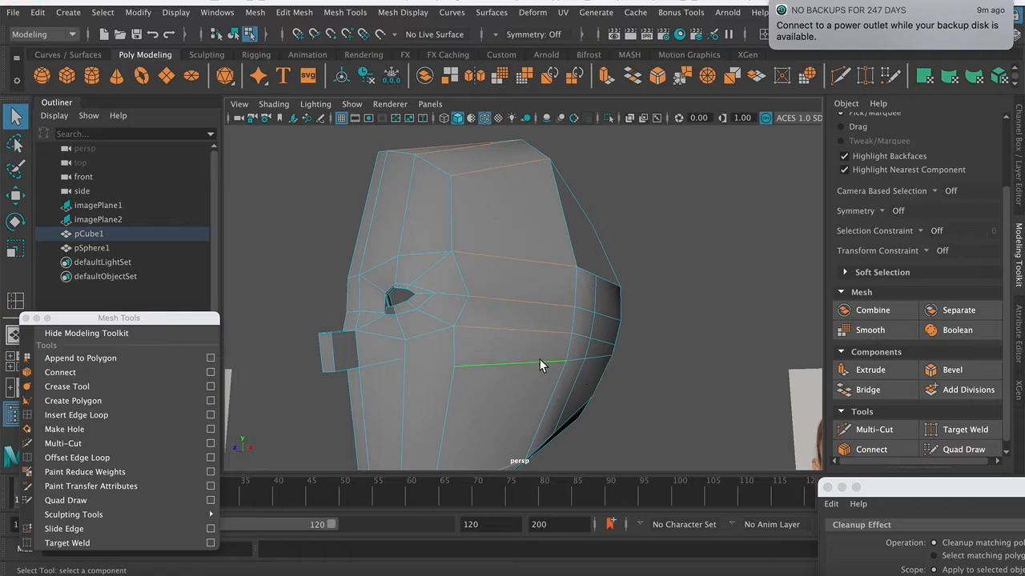
# - Return to object mode and preview the head as a smoothed mesh
pyautogui.moveTo(441, 267); pyautogui.dragTo(482, 271, button='right')
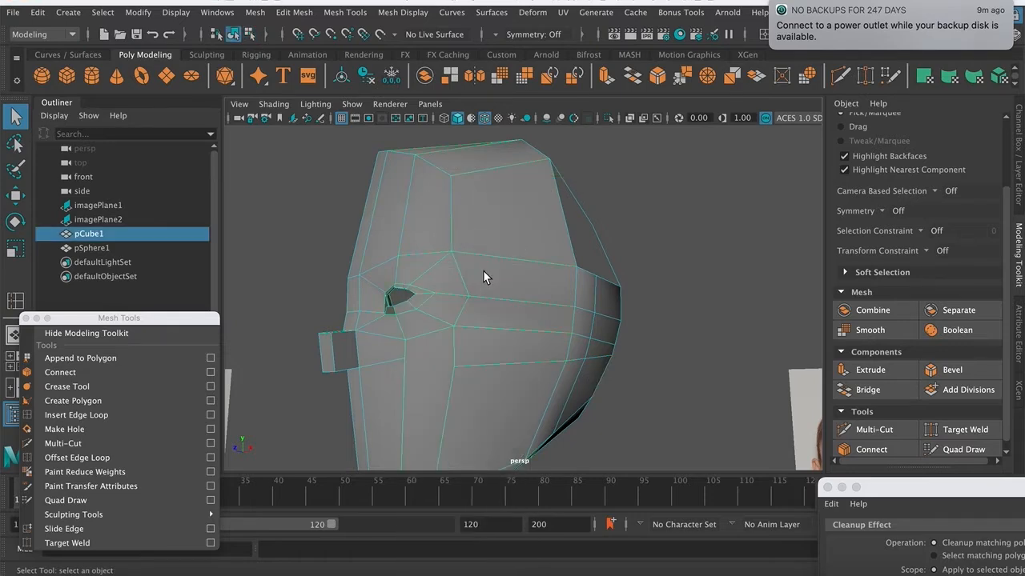
pyautogui.press('3')
pyautogui.keyDown('alt'); pyautogui.moveTo(479, 307); pyautogui.dragTo(474, 239); pyautogui.keyUp('alt')
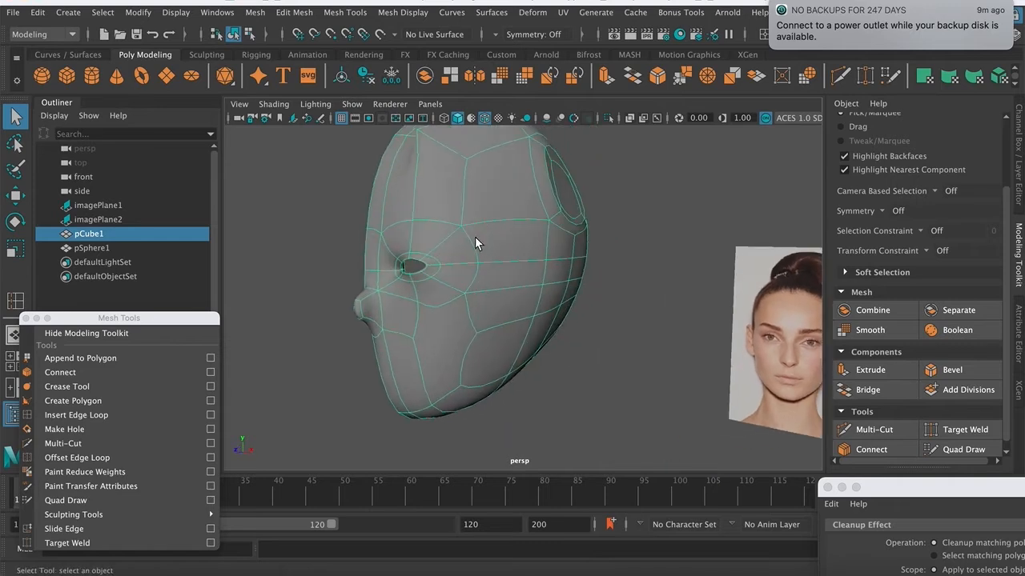
# - Return the head to its unsmoothed display and undo the recent edits back through the horizontal edge loop on the cheek
pyautogui.moveTo(475, 205); pyautogui.dragTo(409, 213, button='right')
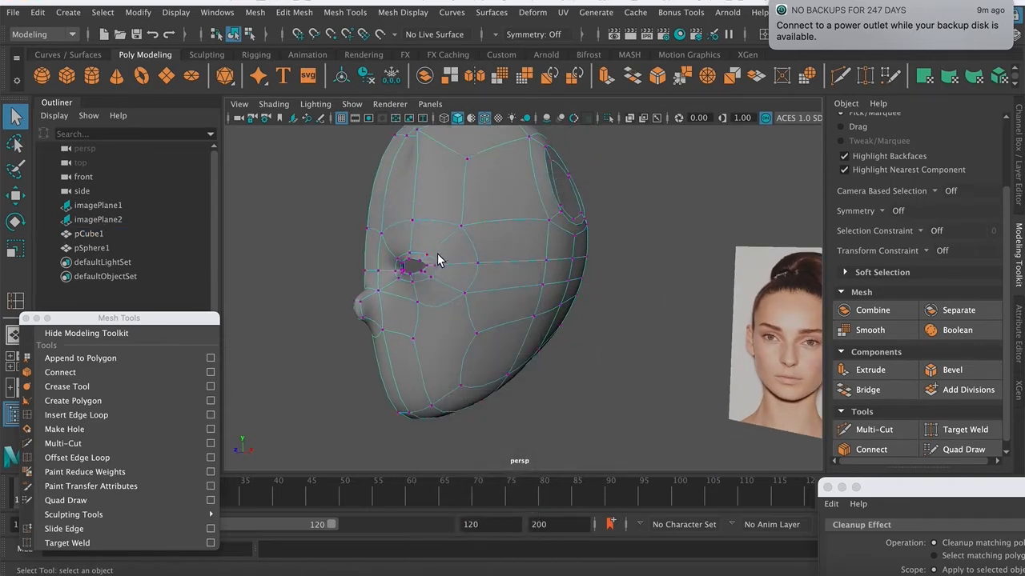
pyautogui.keyDown('alt'); pyautogui.moveTo(437, 253); pyautogui.dragTo(445, 292); pyautogui.keyUp('alt')
pyautogui.press('z')
pyautogui.press('z')
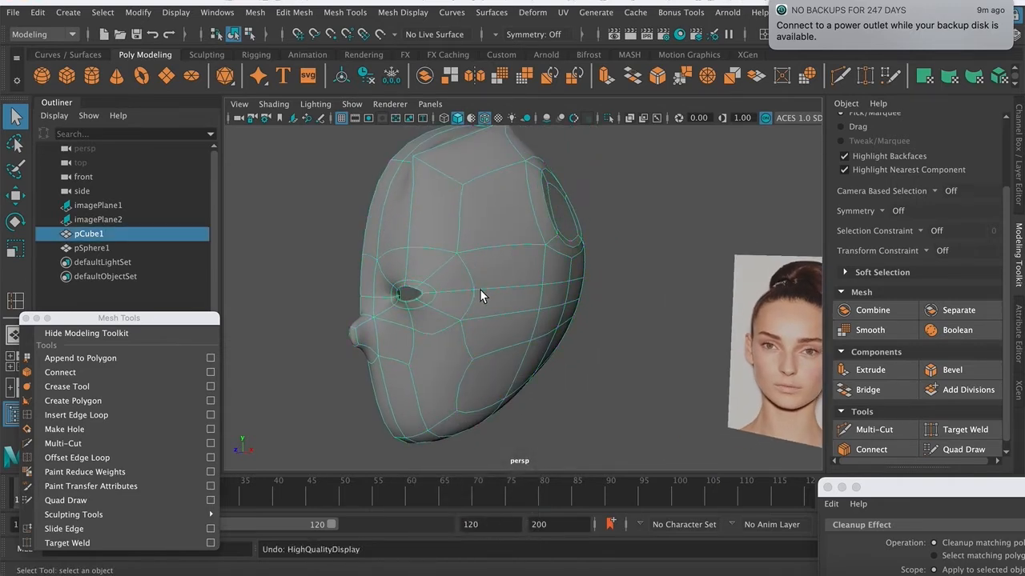
pyautogui.press('1')
pyautogui.keyDown('alt'); pyautogui.moveTo(489, 308); pyautogui.dragTo(507, 336); pyautogui.keyUp('alt')
pyautogui.press('z')
pyautogui.press('z')
pyautogui.press('z')
pyautogui.press('z')
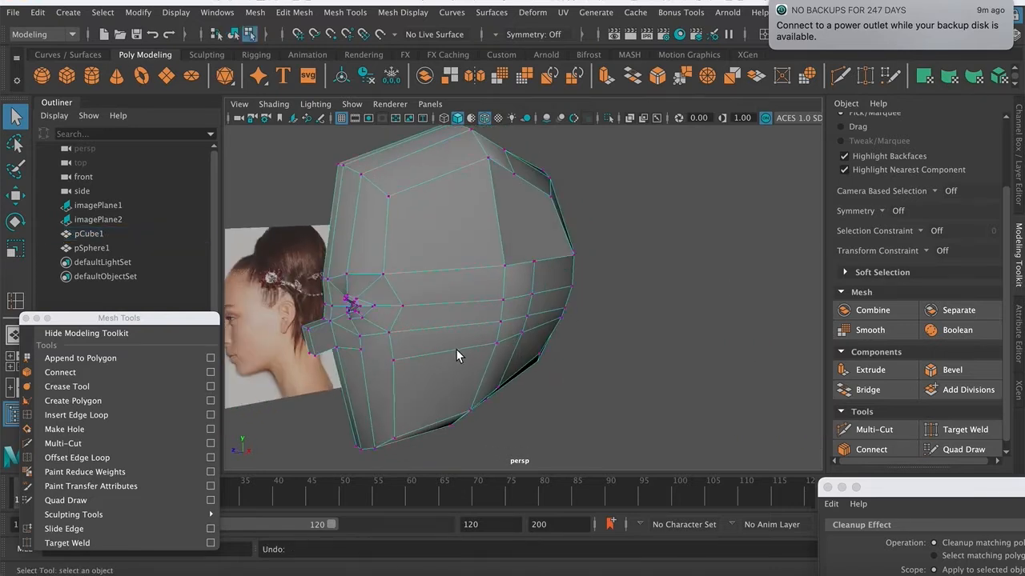
pyautogui.press('z')
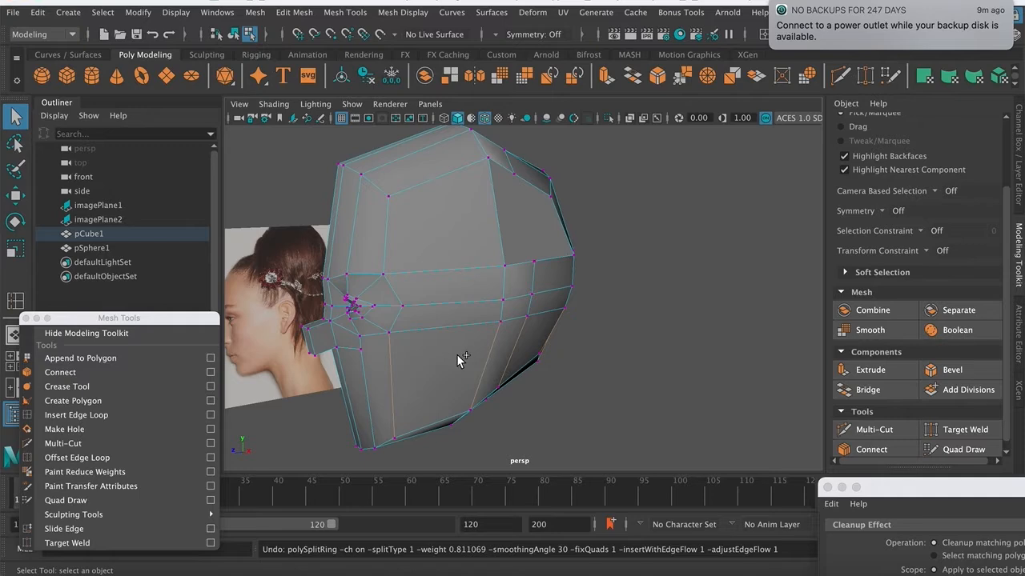
# - Examine the horizontal edge loop around the side of the head and where it ends on the cheek beside the nose block
pyautogui.keyDown('alt'); pyautogui.moveTo(456, 354); pyautogui.dragTo(482, 287); pyautogui.keyUp('alt')
pyautogui.keyDown('alt'); pyautogui.moveTo(551, 266); pyautogui.dragTo(366, 264); pyautogui.keyUp('alt')
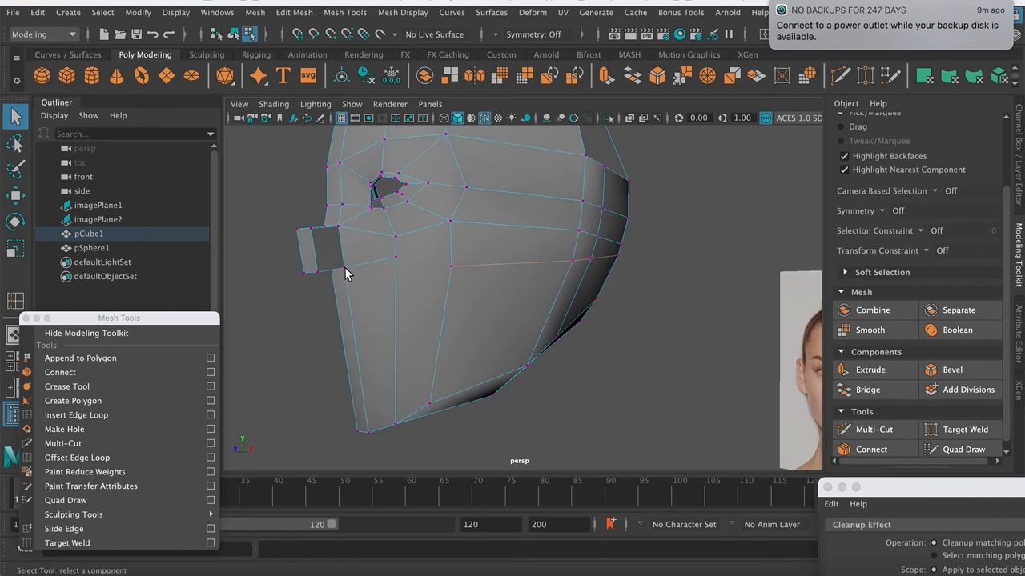
pyautogui.moveTo(400, 275)
pyautogui.keyDown('alt'); pyautogui.mouseDown()
pyautogui.moveTo(361, 277)
pyautogui.moveTo(403, 277)
pyautogui.mouseUp(); pyautogui.keyUp('alt')
pyautogui.keyDown('alt'); pyautogui.moveTo(536, 260); pyautogui.dragTo(596, 243); pyautogui.keyUp('alt')
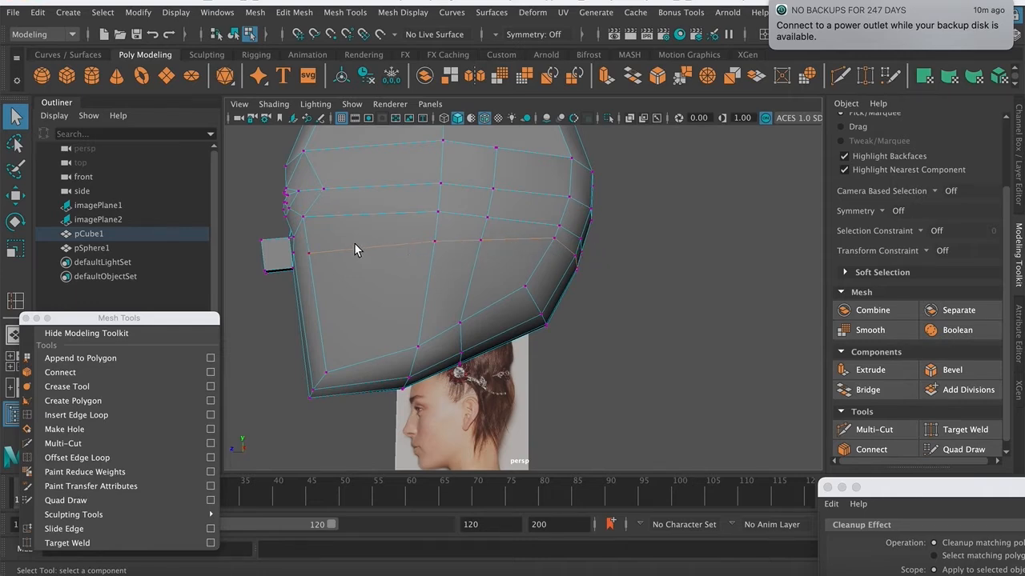
pyautogui.keyDown('alt'); pyautogui.moveTo(497, 259); pyautogui.dragTo(466, 275); pyautogui.keyUp('alt')
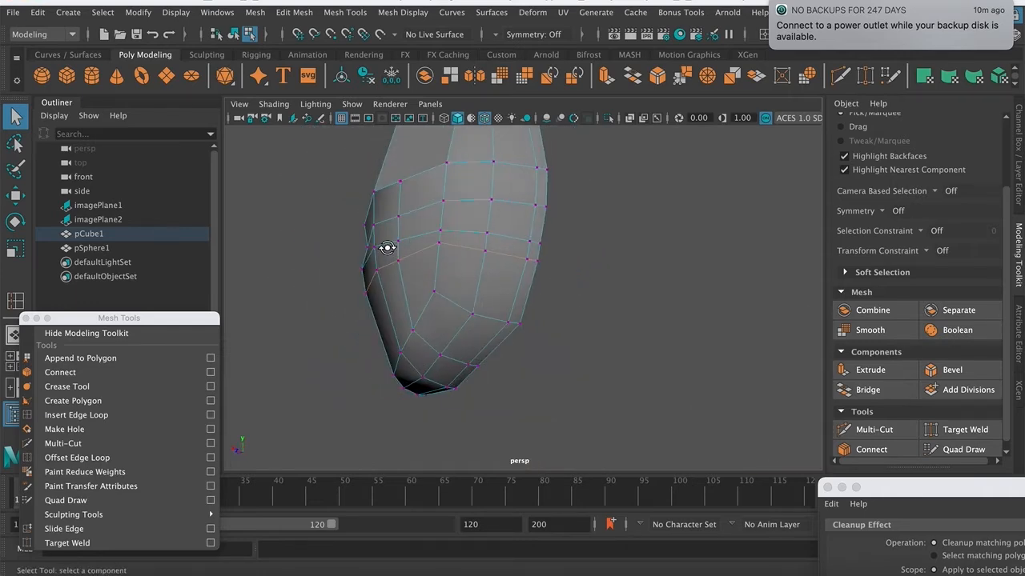
pyautogui.keyDown('alt'); pyautogui.moveTo(389, 245); pyautogui.dragTo(486, 245); pyautogui.keyUp('alt')
pyautogui.keyDown('alt'); pyautogui.moveTo(486, 245); pyautogui.dragTo(561, 237, button='right'); pyautogui.keyUp('alt')
pyautogui.keyDown('alt'); pyautogui.moveTo(561, 237); pyautogui.dragTo(590, 304, button='middle'); pyautogui.keyUp('alt')
pyautogui.keyDown('alt'); pyautogui.moveTo(589, 304); pyautogui.dragTo(504, 292, button='right'); pyautogui.keyUp('alt')
pyautogui.keyDown('alt'); pyautogui.moveTo(497, 276); pyautogui.dragTo(613, 313); pyautogui.keyUp('alt')
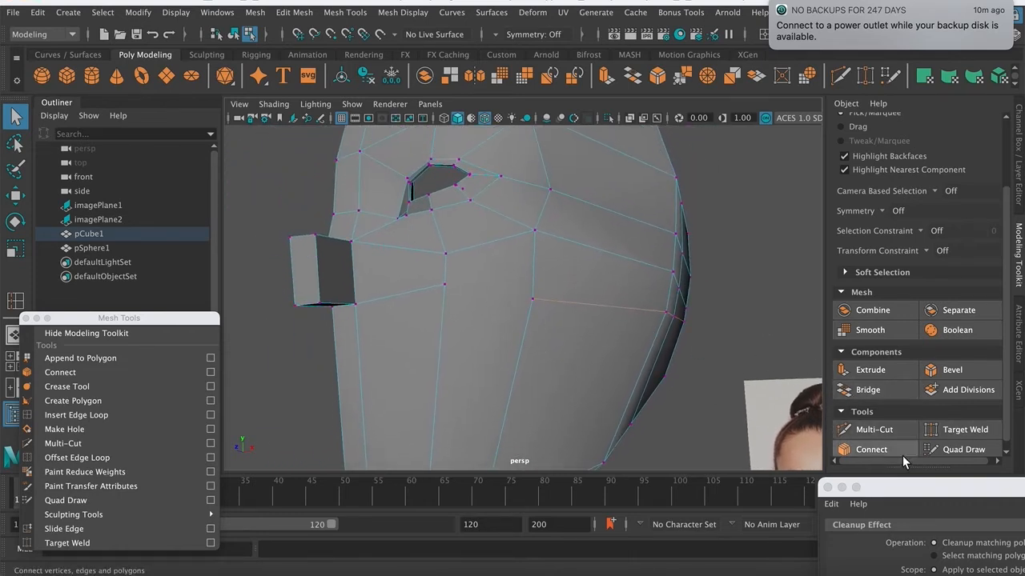
# - Cut a new edge with Multi-Cut from the horizontal loop's end vertex to the vertex on the neighbouring vertical edge toward the nose
pyautogui.moveTo(907, 494); pyautogui.dragTo(919, 521)
pyautogui.scroll(-1, 926, 362)
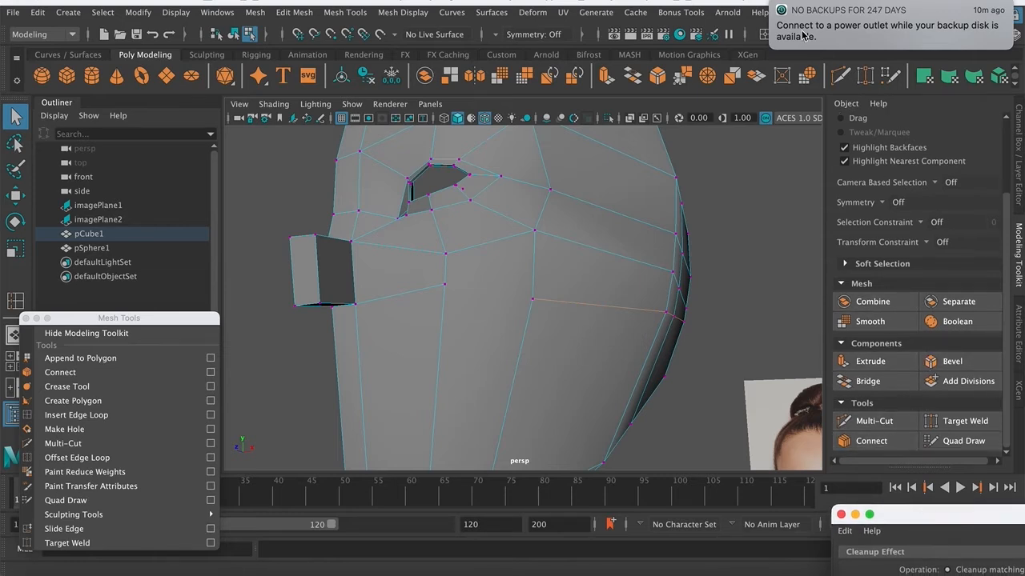
pyautogui.click(871, 422)
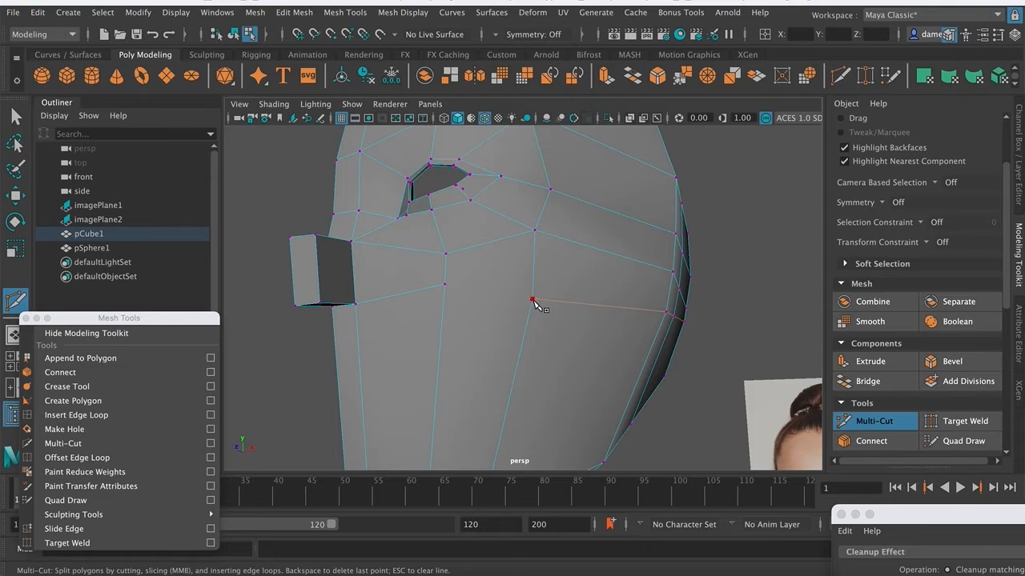
pyautogui.click(532, 300)
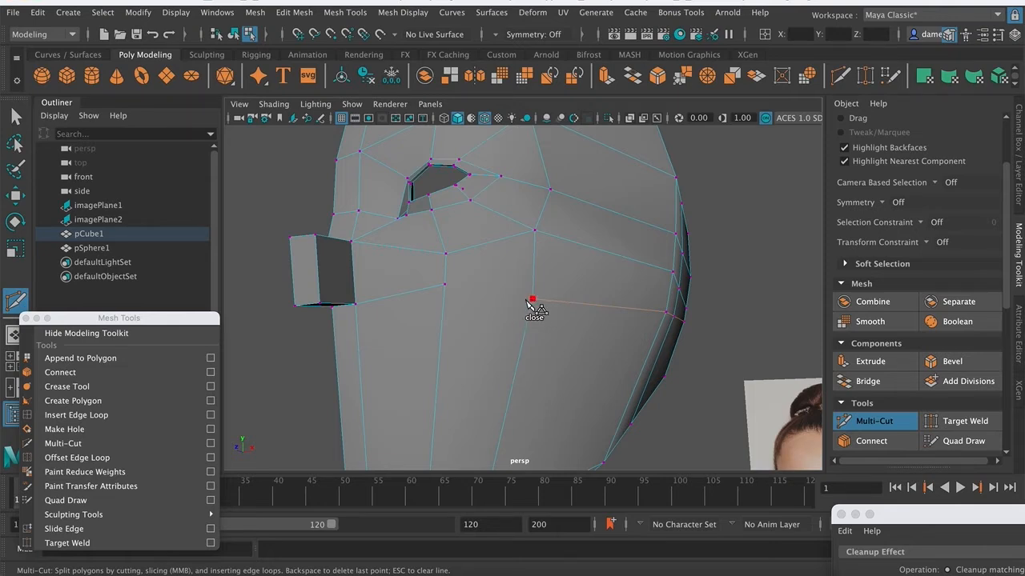
pyautogui.click(445, 286)
pyautogui.keyDown('alt'); pyautogui.moveTo(473, 297); pyautogui.dragTo(513, 330); pyautogui.keyUp('alt')
pyautogui.press('q')
# - Move the vertex between the nose block and the new cut slightly down to straighten the horizontal edge line
pyautogui.moveTo(438, 201); pyautogui.dragTo(376, 202, button='right')
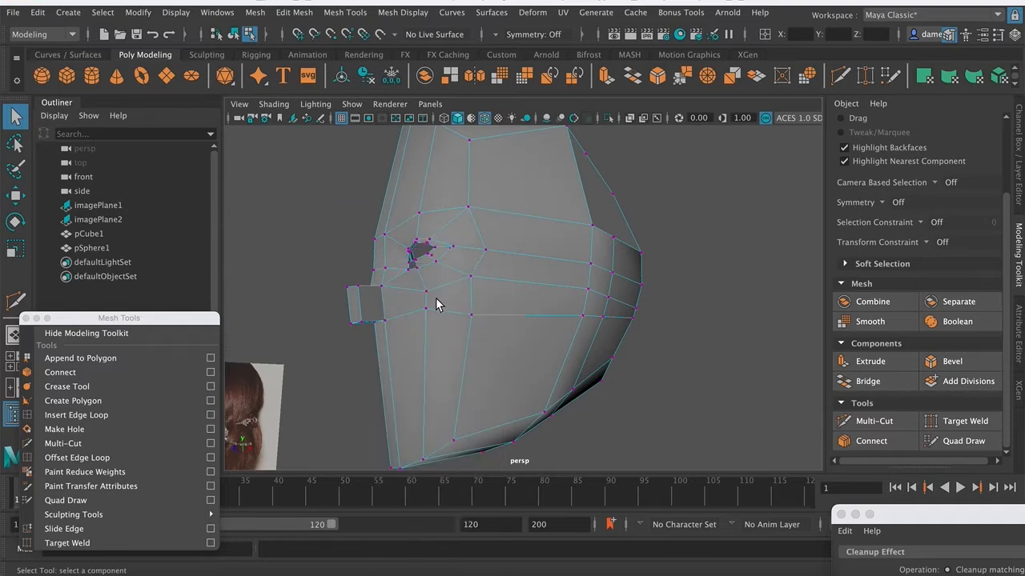
pyautogui.click(424, 309)
pyautogui.press('w')
pyautogui.moveTo(427, 242); pyautogui.dragTo(506, 313)
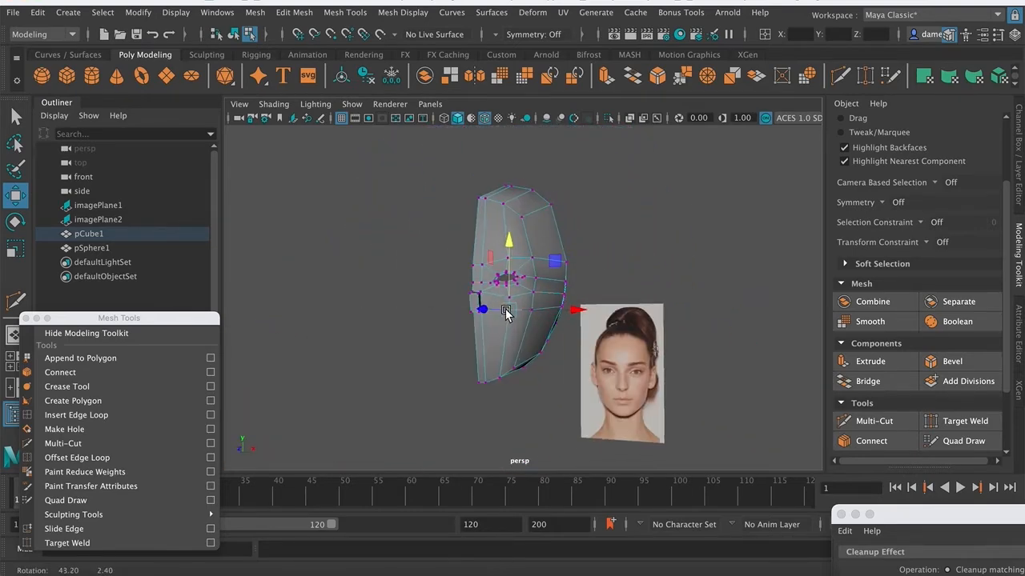
pyautogui.press('q')
# - Switch to face selection, select the nose block's faces and frame them in the view
pyautogui.scroll(2, 550, 340)
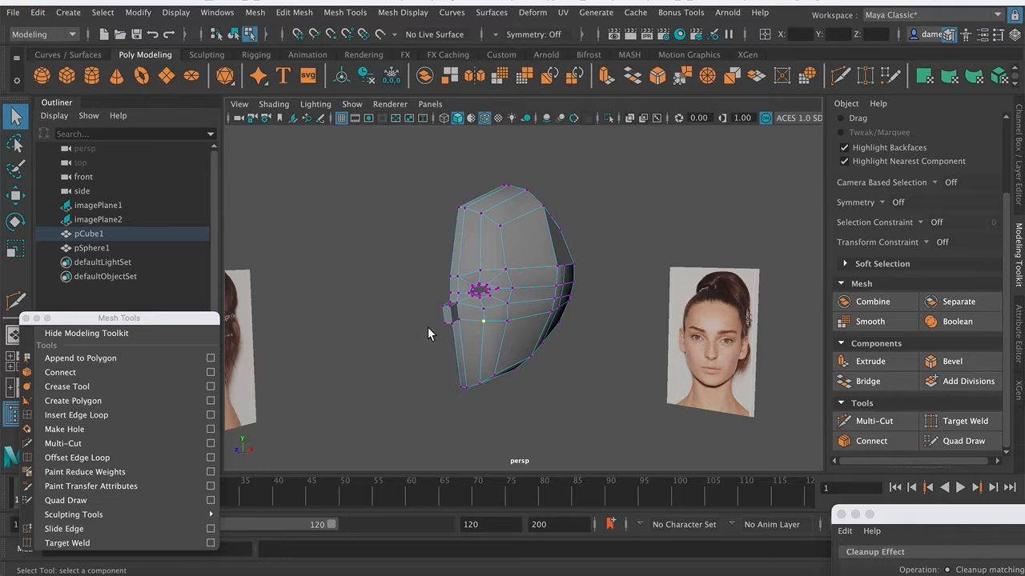
pyautogui.scroll(2, 448, 330)
pyautogui.keyDown('alt'); pyautogui.moveTo(481, 322); pyautogui.dragTo(503, 327, button='middle'); pyautogui.keyUp('alt')
pyautogui.scroll(3, 452, 290)
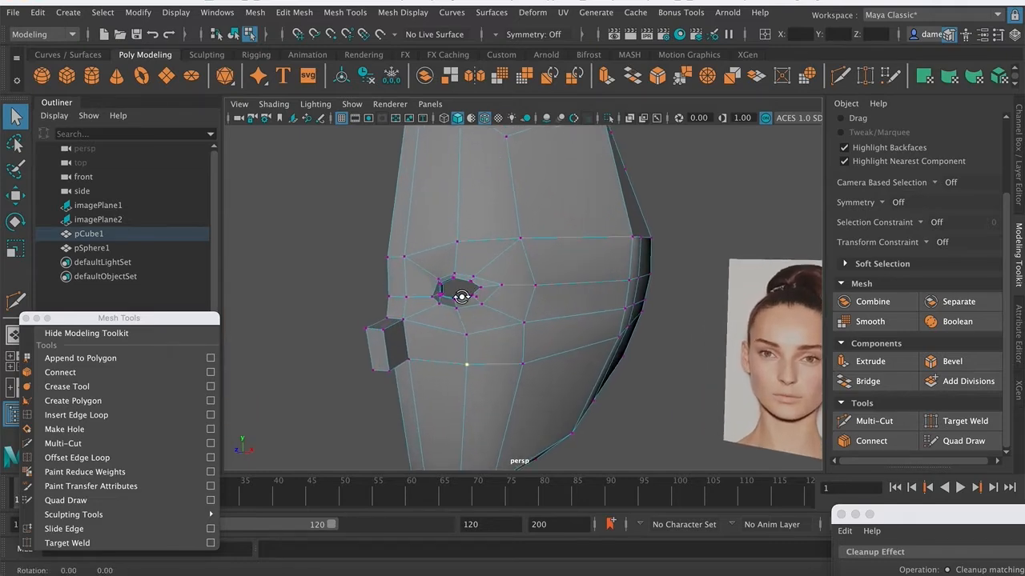
pyautogui.scroll(-2, 432, 336)
pyautogui.keyDown('alt'); pyautogui.moveTo(406, 358); pyautogui.dragTo(425, 355); pyautogui.keyUp('alt')
pyautogui.moveTo(395, 324); pyautogui.dragTo(394, 290, button='right')
pyautogui.moveTo(367, 302); pyautogui.dragTo(415, 386)
pyautogui.press('f')
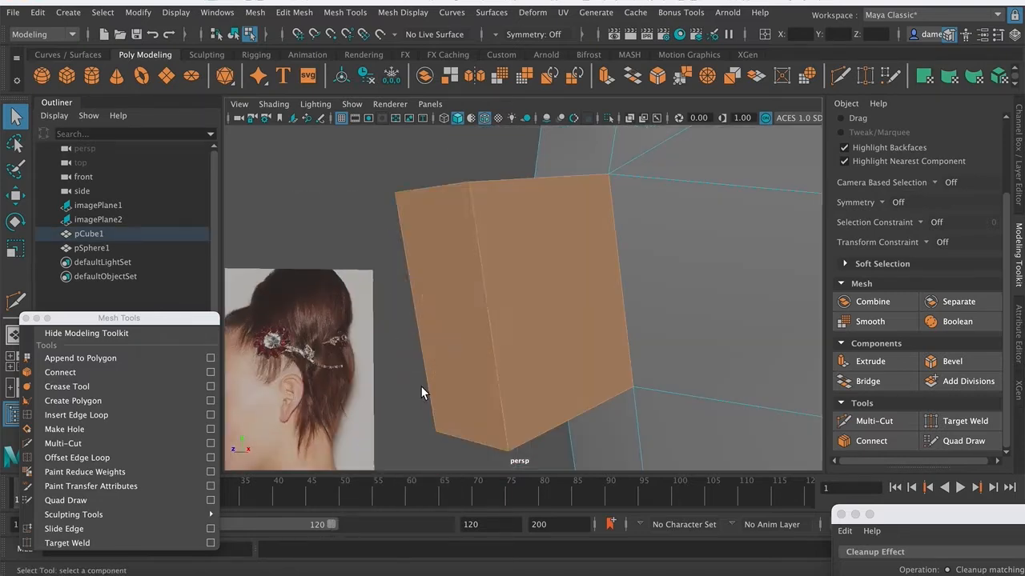
# - Select and delete the nose block's inner side face, the one facing the symmetry line
pyautogui.keyDown('alt'); pyautogui.moveTo(614, 342); pyautogui.dragTo(439, 339, button='right'); pyautogui.keyUp('alt')
pyautogui.keyDown('alt'); pyautogui.moveTo(440, 339); pyautogui.dragTo(615, 382); pyautogui.keyUp('alt')
pyautogui.click(529, 311)
pyautogui.keyDown('alt'); pyautogui.moveTo(615, 381); pyautogui.dragTo(495, 353, button='right'); pyautogui.keyUp('alt')
pyautogui.keyDown('alt'); pyautogui.moveTo(495, 353); pyautogui.dragTo(540, 367); pyautogui.keyUp('alt')
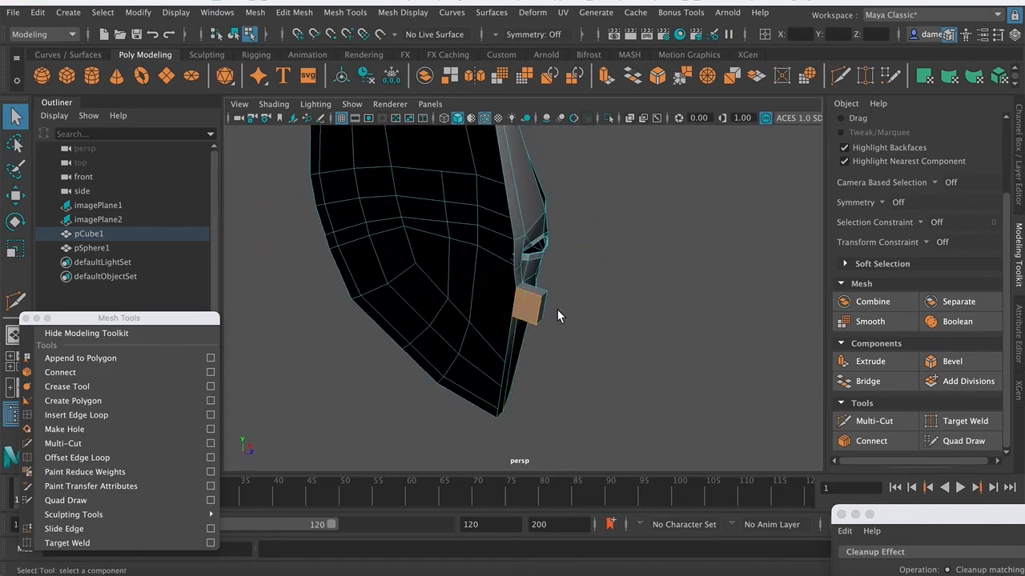
pyautogui.keyDown('alt'); pyautogui.moveTo(551, 313); pyautogui.dragTo(502, 304); pyautogui.keyUp('alt')
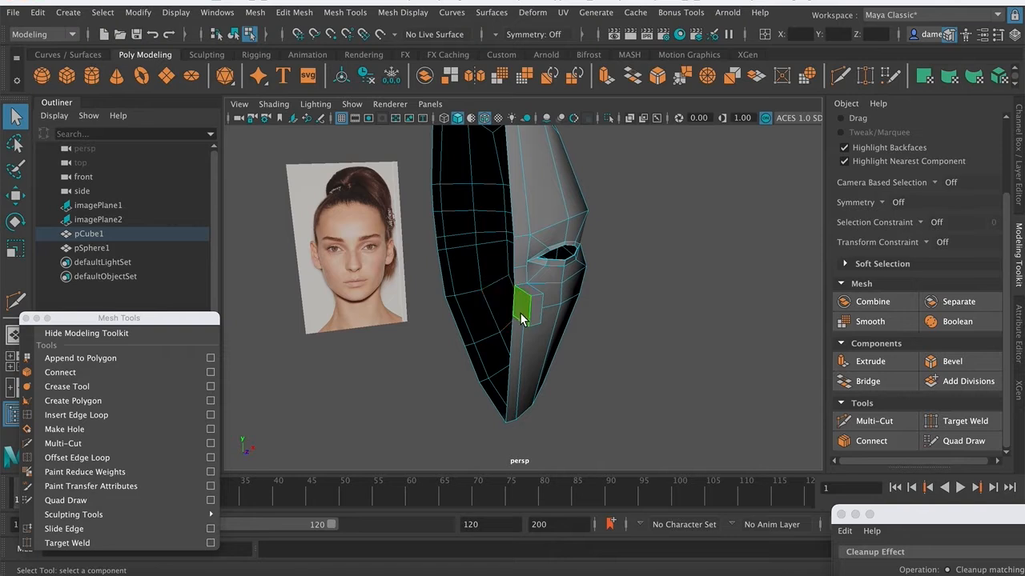
pyautogui.keyDown('alt'); pyautogui.moveTo(503, 327); pyautogui.dragTo(502, 341, button='right'); pyautogui.keyUp('alt')
# - Return to object mode, mirror the half head across the X axis, and undo the mirror
pyautogui.moveTo(490, 200); pyautogui.dragTo(533, 178, button='right')
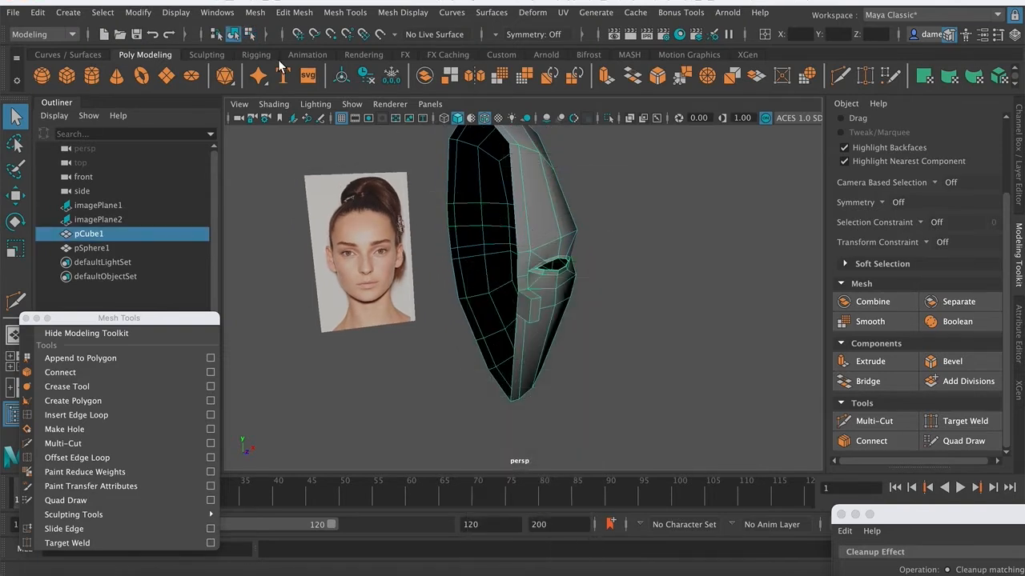
pyautogui.click(470, 74)
pyautogui.keyDown('alt'); pyautogui.moveTo(629, 273); pyautogui.dragTo(619, 273); pyautogui.keyUp('alt')
pyautogui.moveTo(695, 328)
pyautogui.keyDown('alt'); pyautogui.mouseDown()
pyautogui.moveTo(651, 325)
pyautogui.moveTo(686, 323)
pyautogui.mouseUp(); pyautogui.keyUp('alt')
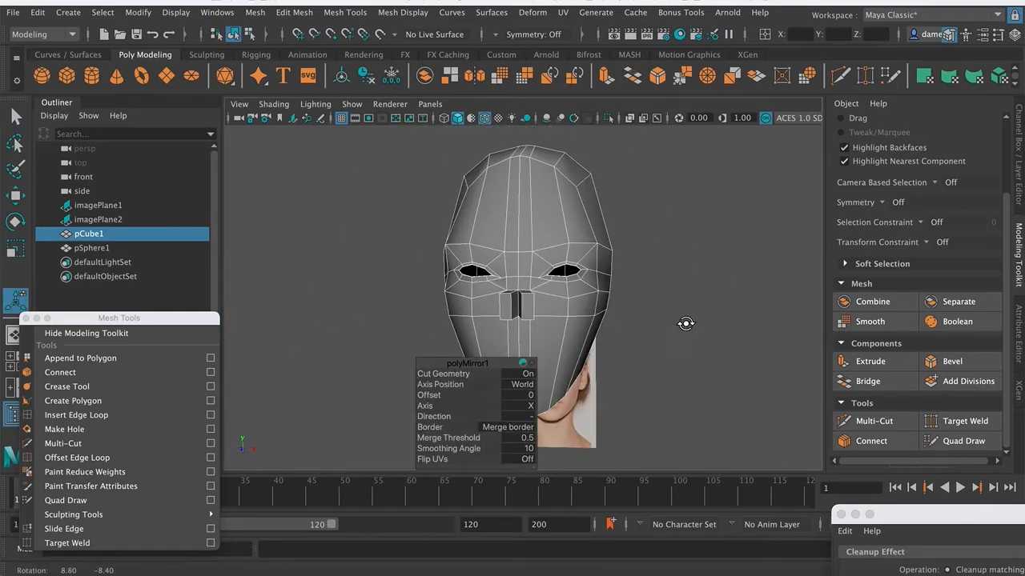
pyautogui.press('super+z')
# - Switch to the front view and frame the nose block and eye area closely
pyautogui.keyDown('alt'); pyautogui.moveTo(572, 252); pyautogui.dragTo(573, 254, button='middle'); pyautogui.keyUp('alt')
pyautogui.keyDown('alt'); pyautogui.moveTo(573, 254); pyautogui.dragTo(583, 282); pyautogui.keyUp('alt')
pyautogui.press('space')
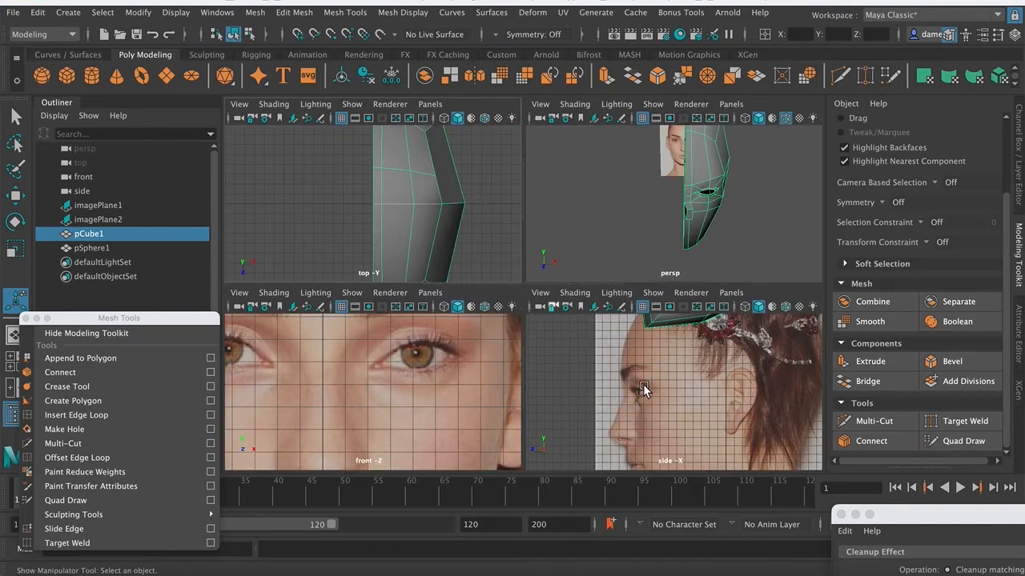
pyautogui.press('space')
pyautogui.keyDown('alt'); pyautogui.moveTo(360, 192); pyautogui.dragTo(476, 286, button='middle'); pyautogui.keyUp('alt')
pyautogui.scroll(3, 476, 287)
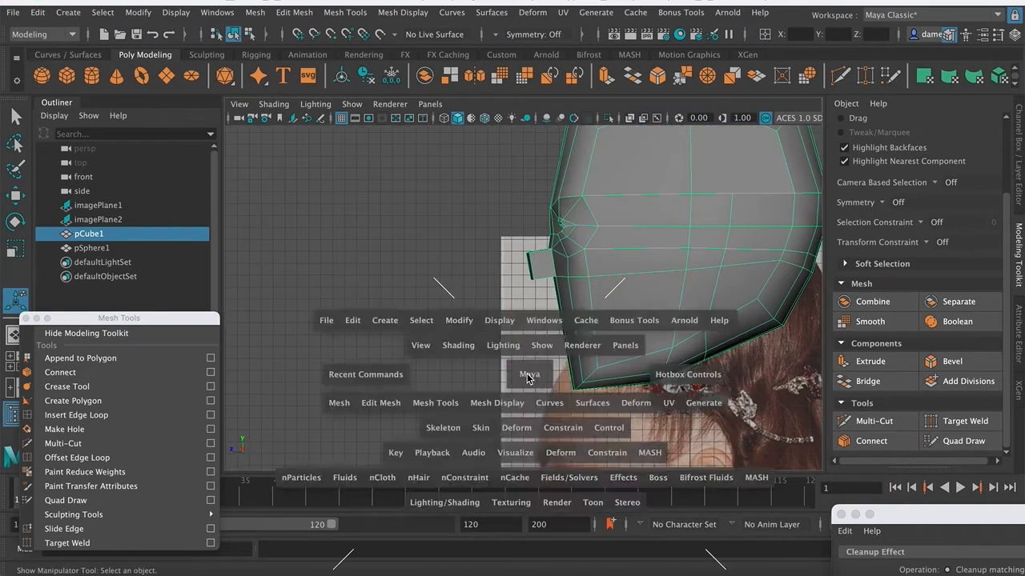
pyautogui.press('space')
pyautogui.press('space')
pyautogui.keyDown('alt'); pyautogui.moveTo(525, 335); pyautogui.dragTo(447, 271, button='right'); pyautogui.keyUp('alt')
pyautogui.keyDown('alt'); pyautogui.moveTo(447, 271); pyautogui.dragTo(473, 373, button='middle'); pyautogui.keyUp('alt')
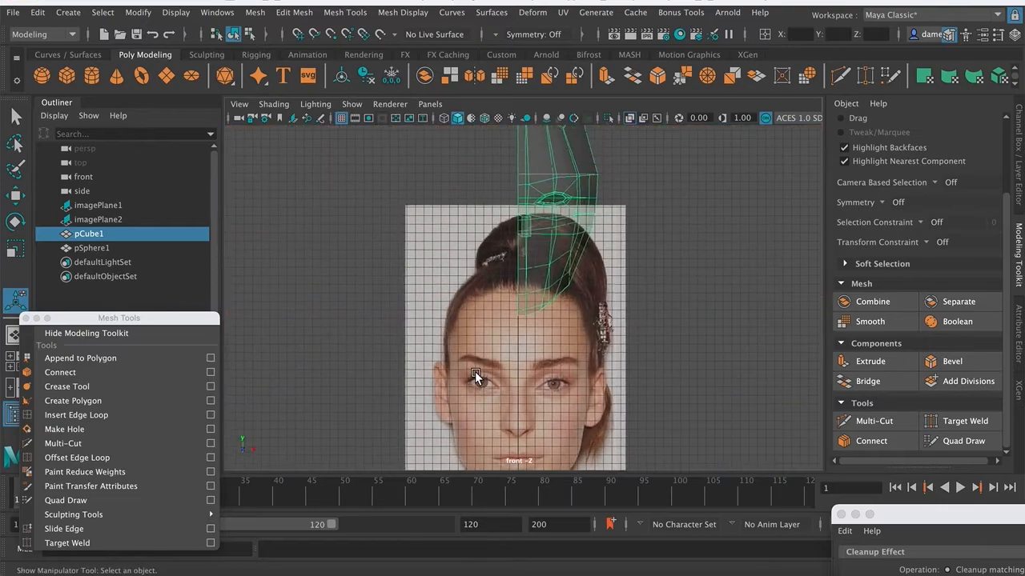
pyautogui.keyDown('alt'); pyautogui.moveTo(443, 181); pyautogui.dragTo(440, 245, button='middle'); pyautogui.keyUp('alt')
pyautogui.keyDown('alt'); pyautogui.moveTo(440, 245); pyautogui.dragTo(684, 387, button='right'); pyautogui.keyUp('alt')
pyautogui.keyDown('alt'); pyautogui.moveTo(567, 322); pyautogui.dragTo(605, 380, button='middle'); pyautogui.keyUp('alt')
pyautogui.keyDown('alt'); pyautogui.moveTo(604, 383); pyautogui.dragTo(511, 293, button='right'); pyautogui.keyUp('alt')
# - Select the nose block's two front vertices nearest the symmetry line and move them along X onto the centre line with grid snapping
pyautogui.press('q')
pyautogui.moveTo(484, 204); pyautogui.dragTo(458, 206, button='right')
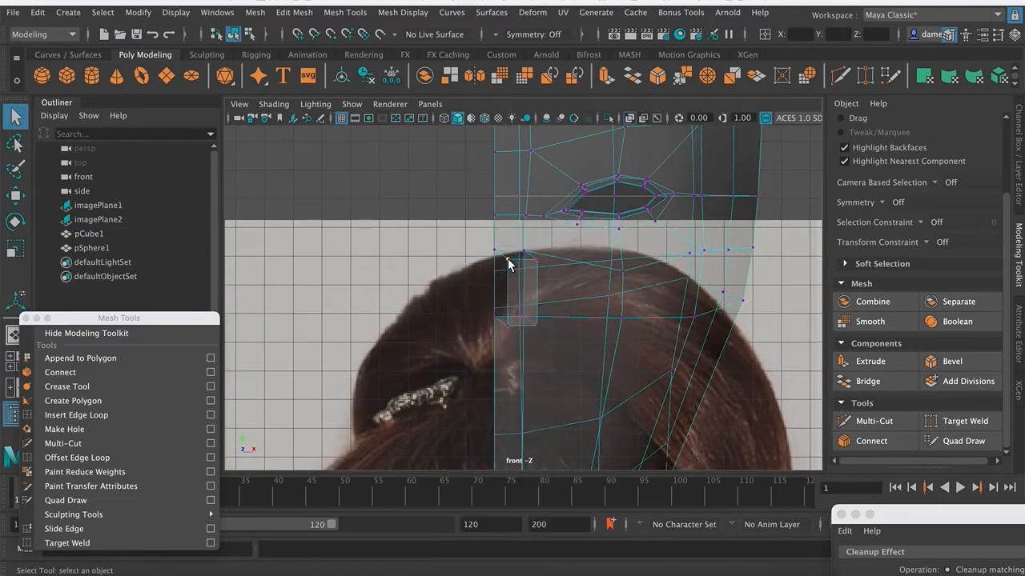
pyautogui.click(510, 263)
pyautogui.press('w')
pyautogui.keyDown('shift'); pyautogui.click(510, 325); pyautogui.keyUp('shift')
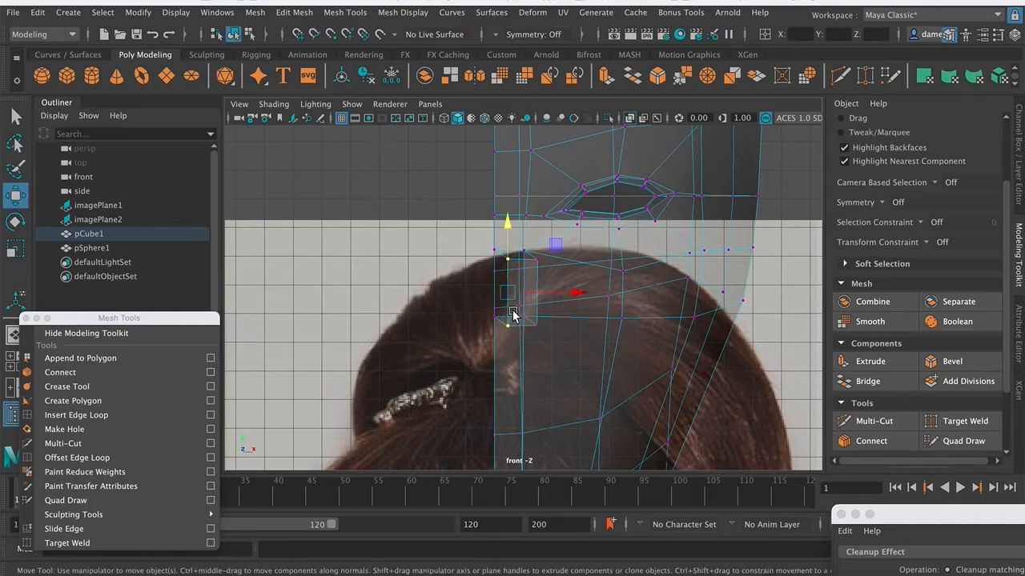
pyautogui.press('x')
pyautogui.moveTo(570, 295); pyautogui.dragTo(503, 296)
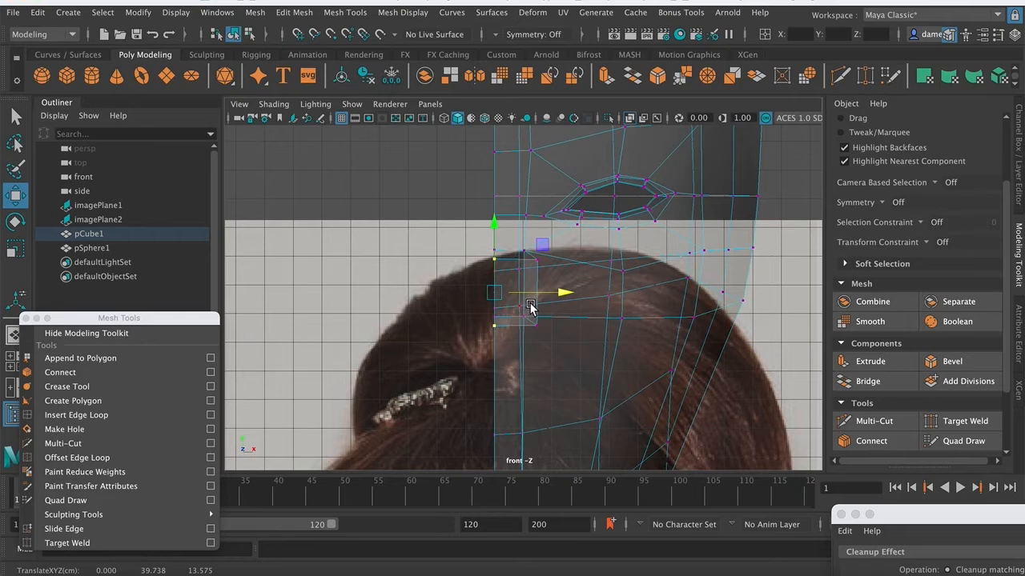
pyautogui.hotkey('ctrl', 'z')
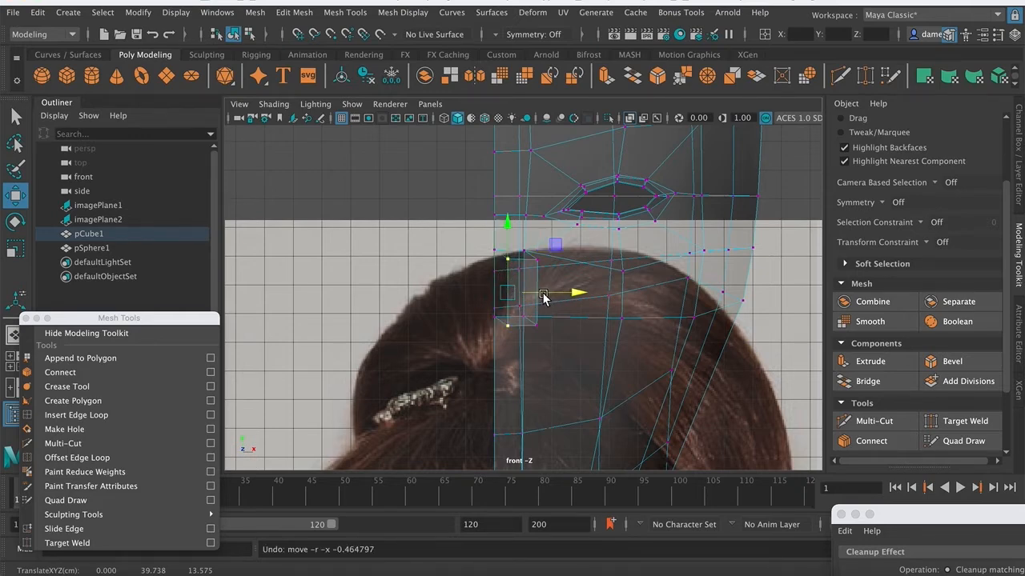
pyautogui.press('x')
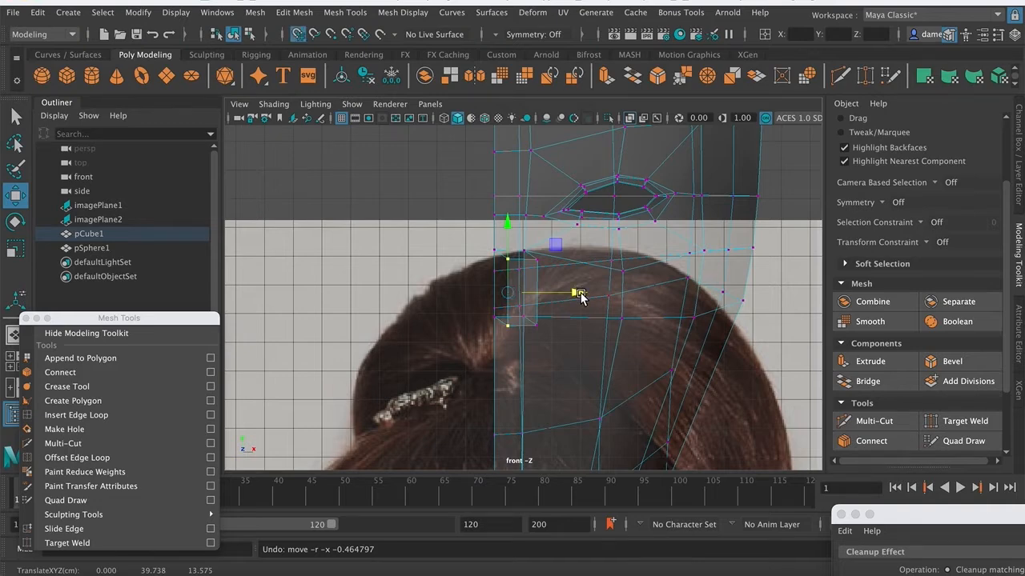
pyautogui.moveTo(581, 296); pyautogui.dragTo(501, 296)
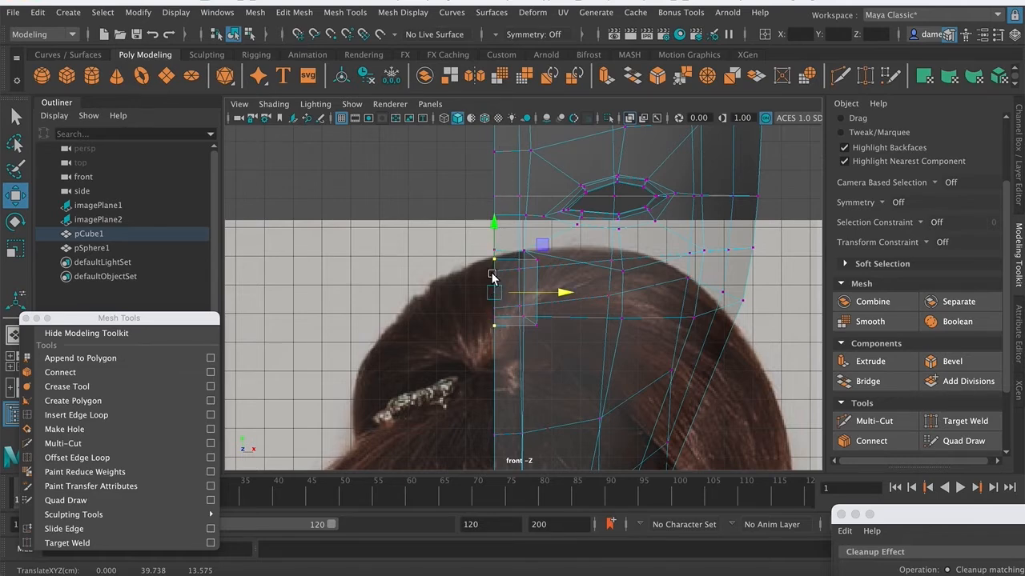
pyautogui.moveTo(497, 290); pyautogui.dragTo(507, 321)
pyautogui.hotkey('ctrl', 'z')
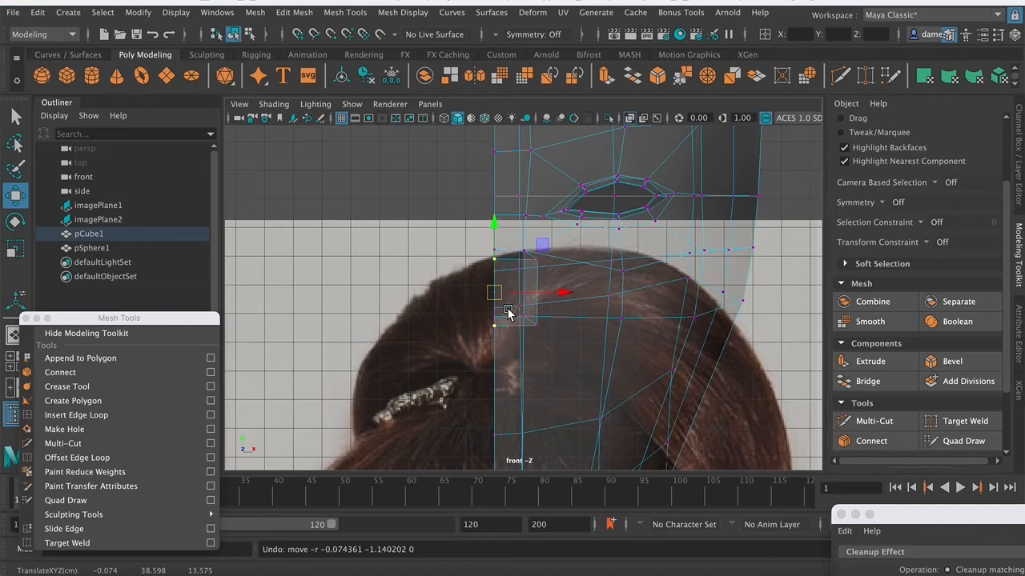
# - Return to the perspective view and object mode, and mirror the half head across the world X axis with merged borders
pyautogui.press('space')
pyautogui.press('space')
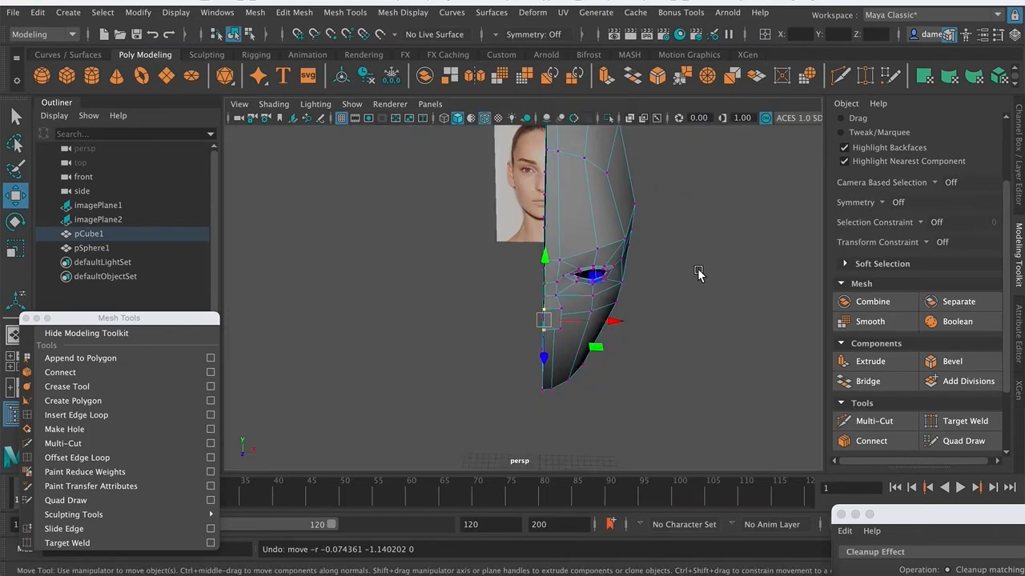
pyautogui.keyDown('alt'); pyautogui.moveTo(679, 232); pyautogui.dragTo(651, 286); pyautogui.keyUp('alt')
pyautogui.press('q')
pyautogui.moveTo(640, 258); pyautogui.dragTo(697, 193, button='right')
pyautogui.keyDown('alt'); pyautogui.moveTo(633, 289); pyautogui.dragTo(571, 238); pyautogui.keyUp('alt')
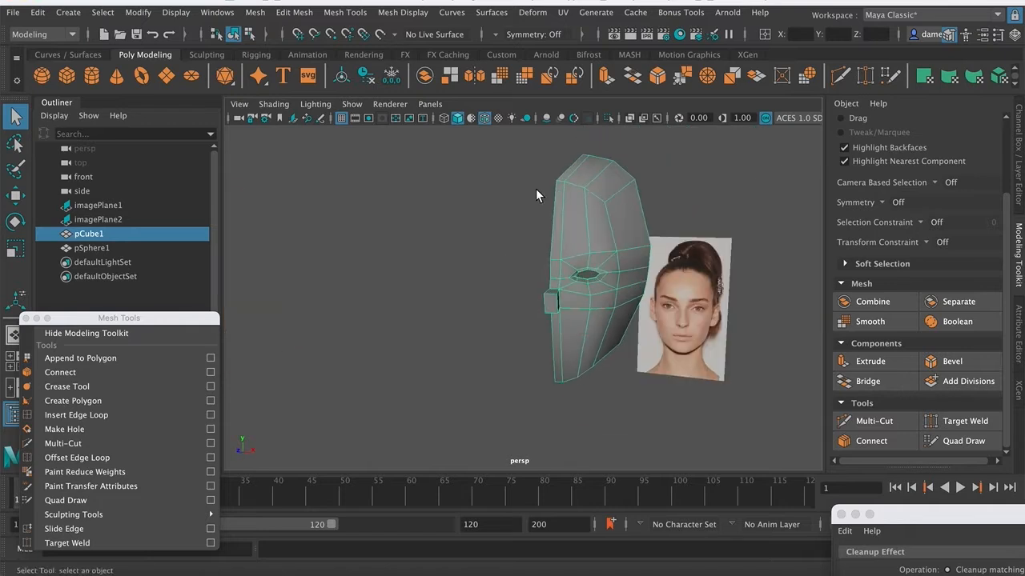
pyautogui.click(474, 77)
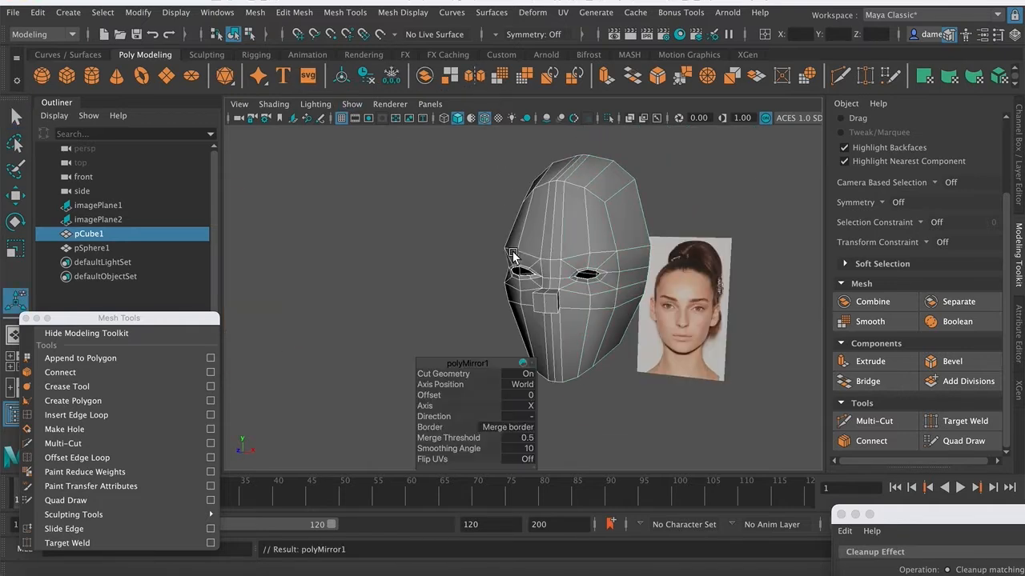
pyautogui.keyDown('alt'); pyautogui.moveTo(535, 310); pyautogui.dragTo(505, 287); pyautogui.keyUp('alt')
pyautogui.press('q')
# - Inspect the mirrored head and the joined nose block from the outside and from behind
pyautogui.keyDown('alt'); pyautogui.moveTo(524, 277); pyautogui.dragTo(570, 226, button='middle'); pyautogui.keyUp('alt')
pyautogui.keyDown('alt'); pyautogui.moveTo(593, 241); pyautogui.dragTo(647, 245, button='right'); pyautogui.keyUp('alt')
pyautogui.keyDown('alt'); pyautogui.moveTo(647, 245); pyautogui.dragTo(661, 249); pyautogui.keyUp('alt')
pyautogui.keyDown('alt'); pyautogui.moveTo(537, 250); pyautogui.dragTo(531, 304, button='middle'); pyautogui.keyUp('alt')
pyautogui.keyDown('alt'); pyautogui.moveTo(531, 304); pyautogui.dragTo(677, 297, button='right'); pyautogui.keyUp('alt')
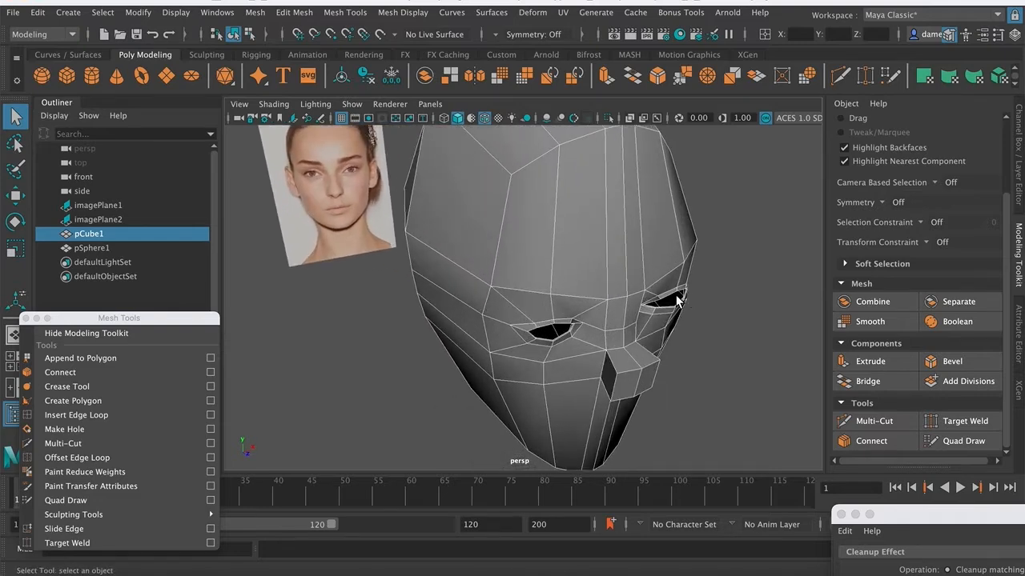
pyautogui.keyDown('alt'); pyautogui.moveTo(672, 326); pyautogui.dragTo(621, 286, button='middle'); pyautogui.keyUp('alt')
pyautogui.keyDown('alt'); pyautogui.moveTo(622, 285); pyautogui.dragTo(469, 295); pyautogui.keyUp('alt')
pyautogui.keyDown('alt'); pyautogui.moveTo(469, 295); pyautogui.dragTo(544, 311, button='right'); pyautogui.keyUp('alt')
pyautogui.keyDown('alt'); pyautogui.moveTo(544, 312); pyautogui.dragTo(581, 297, button='middle'); pyautogui.keyUp('alt')
pyautogui.keyDown('alt'); pyautogui.moveTo(581, 297); pyautogui.dragTo(498, 309); pyautogui.keyUp('alt')
# - Switch to face selection and select a nose block face from inside the head to check the block's interior
pyautogui.moveTo(516, 204); pyautogui.dragTo(542, 240, button='right')
pyautogui.click(546, 308)
pyautogui.keyDown('alt'); pyautogui.moveTo(545, 311); pyautogui.dragTo(491, 321); pyautogui.keyUp('alt')
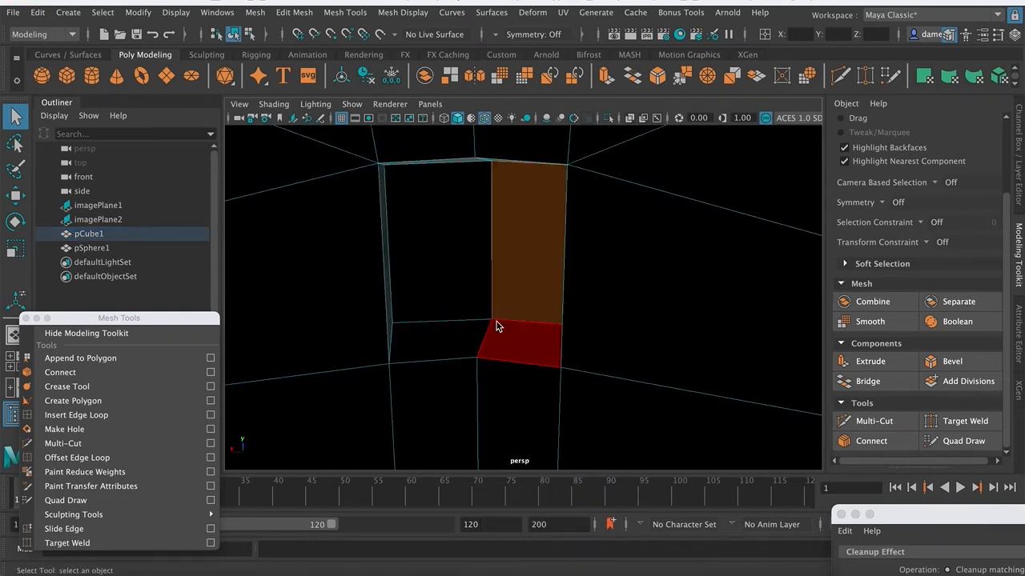
# - Examine the nose block's inner faces from several angles inside the head
pyautogui.moveTo(495, 201); pyautogui.dragTo(496, 324, button='right')
pyautogui.moveTo(614, 331); pyautogui.dragTo(590, 283, button='right')
pyautogui.keyDown('alt'); pyautogui.moveTo(590, 283); pyautogui.dragTo(449, 288); pyautogui.keyUp('alt')
pyautogui.keyDown('alt'); pyautogui.moveTo(450, 288); pyautogui.dragTo(485, 277, button='right'); pyautogui.keyUp('alt')
pyautogui.keyDown('alt'); pyautogui.moveTo(548, 318); pyautogui.dragTo(561, 326, button='right'); pyautogui.keyUp('alt')
pyautogui.keyDown('alt'); pyautogui.moveTo(561, 327); pyautogui.dragTo(499, 258); pyautogui.keyUp('alt')
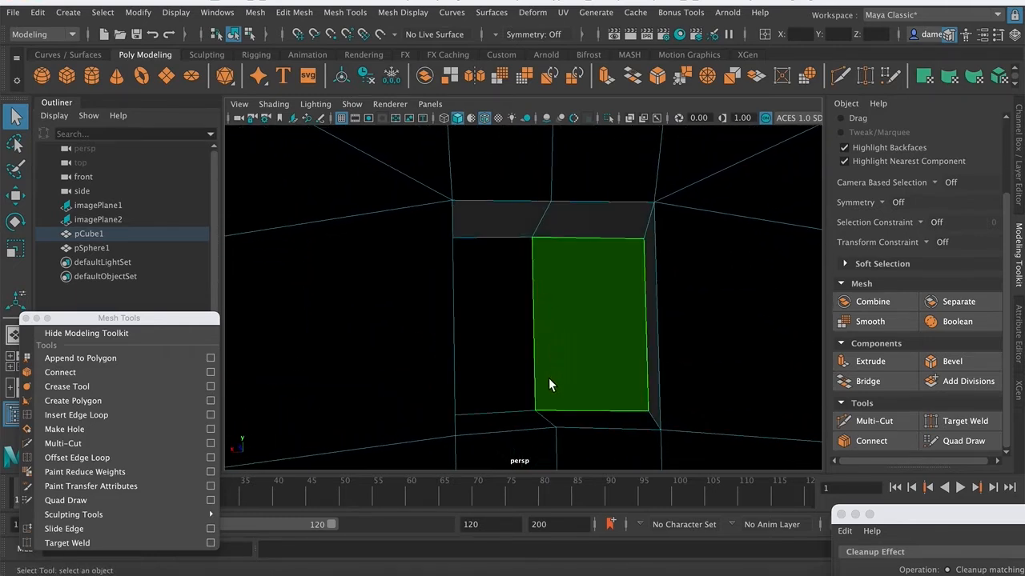
pyautogui.click(542, 417)
pyautogui.keyDown('alt'); pyautogui.moveTo(544, 421); pyautogui.dragTo(546, 399); pyautogui.keyUp('alt')
# - Switch to edge selection and try to bridge the nose block's lower and upper centre edges from inside the head
pyautogui.moveTo(540, 201); pyautogui.dragTo(536, 164, button='right')
pyautogui.click(540, 394)
pyautogui.keyDown('shift'); pyautogui.click(532, 208); pyautogui.keyUp('shift')
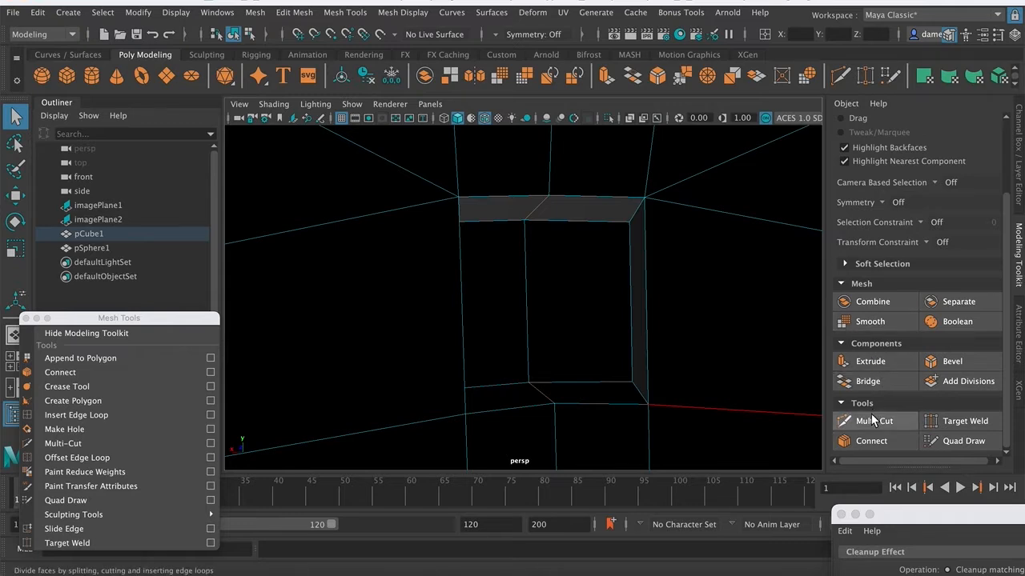
pyautogui.click(872, 382)
pyautogui.keyDown('alt'); pyautogui.moveTo(620, 342); pyautogui.dragTo(490, 371); pyautogui.keyUp('alt')
pyautogui.keyDown('alt'); pyautogui.moveTo(614, 350); pyautogui.dragTo(563, 368); pyautogui.keyUp('alt')
pyautogui.keyDown('alt'); pyautogui.moveTo(567, 413); pyautogui.dragTo(569, 413); pyautogui.keyUp('alt')
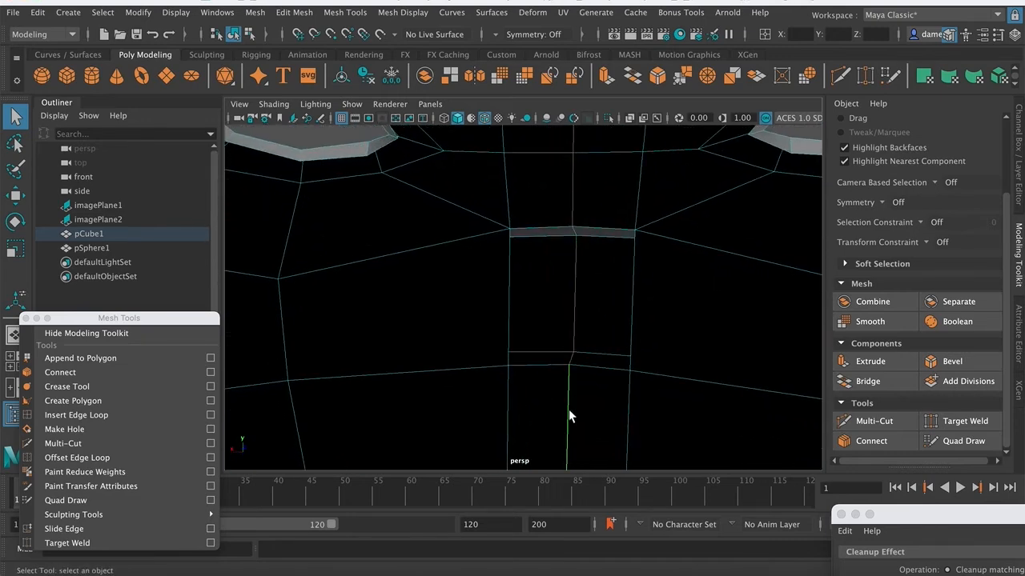
pyautogui.keyDown('alt'); pyautogui.moveTo(568, 371); pyautogui.dragTo(586, 304); pyautogui.keyUp('alt')
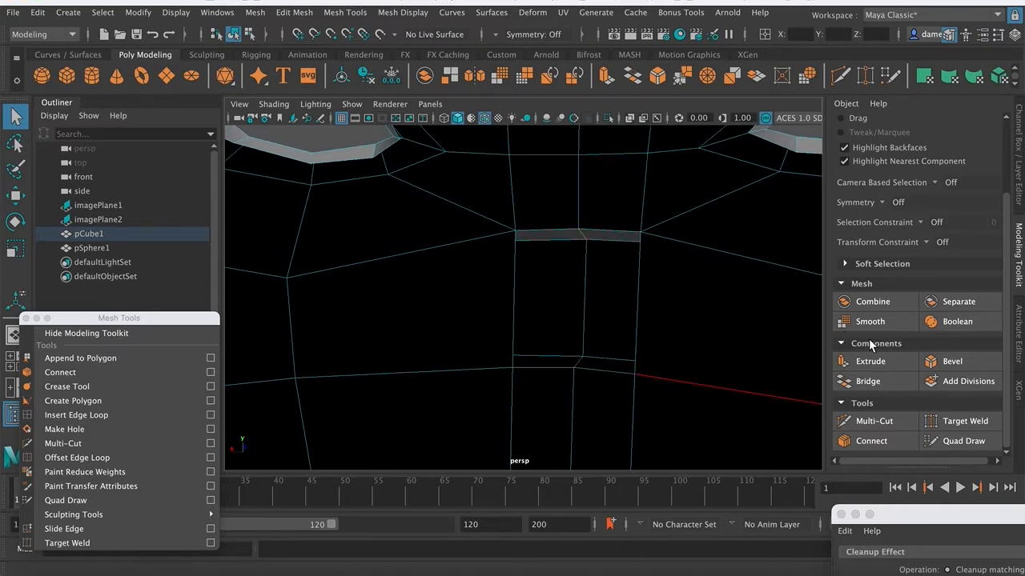
pyautogui.click(867, 381)
# - Examine the hollow nose block and its centre seam from inside the mirrored head
pyautogui.keyDown('alt'); pyautogui.moveTo(609, 358); pyautogui.dragTo(513, 329); pyautogui.keyUp('alt')
pyautogui.keyDown('alt'); pyautogui.moveTo(534, 310); pyautogui.dragTo(477, 213, button='middle'); pyautogui.keyUp('alt')
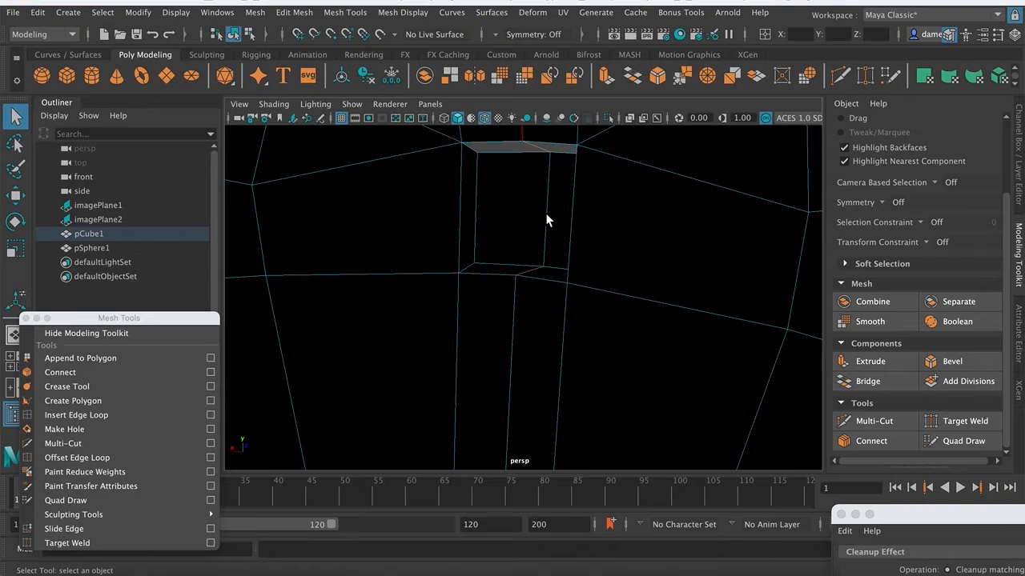
pyautogui.keyDown('alt'); pyautogui.moveTo(545, 213); pyautogui.dragTo(514, 247); pyautogui.keyUp('alt')
pyautogui.keyDown('alt'); pyautogui.moveTo(514, 246); pyautogui.dragTo(539, 268, button='middle'); pyautogui.keyUp('alt')
pyautogui.keyDown('alt'); pyautogui.moveTo(539, 268); pyautogui.dragTo(496, 261, button='right'); pyautogui.keyUp('alt')
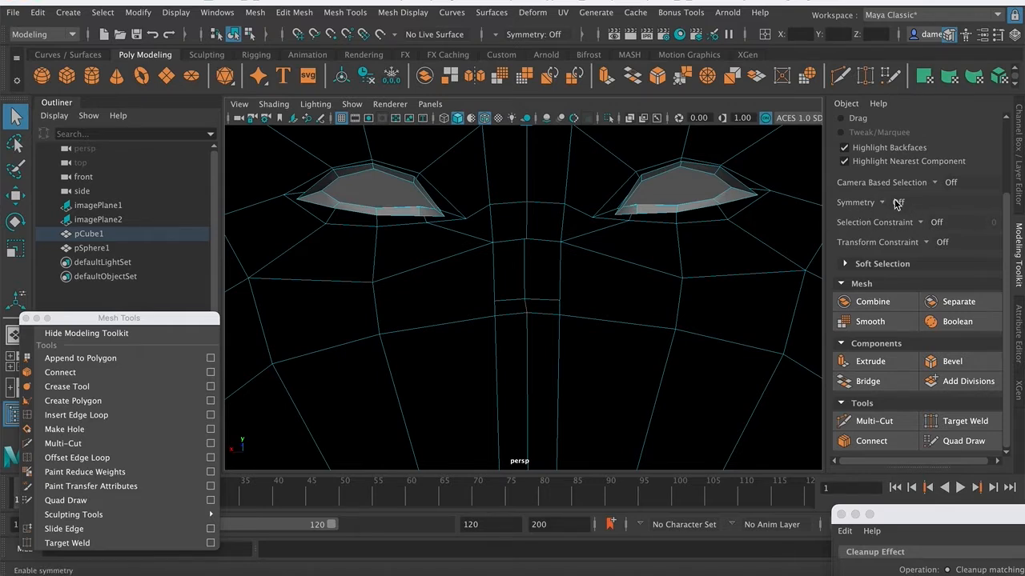
pyautogui.keyDown('alt'); pyautogui.moveTo(529, 294); pyautogui.dragTo(577, 297, button='right'); pyautogui.keyUp('alt')
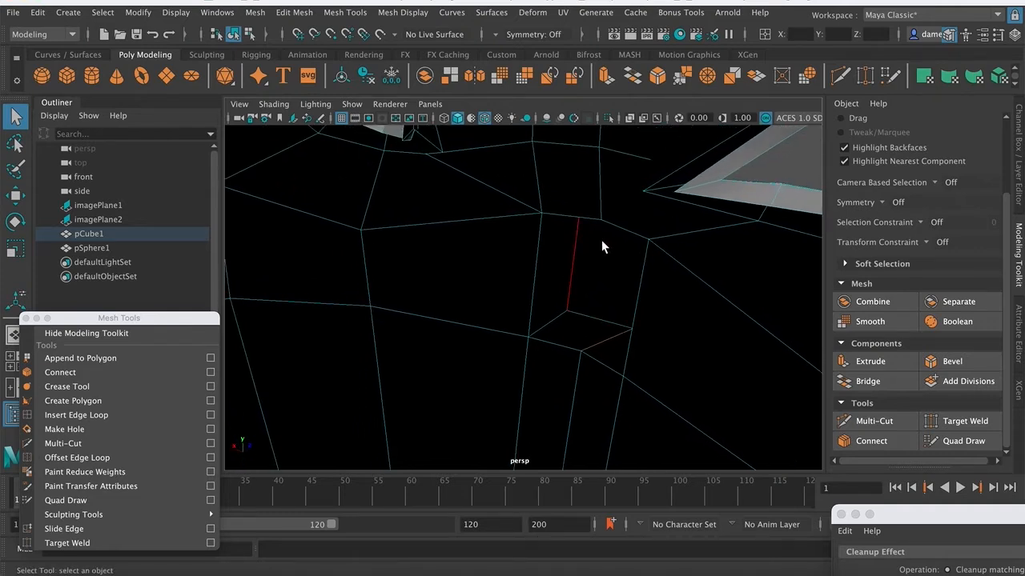
pyautogui.keyDown('alt'); pyautogui.moveTo(601, 238); pyautogui.dragTo(623, 273, button='right'); pyautogui.keyUp('alt')
pyautogui.keyDown('alt'); pyautogui.moveTo(605, 336); pyautogui.dragTo(614, 362, button='right'); pyautogui.keyUp('alt')
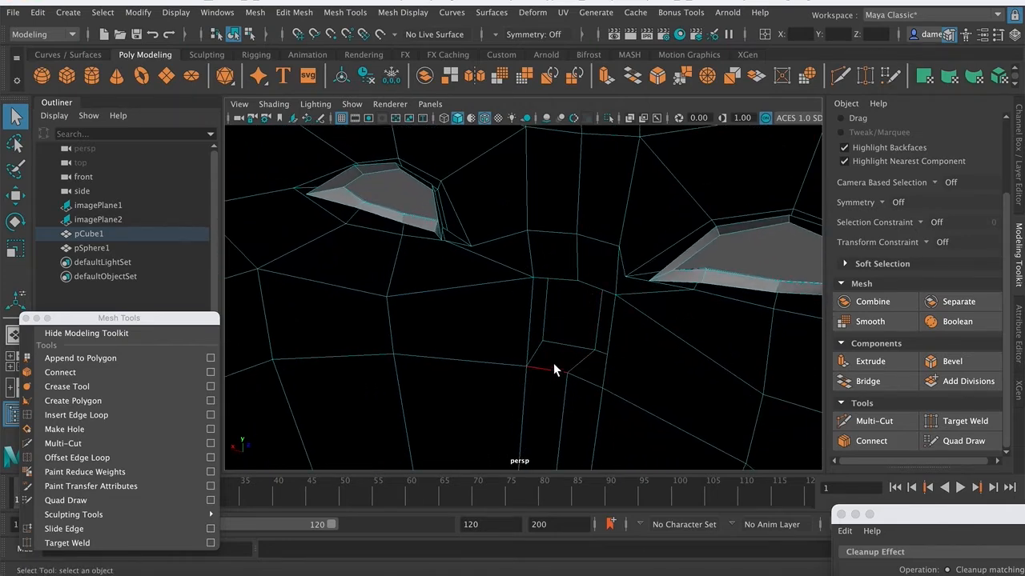
pyautogui.keyDown('alt'); pyautogui.moveTo(563, 322); pyautogui.dragTo(525, 269, button='right'); pyautogui.keyUp('alt')
pyautogui.keyDown('alt'); pyautogui.moveTo(514, 311); pyautogui.dragTo(556, 291); pyautogui.keyUp('alt')
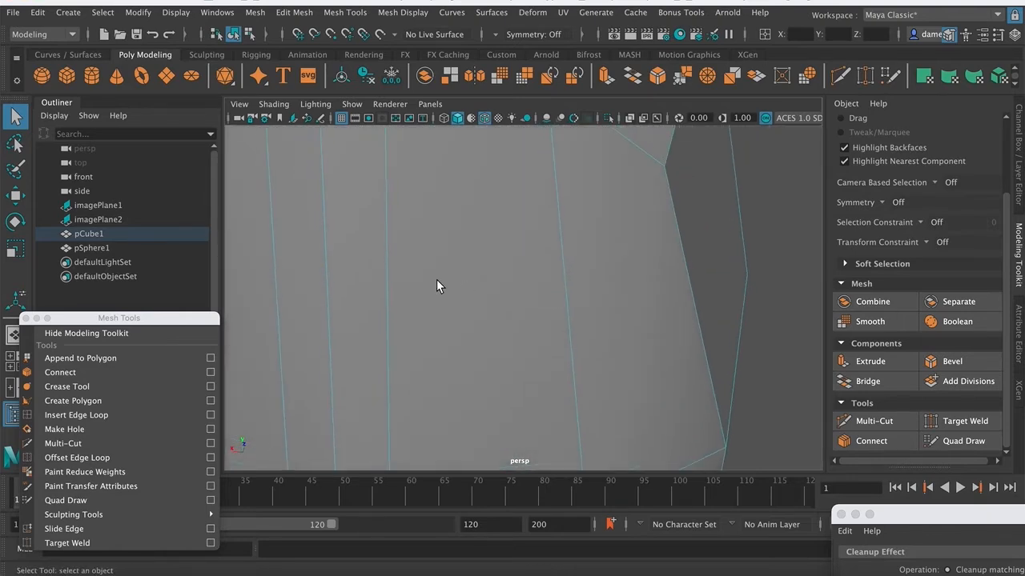
pyautogui.keyDown('alt'); pyautogui.moveTo(437, 280); pyautogui.dragTo(732, 280, button='right'); pyautogui.keyUp('alt')
pyautogui.keyDown('alt'); pyautogui.moveTo(600, 263); pyautogui.dragTo(564, 272); pyautogui.keyUp('alt')
pyautogui.keyDown('alt'); pyautogui.moveTo(564, 273); pyautogui.dragTo(597, 257, button='right'); pyautogui.keyUp('alt')
pyautogui.keyDown('alt'); pyautogui.moveTo(541, 257); pyautogui.dragTo(548, 258); pyautogui.keyUp('alt')
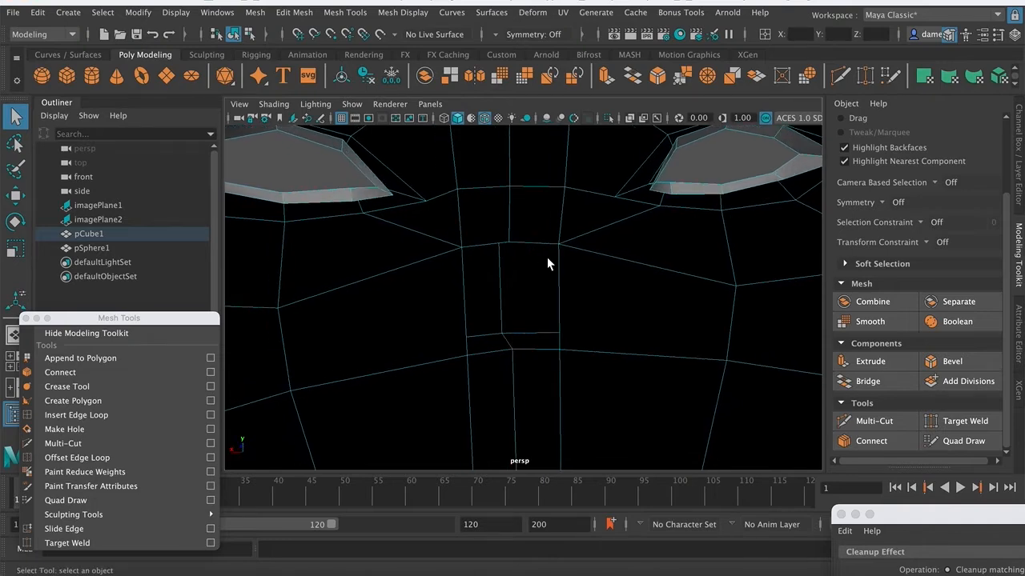
pyautogui.keyDown('alt'); pyautogui.moveTo(564, 238); pyautogui.dragTo(419, 237, button='right'); pyautogui.keyUp('alt')
pyautogui.moveTo(418, 237)
pyautogui.keyDown('alt'); pyautogui.mouseDown()
pyautogui.moveTo(357, 240)
pyautogui.moveTo(606, 213)
pyautogui.moveTo(614, 242)
pyautogui.moveTo(480, 316)
pyautogui.moveTo(554, 356)
pyautogui.moveTo(509, 318)
pyautogui.mouseUp(); pyautogui.keyUp('alt')
# - In the top view, select all the head's faces left of the centre line and delete them, leaving half a head
pyautogui.press('space')
pyautogui.press('space')
pyautogui.press('f')
pyautogui.keyDown('alt'); pyautogui.moveTo(434, 271); pyautogui.dragTo(275, 290, button='right'); pyautogui.keyUp('alt')
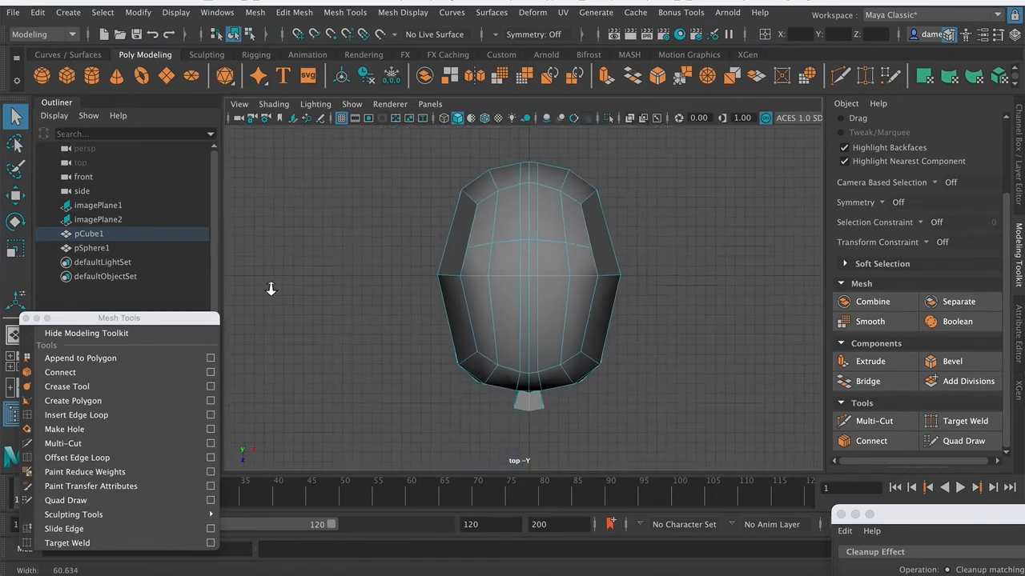
pyautogui.moveTo(475, 201); pyautogui.dragTo(480, 248, button='right')
pyautogui.moveTo(401, 151); pyautogui.dragTo(524, 473)
pyautogui.press('Delete')
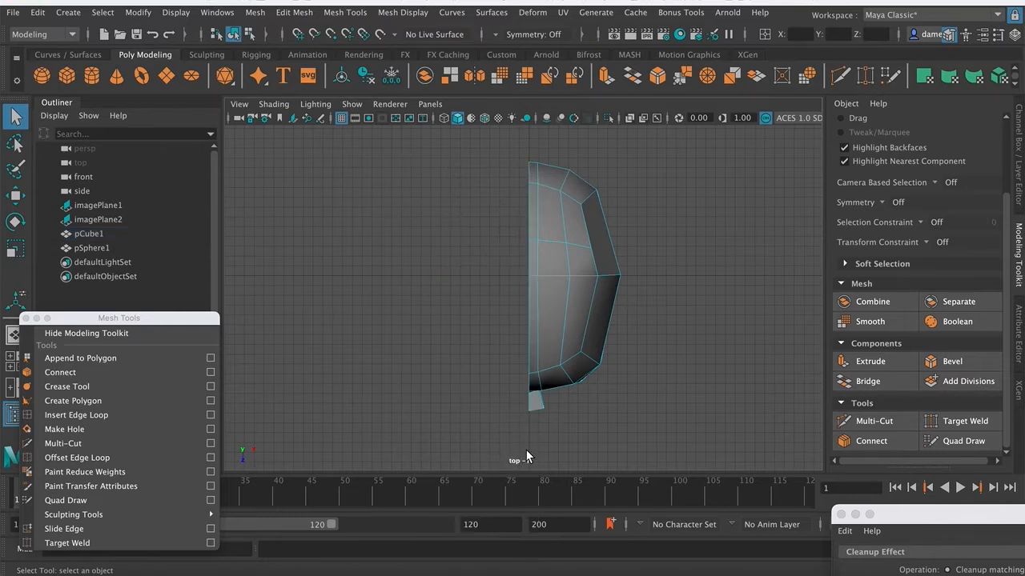
# - Return to the perspective view and object mode, and inspect the half head's side
pyautogui.press('space')
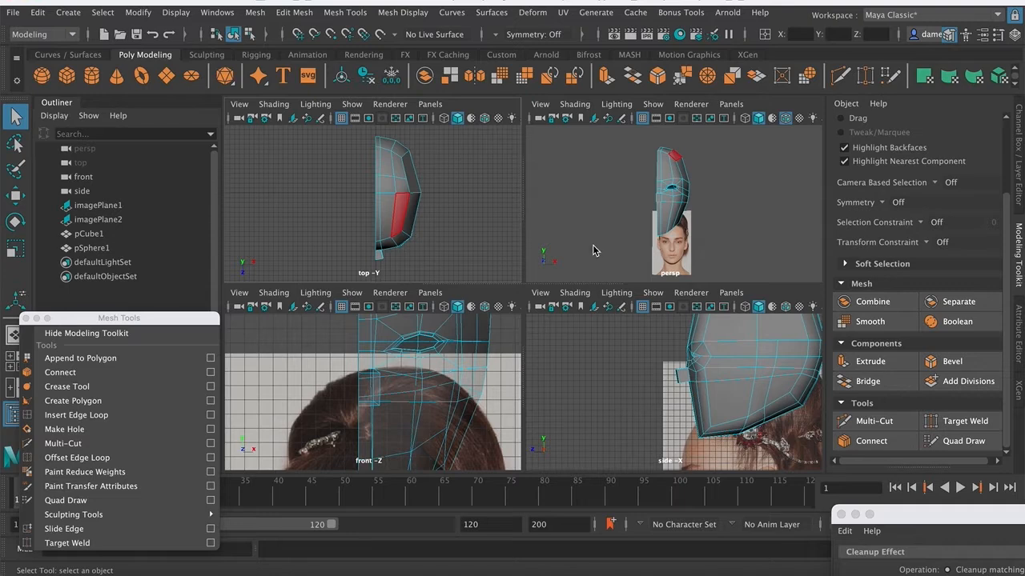
pyautogui.press('space')
pyautogui.keyDown('alt'); pyautogui.moveTo(688, 211); pyautogui.dragTo(603, 235); pyautogui.keyUp('alt')
pyautogui.moveTo(559, 183); pyautogui.dragTo(612, 165, button='right')
pyautogui.keyDown('alt'); pyautogui.moveTo(613, 215); pyautogui.dragTo(508, 248); pyautogui.keyUp('alt')
pyautogui.keyDown('alt'); pyautogui.moveTo(508, 248); pyautogui.dragTo(562, 257, button='right'); pyautogui.keyUp('alt')
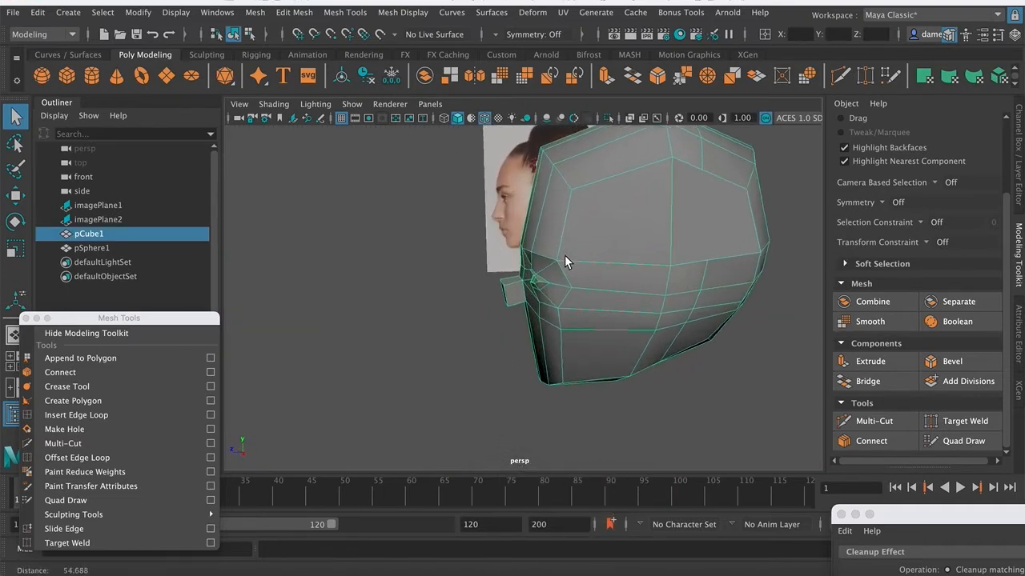
pyautogui.keyDown('alt'); pyautogui.moveTo(563, 257); pyautogui.dragTo(469, 274); pyautogui.keyUp('alt')
pyautogui.keyDown('alt'); pyautogui.moveTo(565, 267); pyautogui.dragTo(503, 302); pyautogui.keyUp('alt')
pyautogui.keyDown('alt'); pyautogui.moveTo(503, 302); pyautogui.dragTo(515, 293, button='right'); pyautogui.keyUp('alt')
# - Try to move the mid-edge vertex on the upper edge of the head's rear side panel, and undo the move
pyautogui.moveTo(462, 260); pyautogui.dragTo(394, 202, button='right')
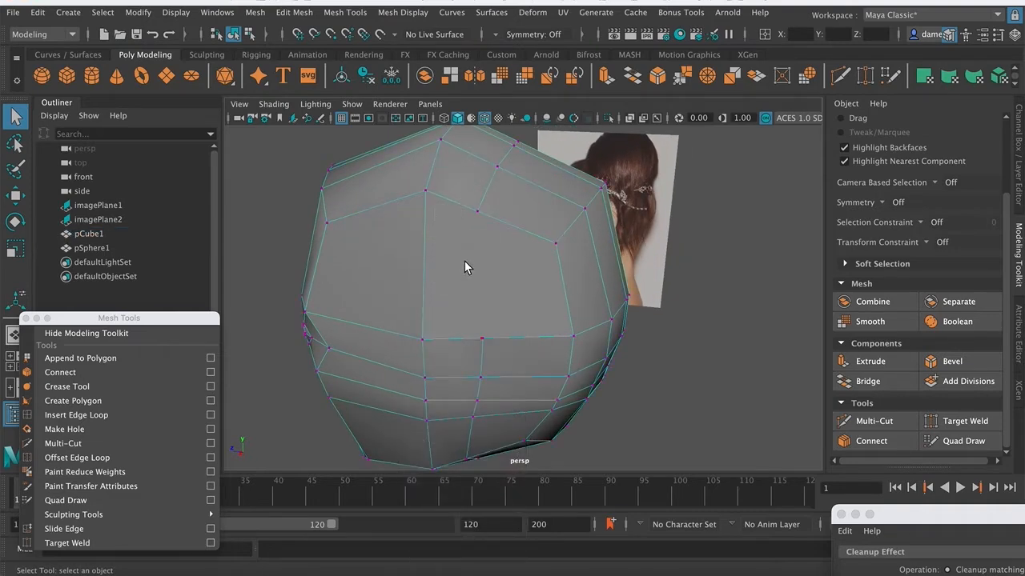
pyautogui.keyDown('alt'); pyautogui.moveTo(464, 261); pyautogui.dragTo(462, 248); pyautogui.keyUp('alt')
pyautogui.keyDown('alt'); pyautogui.moveTo(401, 208); pyautogui.dragTo(464, 279); pyautogui.keyUp('alt')
pyautogui.keyDown('alt'); pyautogui.moveTo(464, 280); pyautogui.dragTo(465, 281, button='right'); pyautogui.keyUp('alt')
pyautogui.keyDown('alt'); pyautogui.moveTo(465, 281); pyautogui.dragTo(449, 264); pyautogui.keyUp('alt')
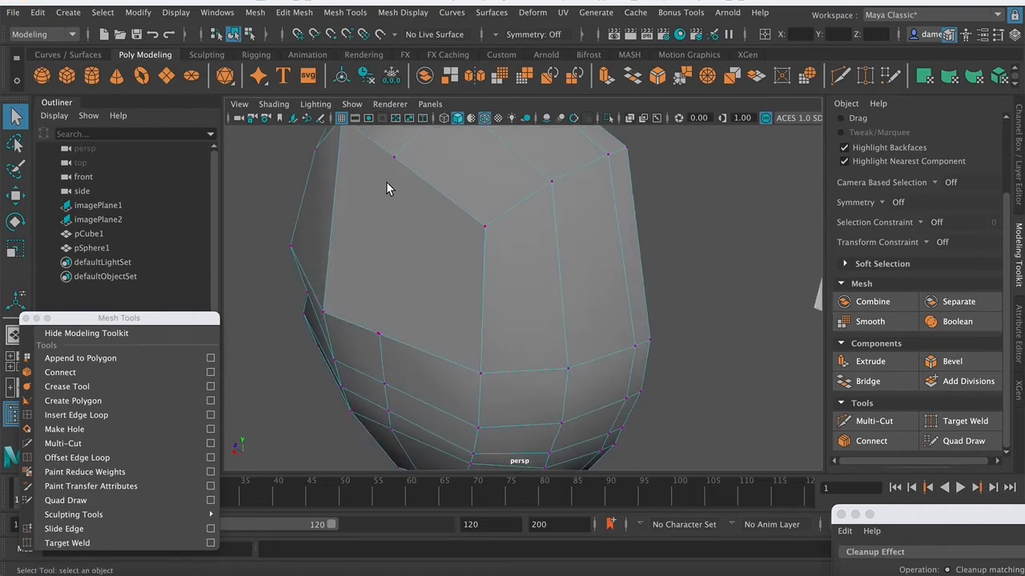
pyautogui.click(393, 157)
pyautogui.press('w')
pyautogui.keyDown('alt'); pyautogui.moveTo(403, 199); pyautogui.dragTo(390, 261); pyautogui.keyUp('alt')
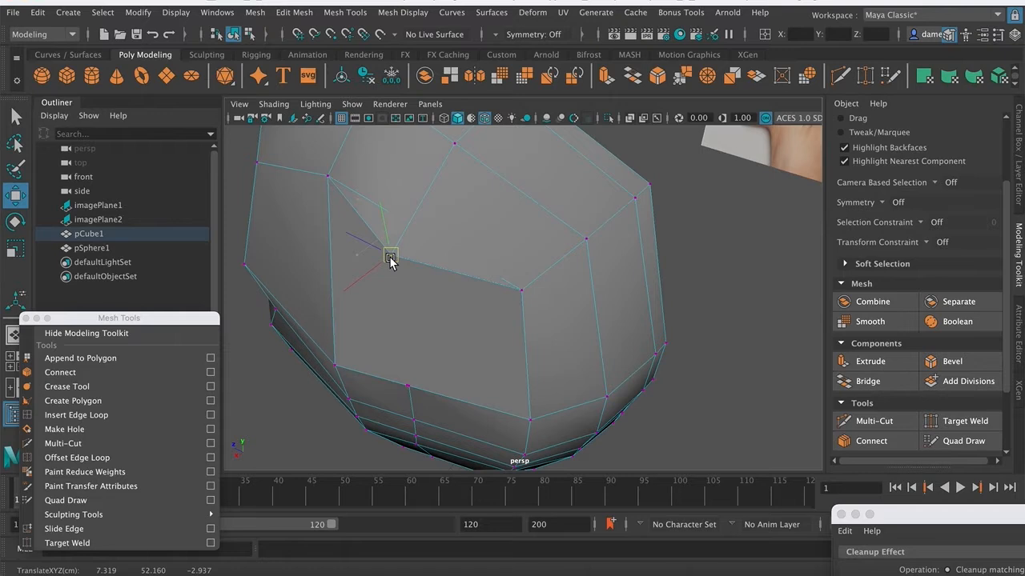
pyautogui.hotkey('ctrl', 'z')
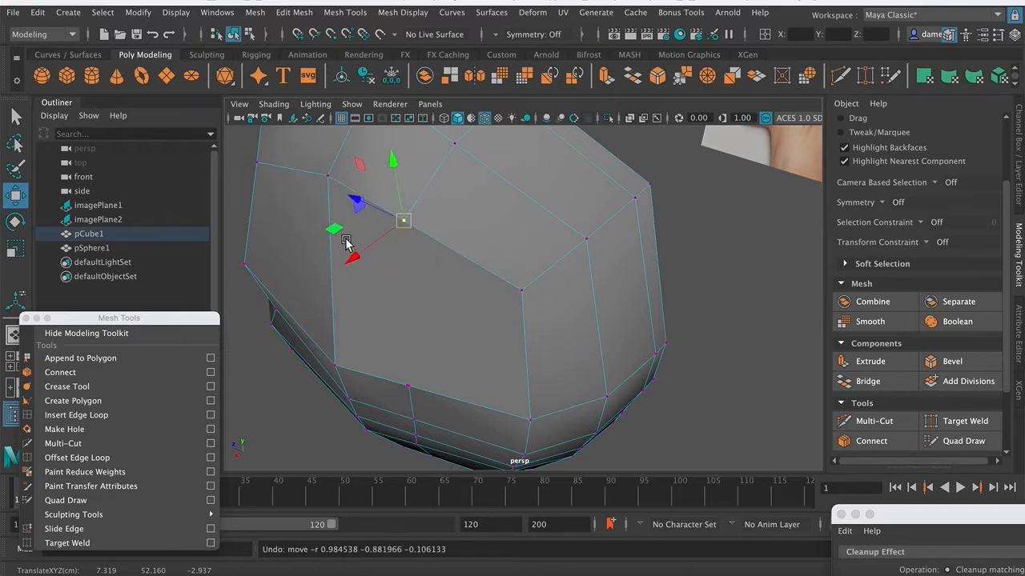
# - Select the large front face on the side of the head and extrude it in place without any offset
pyautogui.keyDown('alt'); pyautogui.moveTo(362, 256); pyautogui.dragTo(448, 245); pyautogui.keyUp('alt')
pyautogui.press('q')
pyautogui.moveTo(466, 201); pyautogui.dragTo(474, 246, button='right')
pyautogui.click(373, 315)
pyautogui.keyDown('alt'); pyautogui.moveTo(373, 315); pyautogui.dragTo(415, 321); pyautogui.keyUp('alt')
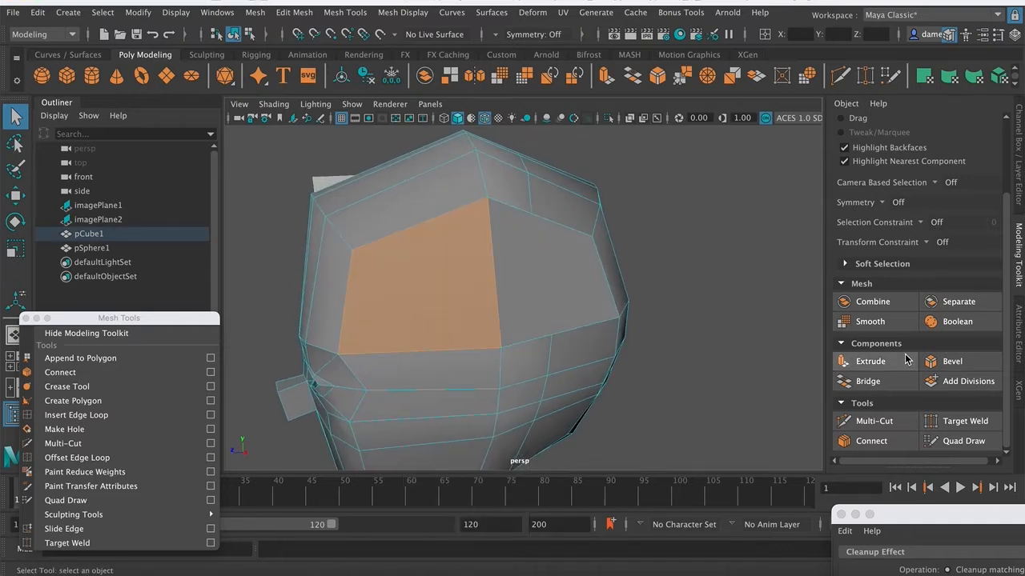
pyautogui.click(871, 362)
pyautogui.press('q')
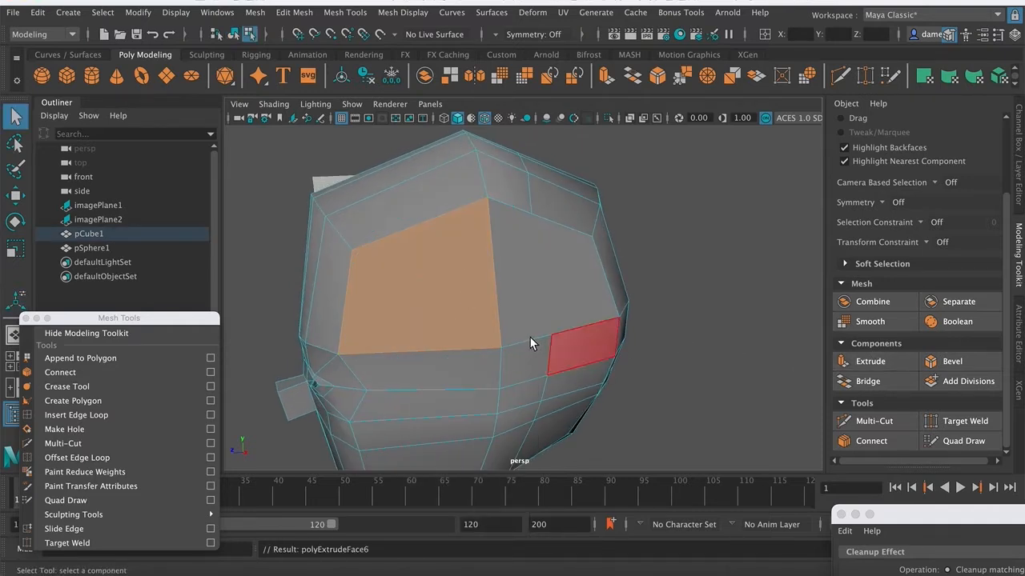
pyautogui.keyDown('alt'); pyautogui.moveTo(530, 336); pyautogui.dragTo(538, 317); pyautogui.keyUp('alt')
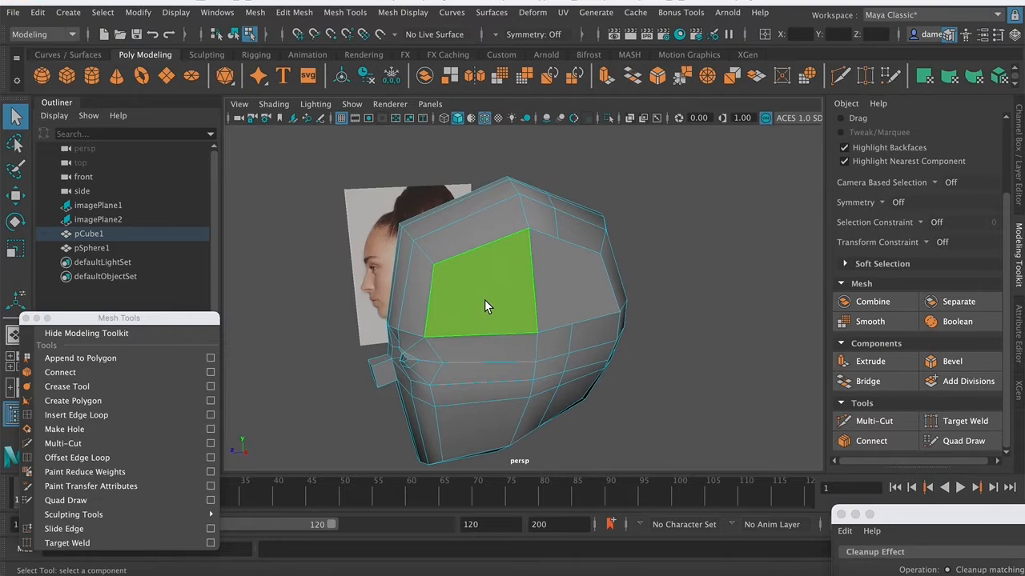
pyautogui.keyDown('alt'); pyautogui.moveTo(504, 302); pyautogui.dragTo(507, 302); pyautogui.keyUp('alt')
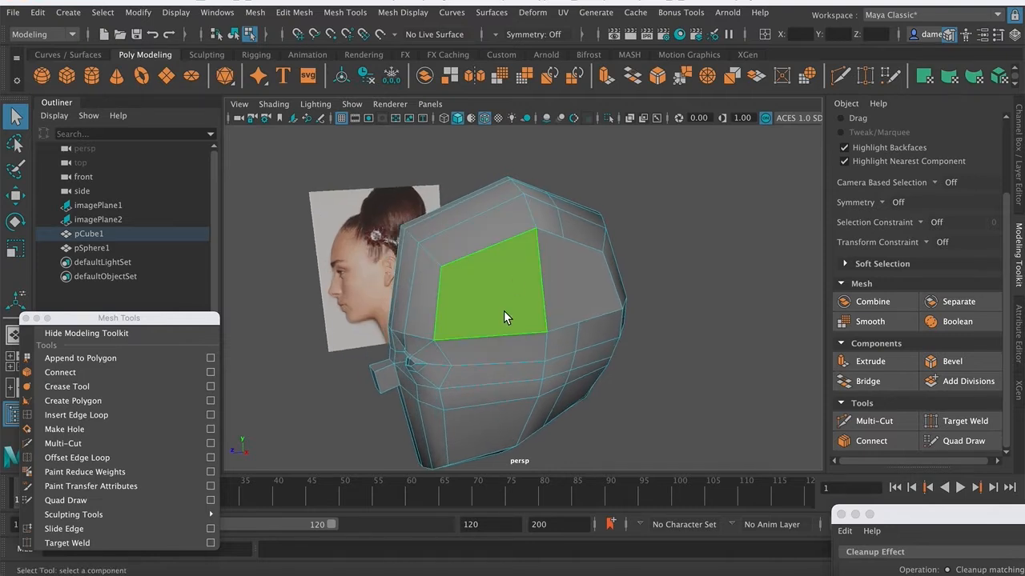
# - Switch to vertex selection and try to move the upper front corner vertex of the extruded side face
pyautogui.moveTo(471, 275); pyautogui.dragTo(398, 204, button='right')
pyautogui.keyDown('alt'); pyautogui.moveTo(456, 256); pyautogui.dragTo(554, 261, button='middle'); pyautogui.keyUp('alt')
pyautogui.keyDown('alt'); pyautogui.moveTo(554, 261); pyautogui.dragTo(755, 297, button='right'); pyautogui.keyUp('alt')
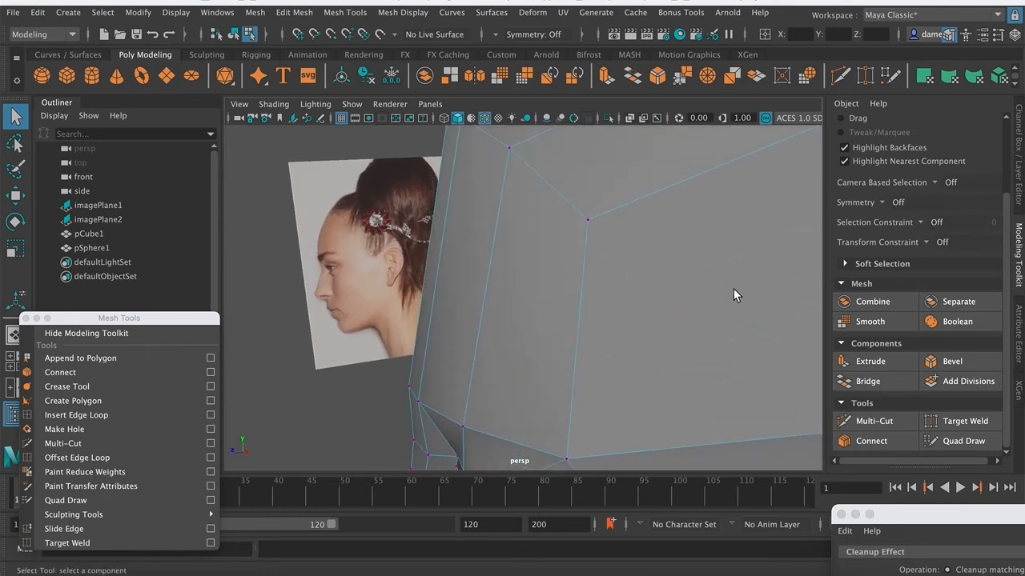
pyautogui.click(589, 227)
pyautogui.keyDown('alt'); pyautogui.moveTo(591, 225); pyautogui.dragTo(527, 260, button='right'); pyautogui.keyUp('alt')
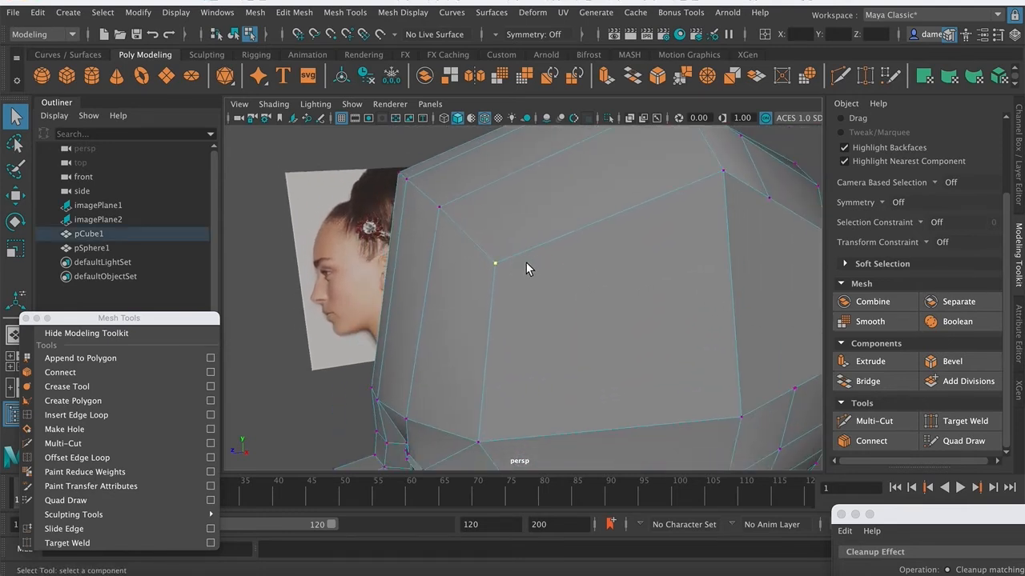
pyautogui.press('w')
pyautogui.moveTo(504, 264); pyautogui.dragTo(510, 301)
pyautogui.press('q')
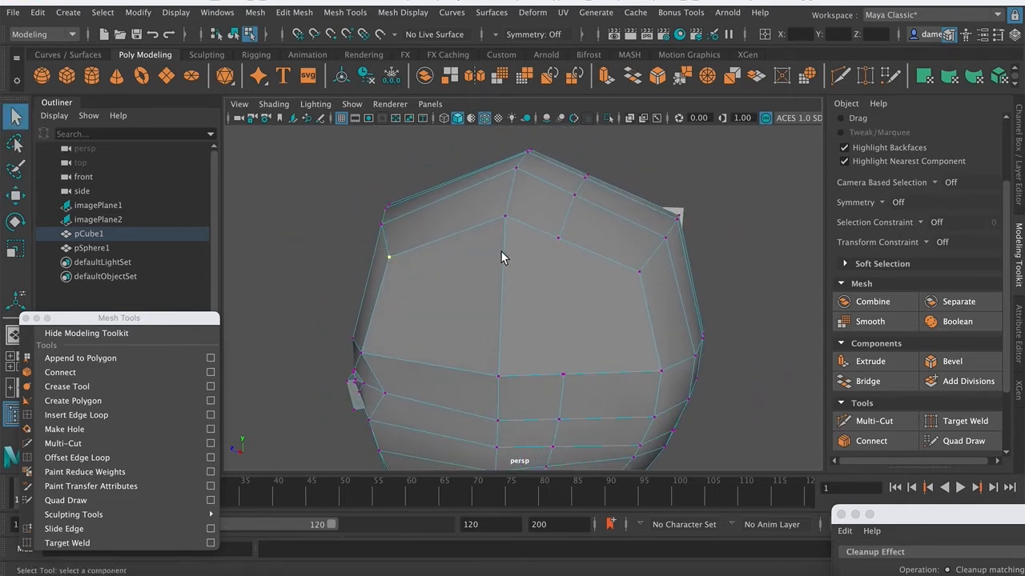
# - Return to object mode and apply a mesh cleanup that tessellates faces with more than 4 sides on the selected half head
pyautogui.keyDown('alt'); pyautogui.moveTo(524, 236); pyautogui.dragTo(555, 285); pyautogui.keyUp('alt')
pyautogui.moveTo(482, 201); pyautogui.dragTo(585, 168, button='right')
pyautogui.keyDown('alt'); pyautogui.moveTo(584, 220); pyautogui.dragTo(472, 234, button='right'); pyautogui.keyUp('alt')
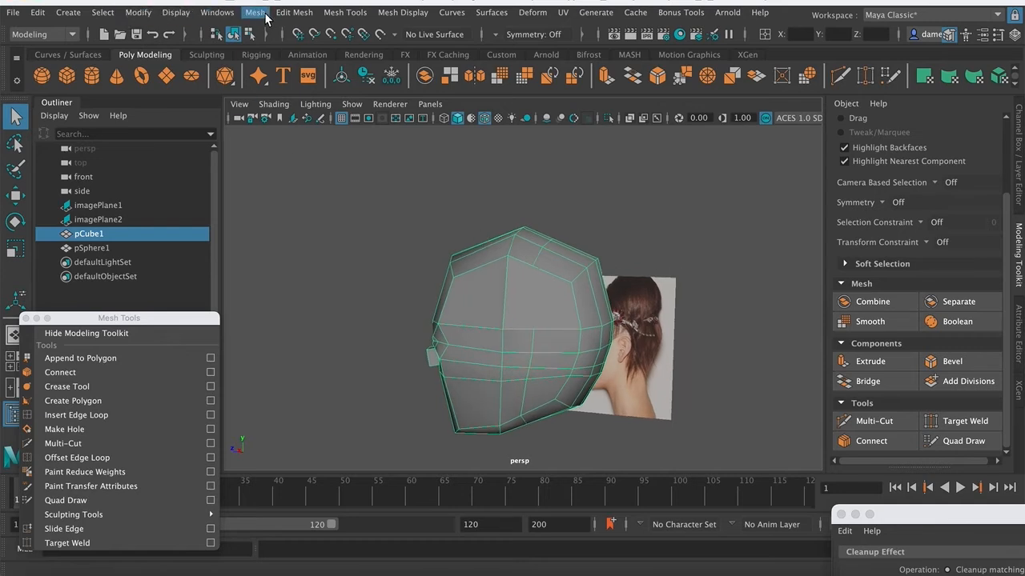
pyautogui.click(254, 13)
pyautogui.click(389, 322)
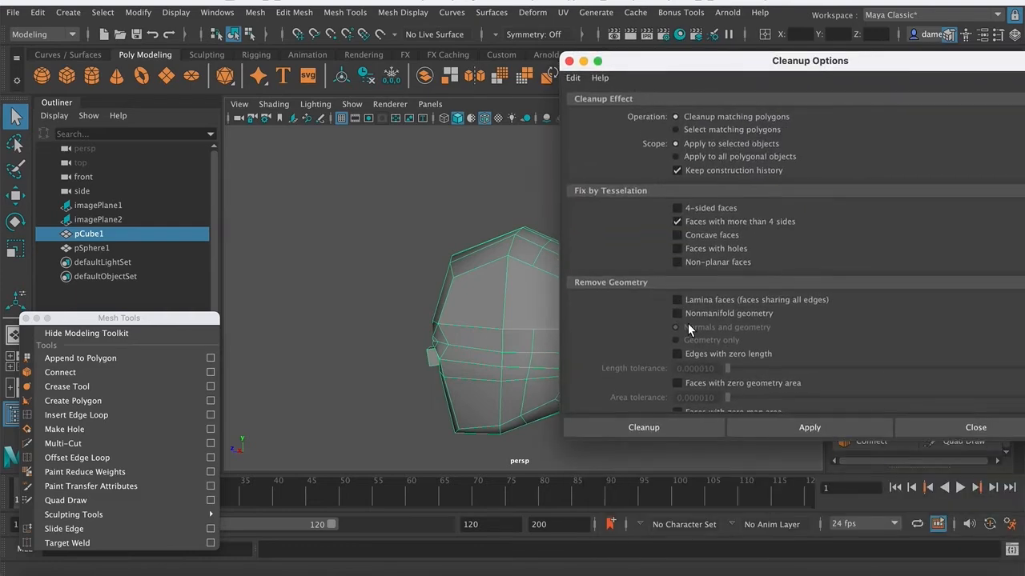
pyautogui.click(810, 424)
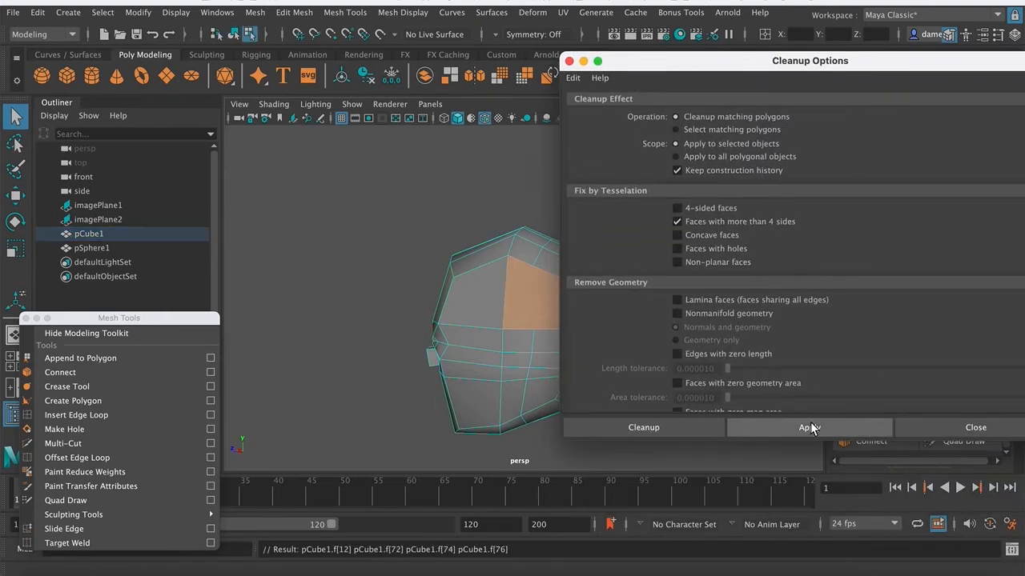
# - Examine the tessellated rear side panel and the extruded front side face beside it, keeping the cleanup options within reach
pyautogui.moveTo(649, 61); pyautogui.dragTo(967, 213)
pyautogui.press('f')
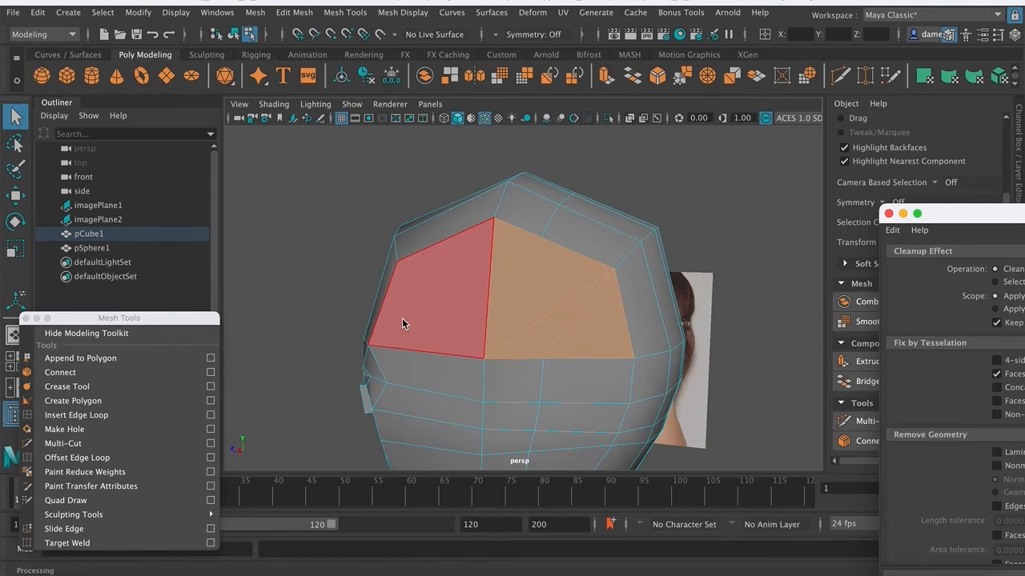
pyautogui.keyDown('alt'); pyautogui.moveTo(474, 278); pyautogui.dragTo(452, 337); pyautogui.keyUp('alt')
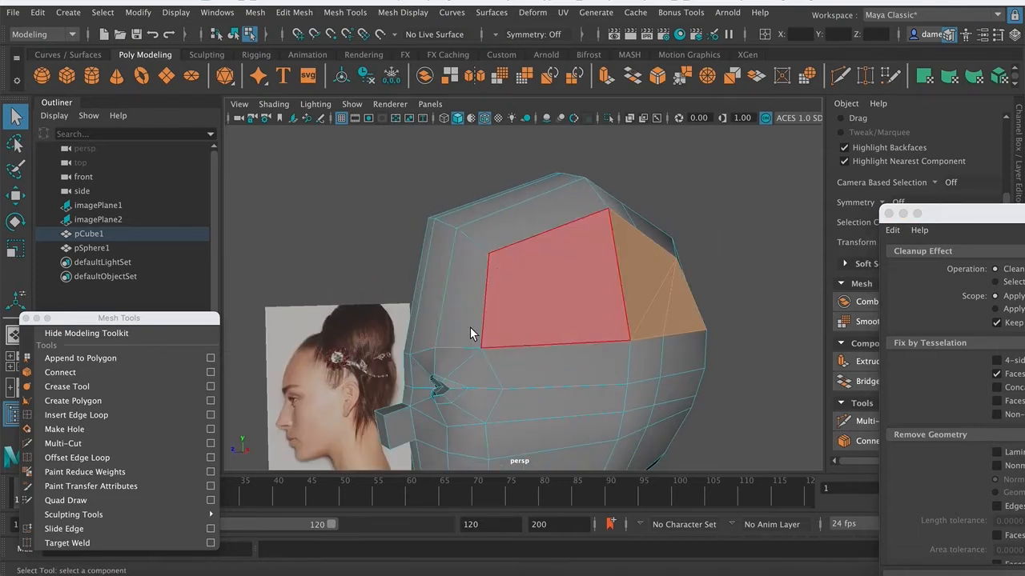
pyautogui.keyDown('alt'); pyautogui.moveTo(510, 320); pyautogui.dragTo(544, 297); pyautogui.keyUp('alt')
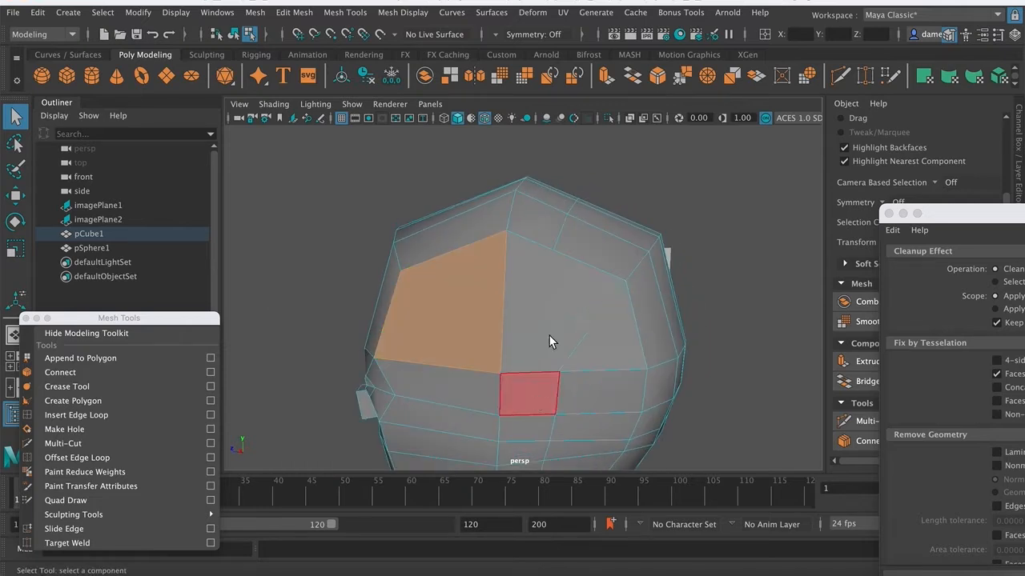
pyautogui.keyDown('alt'); pyautogui.moveTo(578, 370); pyautogui.dragTo(549, 320); pyautogui.keyUp('alt')
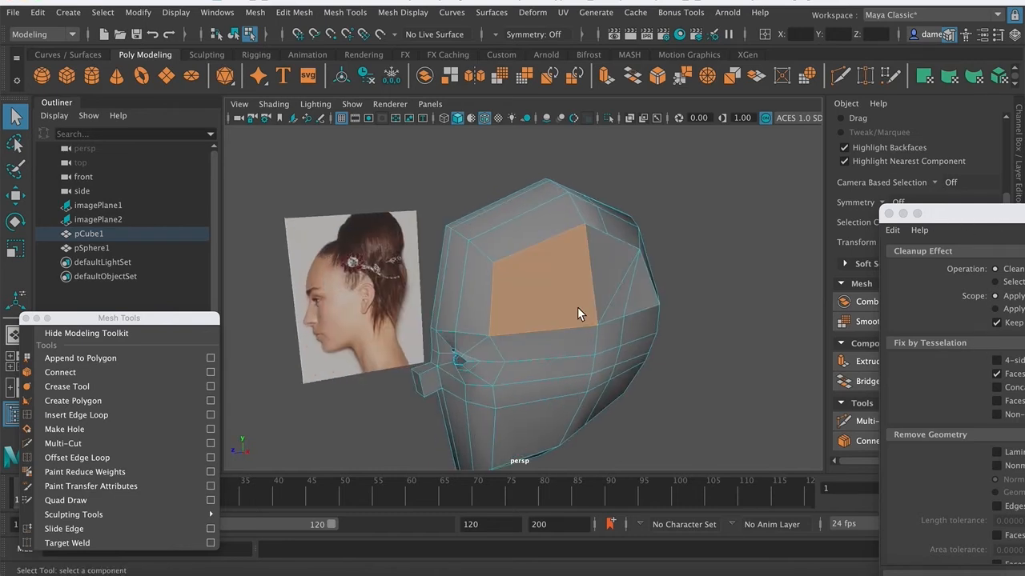
pyautogui.moveTo(950, 219); pyautogui.dragTo(863, 158)
pyautogui.moveTo(575, 236)
pyautogui.keyDown('alt'); pyautogui.mouseDown()
pyautogui.moveTo(537, 196)
pyautogui.moveTo(559, 226)
pyautogui.mouseUp(); pyautogui.keyUp('alt')
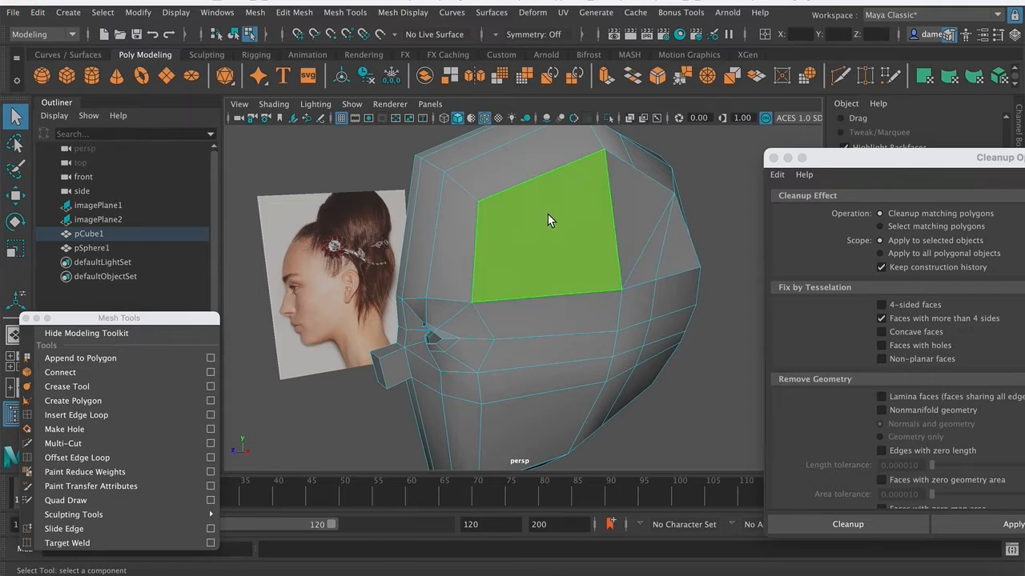
pyautogui.keyDown('alt'); pyautogui.moveTo(548, 213); pyautogui.dragTo(529, 288, button='middle'); pyautogui.keyUp('alt')
pyautogui.scroll(5, 523, 254)
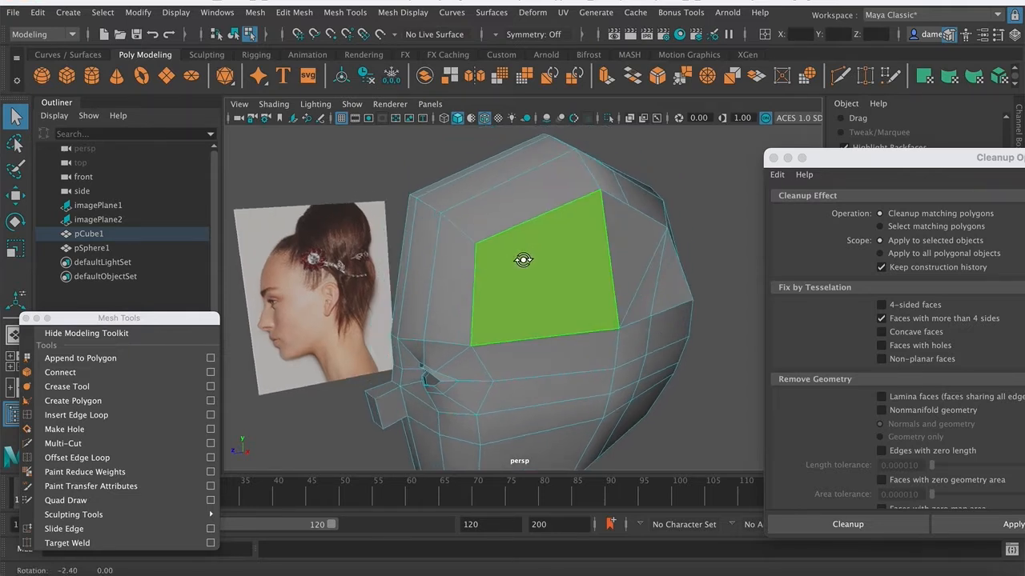
pyautogui.keyDown('alt'); pyautogui.moveTo(532, 271); pyautogui.dragTo(503, 270, button='right'); pyautogui.keyUp('alt')
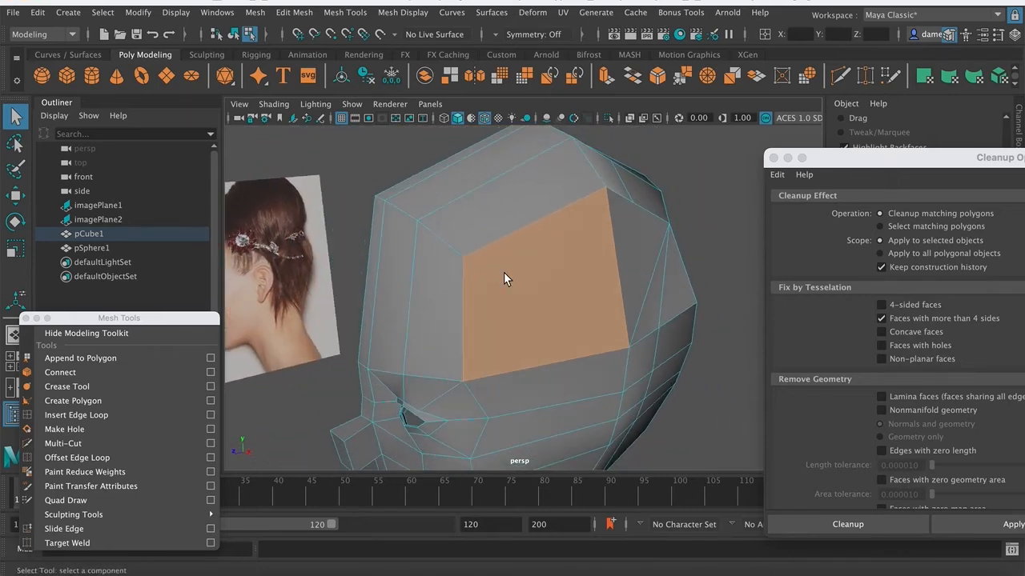
# - Close the cleanup options, switch to vertex selection, and check the half head in smooth preview before restoring the unsmoothed display
pyautogui.keyDown('alt'); pyautogui.moveTo(521, 291); pyautogui.dragTo(584, 293); pyautogui.keyUp('alt')
pyautogui.moveTo(442, 202); pyautogui.dragTo(373, 203, button='right')
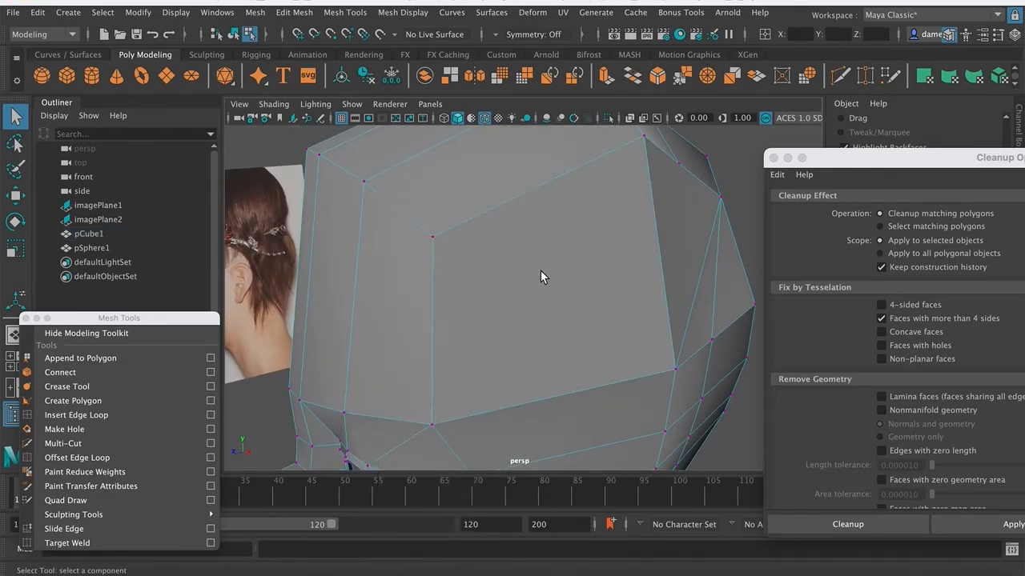
pyautogui.click(773, 162)
pyautogui.keyDown('alt'); pyautogui.moveTo(593, 225); pyautogui.dragTo(480, 268); pyautogui.keyUp('alt')
pyautogui.press('3')
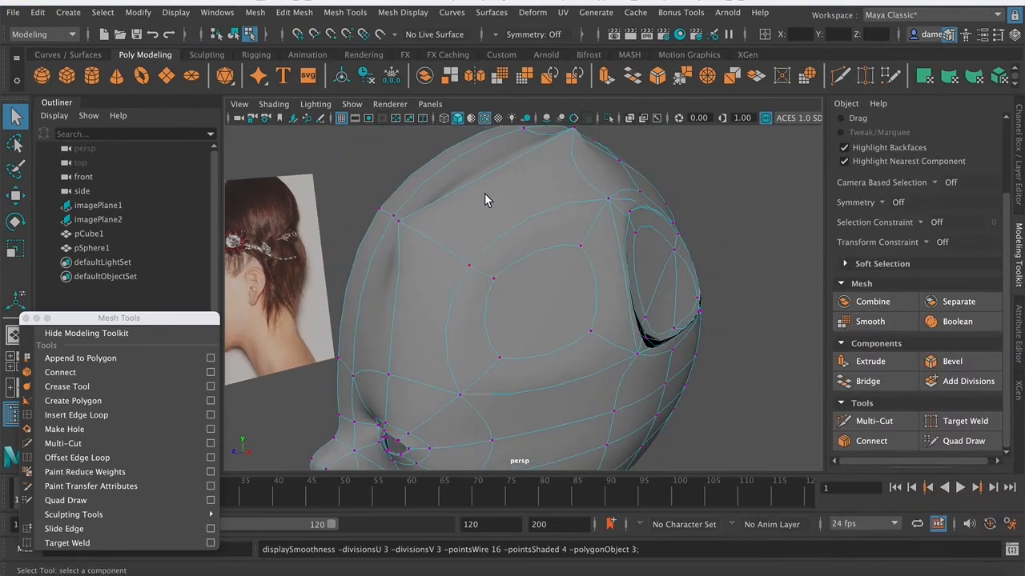
pyautogui.press('1')
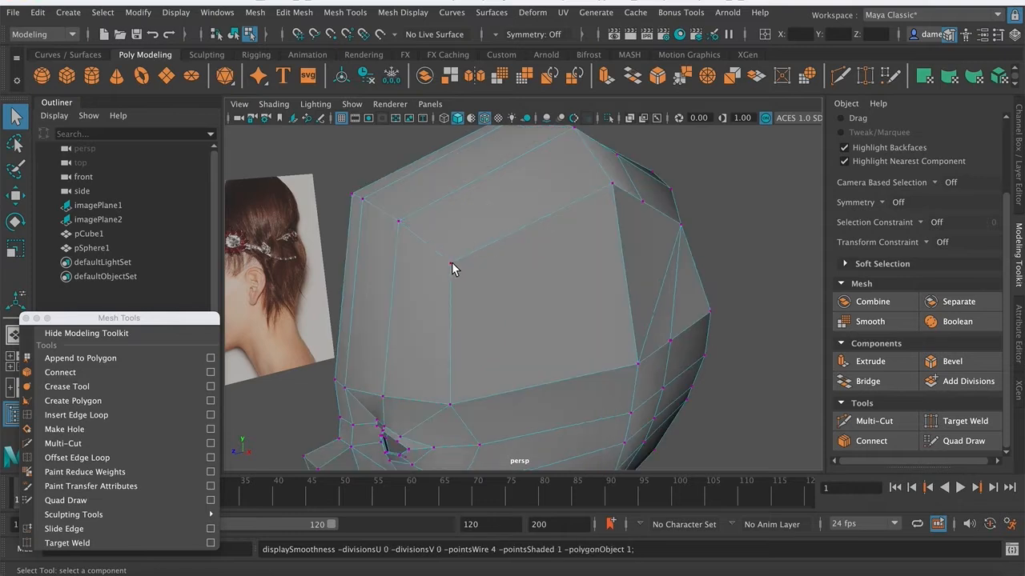
# - Try to move the upper front corner vertex of the large side face, and undo the move
pyautogui.click(452, 264)
pyautogui.moveTo(485, 282)
pyautogui.keyDown('alt'); pyautogui.mouseDown()
pyautogui.moveTo(469, 279)
pyautogui.moveTo(505, 283)
pyautogui.moveTo(469, 277)
pyautogui.moveTo(520, 291)
pyautogui.moveTo(481, 277)
pyautogui.mouseUp(); pyautogui.keyUp('alt')
pyautogui.press('w')
pyautogui.press('super+z')
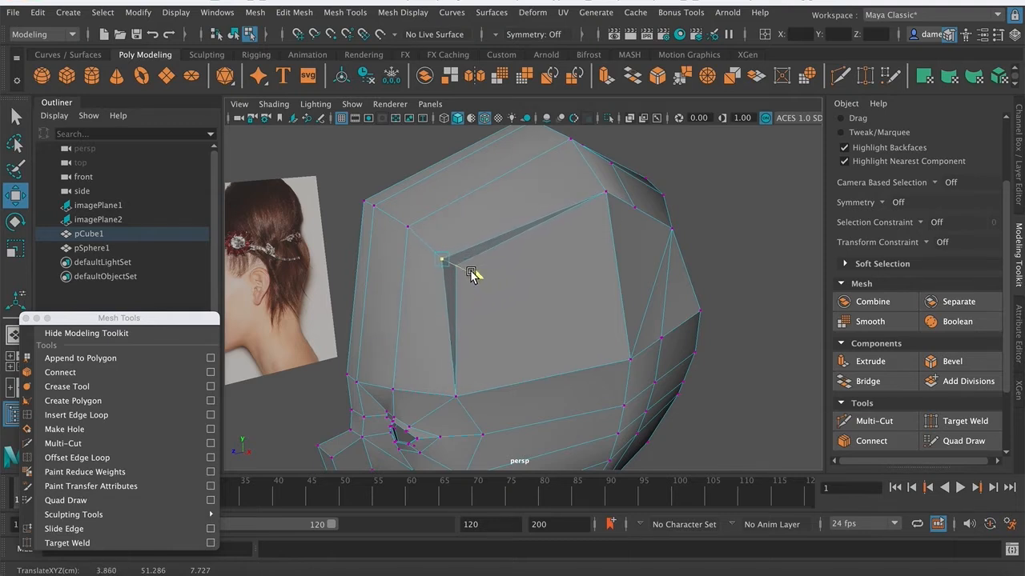
pyautogui.moveTo(471, 274); pyautogui.dragTo(498, 273)
pyautogui.scroll(6, 528, 276)
pyautogui.scroll(-6, 547, 284)
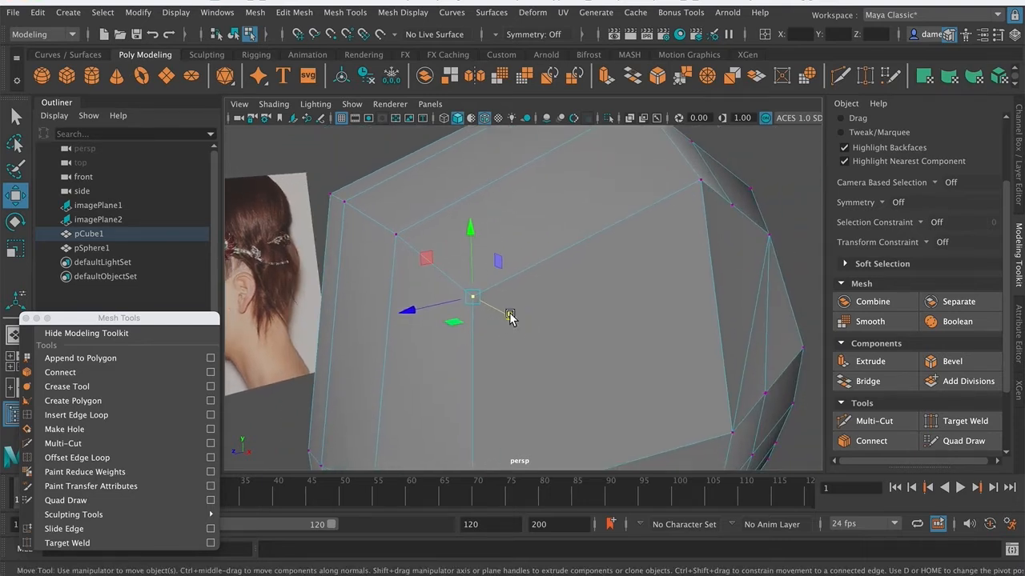
# - Switch to face selection and pull the large front side face outward from the head
pyautogui.press('q')
pyautogui.moveTo(544, 200); pyautogui.dragTo(544, 238, button='right')
pyautogui.click(623, 335)
pyautogui.scroll(-5, 616, 336)
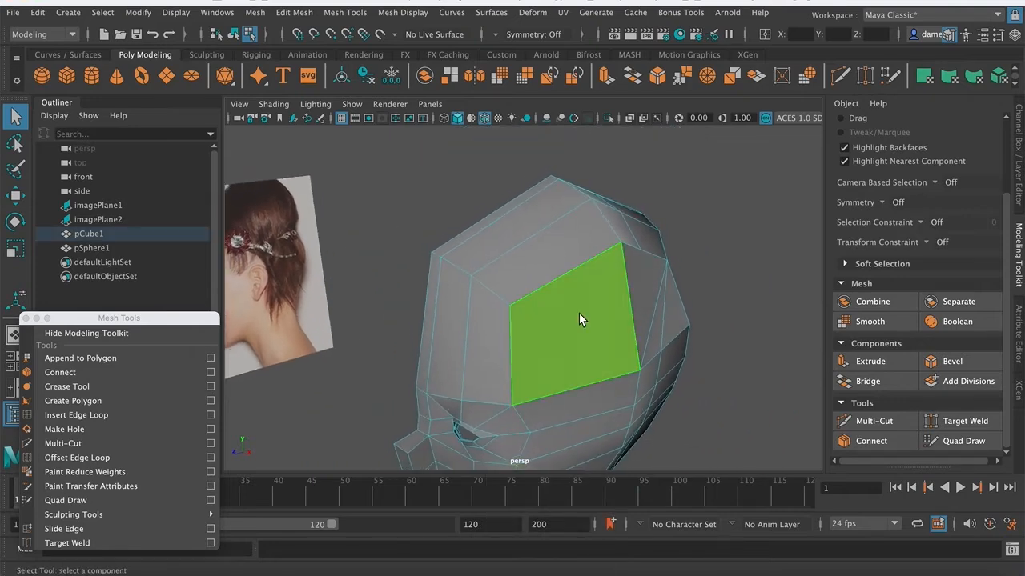
pyautogui.press('w')
pyautogui.keyDown('shift'); pyautogui.moveTo(619, 351); pyautogui.dragTo(622, 272); pyautogui.keyUp('shift')
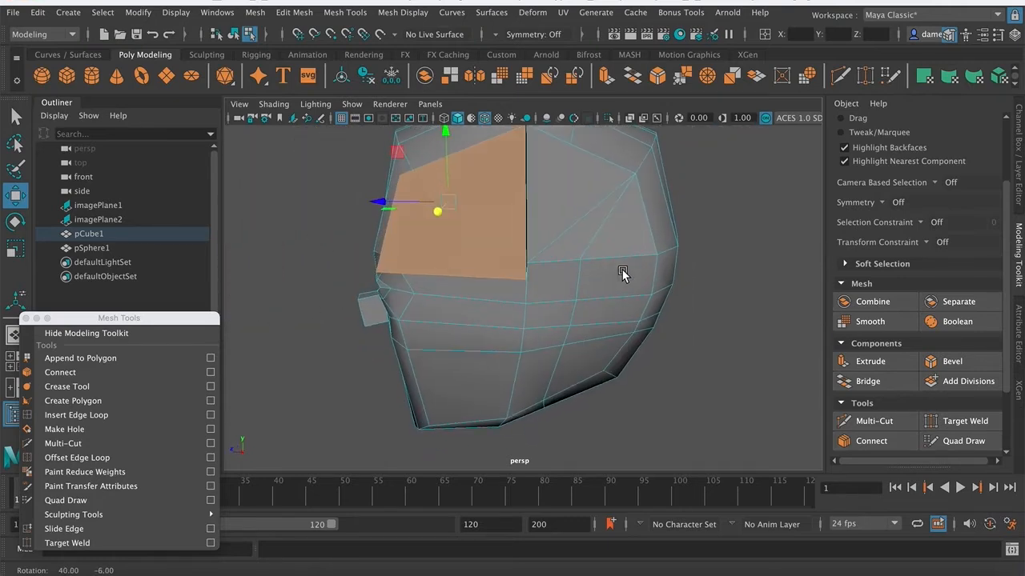
pyautogui.keyDown('alt'); pyautogui.moveTo(562, 219); pyautogui.dragTo(567, 264, button='middle'); pyautogui.keyUp('alt')
pyautogui.keyDown('alt'); pyautogui.moveTo(567, 264); pyautogui.dragTo(613, 280); pyautogui.keyUp('alt')
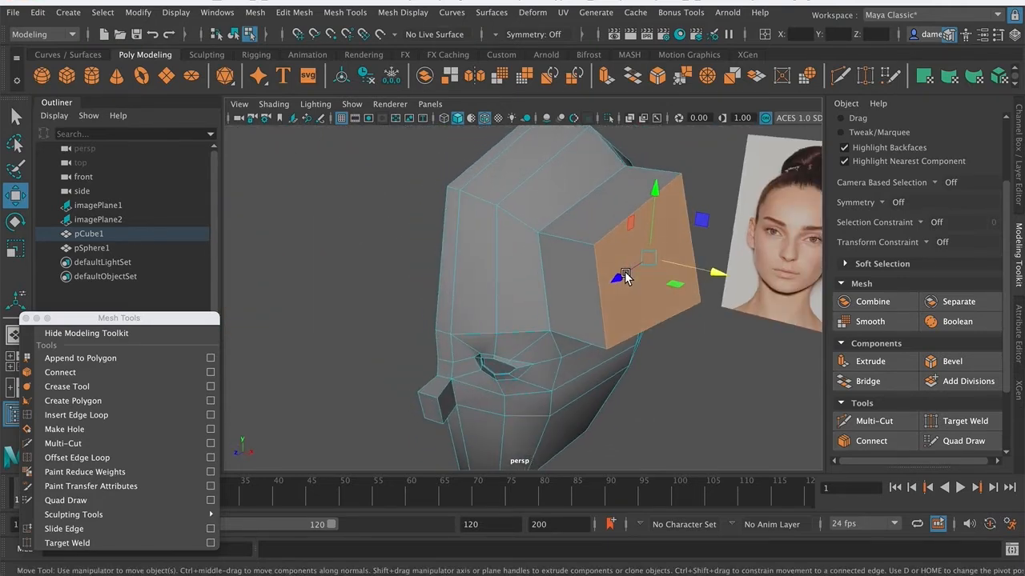
pyautogui.keyDown('alt'); pyautogui.moveTo(613, 280); pyautogui.dragTo(619, 293, button='middle'); pyautogui.keyUp('alt')
pyautogui.moveTo(619, 293)
pyautogui.keyDown('alt'); pyautogui.mouseDown()
pyautogui.moveTo(506, 282)
pyautogui.moveTo(602, 282)
pyautogui.moveTo(620, 294)
pyautogui.mouseUp(); pyautogui.keyUp('alt')
pyautogui.hotkey('ctrl', 'z')
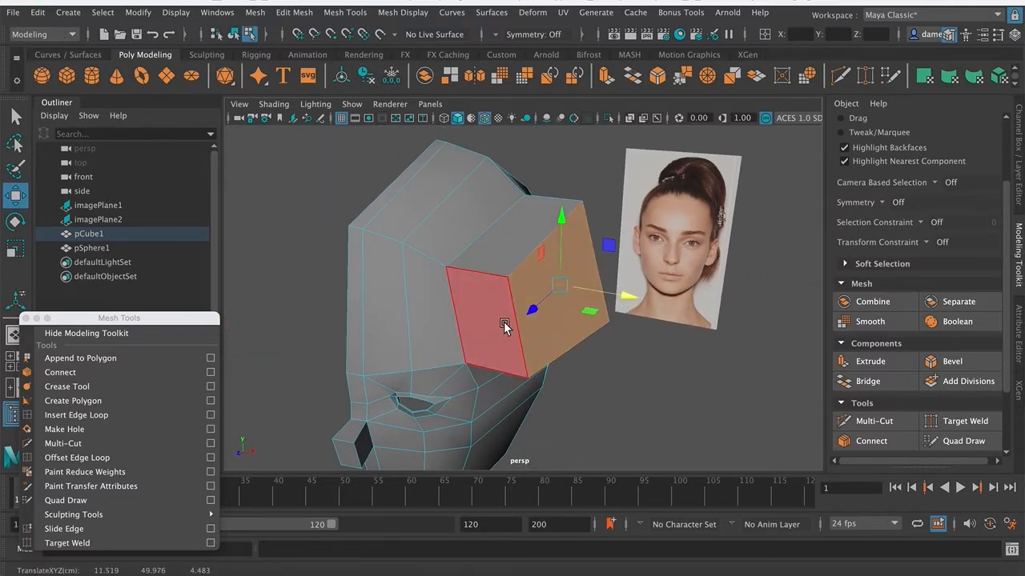
# - Switch to edge selection and try deleting the outer edges of the pulled-out block on the head's side
pyautogui.keyDown('alt'); pyautogui.moveTo(560, 329); pyautogui.dragTo(535, 295); pyautogui.keyUp('alt')
pyautogui.press('q')
pyautogui.click(534, 294)
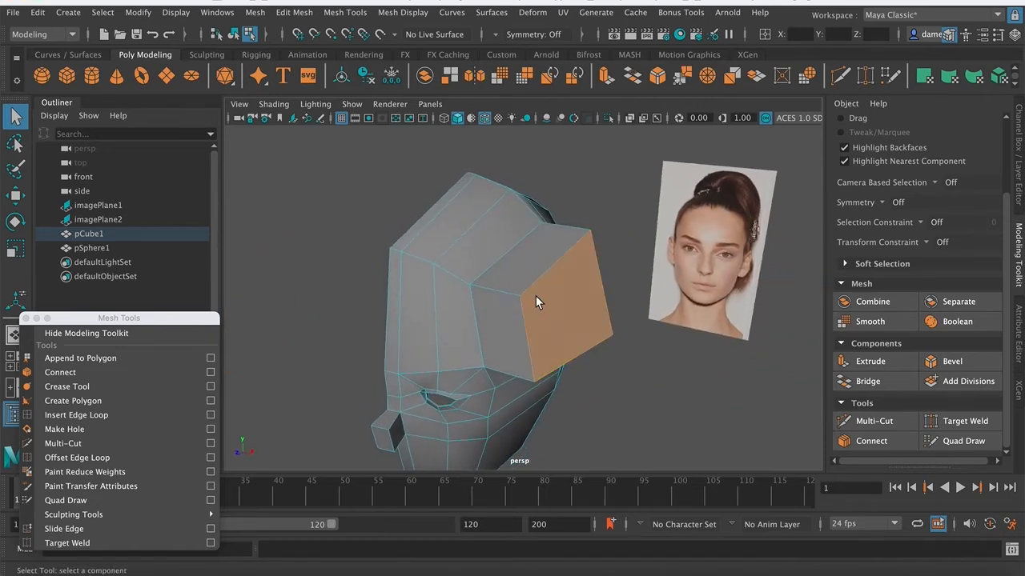
pyautogui.keyDown('alt'); pyautogui.moveTo(512, 333); pyautogui.dragTo(535, 295); pyautogui.keyUp('alt')
pyautogui.moveTo(520, 263); pyautogui.dragTo(522, 164, button='right')
pyautogui.click(547, 258)
pyautogui.keyDown('alt'); pyautogui.moveTo(547, 258); pyautogui.dragTo(470, 309); pyautogui.keyUp('alt')
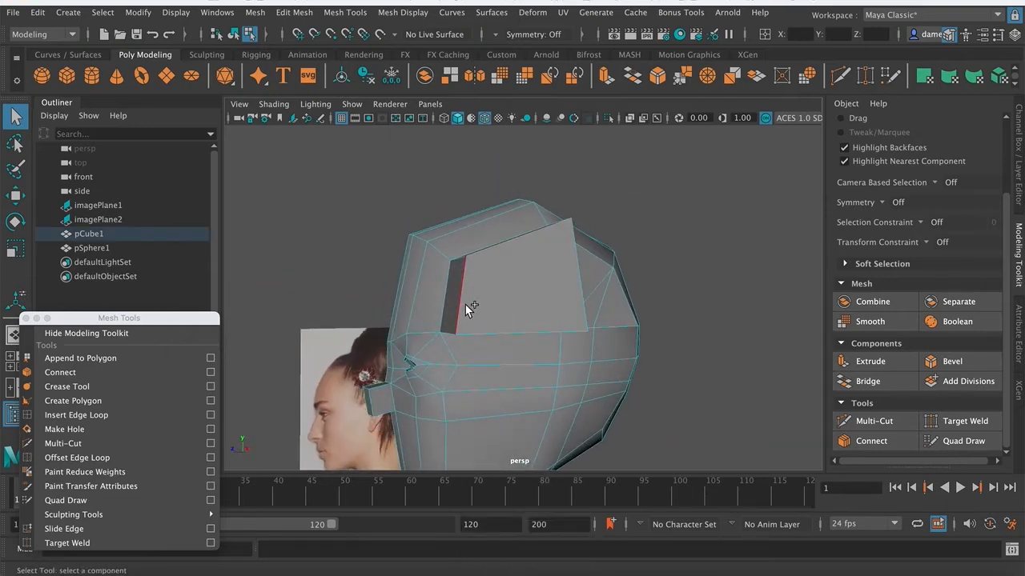
pyautogui.keyDown('alt'); pyautogui.moveTo(656, 333); pyautogui.dragTo(497, 285); pyautogui.keyUp('alt')
pyautogui.keyDown('shift'); pyautogui.click(496, 313); pyautogui.keyUp('shift')
pyautogui.press('Delete')
# - Try moving the upper front and upper rear corner vertices of the large side face, undoing each move
pyautogui.moveTo(498, 285); pyautogui.dragTo(488, 296, button='right')
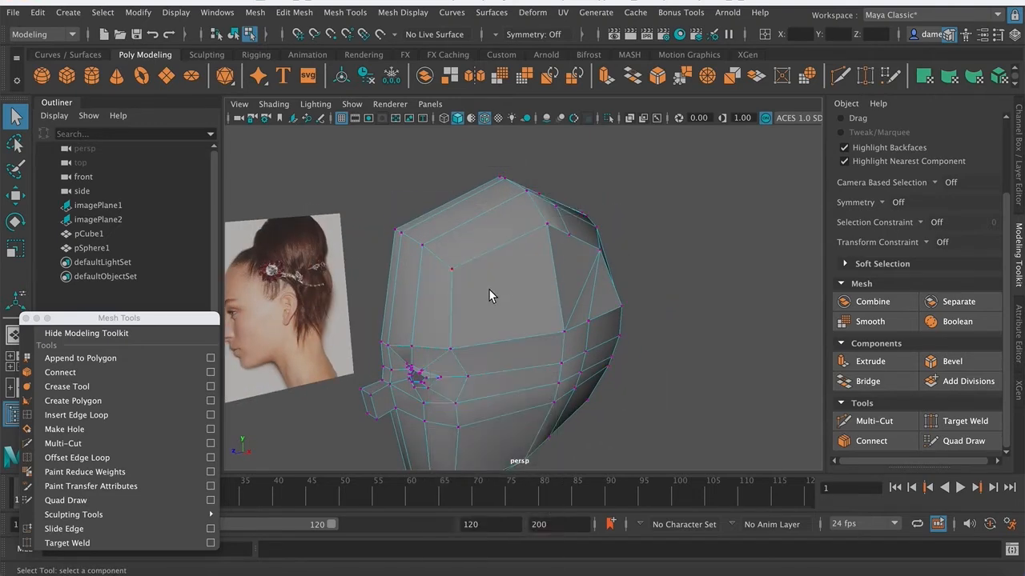
pyautogui.keyDown('alt'); pyautogui.moveTo(490, 321); pyautogui.dragTo(471, 297); pyautogui.keyUp('alt')
pyautogui.keyDown('alt'); pyautogui.moveTo(475, 337); pyautogui.dragTo(555, 313); pyautogui.keyUp('alt')
pyautogui.click(470, 271)
pyautogui.keyDown('alt'); pyautogui.moveTo(470, 271); pyautogui.dragTo(512, 320); pyautogui.keyUp('alt')
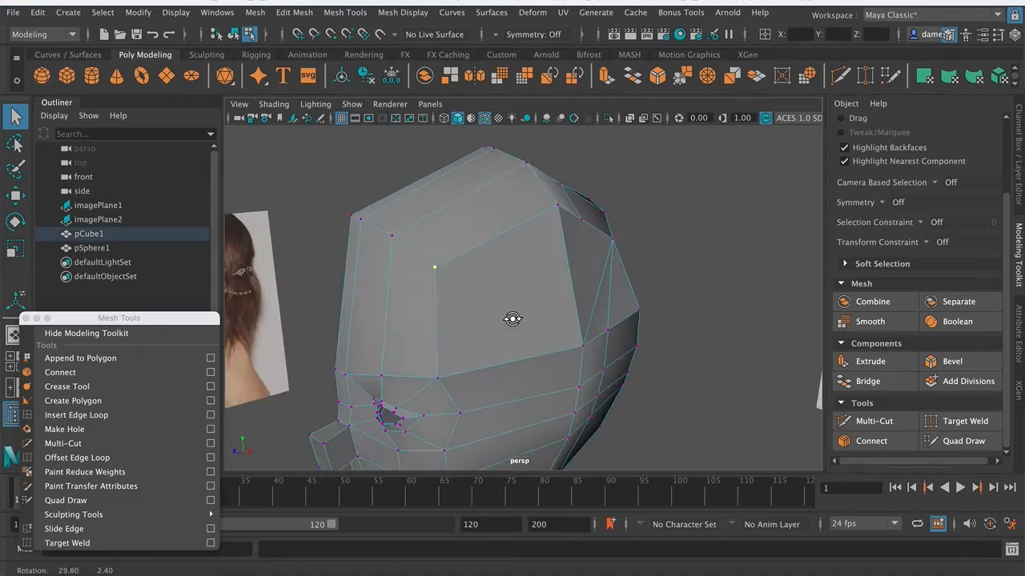
pyautogui.press('w')
pyautogui.moveTo(433, 265)
pyautogui.mouseDown()
pyautogui.moveTo(436, 254)
pyautogui.moveTo(451, 259)
pyautogui.mouseUp()
pyautogui.press('super+z')
pyautogui.click(558, 205)
pyautogui.keyDown('alt'); pyautogui.moveTo(569, 274); pyautogui.dragTo(563, 217); pyautogui.keyUp('alt')
pyautogui.click(524, 232)
pyautogui.press('super+z')
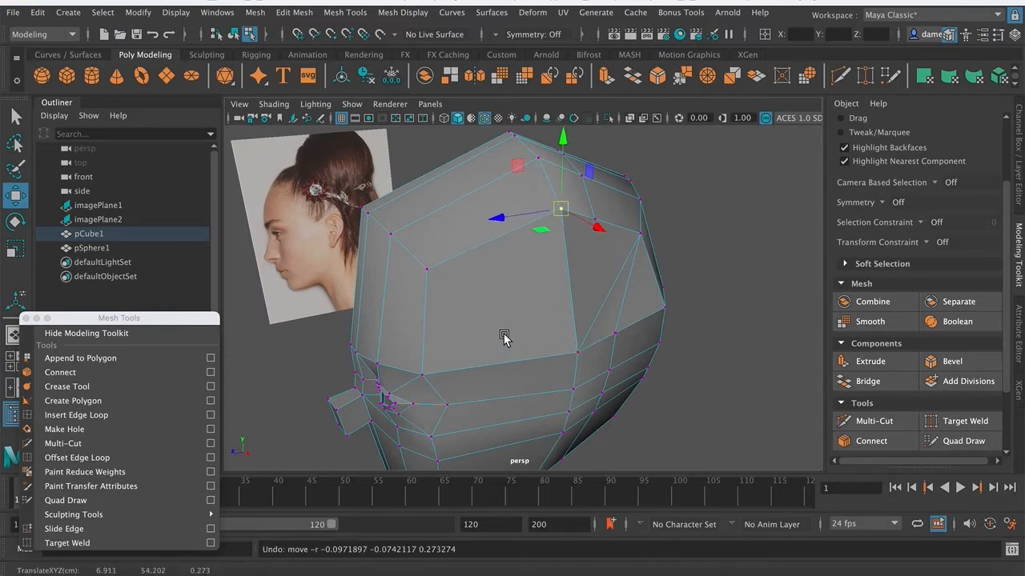
# - Undo the edge deletion to restore the pulled-out block on the side of the head
pyautogui.moveTo(499, 326)
pyautogui.keyDown('alt'); pyautogui.mouseDown()
pyautogui.moveTo(458, 330)
pyautogui.moveTo(494, 327)
pyautogui.moveTo(462, 318)
pyautogui.moveTo(504, 325)
pyautogui.mouseUp(); pyautogui.keyUp('alt')
pyautogui.press('q')
pyautogui.hotkey('ctrl', 'z')
pyautogui.hotkey('ctrl', 'z')
pyautogui.hotkey('ctrl', 'z')
# - Delete the faces of the pulled-out block and the doubled face beneath it, leaving the side panel open
pyautogui.keyDown('alt'); pyautogui.moveTo(504, 323); pyautogui.dragTo(470, 338); pyautogui.keyUp('alt')
pyautogui.keyDown('alt'); pyautogui.moveTo(470, 338); pyautogui.dragTo(550, 338, button='right'); pyautogui.keyUp('alt')
pyautogui.keyDown('alt'); pyautogui.moveTo(491, 318); pyautogui.dragTo(445, 254, button='right'); pyautogui.keyUp('alt')
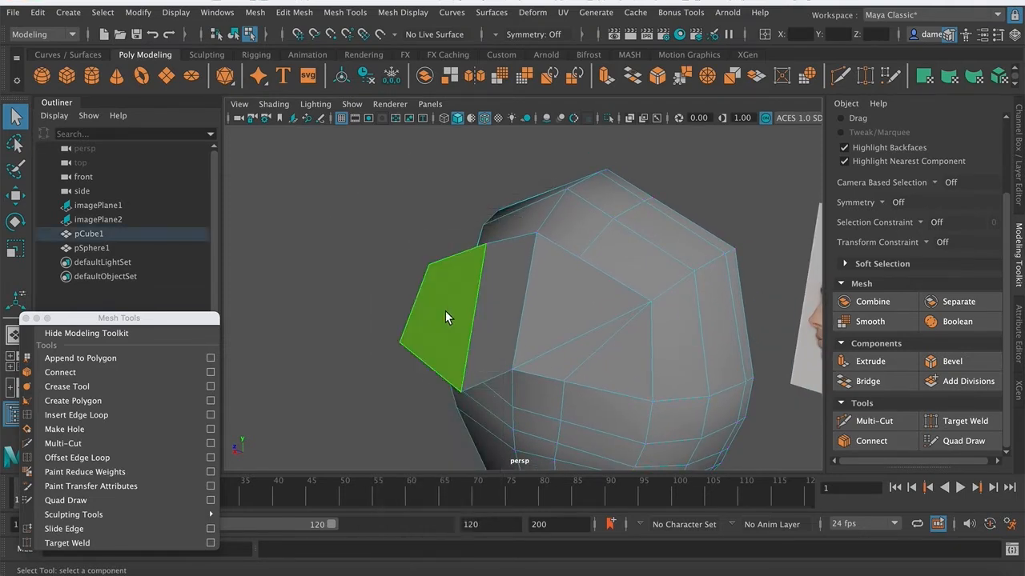
pyautogui.click(445, 309)
pyautogui.keyDown('alt'); pyautogui.moveTo(445, 309); pyautogui.dragTo(520, 331); pyautogui.keyUp('alt')
pyautogui.keyDown('alt'); pyautogui.moveTo(485, 274); pyautogui.dragTo(534, 331); pyautogui.keyUp('alt')
pyautogui.press('Delete')
pyautogui.keyDown('alt'); pyautogui.moveTo(548, 245); pyautogui.dragTo(412, 321); pyautogui.keyUp('alt')
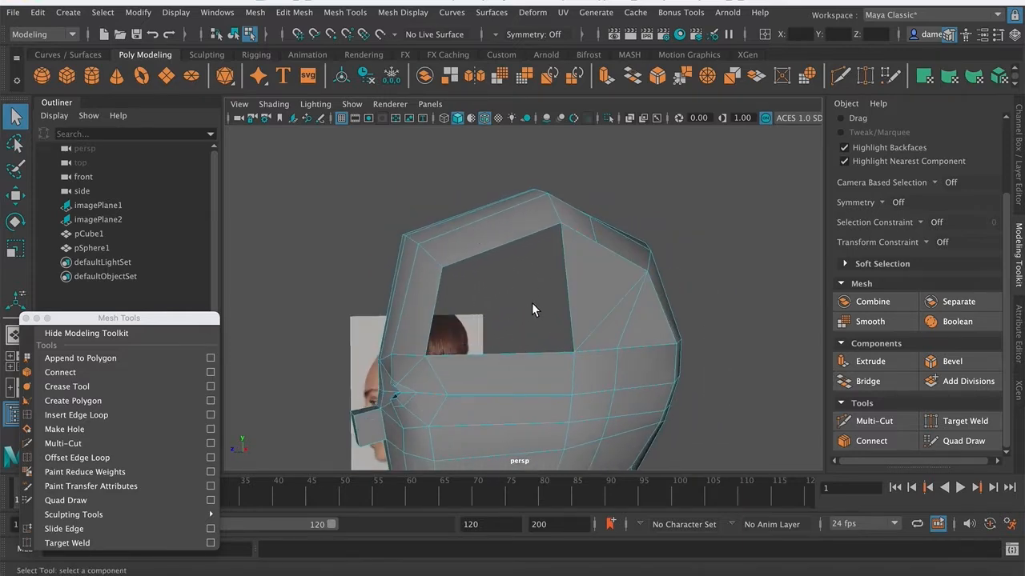
# - Select the border edges of the open side panel and close the hole with Bridge
pyautogui.keyDown('alt'); pyautogui.moveTo(523, 302); pyautogui.dragTo(557, 310); pyautogui.keyUp('alt')
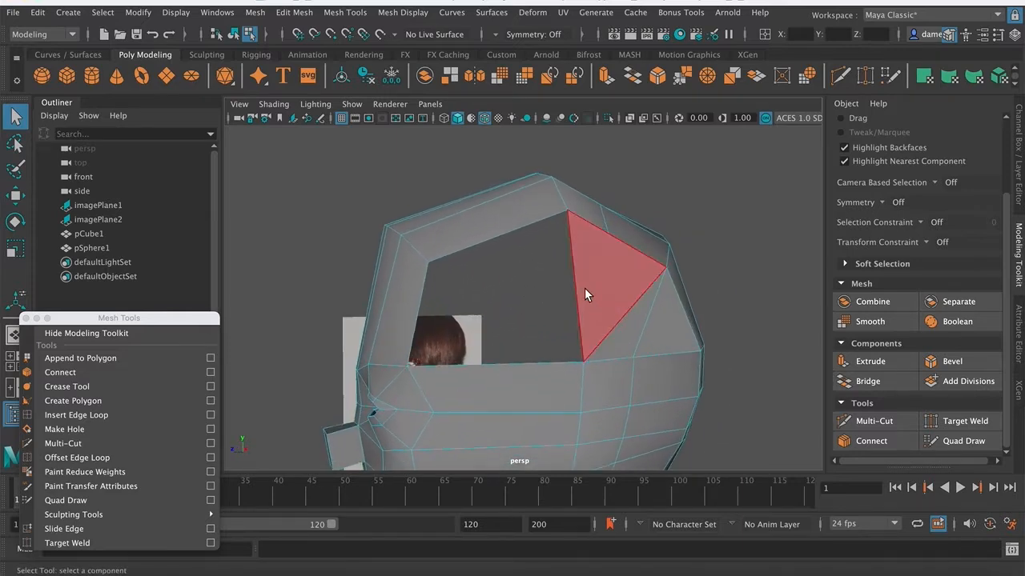
pyautogui.keyDown('alt'); pyautogui.moveTo(602, 237); pyautogui.dragTo(535, 360); pyautogui.keyUp('alt')
pyautogui.moveTo(499, 419); pyautogui.dragTo(497, 160, button='right')
pyautogui.click(480, 424)
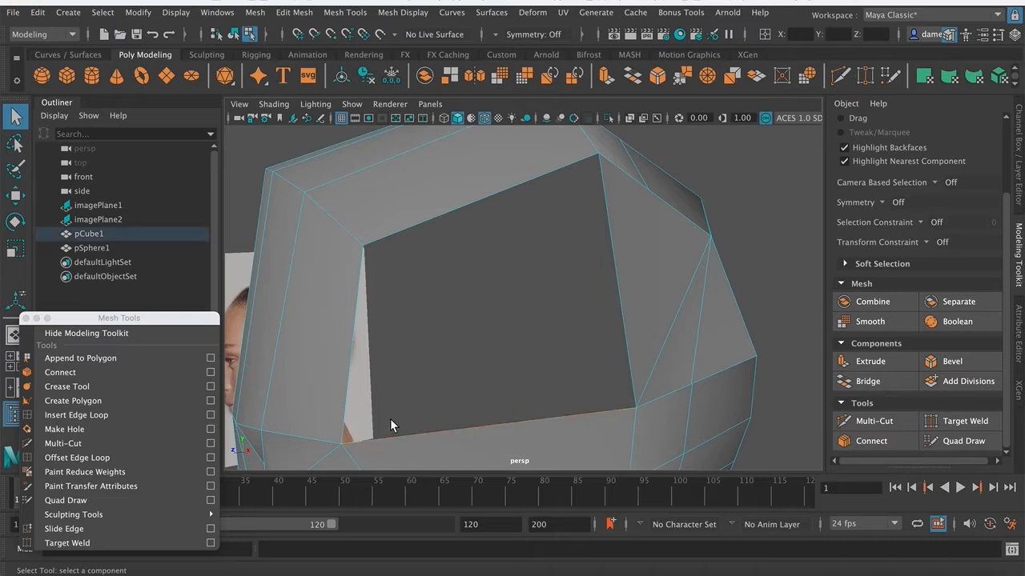
pyautogui.keyDown('alt'); pyautogui.moveTo(469, 270); pyautogui.dragTo(532, 256); pyautogui.keyUp('alt')
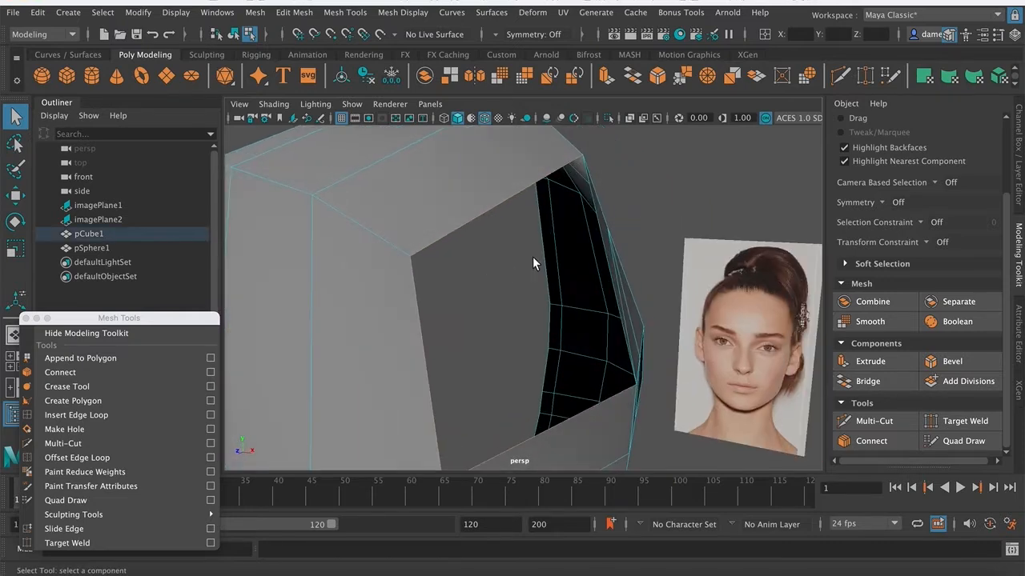
pyautogui.keyDown('alt'); pyautogui.moveTo(597, 275); pyautogui.dragTo(489, 311); pyautogui.keyUp('alt')
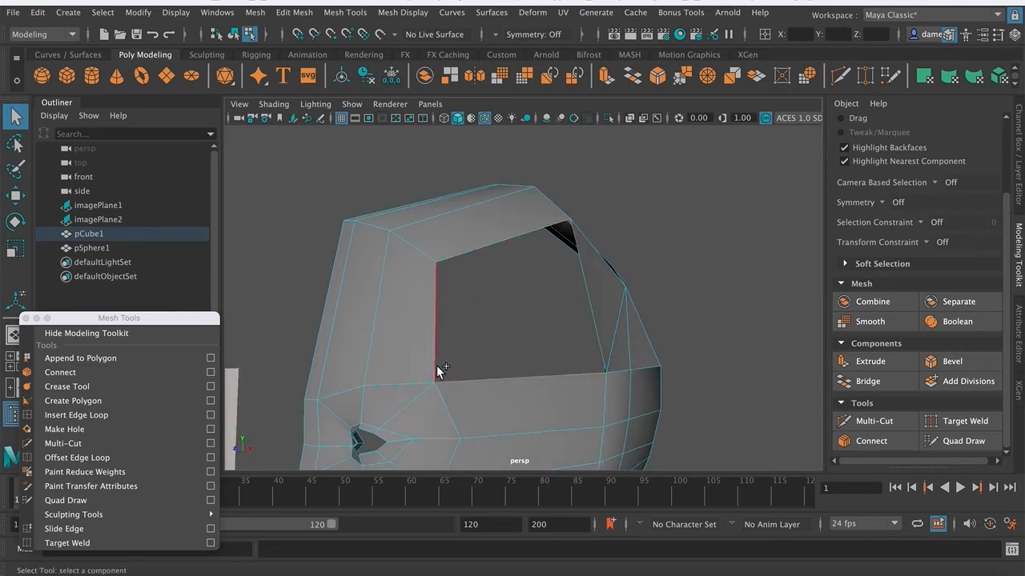
pyautogui.keyDown('alt'); pyautogui.moveTo(455, 381); pyautogui.dragTo(473, 384); pyautogui.keyUp('alt')
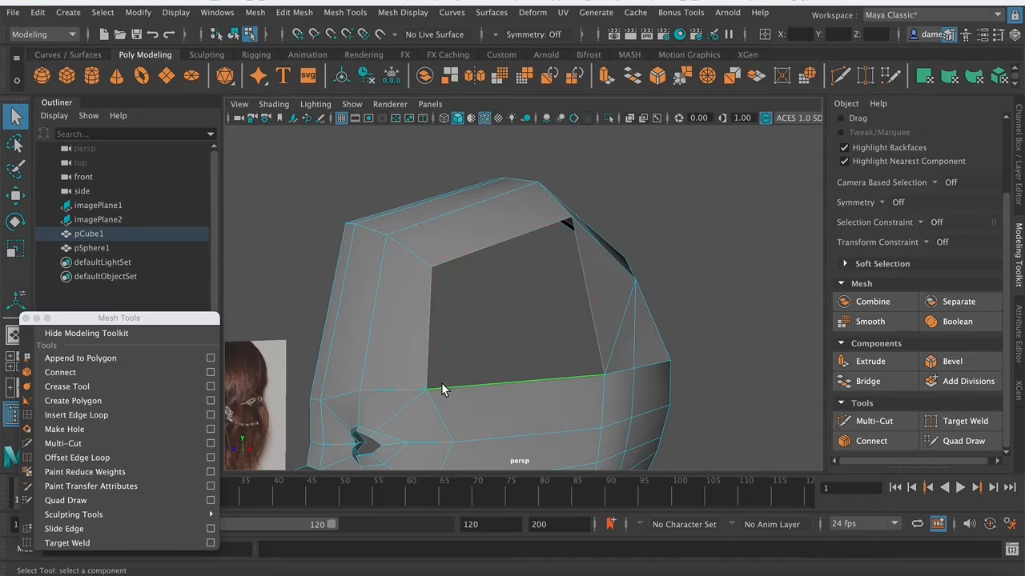
pyautogui.moveTo(497, 287)
pyautogui.keyDown('alt'); pyautogui.mouseDown()
pyautogui.moveTo(510, 293)
pyautogui.moveTo(492, 289)
pyautogui.moveTo(491, 298)
pyautogui.mouseUp(); pyautogui.keyUp('alt')
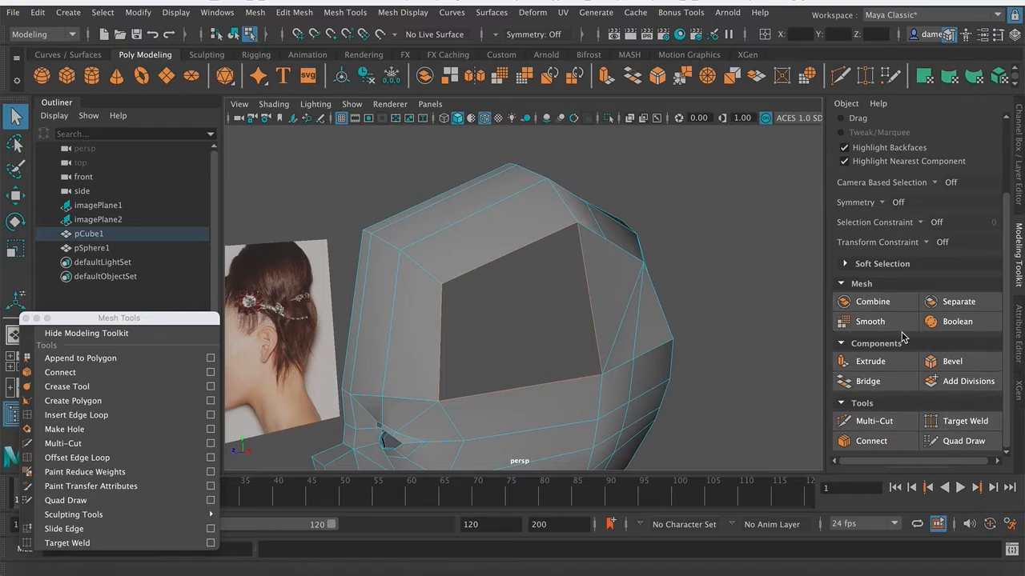
pyautogui.click(869, 382)
pyautogui.keyDown('alt'); pyautogui.moveTo(551, 323); pyautogui.dragTo(561, 317); pyautogui.keyUp('alt')
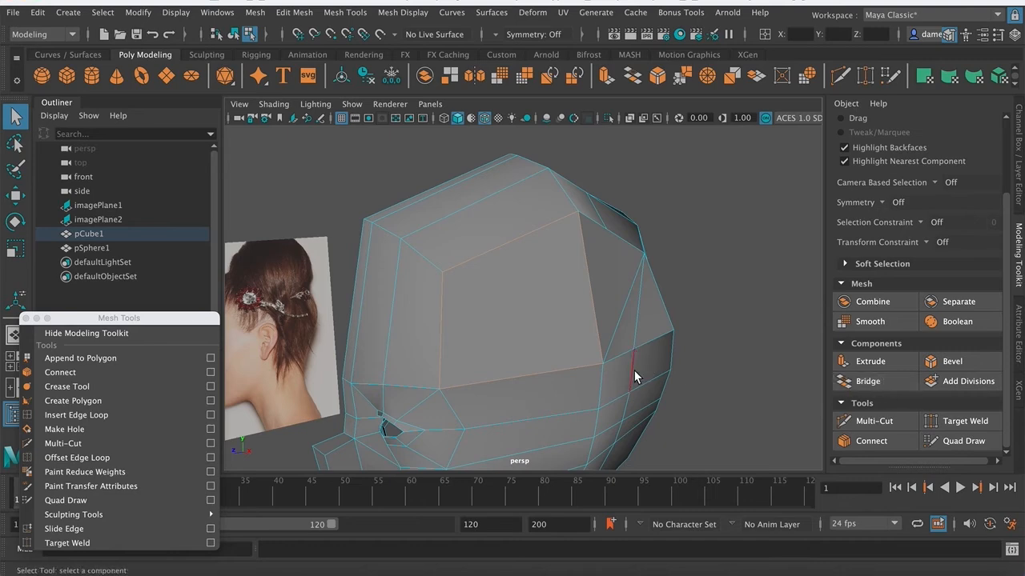
# - Switch to vertex selection and try moving a corner vertex of the rebuilt side face, undoing the move
pyautogui.moveTo(492, 297); pyautogui.dragTo(421, 200, button='right')
pyautogui.keyDown('alt'); pyautogui.moveTo(626, 336); pyautogui.dragTo(501, 283); pyautogui.keyUp('alt')
pyautogui.click(478, 284)
pyautogui.press('w')
pyautogui.hotkey('ctrl', 'z')
# - Switch to face selection and delete the large cheek face on the lower side of the head
pyautogui.keyDown('alt'); pyautogui.moveTo(500, 318); pyautogui.dragTo(510, 201, button='middle'); pyautogui.keyUp('alt')
pyautogui.keyDown('alt'); pyautogui.moveTo(509, 201); pyautogui.dragTo(588, 246, button='right'); pyautogui.keyUp('alt')
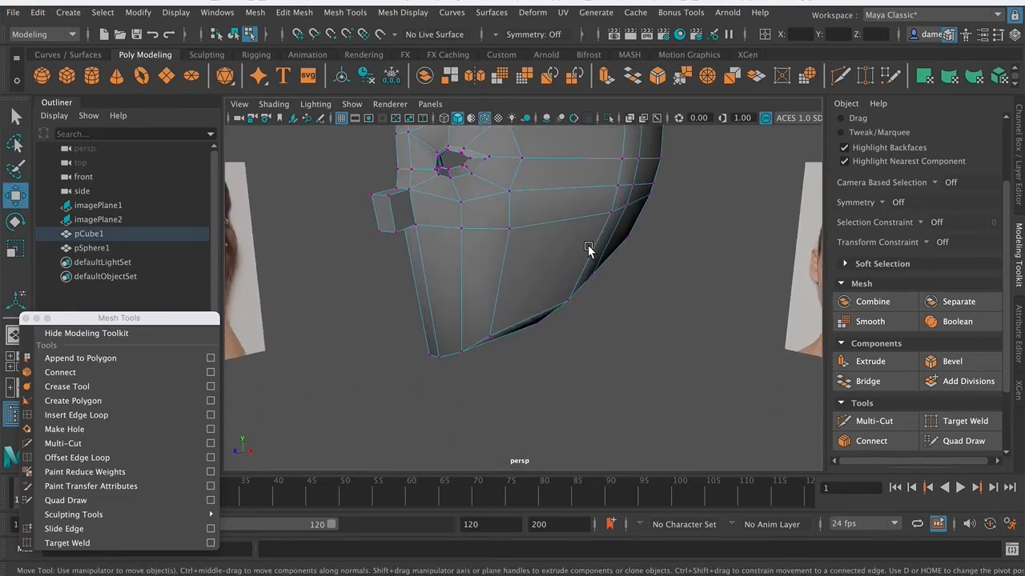
pyautogui.keyDown('alt'); pyautogui.moveTo(588, 249); pyautogui.dragTo(559, 266); pyautogui.keyUp('alt')
pyautogui.press('q')
pyautogui.moveTo(521, 205); pyautogui.dragTo(522, 240, button='right')
pyautogui.moveTo(588, 309)
pyautogui.keyDown('alt'); pyautogui.mouseDown()
pyautogui.moveTo(587, 342)
pyautogui.moveTo(589, 321)
pyautogui.moveTo(605, 316)
pyautogui.mouseUp(); pyautogui.keyUp('alt')
pyautogui.press('Delete')
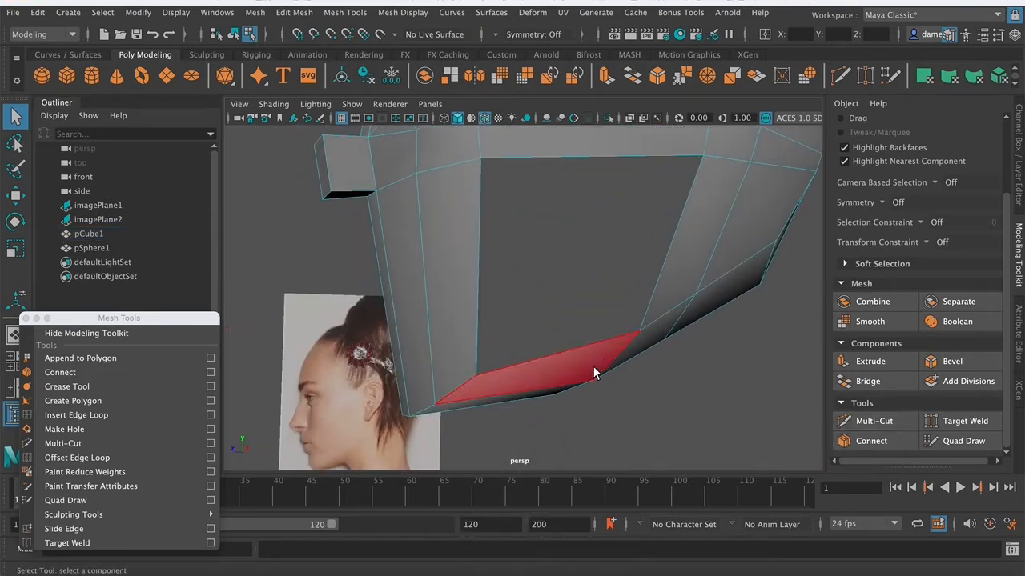
# - Select the border edges of the cheek opening and close it with Bridge
pyautogui.moveTo(529, 202); pyautogui.dragTo(549, 169, button='right')
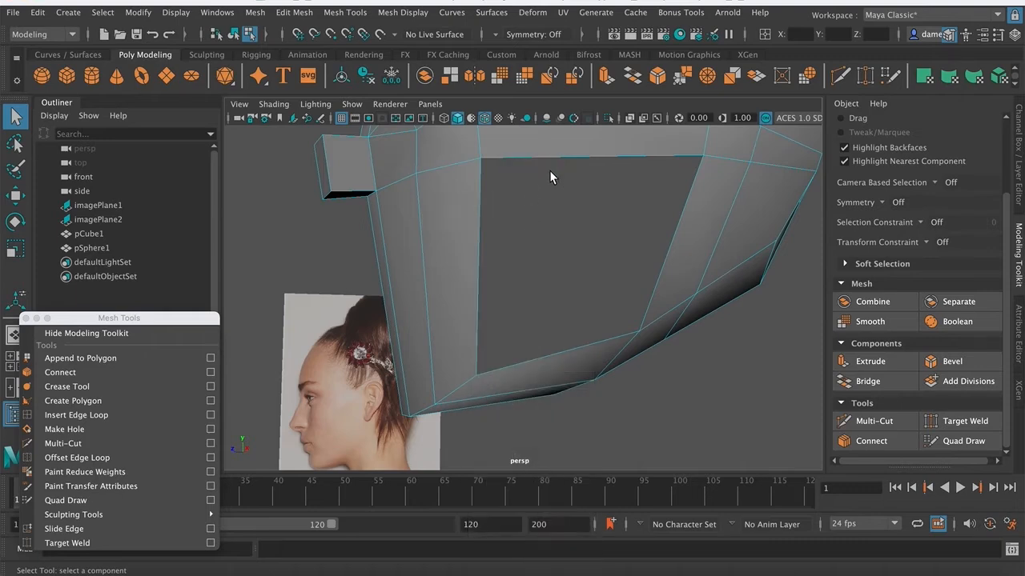
pyautogui.keyDown('alt'); pyautogui.moveTo(646, 282); pyautogui.dragTo(402, 314); pyautogui.keyUp('alt')
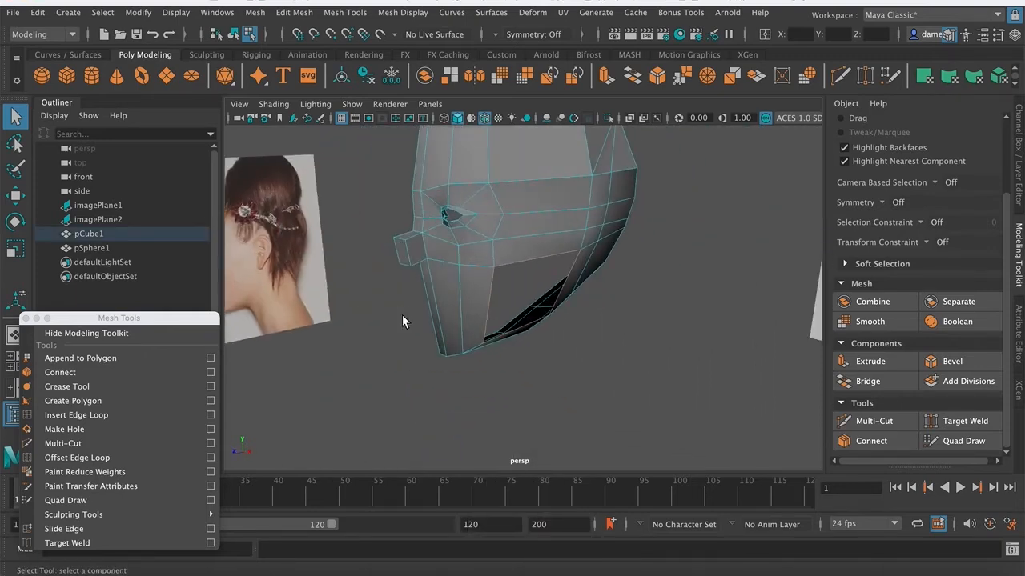
pyautogui.click(873, 382)
# - Try moving the corner vertices of the rebuilt cheek face one by one, undoing each move
pyautogui.keyDown('alt'); pyautogui.moveTo(678, 349); pyautogui.dragTo(469, 267); pyautogui.keyUp('alt')
pyautogui.scroll(5, 471, 301)
pyautogui.moveTo(514, 200); pyautogui.dragTo(445, 201, button='right')
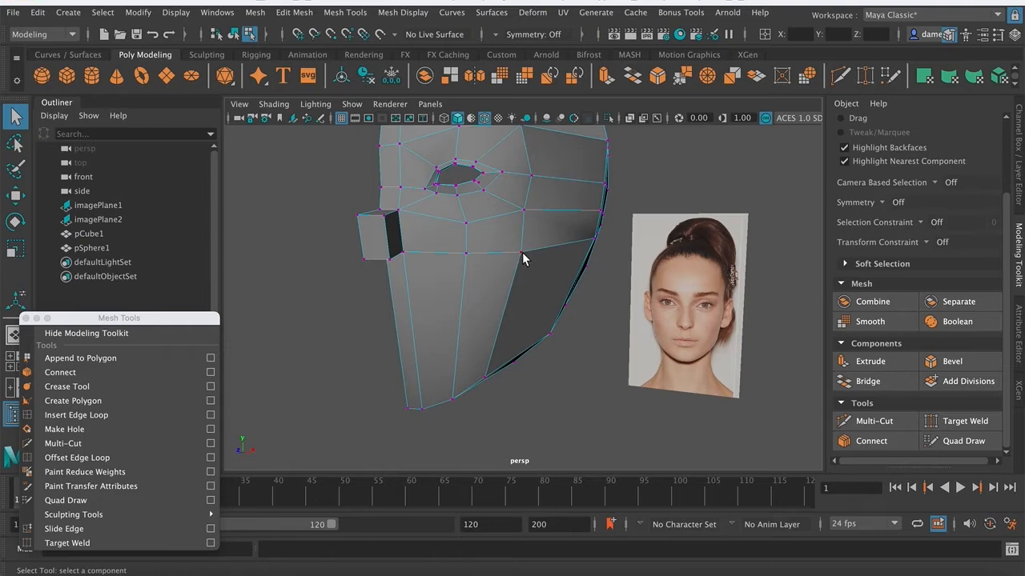
pyautogui.click(521, 252)
pyautogui.press('w')
pyautogui.moveTo(521, 253)
pyautogui.mouseDown()
pyautogui.moveTo(498, 288)
pyautogui.moveTo(521, 261)
pyautogui.mouseUp()
pyautogui.press('super+z')
pyautogui.keyDown('alt'); pyautogui.moveTo(592, 384); pyautogui.dragTo(555, 346); pyautogui.keyUp('alt')
pyautogui.press('super+z')
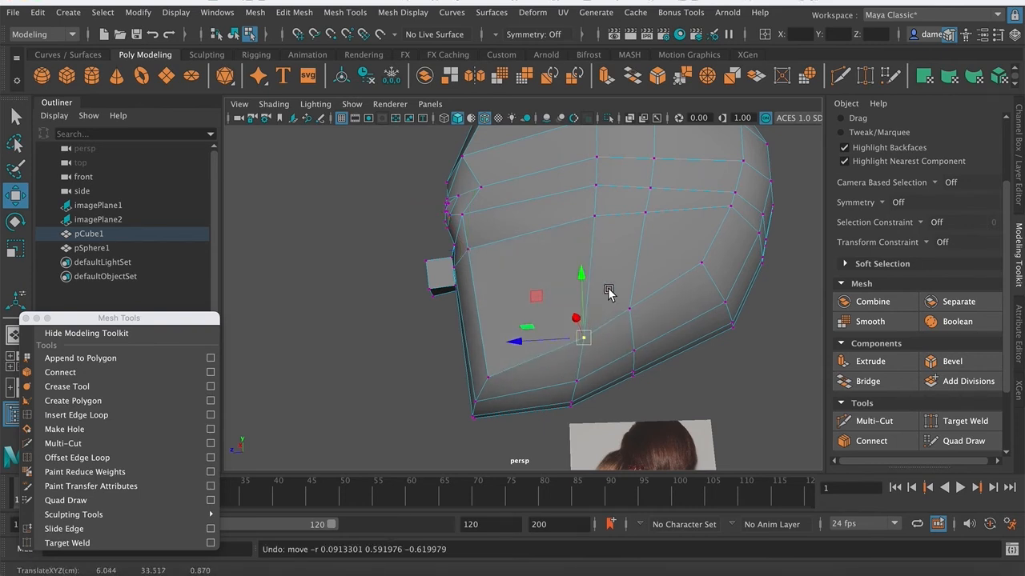
pyautogui.keyDown('alt'); pyautogui.moveTo(606, 278); pyautogui.dragTo(604, 322, button='middle'); pyautogui.keyUp('alt')
pyautogui.moveTo(486, 424); pyautogui.dragTo(510, 387)
pyautogui.press('super+z')
# - Examine the jaw, the side and the tessellated rear side panel of the half head from several angles
pyautogui.keyDown('alt'); pyautogui.moveTo(527, 308); pyautogui.dragTo(513, 396, button='middle'); pyautogui.keyUp('alt')
pyautogui.keyDown('alt'); pyautogui.moveTo(513, 396); pyautogui.dragTo(486, 350, button='right'); pyautogui.keyUp('alt')
pyautogui.keyDown('alt'); pyautogui.moveTo(539, 265); pyautogui.dragTo(549, 308); pyautogui.keyUp('alt')
pyautogui.keyDown('alt'); pyautogui.moveTo(560, 307); pyautogui.dragTo(568, 347, button='middle'); pyautogui.keyUp('alt')
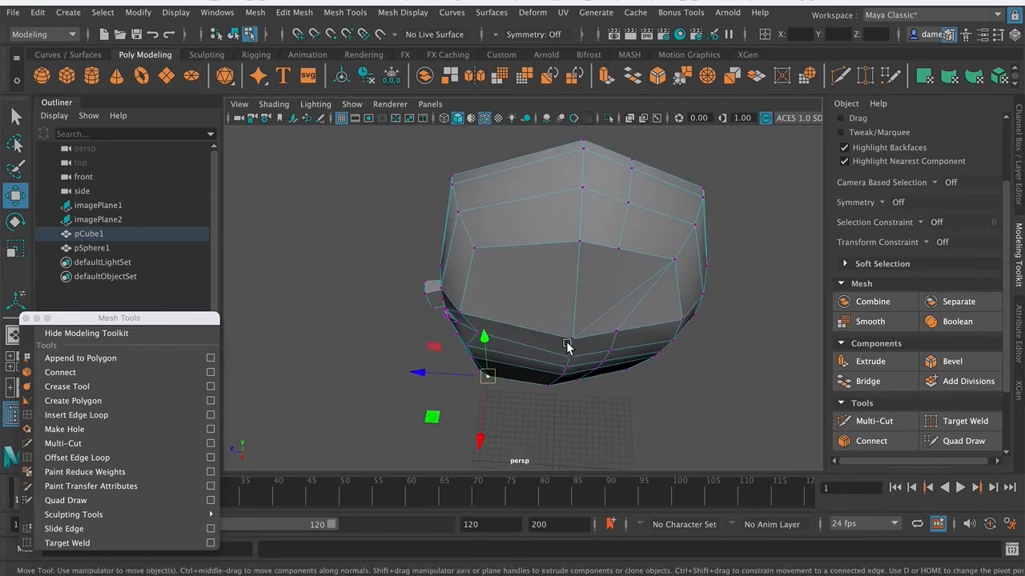
pyautogui.keyDown('alt'); pyautogui.moveTo(567, 348); pyautogui.dragTo(471, 325, button='right'); pyautogui.keyUp('alt')
pyautogui.press('q')
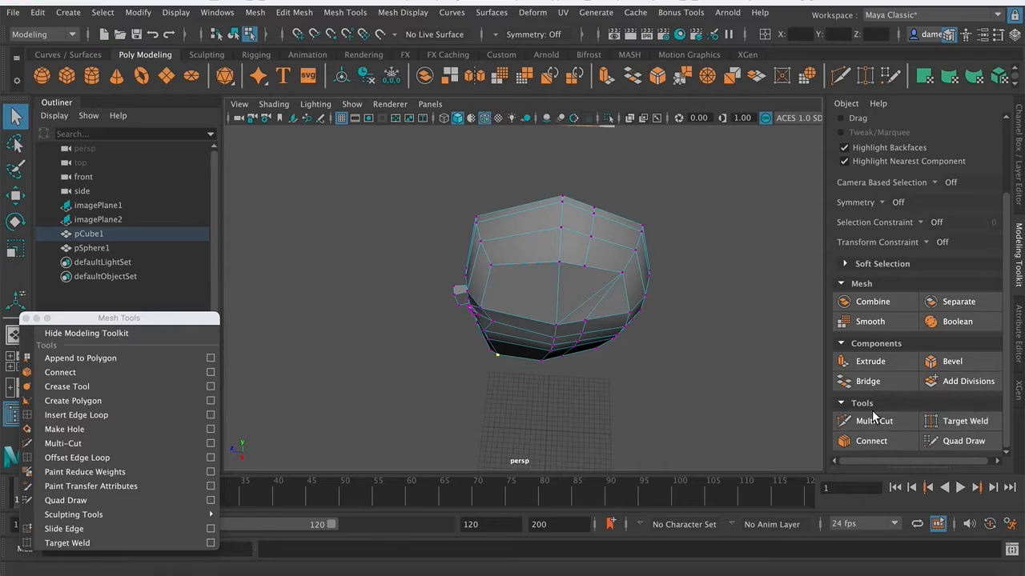
pyautogui.keyDown('alt'); pyautogui.moveTo(627, 337); pyautogui.dragTo(630, 307); pyautogui.keyUp('alt')
pyautogui.keyDown('alt'); pyautogui.moveTo(510, 273); pyautogui.dragTo(608, 292); pyautogui.keyUp('alt')
pyautogui.keyDown('alt'); pyautogui.moveTo(566, 258); pyautogui.dragTo(638, 269, button='right'); pyautogui.keyUp('alt')
pyautogui.keyDown('alt'); pyautogui.moveTo(608, 273); pyautogui.dragTo(522, 245, button='middle'); pyautogui.keyUp('alt')
pyautogui.keyDown('alt'); pyautogui.moveTo(522, 244); pyautogui.dragTo(559, 272, button='right'); pyautogui.keyUp('alt')
pyautogui.keyDown('alt'); pyautogui.moveTo(579, 294); pyautogui.dragTo(517, 294); pyautogui.keyUp('alt')
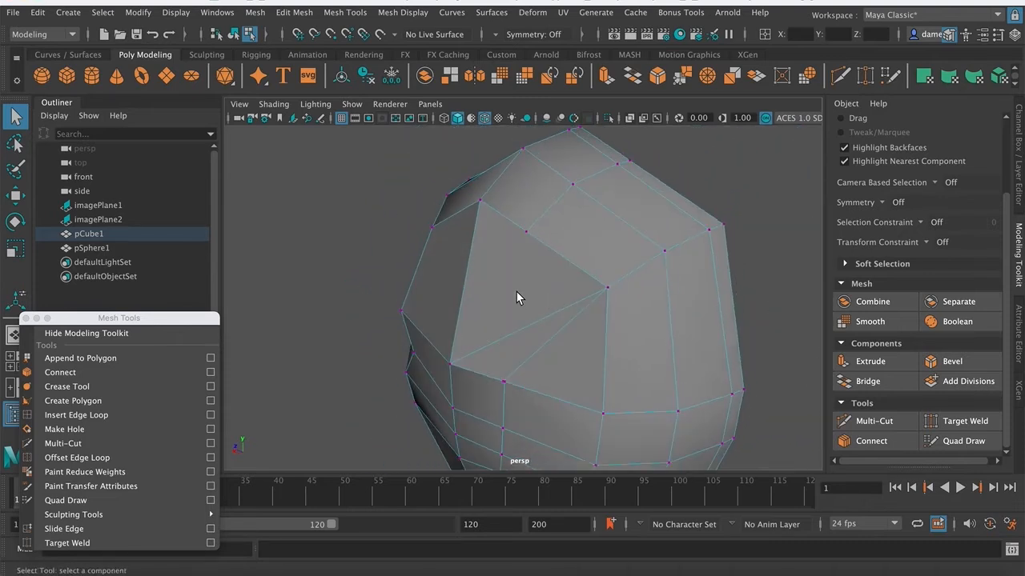
# - Switch to face selection, pick the large triangular face on the rear side panel and examine its extent from several angles
pyautogui.moveTo(518, 292); pyautogui.dragTo(517, 235, button='right')
pyautogui.click(532, 275)
pyautogui.keyDown('alt'); pyautogui.moveTo(532, 275); pyautogui.dragTo(508, 269); pyautogui.keyUp('alt')
pyautogui.press('w')
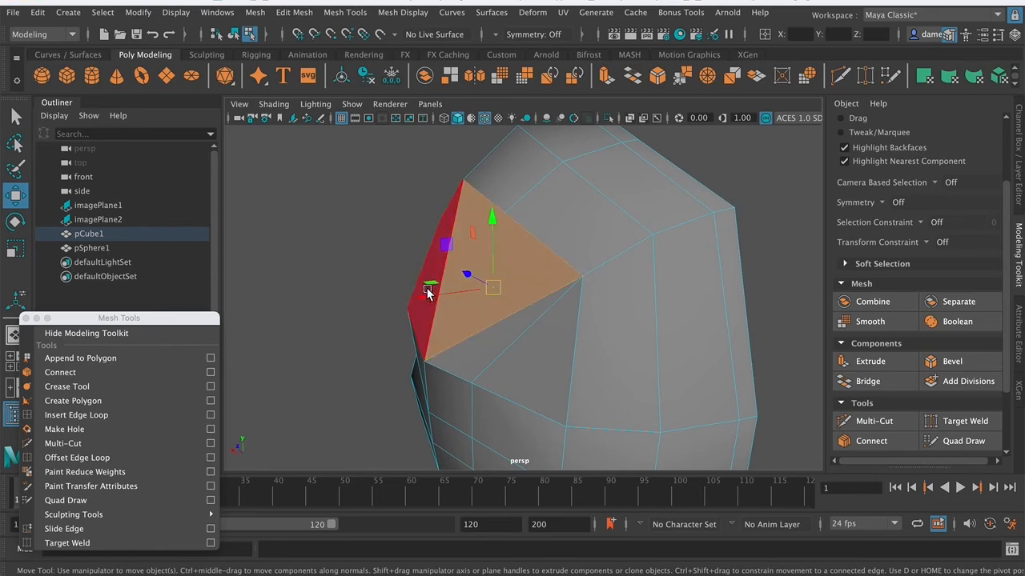
pyautogui.keyDown('alt'); pyautogui.moveTo(429, 296); pyautogui.dragTo(483, 216); pyautogui.keyUp('alt')
pyautogui.press('q')
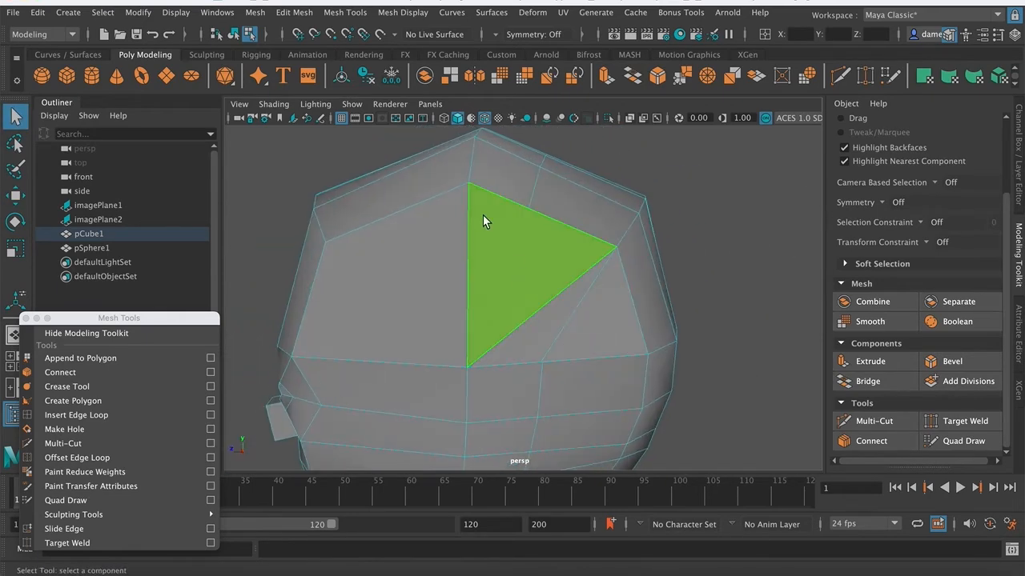
pyautogui.click(564, 265)
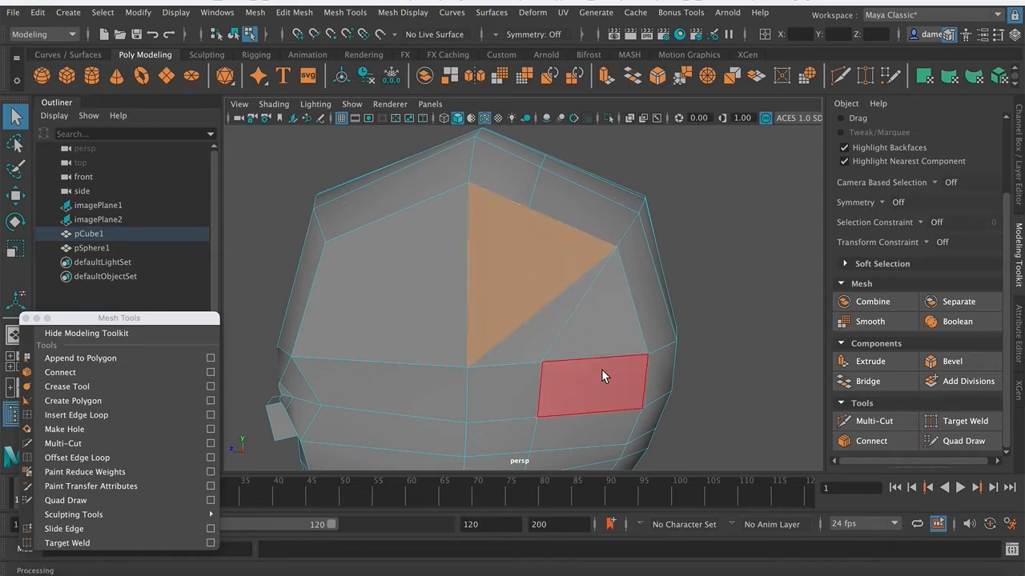
# - Switch to vertex selection and examine the vertices around the triangulated rear side panel, toggling the smooth preview on and off
pyautogui.moveTo(549, 268); pyautogui.dragTo(477, 199, button='right')
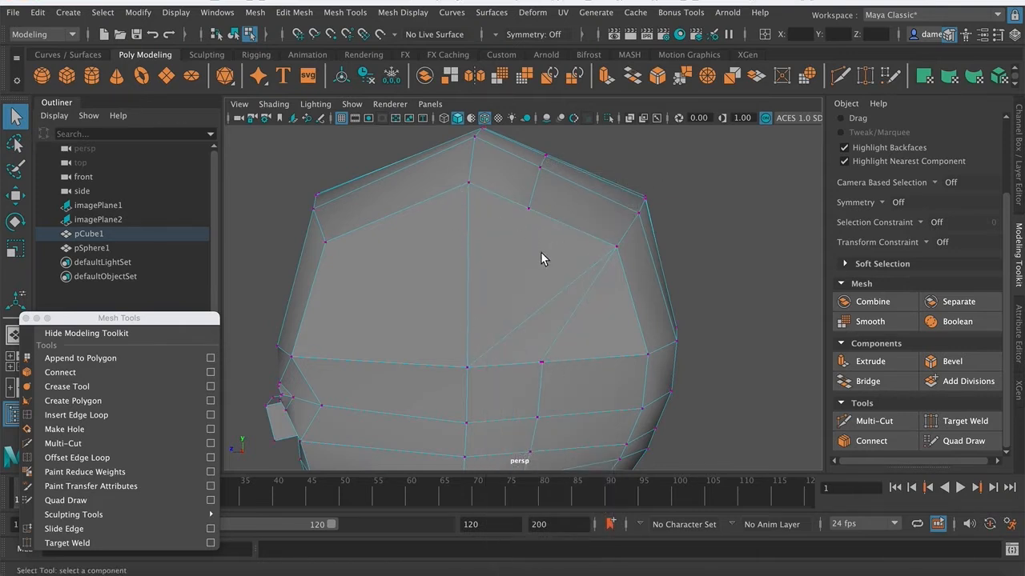
pyautogui.keyDown('alt'); pyautogui.moveTo(541, 251); pyautogui.dragTo(589, 318); pyautogui.keyUp('alt')
pyautogui.scroll(5, 552, 283)
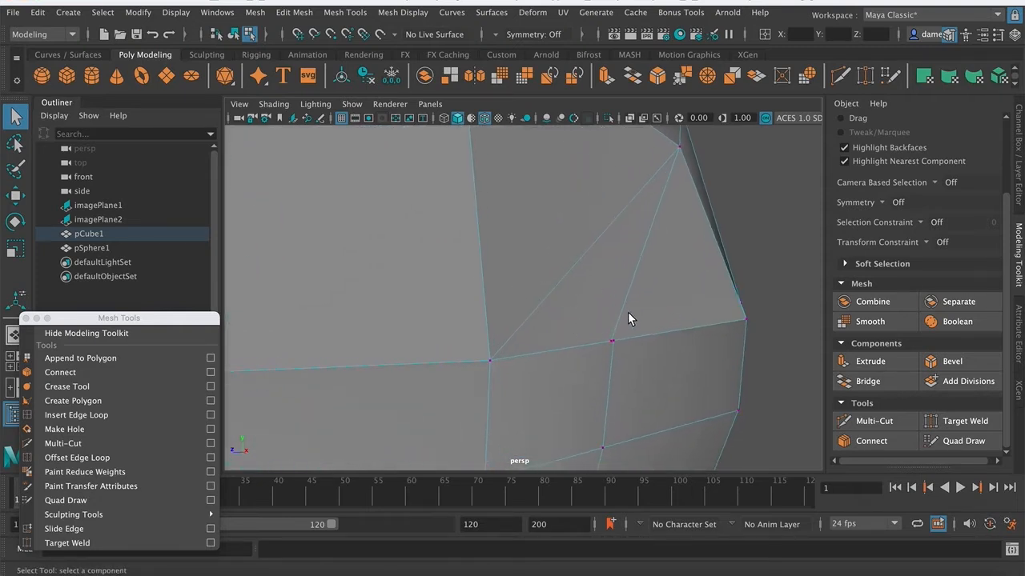
pyautogui.keyDown('alt'); pyautogui.moveTo(614, 337); pyautogui.dragTo(483, 294, button='right'); pyautogui.keyUp('alt')
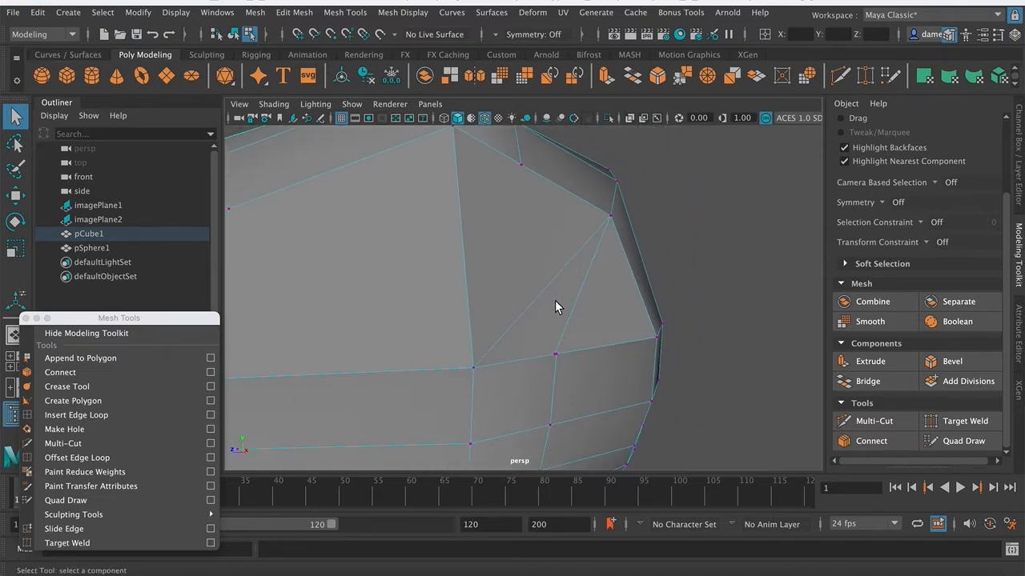
pyautogui.press('3')
pyautogui.press('1')
pyautogui.moveTo(558, 318)
pyautogui.keyDown('alt'); pyautogui.mouseDown()
pyautogui.moveTo(562, 293)
pyautogui.moveTo(649, 320)
pyautogui.moveTo(613, 360)
pyautogui.moveTo(555, 333)
pyautogui.moveTo(558, 325)
pyautogui.mouseUp(); pyautogui.keyUp('alt')
pyautogui.keyDown('alt'); pyautogui.moveTo(558, 325); pyautogui.dragTo(479, 290, button='right'); pyautogui.keyUp('alt')
pyautogui.keyDown('alt'); pyautogui.moveTo(556, 312); pyautogui.dragTo(520, 323); pyautogui.keyUp('alt')
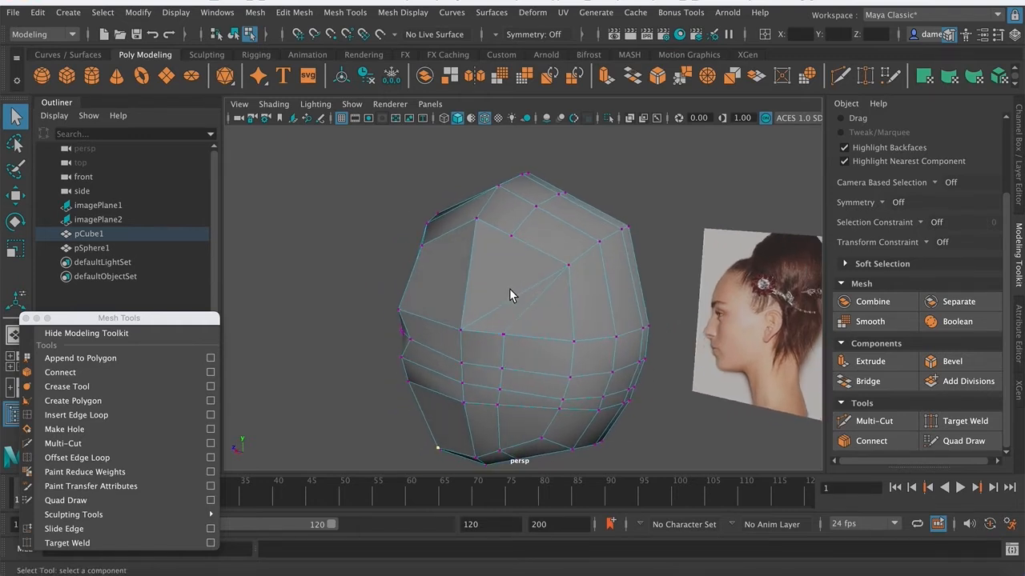
# - Switch to edge selection and delete the two diagonal edges crossing the rear side panel
pyautogui.moveTo(551, 201); pyautogui.dragTo(552, 168, button='right')
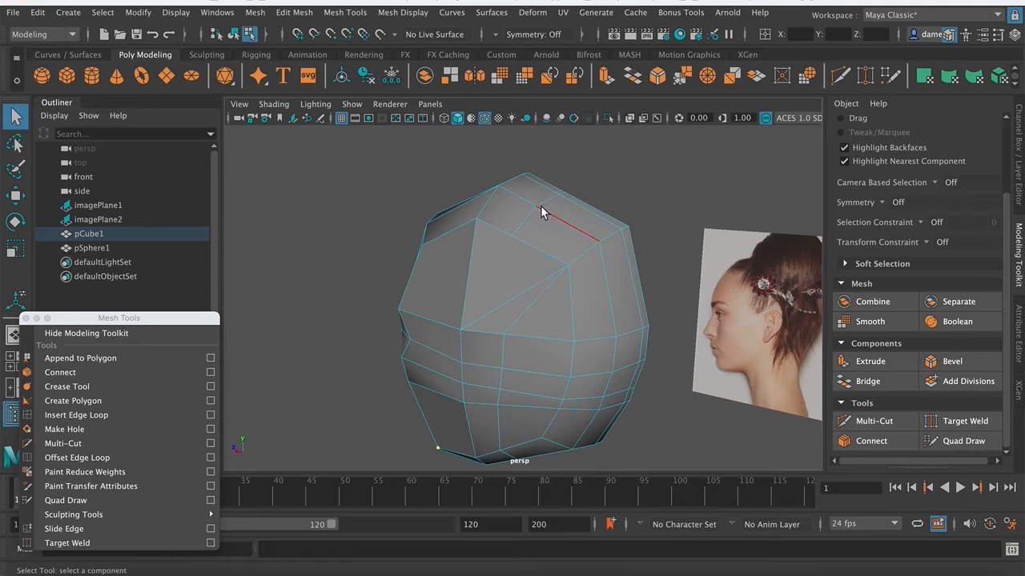
pyautogui.doubleClick(504, 353)
pyautogui.keyDown('alt'); pyautogui.moveTo(491, 300); pyautogui.dragTo(585, 301, button='right'); pyautogui.keyUp('alt')
pyautogui.moveTo(572, 201); pyautogui.dragTo(572, 163, button='right')
pyautogui.keyDown('alt'); pyautogui.moveTo(597, 257); pyautogui.dragTo(547, 301, button='right'); pyautogui.keyUp('alt')
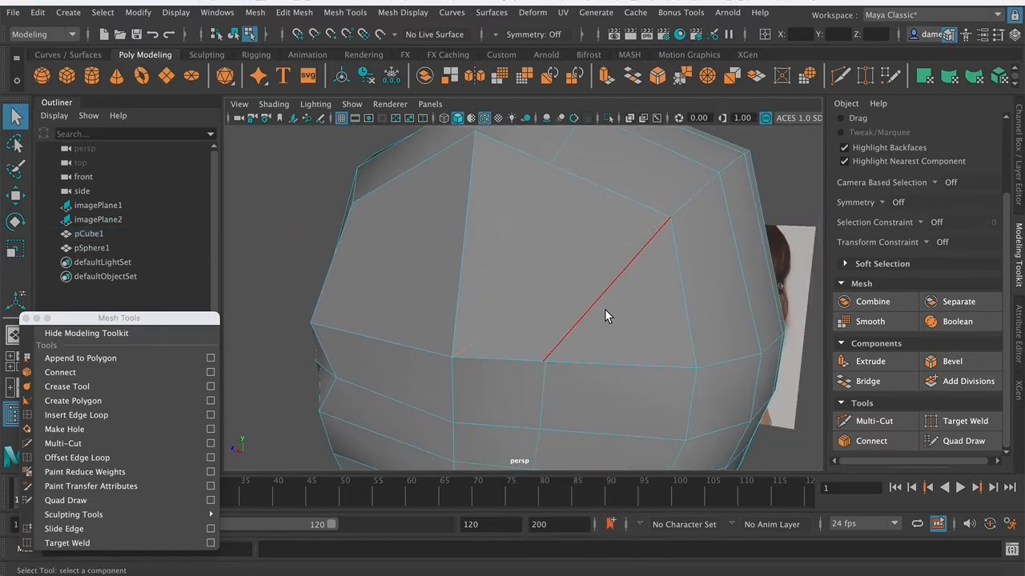
pyautogui.press('Delete')
# - Examine the cleaned side panel up close and in smooth preview, returning to the unsmoothed display
pyautogui.keyDown('alt'); pyautogui.moveTo(618, 333); pyautogui.dragTo(544, 325); pyautogui.keyUp('alt')
pyautogui.keyDown('alt'); pyautogui.moveTo(544, 325); pyautogui.dragTo(565, 340, button='right'); pyautogui.keyUp('alt')
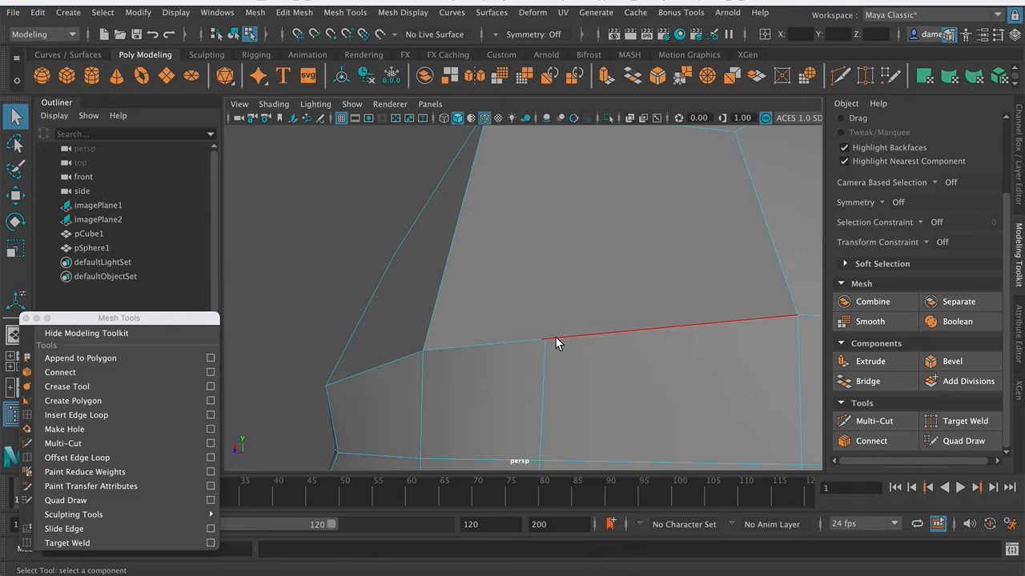
pyautogui.keyDown('alt'); pyautogui.moveTo(632, 358); pyautogui.dragTo(544, 373, button='right'); pyautogui.keyUp('alt')
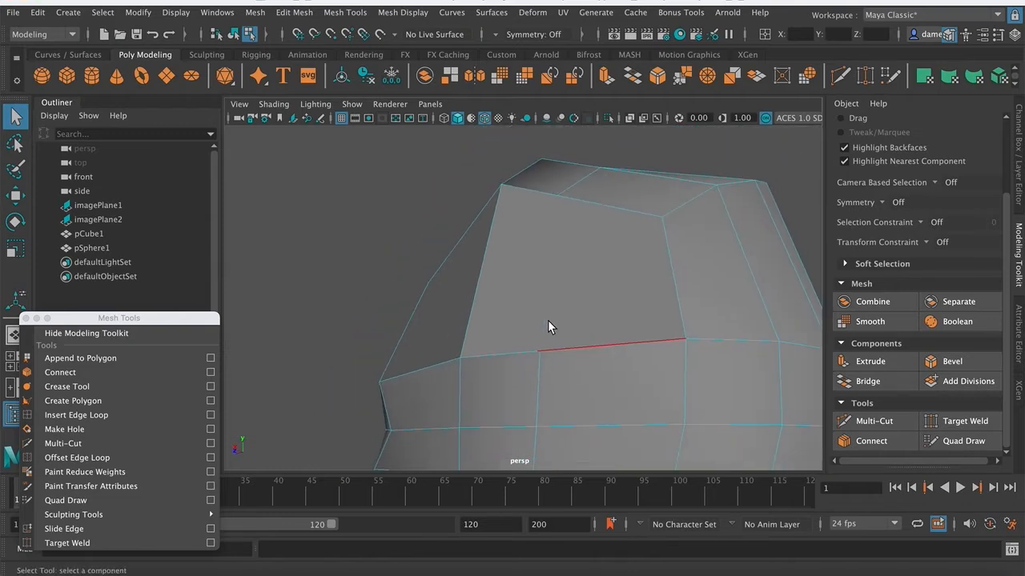
pyautogui.press('3')
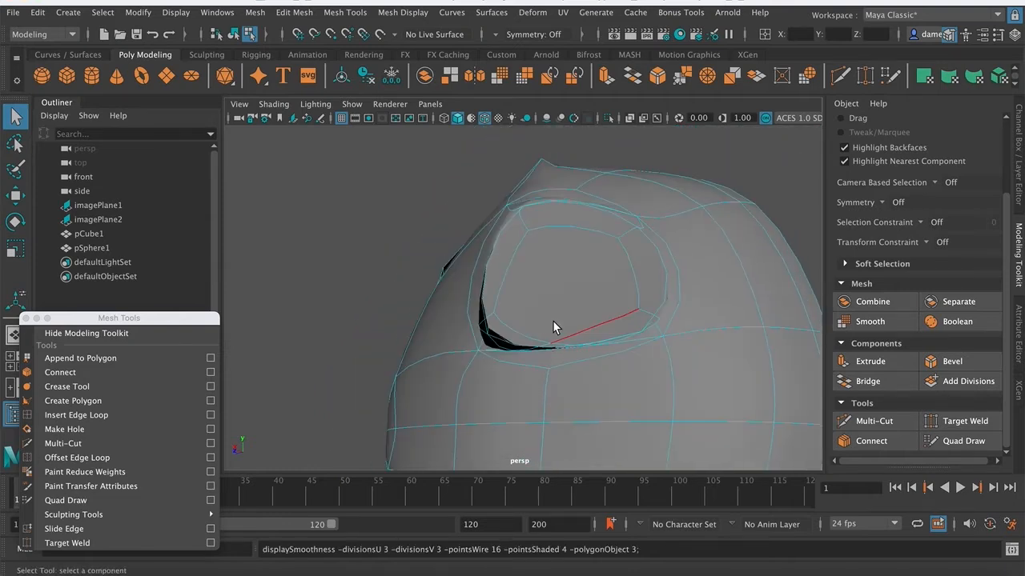
pyautogui.press('1')
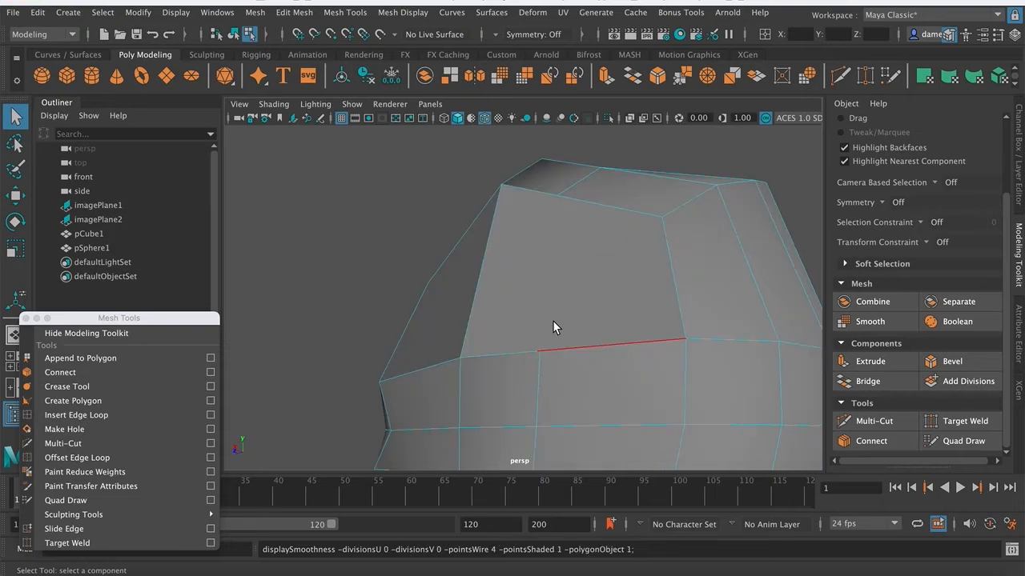
pyautogui.keyDown('alt'); pyautogui.moveTo(551, 323); pyautogui.dragTo(559, 337); pyautogui.keyUp('alt')
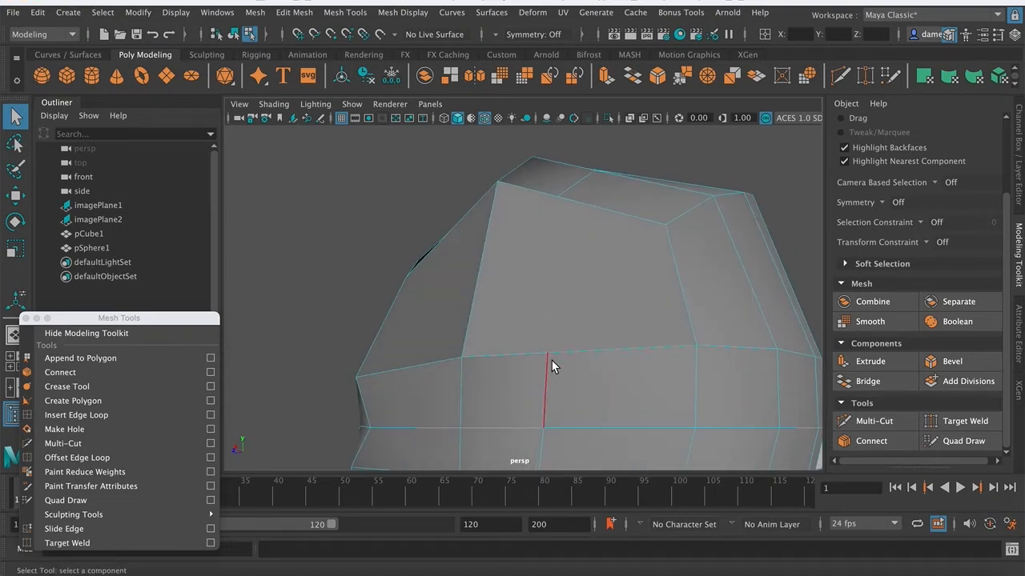
# - Switch to vertex selection and pick one of the two nearly coincident vertices on the side panel's lower edge
pyautogui.moveTo(554, 347); pyautogui.dragTo(611, 322, button='right')
pyautogui.keyDown('alt'); pyautogui.moveTo(610, 323); pyautogui.dragTo(641, 225, button='middle'); pyautogui.keyUp('alt')
pyautogui.keyDown('alt'); pyautogui.moveTo(641, 225); pyautogui.dragTo(663, 331, button='right'); pyautogui.keyUp('alt')
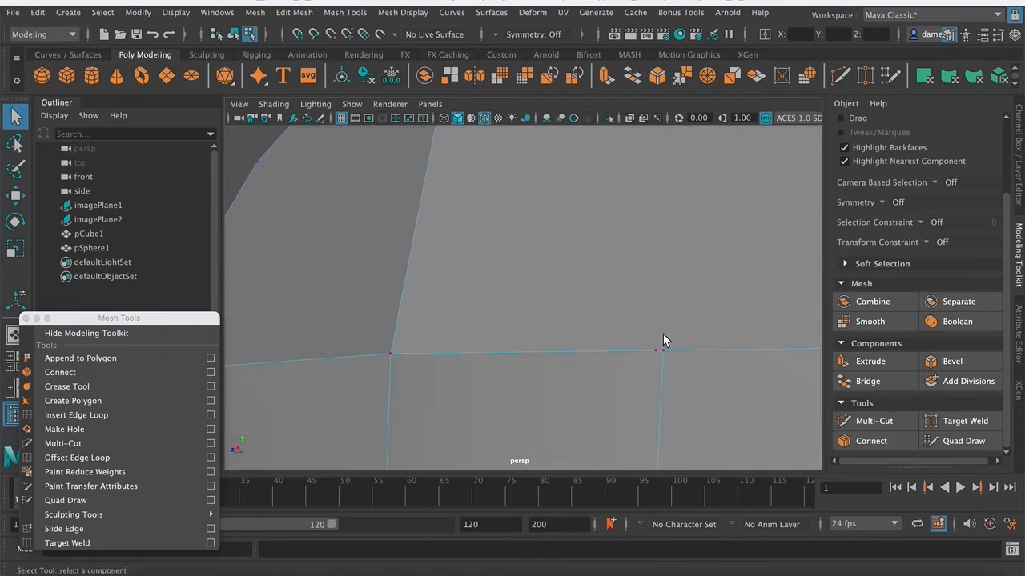
pyautogui.click(656, 352)
pyautogui.keyDown('alt'); pyautogui.moveTo(784, 284); pyautogui.dragTo(565, 334); pyautogui.keyUp('alt')
pyautogui.keyDown('alt'); pyautogui.moveTo(593, 306); pyautogui.dragTo(590, 336, button='middle'); pyautogui.keyUp('alt')
pyautogui.keyDown('alt'); pyautogui.moveTo(591, 336); pyautogui.dragTo(494, 324, button='right'); pyautogui.keyUp('alt')
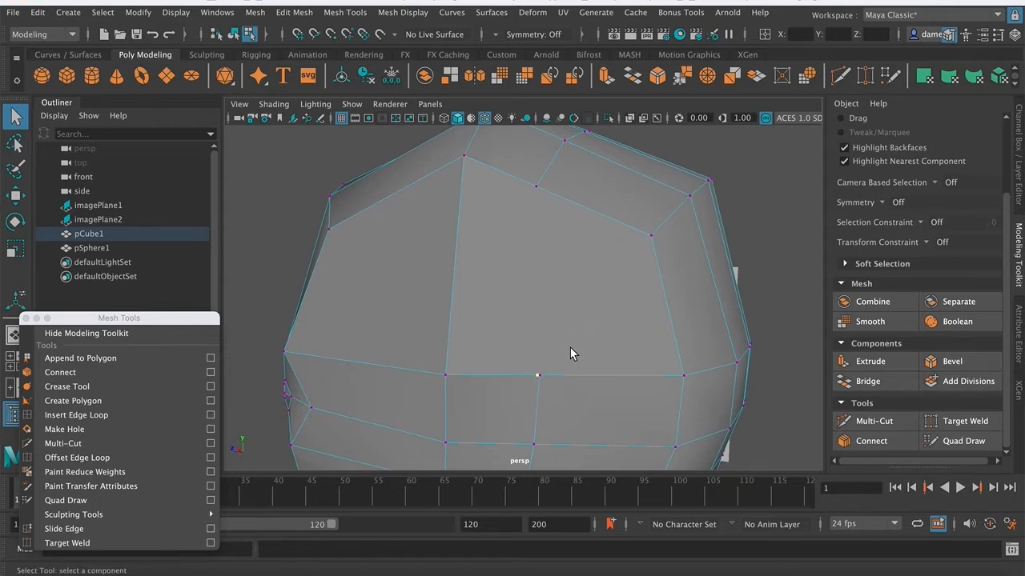
# - Inspect the pair of nearly coincident vertices on the panel's lower edge up close from several angles, picking them individually
pyautogui.press('f')
pyautogui.keyDown('alt'); pyautogui.moveTo(581, 319); pyautogui.dragTo(485, 310); pyautogui.keyUp('alt')
pyautogui.keyDown('alt'); pyautogui.moveTo(485, 310); pyautogui.dragTo(423, 298, button='right'); pyautogui.keyUp('alt')
pyautogui.keyDown('alt'); pyautogui.moveTo(423, 298); pyautogui.dragTo(501, 285); pyautogui.keyUp('alt')
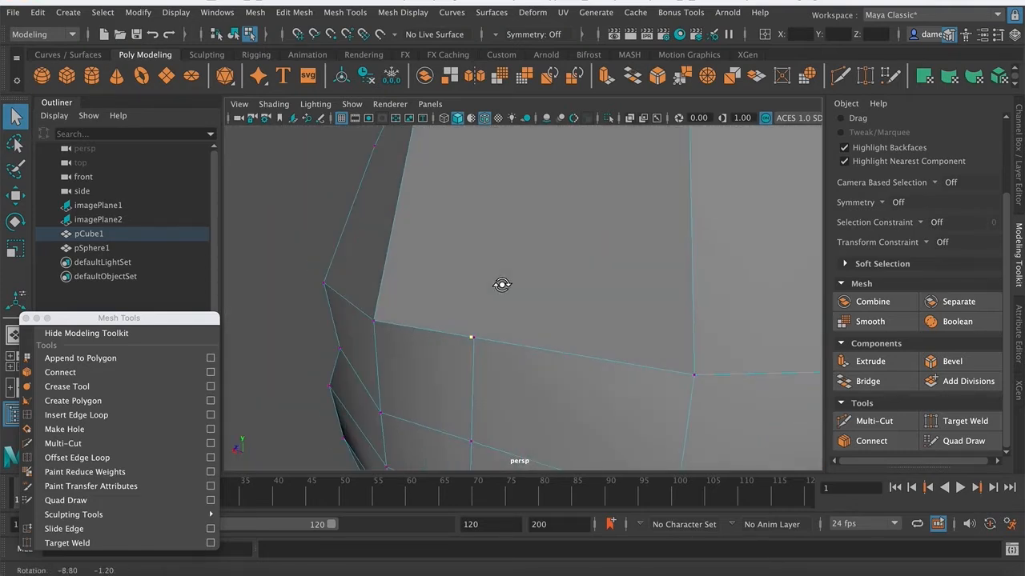
pyautogui.click(501, 284)
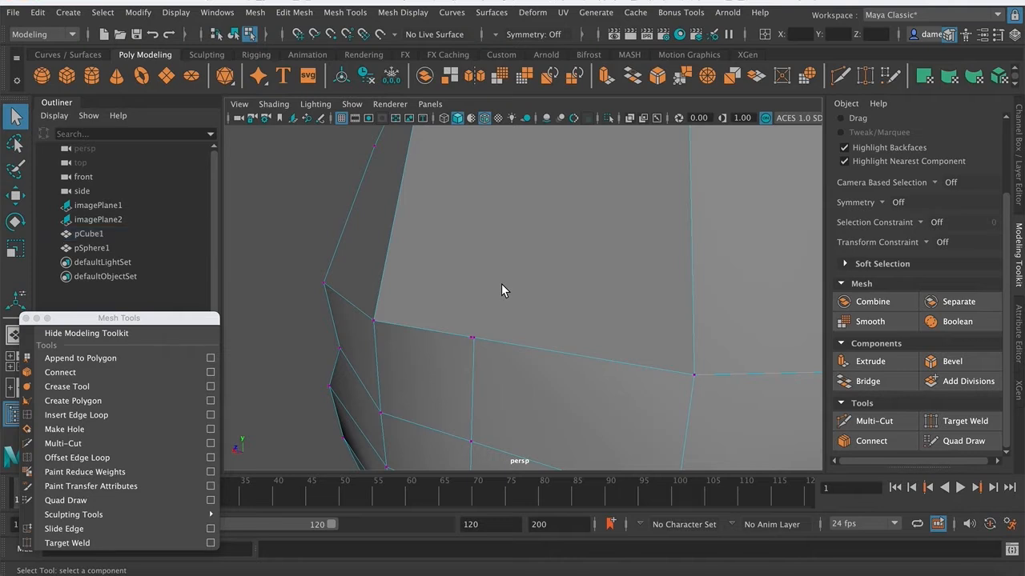
pyautogui.click(472, 337)
pyautogui.keyDown('alt'); pyautogui.moveTo(470, 338); pyautogui.dragTo(632, 329, button='right'); pyautogui.keyUp('alt')
pyautogui.keyDown('alt'); pyautogui.moveTo(518, 366); pyautogui.dragTo(555, 348, button='middle'); pyautogui.keyUp('alt')
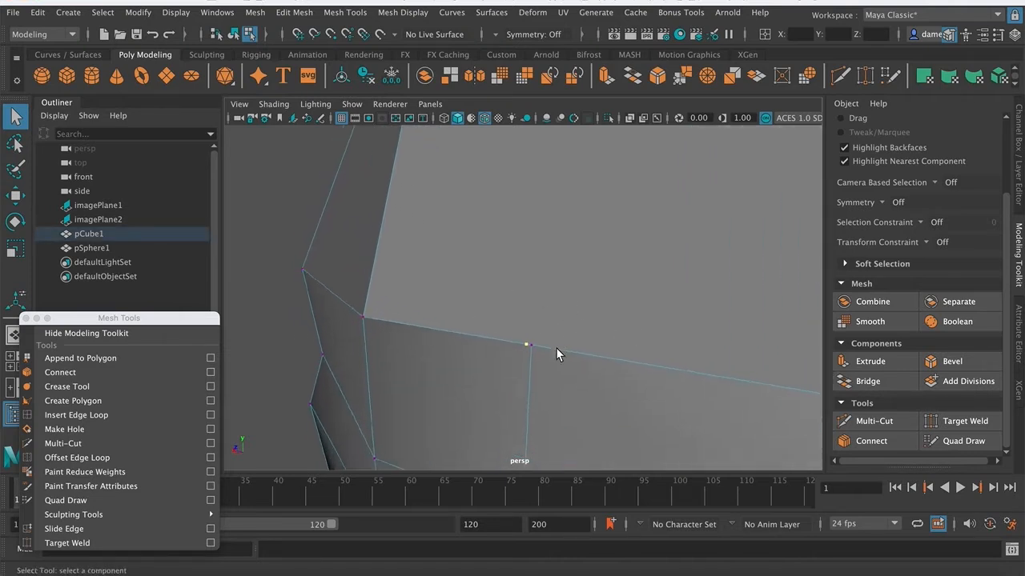
pyautogui.keyDown('alt'); pyautogui.moveTo(555, 348); pyautogui.dragTo(570, 347); pyautogui.keyUp('alt')
pyautogui.click(568, 347)
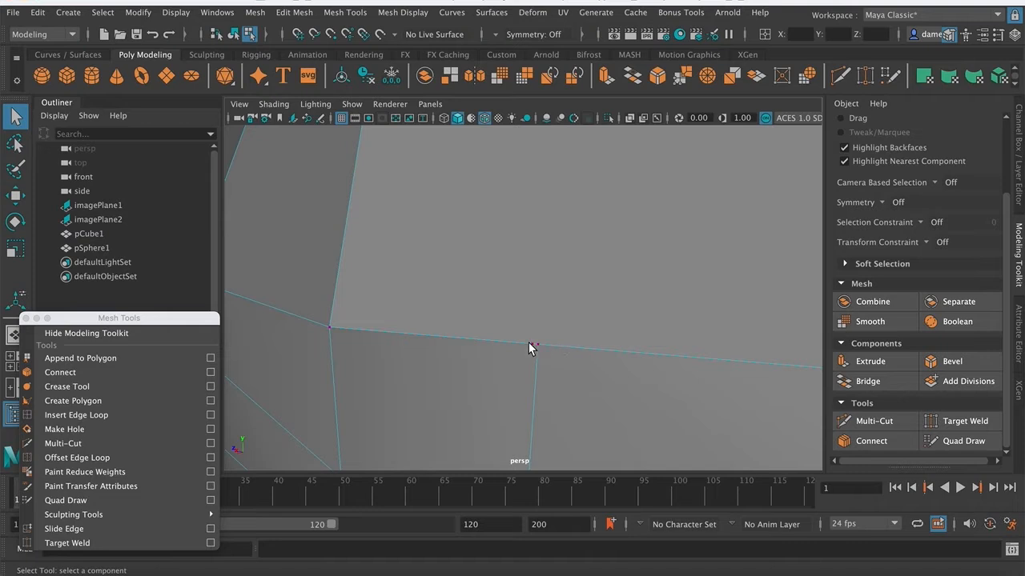
pyautogui.click(532, 344)
pyautogui.click(532, 344)
pyautogui.click(533, 344)
pyautogui.click(532, 344)
pyautogui.keyDown('alt'); pyautogui.moveTo(546, 332); pyautogui.dragTo(513, 327); pyautogui.keyUp('alt')
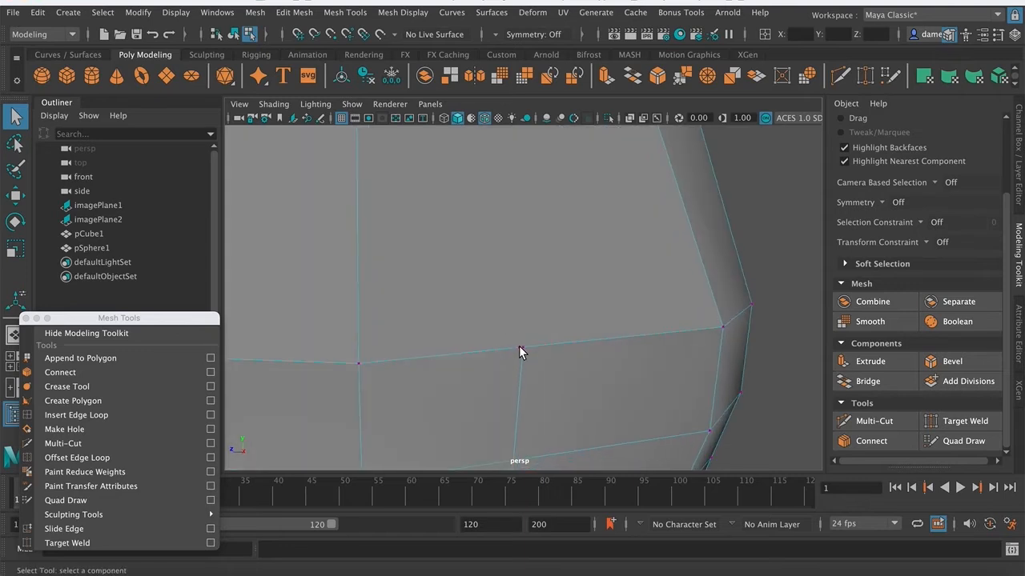
pyautogui.click(519, 346)
pyautogui.click(519, 345)
pyautogui.keyDown('alt'); pyautogui.moveTo(485, 359); pyautogui.dragTo(480, 351); pyautogui.keyUp('alt')
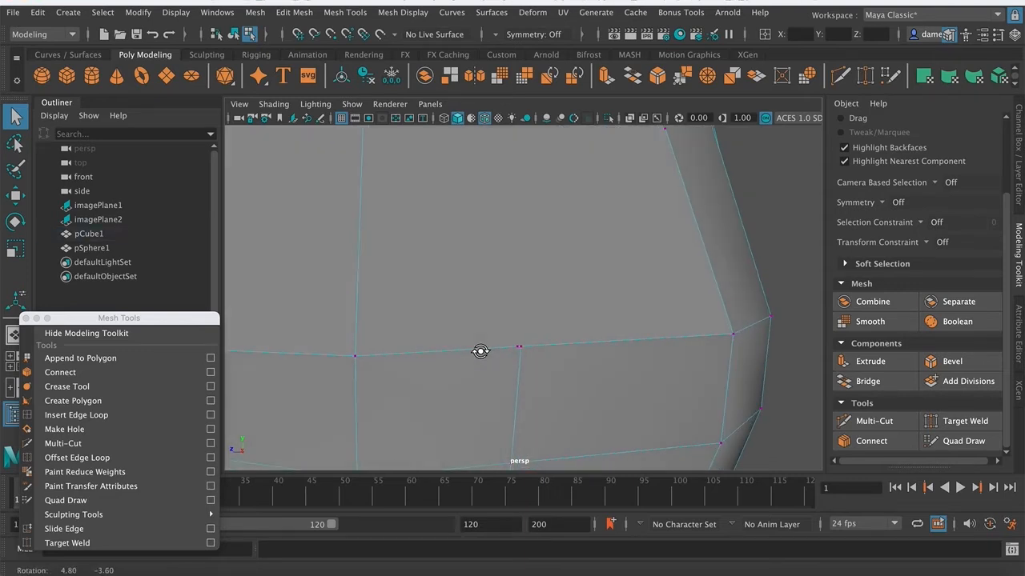
# - Try moving one of the nearly coincident vertices off the panel's lower edge, and undo the move
pyautogui.click(517, 346)
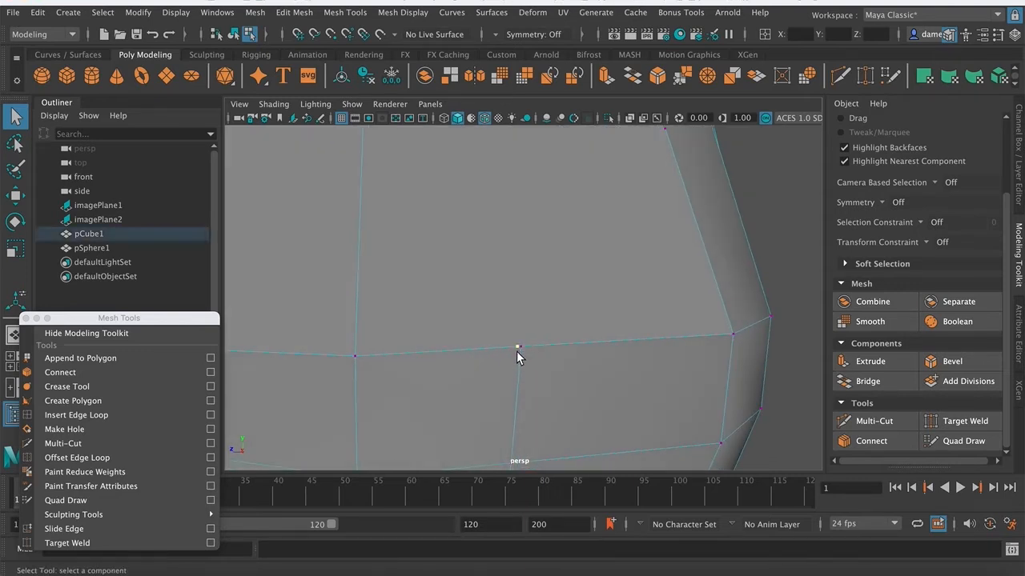
pyautogui.press('w')
pyautogui.moveTo(519, 348)
pyautogui.mouseDown()
pyautogui.moveTo(499, 296)
pyautogui.moveTo(517, 388)
pyautogui.moveTo(519, 285)
pyautogui.moveTo(558, 361)
pyautogui.moveTo(603, 344)
pyautogui.moveTo(505, 341)
pyautogui.moveTo(517, 356)
pyautogui.mouseUp()
pyautogui.hotkey('ctrl', 'z')
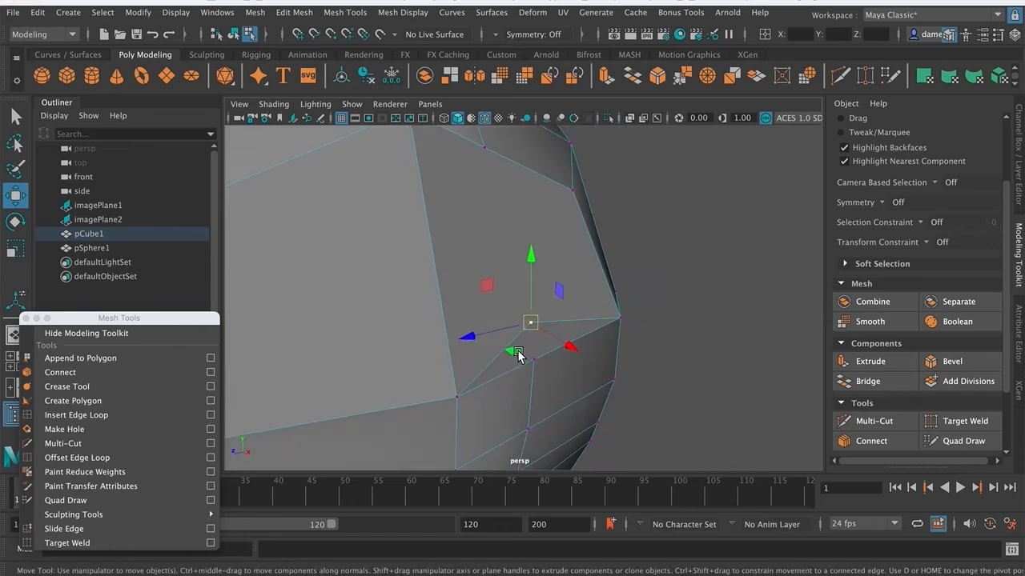
pyautogui.press('q')
pyautogui.hotkey('ctrl', 'z')
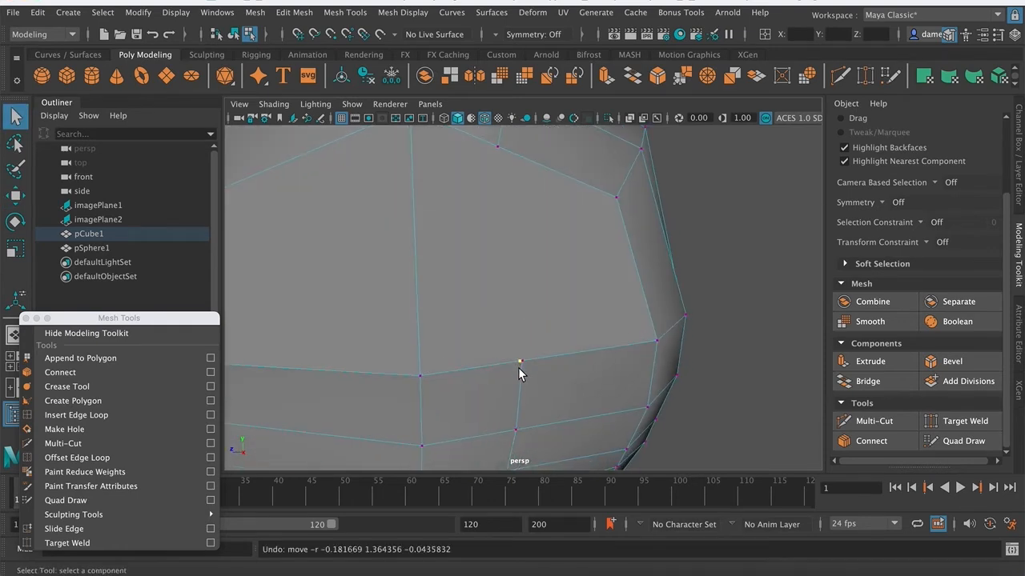
# - Move the loose vertex of the coincident pair straight up, away from the side panel's lower edge
pyautogui.keyDown('alt'); pyautogui.moveTo(519, 368); pyautogui.dragTo(667, 361, button='right'); pyautogui.keyUp('alt')
pyautogui.keyDown('alt'); pyautogui.moveTo(499, 377); pyautogui.dragTo(574, 277, button='middle'); pyautogui.keyUp('alt')
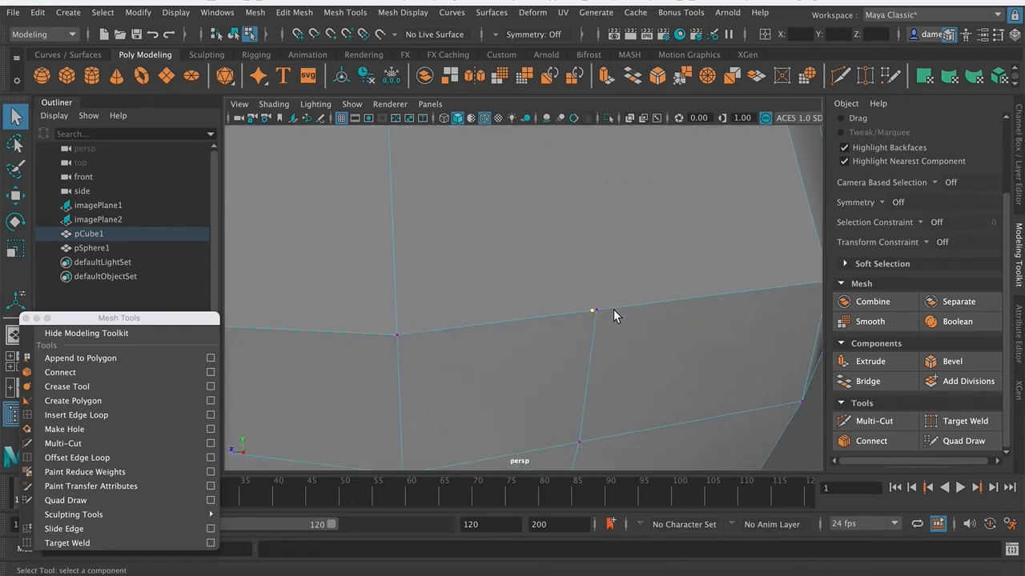
pyautogui.press('w')
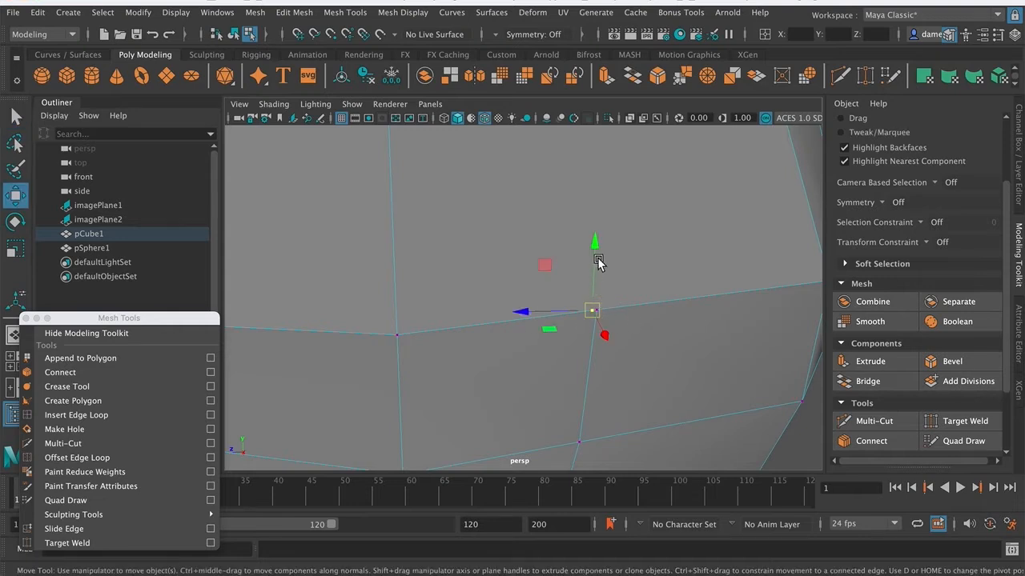
pyautogui.click(601, 255)
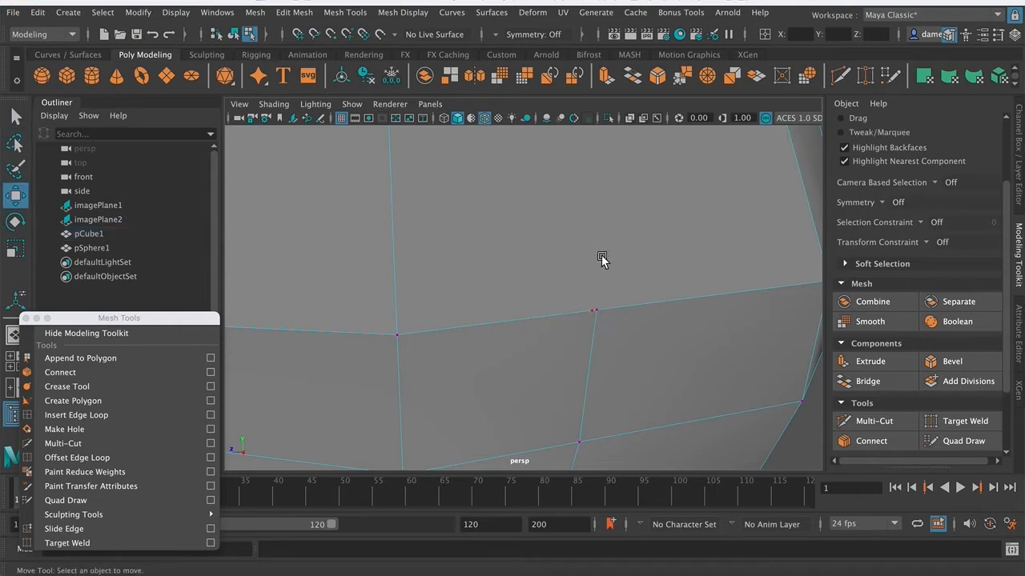
pyautogui.click(590, 312)
pyautogui.moveTo(597, 247); pyautogui.dragTo(598, 196)
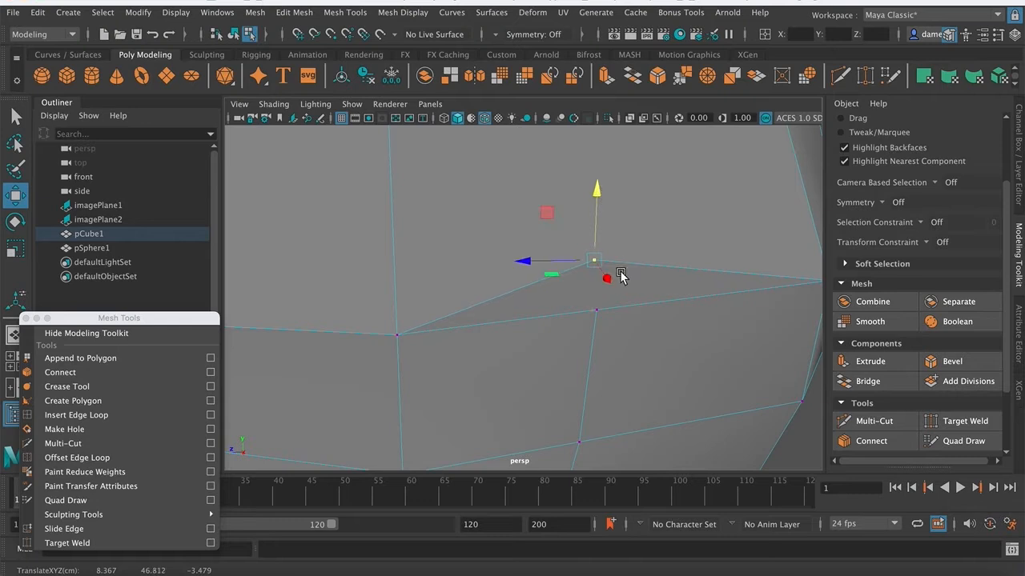
pyautogui.press('q')
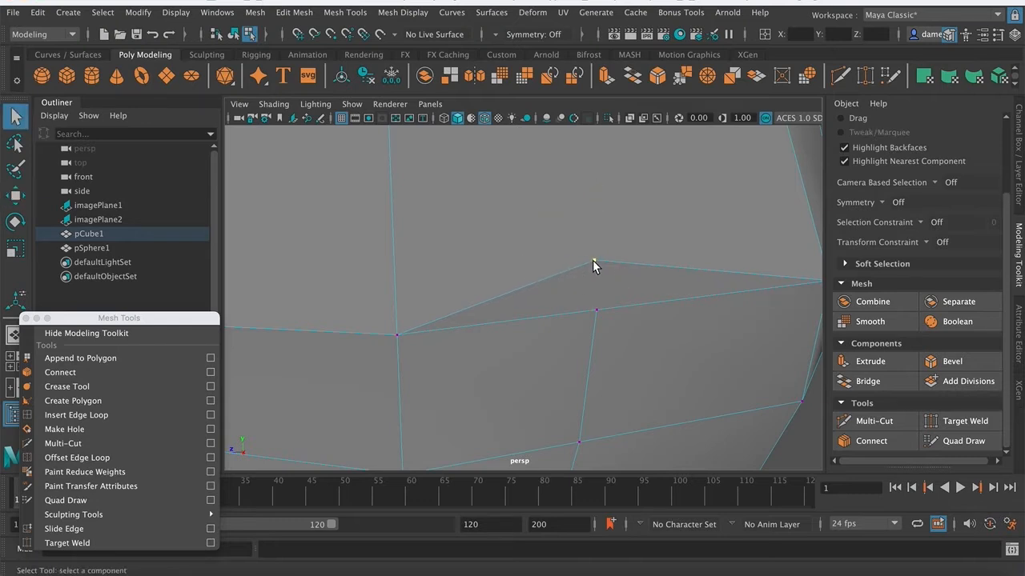
# - Examine the two edges meeting at the raised vertex and the vertex itself by selecting them in edge and vertex modes
pyautogui.click(593, 260)
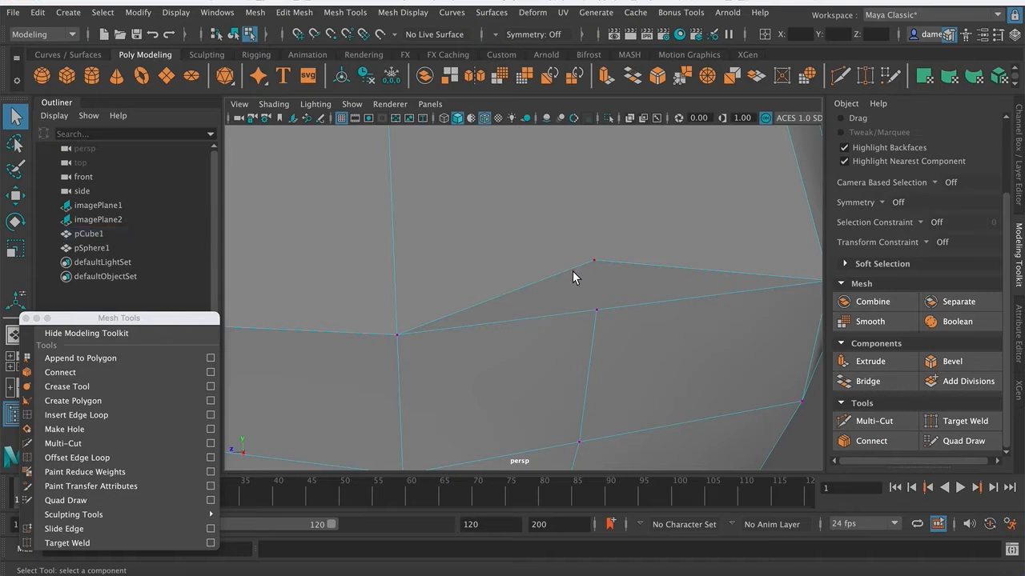
pyautogui.moveTo(538, 283); pyautogui.dragTo(544, 168, button='right')
pyautogui.doubleClick(553, 279)
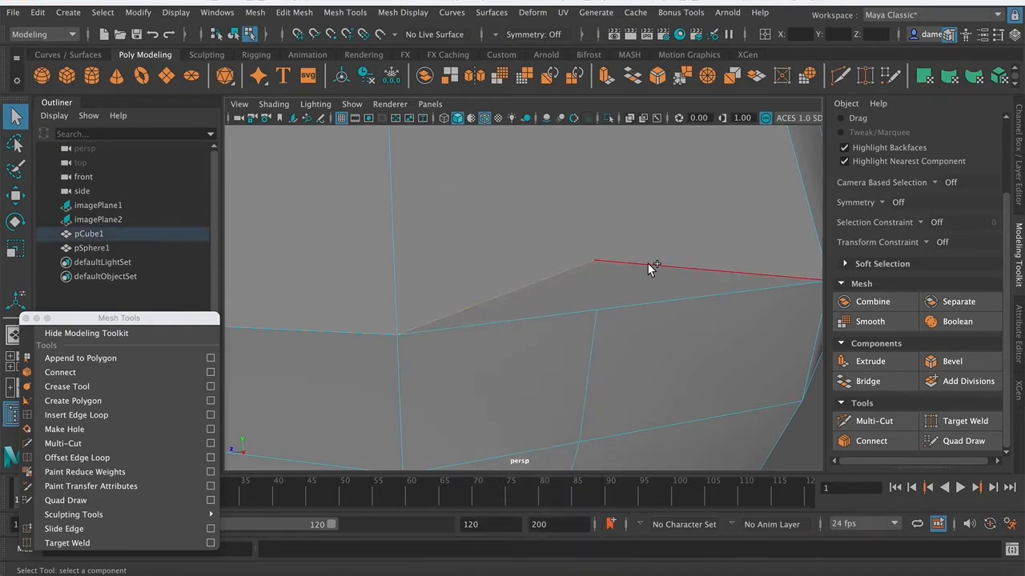
pyautogui.keyDown('alt'); pyautogui.moveTo(564, 327); pyautogui.dragTo(450, 353, button='middle'); pyautogui.keyUp('alt')
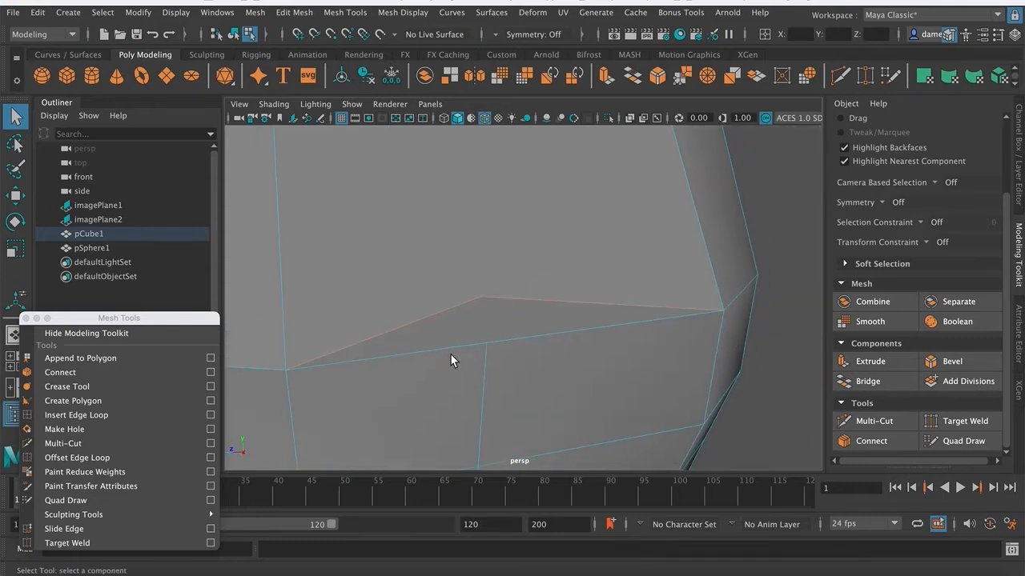
pyautogui.click(450, 353)
pyautogui.moveTo(459, 308); pyautogui.dragTo(392, 202, button='right')
pyautogui.click(478, 298)
pyautogui.keyDown('alt'); pyautogui.moveTo(480, 302); pyautogui.dragTo(534, 336); pyautogui.keyUp('alt')
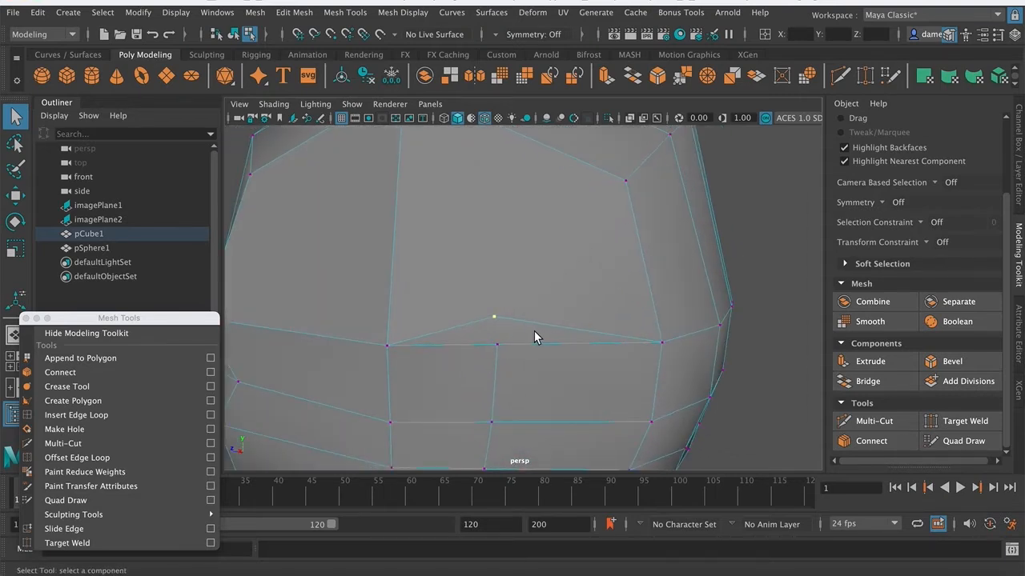
# - Delete the thin triangular face between the raised vertex and the side panel's lower edge
pyautogui.moveTo(473, 200); pyautogui.dragTo(474, 238, button='right')
pyautogui.click(491, 331)
pyautogui.press('f')
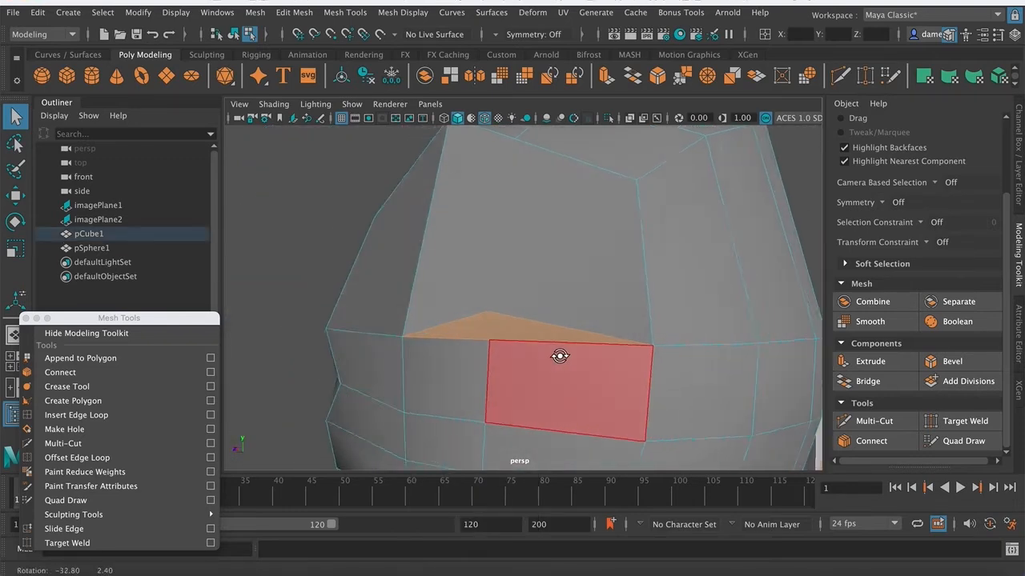
pyautogui.press('Delete')
pyautogui.keyDown('alt'); pyautogui.moveTo(537, 336); pyautogui.dragTo(566, 305); pyautogui.keyUp('alt')
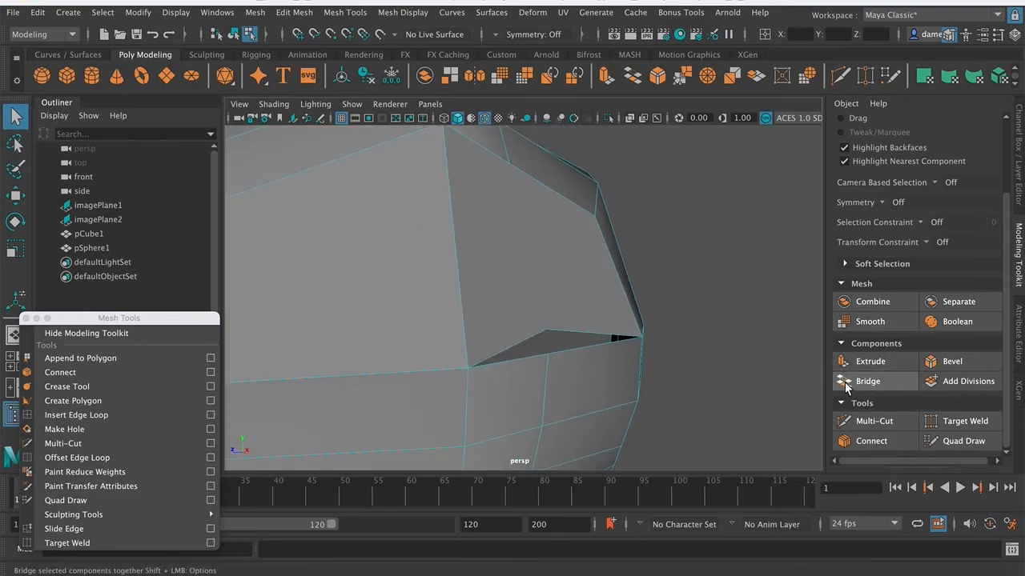
pyautogui.keyDown('alt'); pyautogui.moveTo(617, 360); pyautogui.dragTo(505, 332); pyautogui.keyUp('alt')
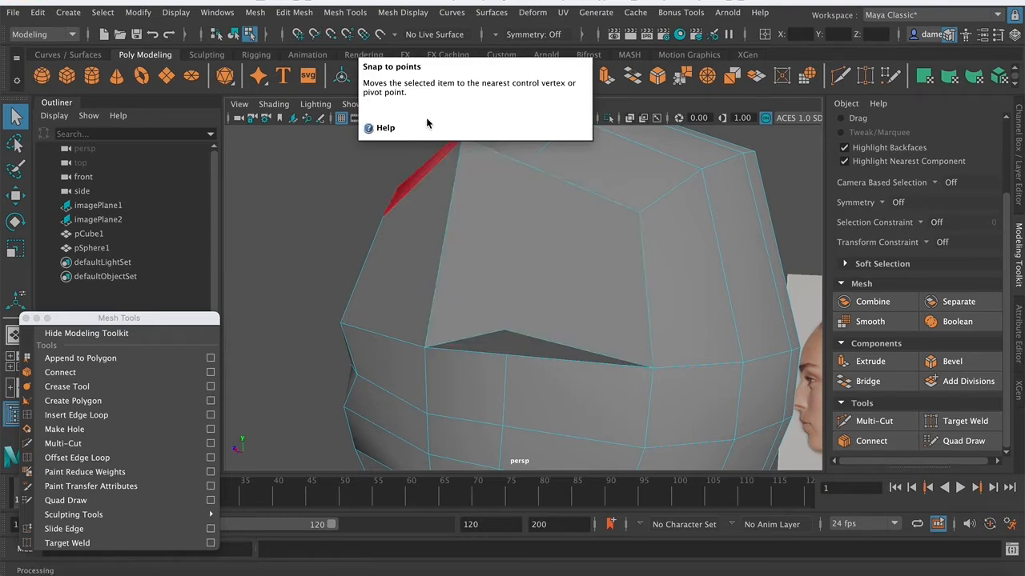
pyautogui.keyDown('alt'); pyautogui.moveTo(412, 209); pyautogui.dragTo(576, 304); pyautogui.keyUp('alt')
pyautogui.scroll(5, 534, 283)
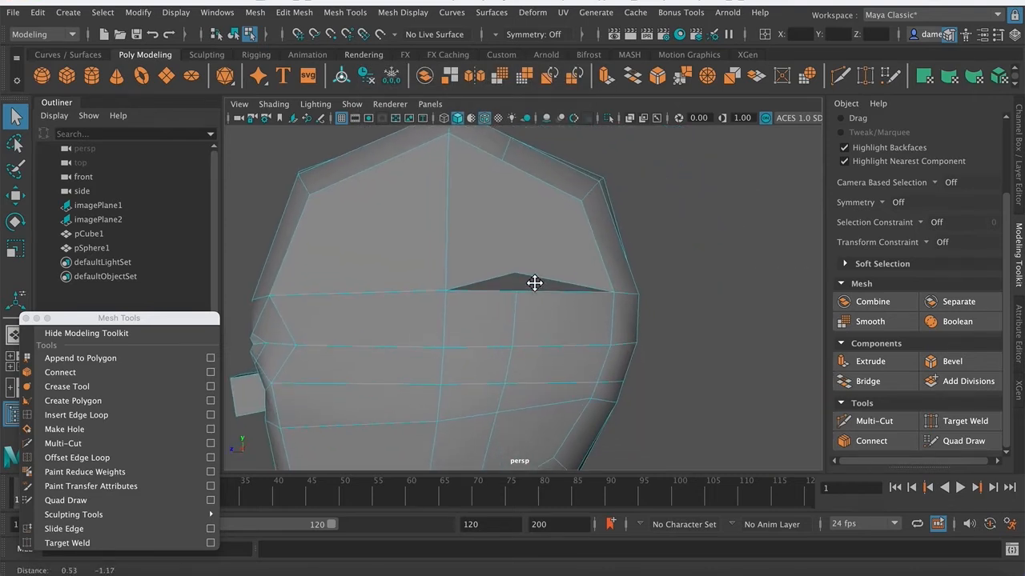
# - Snap the raised vertex down onto the vertex directly below it on the side panel's lower edge
pyautogui.moveTo(519, 286); pyautogui.dragTo(451, 206, button='right')
pyautogui.click(512, 267)
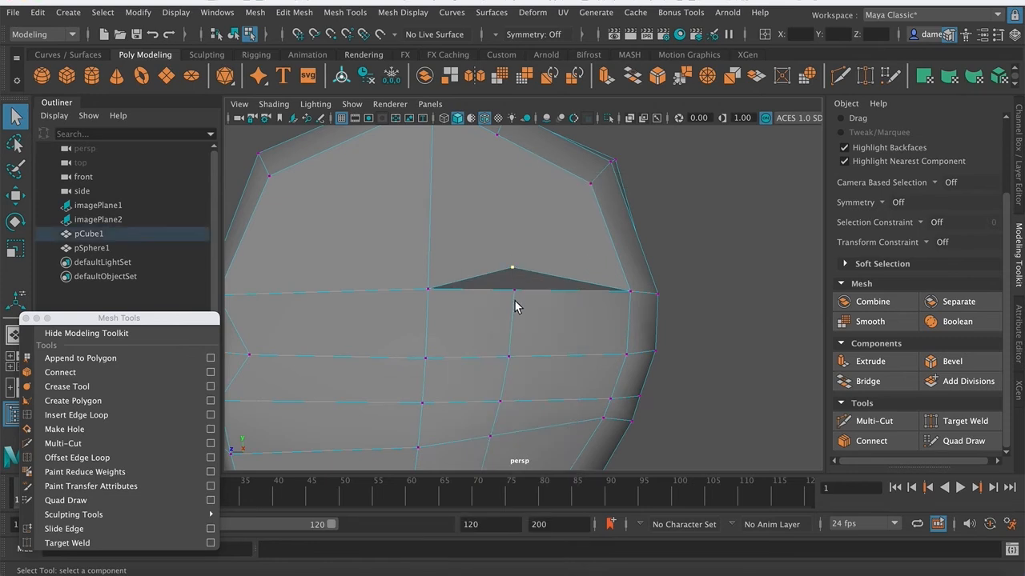
pyautogui.keyDown('alt'); pyautogui.moveTo(513, 290); pyautogui.dragTo(624, 331); pyautogui.keyUp('alt')
pyautogui.keyDown('alt'); pyautogui.moveTo(549, 307); pyautogui.dragTo(582, 308, button='right'); pyautogui.keyUp('alt')
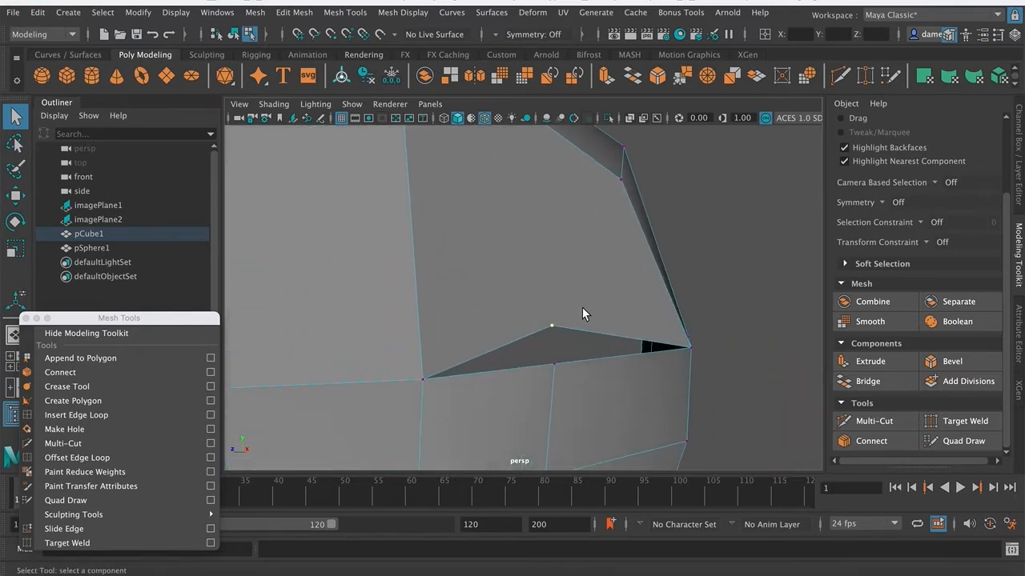
pyautogui.press('w')
pyautogui.moveTo(552, 324); pyautogui.dragTo(571, 290)
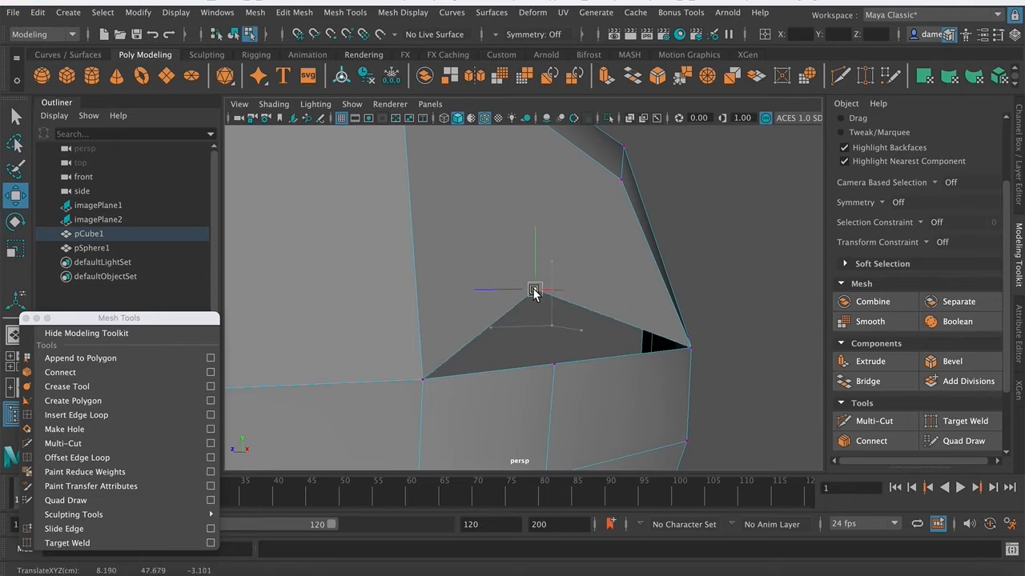
pyautogui.hotkey('ctrl', 'z')
pyautogui.moveTo(553, 329); pyautogui.dragTo(534, 282)
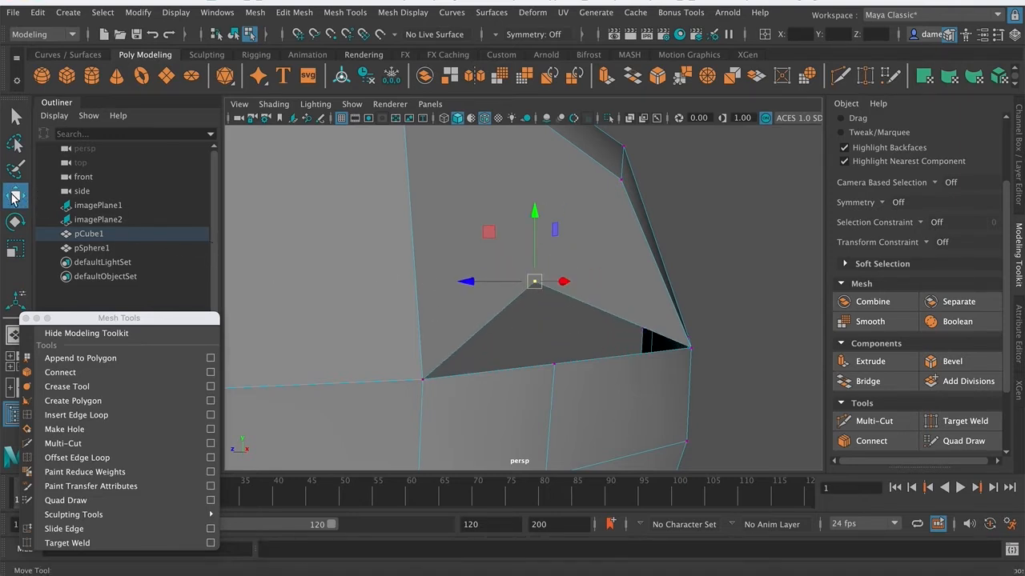
pyautogui.press('v')
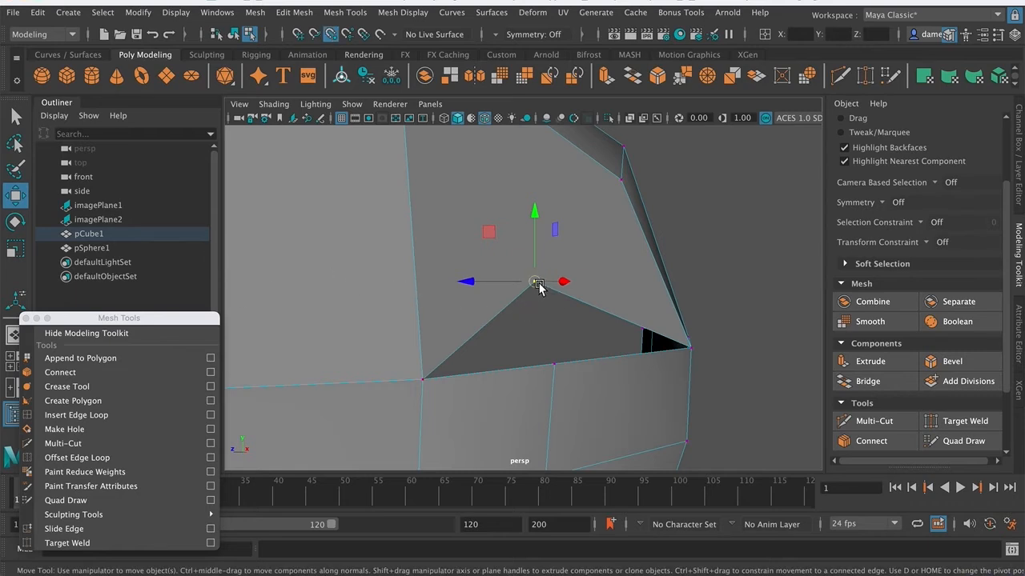
pyautogui.moveTo(536, 281); pyautogui.dragTo(544, 359)
pyautogui.click(544, 352)
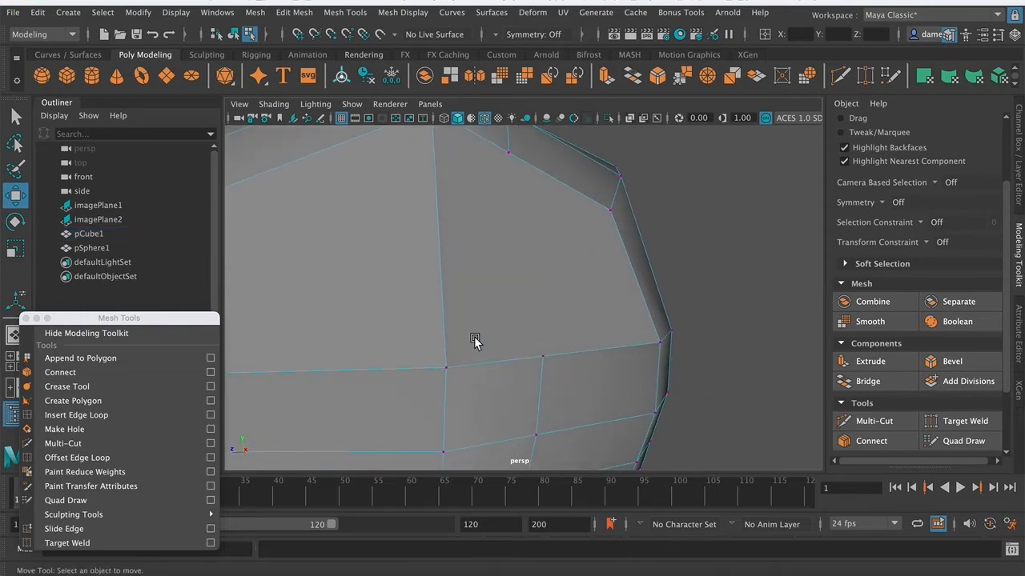
# - Try moving one of the stacked vertices on the panel's lower edge upward, and undo the move
pyautogui.click(544, 357)
pyautogui.keyDown('alt'); pyautogui.moveTo(544, 353); pyautogui.dragTo(551, 350, button='middle'); pyautogui.keyUp('alt')
pyautogui.keyDown('alt'); pyautogui.moveTo(552, 350); pyautogui.dragTo(672, 354, button='right'); pyautogui.keyUp('alt')
pyautogui.keyDown('alt'); pyautogui.moveTo(582, 373); pyautogui.dragTo(593, 311, button='middle'); pyautogui.keyUp('alt')
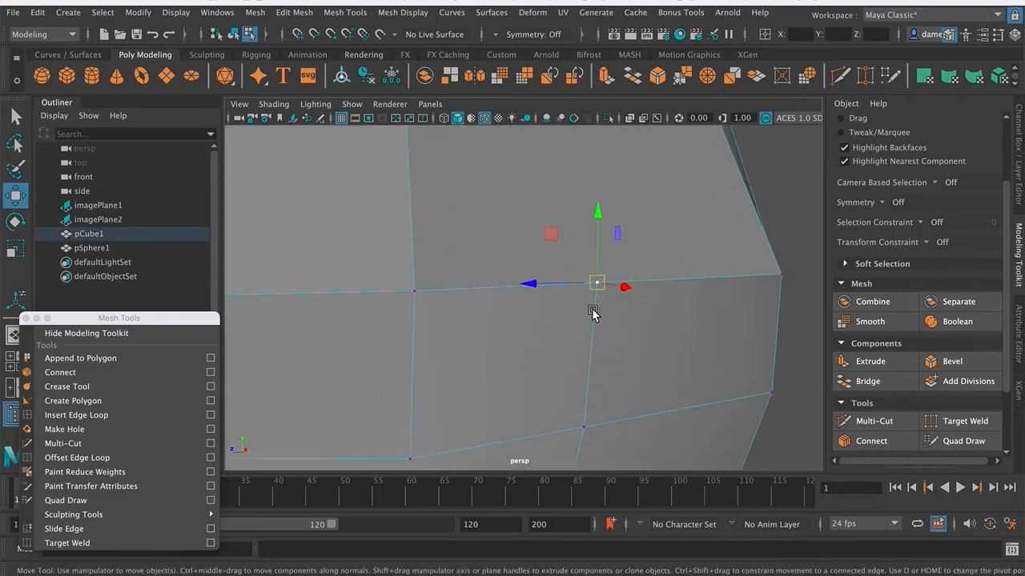
pyautogui.keyDown('alt'); pyautogui.moveTo(592, 312); pyautogui.dragTo(633, 315, button='right'); pyautogui.keyUp('alt')
pyautogui.keyDown('alt'); pyautogui.moveTo(633, 315); pyautogui.dragTo(591, 322, button='middle'); pyautogui.keyUp('alt')
pyautogui.moveTo(588, 315); pyautogui.dragTo(557, 257)
pyautogui.hotkey('ctrl', 'z')
# - Test the stacked vertices by pulling the selection downward and then upward from the lower edge, undoing each move
pyautogui.click(807, 221)
pyautogui.click(588, 317)
pyautogui.moveTo(543, 269); pyautogui.dragTo(618, 346)
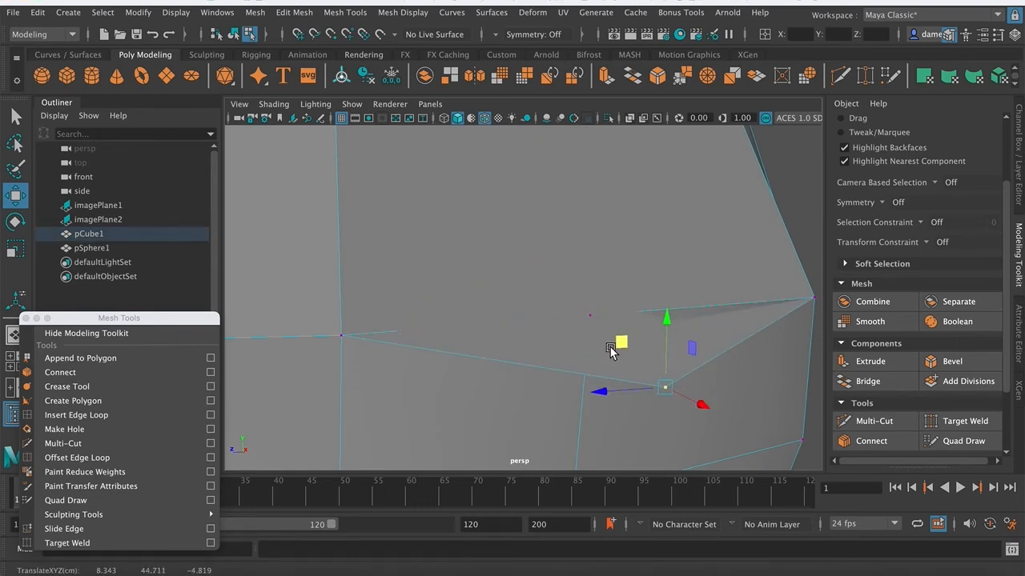
pyautogui.hotkey('ctrl', 'z')
pyautogui.press('q')
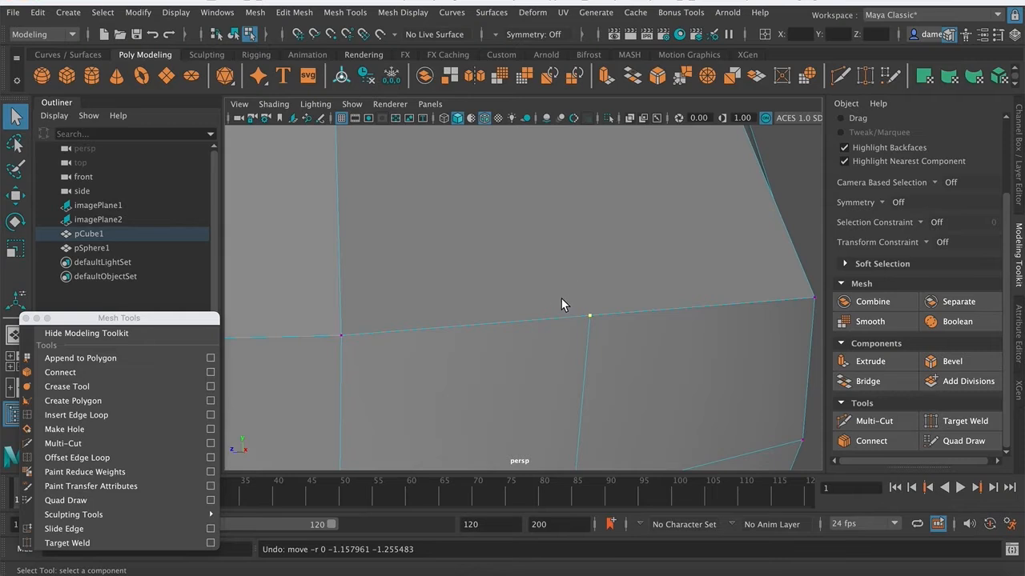
pyautogui.press('w')
pyautogui.moveTo(588, 317); pyautogui.dragTo(595, 264)
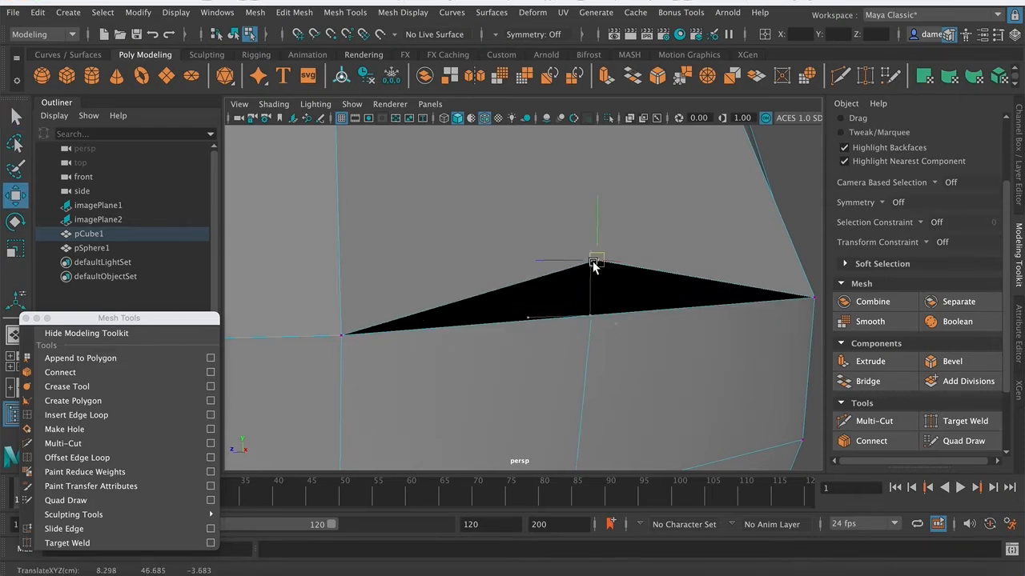
pyautogui.hotkey('ctrl', 'z')
pyautogui.press('q')
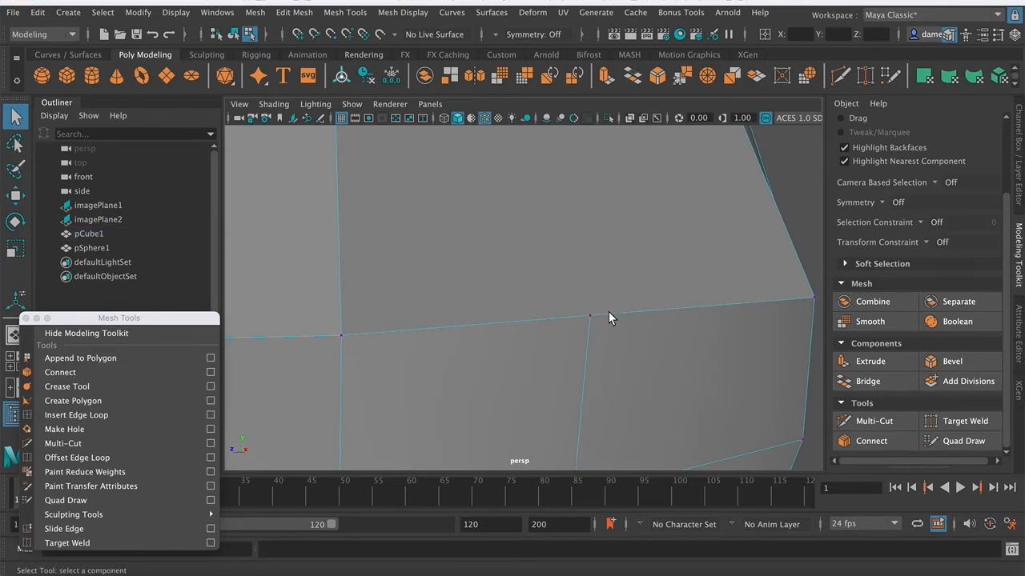
# - Lift the panel's loose vertex off the lower edge and snap it back exactly onto its stacked counterpart
pyautogui.click(590, 316)
pyautogui.press('w')
pyautogui.moveTo(590, 317); pyautogui.dragTo(588, 258)
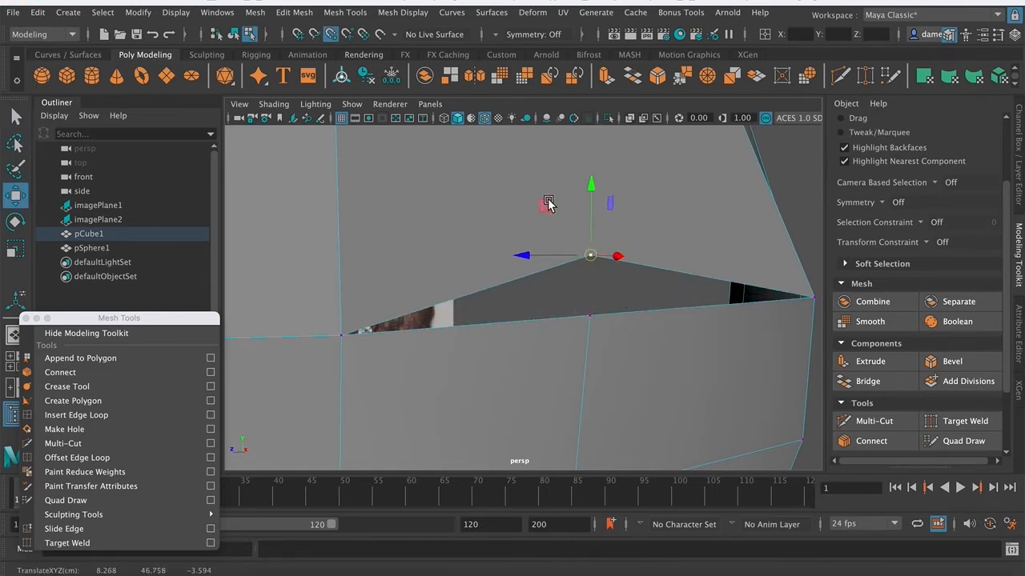
pyautogui.moveTo(599, 258); pyautogui.dragTo(590, 332)
pyautogui.press('q')
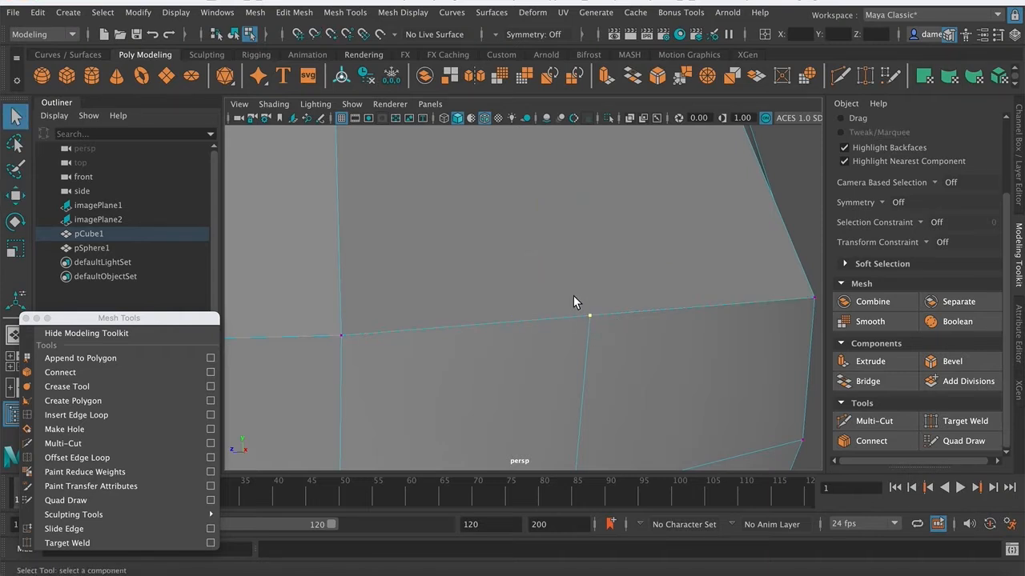
# - Select both stacked vertices on the panel's lower edge, check the area in wireframe, and merge them
pyautogui.moveTo(610, 344); pyautogui.dragTo(610, 344)
pyautogui.press('4')
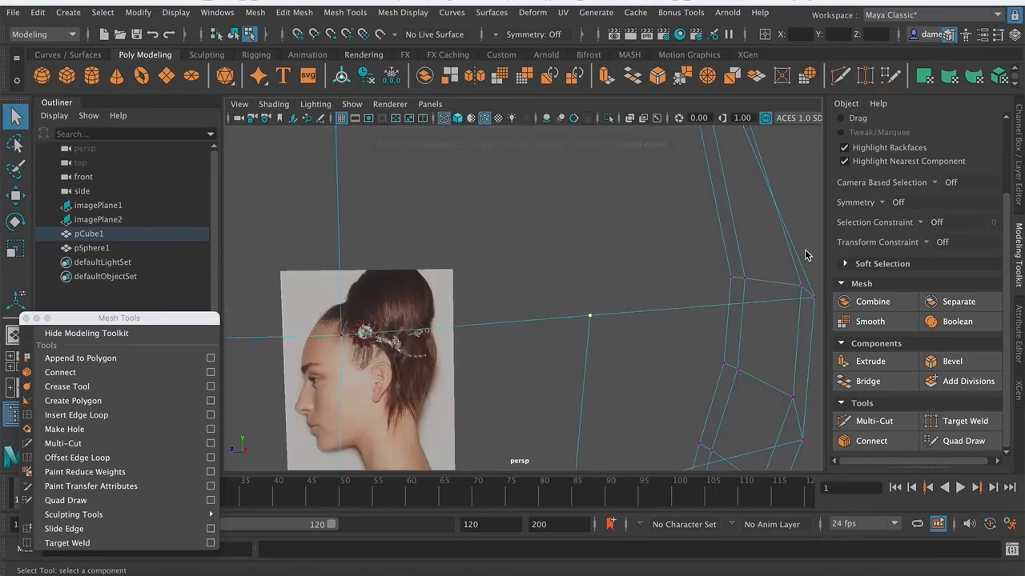
pyautogui.moveTo(536, 241); pyautogui.dragTo(744, 376)
pyautogui.moveTo(535, 273); pyautogui.dragTo(631, 360)
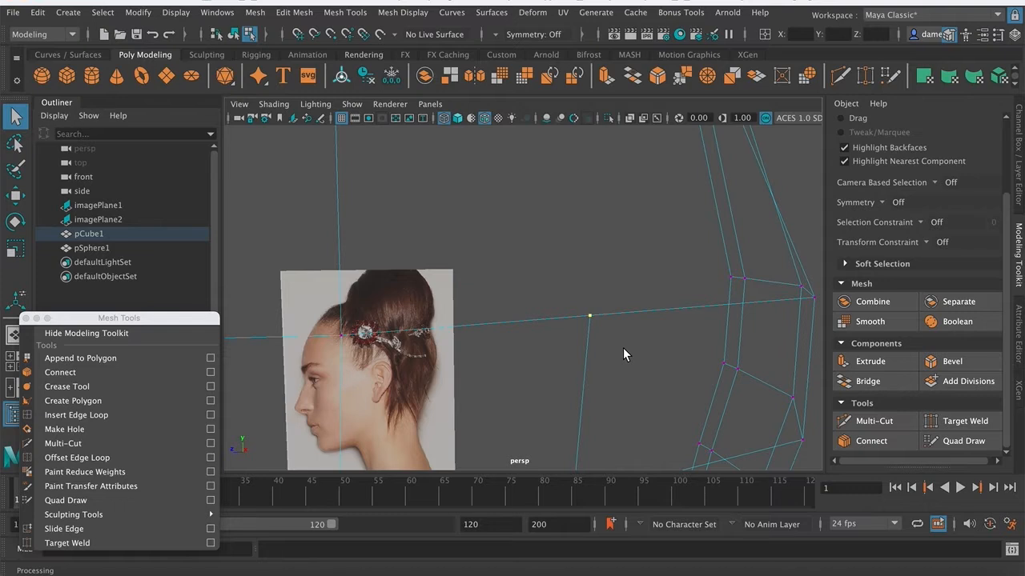
pyautogui.press('5')
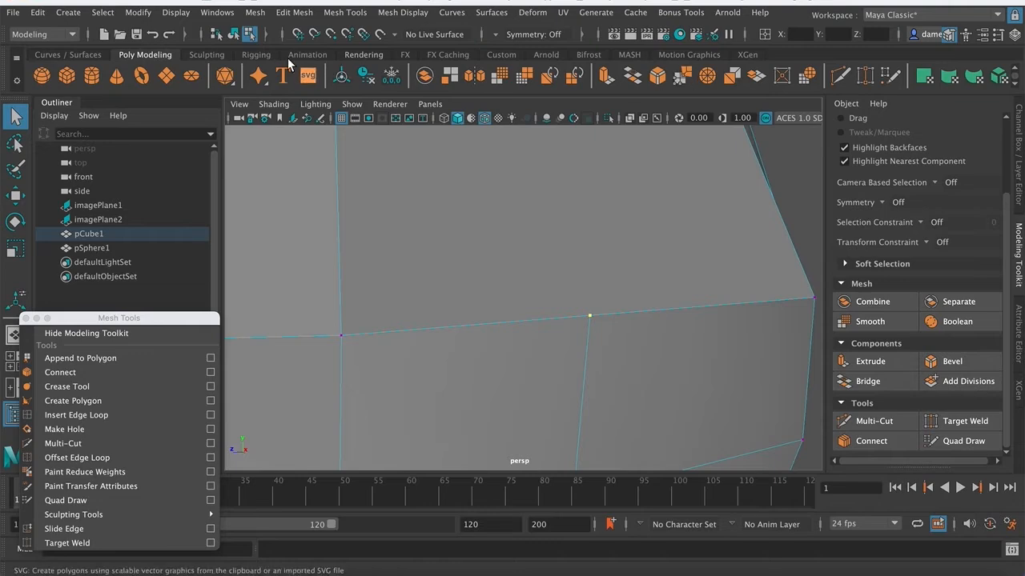
pyautogui.click(293, 12)
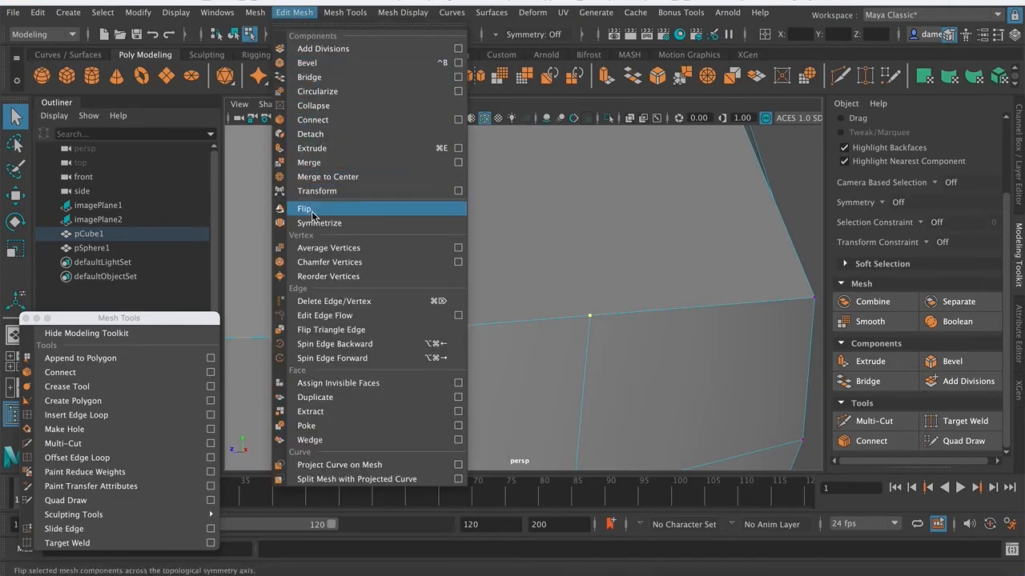
pyautogui.click(308, 162)
pyautogui.scroll(-5, 571, 314)
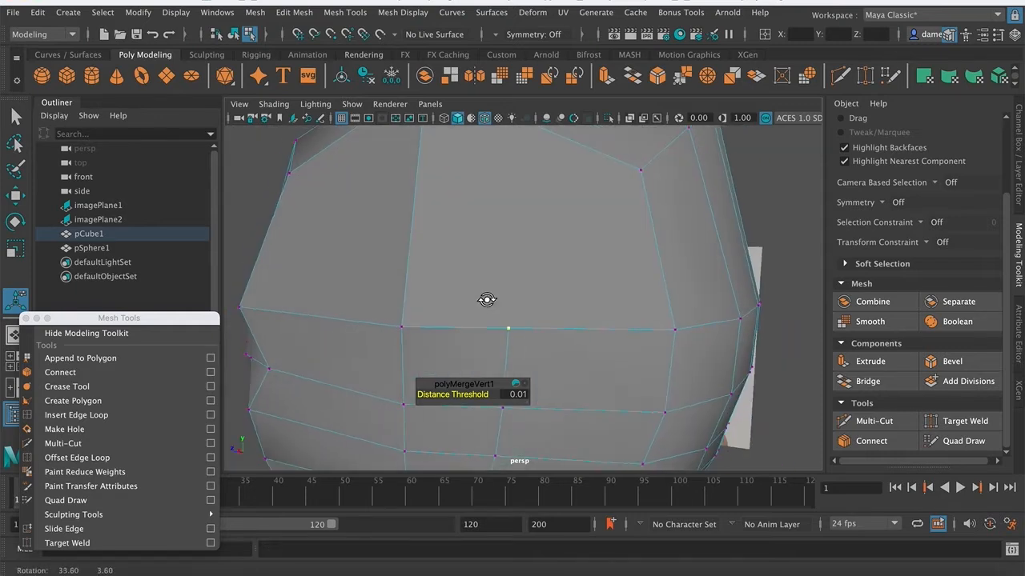
pyautogui.press('q')
pyautogui.keyDown('alt'); pyautogui.moveTo(569, 318); pyautogui.dragTo(525, 336); pyautogui.keyUp('alt')
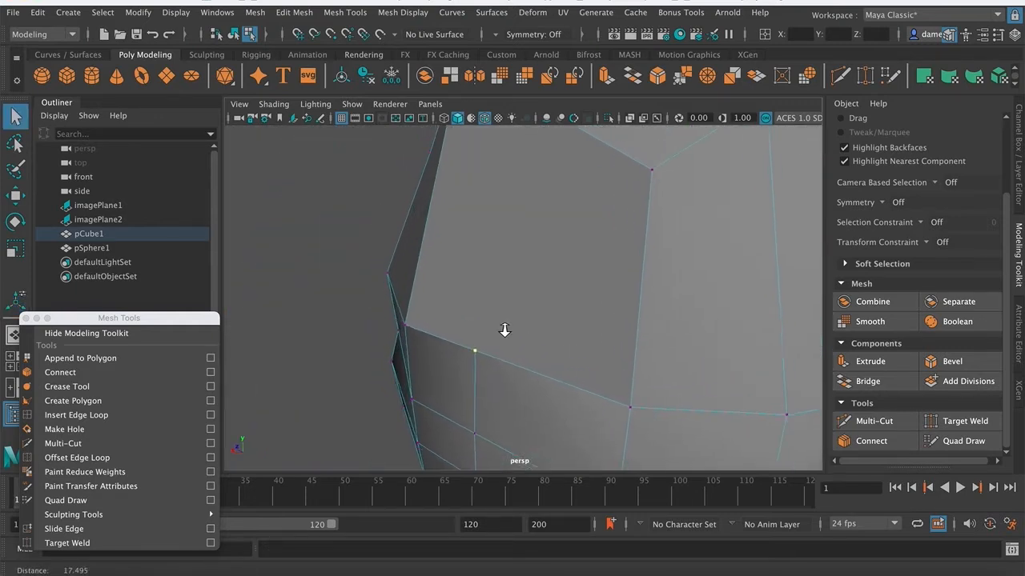
# - Try a Multi-Cut across the large face at the back of the head, from its lower mid-edge vertex to its upper one
pyautogui.keyDown('alt'); pyautogui.moveTo(526, 336); pyautogui.dragTo(377, 329, button='right'); pyautogui.keyUp('alt')
pyautogui.keyDown('alt'); pyautogui.moveTo(446, 363); pyautogui.dragTo(524, 243); pyautogui.keyUp('alt')
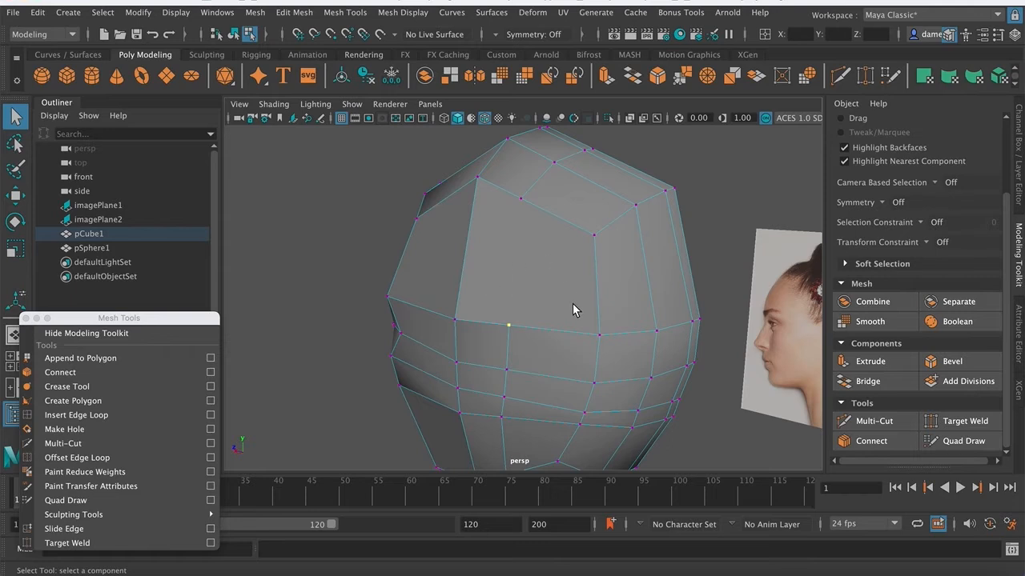
pyautogui.click(872, 421)
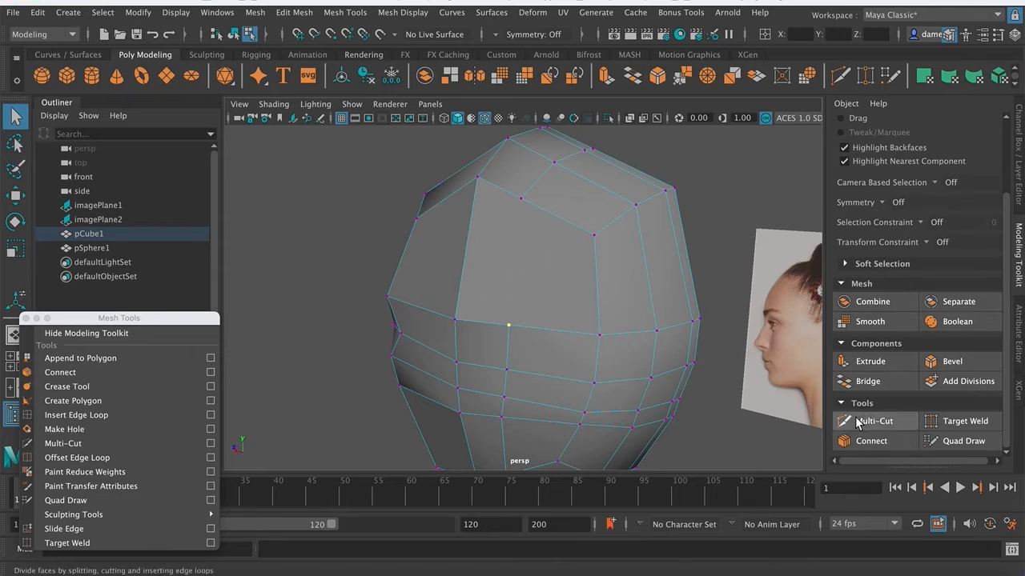
pyautogui.click(509, 327)
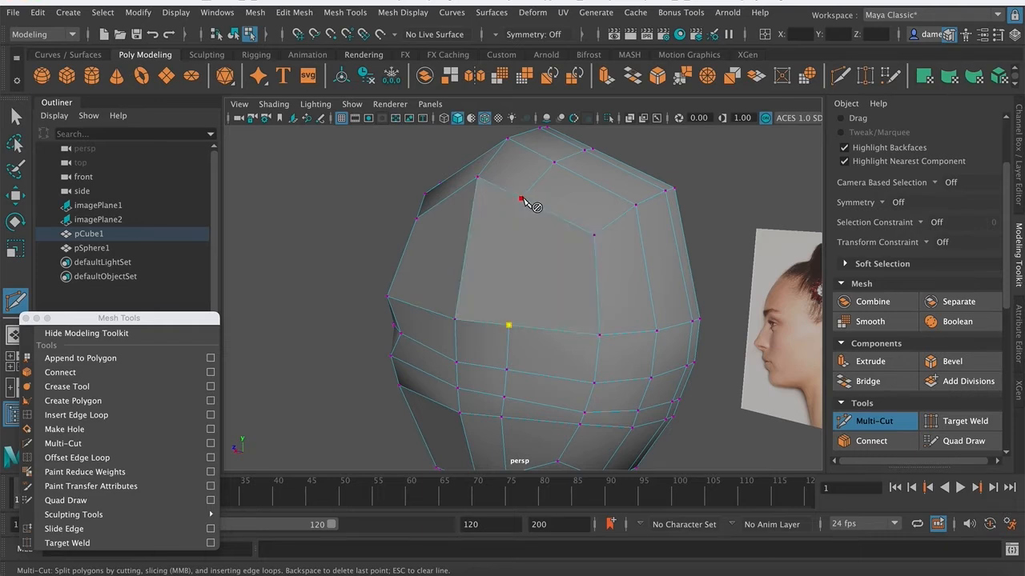
pyautogui.keyDown('alt'); pyautogui.moveTo(525, 205); pyautogui.dragTo(524, 247, button='middle'); pyautogui.keyUp('alt')
pyautogui.keyDown('alt'); pyautogui.moveTo(523, 248); pyautogui.dragTo(662, 313, button='right'); pyautogui.keyUp('alt')
pyautogui.scroll(-3, 590, 277)
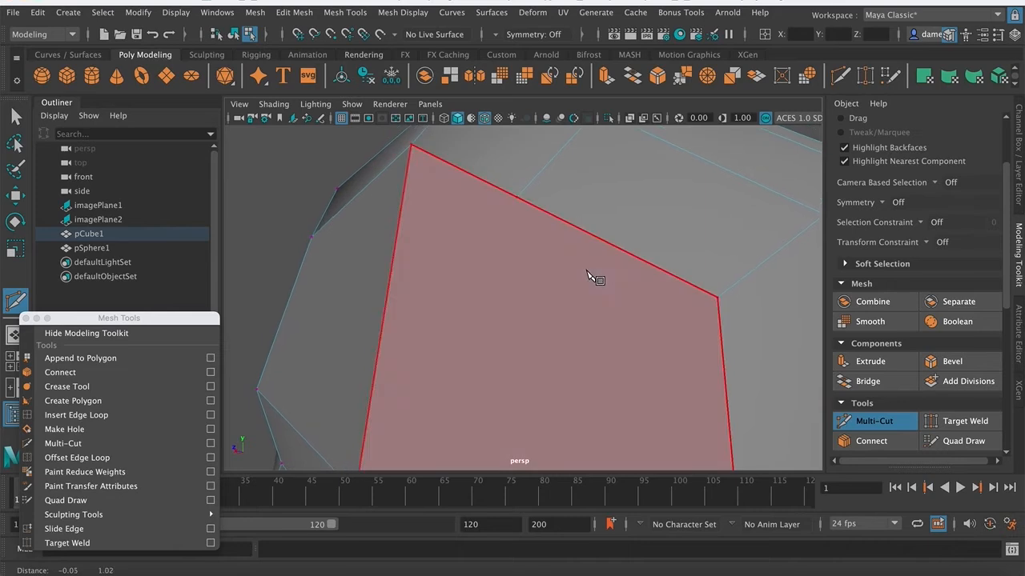
pyautogui.click(514, 209)
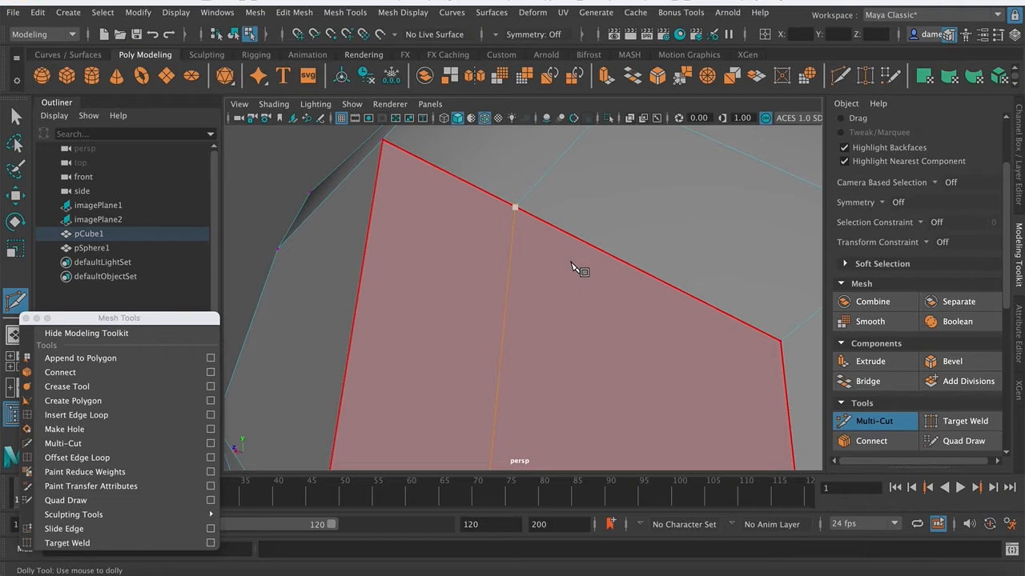
pyautogui.keyDown('alt'); pyautogui.moveTo(499, 261); pyautogui.dragTo(498, 311, button='middle'); pyautogui.keyUp('alt')
pyautogui.keyDown('alt'); pyautogui.moveTo(499, 311); pyautogui.dragTo(747, 293, button='right'); pyautogui.keyUp('alt')
pyautogui.keyDown('alt'); pyautogui.moveTo(352, 225); pyautogui.dragTo(521, 225, button='right'); pyautogui.keyUp('alt')
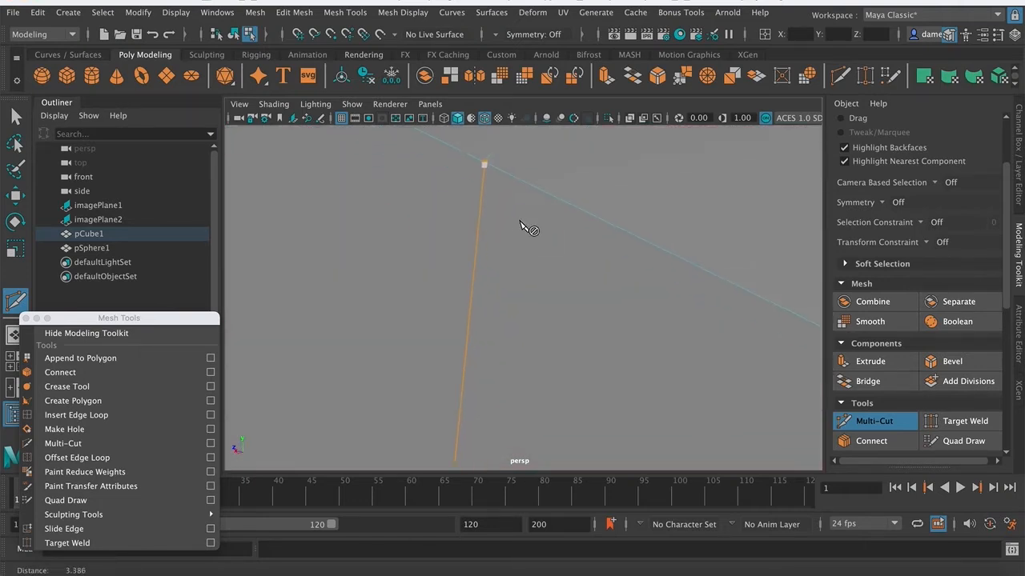
pyautogui.keyDown('alt'); pyautogui.moveTo(501, 211); pyautogui.dragTo(520, 250, button='middle'); pyautogui.keyUp('alt')
pyautogui.keyDown('alt'); pyautogui.moveTo(488, 253); pyautogui.dragTo(557, 236, button='right'); pyautogui.keyUp('alt')
pyautogui.keyDown('alt'); pyautogui.moveTo(497, 195); pyautogui.dragTo(526, 259, button='middle'); pyautogui.keyUp('alt')
pyautogui.keyDown('alt'); pyautogui.moveTo(478, 256); pyautogui.dragTo(624, 222, button='right'); pyautogui.keyUp('alt')
pyautogui.hotkey('ctrl', 'z')
# - Retry the Multi-Cut from the upper mid-edge vertex down to the lower one, and leave the tool
pyautogui.click(610, 196)
pyautogui.click(610, 196)
pyautogui.keyDown('alt'); pyautogui.moveTo(610, 196); pyautogui.dragTo(622, 279, button='middle'); pyautogui.keyUp('alt')
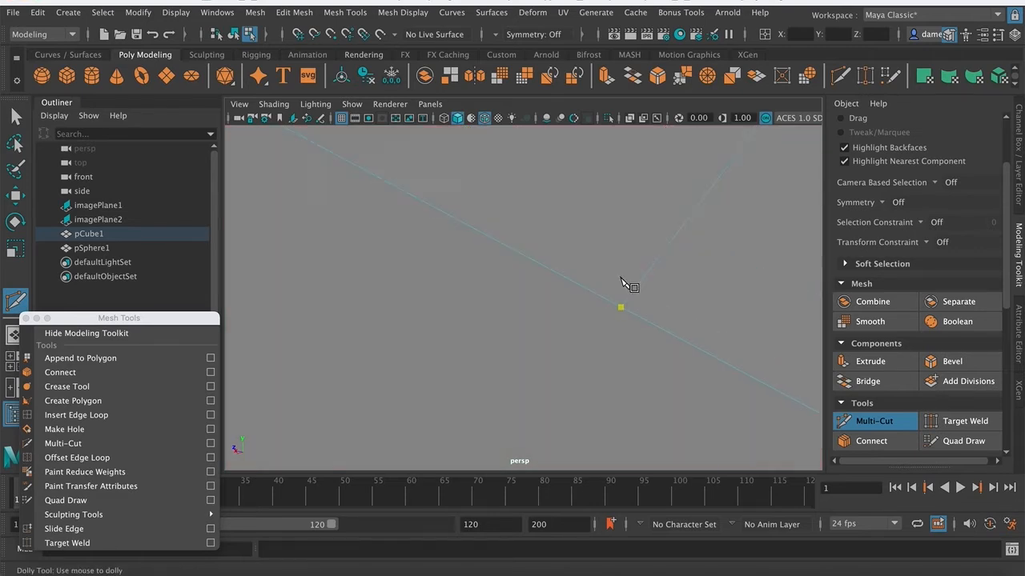
pyautogui.keyDown('alt'); pyautogui.moveTo(622, 279); pyautogui.dragTo(264, 283, button='right'); pyautogui.keyUp('alt')
pyautogui.moveTo(704, 313)
pyautogui.keyDown('alt'); pyautogui.mouseDown(button='right')
pyautogui.moveTo(544, 319)
pyautogui.moveTo(560, 247)
pyautogui.mouseUp(button='right'); pyautogui.keyUp('alt')
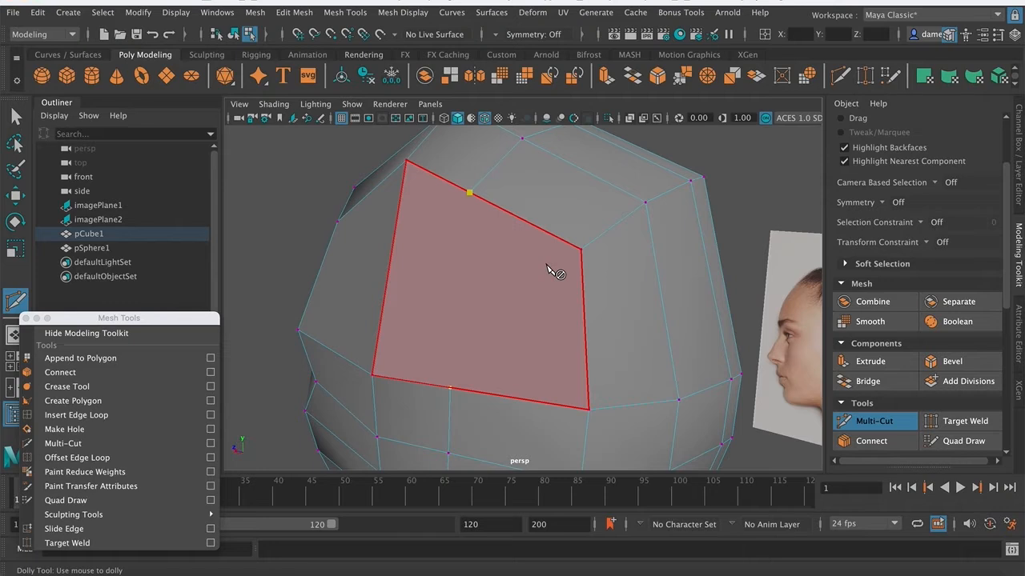
pyautogui.click(470, 193)
pyautogui.keyDown('alt'); pyautogui.moveTo(446, 221); pyautogui.dragTo(507, 233, button='right'); pyautogui.keyUp('alt')
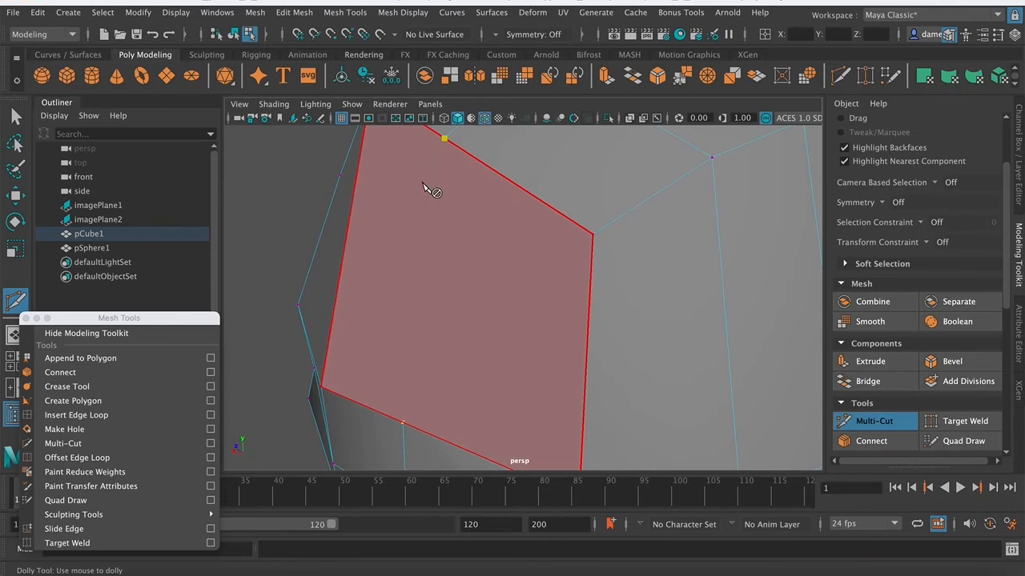
pyautogui.keyDown('alt'); pyautogui.moveTo(462, 225); pyautogui.dragTo(384, 228, button='right'); pyautogui.keyUp('alt')
pyautogui.keyDown('alt'); pyautogui.moveTo(405, 245); pyautogui.dragTo(469, 206); pyautogui.keyUp('alt')
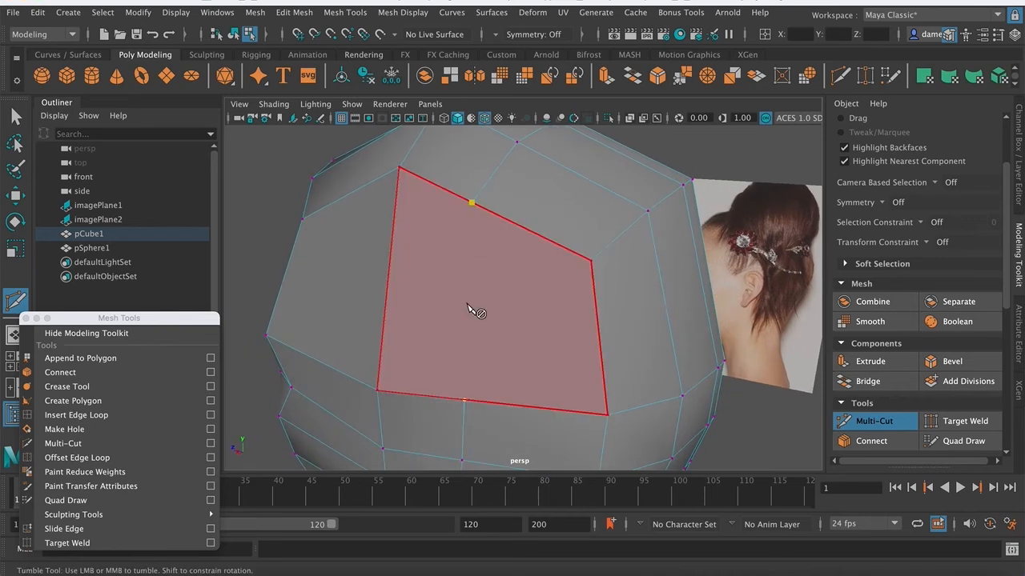
pyautogui.click(464, 399)
pyautogui.keyDown('alt'); pyautogui.moveTo(542, 327); pyautogui.dragTo(486, 324); pyautogui.keyUp('alt')
pyautogui.press('q')
# - Delete the large undivided face at the back of the head
pyautogui.moveTo(483, 296); pyautogui.dragTo(488, 240, button='right')
pyautogui.click(485, 295)
pyautogui.keyDown('alt'); pyautogui.moveTo(485, 294); pyautogui.dragTo(512, 326); pyautogui.keyUp('alt')
pyautogui.press('Delete')
pyautogui.scroll(10, 520, 316)
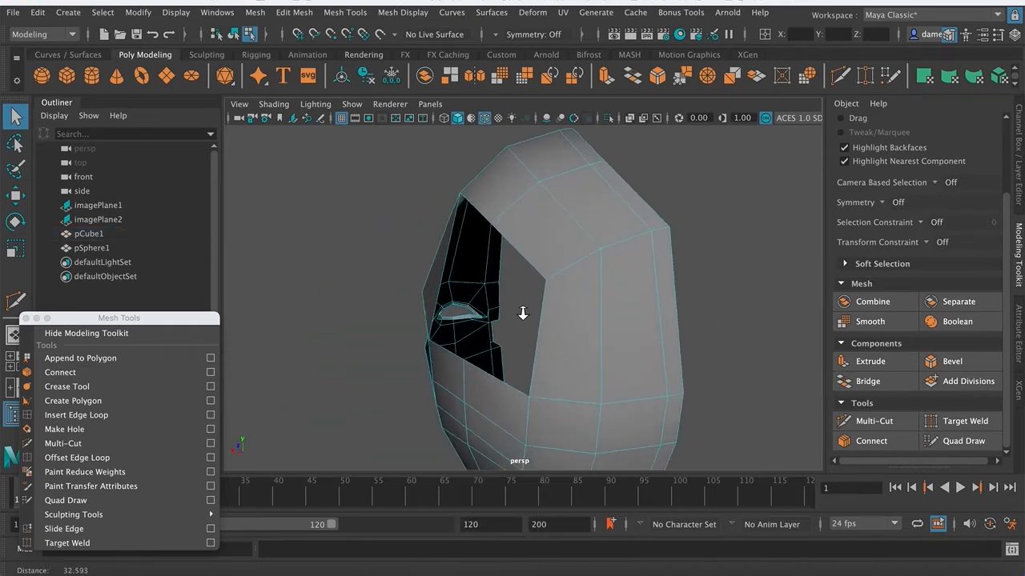
# - Select the mid-edge vertex on the hole's upper border and examine how the surrounding edges meet there
pyautogui.moveTo(508, 195); pyautogui.dragTo(449, 192, button='right')
pyautogui.scroll(8, 453, 221)
pyautogui.click(457, 153)
pyautogui.scroll(-10, 526, 217)
pyautogui.press('f')
pyautogui.scroll(-4, 427, 298)
pyautogui.keyDown('alt'); pyautogui.moveTo(427, 297); pyautogui.dragTo(440, 324); pyautogui.keyUp('alt')
pyautogui.scroll(-5, 295, 296)
pyautogui.keyDown('alt'); pyautogui.moveTo(295, 296); pyautogui.dragTo(624, 363); pyautogui.keyUp('alt')
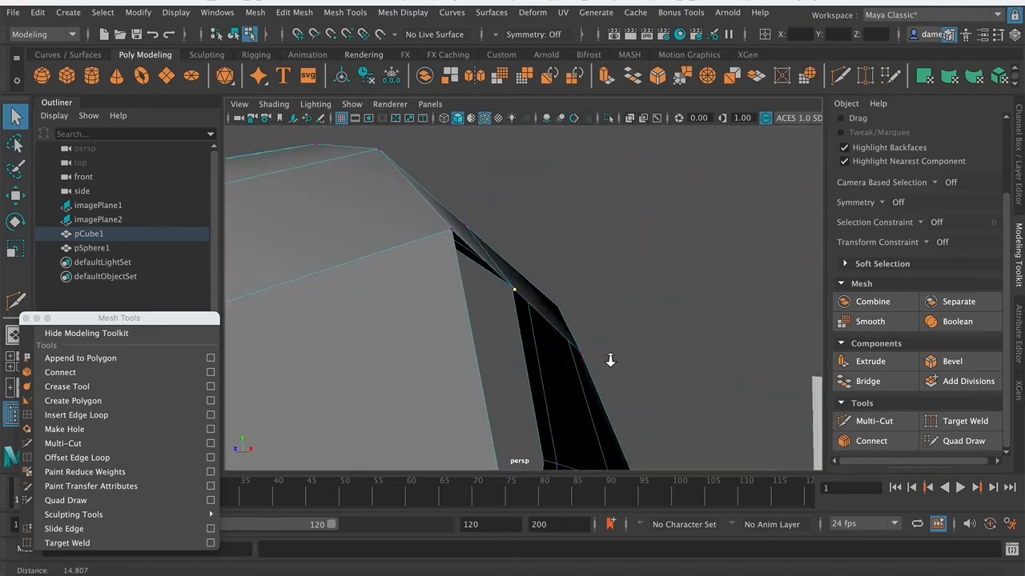
pyautogui.keyDown('alt'); pyautogui.moveTo(624, 363); pyautogui.dragTo(355, 337, button='right'); pyautogui.keyUp('alt')
pyautogui.keyDown('alt'); pyautogui.moveTo(356, 337); pyautogui.dragTo(337, 344); pyautogui.keyUp('alt')
# - Compare the hole's upper border in smooth preview and unsmoothed display, inspecting it from inside and outside
pyautogui.press('3')
pyautogui.keyDown('alt'); pyautogui.moveTo(509, 366); pyautogui.dragTo(348, 345); pyautogui.keyUp('alt')
pyautogui.keyDown('alt'); pyautogui.moveTo(348, 344); pyautogui.dragTo(670, 379, button='right'); pyautogui.keyUp('alt')
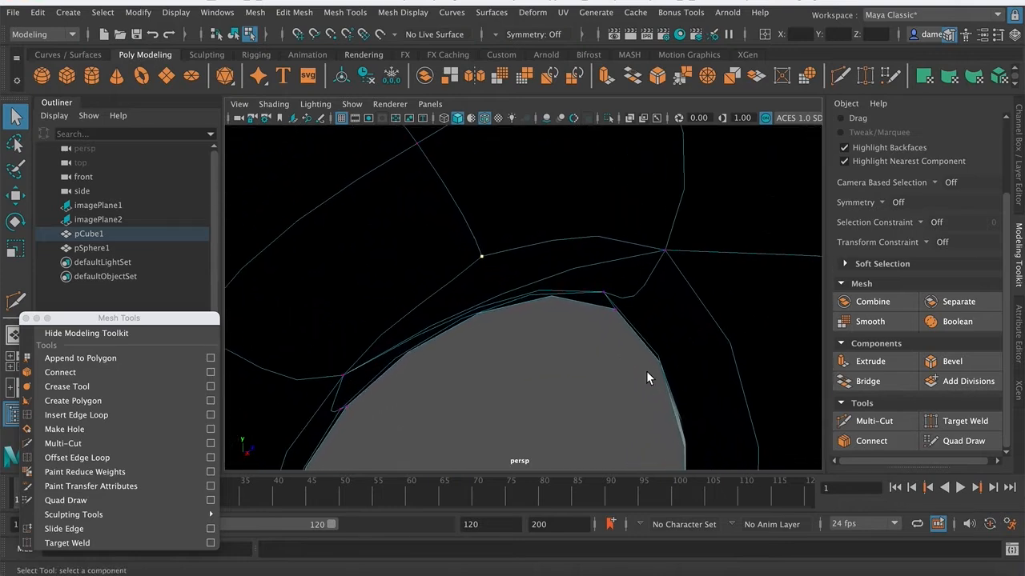
pyautogui.keyDown('alt'); pyautogui.moveTo(613, 356); pyautogui.dragTo(633, 297, button='middle'); pyautogui.keyUp('alt')
pyautogui.keyDown('alt'); pyautogui.moveTo(633, 297); pyautogui.dragTo(545, 293, button='right'); pyautogui.keyUp('alt')
pyautogui.keyDown('alt'); pyautogui.moveTo(544, 293); pyautogui.dragTo(698, 316); pyautogui.keyUp('alt')
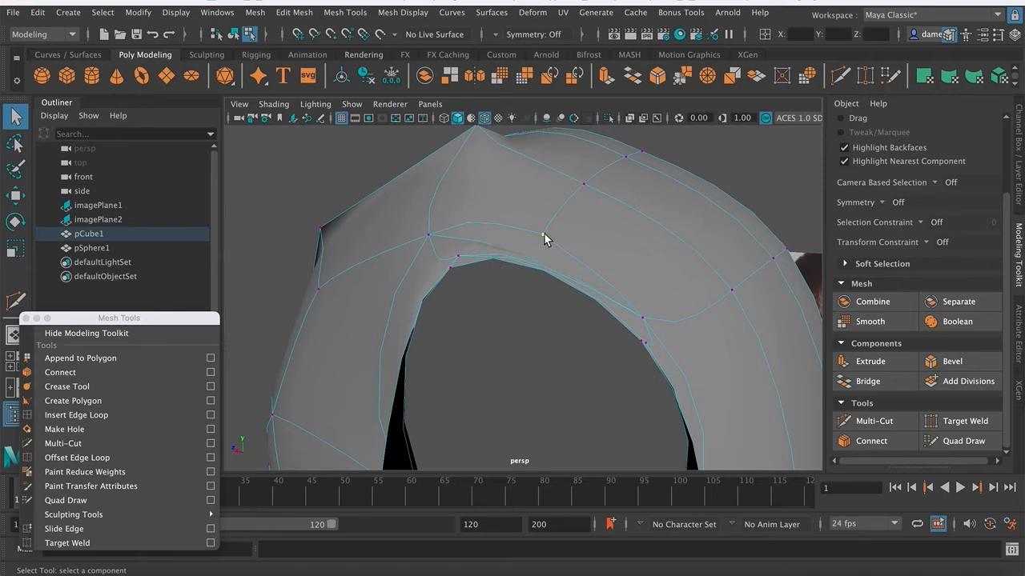
pyautogui.press('1')
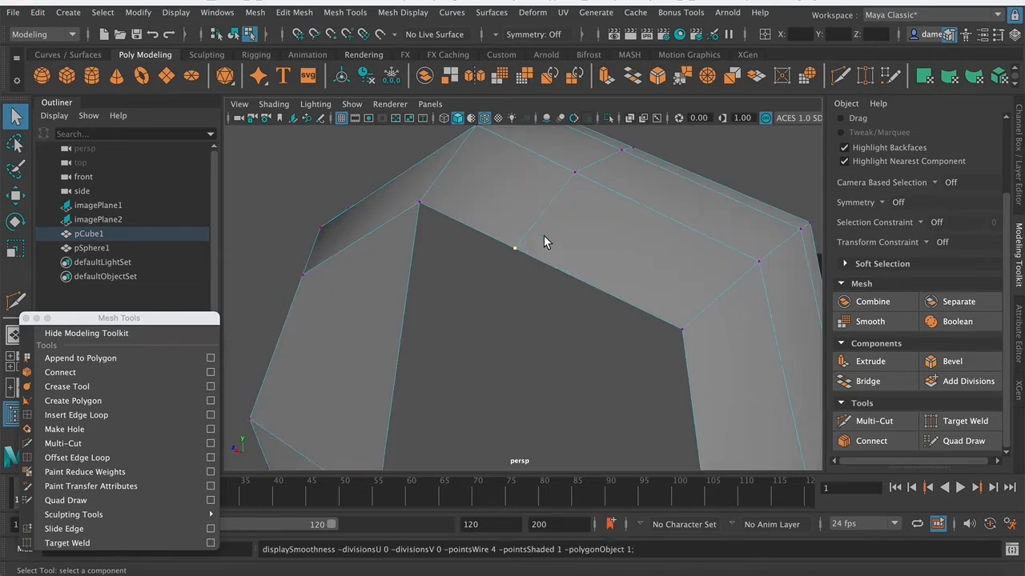
pyautogui.press('3')
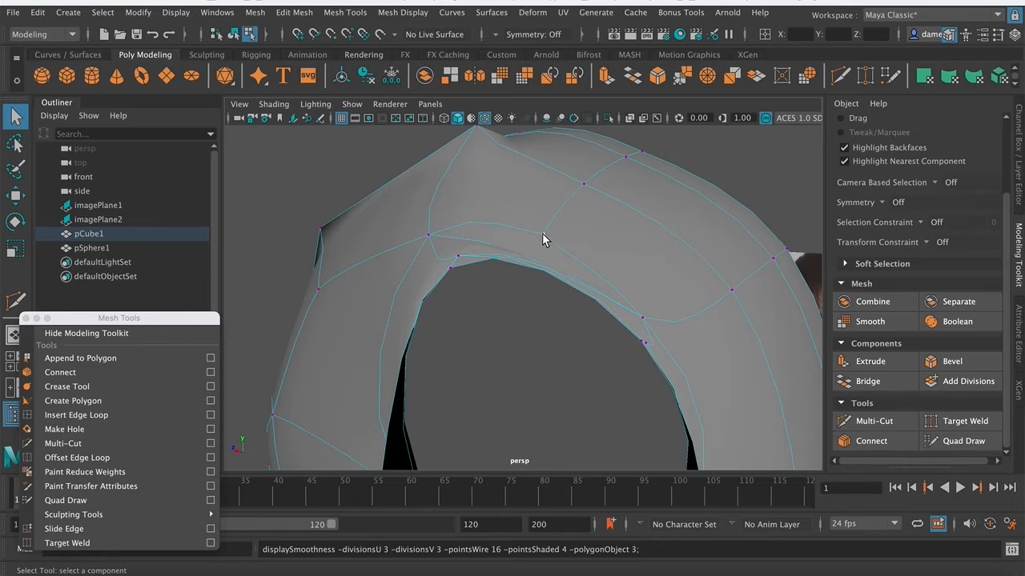
pyautogui.press('1')
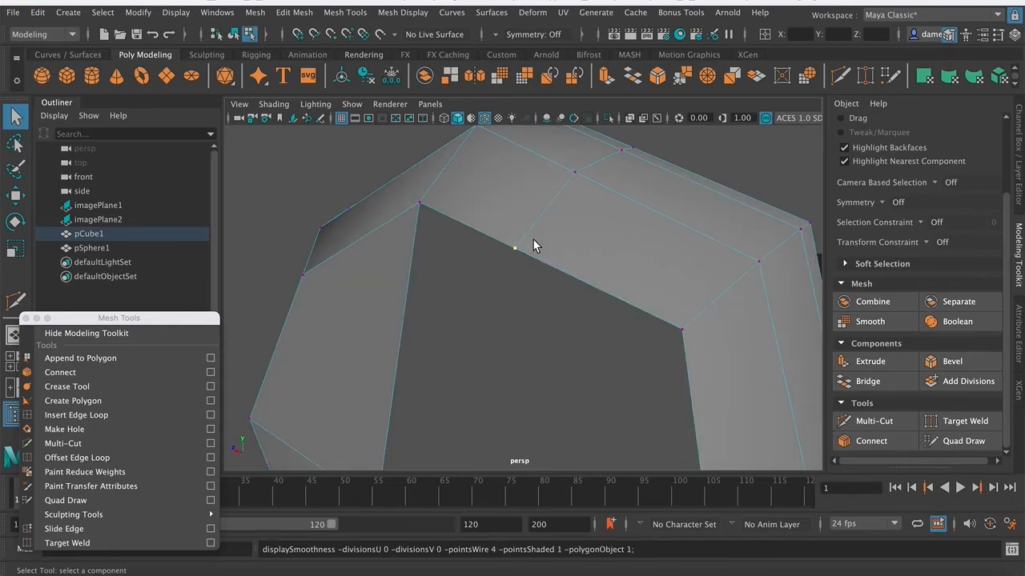
pyautogui.press('3')
pyautogui.press('1')
pyautogui.press('3')
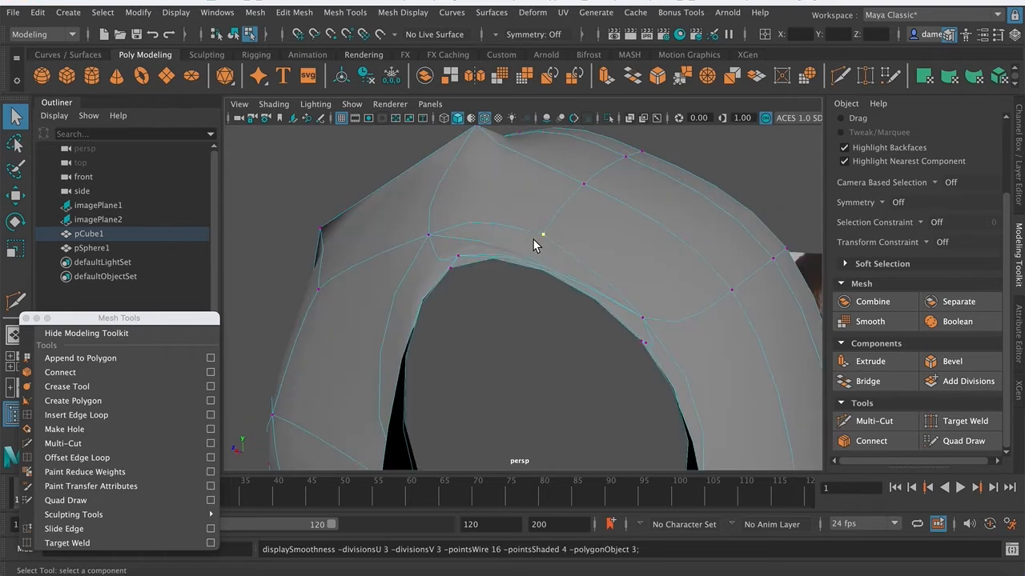
# - Check the individual vertices at the hole's upper corner by comparing their positions in smoothed and unsmoothed display
pyautogui.click(429, 234)
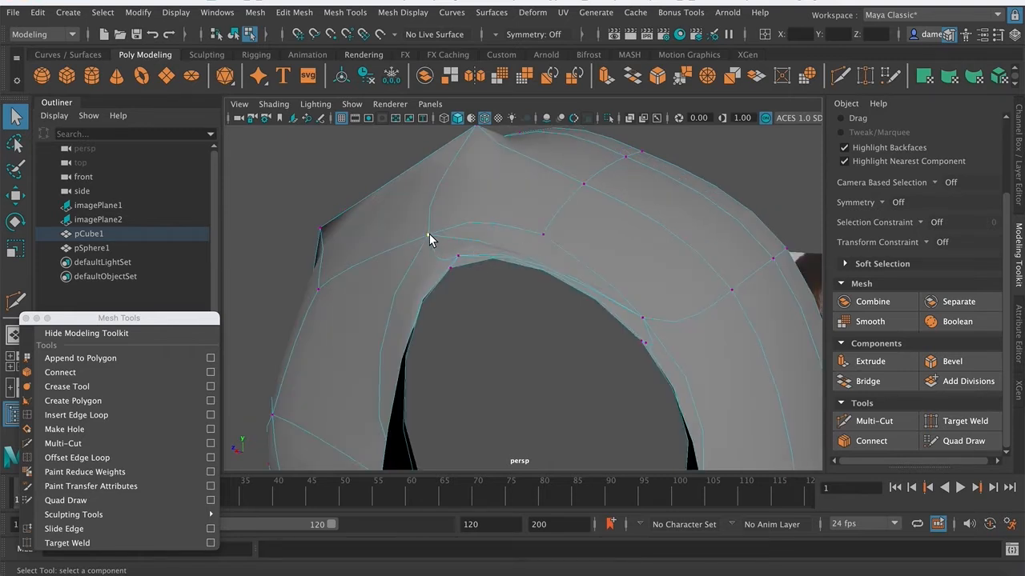
pyautogui.press('1')
pyautogui.press('3')
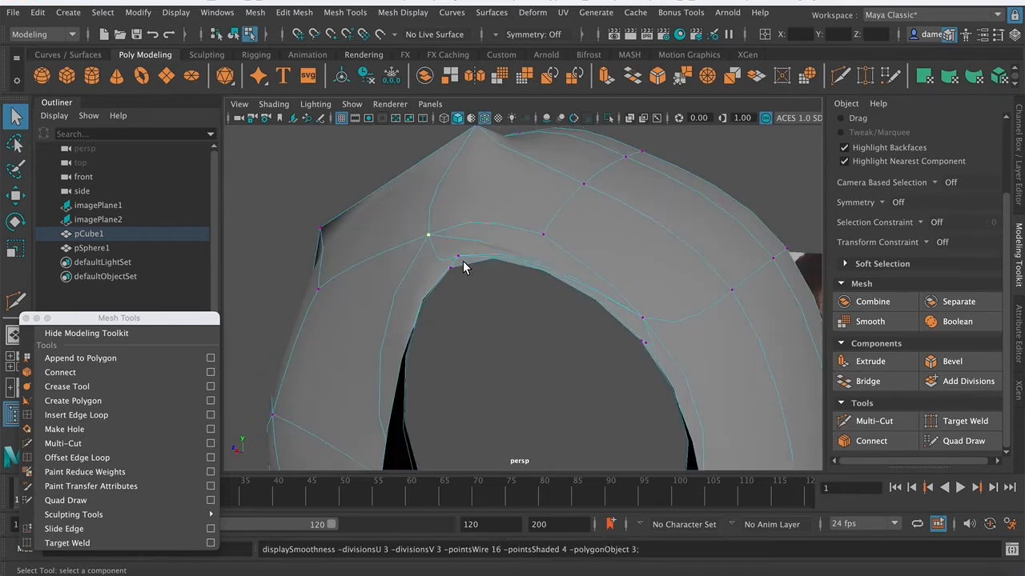
pyautogui.click(459, 257)
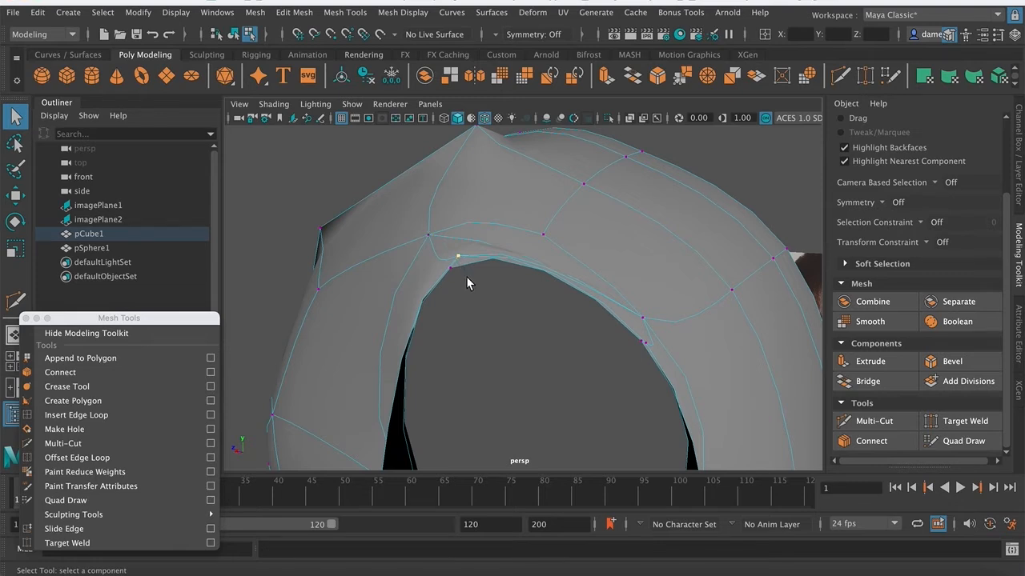
pyautogui.press('1')
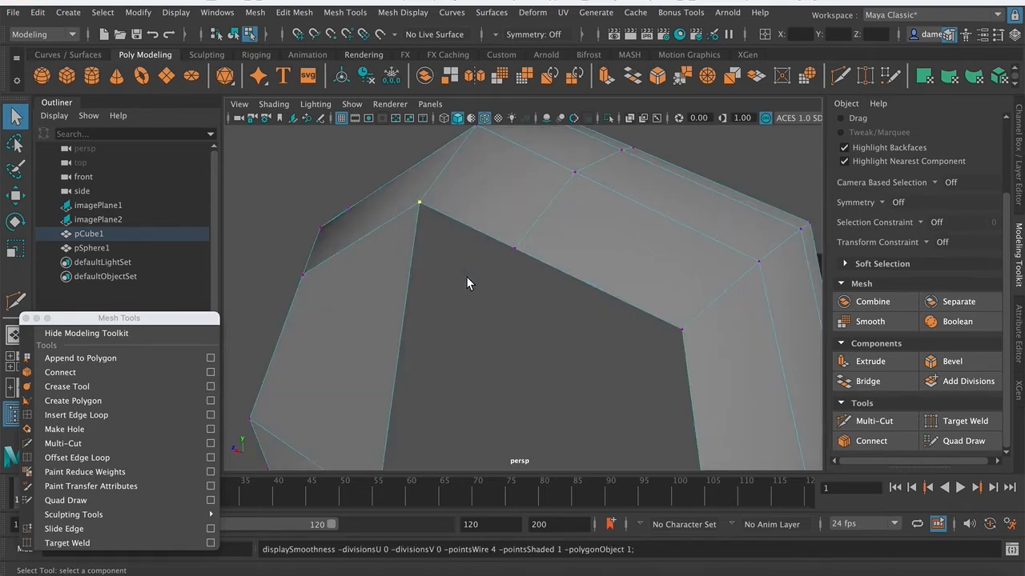
pyautogui.press('3')
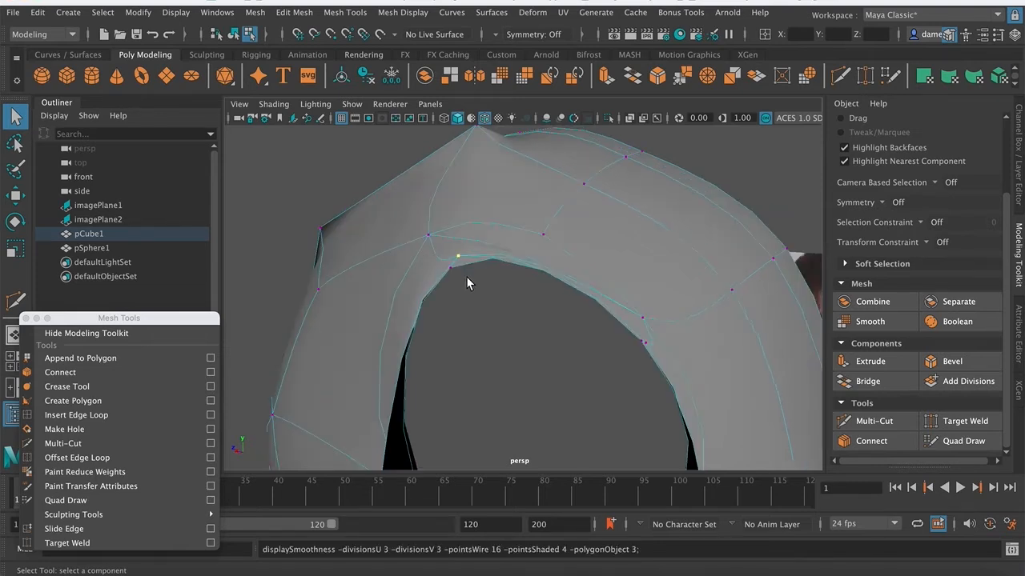
# - Select the overlapping vertices at the hole's upper corner together and inspect them up close from inside the head
pyautogui.click(429, 235)
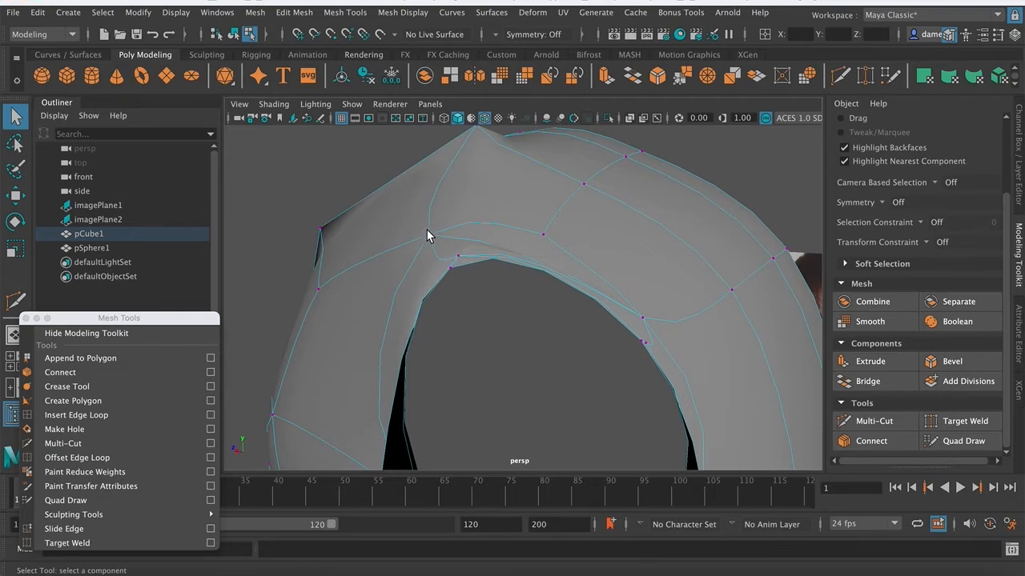
pyautogui.moveTo(423, 233); pyautogui.dragTo(471, 286)
pyautogui.press('f')
pyautogui.keyDown('alt'); pyautogui.moveTo(471, 295); pyautogui.dragTo(361, 286); pyautogui.keyUp('alt')
pyautogui.keyDown('alt'); pyautogui.moveTo(638, 215); pyautogui.dragTo(728, 214, button='right'); pyautogui.keyUp('alt')
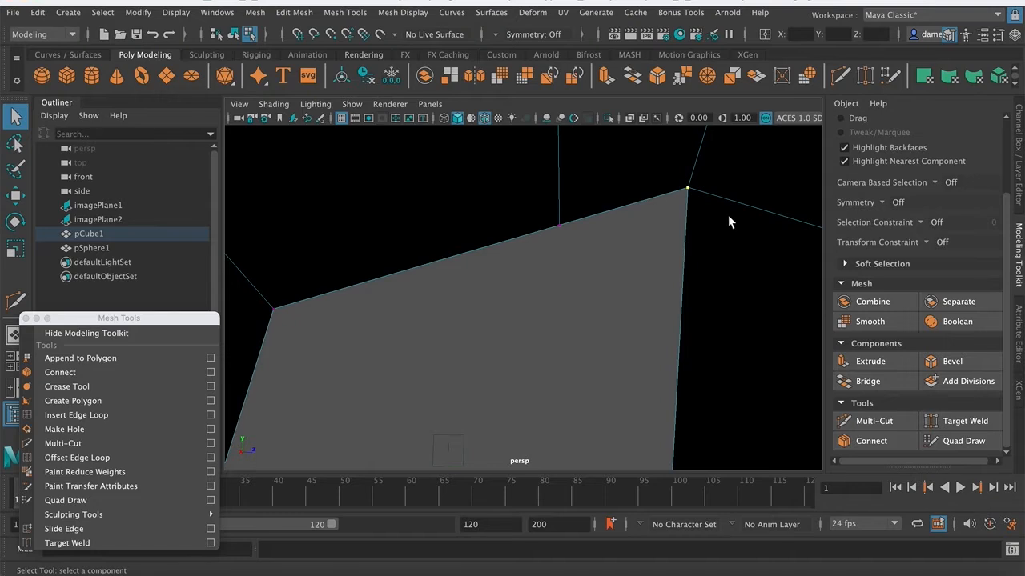
pyautogui.keyDown('alt'); pyautogui.moveTo(728, 214); pyautogui.dragTo(624, 284, button='middle'); pyautogui.keyUp('alt')
pyautogui.press('f')
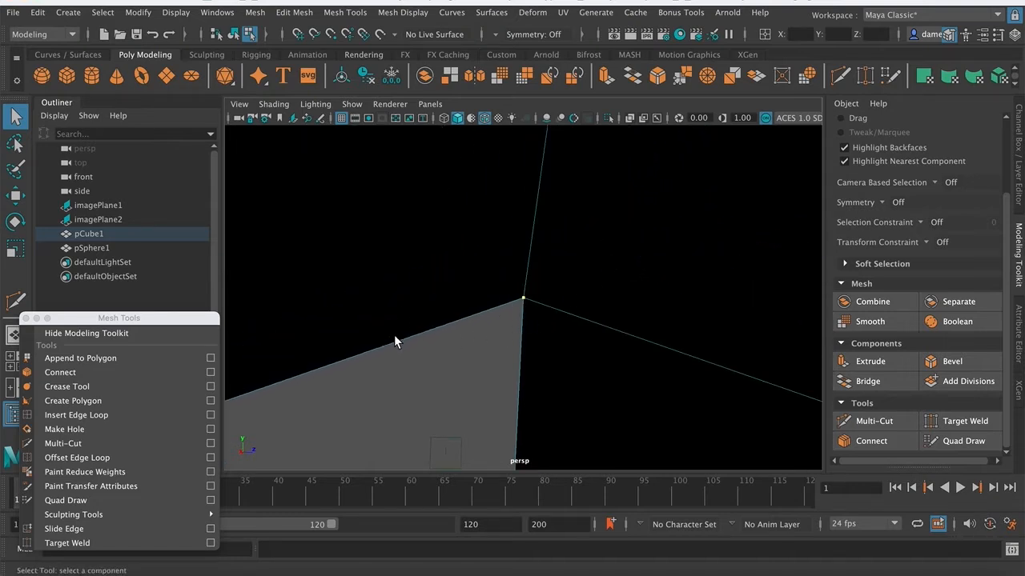
# - Examine the whole back of the head around the hole and turn on the smooth mesh preview
pyautogui.scroll(-6, 572, 362)
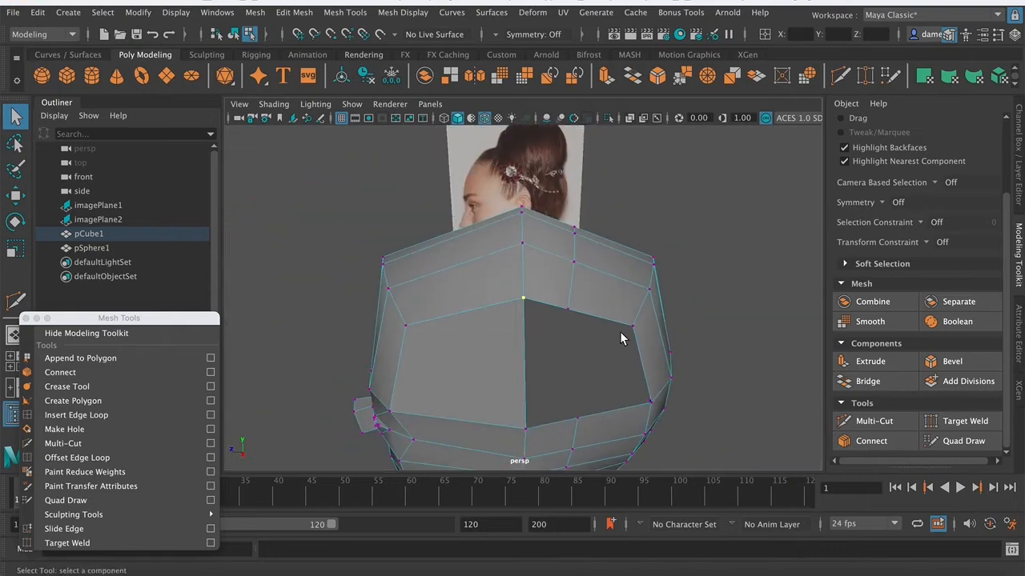
pyautogui.keyDown('alt'); pyautogui.moveTo(620, 331); pyautogui.dragTo(418, 246); pyautogui.keyUp('alt')
pyautogui.keyDown('alt'); pyautogui.moveTo(522, 322); pyautogui.dragTo(494, 332); pyautogui.keyUp('alt')
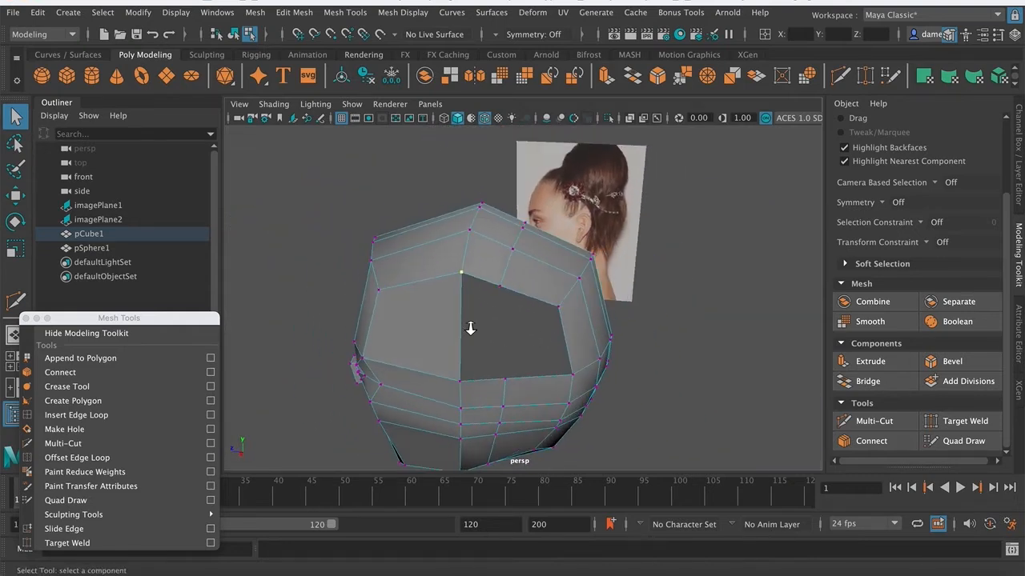
pyautogui.press('3')
pyautogui.scroll(5, 492, 288)
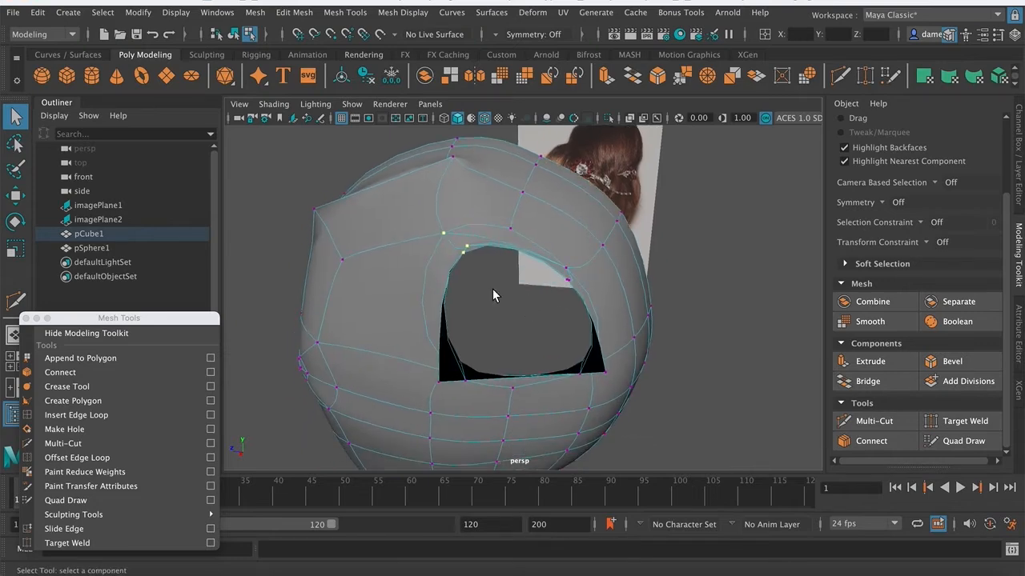
# - Try picking the overlapping face at the hole's lower corner in face selection mode, and undo the pick
pyautogui.keyDown('alt'); pyautogui.moveTo(445, 316); pyautogui.dragTo(471, 320); pyautogui.keyUp('alt')
pyautogui.moveTo(423, 327); pyautogui.dragTo(420, 240, button='right')
pyautogui.keyDown('alt'); pyautogui.moveTo(422, 299); pyautogui.dragTo(528, 318); pyautogui.keyUp('alt')
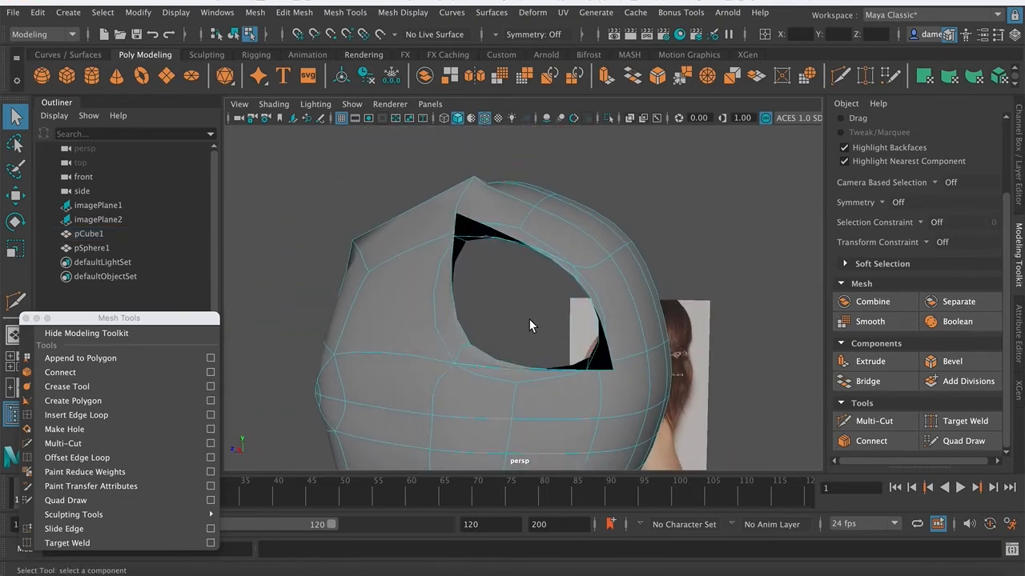
pyautogui.keyDown('alt'); pyautogui.moveTo(482, 273); pyautogui.dragTo(601, 371); pyautogui.keyUp('alt')
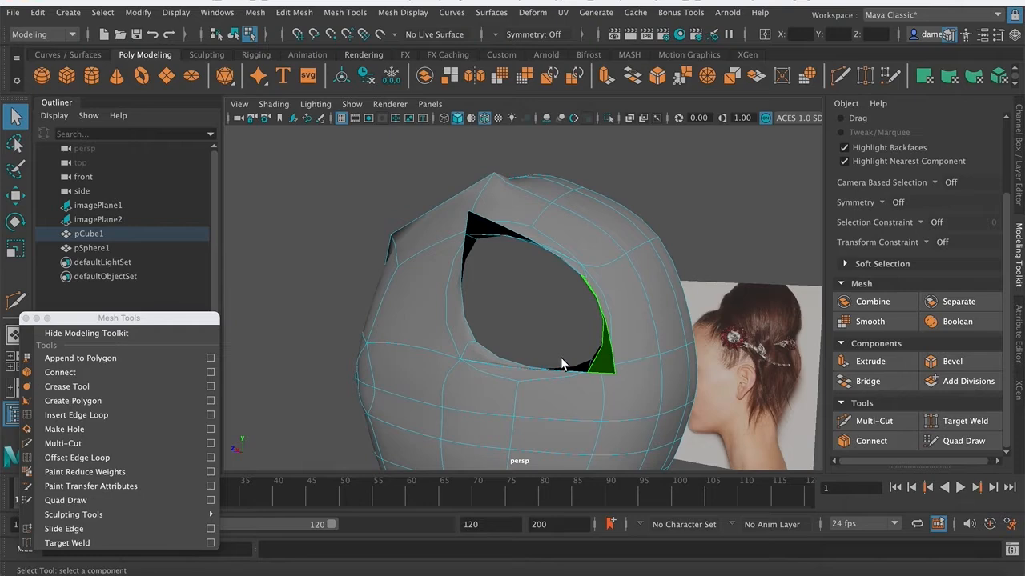
pyautogui.press('super+z')
# - Inspect the smoothed hole and its stray corner faces from outside and inside the head
pyautogui.keyDown('alt'); pyautogui.moveTo(527, 327); pyautogui.dragTo(552, 359); pyautogui.keyUp('alt')
pyautogui.keyDown('alt'); pyautogui.moveTo(553, 359); pyautogui.dragTo(684, 381, button='right'); pyautogui.keyUp('alt')
pyautogui.keyDown('alt'); pyautogui.moveTo(684, 381); pyautogui.dragTo(686, 379); pyautogui.keyUp('alt')
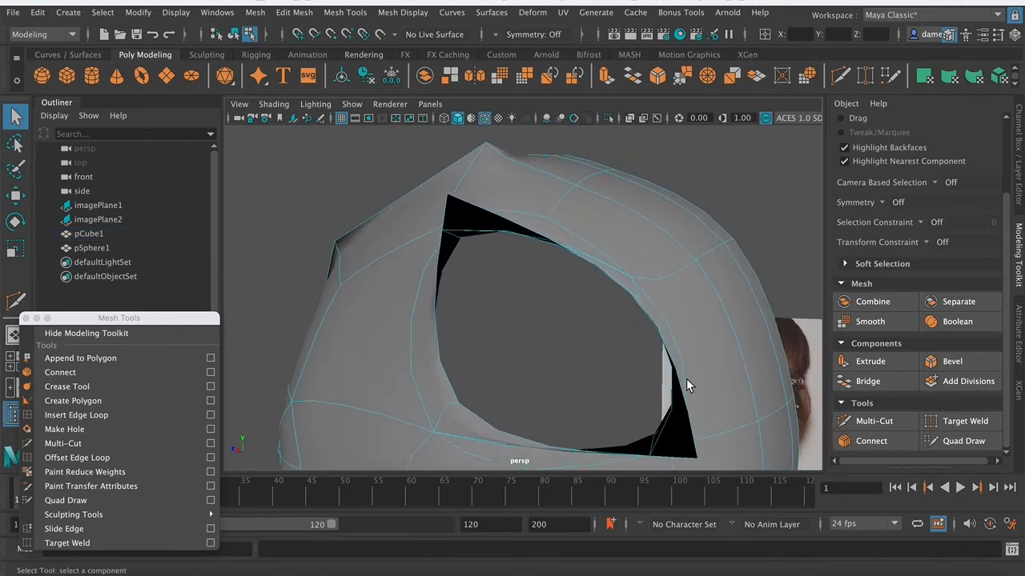
pyautogui.keyDown('alt'); pyautogui.moveTo(503, 351); pyautogui.dragTo(502, 213, button='middle'); pyautogui.keyUp('alt')
pyautogui.keyDown('alt'); pyautogui.moveTo(502, 213); pyautogui.dragTo(405, 259, button='right'); pyautogui.keyUp('alt')
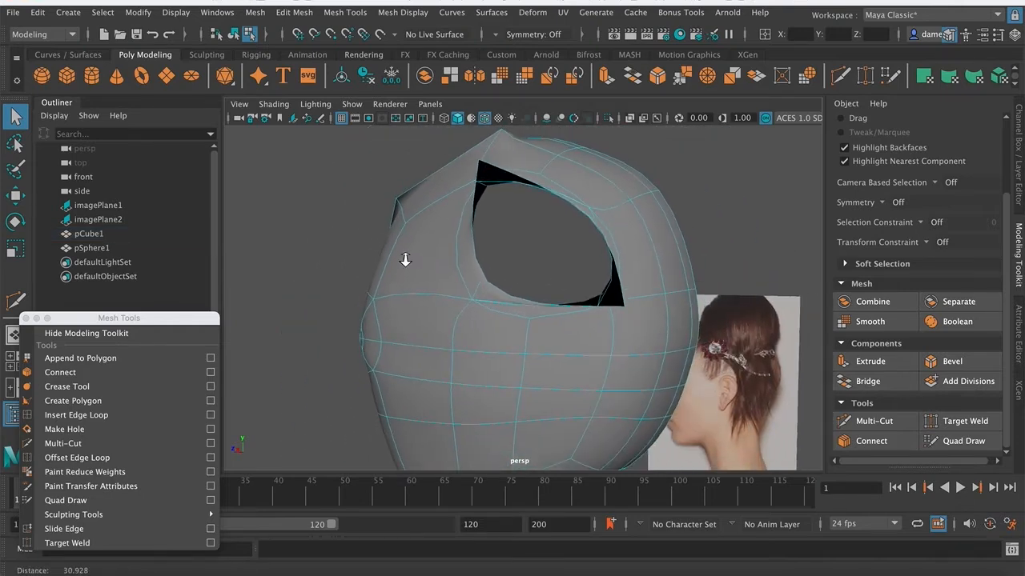
pyautogui.keyDown('alt'); pyautogui.moveTo(376, 297); pyautogui.dragTo(568, 297, button='right'); pyautogui.keyUp('alt')
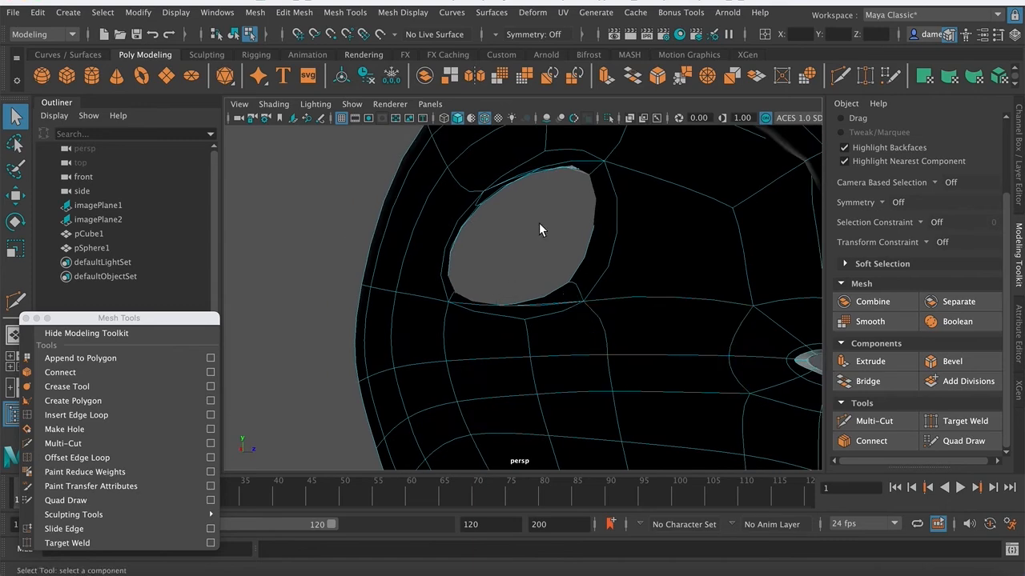
pyautogui.keyDown('alt'); pyautogui.moveTo(578, 313); pyautogui.dragTo(342, 201, button='middle'); pyautogui.keyUp('alt')
pyautogui.keyDown('alt'); pyautogui.moveTo(530, 238); pyautogui.dragTo(346, 245, button='right'); pyautogui.keyUp('alt')
pyautogui.keyDown('alt'); pyautogui.moveTo(346, 245); pyautogui.dragTo(368, 332, button='middle'); pyautogui.keyUp('alt')
pyautogui.keyDown('alt'); pyautogui.moveTo(369, 337); pyautogui.dragTo(393, 337); pyautogui.keyUp('alt')
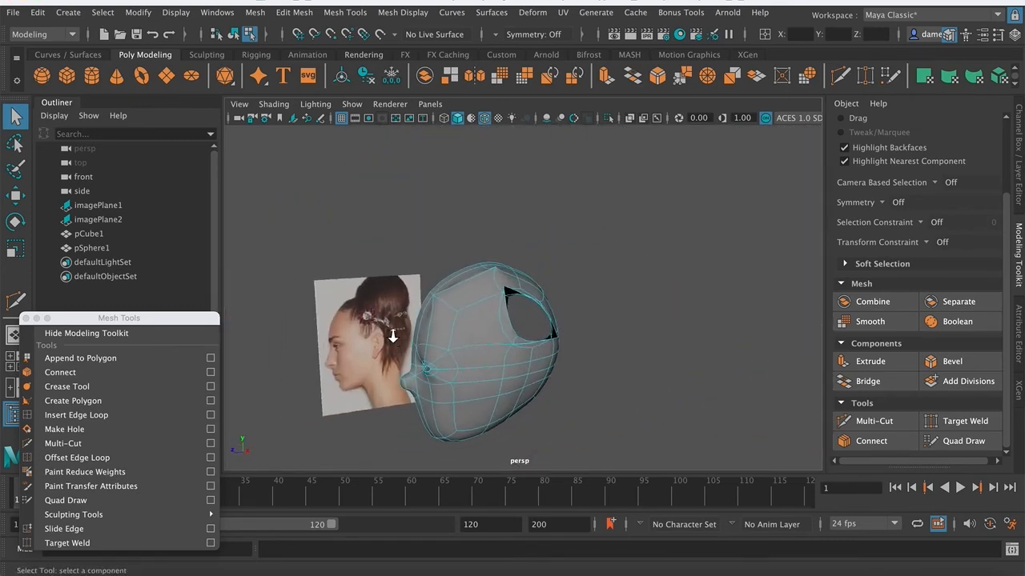
# - Select the stray face along the hole's upper edge and examine its fold from outside the head
pyautogui.keyDown('alt'); pyautogui.moveTo(393, 336); pyautogui.dragTo(530, 329, button='right'); pyautogui.keyUp('alt')
pyautogui.keyDown('alt'); pyautogui.moveTo(531, 328); pyautogui.dragTo(521, 322, button='middle'); pyautogui.keyUp('alt')
pyautogui.keyDown('alt'); pyautogui.moveTo(534, 325); pyautogui.dragTo(558, 211); pyautogui.keyUp('alt')
pyautogui.click(606, 245)
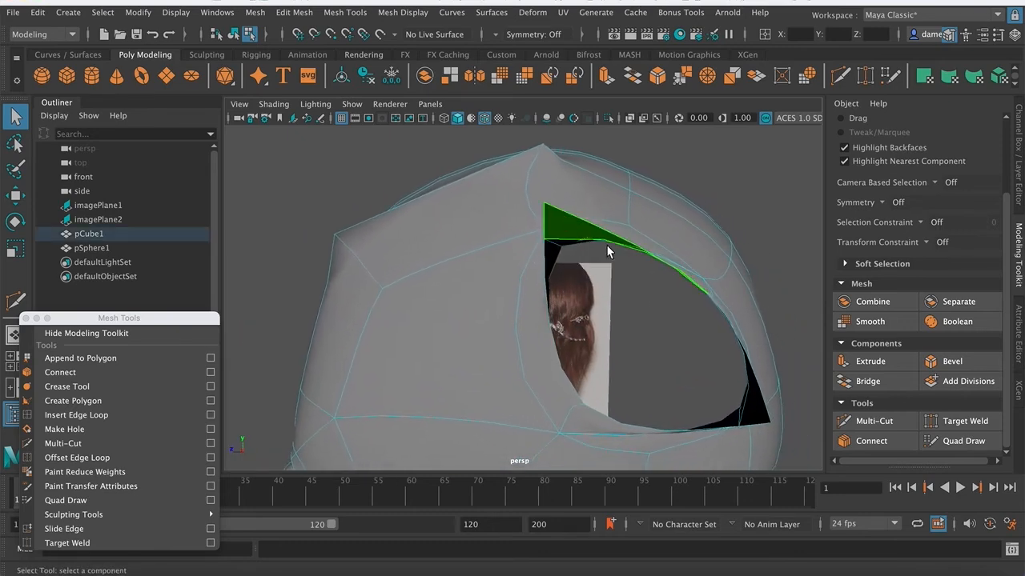
pyautogui.keyDown('alt'); pyautogui.moveTo(606, 244); pyautogui.dragTo(635, 303); pyautogui.keyUp('alt')
pyautogui.keyDown('alt'); pyautogui.moveTo(566, 310); pyautogui.dragTo(507, 201); pyautogui.keyUp('alt')
pyautogui.press('F11')
pyautogui.keyDown('alt'); pyautogui.moveTo(610, 254); pyautogui.dragTo(604, 336); pyautogui.keyUp('alt')
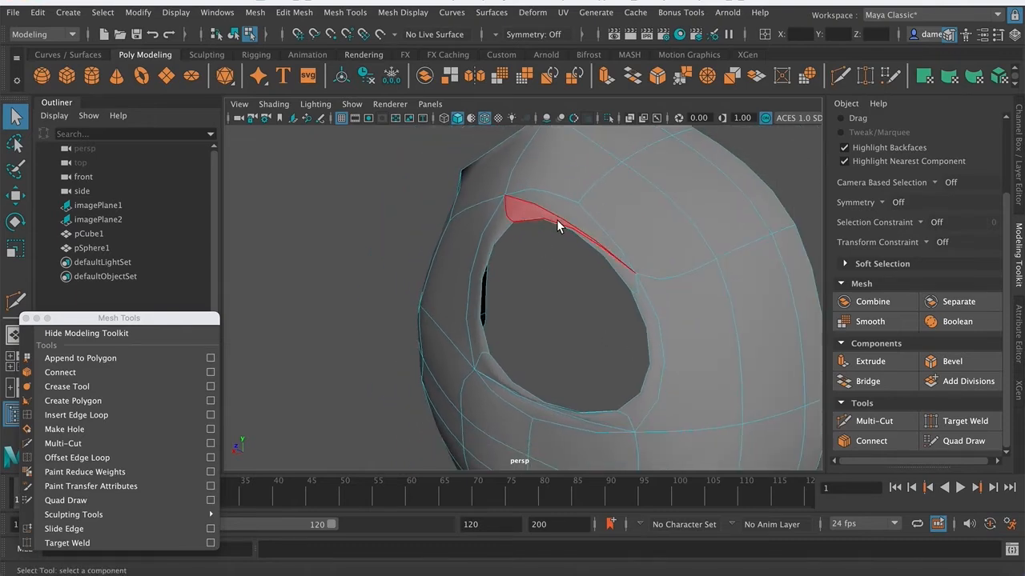
# - Compare the hole's outline and surrounding vertices between the smooth preview and the unsmoothed mesh
pyautogui.keyDown('alt'); pyautogui.moveTo(589, 253); pyautogui.dragTo(558, 257); pyautogui.keyUp('alt')
pyautogui.moveTo(481, 190); pyautogui.dragTo(545, 167, button='right')
pyautogui.keyDown('alt'); pyautogui.moveTo(576, 217); pyautogui.dragTo(544, 219); pyautogui.keyUp('alt')
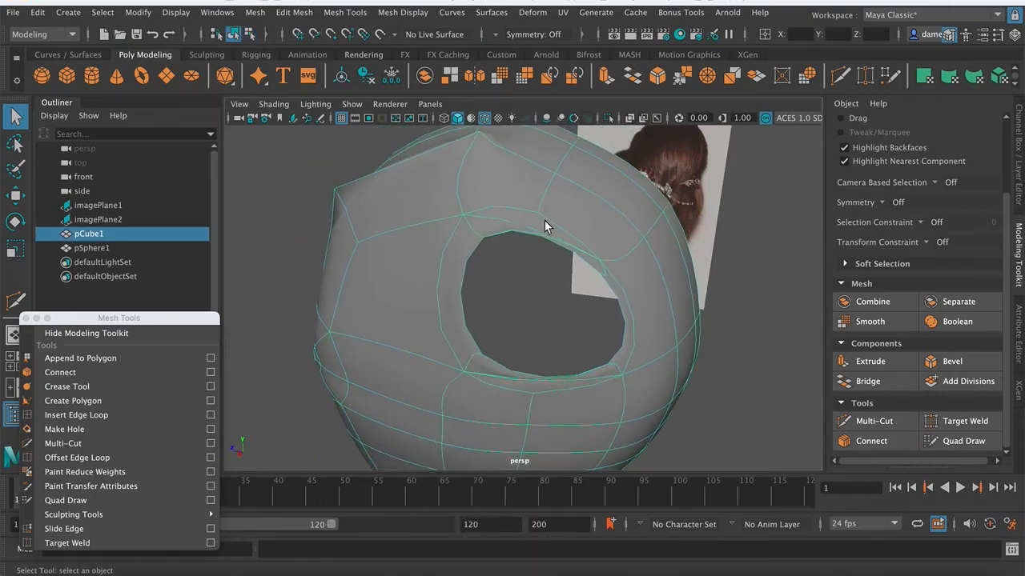
pyautogui.press('1')
pyautogui.moveTo(475, 196); pyautogui.dragTo(402, 205, button='right')
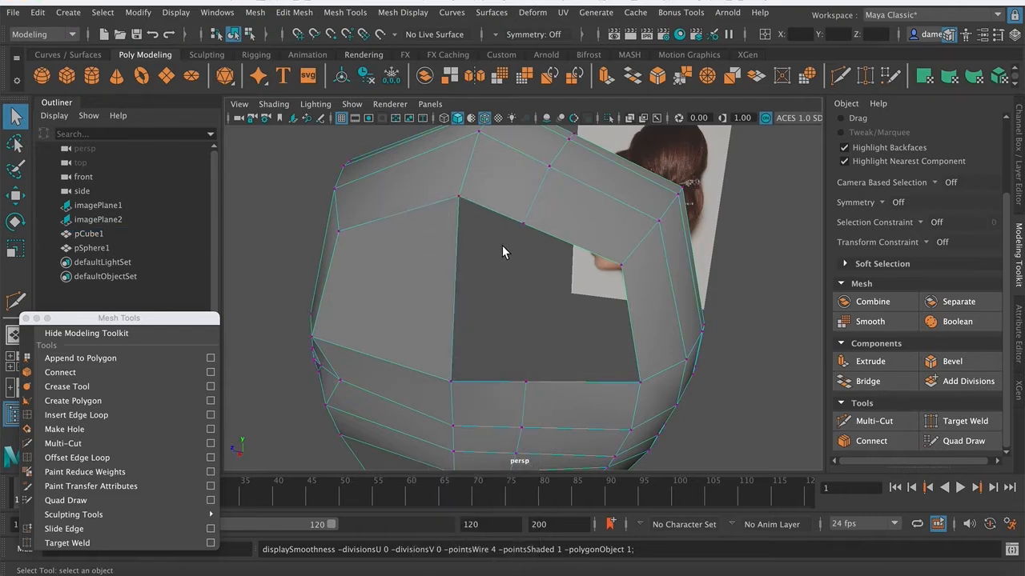
pyautogui.press('3')
# - Select the border edge on the hole's left side in edge mode and check it with smoothing off and on
pyautogui.moveTo(485, 240); pyautogui.dragTo(485, 162, button='right')
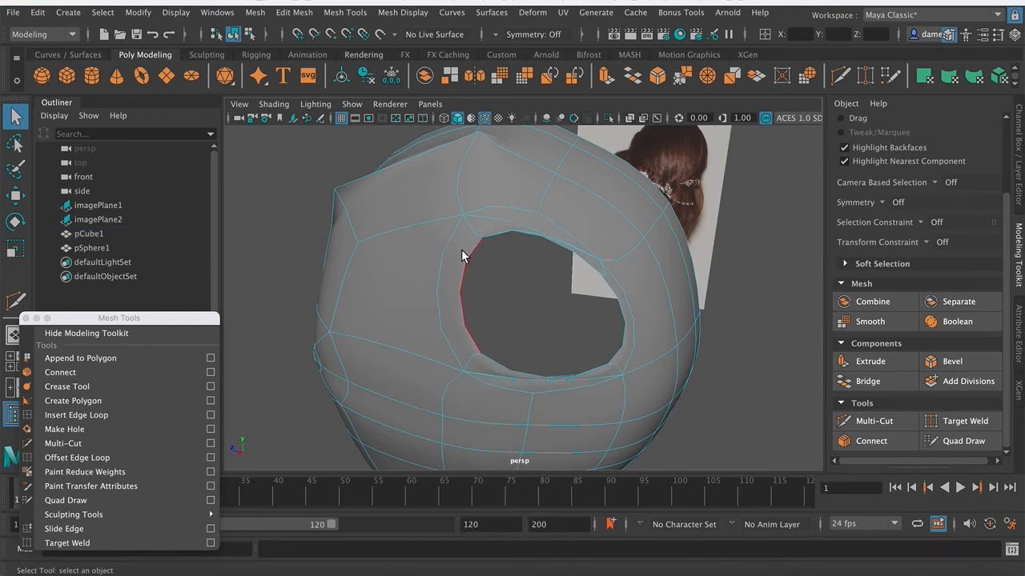
pyautogui.doubleClick(472, 256)
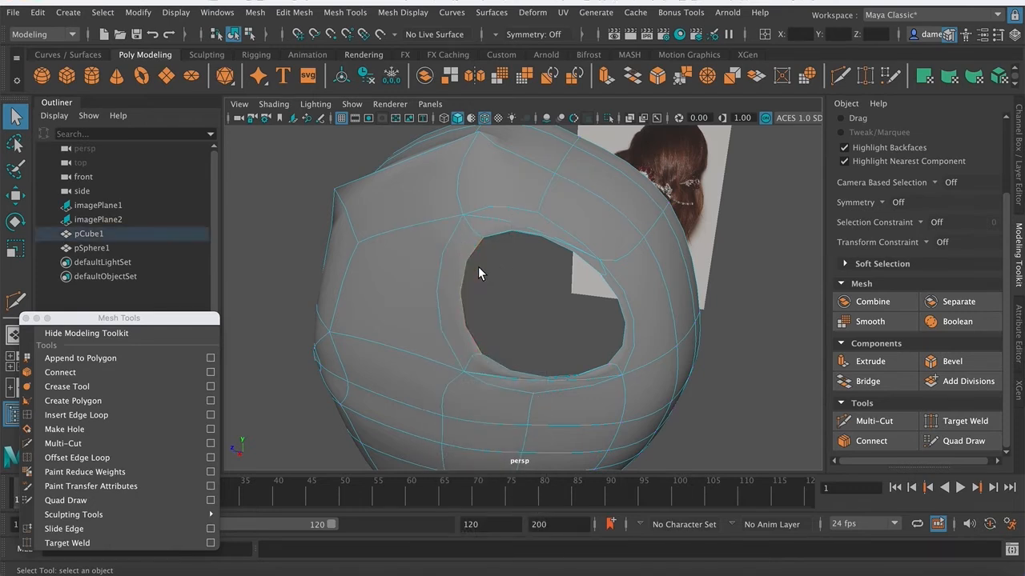
pyautogui.press('1')
pyautogui.press('3')
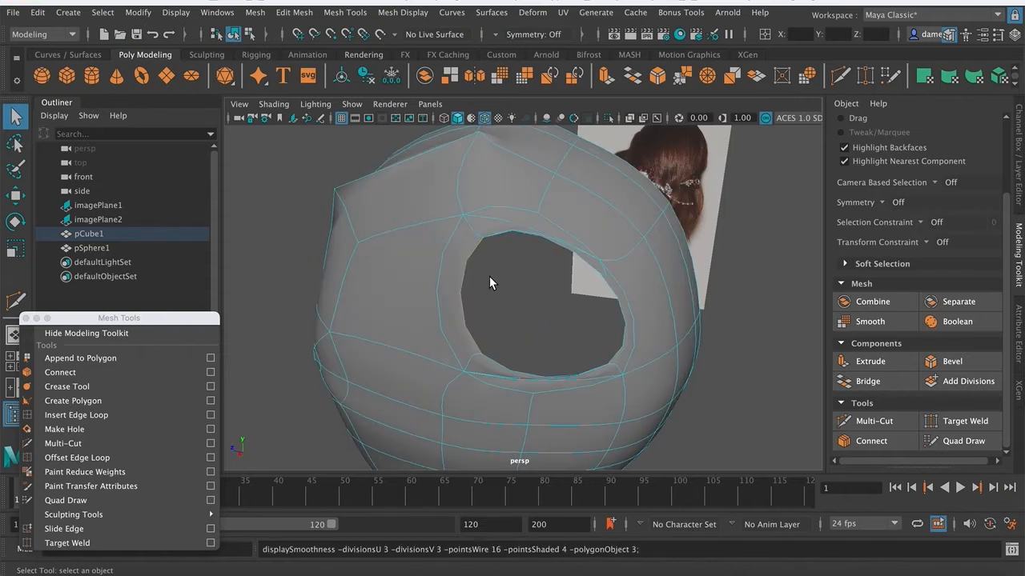
# - Select the narrow face along the hole's left edge and compare it between the smoothed and unsmoothed mesh
pyautogui.moveTo(449, 201); pyautogui.dragTo(456, 275, button='right')
pyautogui.click(457, 274)
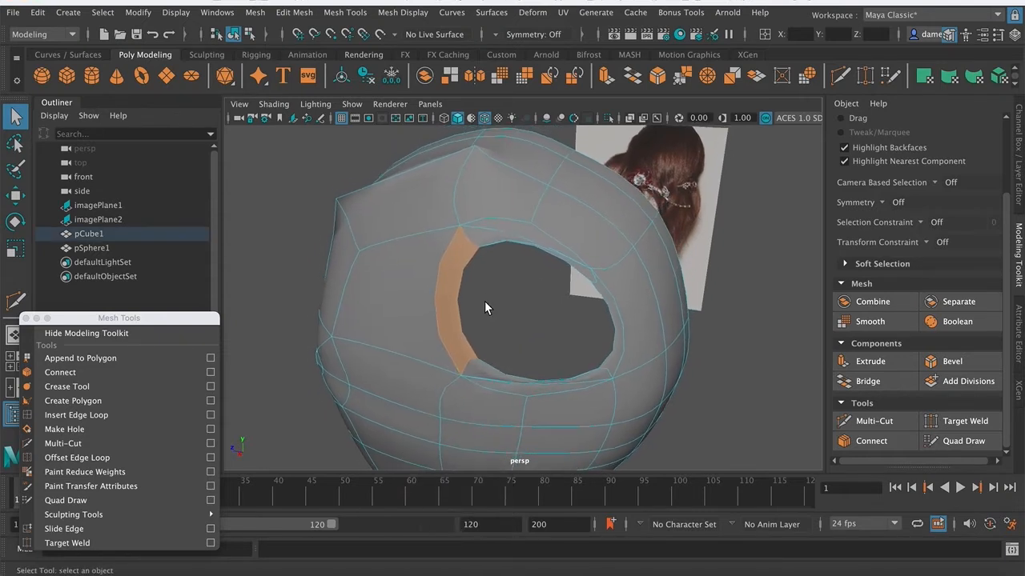
pyautogui.press('1')
pyautogui.press('3')
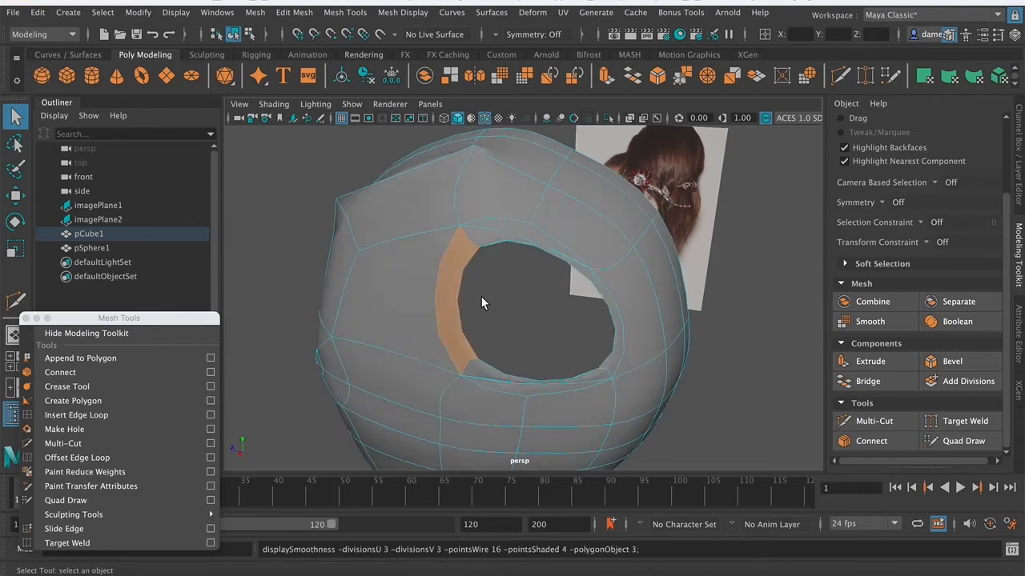
pyautogui.press('1')
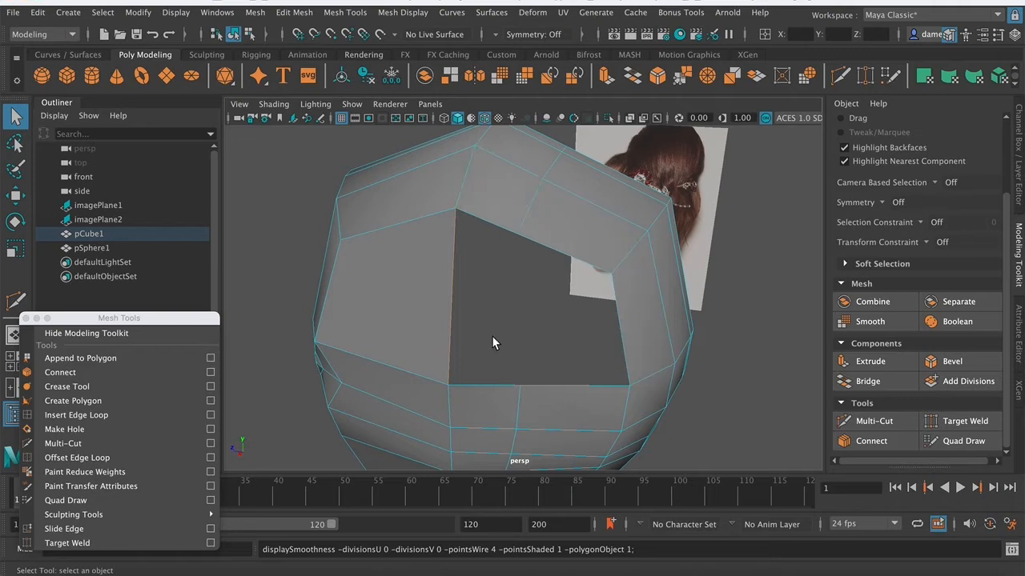
pyautogui.press('3')
pyautogui.press('1')
pyautogui.press('3')
pyautogui.moveTo(461, 201); pyautogui.dragTo(464, 245, button='right')
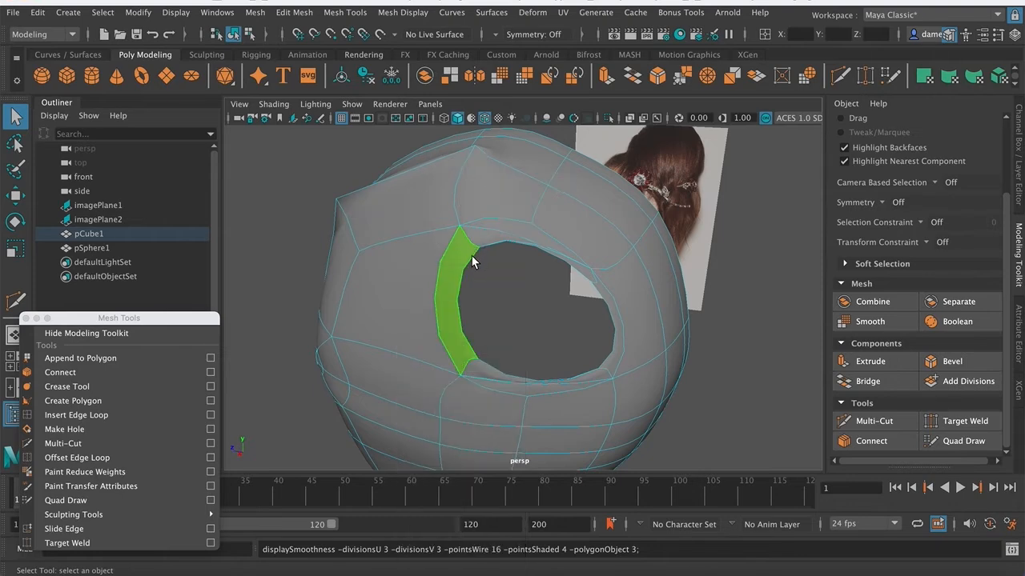
# - Select the narrow face along the hole's upper edge and examine it on the unsmoothed mesh
pyautogui.click(486, 237)
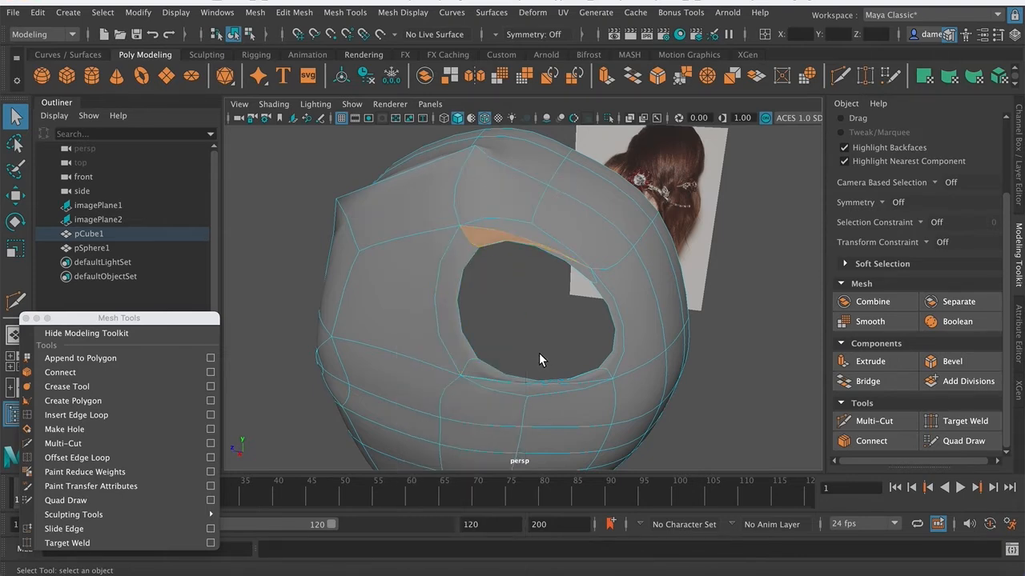
pyautogui.press('1')
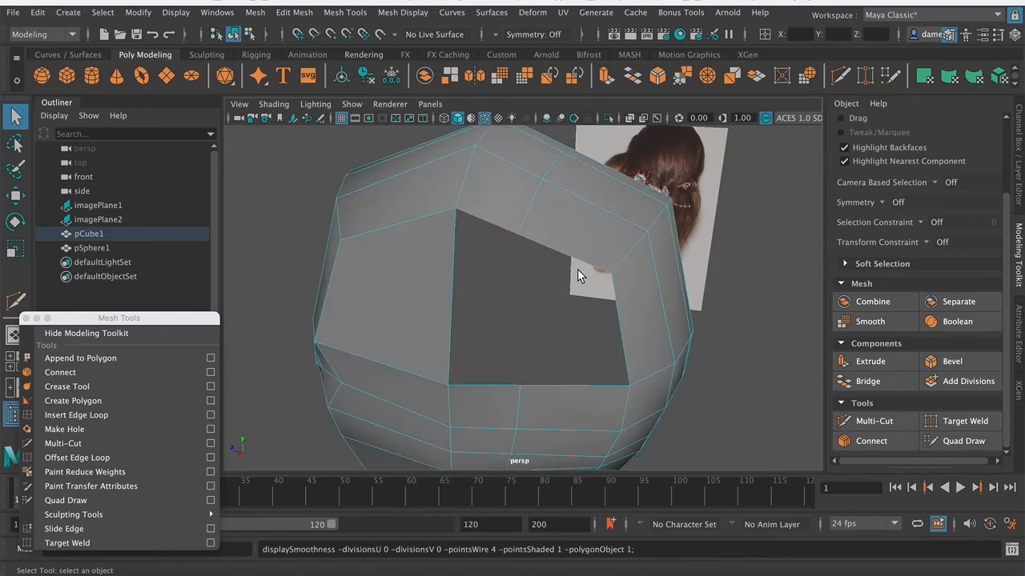
pyautogui.keyDown('alt'); pyautogui.moveTo(581, 293); pyautogui.dragTo(555, 255); pyautogui.keyUp('alt')
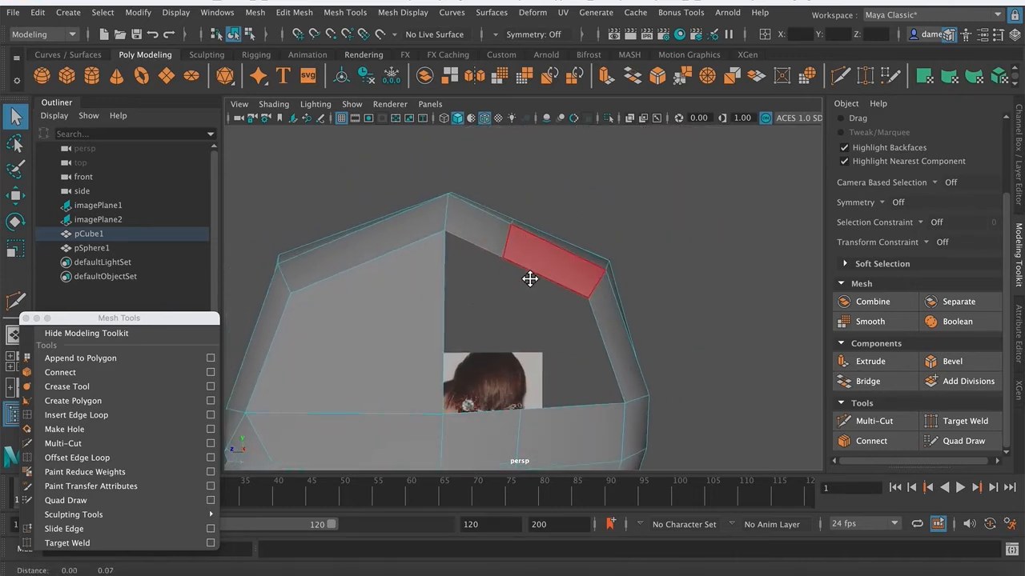
pyautogui.keyDown('alt'); pyautogui.moveTo(539, 336); pyautogui.dragTo(512, 352); pyautogui.keyUp('alt')
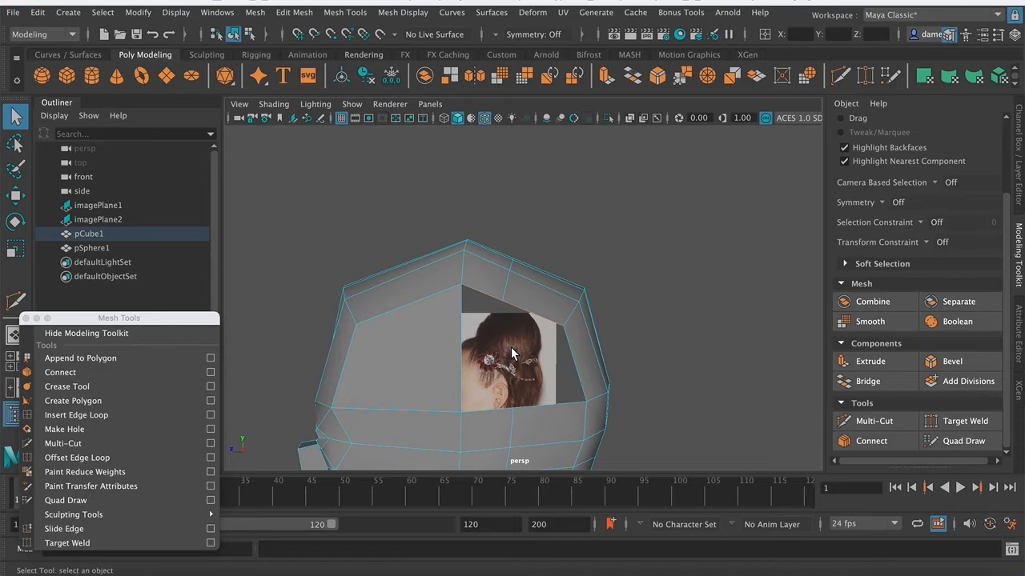
# - Delete the stray folded face along the hole's left edge, checking it with smoothing off and on
pyautogui.press('3')
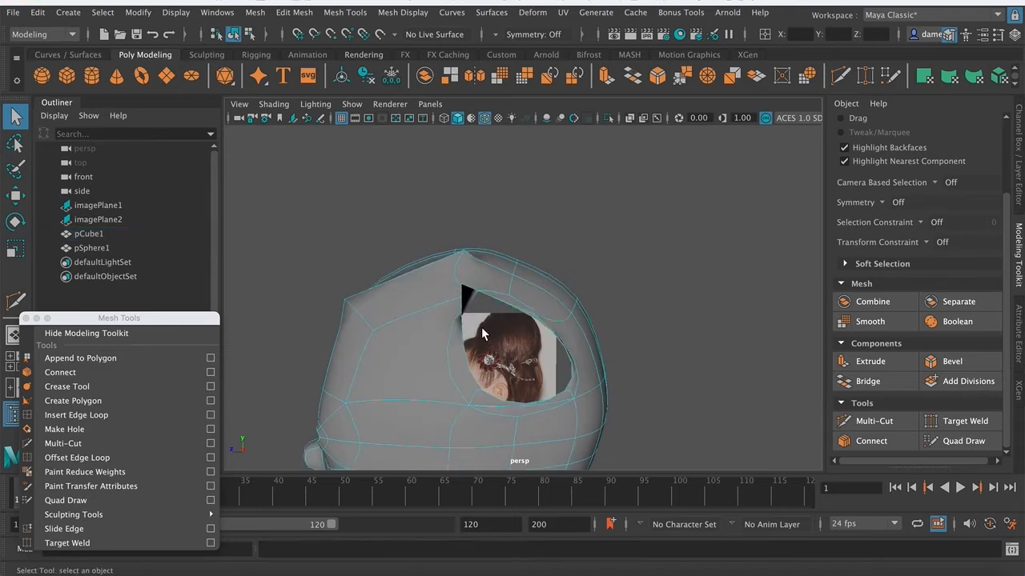
pyautogui.click(471, 343)
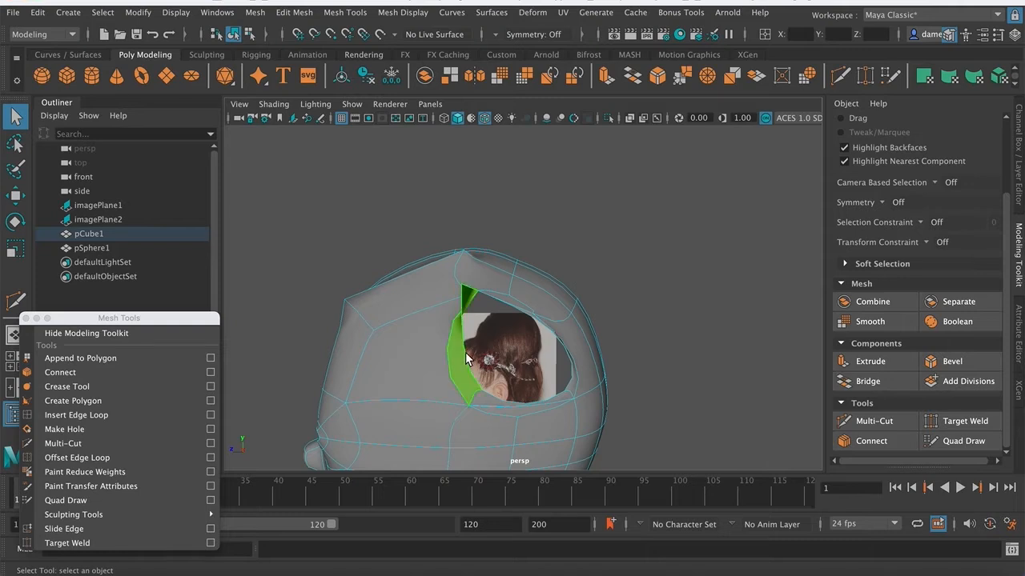
pyautogui.press('1')
pyautogui.keyDown('alt'); pyautogui.moveTo(493, 369); pyautogui.dragTo(507, 282); pyautogui.keyUp('alt')
pyautogui.press('3')
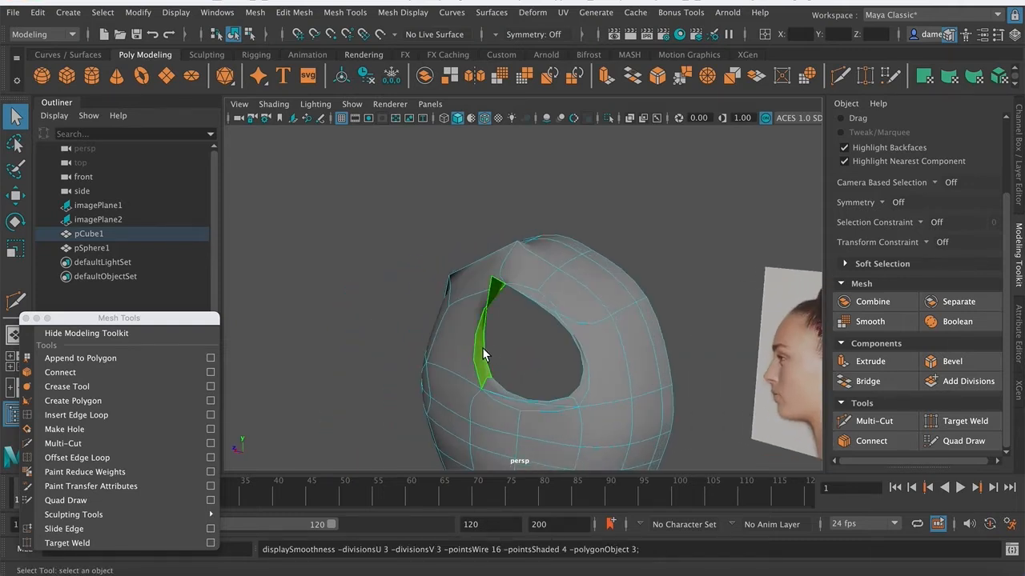
pyautogui.press('Delete')
# - Select the folded face along the hole's lower edge and examine it up close with smoothing off and on
pyautogui.keyDown('alt'); pyautogui.moveTo(482, 356); pyautogui.dragTo(512, 283); pyautogui.keyUp('alt')
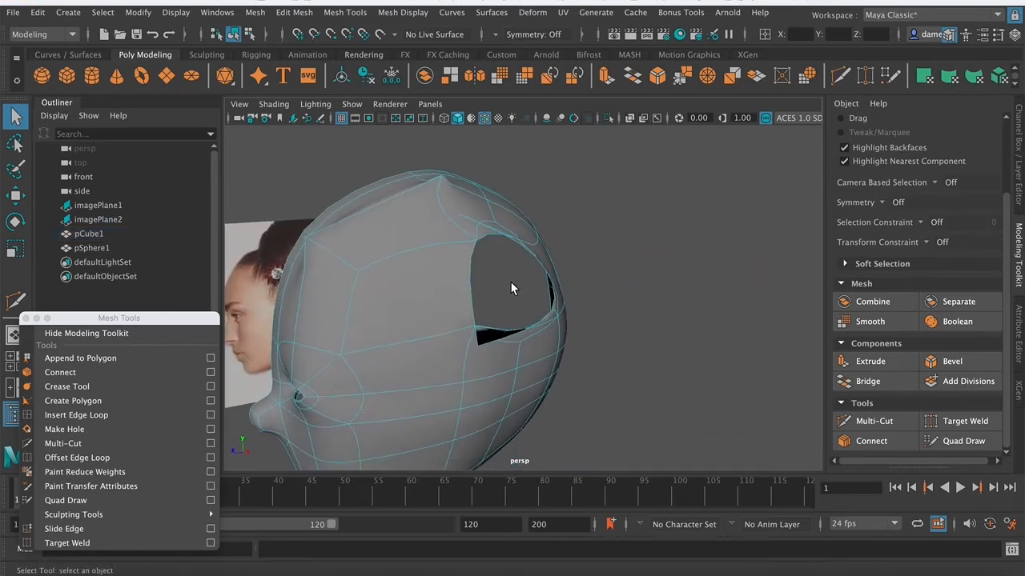
pyautogui.click(532, 350)
pyautogui.keyDown('alt'); pyautogui.moveTo(532, 350); pyautogui.dragTo(540, 344); pyautogui.keyUp('alt')
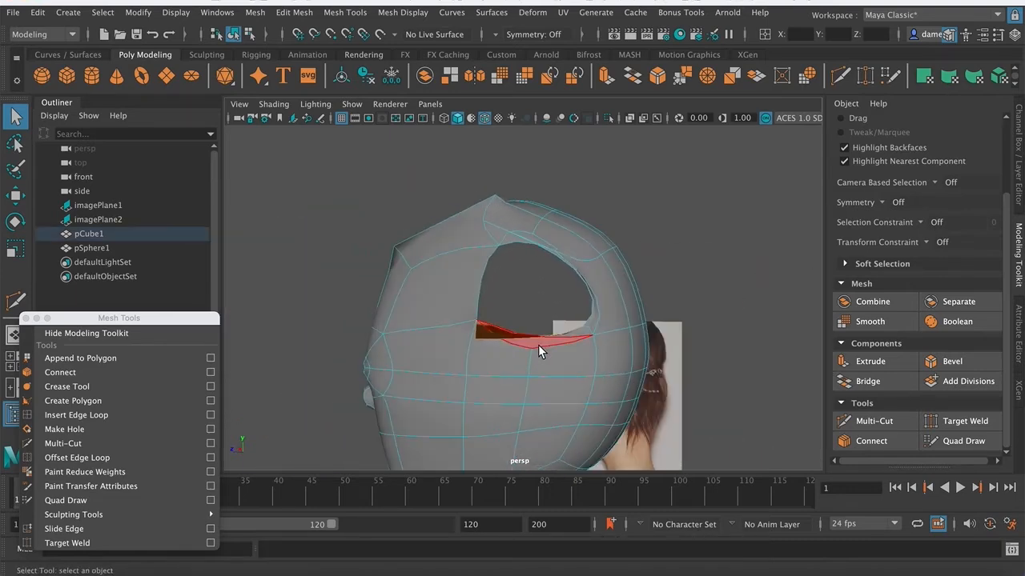
pyautogui.keyDown('alt'); pyautogui.moveTo(539, 345); pyautogui.dragTo(635, 348, button='right'); pyautogui.keyUp('alt')
pyautogui.keyDown('alt'); pyautogui.moveTo(636, 347); pyautogui.dragTo(481, 261, button='middle'); pyautogui.keyUp('alt')
pyautogui.keyDown('alt'); pyautogui.moveTo(481, 261); pyautogui.dragTo(538, 317); pyautogui.keyUp('alt')
pyautogui.press('1')
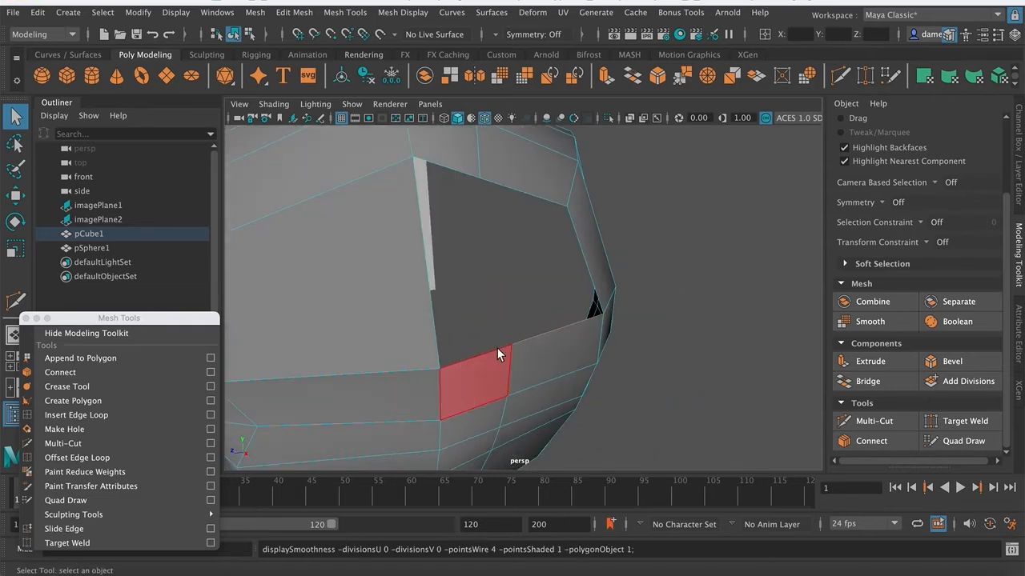
pyautogui.keyDown('alt'); pyautogui.moveTo(499, 355); pyautogui.dragTo(494, 350); pyautogui.keyUp('alt')
pyautogui.press('3')
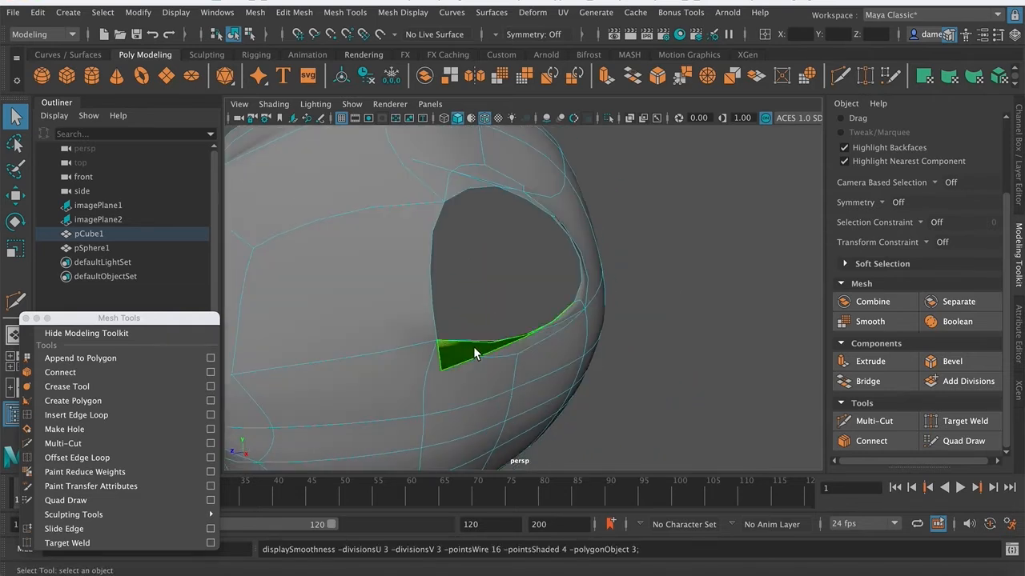
# - Delete the overlapping face along the hole's lower edge whose fold shows at the lower right corner
pyautogui.click(563, 320)
pyautogui.moveTo(563, 324)
pyautogui.keyDown('alt'); pyautogui.mouseDown()
pyautogui.moveTo(585, 338)
pyautogui.moveTo(562, 332)
pyautogui.mouseUp(); pyautogui.keyUp('alt')
pyautogui.keyDown('alt'); pyautogui.moveTo(562, 332); pyautogui.dragTo(551, 328, button='right'); pyautogui.keyUp('alt')
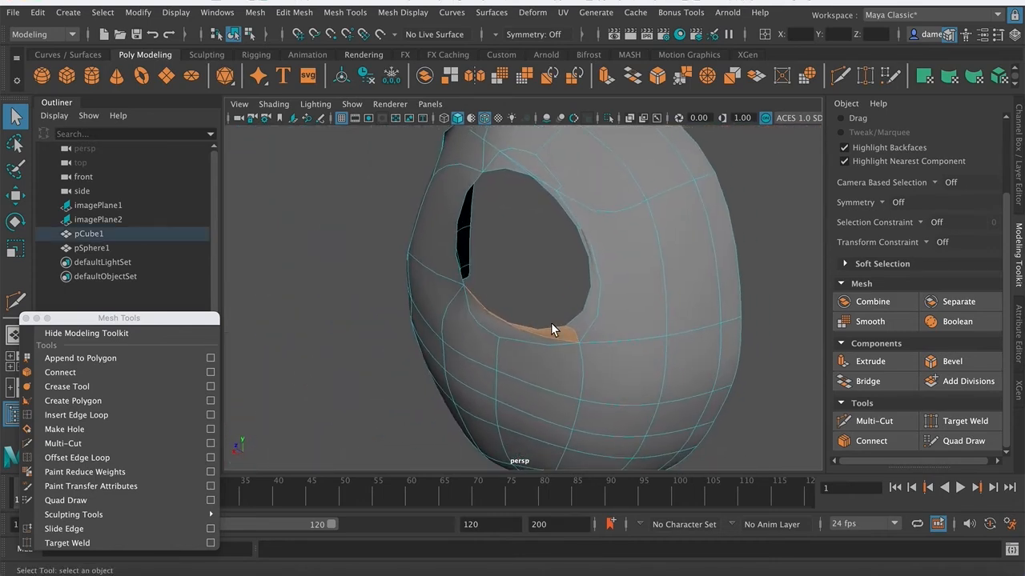
pyautogui.press('1')
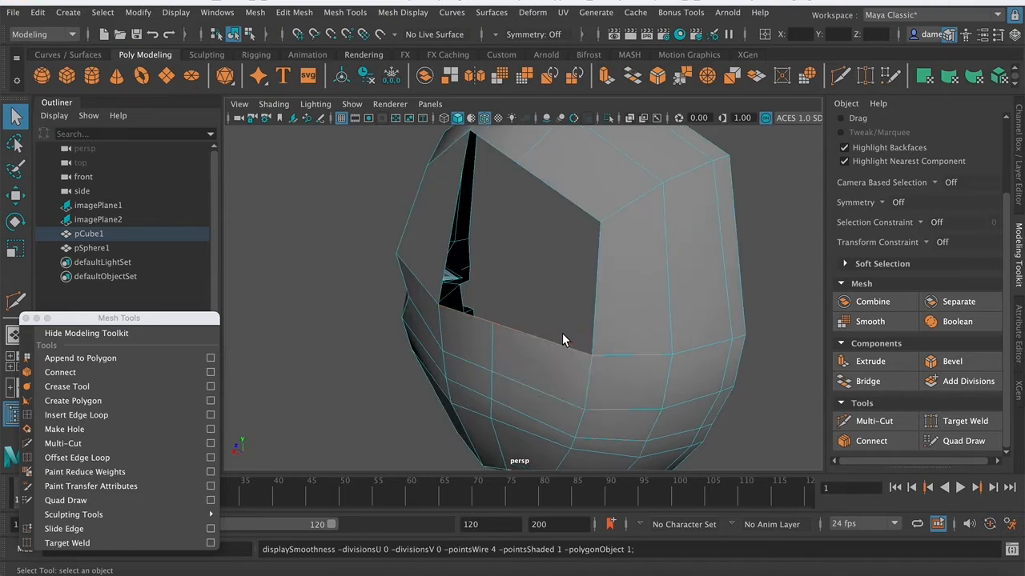
pyautogui.press('3')
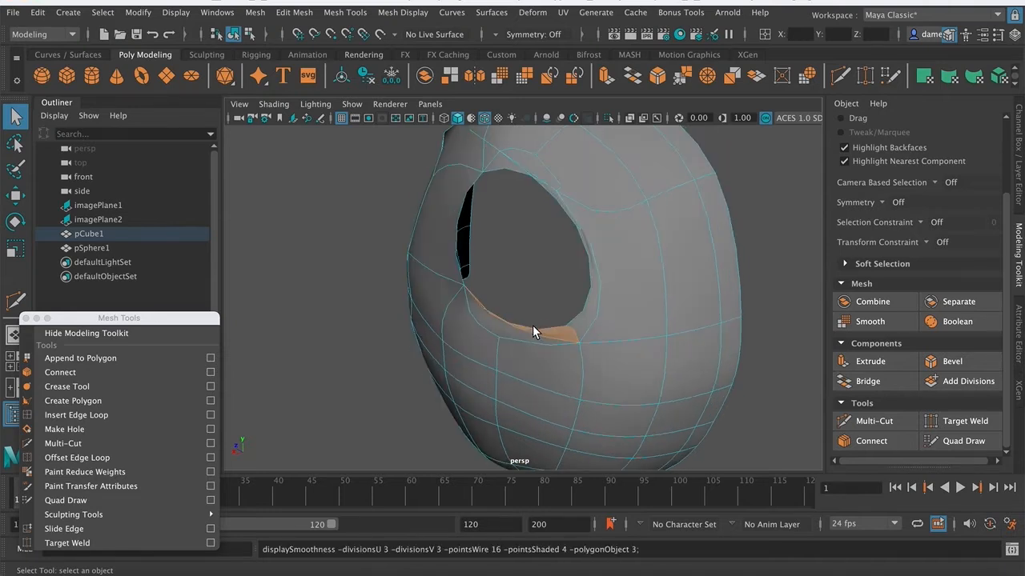
pyautogui.press('Delete')
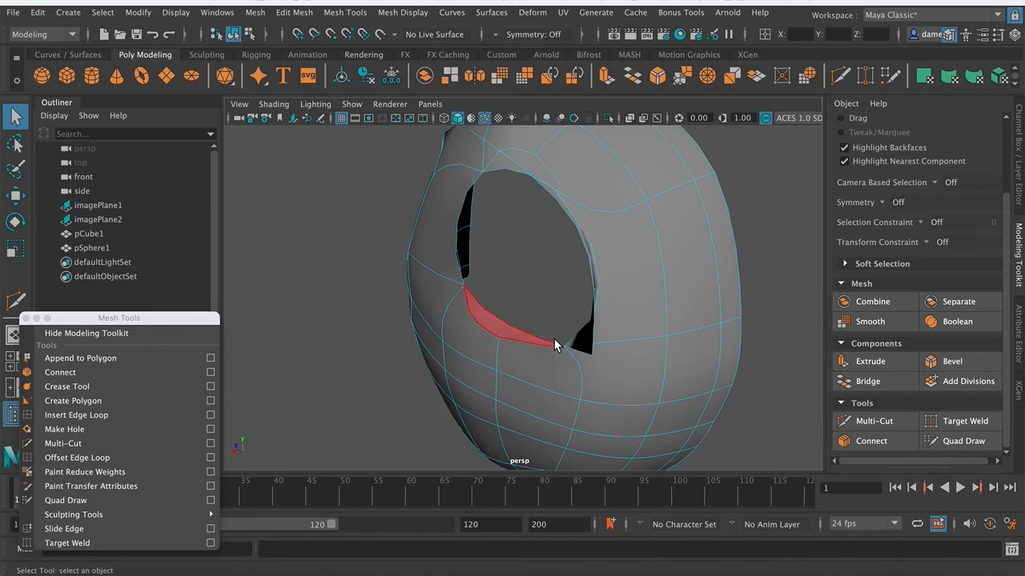
# - Delete the stray face along the hole's right edge, checking it against the unsmoothed mesh
pyautogui.click(578, 344)
pyautogui.keyDown('alt'); pyautogui.moveTo(612, 355); pyautogui.dragTo(592, 353); pyautogui.keyUp('alt')
pyautogui.press('1')
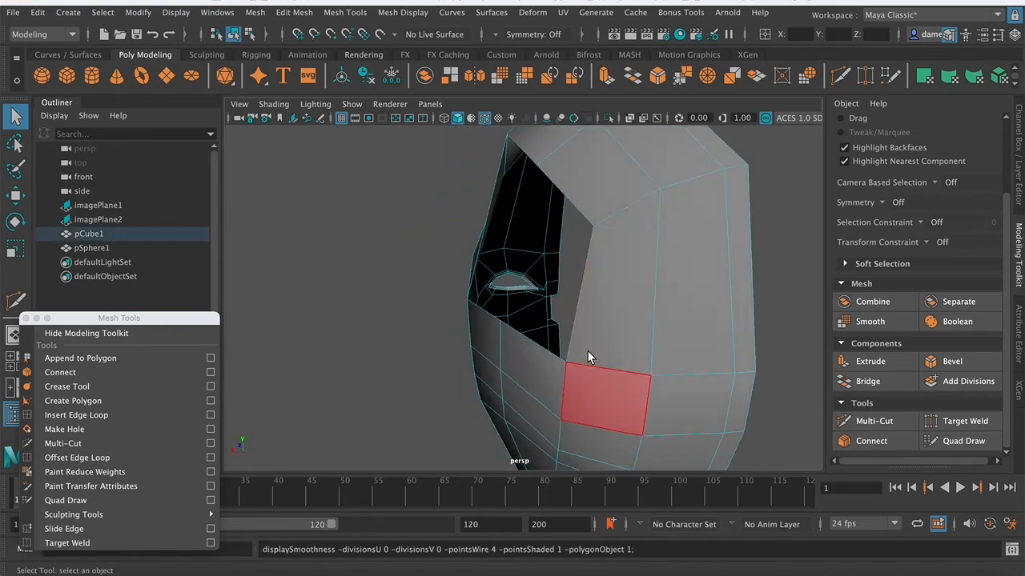
pyautogui.press('3')
pyautogui.press('Delete')
# - Delete the remaining narrow face along the hole's lower edge, comparing the smoothed and unsmoothed mesh first
pyautogui.moveTo(568, 332)
pyautogui.keyDown('alt'); pyautogui.mouseDown()
pyautogui.moveTo(665, 336)
pyautogui.moveTo(569, 344)
pyautogui.mouseUp(); pyautogui.keyUp('alt')
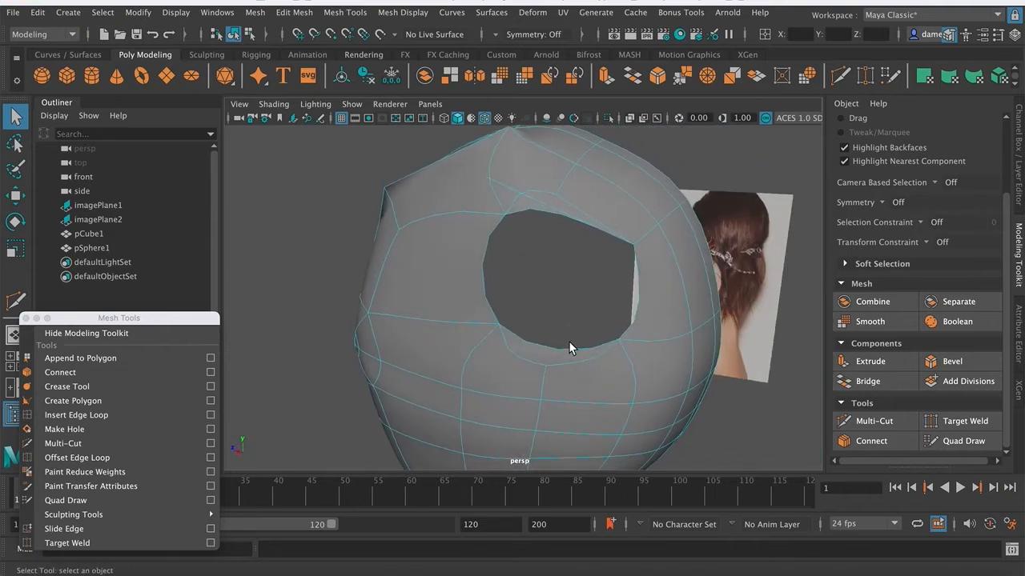
pyautogui.click(552, 351)
pyautogui.press('1')
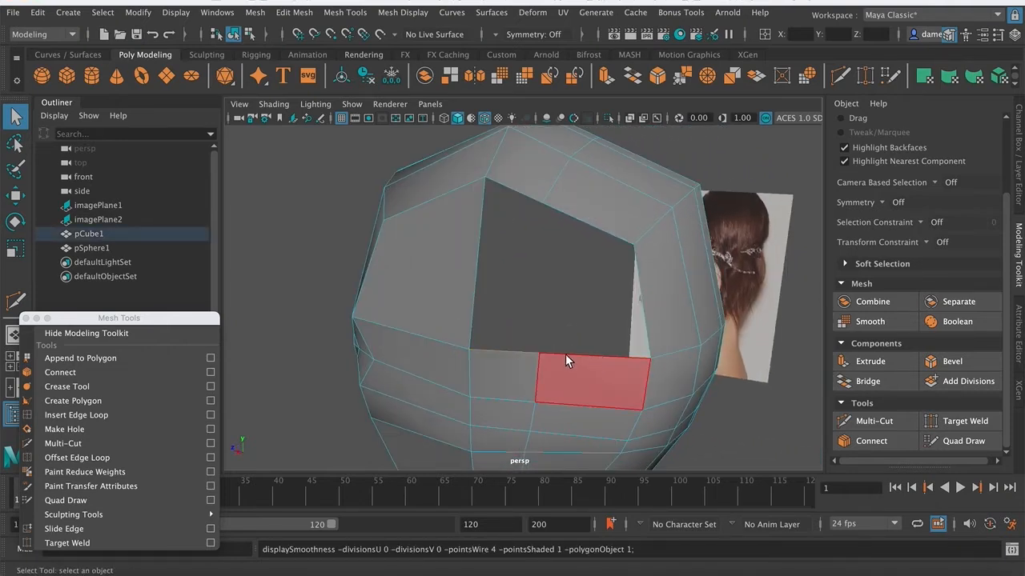
pyautogui.press('3')
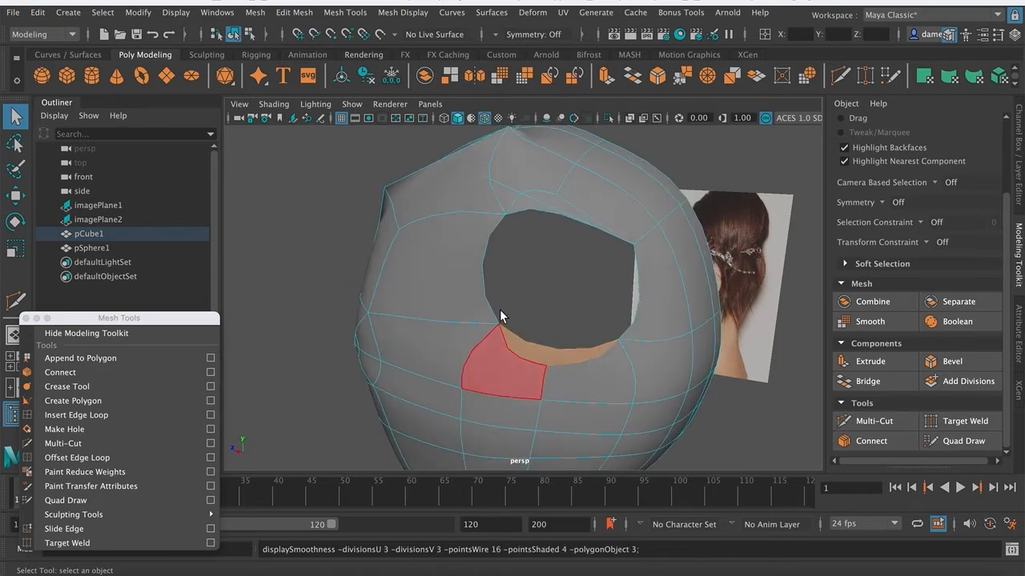
pyautogui.press('1')
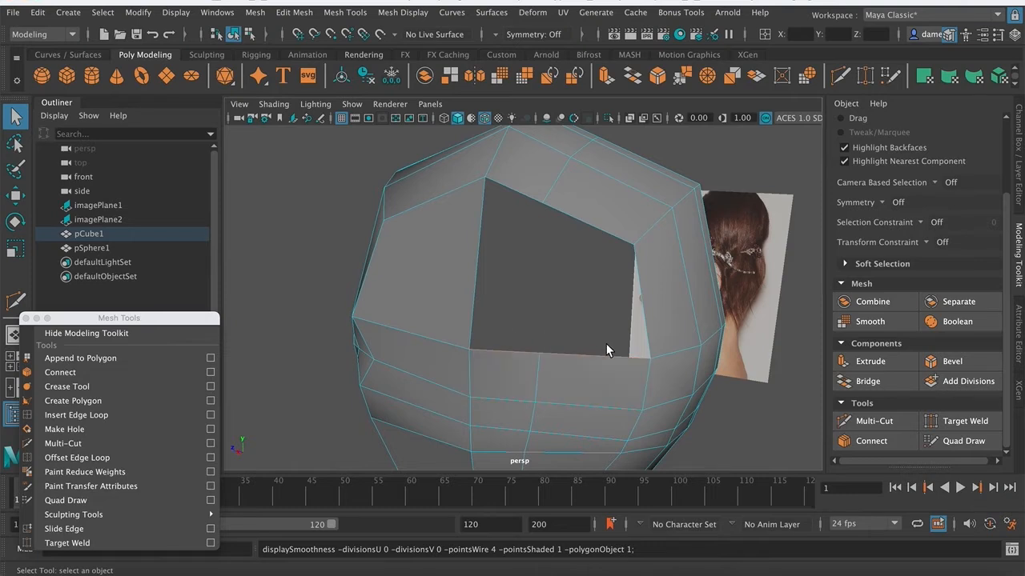
pyautogui.keyDown('alt'); pyautogui.moveTo(605, 343); pyautogui.dragTo(580, 343); pyautogui.keyUp('alt')
pyautogui.press('3')
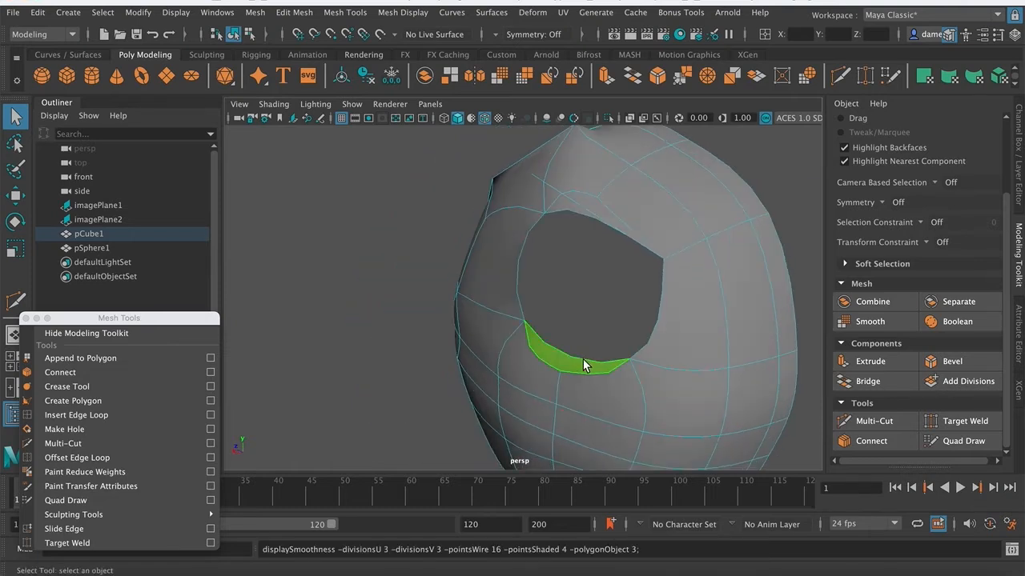
pyautogui.press('Delete')
# - Switch to vertex selection and select the stray vertex floating off the surface above the hole's upper left corner
pyautogui.keyDown('alt'); pyautogui.moveTo(559, 302); pyautogui.dragTo(537, 374); pyautogui.keyUp('alt')
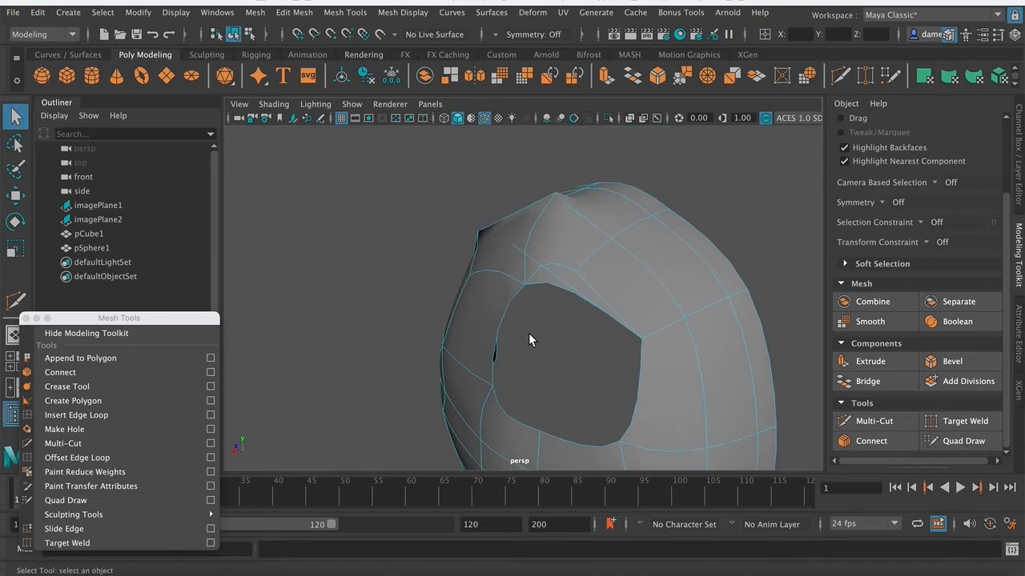
pyautogui.keyDown('alt'); pyautogui.moveTo(558, 294); pyautogui.dragTo(469, 280); pyautogui.keyUp('alt')
pyautogui.keyDown('alt'); pyautogui.moveTo(626, 239); pyautogui.dragTo(548, 248); pyautogui.keyUp('alt')
pyautogui.moveTo(522, 243); pyautogui.dragTo(454, 204, button='right')
pyautogui.keyDown('alt'); pyautogui.moveTo(478, 242); pyautogui.dragTo(494, 259); pyautogui.keyUp('alt')
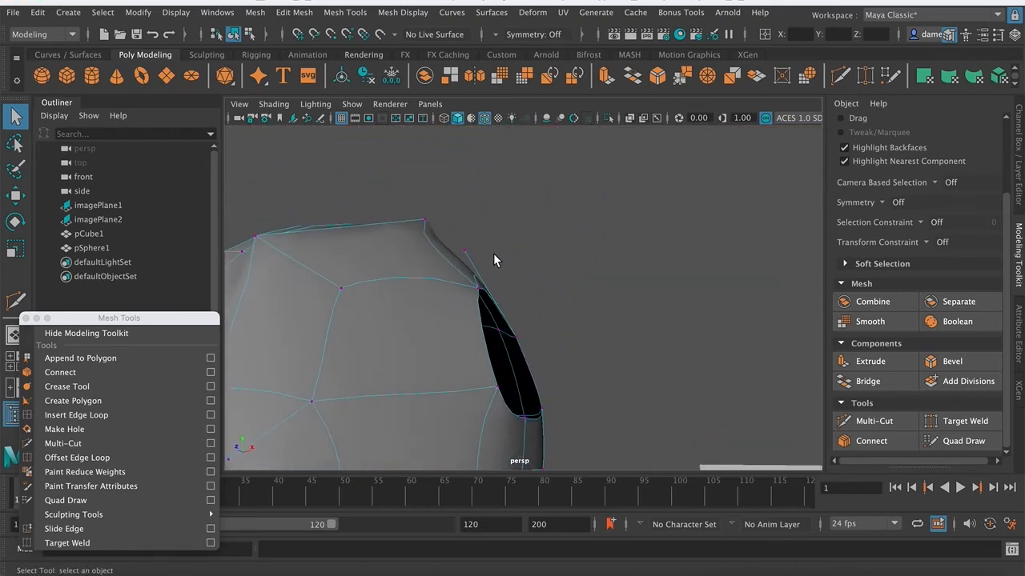
pyautogui.keyDown('alt'); pyautogui.moveTo(540, 336); pyautogui.dragTo(476, 265); pyautogui.keyUp('alt')
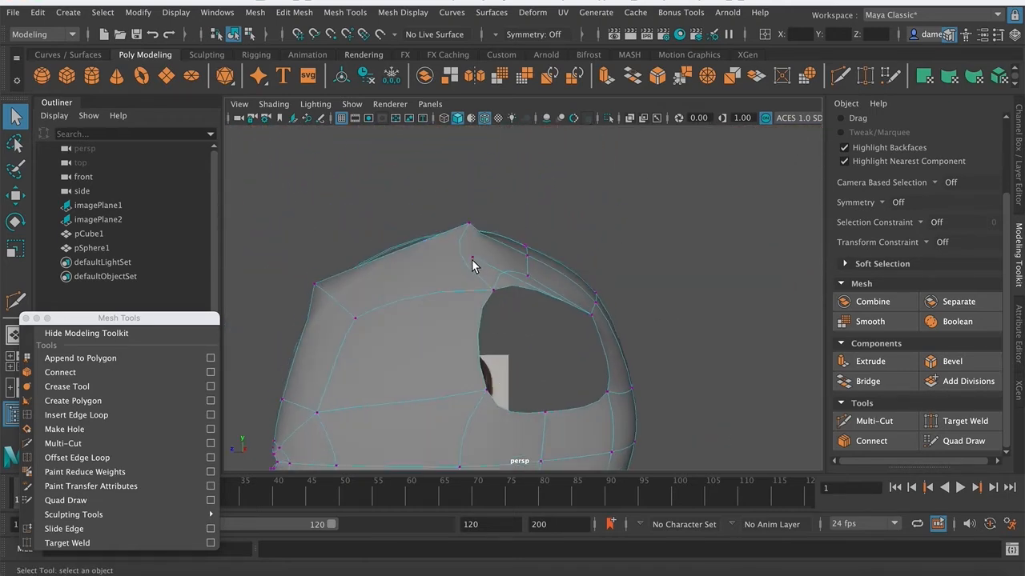
pyautogui.keyDown('alt'); pyautogui.moveTo(523, 323); pyautogui.dragTo(520, 333, button='middle'); pyautogui.keyUp('alt')
pyautogui.press('f')
pyautogui.keyDown('alt'); pyautogui.moveTo(678, 349); pyautogui.dragTo(352, 344, button='right'); pyautogui.keyUp('alt')
pyautogui.keyDown('alt'); pyautogui.moveTo(789, 370); pyautogui.dragTo(726, 375); pyautogui.keyUp('alt')
pyautogui.keyDown('alt'); pyautogui.moveTo(667, 376); pyautogui.dragTo(664, 290, button='middle'); pyautogui.keyUp('alt')
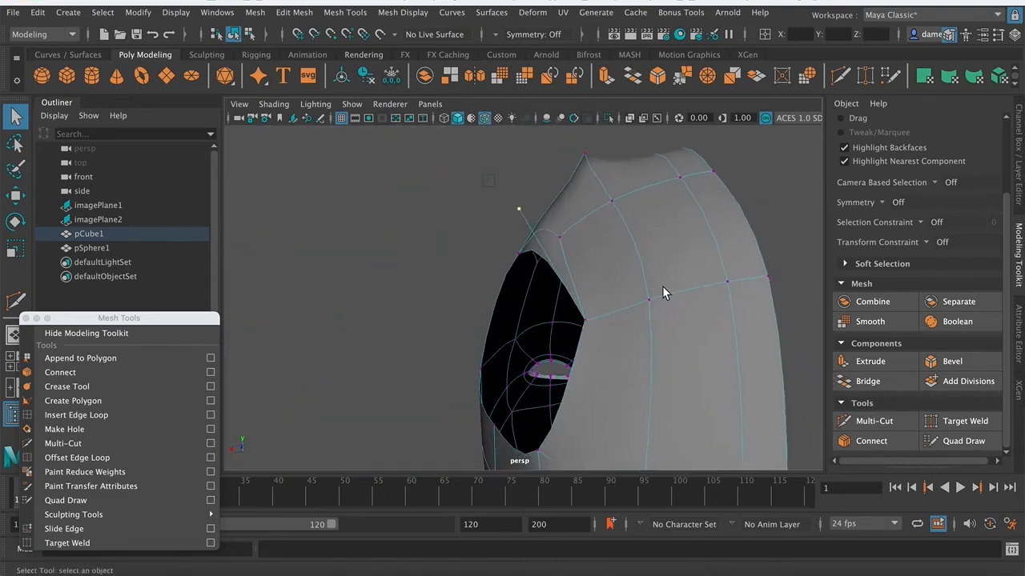
pyautogui.keyDown('alt'); pyautogui.moveTo(663, 288); pyautogui.dragTo(595, 296, button='right'); pyautogui.keyUp('alt')
pyautogui.keyDown('alt'); pyautogui.moveTo(590, 296); pyautogui.dragTo(621, 303); pyautogui.keyUp('alt')
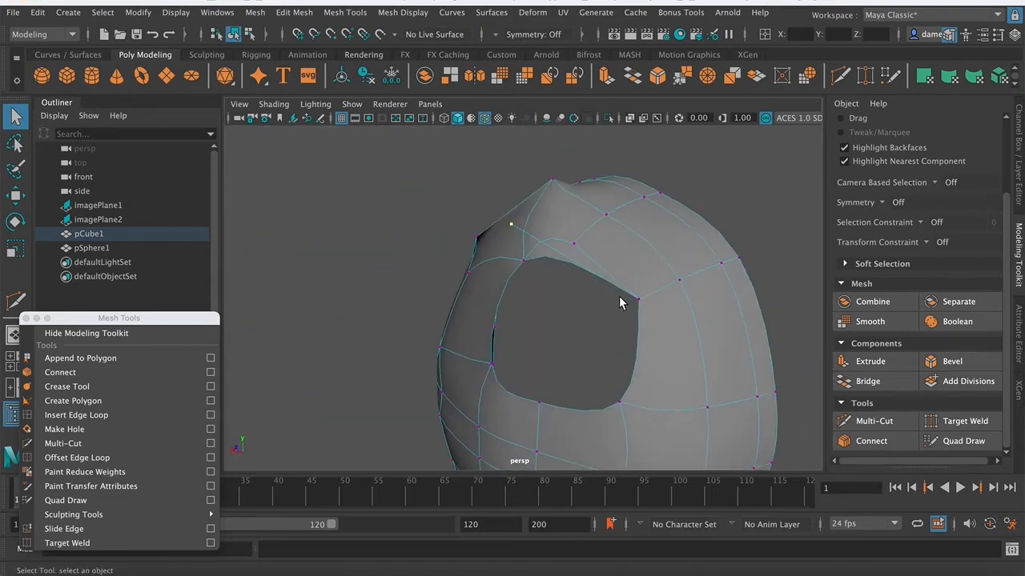
# - Compare the selected stray vertex's position on the unsmoothed and smoothed mesh
pyautogui.press('1')
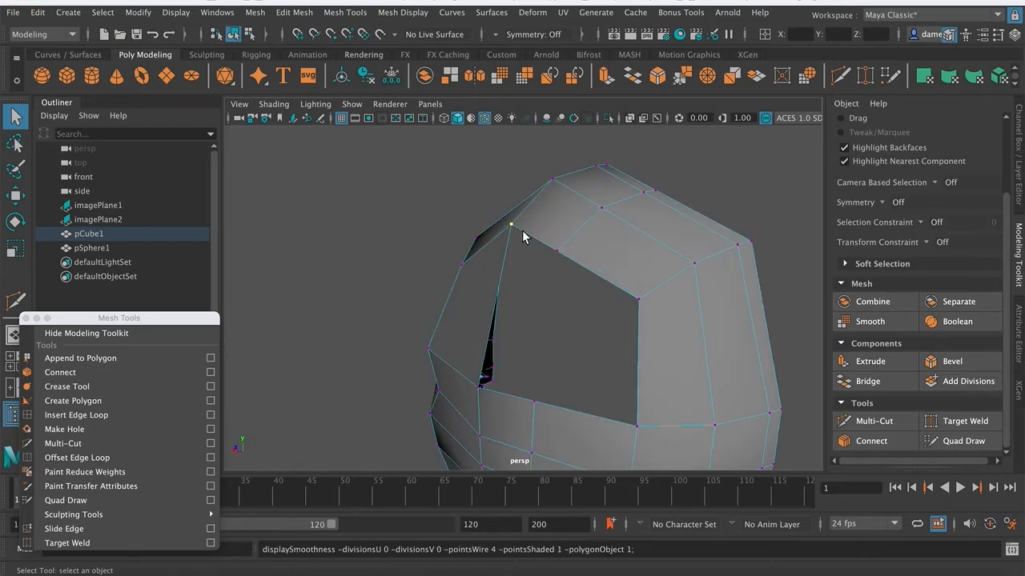
pyautogui.keyDown('alt'); pyautogui.moveTo(516, 230); pyautogui.dragTo(540, 237); pyautogui.keyUp('alt')
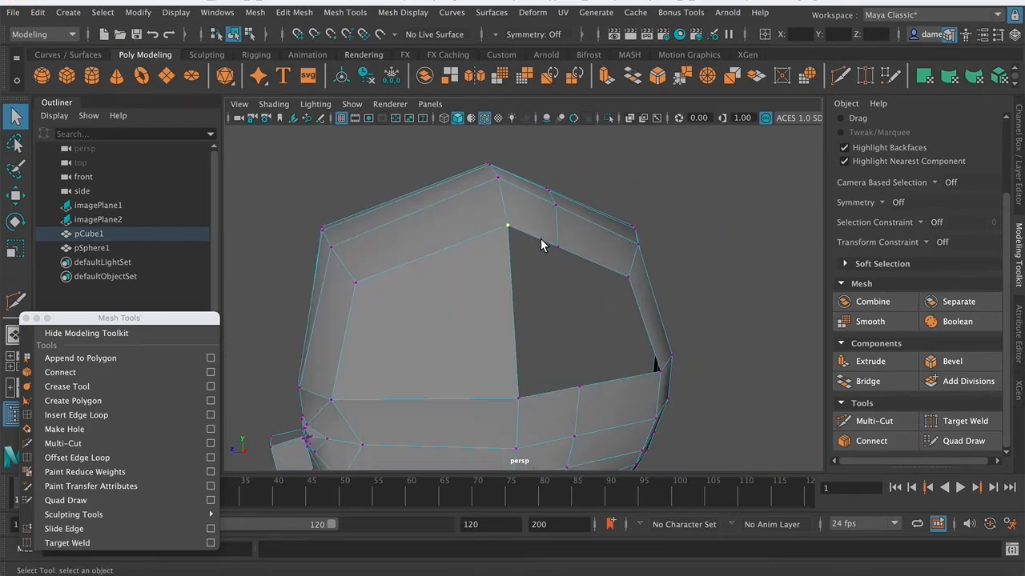
pyautogui.press('3')
pyautogui.keyDown('alt'); pyautogui.moveTo(558, 275); pyautogui.dragTo(532, 260); pyautogui.keyUp('alt')
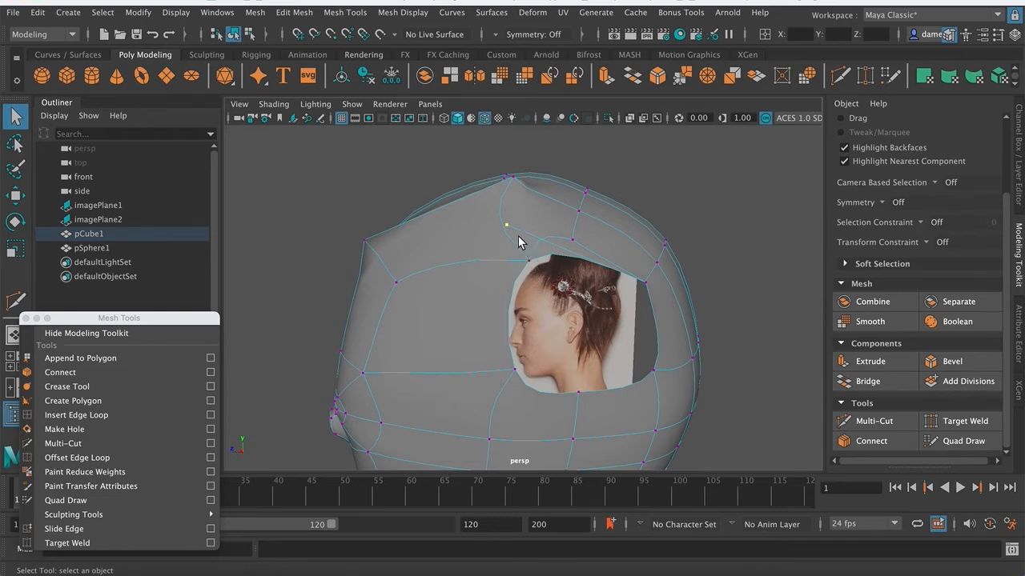
# - Try to isolate the stray edge running past the hole's upper corner in edge selection, and undo the last change
pyautogui.click(518, 237)
pyautogui.moveTo(525, 235); pyautogui.dragTo(521, 164, button='right')
pyautogui.click(526, 234)
pyautogui.keyDown('alt'); pyautogui.moveTo(596, 284); pyautogui.dragTo(553, 289); pyautogui.keyUp('alt')
pyautogui.click(554, 292)
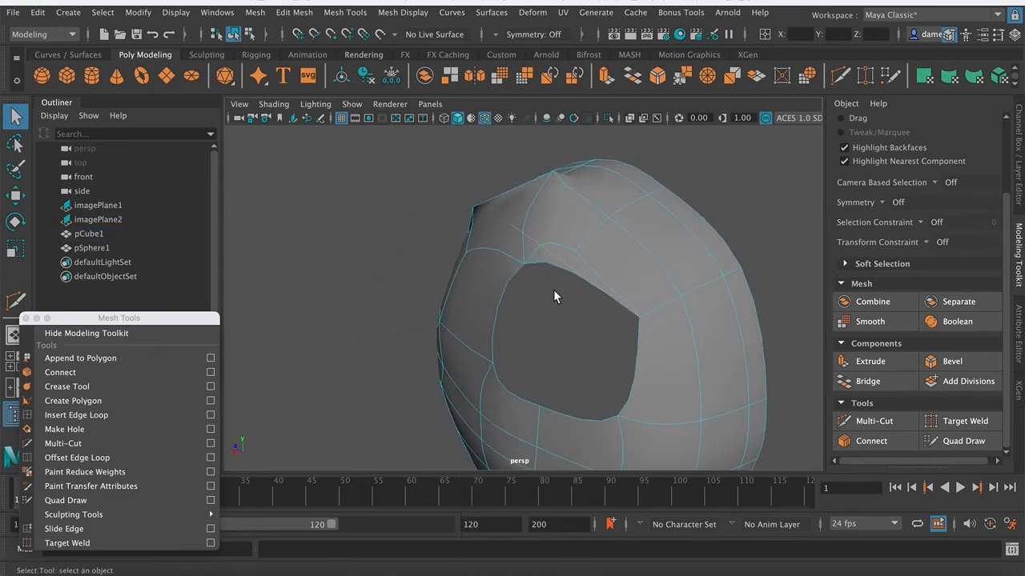
pyautogui.keyDown('alt'); pyautogui.moveTo(521, 280); pyautogui.dragTo(542, 238); pyautogui.keyUp('alt')
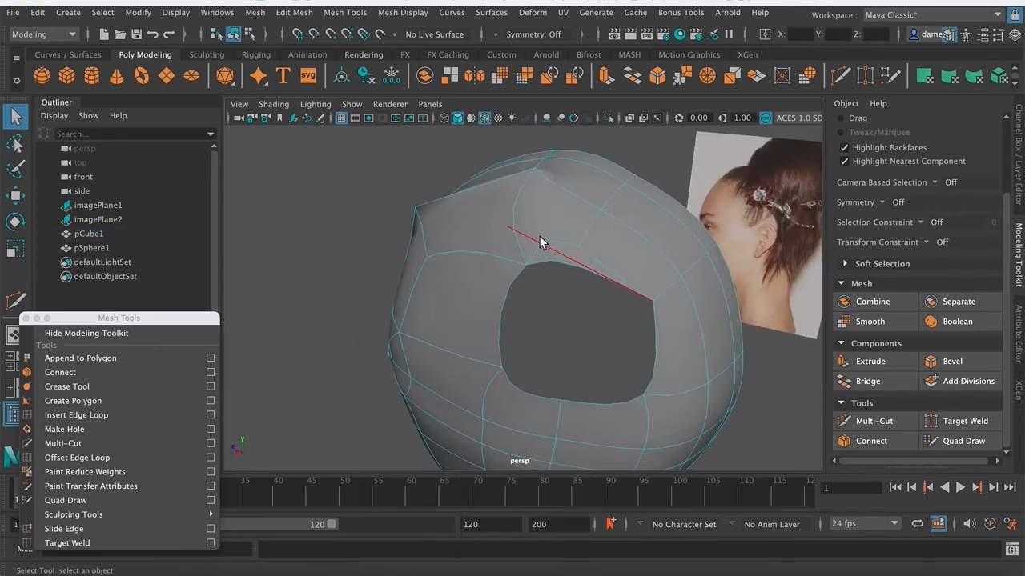
pyautogui.click(533, 244)
pyautogui.hotkey('ctrl', 'z')
# - Delete the narrow overlapping face along the hole's upper edge
pyautogui.keyDown('alt'); pyautogui.moveTo(524, 270); pyautogui.dragTo(576, 275); pyautogui.keyUp('alt')
pyautogui.keyDown('alt'); pyautogui.moveTo(576, 274); pyautogui.dragTo(663, 284, button='right'); pyautogui.keyUp('alt')
pyautogui.keyDown('alt'); pyautogui.moveTo(663, 288); pyautogui.dragTo(562, 329); pyautogui.keyUp('alt')
pyautogui.moveTo(560, 282); pyautogui.dragTo(560, 241, button='right')
pyautogui.click(571, 288)
pyautogui.keyDown('alt'); pyautogui.moveTo(595, 325); pyautogui.dragTo(546, 284); pyautogui.keyUp('alt')
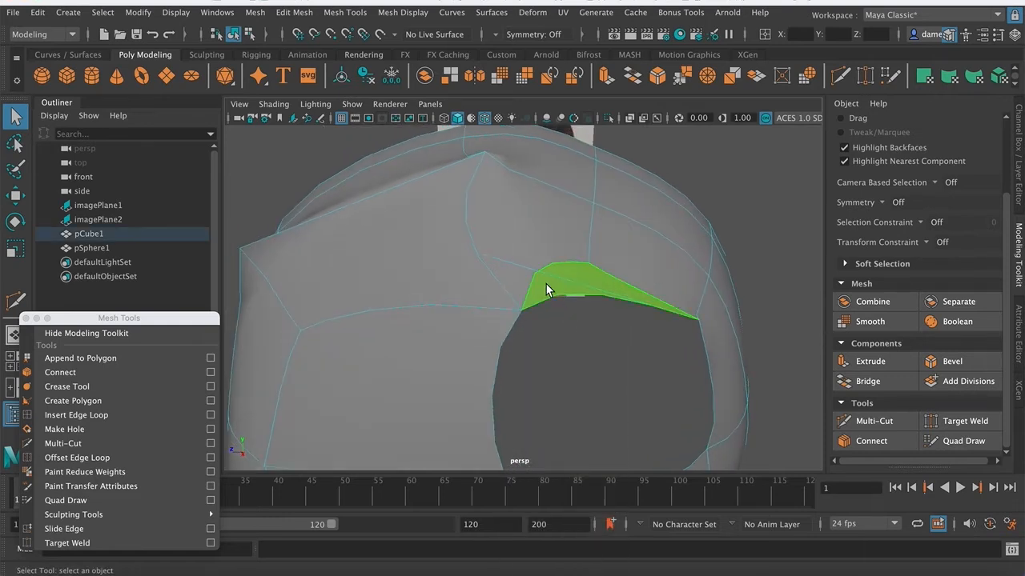
pyautogui.keyDown('alt'); pyautogui.moveTo(612, 307); pyautogui.dragTo(526, 310, button='right'); pyautogui.keyUp('alt')
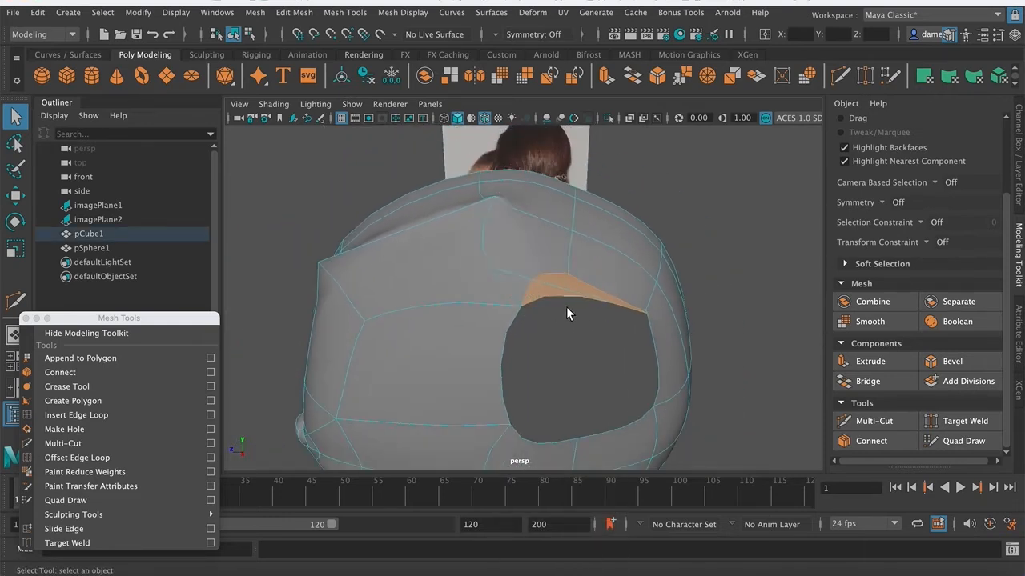
pyautogui.press('Delete')
# - Compare the smoothed and unsmoothed mesh around the hole, checking the vertices at its upper left corner
pyautogui.press('1')
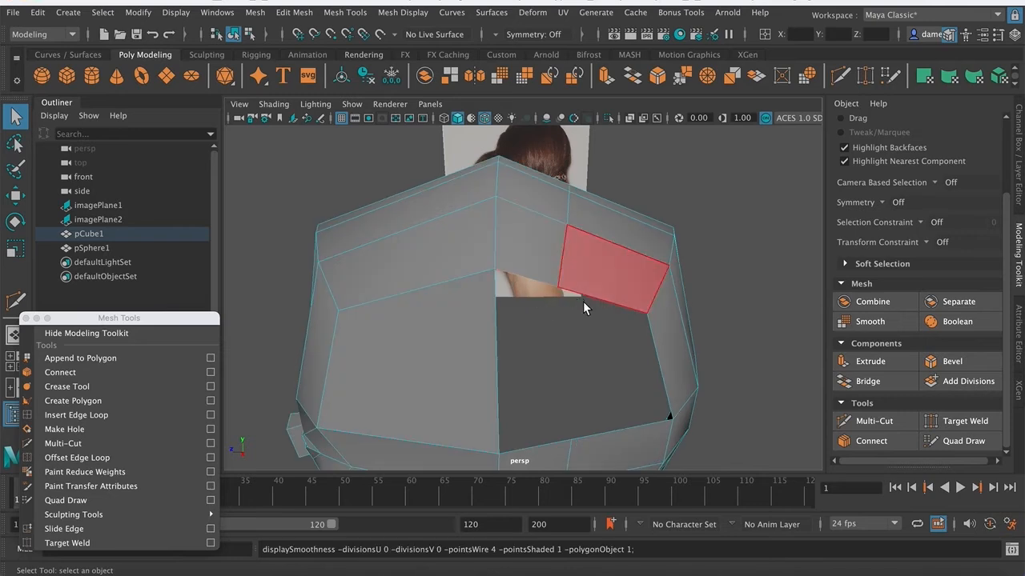
pyautogui.moveTo(591, 345)
pyautogui.keyDown('alt'); pyautogui.mouseDown()
pyautogui.moveTo(590, 316)
pyautogui.moveTo(573, 340)
pyautogui.mouseUp(); pyautogui.keyUp('alt')
pyautogui.press('3')
pyautogui.keyDown('alt'); pyautogui.moveTo(470, 299); pyautogui.dragTo(522, 331); pyautogui.keyUp('alt')
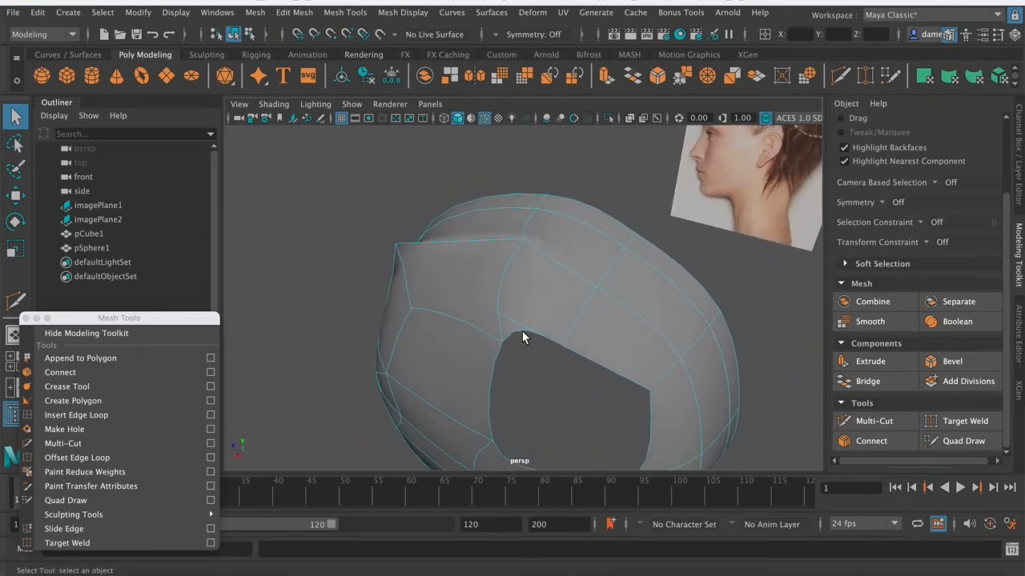
pyautogui.keyDown('alt'); pyautogui.moveTo(522, 330); pyautogui.dragTo(545, 302, button='middle'); pyautogui.keyUp('alt')
pyautogui.moveTo(519, 210); pyautogui.dragTo(442, 201, button='right')
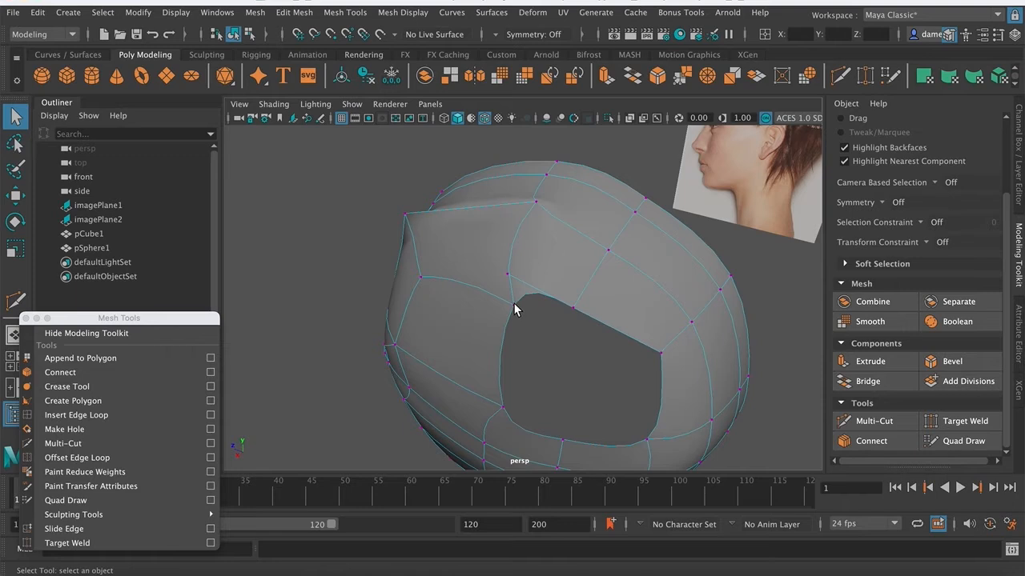
pyautogui.click(513, 304)
pyautogui.press('1')
pyautogui.press('3')
pyautogui.keyDown('alt'); pyautogui.moveTo(512, 282); pyautogui.dragTo(520, 293); pyautogui.keyUp('alt')
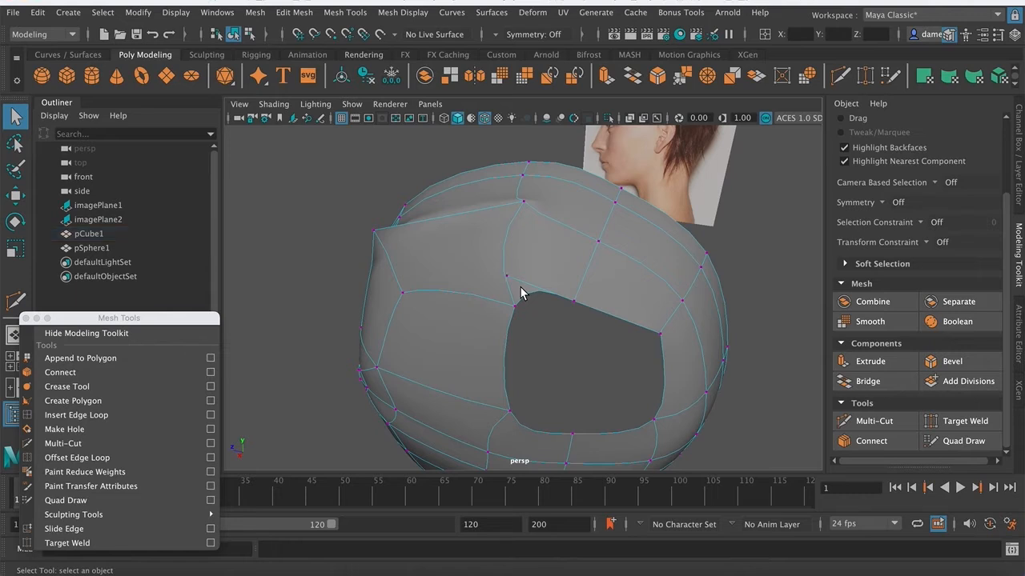
# - Switch to edge selection and examine the edge along the hole's upper side on the unsmoothed mesh
pyautogui.moveTo(521, 200); pyautogui.dragTo(586, 179, button='right')
pyautogui.moveTo(574, 294)
pyautogui.keyDown('alt'); pyautogui.mouseDown()
pyautogui.moveTo(617, 331)
pyautogui.moveTo(582, 291)
pyautogui.mouseUp(); pyautogui.keyUp('alt')
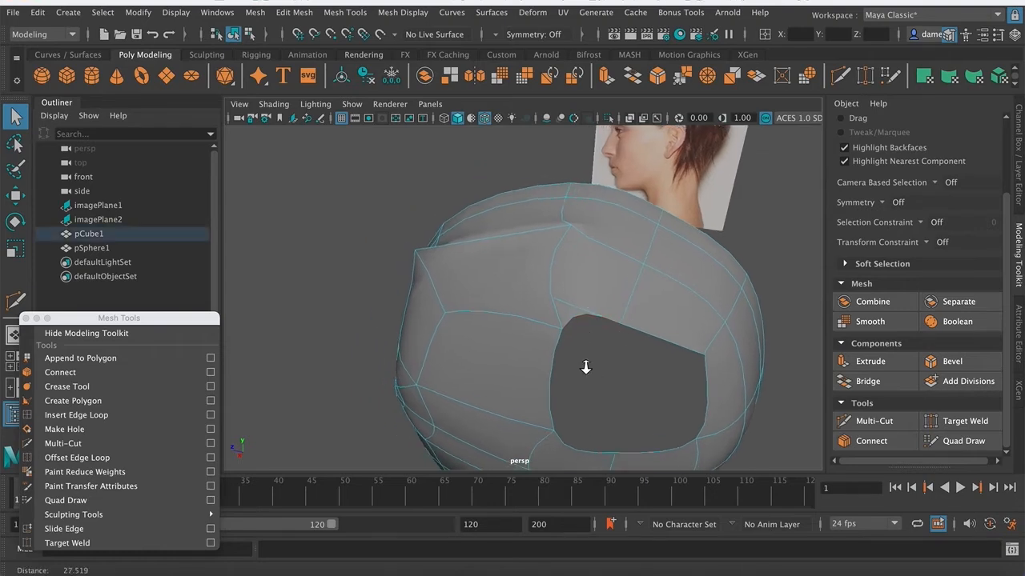
pyautogui.press('1')
pyautogui.keyDown('alt'); pyautogui.moveTo(587, 357); pyautogui.dragTo(562, 303); pyautogui.keyUp('alt')
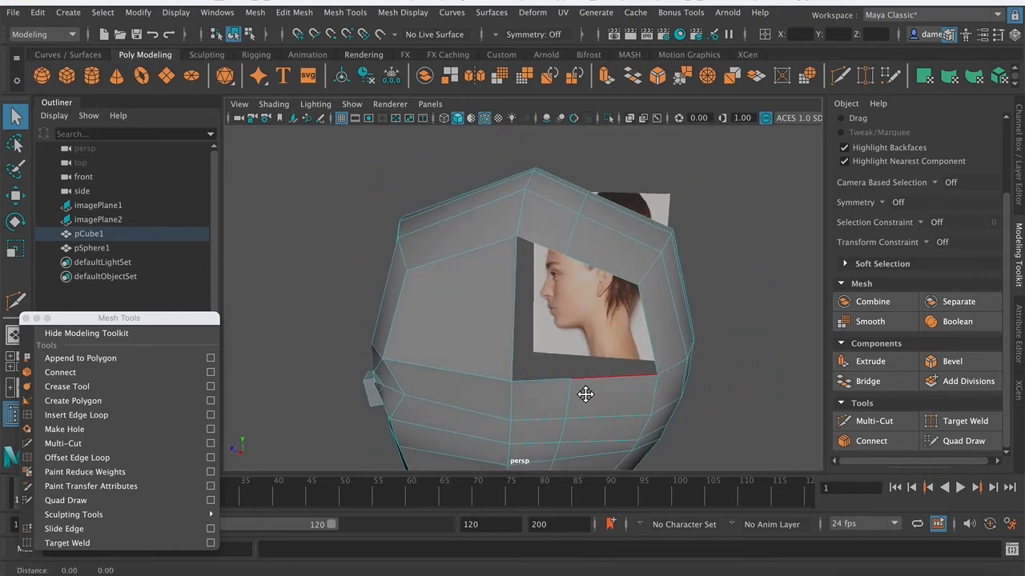
pyautogui.keyDown('alt'); pyautogui.moveTo(585, 394); pyautogui.dragTo(526, 369, button='middle'); pyautogui.keyUp('alt')
pyautogui.keyDown('alt'); pyautogui.moveTo(504, 331); pyautogui.dragTo(483, 255); pyautogui.keyUp('alt')
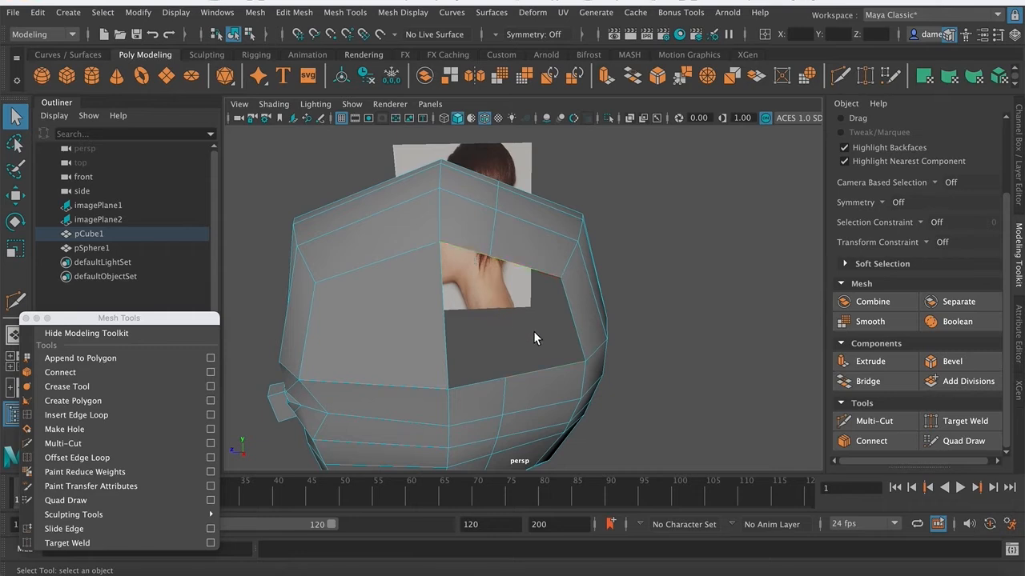
pyautogui.click(533, 279)
# - Return to vertex selection and pick the vertex at the hole's upper left corner, with smoothing turned back on
pyautogui.moveTo(476, 205); pyautogui.dragTo(400, 201, button='right')
pyautogui.keyDown('alt'); pyautogui.moveTo(469, 283); pyautogui.dragTo(531, 322); pyautogui.keyUp('alt')
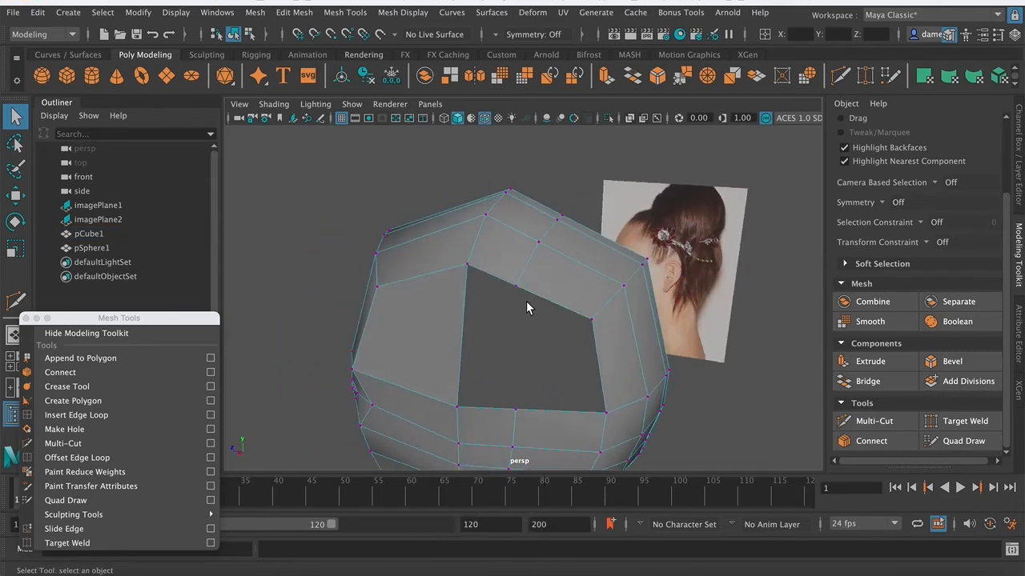
pyautogui.press('3')
pyautogui.click(467, 263)
pyautogui.keyDown('alt'); pyautogui.moveTo(476, 292); pyautogui.dragTo(508, 327, button='middle'); pyautogui.keyUp('alt')
pyautogui.keyDown('alt'); pyautogui.moveTo(509, 326); pyautogui.dragTo(565, 286, button='right'); pyautogui.keyUp('alt')
pyautogui.click(590, 347)
pyautogui.keyDown('alt'); pyautogui.moveTo(565, 285); pyautogui.dragTo(510, 233); pyautogui.keyUp('alt')
# - Try pulling the edge along the hole's upper side outward with the Move tool, and undo back to the earlier vertex selection
pyautogui.moveTo(503, 201); pyautogui.dragTo(492, 163, button='right')
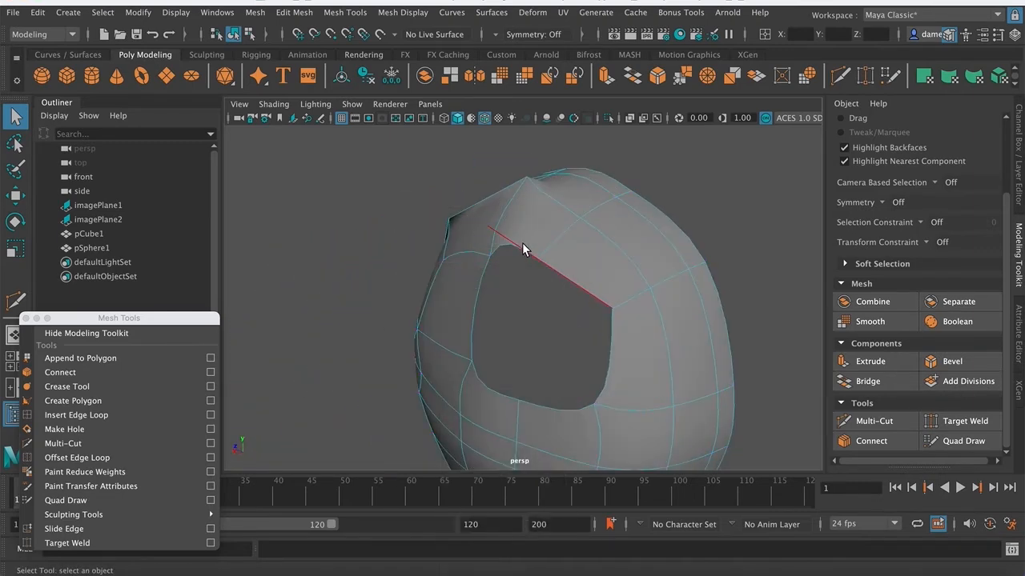
pyautogui.keyDown('alt'); pyautogui.moveTo(519, 243); pyautogui.dragTo(570, 312); pyautogui.keyUp('alt')
pyautogui.press('w')
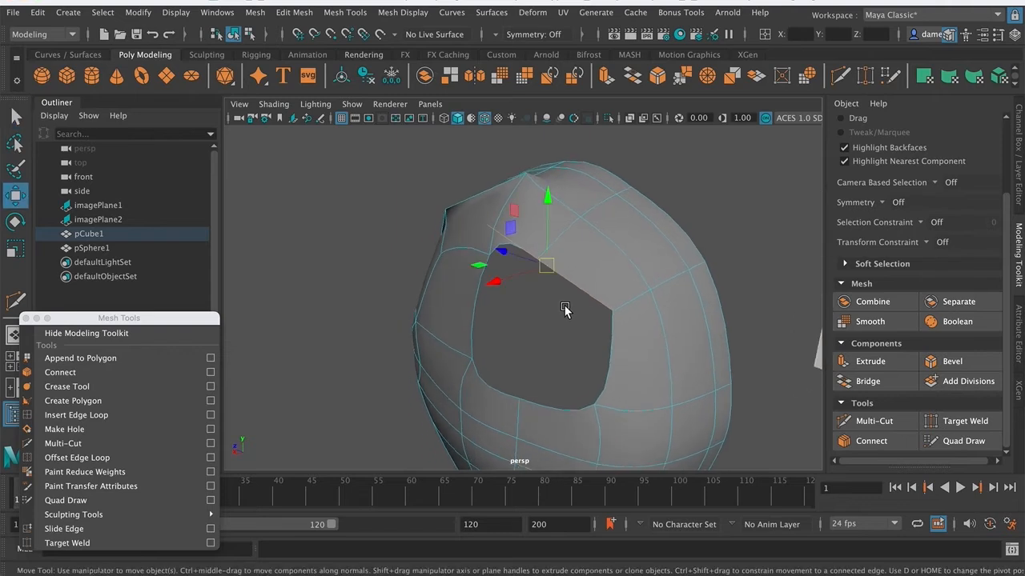
pyautogui.moveTo(500, 286); pyautogui.dragTo(437, 351)
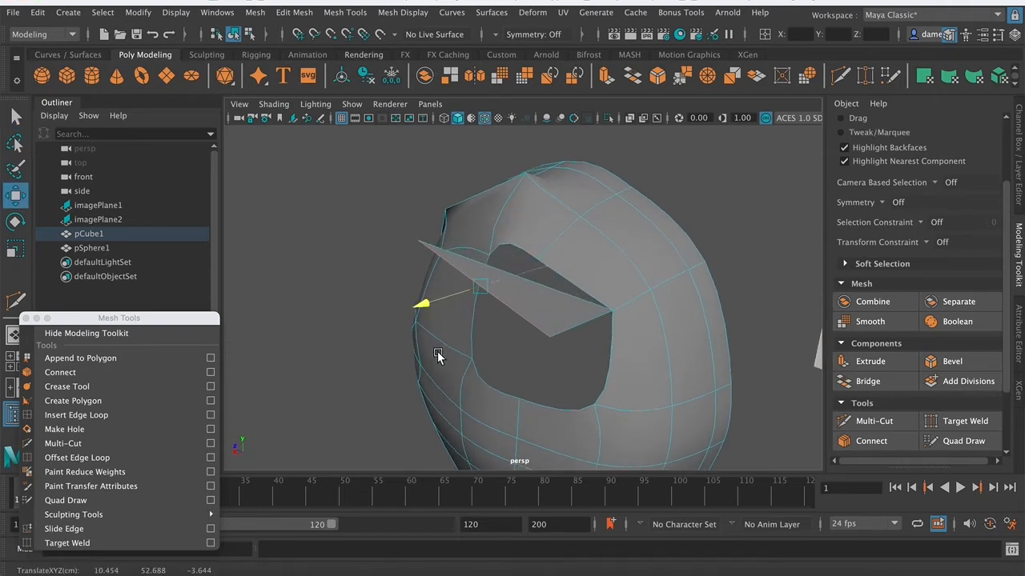
pyautogui.hotkey('ctrl', 'z')
pyautogui.hotkey('ctrl', 'z')
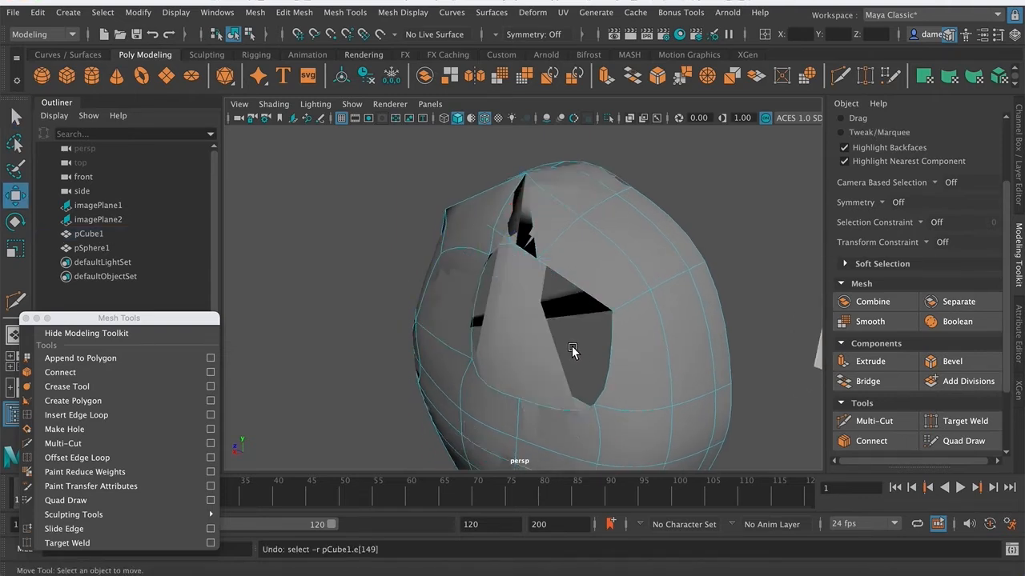
pyautogui.hotkey('ctrl', 'z')
pyautogui.keyDown('alt'); pyautogui.moveTo(559, 344); pyautogui.dragTo(580, 334); pyautogui.keyUp('alt')
pyautogui.hotkey('ctrl', 'z')
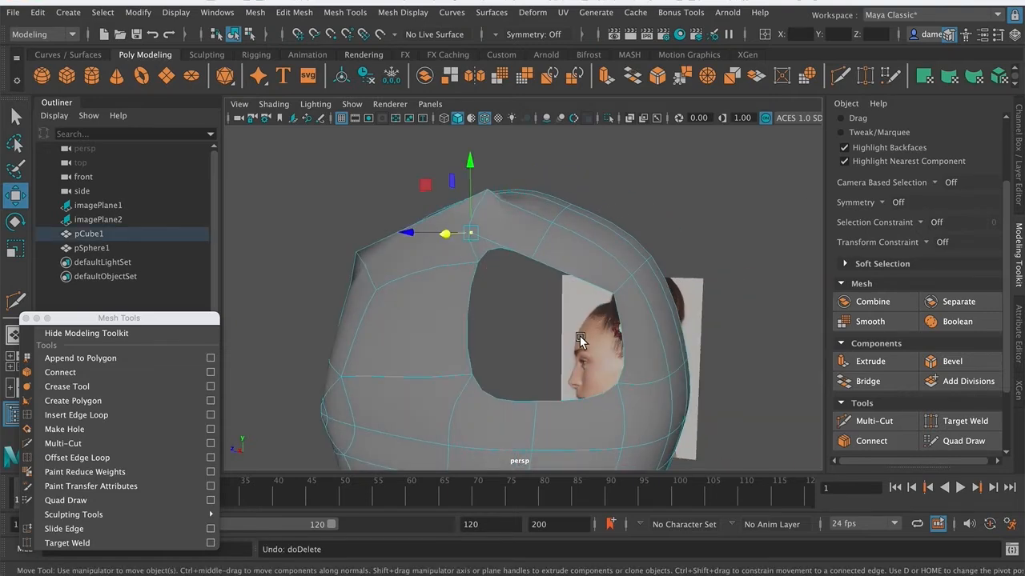
# - Save the scene under the new name Head_D_2_FIXIT.mb
pyautogui.keyDown('alt'); pyautogui.moveTo(618, 368); pyautogui.dragTo(556, 362); pyautogui.keyUp('alt')
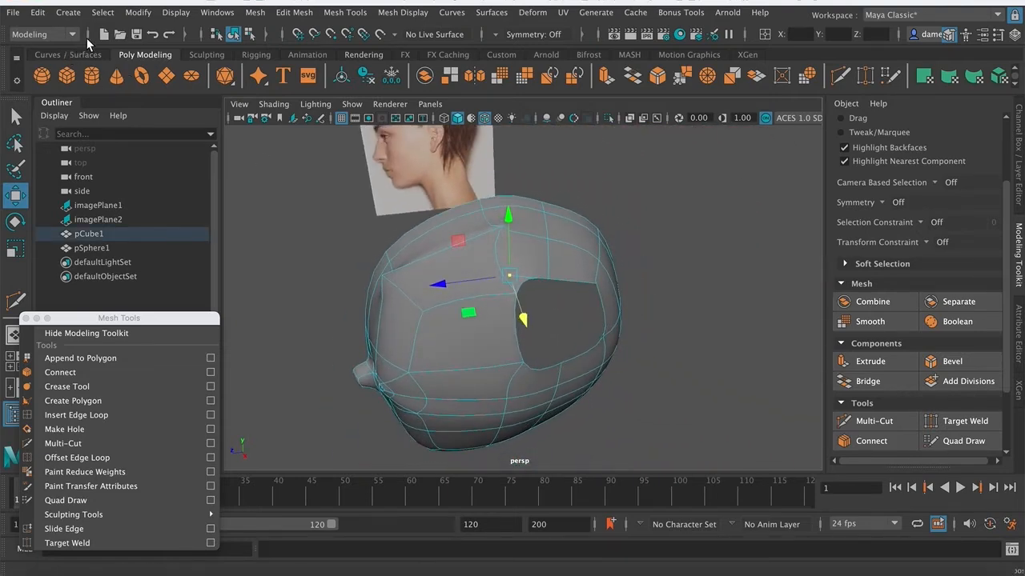
pyautogui.click(13, 12)
pyautogui.click(48, 84)
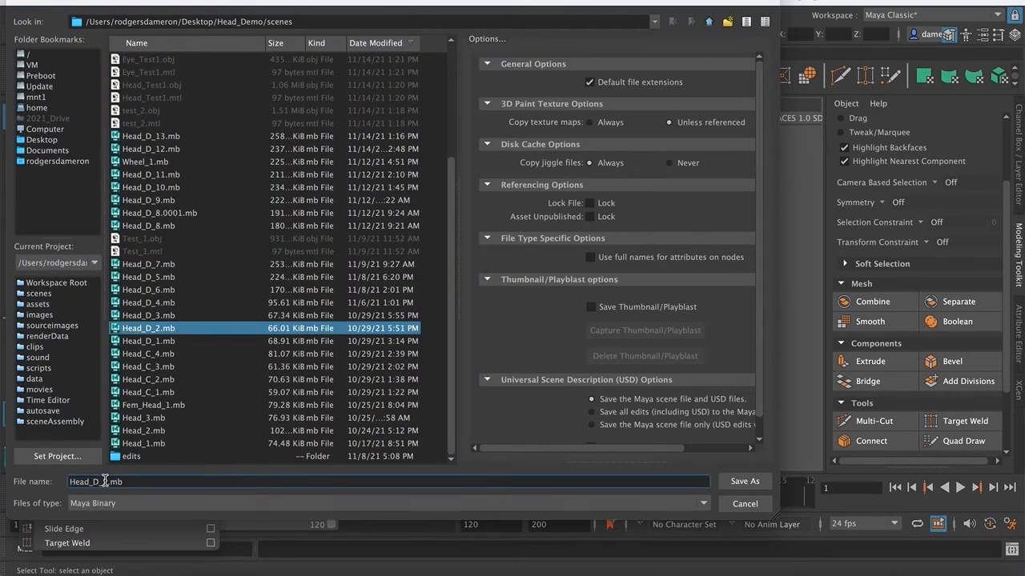
pyautogui.write('_FIX')
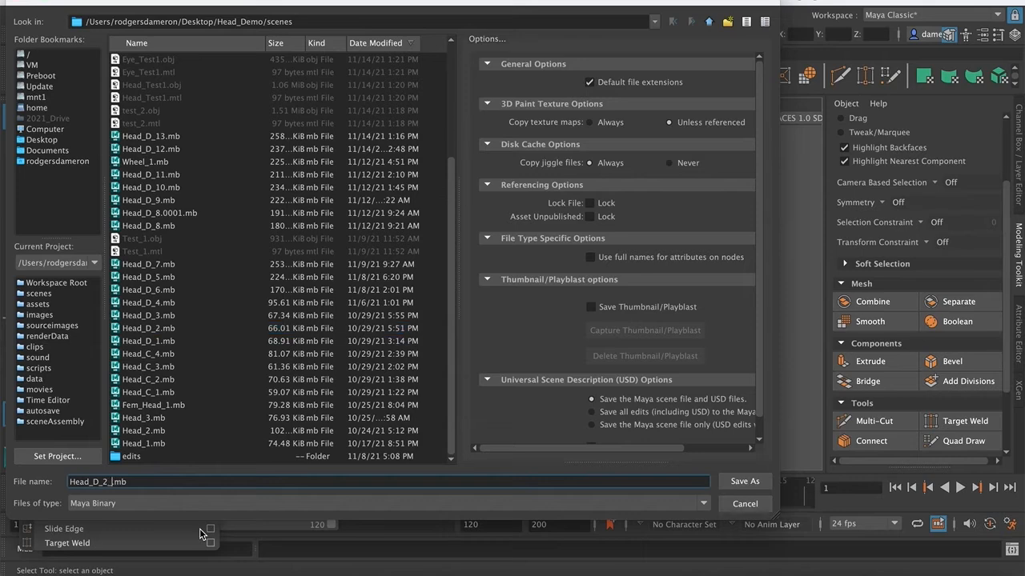
pyautogui.write('IT')
pyautogui.press('Return')
# - Examine the stray vertex and edge at the hole's upper left corner up close from behind, the side and above
pyautogui.keyDown('alt'); pyautogui.moveTo(471, 356); pyautogui.dragTo(430, 343); pyautogui.keyUp('alt')
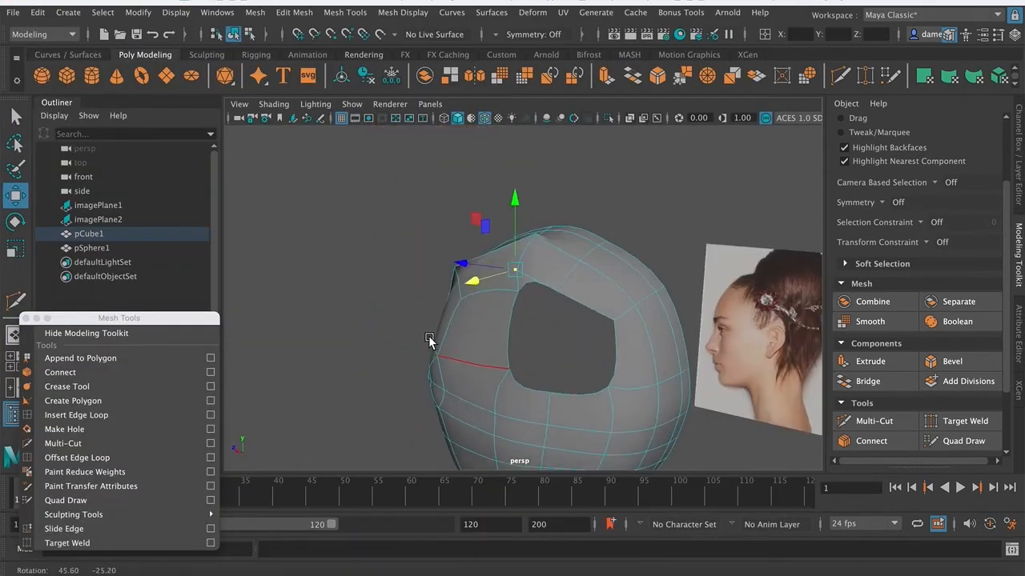
pyautogui.keyDown('alt'); pyautogui.moveTo(429, 341); pyautogui.dragTo(592, 343, button='right'); pyautogui.keyUp('alt')
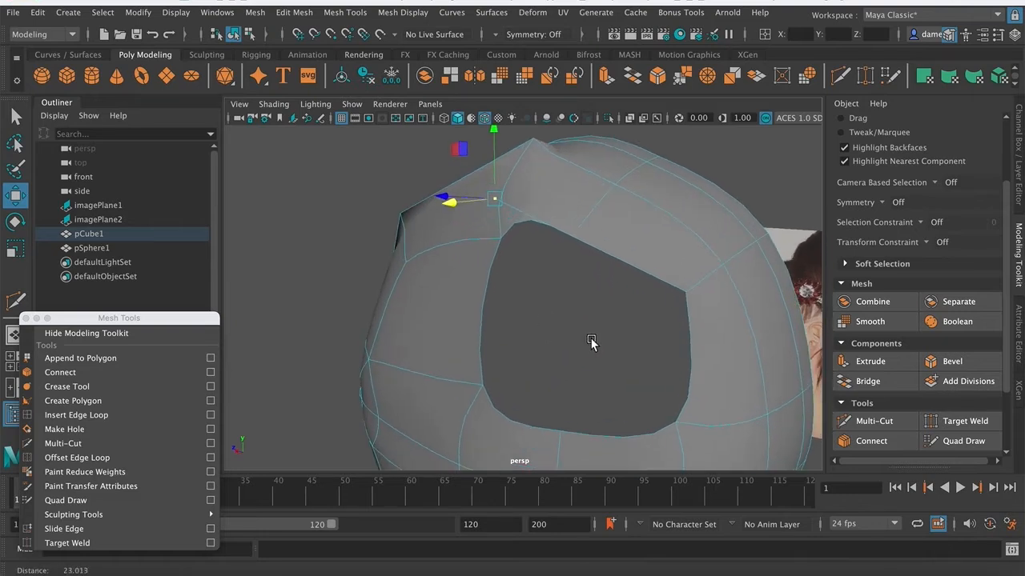
pyautogui.press('q')
pyautogui.keyDown('alt'); pyautogui.moveTo(546, 325); pyautogui.dragTo(560, 299); pyautogui.keyUp('alt')
pyautogui.keyDown('alt'); pyautogui.moveTo(560, 299); pyautogui.dragTo(564, 277, button='right'); pyautogui.keyUp('alt')
pyautogui.moveTo(482, 269)
pyautogui.keyDown('alt'); pyautogui.mouseDown()
pyautogui.moveTo(533, 275)
pyautogui.moveTo(485, 275)
pyautogui.mouseUp(); pyautogui.keyUp('alt')
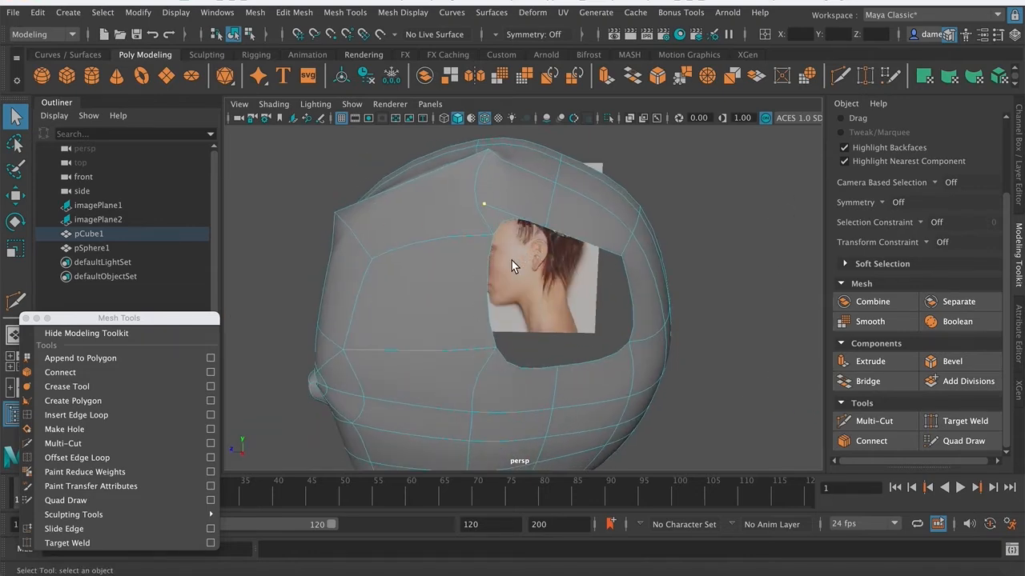
pyautogui.keyDown('alt'); pyautogui.moveTo(555, 249); pyautogui.dragTo(423, 292); pyautogui.keyUp('alt')
pyautogui.keyDown('alt'); pyautogui.moveTo(424, 292); pyautogui.dragTo(597, 321, button='right'); pyautogui.keyUp('alt')
pyautogui.keyDown('alt'); pyautogui.moveTo(548, 314); pyautogui.dragTo(469, 274); pyautogui.keyUp('alt')
pyautogui.keyDown('alt'); pyautogui.moveTo(478, 229); pyautogui.dragTo(459, 213); pyautogui.keyUp('alt')
pyautogui.keyDown('alt'); pyautogui.moveTo(411, 171); pyautogui.dragTo(327, 328); pyautogui.keyUp('alt')
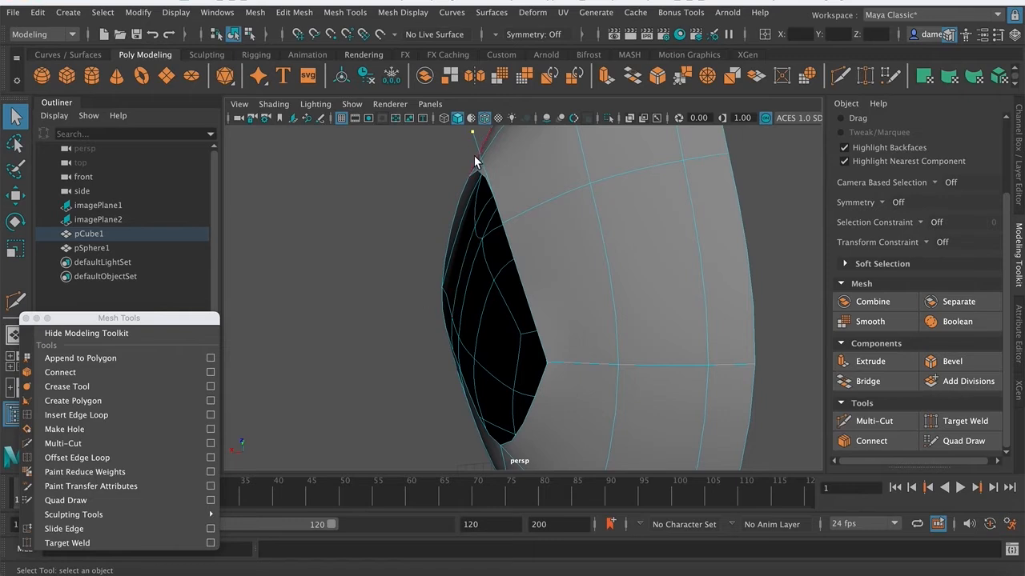
pyautogui.keyDown('alt'); pyautogui.moveTo(478, 184); pyautogui.dragTo(468, 202); pyautogui.keyUp('alt')
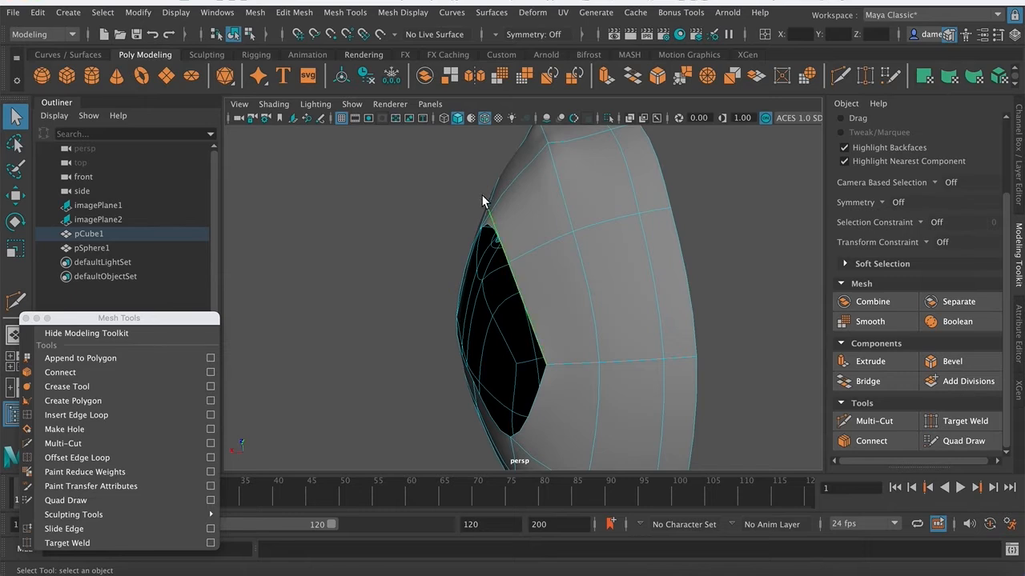
pyautogui.click(484, 201)
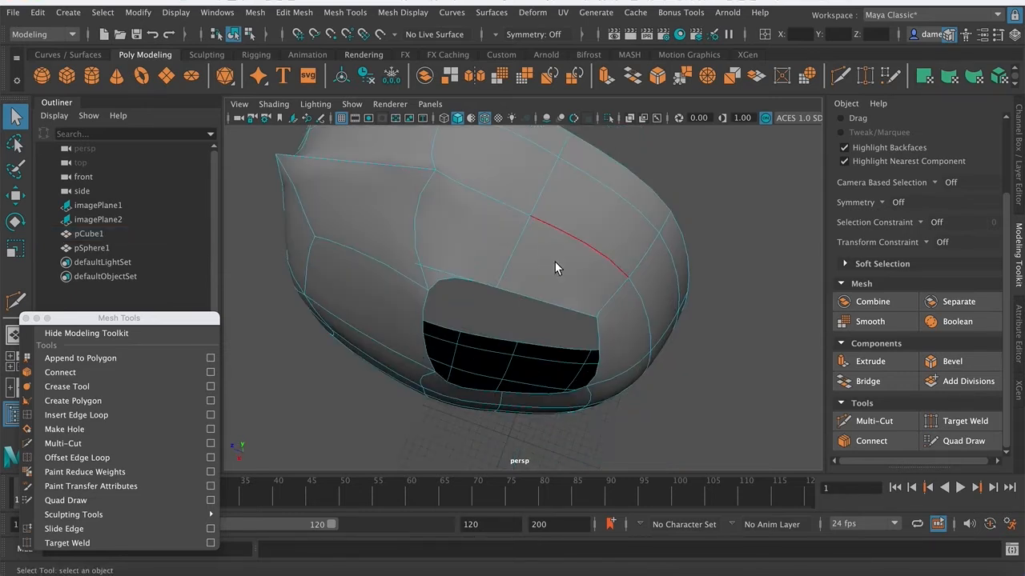
pyautogui.keyDown('alt'); pyautogui.moveTo(479, 306); pyautogui.dragTo(485, 281, button='middle'); pyautogui.keyUp('alt')
pyautogui.keyDown('alt'); pyautogui.moveTo(485, 282); pyautogui.dragTo(448, 284, button='right'); pyautogui.keyUp('alt')
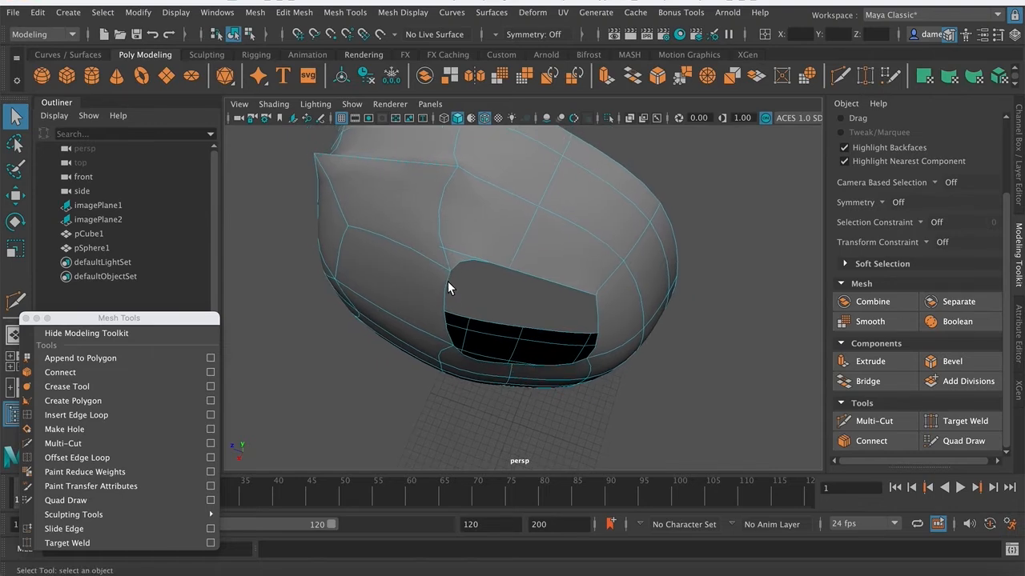
# - Try selecting the edge along the hole's upper side and pulling it outward with the Move tool to expose the hidden face
pyautogui.keyDown('alt'); pyautogui.moveTo(512, 290); pyautogui.dragTo(542, 278); pyautogui.keyUp('alt')
pyautogui.keyDown('alt'); pyautogui.moveTo(490, 185); pyautogui.dragTo(510, 195); pyautogui.keyUp('alt')
pyautogui.rightClick(500, 199)
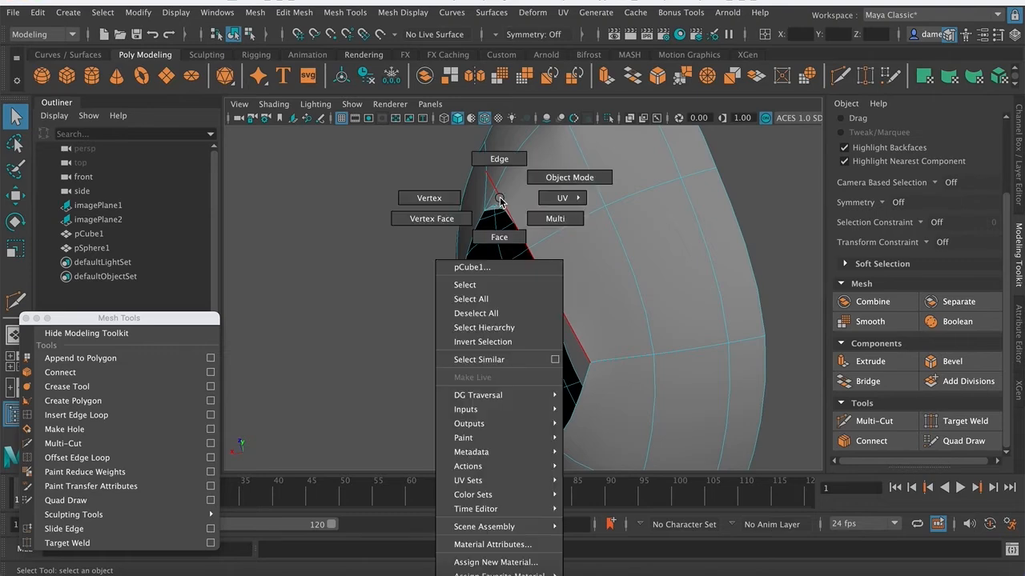
pyautogui.click(499, 159)
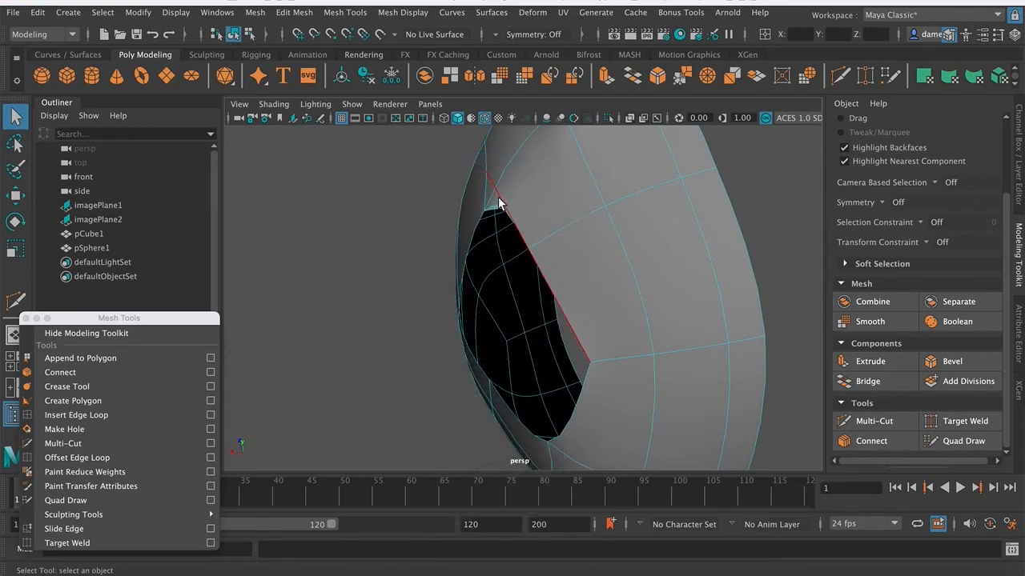
pyautogui.click(517, 270)
pyautogui.keyDown('alt'); pyautogui.moveTo(517, 270); pyautogui.dragTo(648, 275); pyautogui.keyUp('alt')
pyautogui.keyDown('alt'); pyautogui.moveTo(517, 326); pyautogui.dragTo(475, 354); pyautogui.keyUp('alt')
pyautogui.press('w')
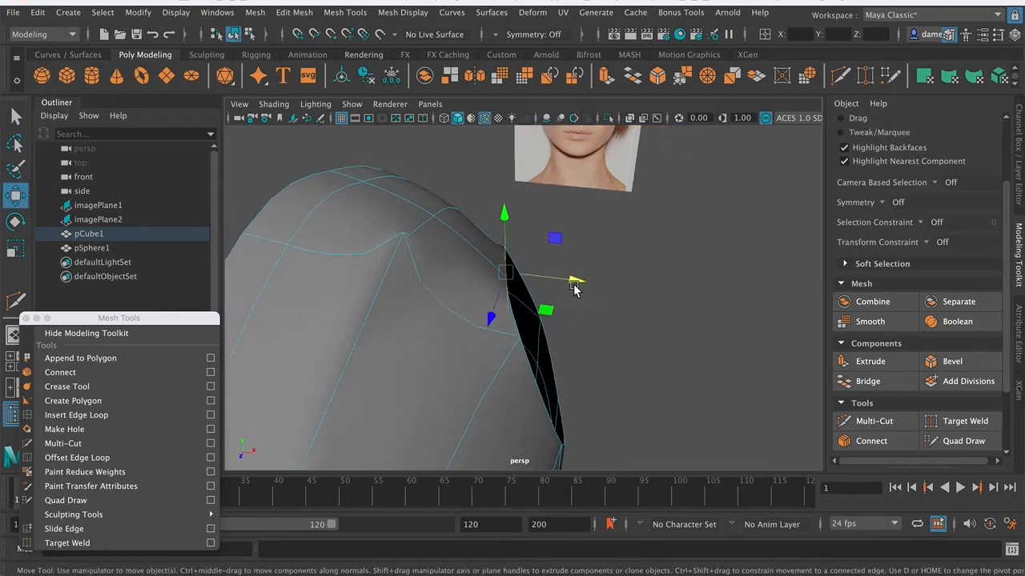
pyautogui.moveTo(573, 281); pyautogui.dragTo(733, 300)
pyautogui.keyDown('alt'); pyautogui.moveTo(745, 406); pyautogui.dragTo(552, 352); pyautogui.keyUp('alt')
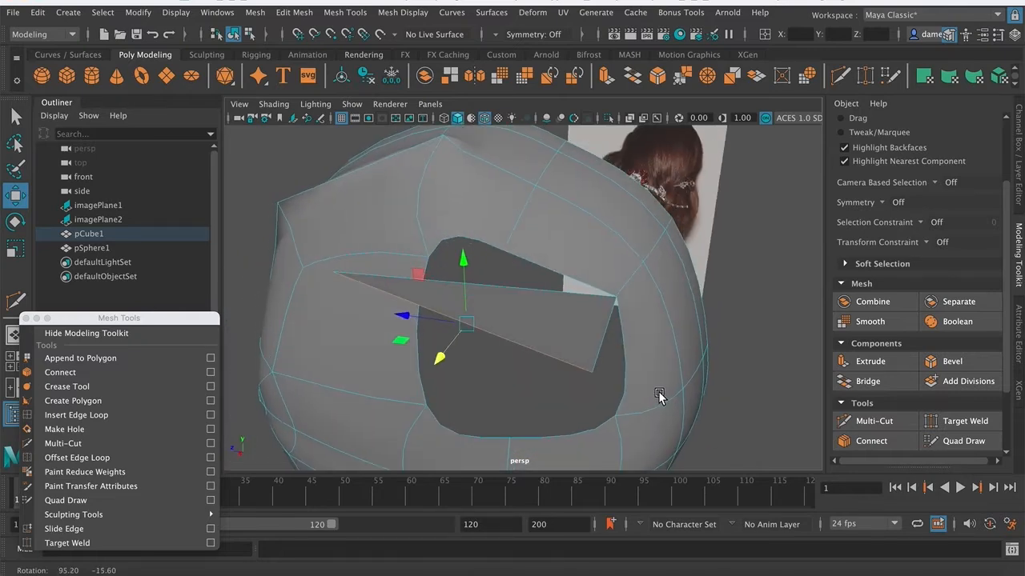
pyautogui.keyDown('alt'); pyautogui.moveTo(542, 325); pyautogui.dragTo(499, 327); pyautogui.keyUp('alt')
pyautogui.press('q')
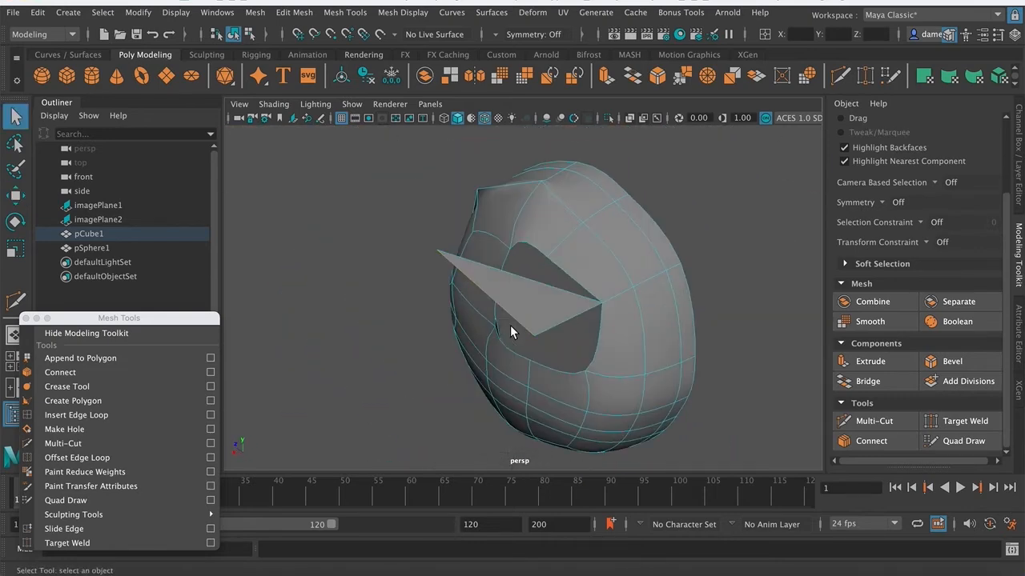
# - Undo the edge move, try pulling other components at the hole's border outward, and undo those attempts as well
pyautogui.hotkey('ctrl', 'z')
pyautogui.press('w')
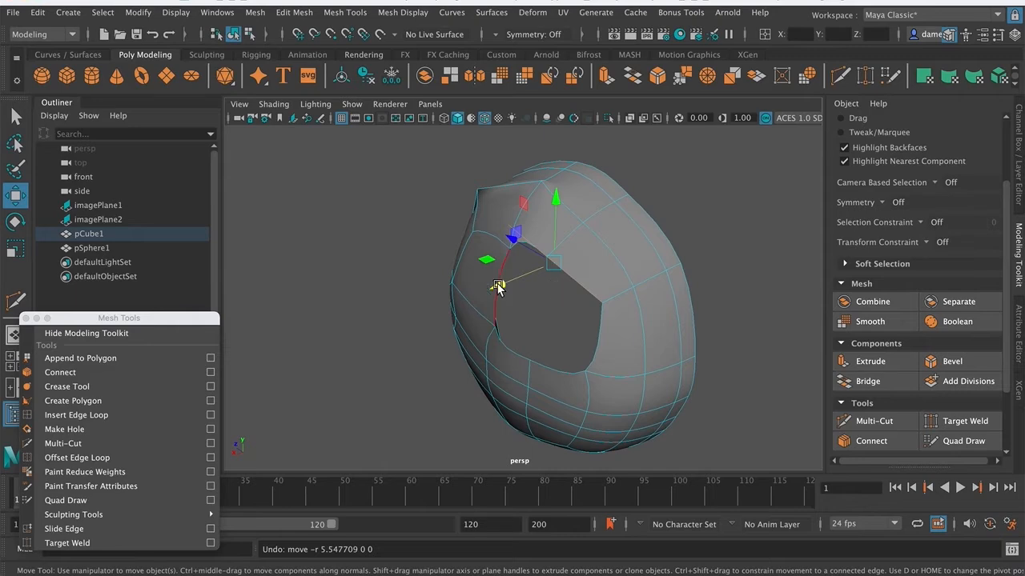
pyautogui.moveTo(498, 288); pyautogui.dragTo(392, 298)
pyautogui.hotkey('ctrl', 'z')
pyautogui.hotkey('ctrl', 'z')
pyautogui.keyDown('alt'); pyautogui.moveTo(532, 326); pyautogui.dragTo(484, 341); pyautogui.keyUp('alt')
pyautogui.click(522, 293)
pyautogui.hotkey('ctrl', 'z')
pyautogui.click(512, 292)
pyautogui.hotkey('ctrl', 'z')
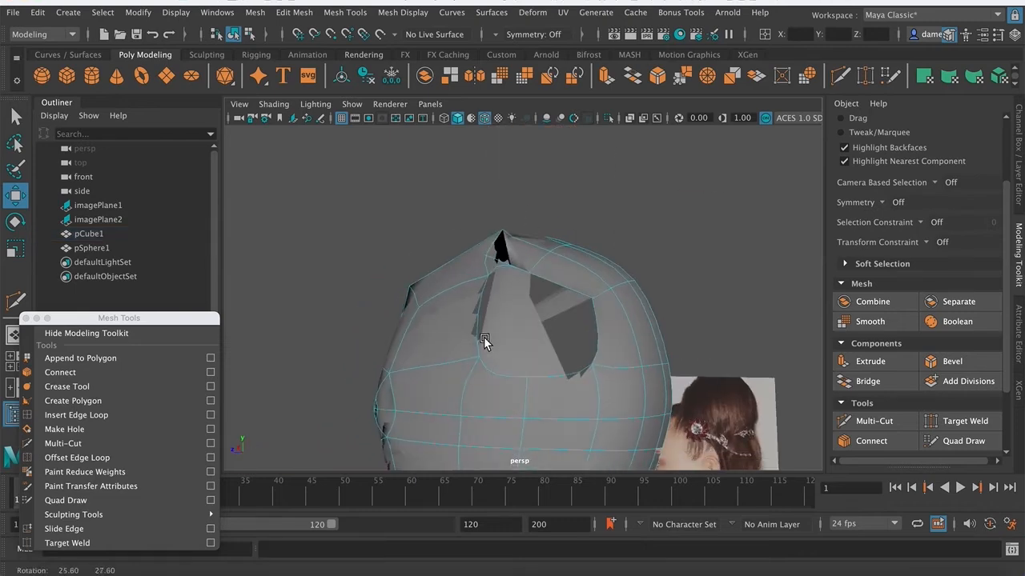
pyautogui.scroll(3, 478, 304)
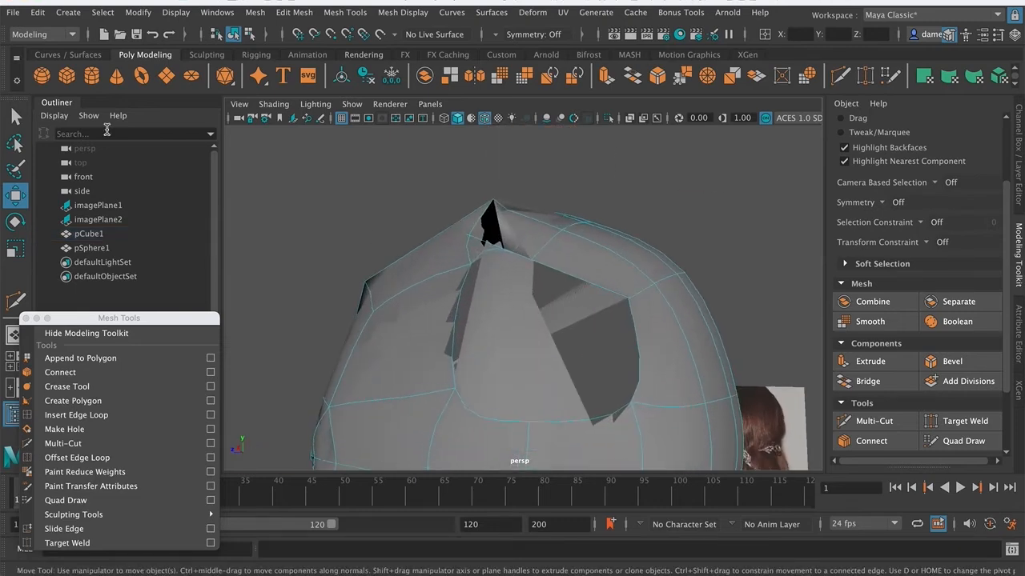
# - Reopen the scene Head_D_2_FIXIT.mb and discard the current unsaved changes
pyautogui.click(12, 13)
pyautogui.click(36, 50)
pyautogui.scroll(-3, 221, 324)
pyautogui.scroll(4, 161, 396)
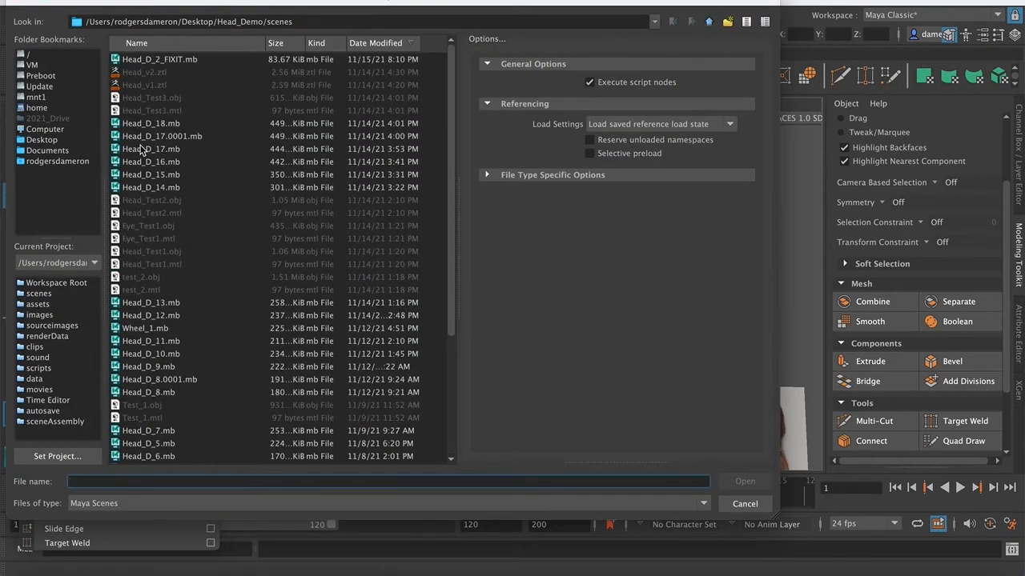
pyautogui.click(163, 61)
pyautogui.click(745, 481)
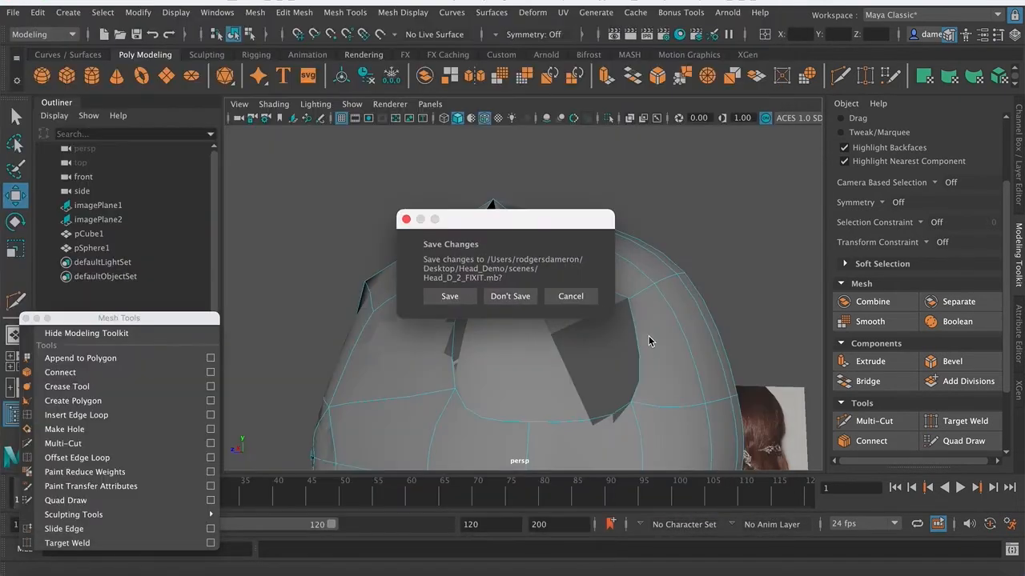
pyautogui.click(501, 293)
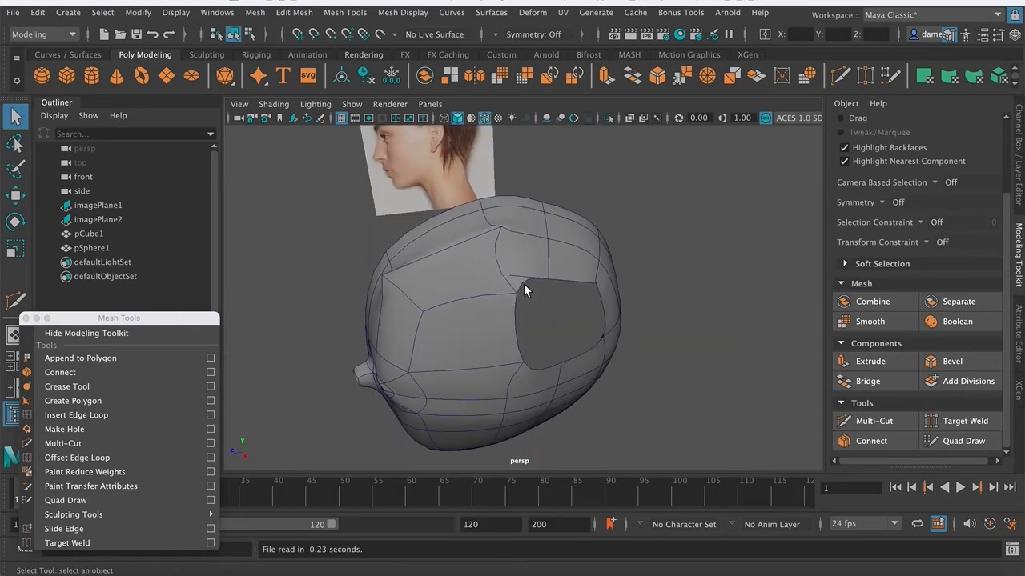
# - Select the overlapping edge at the hole's upper side and pull it outward with the Move tool to expose the hidden face
pyautogui.moveTo(537, 275); pyautogui.dragTo(473, 160, button='right')
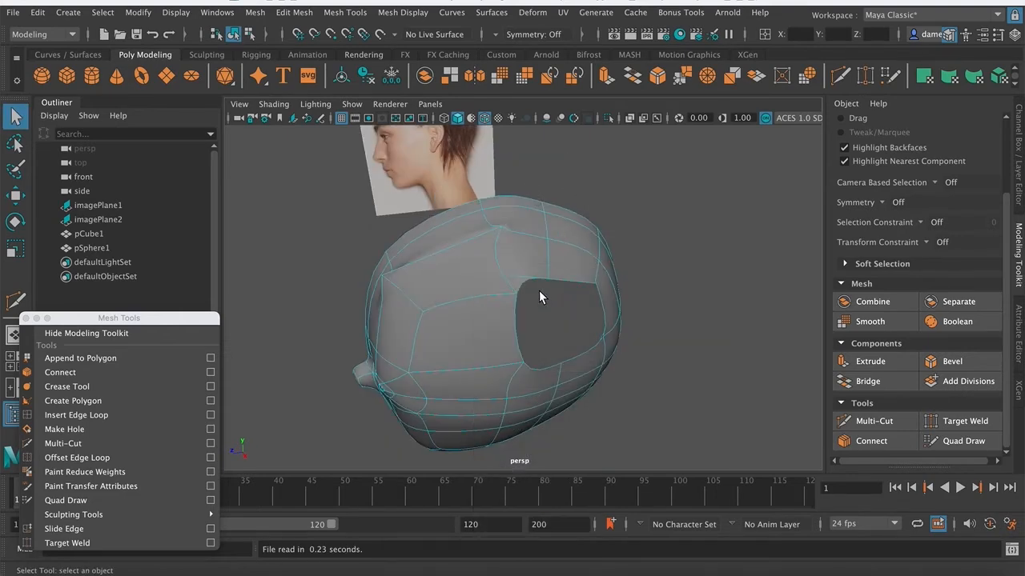
pyautogui.click(518, 276)
pyautogui.keyDown('alt'); pyautogui.moveTo(589, 325); pyautogui.dragTo(530, 361); pyautogui.keyUp('alt')
pyautogui.press('w')
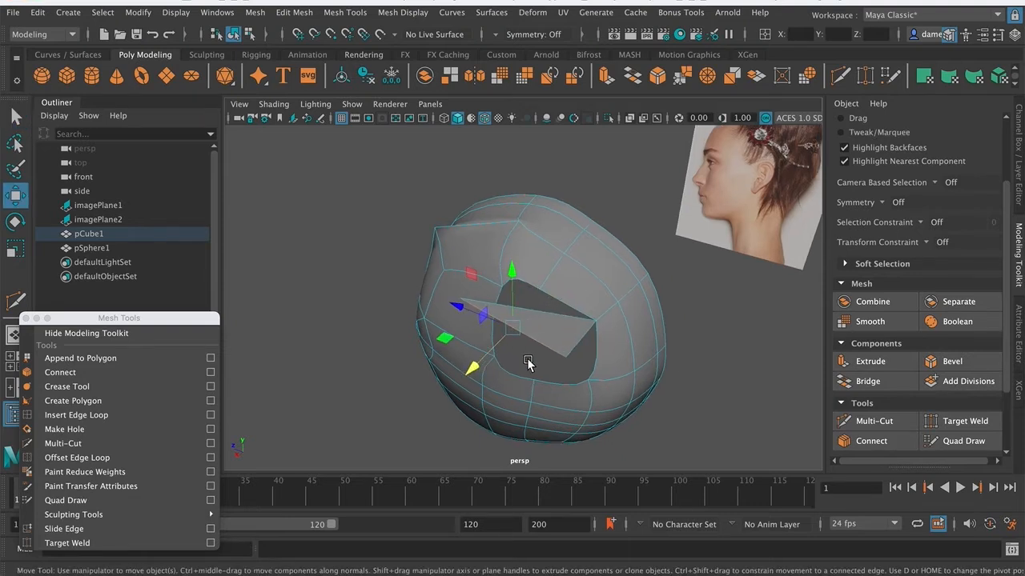
# - Switch to face selection and delete the hidden face that was pulled out of the hole
pyautogui.press('q')
pyautogui.moveTo(512, 310); pyautogui.dragTo(512, 241, button='right')
pyautogui.click(540, 331)
pyautogui.press('Delete')
pyautogui.keyDown('alt'); pyautogui.moveTo(521, 343); pyautogui.dragTo(476, 278); pyautogui.keyUp('alt')
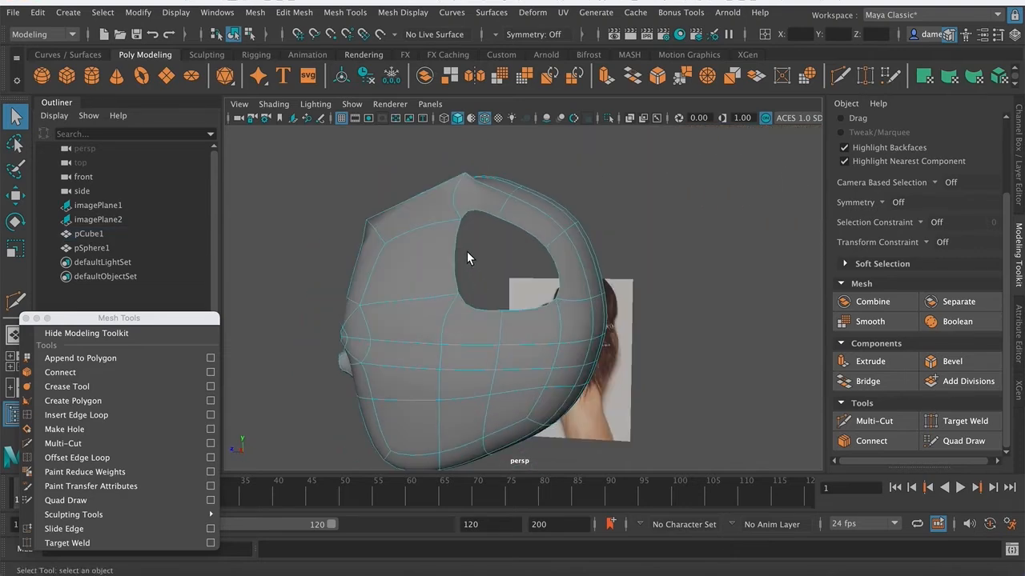
# - Examine the hole's border from several angles, comparing the smoothed and unsmoothed mesh with its vertices shown, and leave smoothing off
pyautogui.keyDown('alt'); pyautogui.moveTo(449, 226); pyautogui.dragTo(376, 291); pyautogui.keyUp('alt')
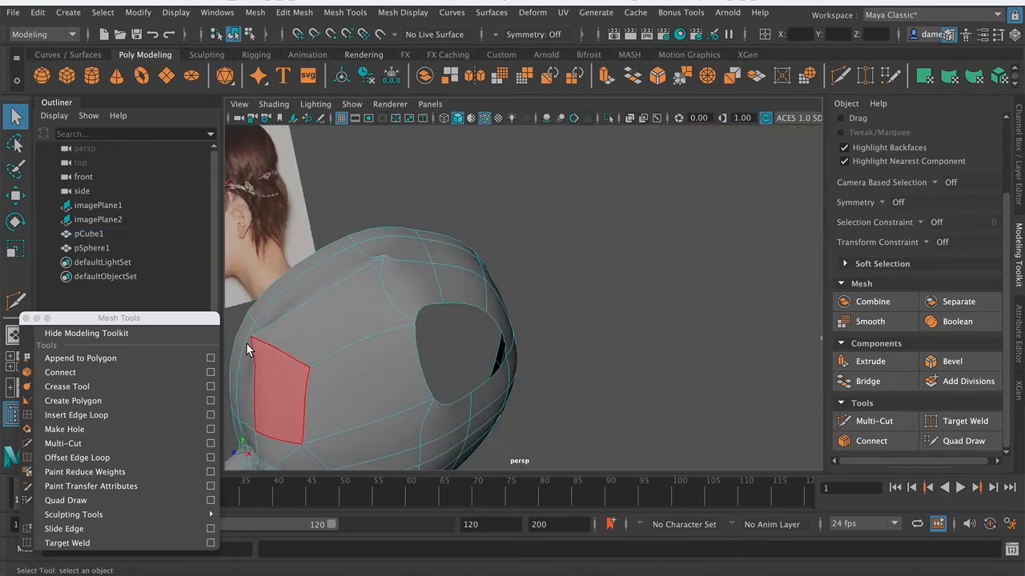
pyautogui.keyDown('alt'); pyautogui.moveTo(321, 334); pyautogui.dragTo(513, 327); pyautogui.keyUp('alt')
pyautogui.press('1')
pyautogui.keyDown('alt'); pyautogui.moveTo(512, 327); pyautogui.dragTo(558, 330, button='right'); pyautogui.keyUp('alt')
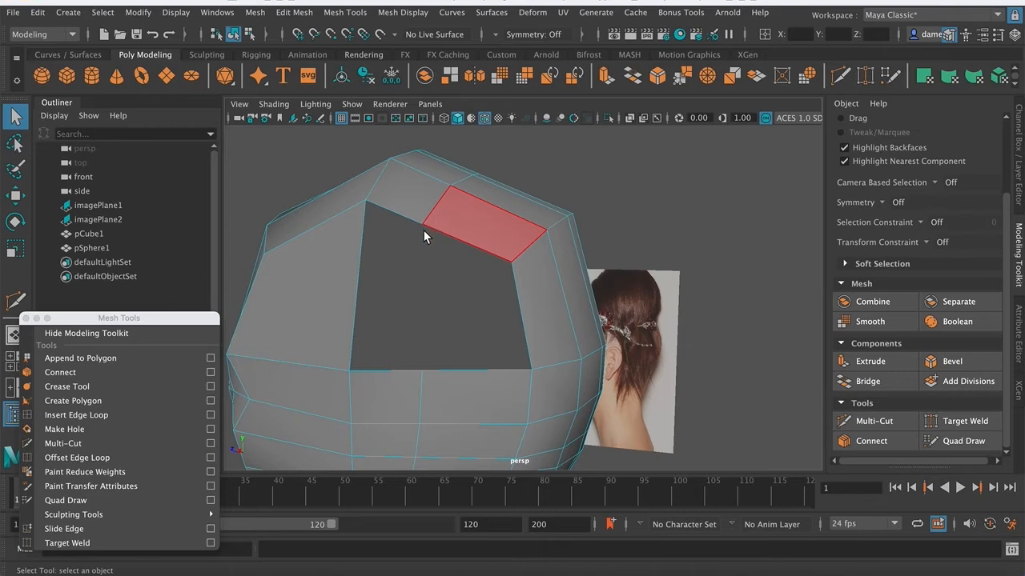
pyautogui.moveTo(426, 230); pyautogui.dragTo(496, 188, button='right')
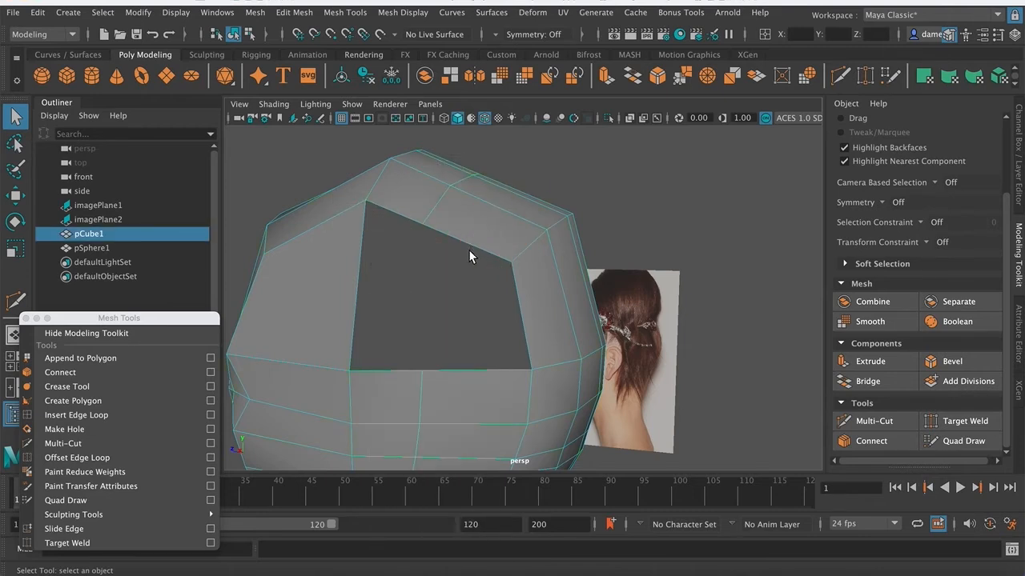
pyautogui.press('3')
pyautogui.moveTo(467, 230); pyautogui.dragTo(391, 207, button='right')
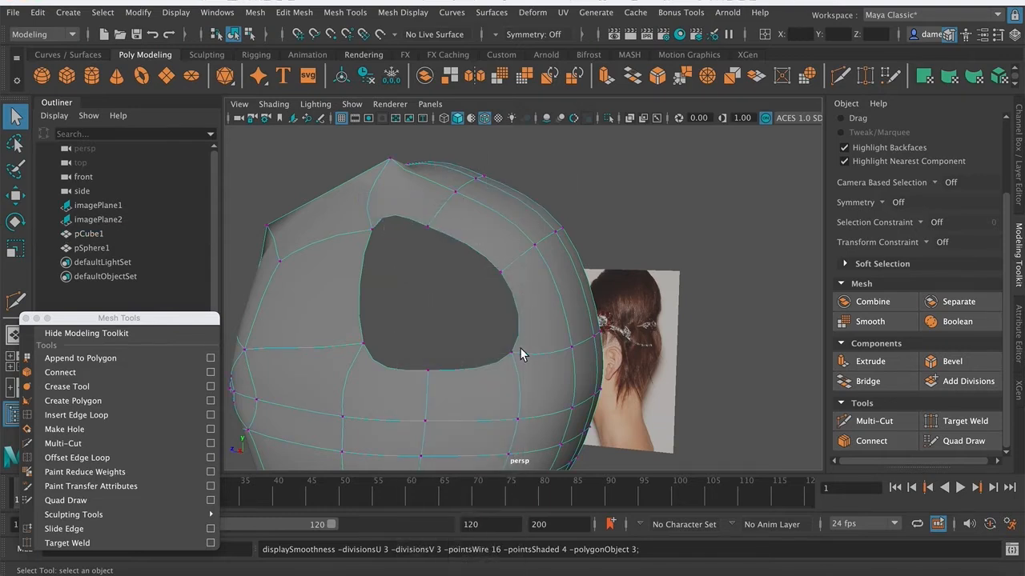
pyautogui.press('1')
pyautogui.press('3')
pyautogui.press('1')
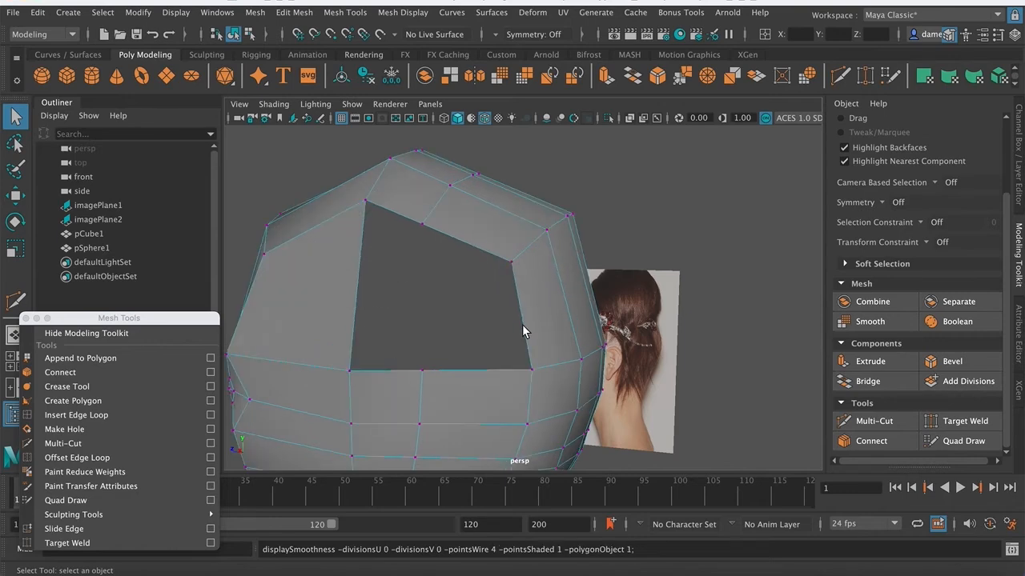
# - Try filling the hole by selecting its whole edge border and applying Bridge, and undo the fill
pyautogui.keyDown('alt'); pyautogui.moveTo(450, 323); pyautogui.dragTo(421, 282); pyautogui.keyUp('alt')
pyautogui.moveTo(479, 201); pyautogui.dragTo(485, 167, button='right')
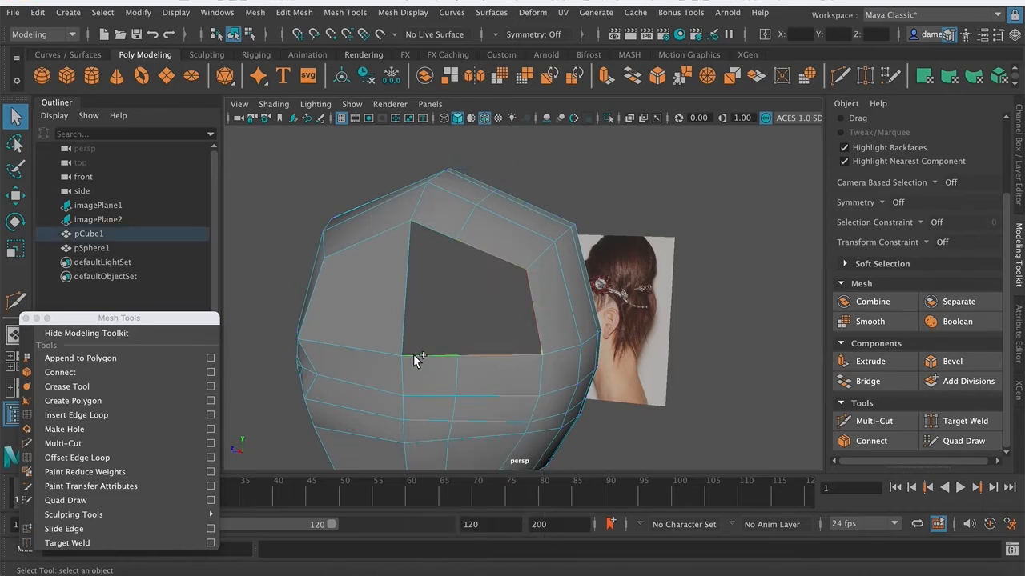
pyautogui.keyDown('alt'); pyautogui.moveTo(428, 229); pyautogui.dragTo(475, 304); pyautogui.keyUp('alt')
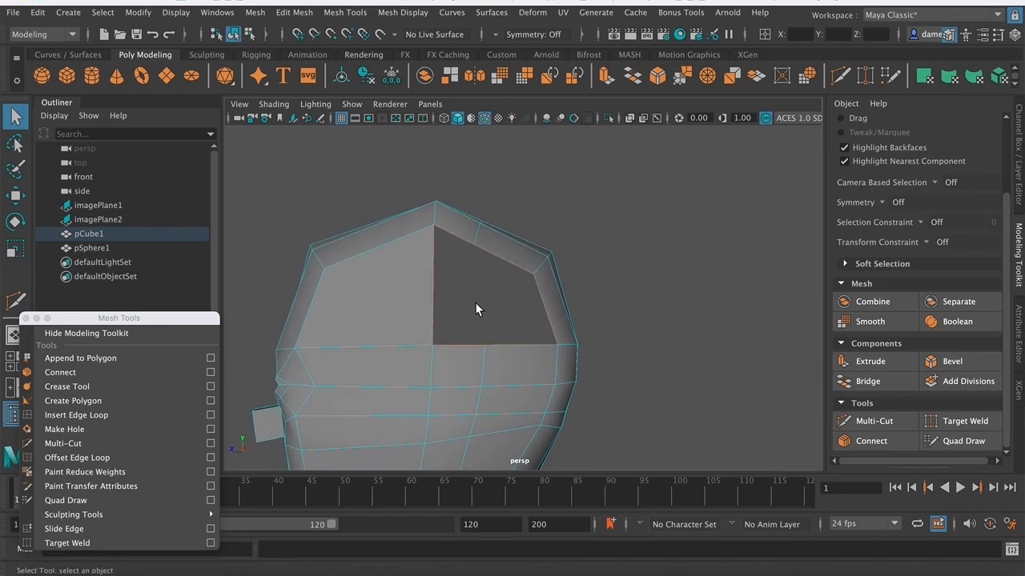
pyautogui.click(869, 385)
pyautogui.keyDown('alt'); pyautogui.moveTo(595, 349); pyautogui.dragTo(579, 354); pyautogui.keyUp('alt')
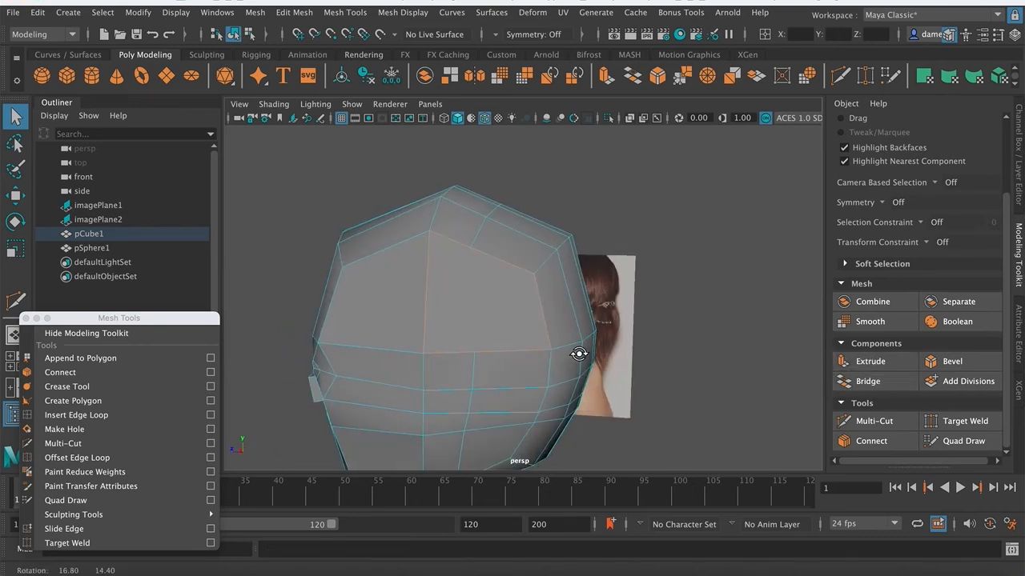
pyautogui.hotkey('ctrl', 'z')
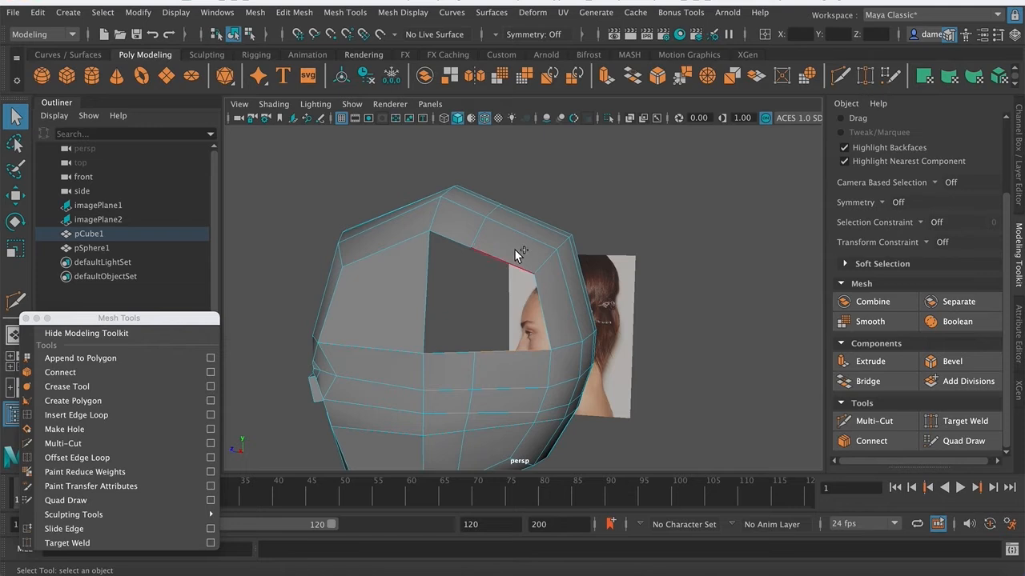
# - Bridge the hole's two upper edge segments to the matching lower segments, one pair at a time, to close the hole
pyautogui.click(868, 381)
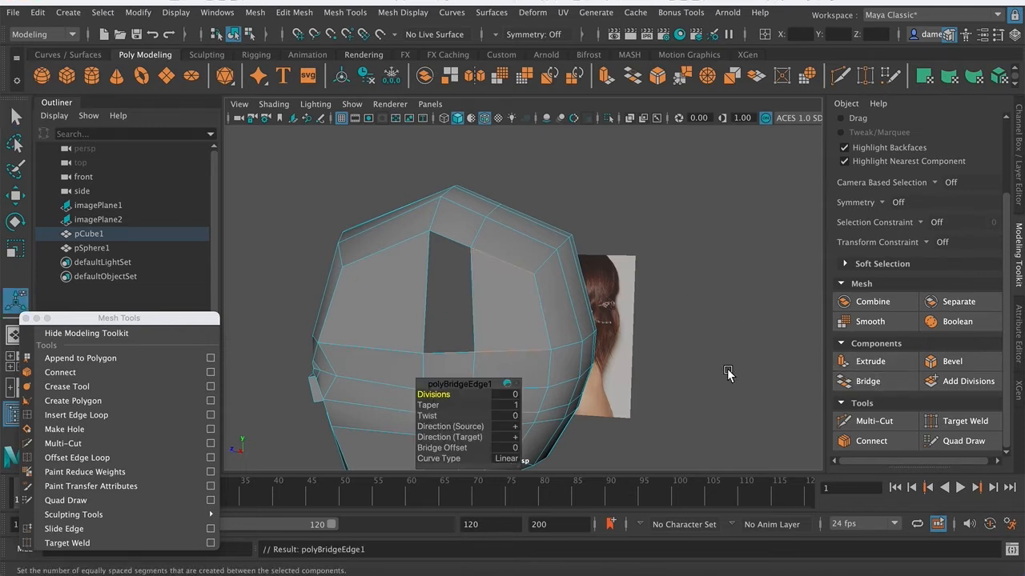
pyautogui.keyDown('alt'); pyautogui.moveTo(566, 340); pyautogui.dragTo(590, 329); pyautogui.keyUp('alt')
pyautogui.click(485, 339)
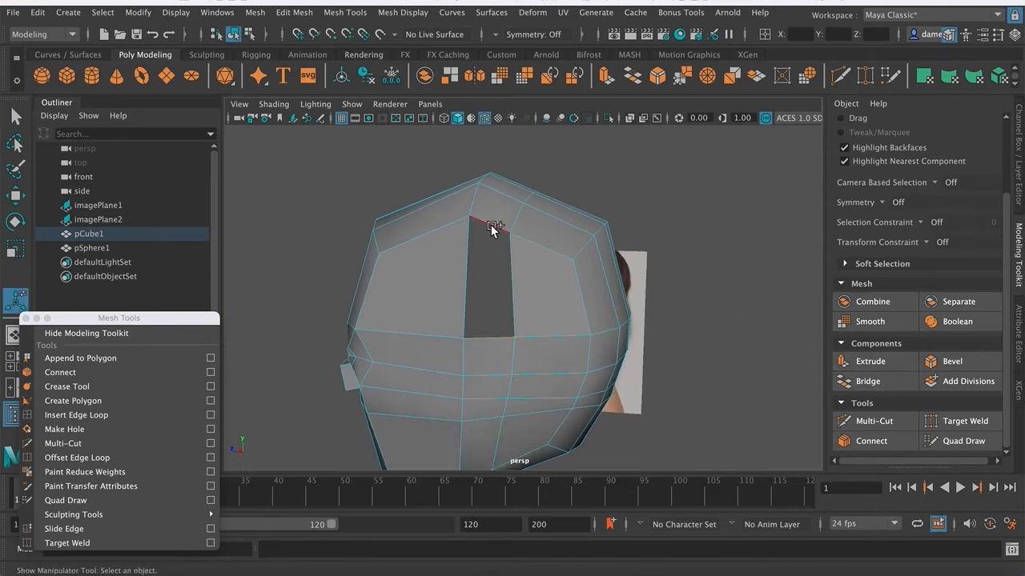
pyautogui.click(861, 376)
# - Try moving individual vertices around the bridged faces to check that they are connected, undoing each move
pyautogui.keyDown('alt'); pyautogui.moveTo(618, 326); pyautogui.dragTo(585, 321, button='right'); pyautogui.keyUp('alt')
pyautogui.press('q')
pyautogui.keyDown('alt'); pyautogui.moveTo(574, 298); pyautogui.dragTo(539, 318); pyautogui.keyUp('alt')
pyautogui.moveTo(504, 204); pyautogui.dragTo(436, 201, button='right')
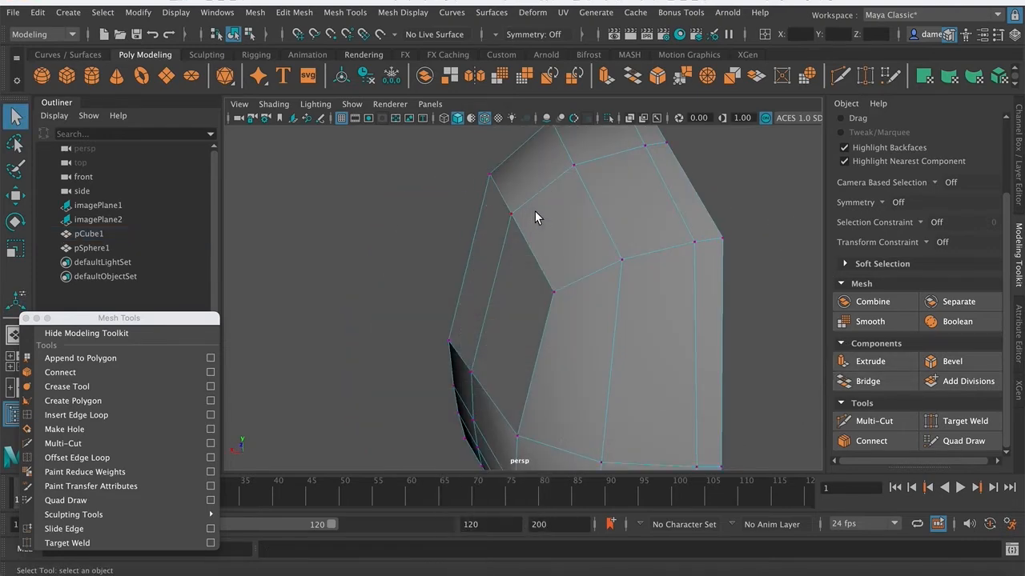
pyautogui.click(512, 214)
pyautogui.press('w')
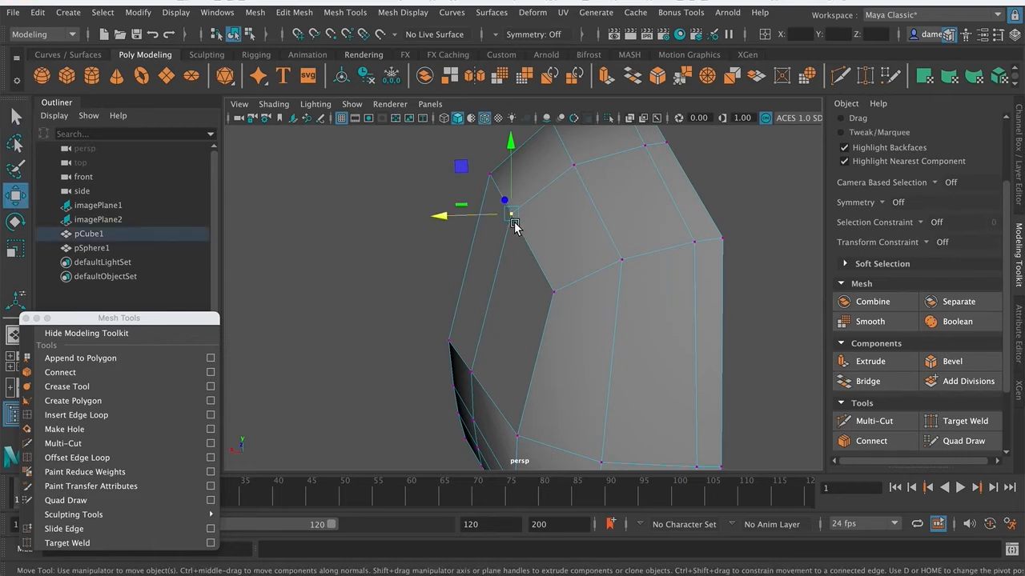
pyautogui.moveTo(509, 220); pyautogui.dragTo(448, 206)
pyautogui.hotkey('ctrl', 'z')
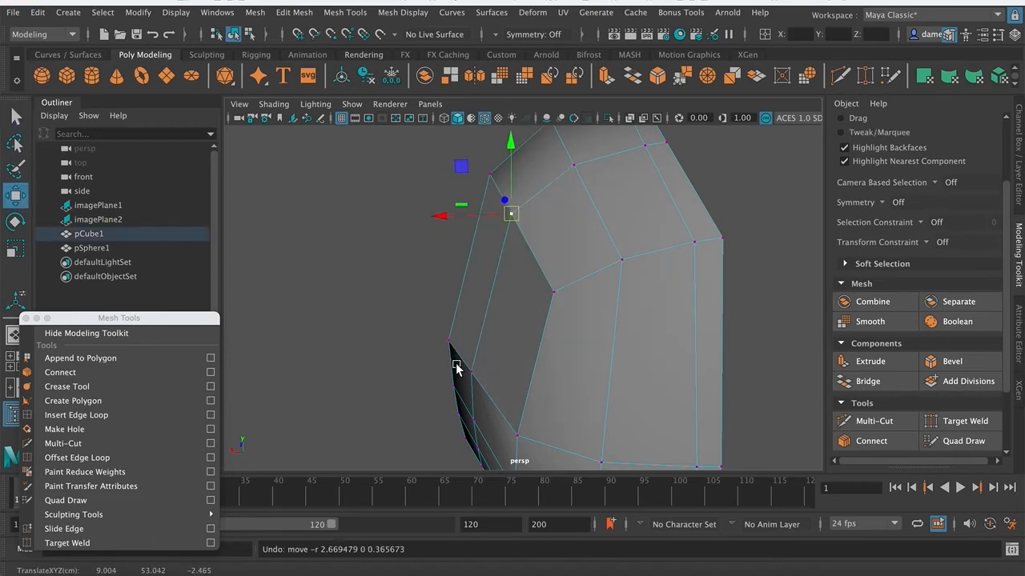
pyautogui.click(468, 376)
pyautogui.moveTo(468, 374); pyautogui.dragTo(448, 354)
pyautogui.hotkey('ctrl', 'z')
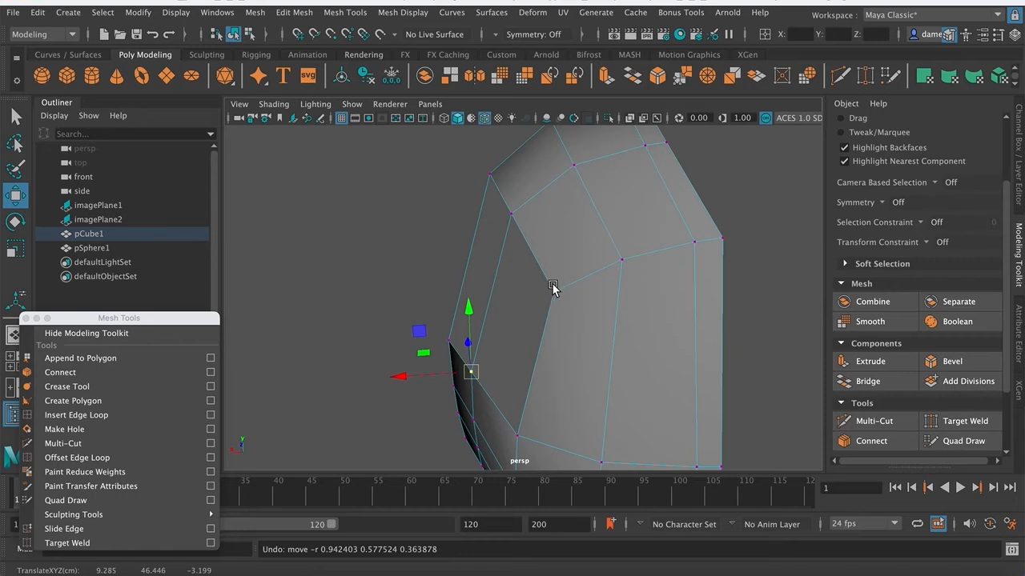
pyautogui.moveTo(553, 291); pyautogui.dragTo(530, 291)
pyautogui.hotkey('ctrl', 'z')
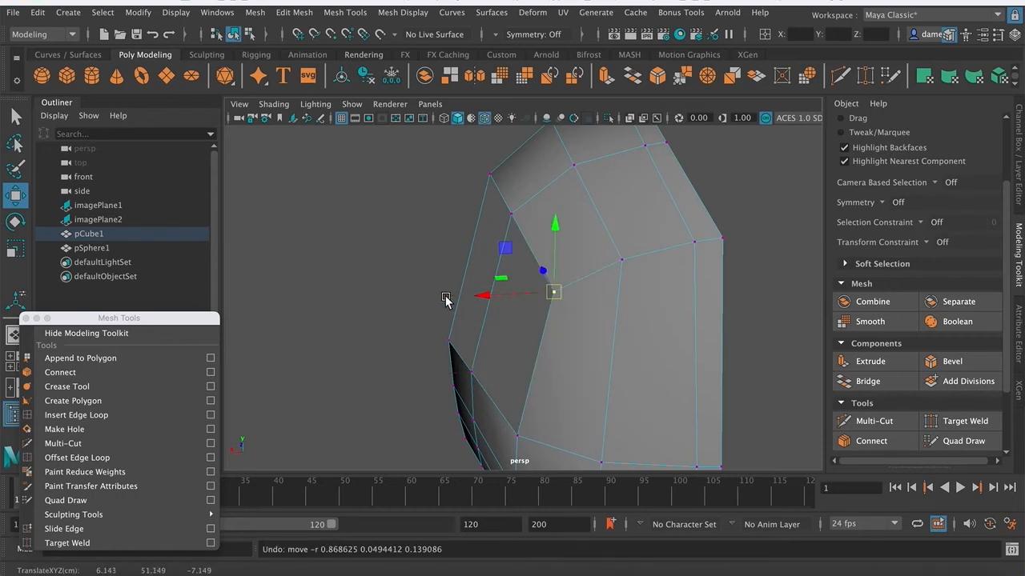
pyautogui.keyDown('alt'); pyautogui.moveTo(435, 321); pyautogui.dragTo(506, 355, button='middle'); pyautogui.keyUp('alt')
pyautogui.keyDown('alt'); pyautogui.moveTo(506, 354); pyautogui.dragTo(423, 238); pyautogui.keyUp('alt')
pyautogui.hotkey('ctrl', 'z')
pyautogui.keyDown('alt'); pyautogui.moveTo(569, 336); pyautogui.dragTo(544, 347); pyautogui.keyUp('alt')
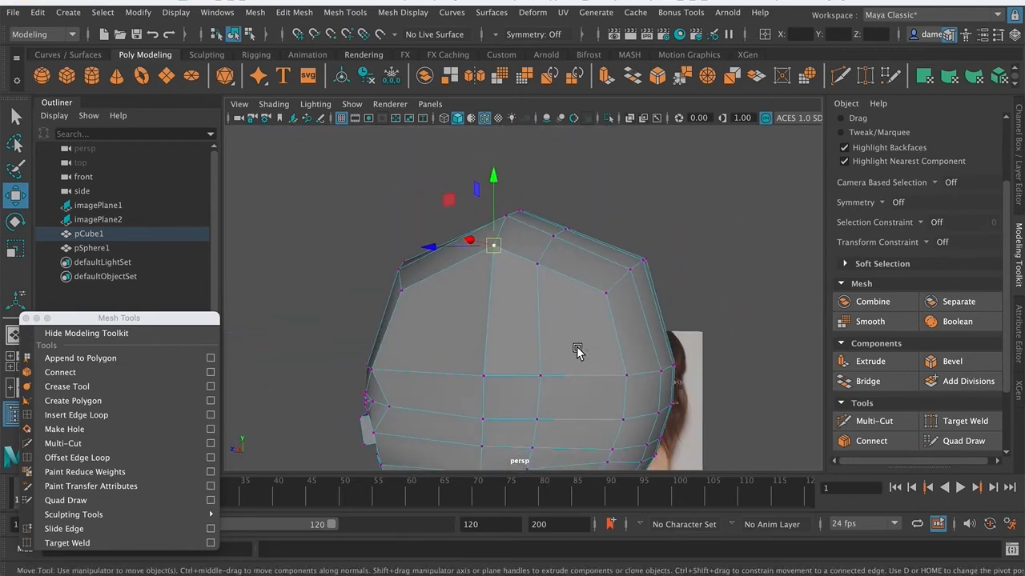
# - Undo the vertex selections and both bridges to reopen the hole, and return to the Select tool
pyautogui.hotkey('ctrl', 'z')
pyautogui.hotkey('ctrl', 'z')
pyautogui.hotkey('ctrl', 'z')
pyautogui.hotkey('ctrl', 'z')
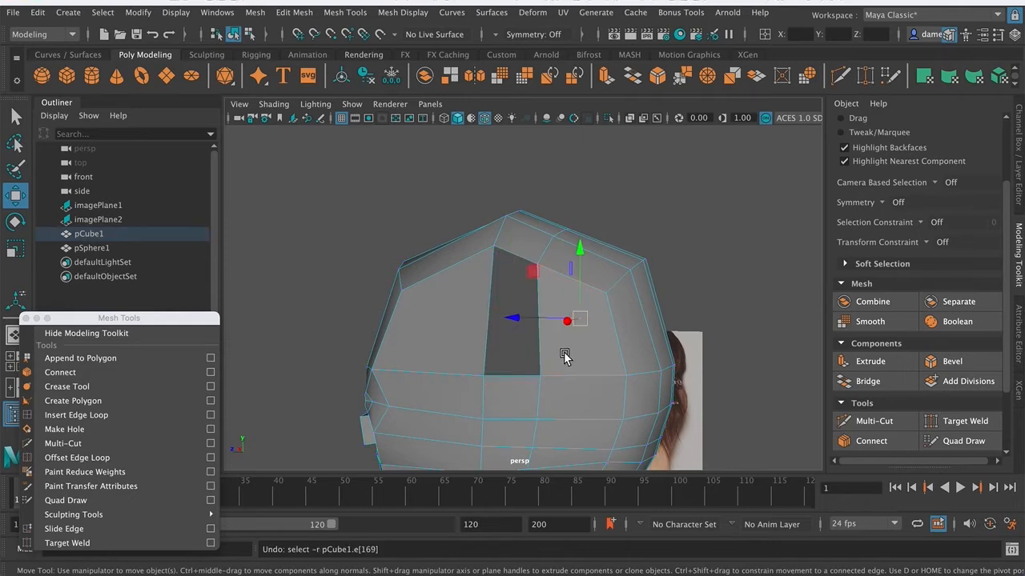
pyautogui.hotkey('ctrl', 'z')
pyautogui.keyDown('alt'); pyautogui.moveTo(564, 356); pyautogui.dragTo(540, 362); pyautogui.keyUp('alt')
pyautogui.press('q')
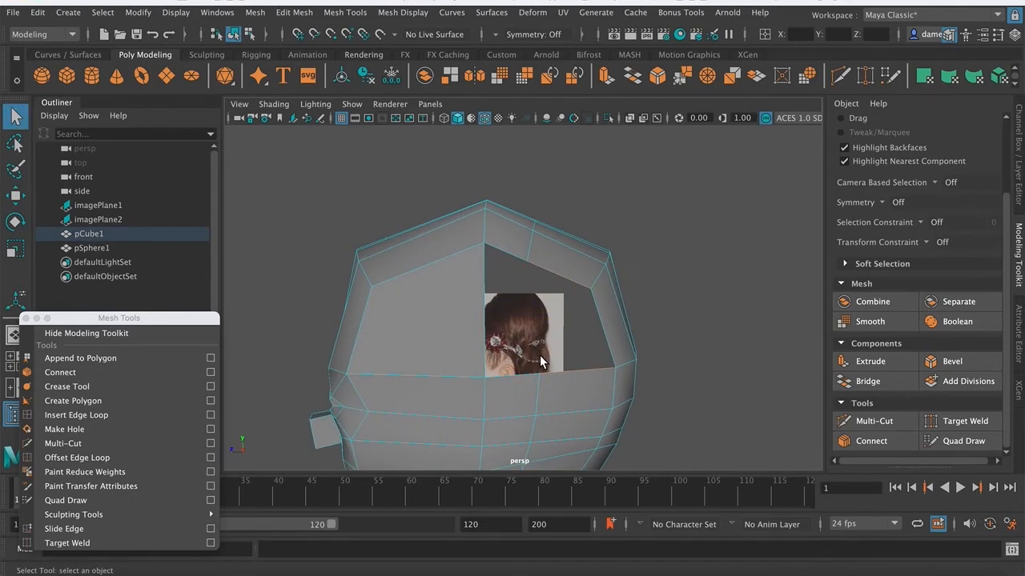
# - Select the edge border around the open hole and fill it with a single face using Bridge
pyautogui.keyDown('alt'); pyautogui.moveTo(540, 357); pyautogui.dragTo(481, 366, button='right'); pyautogui.keyUp('alt')
pyautogui.keyDown('alt'); pyautogui.moveTo(480, 365); pyautogui.dragTo(647, 338); pyautogui.keyUp('alt')
pyautogui.click(647, 338)
pyautogui.keyDown('alt'); pyautogui.moveTo(558, 350); pyautogui.dragTo(554, 344, button='right'); pyautogui.keyUp('alt')
pyautogui.keyDown('alt'); pyautogui.moveTo(565, 343); pyautogui.dragTo(521, 280); pyautogui.keyUp('alt')
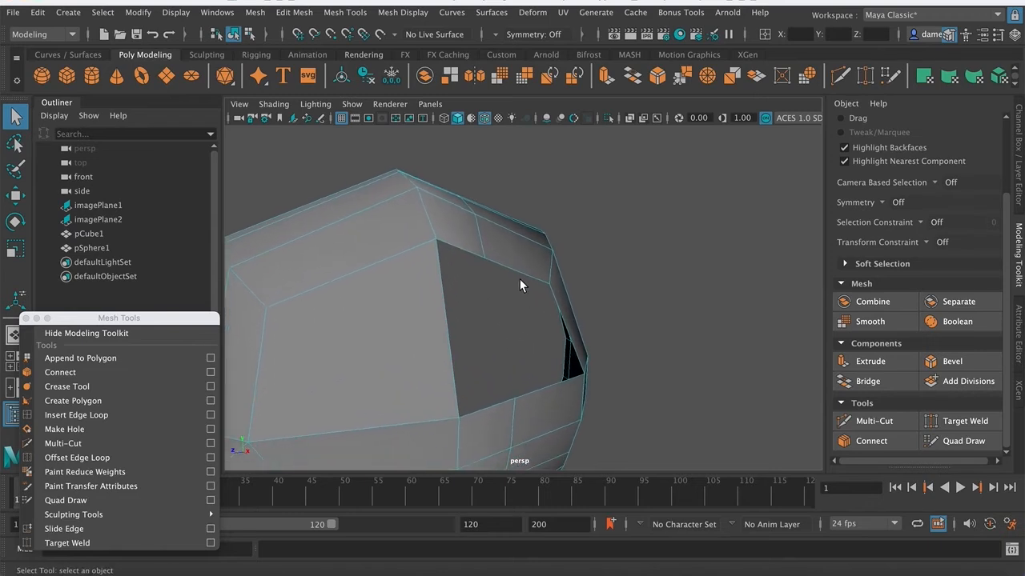
pyautogui.click(504, 265)
pyautogui.keyDown('alt'); pyautogui.moveTo(550, 355); pyautogui.dragTo(734, 362); pyautogui.keyUp('alt')
pyautogui.click(868, 381)
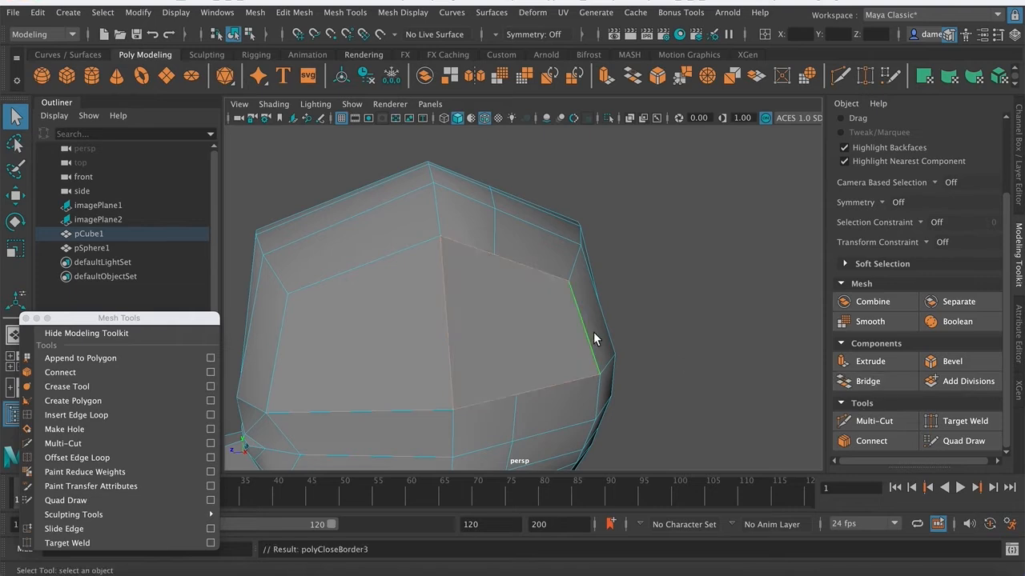
# - Split the filled face vertically with Multi-Cut, from the middle vertex of its lower edge to the one on its upper edge
pyautogui.keyDown('alt'); pyautogui.moveTo(593, 331); pyautogui.dragTo(569, 364); pyautogui.keyUp('alt')
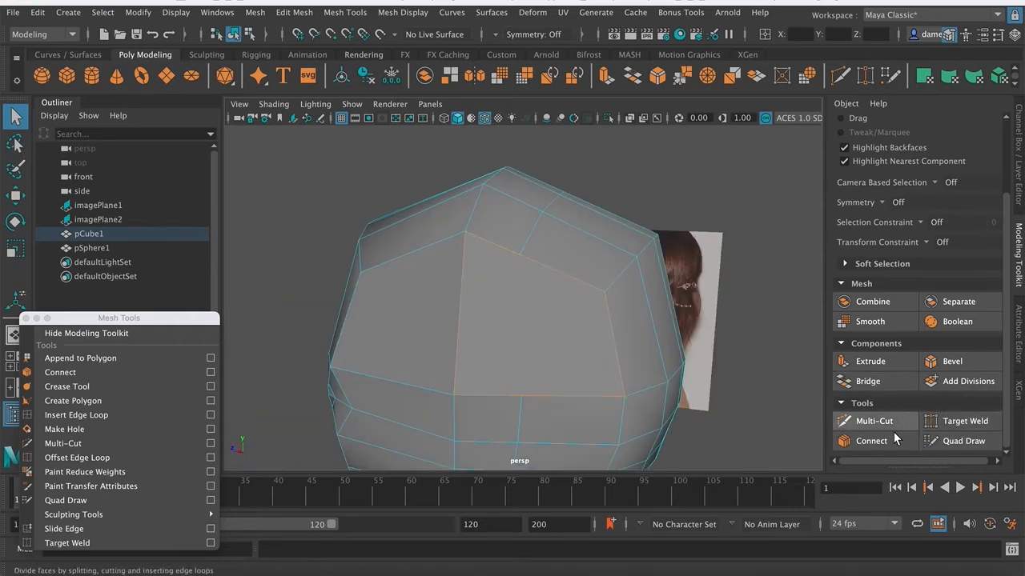
pyautogui.click(873, 421)
pyautogui.click(521, 397)
pyautogui.click(520, 257)
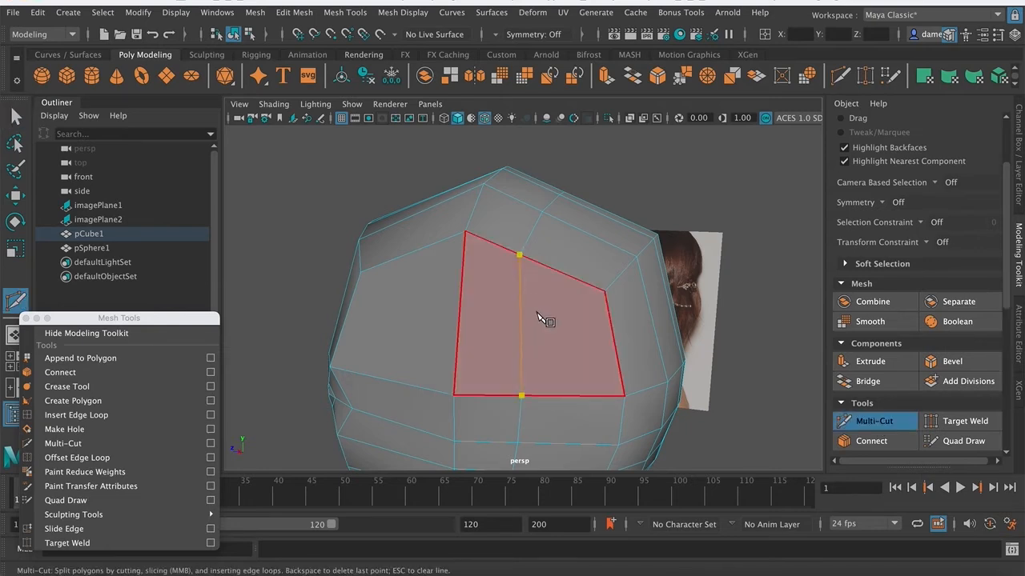
pyautogui.keyDown('alt'); pyautogui.moveTo(558, 353); pyautogui.dragTo(516, 349); pyautogui.keyUp('alt')
pyautogui.press('q')
# - Delete both halves of the split face to reopen the hole at the back of the head
pyautogui.moveTo(456, 316); pyautogui.dragTo(454, 240, button='right')
pyautogui.click(448, 309)
pyautogui.keyDown('shift'); pyautogui.click(521, 349); pyautogui.keyUp('shift')
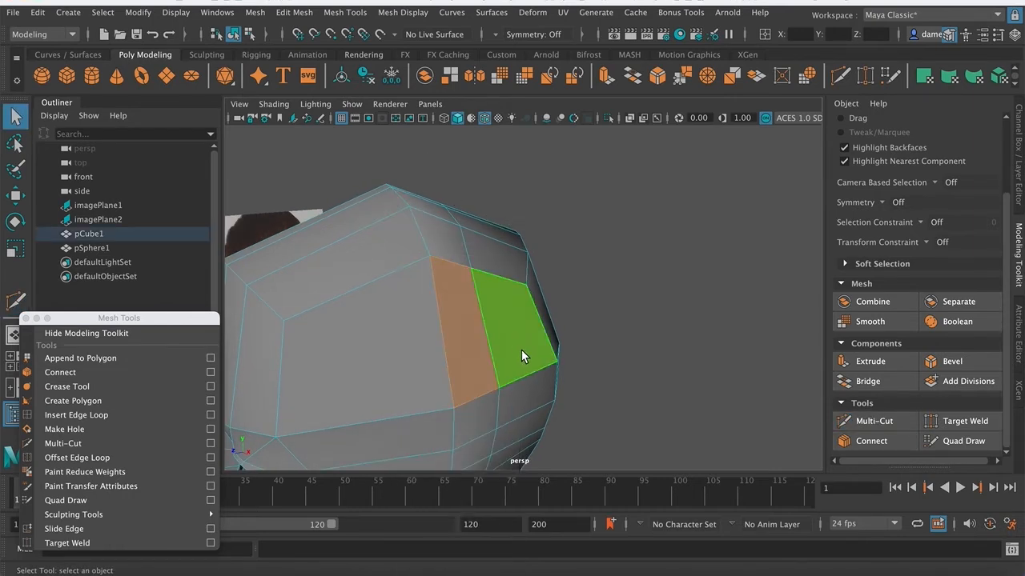
pyautogui.press('Delete')
# - Bridge the hole's outer lower edge segment to the matching upper one, and bridge the remaining narrow gap between its two side edges
pyautogui.keyDown('alt'); pyautogui.moveTo(521, 349); pyautogui.dragTo(468, 370); pyautogui.keyUp('alt')
pyautogui.moveTo(465, 382); pyautogui.dragTo(466, 171, button='right')
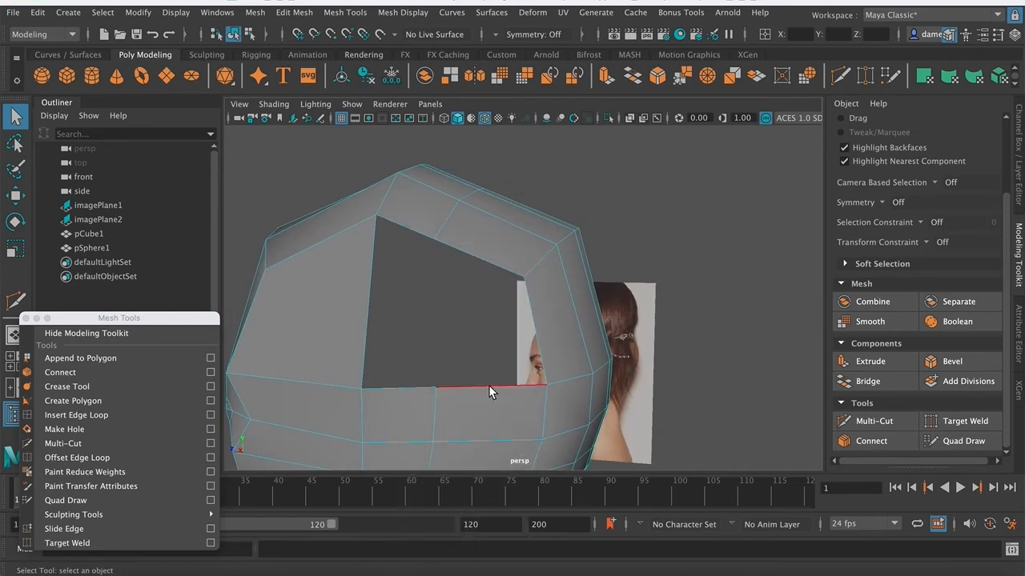
pyautogui.click(488, 385)
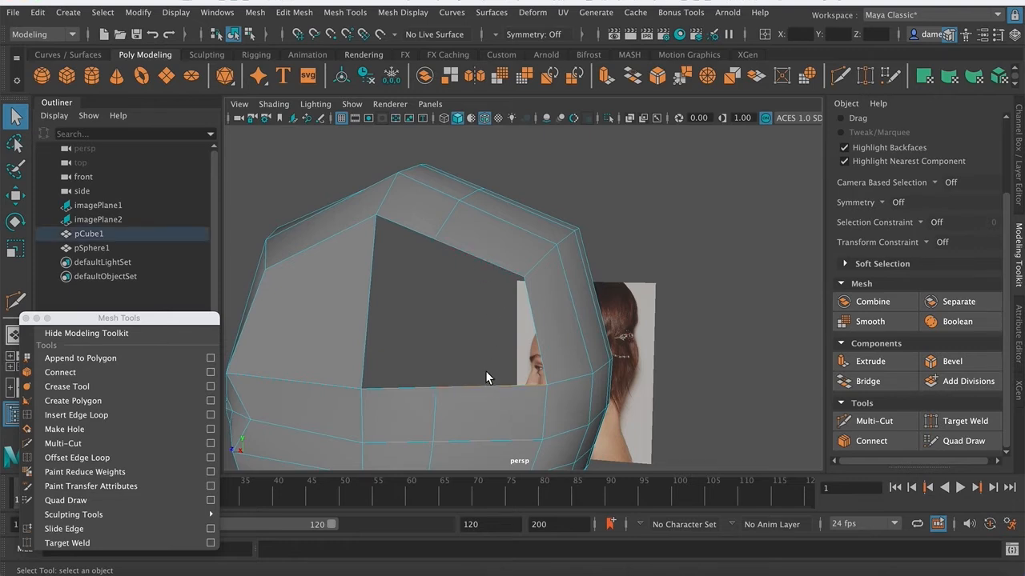
pyautogui.keyDown('shift'); pyautogui.click(472, 256); pyautogui.keyUp('shift')
pyautogui.click(868, 374)
pyautogui.keyDown('alt'); pyautogui.moveTo(681, 304); pyautogui.dragTo(403, 348); pyautogui.keyUp('alt')
pyautogui.press('q')
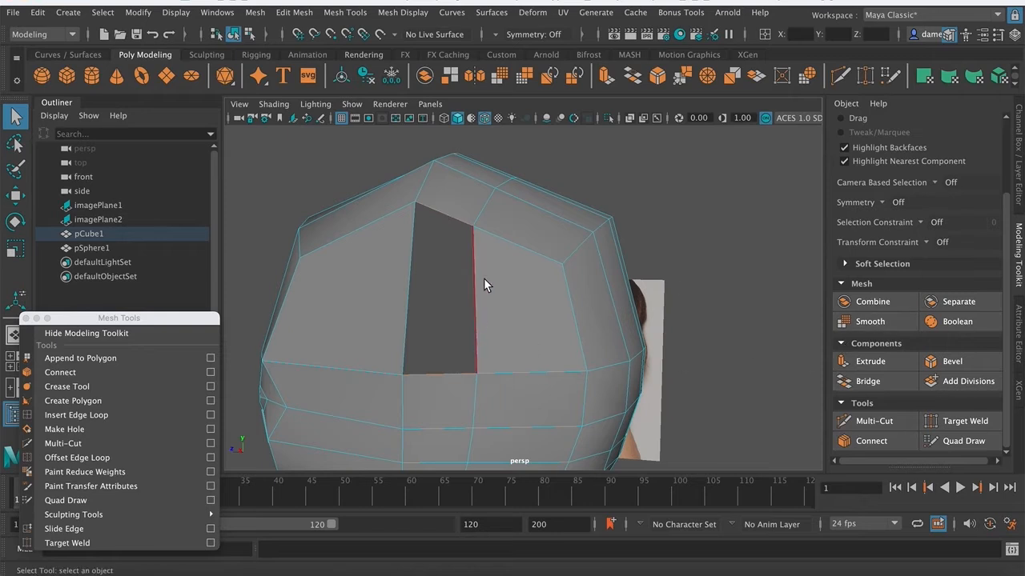
pyautogui.click(866, 381)
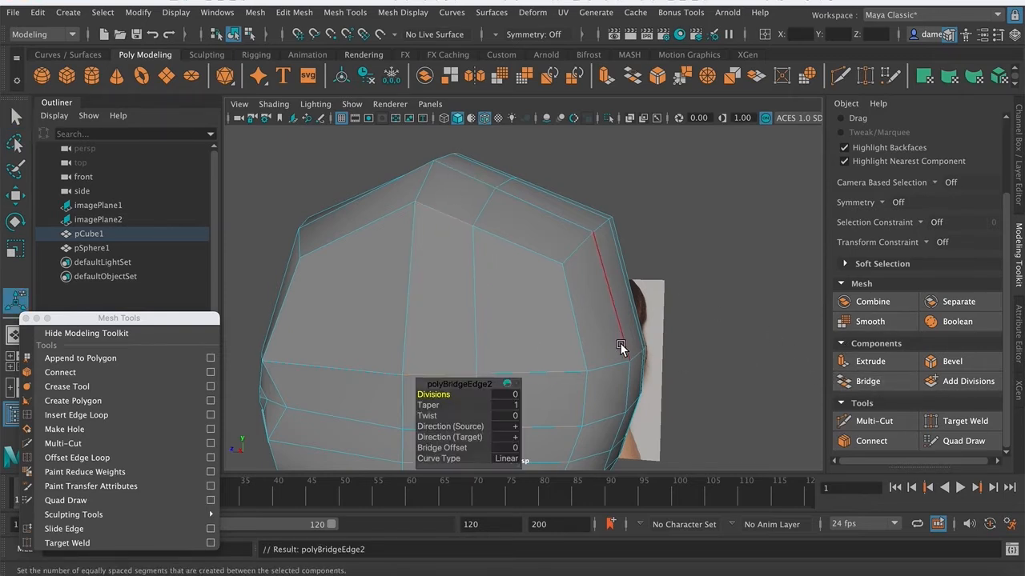
pyautogui.press('q')
# - Return to object mode and preview the head smoothed, examining the creases near the top and side of the forehead
pyautogui.keyDown('alt'); pyautogui.moveTo(541, 339); pyautogui.dragTo(432, 280); pyautogui.keyUp('alt')
pyautogui.moveTo(413, 204); pyautogui.dragTo(492, 176, button='right')
pyautogui.keyDown('alt'); pyautogui.moveTo(492, 176); pyautogui.dragTo(530, 285); pyautogui.keyUp('alt')
pyautogui.press('3')
pyautogui.keyDown('alt'); pyautogui.moveTo(408, 199); pyautogui.dragTo(365, 290); pyautogui.keyUp('alt')
pyautogui.keyDown('alt'); pyautogui.moveTo(536, 259); pyautogui.dragTo(470, 183); pyautogui.keyUp('alt')
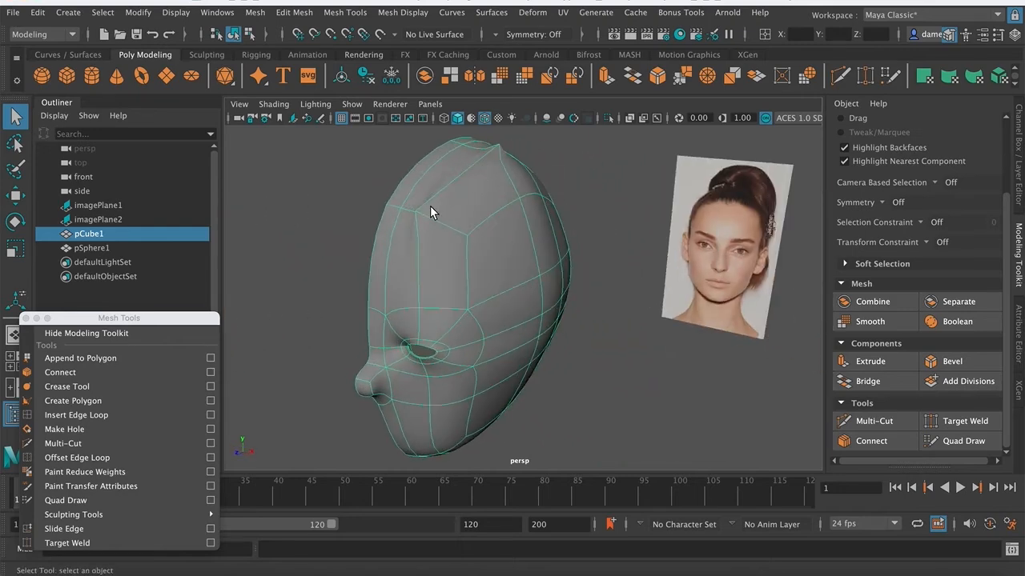
pyautogui.keyDown('alt'); pyautogui.moveTo(430, 206); pyautogui.dragTo(450, 293, button='middle'); pyautogui.keyUp('alt')
pyautogui.keyDown('alt'); pyautogui.moveTo(451, 293); pyautogui.dragTo(490, 327, button='right'); pyautogui.keyUp('alt')
pyautogui.keyDown('alt'); pyautogui.moveTo(489, 327); pyautogui.dragTo(445, 305); pyautogui.keyUp('alt')
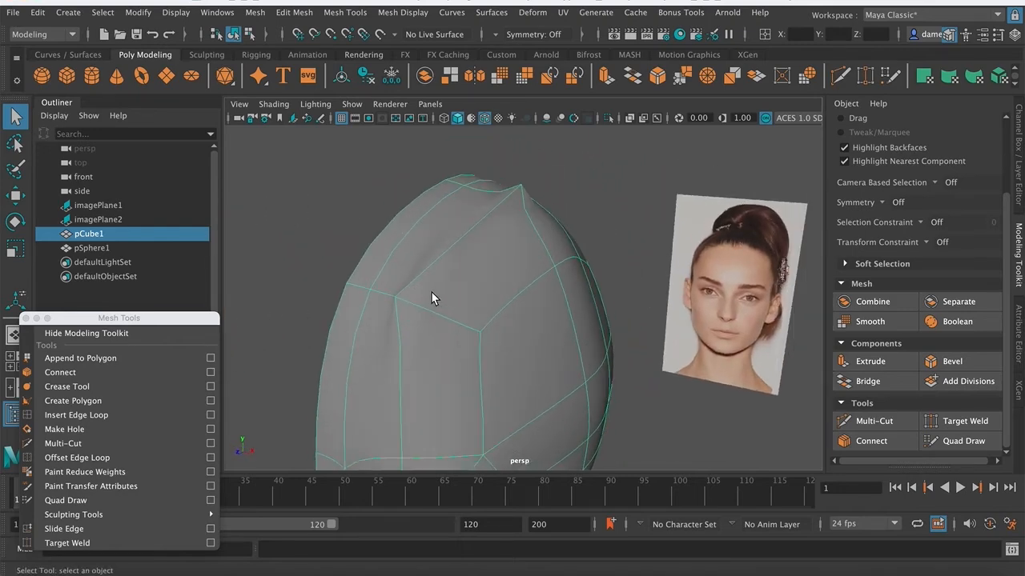
# - Turn off the smooth preview and try moving the vertex at the front end of the creased seam, undoing the move
pyautogui.moveTo(406, 292); pyautogui.dragTo(346, 208, button='right')
pyautogui.keyDown('alt'); pyautogui.moveTo(430, 277); pyautogui.dragTo(541, 333); pyautogui.keyUp('alt')
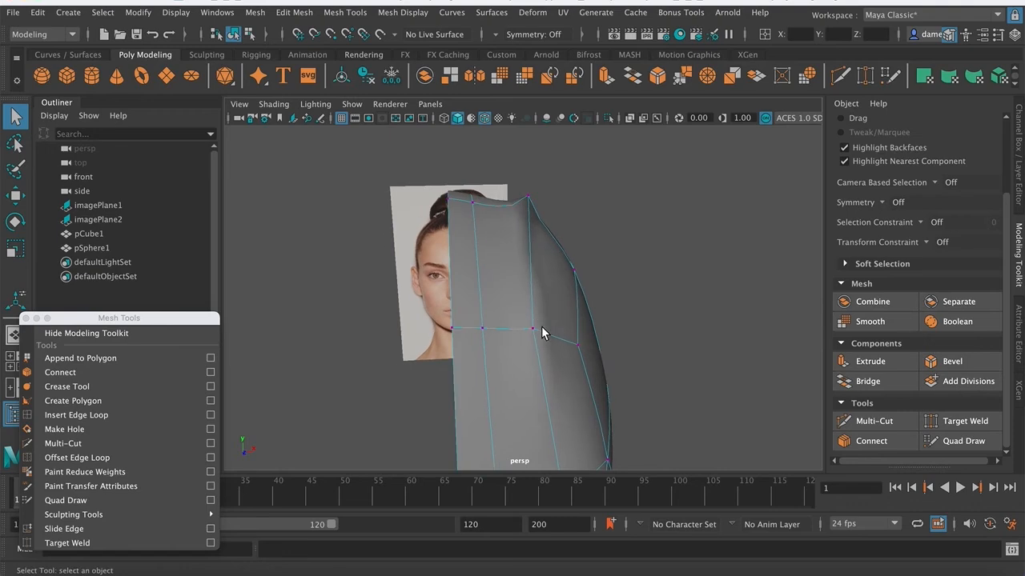
pyautogui.keyDown('alt'); pyautogui.moveTo(625, 382); pyautogui.dragTo(418, 318); pyautogui.keyUp('alt')
pyautogui.click(436, 393)
pyautogui.keyDown('alt'); pyautogui.moveTo(457, 406); pyautogui.dragTo(453, 391); pyautogui.keyUp('alt')
pyautogui.press('w')
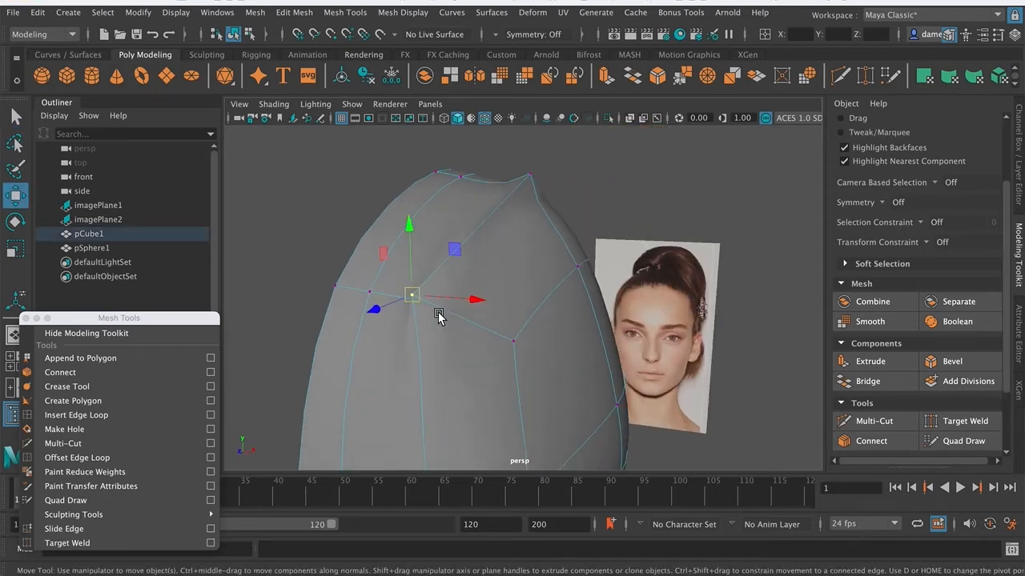
pyautogui.press('1')
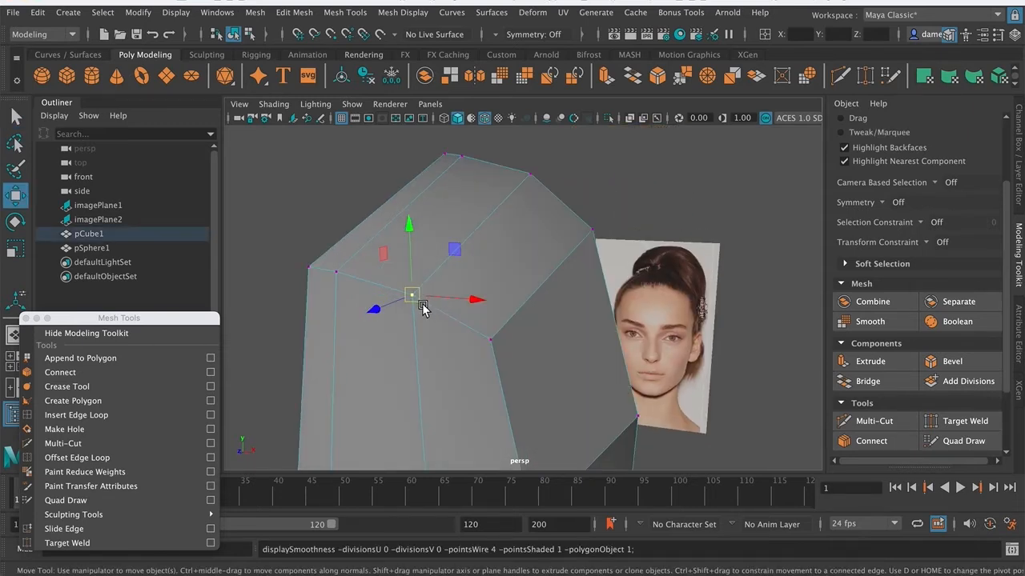
pyautogui.moveTo(423, 284); pyautogui.dragTo(422, 328)
pyautogui.press('super+z')
# - Try raising the edge along the creased seam near the top of the head to check for a hidden face, undoing the move
pyautogui.press('q')
pyautogui.moveTo(416, 204); pyautogui.dragTo(413, 164, button='right')
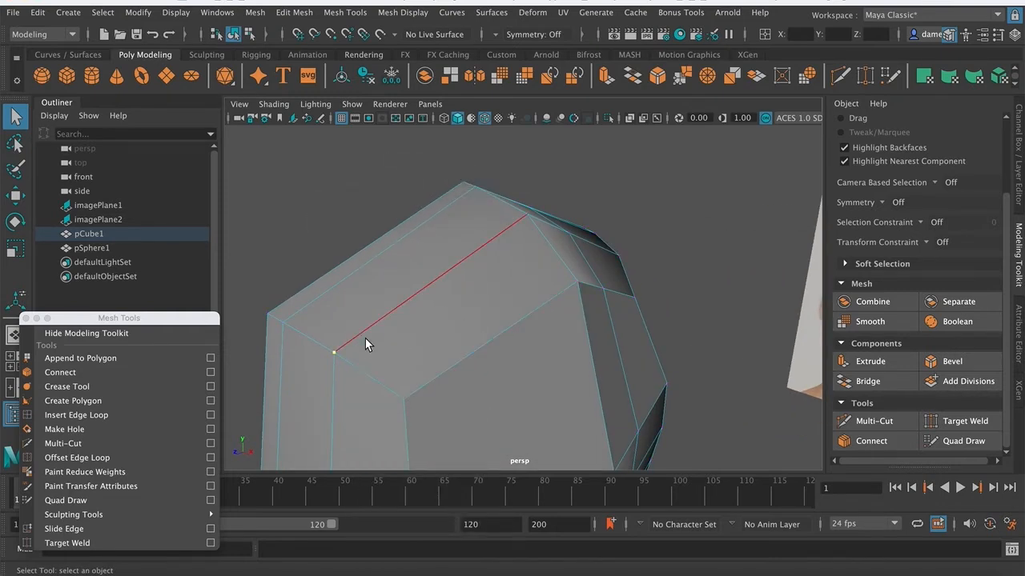
pyautogui.click(434, 282)
pyautogui.keyDown('alt'); pyautogui.moveTo(433, 281); pyautogui.dragTo(401, 367); pyautogui.keyUp('alt')
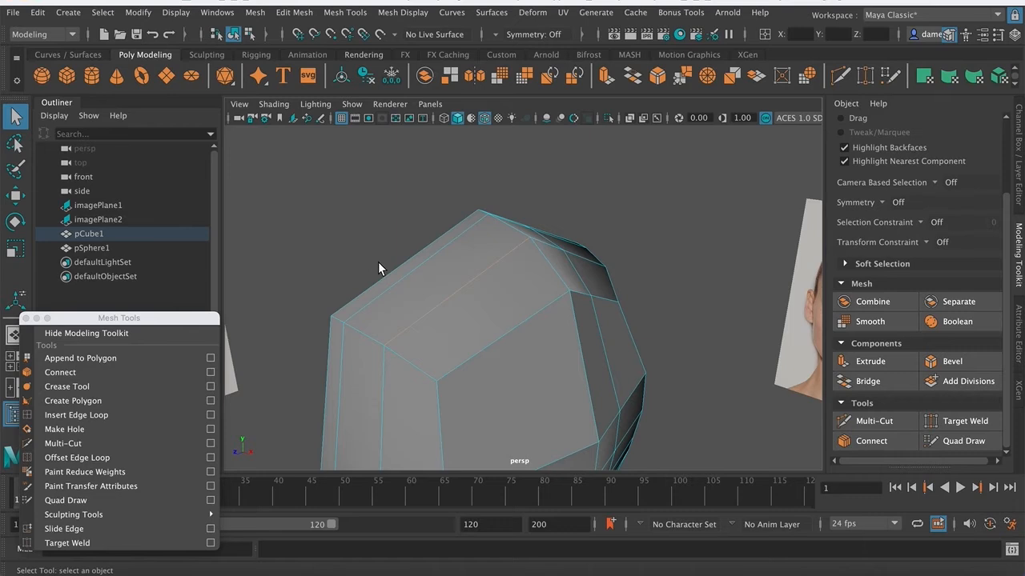
pyautogui.keyDown('alt'); pyautogui.moveTo(468, 333); pyautogui.dragTo(428, 303); pyautogui.keyUp('alt')
pyautogui.keyDown('alt'); pyautogui.moveTo(428, 303); pyautogui.dragTo(576, 317, button='right'); pyautogui.keyUp('alt')
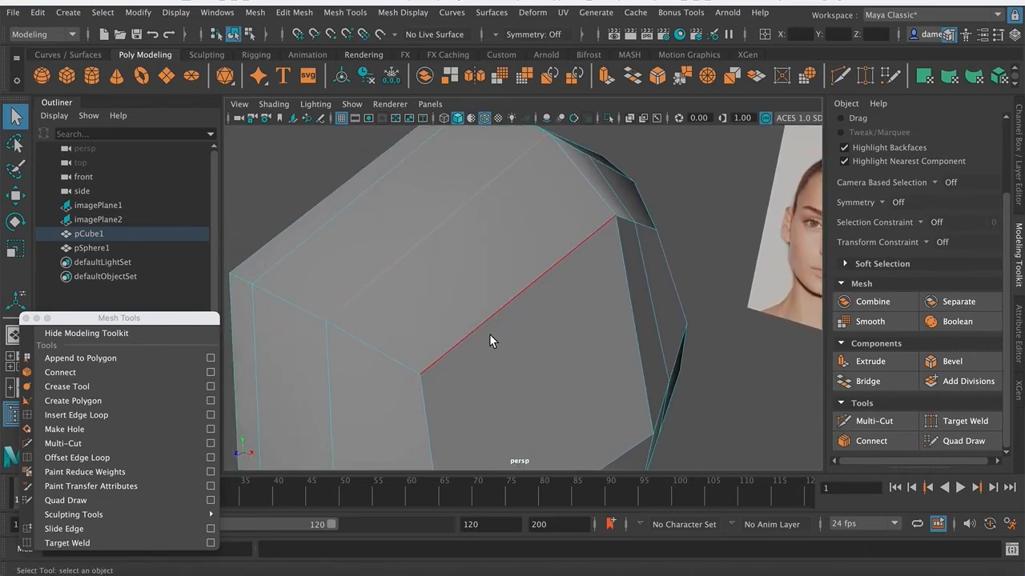
pyautogui.click(489, 334)
pyautogui.press('w')
pyautogui.keyDown('alt'); pyautogui.moveTo(471, 309); pyautogui.dragTo(491, 259); pyautogui.keyUp('alt')
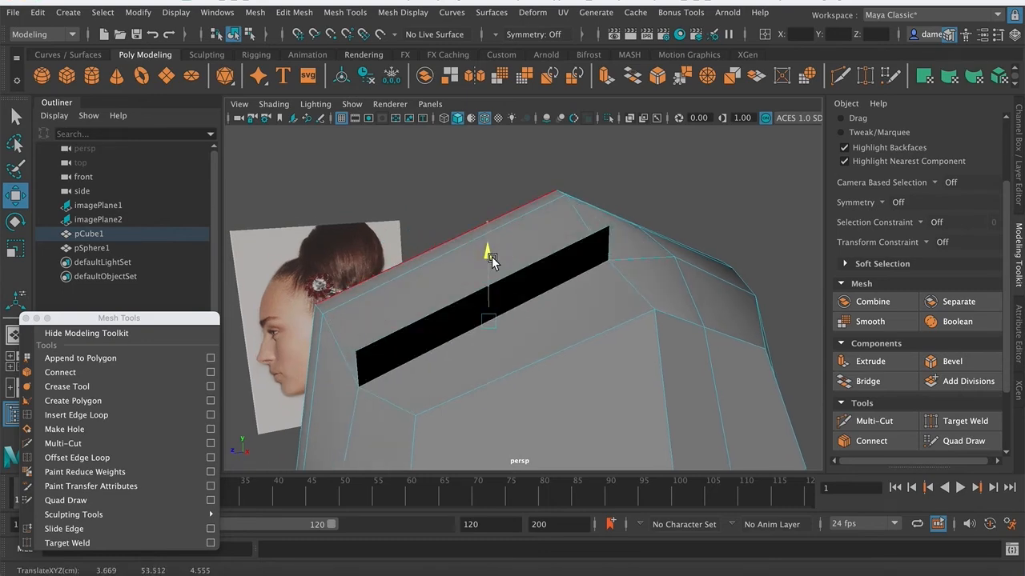
pyautogui.hotkey('ctrl', 'z')
pyautogui.keyDown('alt'); pyautogui.moveTo(473, 332); pyautogui.dragTo(418, 392); pyautogui.keyUp('alt')
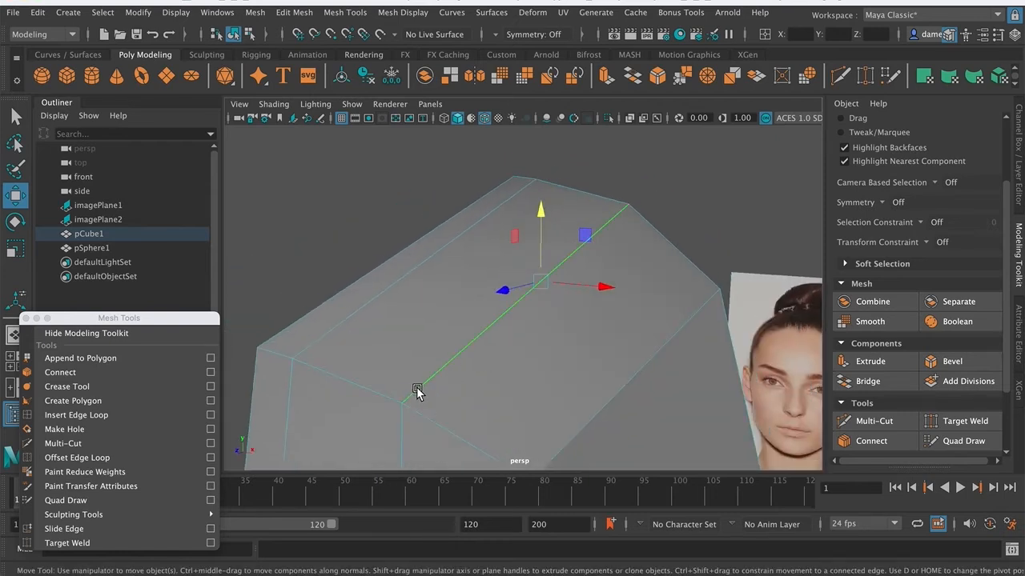
# - Lower the vertices at the front and back ends of the seam slightly to expose the hidden face between them
pyautogui.rightClick(405, 400)
pyautogui.moveTo(406, 401); pyautogui.dragTo(336, 202, button='right')
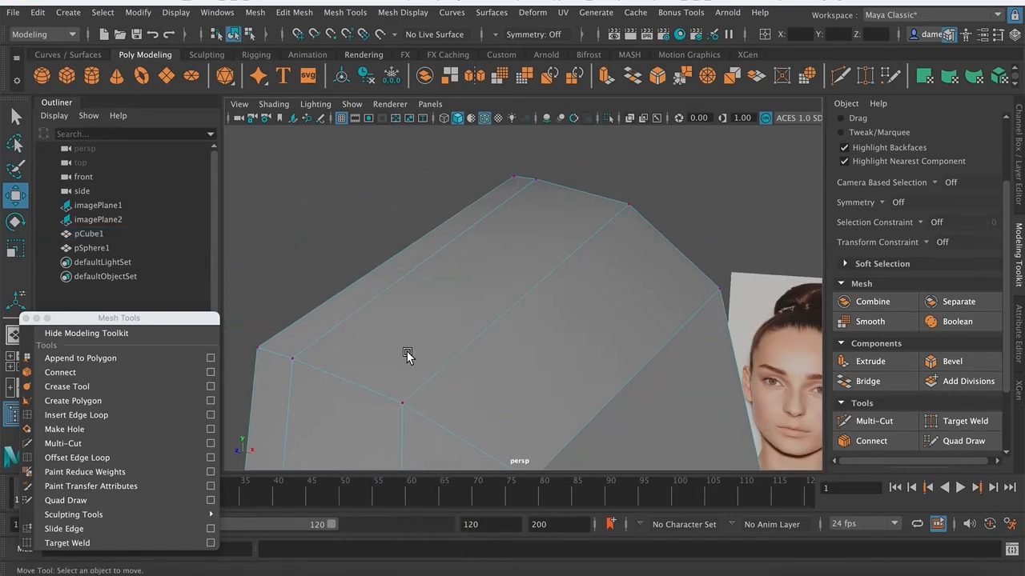
pyautogui.click(405, 391)
pyautogui.keyDown('alt'); pyautogui.moveTo(408, 394); pyautogui.dragTo(414, 274); pyautogui.keyUp('alt')
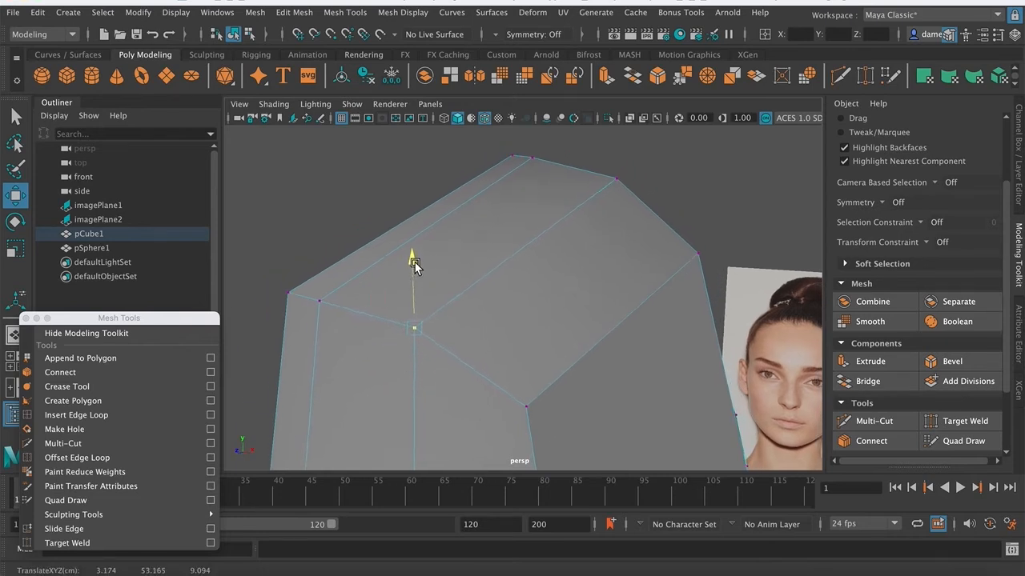
pyautogui.moveTo(418, 281); pyautogui.dragTo(419, 281)
pyautogui.hotkey('ctrl', 'z')
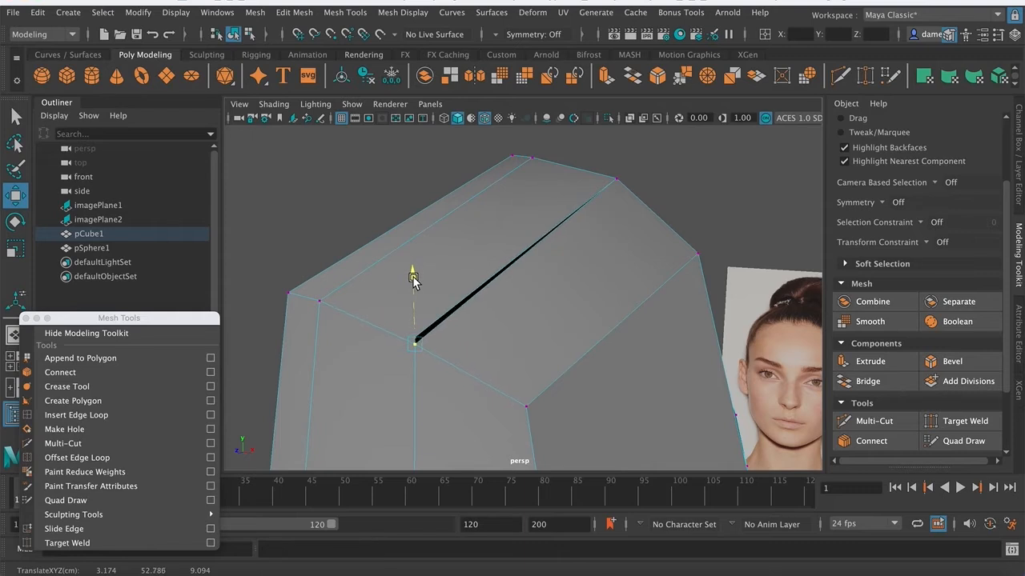
pyautogui.keyDown('alt'); pyautogui.moveTo(574, 260); pyautogui.dragTo(518, 263); pyautogui.keyUp('alt')
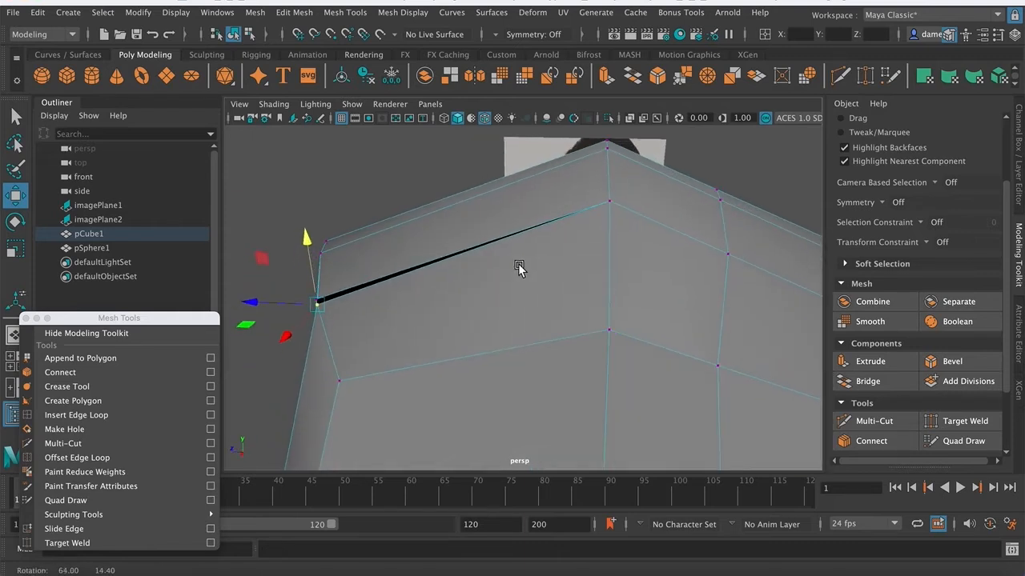
pyautogui.click(608, 206)
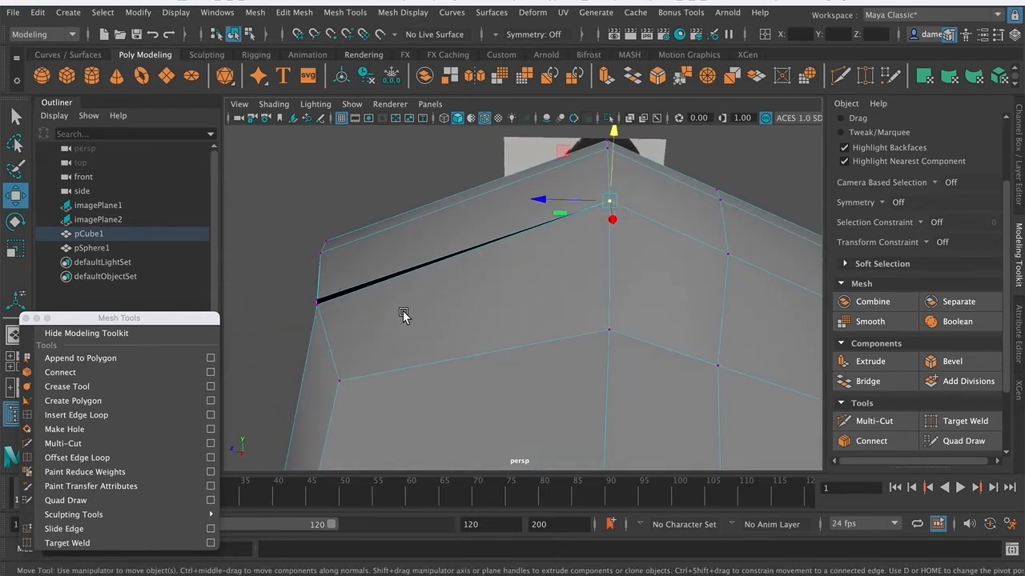
pyautogui.moveTo(612, 138); pyautogui.dragTo(613, 156)
pyautogui.keyDown('alt'); pyautogui.moveTo(622, 203); pyautogui.dragTo(577, 249); pyautogui.keyUp('alt')
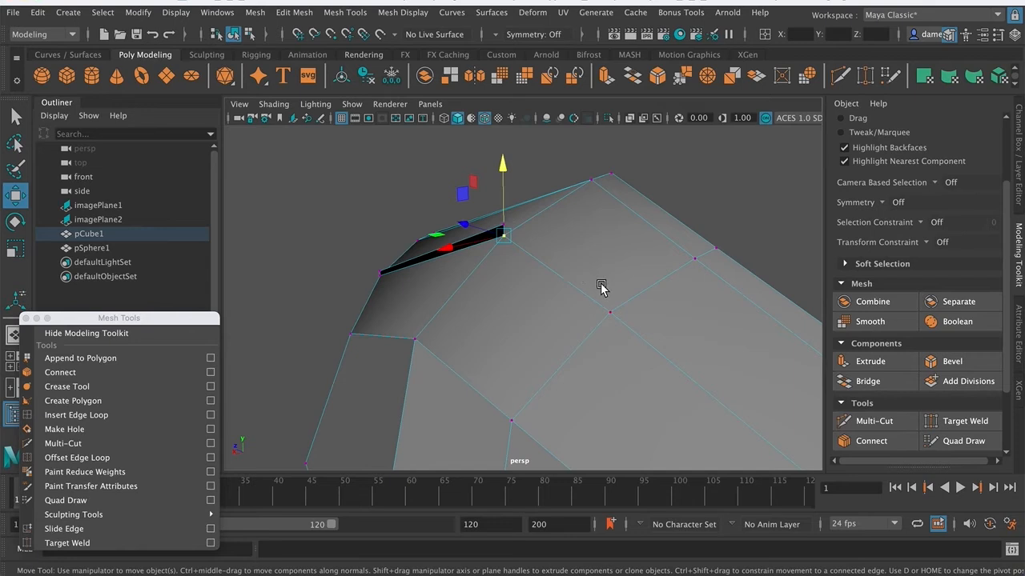
# - Try moving the neighbouring vertices on the back of the head to check for other hidden faces, undoing the moves
pyautogui.click(611, 313)
pyautogui.moveTo(613, 245); pyautogui.dragTo(614, 253)
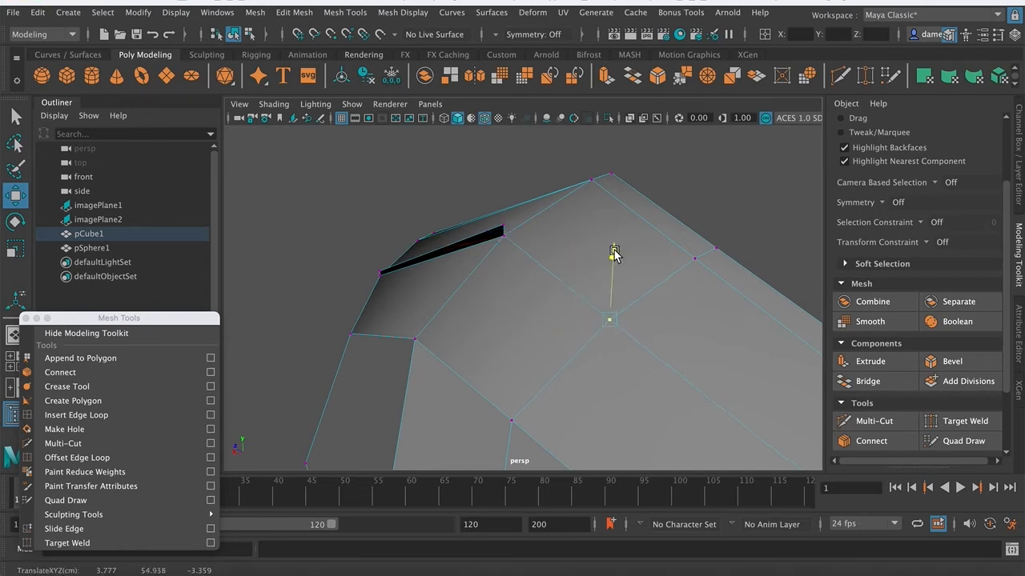
pyautogui.moveTo(627, 168); pyautogui.dragTo(624, 206)
pyautogui.press('super+z')
pyautogui.keyDown('alt'); pyautogui.moveTo(424, 275); pyautogui.dragTo(402, 338); pyautogui.keyUp('alt')
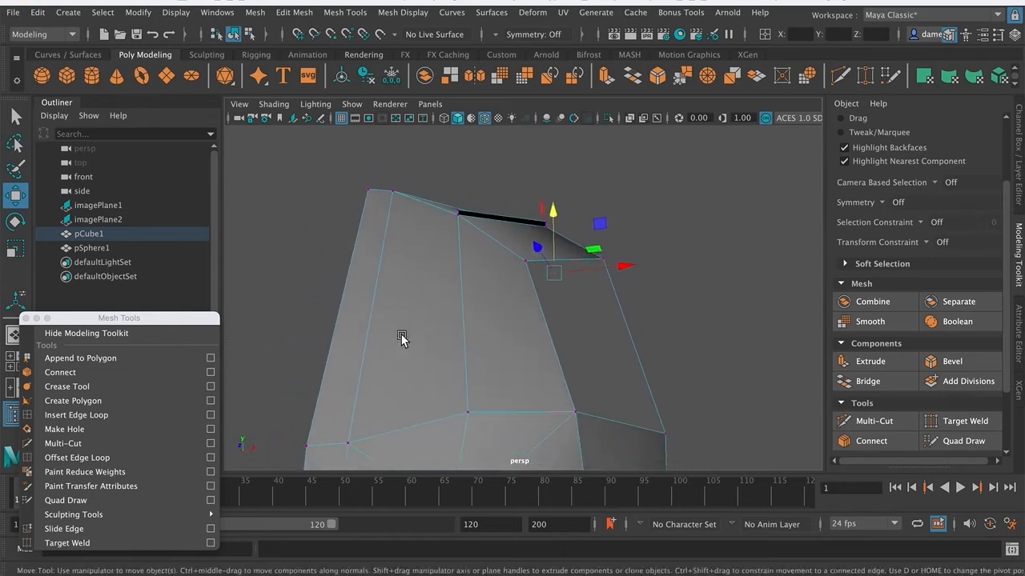
# - Try moving the vertex above the eye opening in different directions to check its connections, undoing each move
pyautogui.click(469, 413)
pyautogui.keyDown('alt'); pyautogui.moveTo(520, 416); pyautogui.dragTo(380, 408); pyautogui.keyUp('alt')
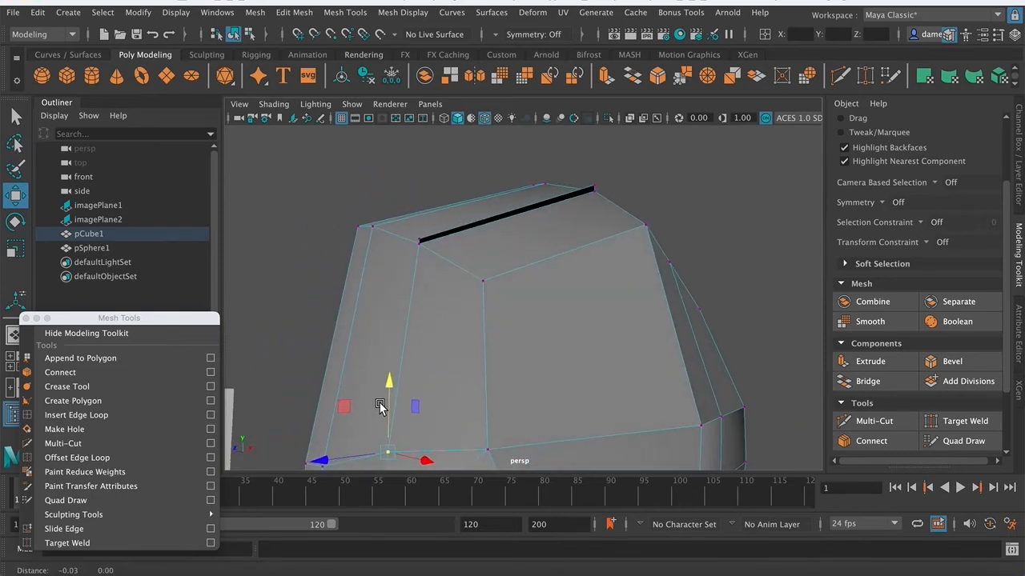
pyautogui.keyDown('alt'); pyautogui.moveTo(380, 407); pyautogui.dragTo(450, 287, button='middle'); pyautogui.keyUp('alt')
pyautogui.moveTo(422, 318); pyautogui.dragTo(410, 296)
pyautogui.hotkey('ctrl', 'z')
pyautogui.scroll(-3, 471, 331)
pyautogui.keyDown('alt'); pyautogui.moveTo(441, 316); pyautogui.dragTo(467, 355, button='middle'); pyautogui.keyUp('alt')
pyautogui.moveTo(468, 350); pyautogui.dragTo(489, 344)
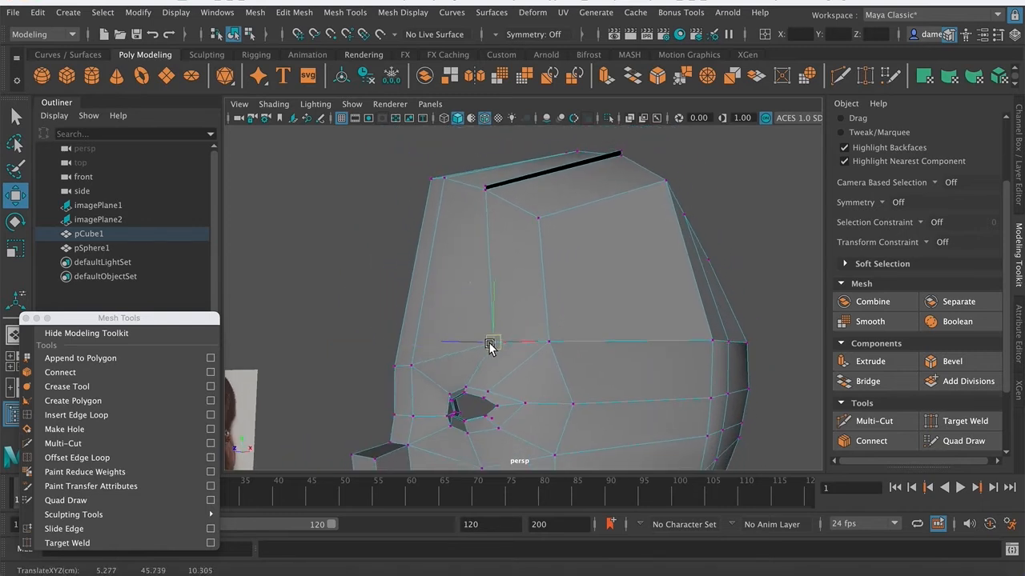
pyautogui.hotkey('ctrl', 'z')
# - Select the narrow hidden face exposed along the seam near the top of the head and remove it
pyautogui.keyDown('alt'); pyautogui.moveTo(531, 276); pyautogui.dragTo(504, 381, button='middle'); pyautogui.keyUp('alt')
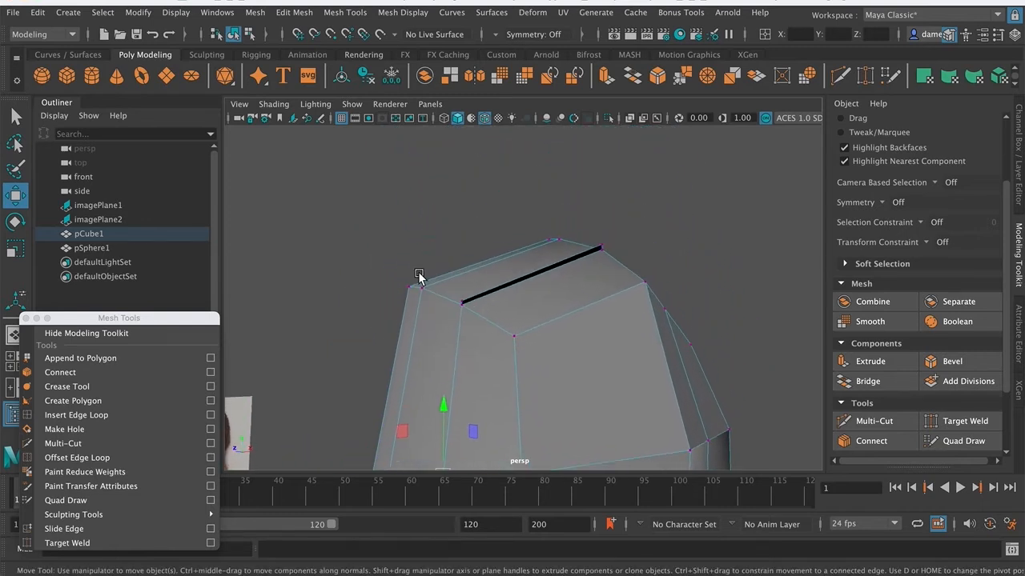
pyautogui.keyDown('alt'); pyautogui.moveTo(418, 277); pyautogui.dragTo(533, 295, button='right'); pyautogui.keyUp('alt')
pyautogui.press('q')
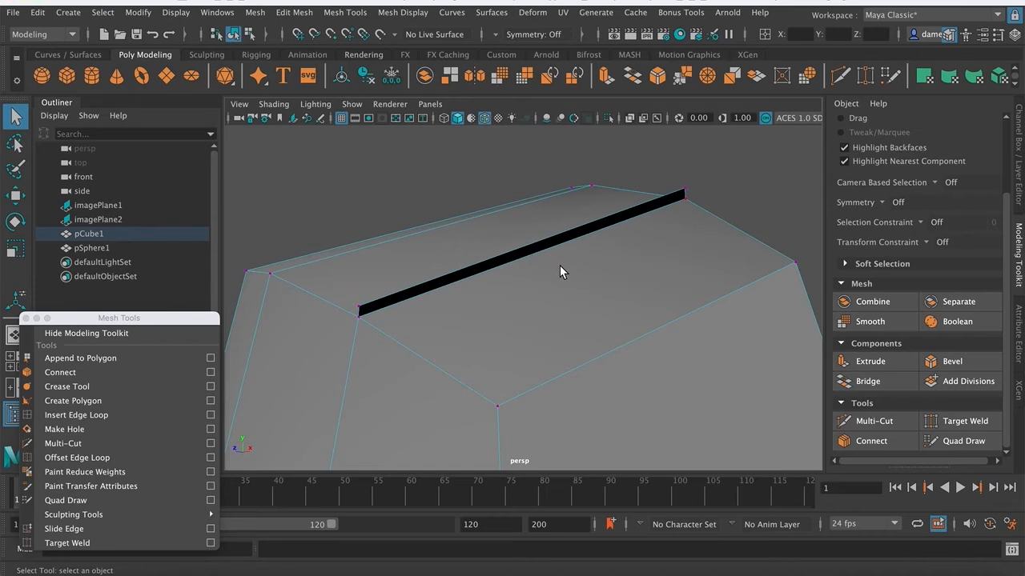
pyautogui.keyDown('alt'); pyautogui.moveTo(557, 270); pyautogui.dragTo(513, 278); pyautogui.keyUp('alt')
pyautogui.moveTo(417, 286); pyautogui.dragTo(418, 240, button='right')
pyautogui.click(432, 272)
pyautogui.click(433, 282)
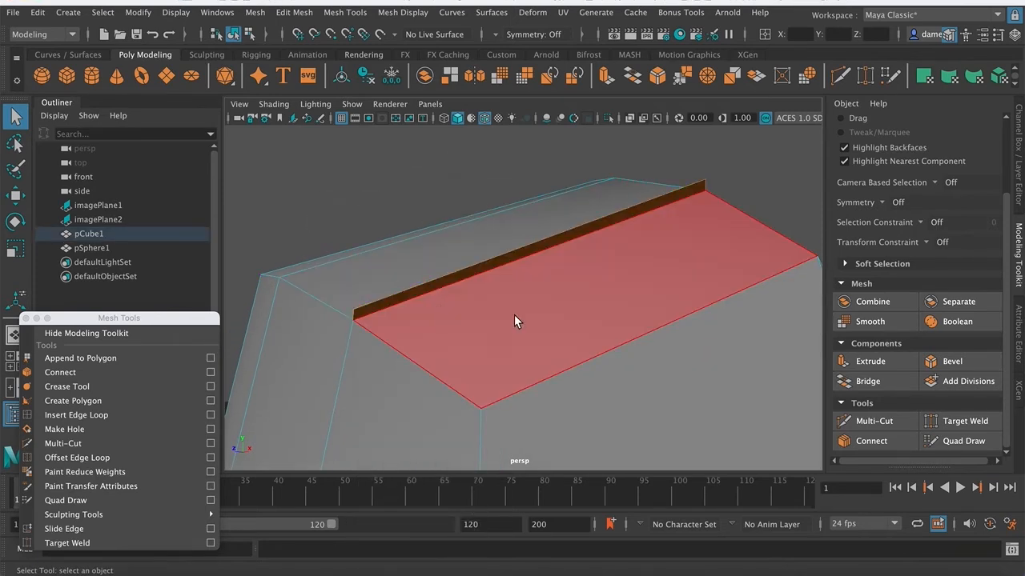
pyautogui.keyDown('alt'); pyautogui.moveTo(508, 331); pyautogui.dragTo(453, 299); pyautogui.keyUp('alt')
# - Try moving the vertices at both ends of the repaired seam to check that the surrounding faces are connected, undoing the moves
pyautogui.rightClick(456, 298)
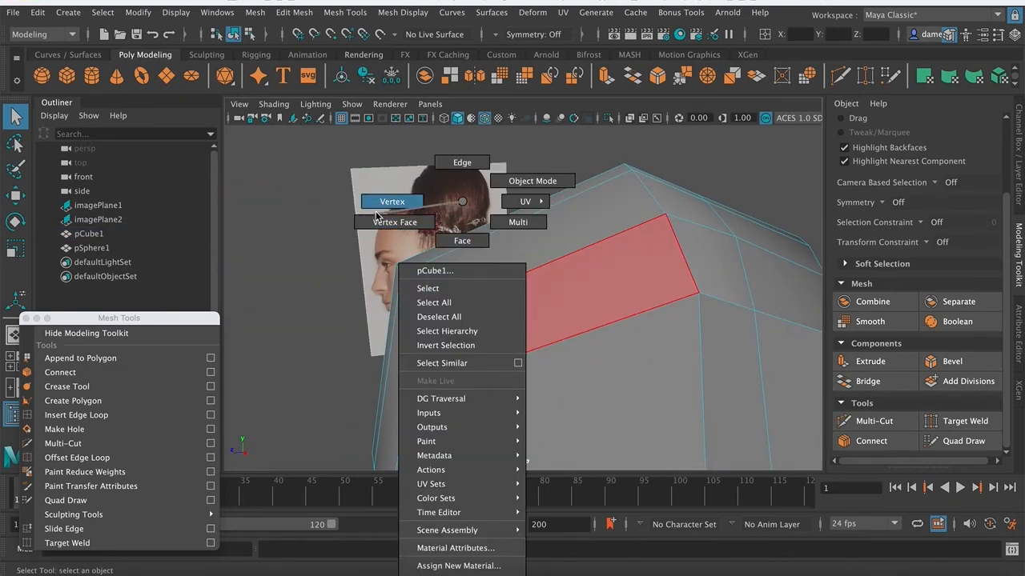
pyautogui.moveTo(459, 253); pyautogui.dragTo(392, 202, button='right')
pyautogui.keyDown('alt'); pyautogui.moveTo(625, 313); pyautogui.dragTo(590, 323, button='middle'); pyautogui.keyUp('alt')
pyautogui.keyDown('alt'); pyautogui.moveTo(590, 323); pyautogui.dragTo(443, 321, button='right'); pyautogui.keyUp('alt')
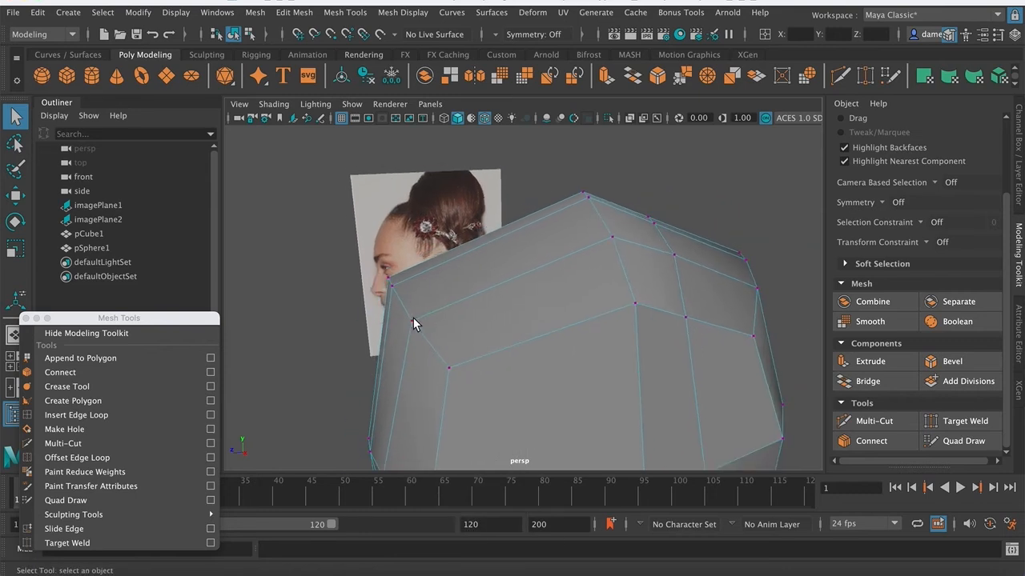
pyautogui.click(412, 321)
pyautogui.press('w')
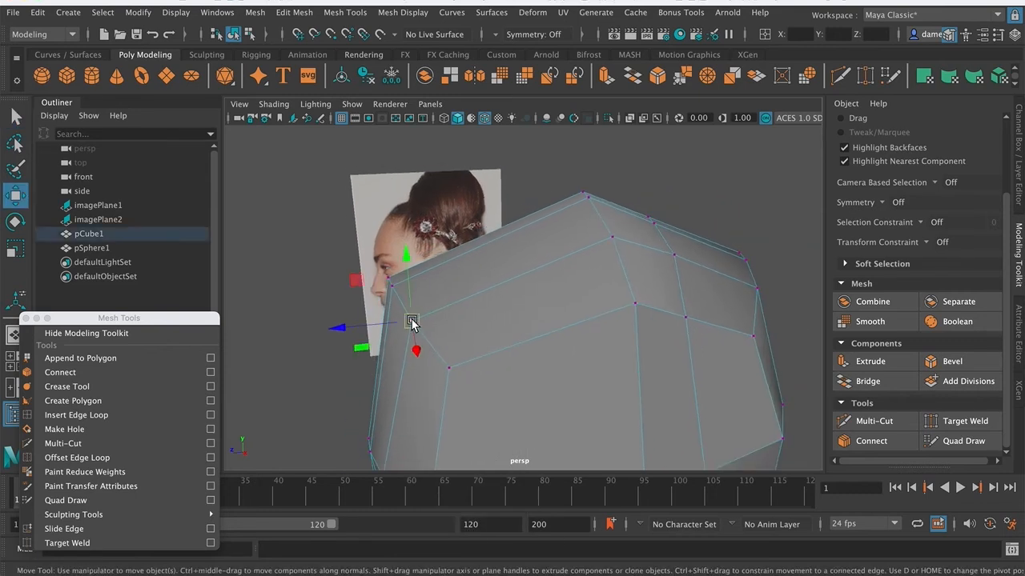
pyautogui.moveTo(411, 320); pyautogui.dragTo(431, 301)
pyautogui.hotkey('ctrl', 'z')
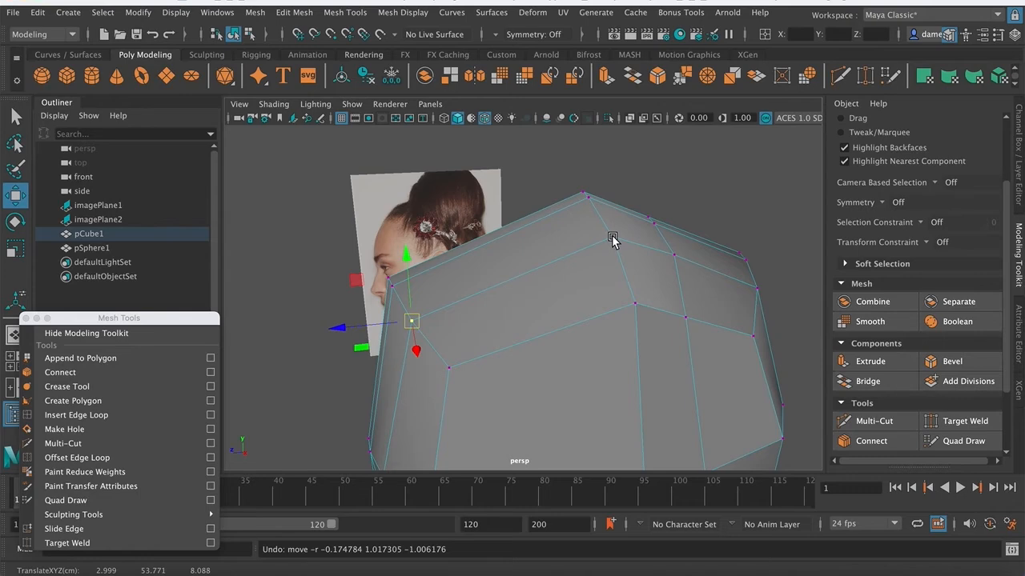
pyautogui.click(613, 238)
pyautogui.moveTo(613, 240); pyautogui.dragTo(597, 220)
pyautogui.keyDown('alt'); pyautogui.moveTo(612, 285); pyautogui.dragTo(562, 249, button='middle'); pyautogui.keyUp('alt')
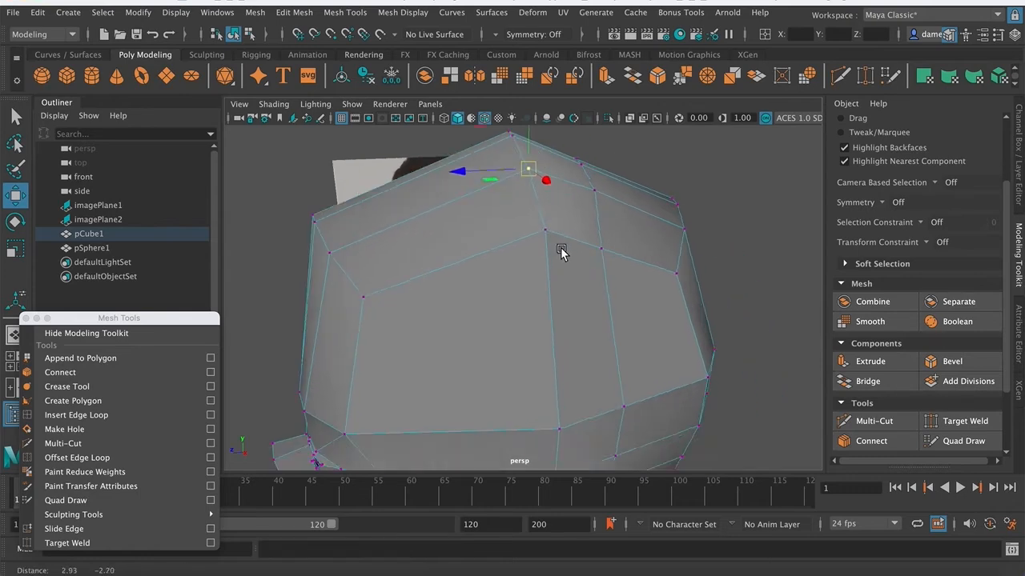
# - Return to object selection and examine the whole head mesh from several sides
pyautogui.keyDown('alt'); pyautogui.moveTo(562, 249); pyautogui.dragTo(406, 339, button='right'); pyautogui.keyUp('alt')
pyautogui.keyDown('alt'); pyautogui.moveTo(407, 339); pyautogui.dragTo(425, 336); pyautogui.keyUp('alt')
pyautogui.press('q')
pyautogui.moveTo(443, 334); pyautogui.dragTo(522, 177, button='right')
pyautogui.keyDown('alt'); pyautogui.moveTo(529, 284); pyautogui.dragTo(542, 229, button='middle'); pyautogui.keyUp('alt')
pyautogui.keyDown('alt'); pyautogui.moveTo(542, 229); pyautogui.dragTo(428, 276, button='right'); pyautogui.keyUp('alt')
pyautogui.keyDown('alt'); pyautogui.moveTo(429, 276); pyautogui.dragTo(426, 240); pyautogui.keyUp('alt')
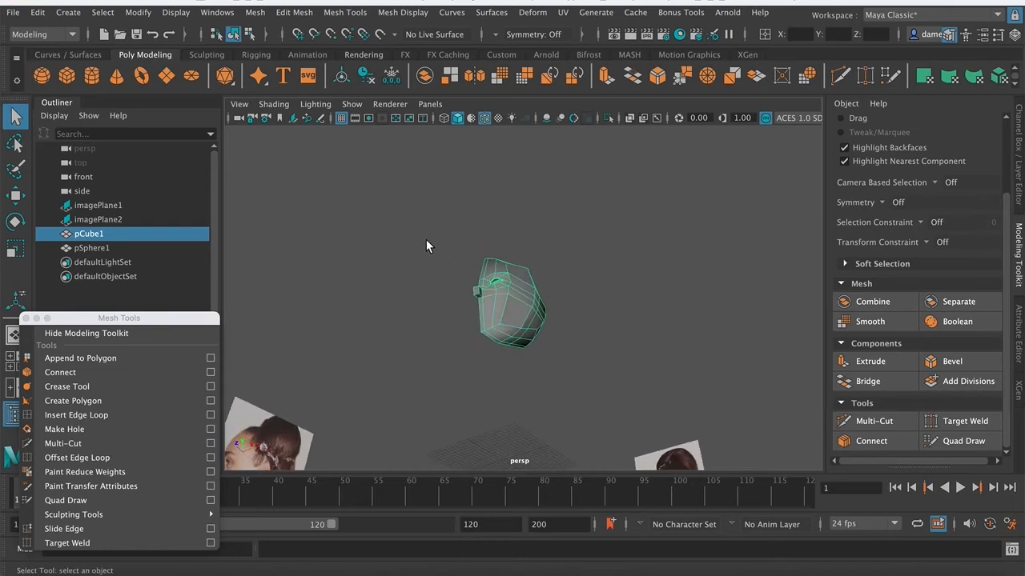
pyautogui.keyDown('alt'); pyautogui.moveTo(426, 240); pyautogui.dragTo(609, 329, button='right'); pyautogui.keyUp('alt')
pyautogui.keyDown('alt'); pyautogui.moveTo(609, 329); pyautogui.dragTo(622, 382); pyautogui.keyUp('alt')
pyautogui.keyDown('alt'); pyautogui.moveTo(622, 381); pyautogui.dragTo(475, 373, button='right'); pyautogui.keyUp('alt')
pyautogui.moveTo(476, 373)
pyautogui.keyDown('alt'); pyautogui.mouseDown()
pyautogui.moveTo(507, 384)
pyautogui.moveTo(368, 369)
pyautogui.moveTo(389, 372)
pyautogui.moveTo(448, 325)
pyautogui.moveTo(475, 375)
pyautogui.mouseUp(); pyautogui.keyUp('alt')
pyautogui.keyDown('alt'); pyautogui.moveTo(475, 376); pyautogui.dragTo(524, 306, button='right'); pyautogui.keyUp('alt')
# - Preview the head mesh smoothed, inspect its surface from several angles, and return to the unsmoothed display
pyautogui.press('3')
pyautogui.keyDown('alt'); pyautogui.moveTo(633, 308); pyautogui.dragTo(529, 277); pyautogui.keyUp('alt')
pyautogui.keyDown('alt'); pyautogui.moveTo(499, 304); pyautogui.dragTo(553, 322); pyautogui.keyUp('alt')
pyautogui.moveTo(551, 201); pyautogui.dragTo(471, 205, button='right')
pyautogui.keyDown('alt'); pyautogui.moveTo(540, 277); pyautogui.dragTo(549, 302); pyautogui.keyUp('alt')
pyautogui.press('1')
pyautogui.moveTo(515, 303); pyautogui.dragTo(581, 271, button='right')
pyautogui.keyDown('alt'); pyautogui.moveTo(544, 296); pyautogui.dragTo(522, 340); pyautogui.keyUp('alt')
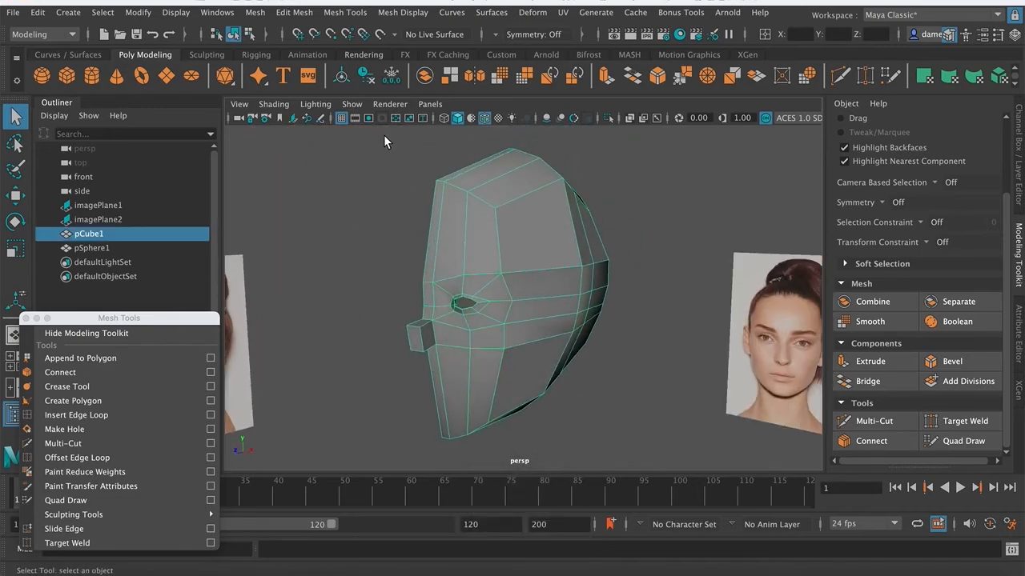
# - Run Cleanup on the selected head mesh to tessellate faces with more than 4 sides, and inspect the resulting mesh
pyautogui.keyDown('alt'); pyautogui.moveTo(427, 210); pyautogui.dragTo(473, 256); pyautogui.keyUp('alt')
pyautogui.click(254, 12)
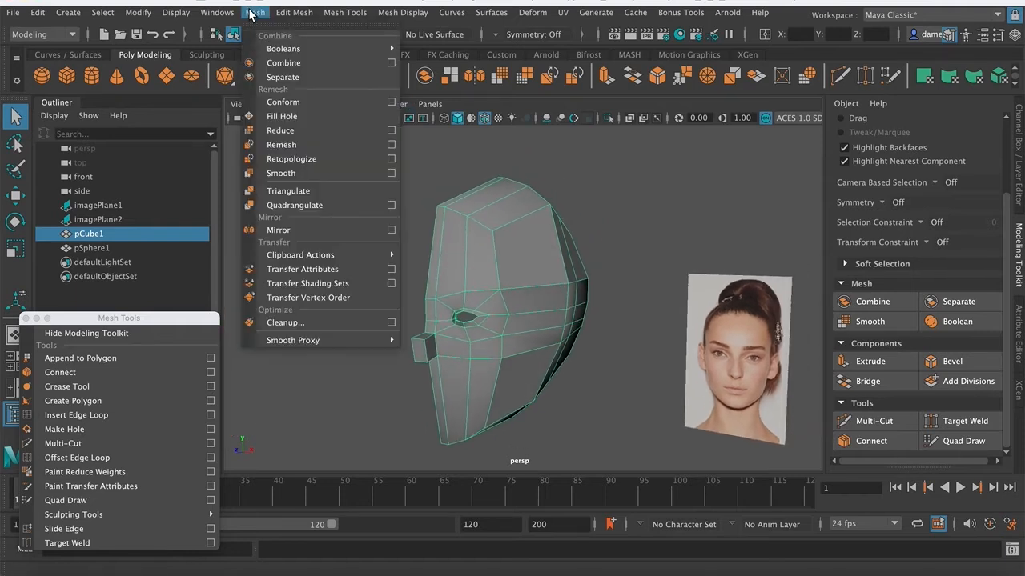
pyautogui.click(391, 324)
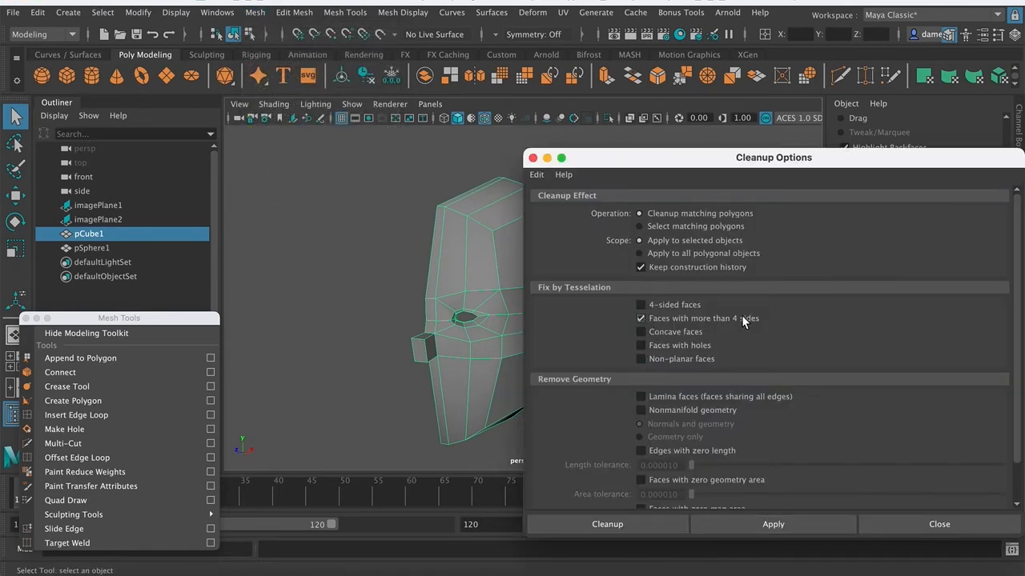
pyautogui.click(768, 520)
pyautogui.moveTo(655, 166); pyautogui.dragTo(967, 257)
pyautogui.keyDown('alt'); pyautogui.moveTo(563, 358); pyautogui.dragTo(528, 406); pyautogui.keyUp('alt')
pyautogui.keyDown('alt'); pyautogui.moveTo(518, 323); pyautogui.dragTo(450, 315); pyautogui.keyUp('alt')
pyautogui.keyDown('alt'); pyautogui.moveTo(507, 339); pyautogui.dragTo(467, 259); pyautogui.keyUp('alt')
pyautogui.keyDown('alt'); pyautogui.moveTo(467, 259); pyautogui.dragTo(466, 279, button='right'); pyautogui.keyUp('alt')
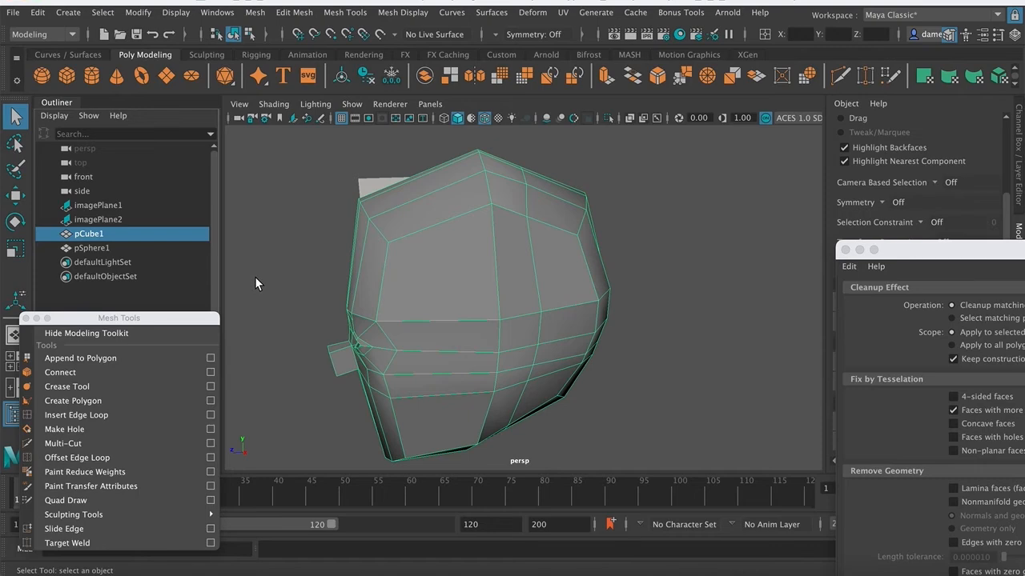
# - Close the Cleanup options and extrude the upper edge of the large side face in place
pyautogui.keyDown('alt'); pyautogui.moveTo(315, 292); pyautogui.dragTo(418, 265); pyautogui.keyUp('alt')
pyautogui.keyDown('alt'); pyautogui.moveTo(419, 265); pyautogui.dragTo(576, 297, button='right'); pyautogui.keyUp('alt')
pyautogui.keyDown('alt'); pyautogui.moveTo(576, 296); pyautogui.dragTo(432, 317); pyautogui.keyUp('alt')
pyautogui.moveTo(392, 247); pyautogui.dragTo(392, 164, button='right')
pyautogui.click(400, 271)
pyautogui.keyDown('alt'); pyautogui.moveTo(525, 328); pyautogui.dragTo(465, 301, button='middle'); pyautogui.keyUp('alt')
pyautogui.keyDown('alt'); pyautogui.moveTo(464, 301); pyautogui.dragTo(280, 257, button='right'); pyautogui.keyUp('alt')
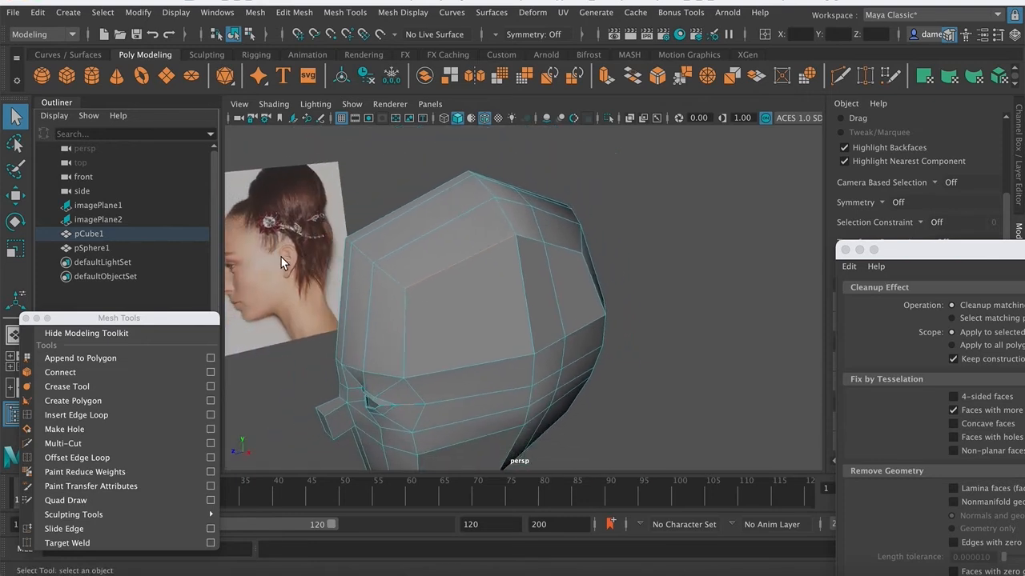
pyautogui.moveTo(899, 255); pyautogui.dragTo(839, 280)
pyautogui.click(784, 275)
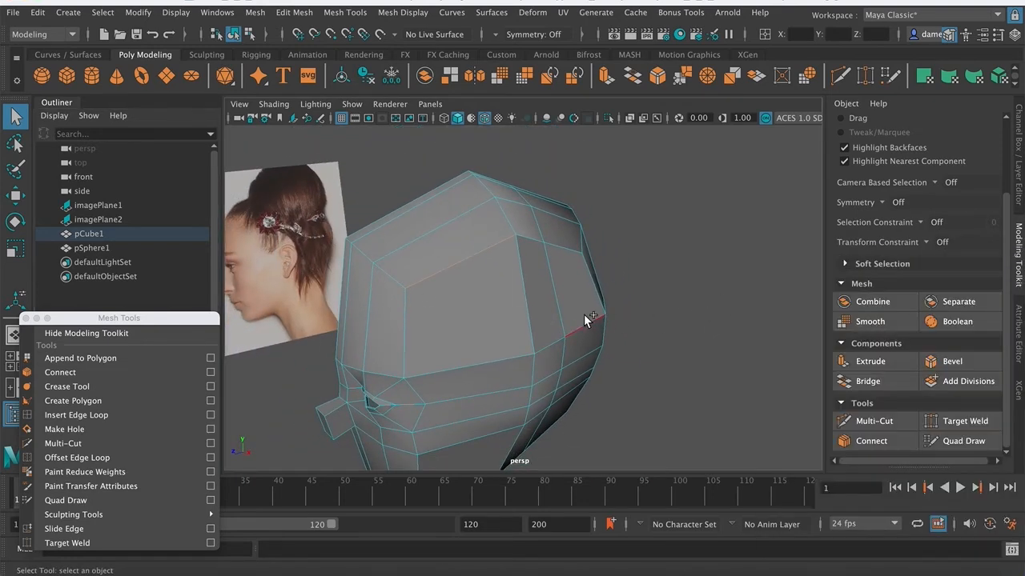
pyautogui.click(517, 296)
pyautogui.hotkey('ctrl', 'e')
pyautogui.click(615, 312)
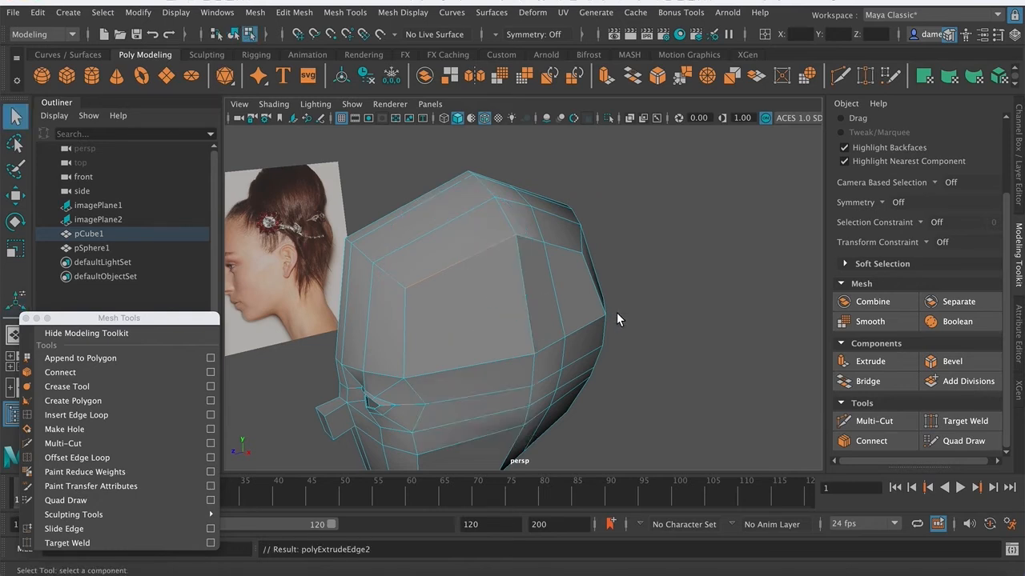
# - Examine the head around the extruded edge from far away and close up
pyautogui.keyDown('alt'); pyautogui.moveTo(597, 330); pyautogui.dragTo(608, 341, button='middle'); pyautogui.keyUp('alt')
pyautogui.keyDown('alt'); pyautogui.moveTo(608, 340); pyautogui.dragTo(505, 320, button='right'); pyautogui.keyUp('alt')
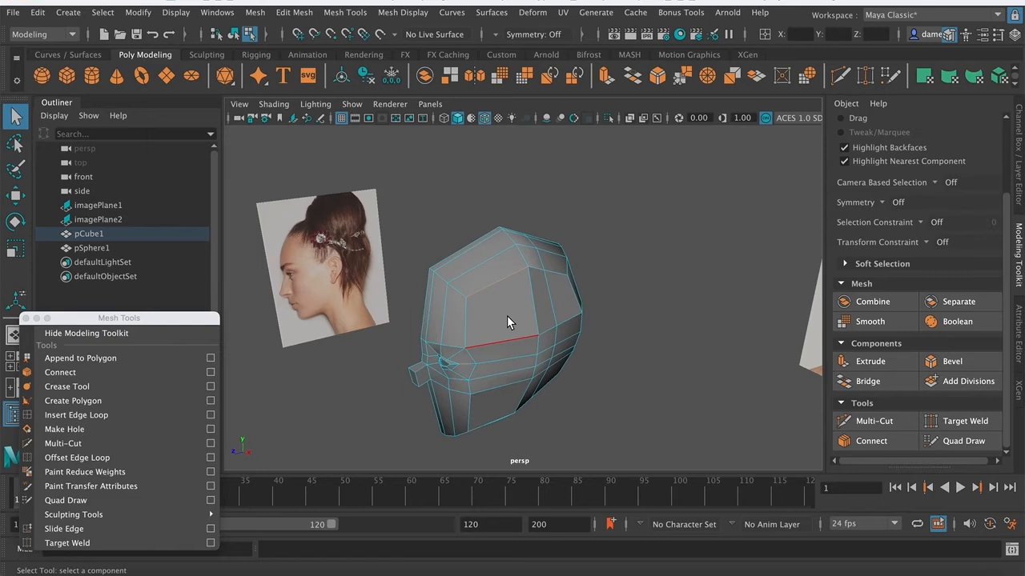
pyautogui.keyDown('alt'); pyautogui.moveTo(555, 342); pyautogui.dragTo(533, 341, button='middle'); pyautogui.keyUp('alt')
pyautogui.keyDown('alt'); pyautogui.moveTo(690, 349); pyautogui.dragTo(612, 350, button='right'); pyautogui.keyUp('alt')
pyautogui.click(611, 350)
pyautogui.moveTo(542, 384)
pyautogui.keyDown('alt'); pyautogui.mouseDown()
pyautogui.moveTo(533, 381)
pyautogui.moveTo(556, 385)
pyautogui.mouseUp(); pyautogui.keyUp('alt')
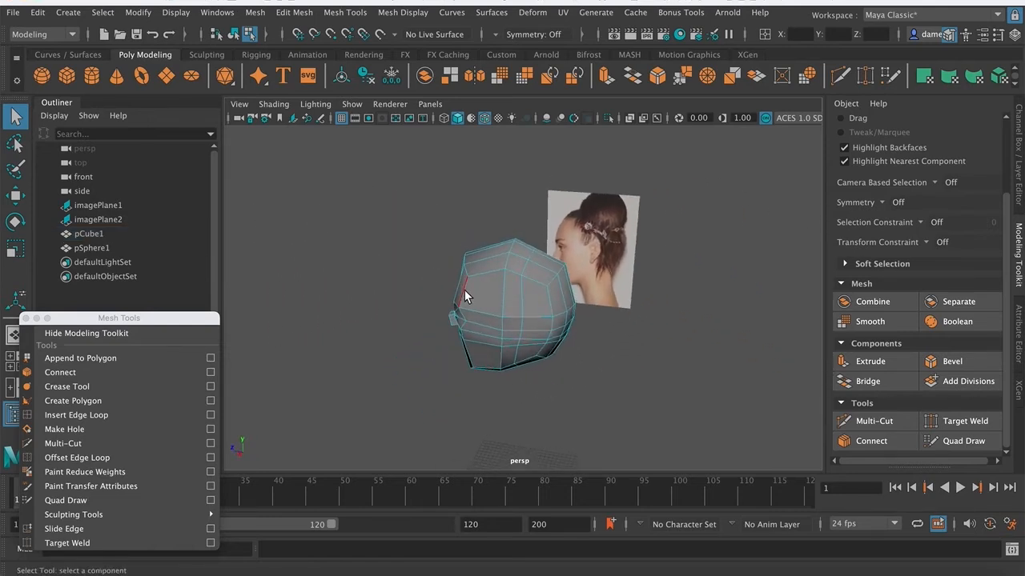
pyautogui.keyDown('alt'); pyautogui.moveTo(465, 288); pyautogui.dragTo(417, 295); pyautogui.keyUp('alt')
pyautogui.keyDown('alt'); pyautogui.moveTo(418, 295); pyautogui.dragTo(648, 328, button='right'); pyautogui.keyUp('alt')
pyautogui.keyDown('alt'); pyautogui.moveTo(648, 331); pyautogui.dragTo(748, 334, button='middle'); pyautogui.keyUp('alt')
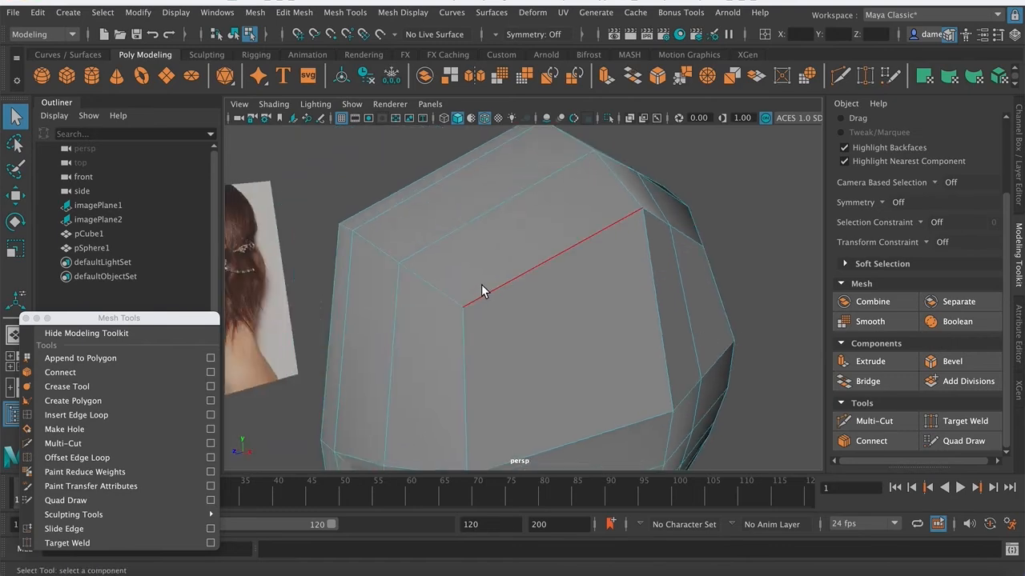
# - Return to object selection and preview the head smoothed to examine the surface around the extruded edge
pyautogui.moveTo(483, 201); pyautogui.dragTo(400, 201, button='right')
pyautogui.keyDown('alt'); pyautogui.moveTo(521, 366); pyautogui.dragTo(491, 264); pyautogui.keyUp('alt')
pyautogui.moveTo(485, 202); pyautogui.dragTo(590, 173, button='right')
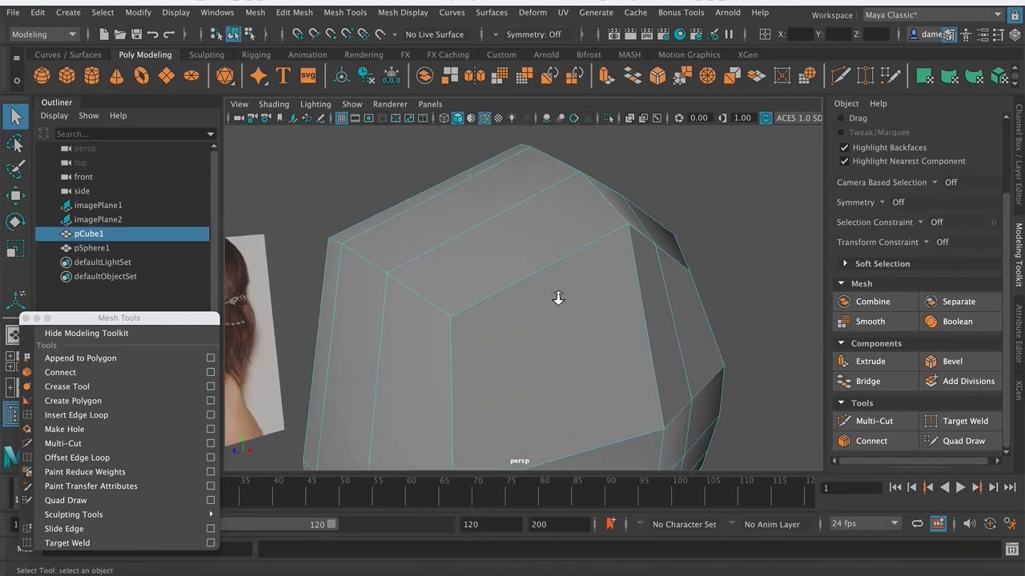
pyautogui.keyDown('alt'); pyautogui.moveTo(558, 297); pyautogui.dragTo(542, 319, button='right'); pyautogui.keyUp('alt')
pyautogui.press('3')
pyautogui.keyDown('alt'); pyautogui.moveTo(610, 350); pyautogui.dragTo(631, 295, button='middle'); pyautogui.keyUp('alt')
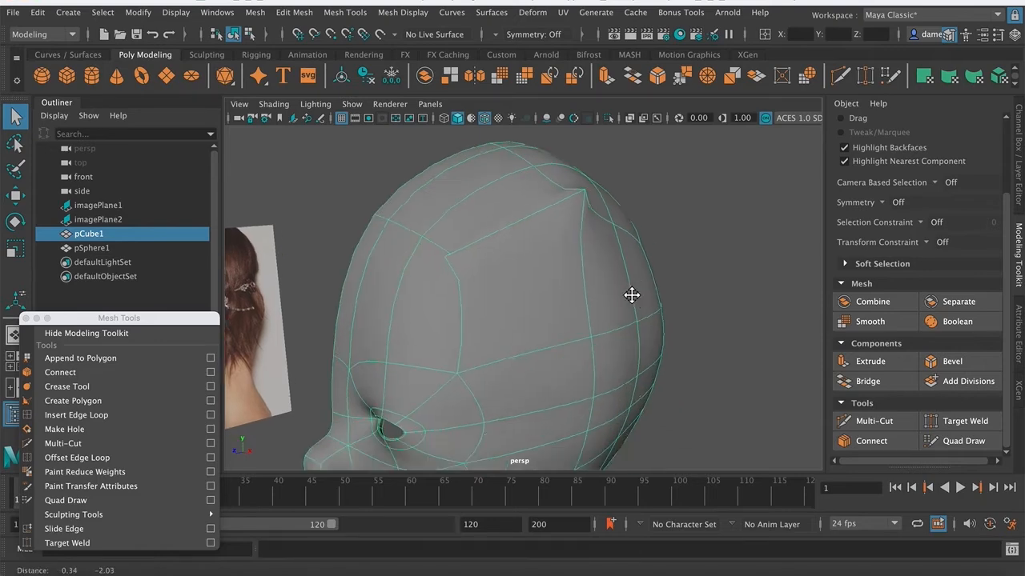
pyautogui.keyDown('alt'); pyautogui.moveTo(631, 295); pyautogui.dragTo(514, 343, button='right'); pyautogui.keyUp('alt')
pyautogui.keyDown('alt'); pyautogui.moveTo(513, 229); pyautogui.dragTo(543, 229); pyautogui.keyUp('alt')
# - Select the vertices at both ends of the extruded edge and compare the smoothed and unsmoothed display around them
pyautogui.moveTo(496, 201); pyautogui.dragTo(433, 208, button='right')
pyautogui.keyDown('alt'); pyautogui.moveTo(433, 208); pyautogui.dragTo(462, 252); pyautogui.keyUp('alt')
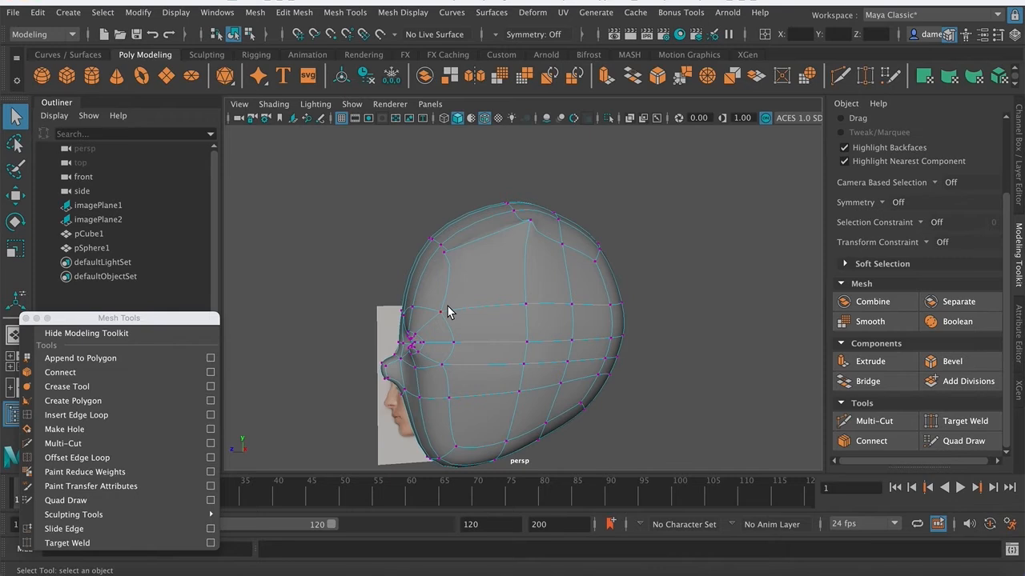
pyautogui.keyDown('alt'); pyautogui.moveTo(448, 312); pyautogui.dragTo(472, 313); pyautogui.keyUp('alt')
pyautogui.scroll(5, 547, 272)
pyautogui.keyDown('alt'); pyautogui.moveTo(547, 272); pyautogui.dragTo(460, 310); pyautogui.keyUp('alt')
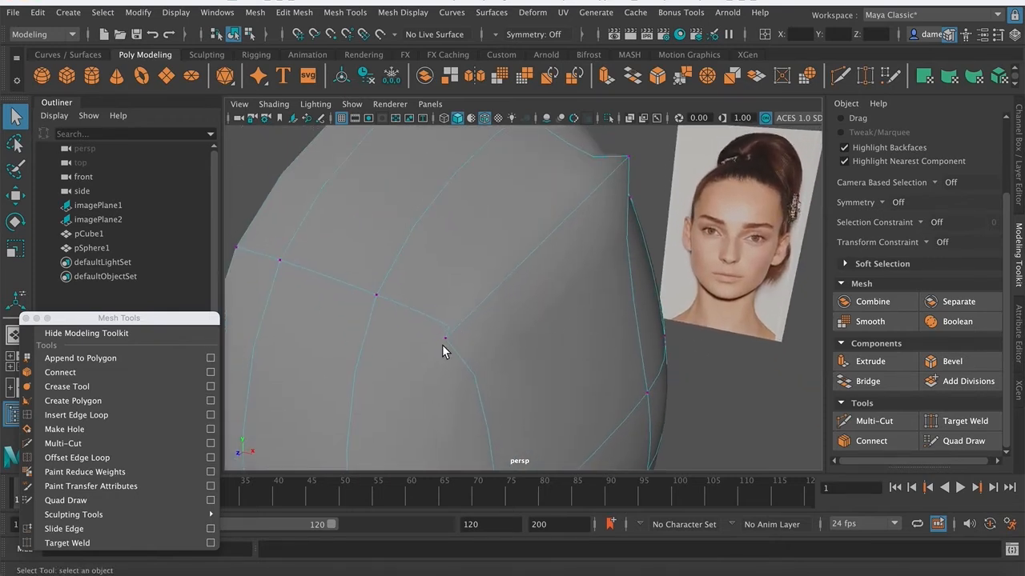
pyautogui.click(444, 339)
pyautogui.keyDown('alt'); pyautogui.moveTo(462, 352); pyautogui.dragTo(472, 361, button='middle'); pyautogui.keyUp('alt')
pyautogui.keyDown('alt'); pyautogui.moveTo(471, 361); pyautogui.dragTo(341, 336, button='right'); pyautogui.keyUp('alt')
pyautogui.keyDown('alt'); pyautogui.moveTo(341, 337); pyautogui.dragTo(613, 363); pyautogui.keyUp('alt')
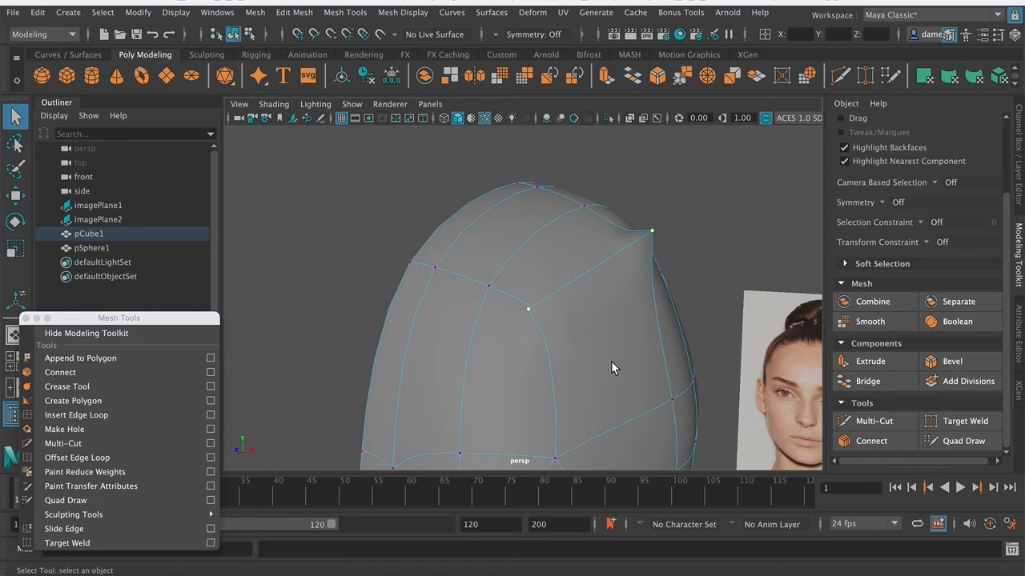
pyautogui.press('1')
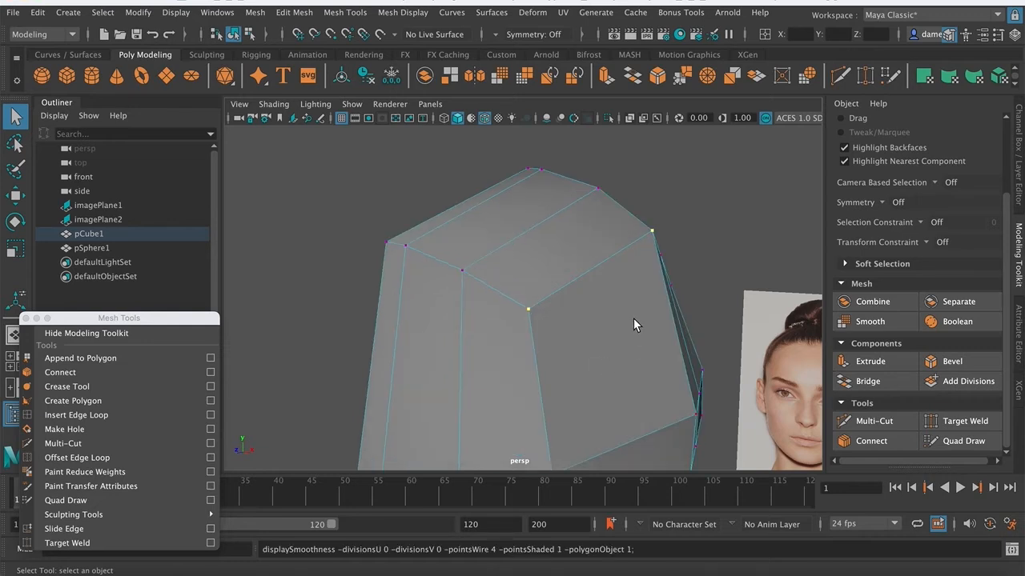
pyautogui.click(654, 235)
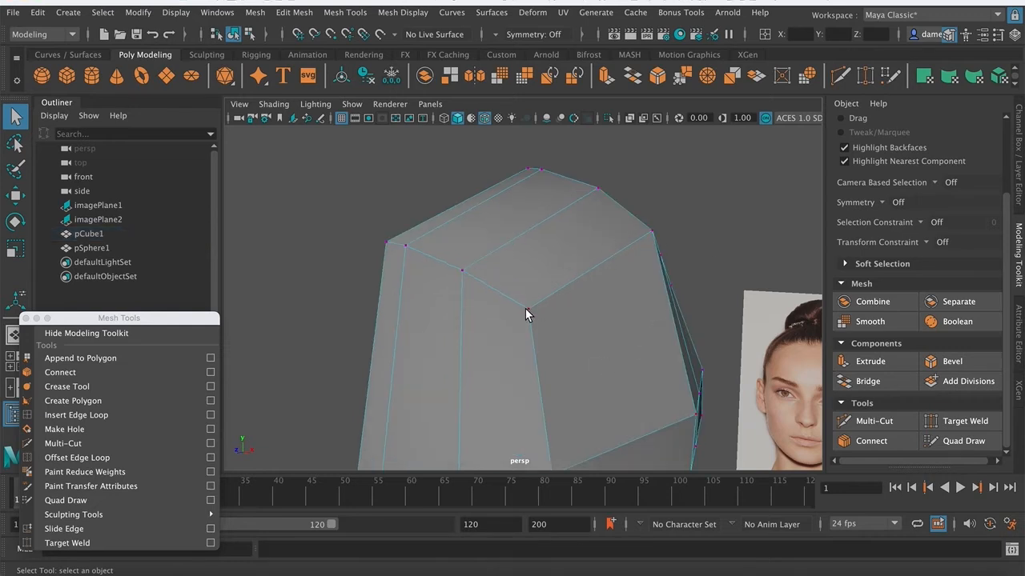
pyautogui.press('3')
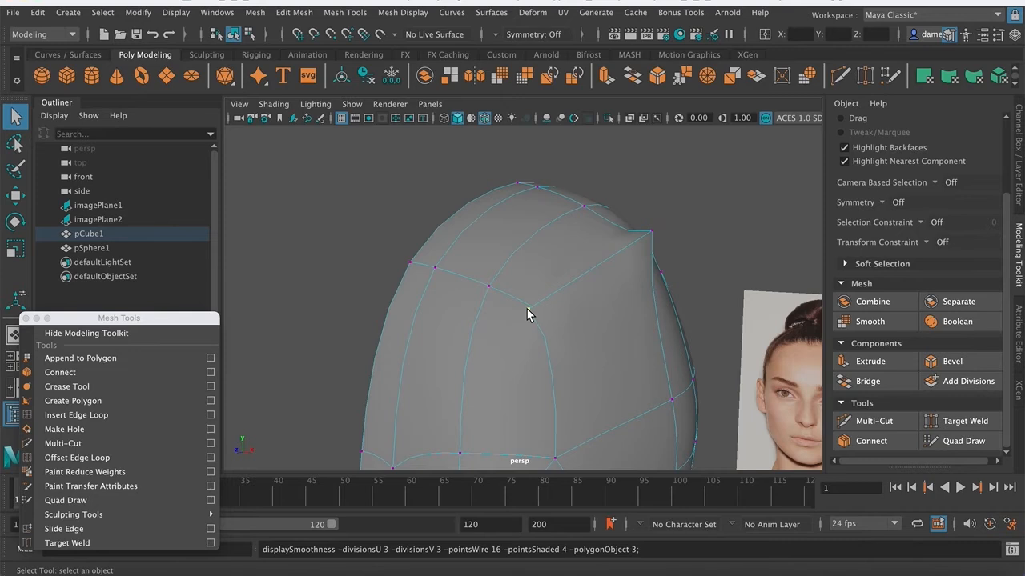
pyautogui.press('1')
# - Move the vertices at both ends of the extruded edge slightly down to expose the overlapping narrow face
pyautogui.click(528, 309)
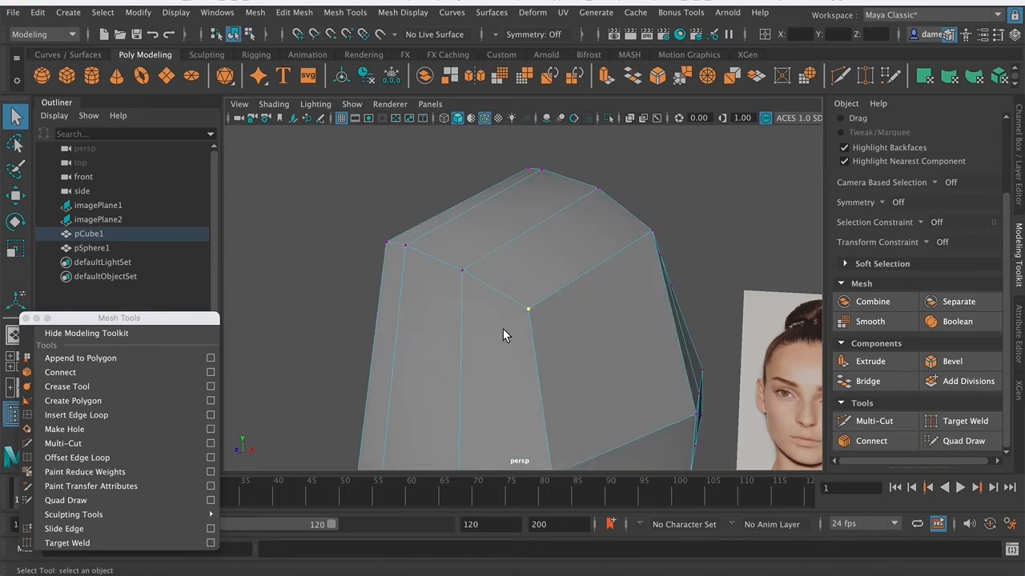
pyautogui.press('w')
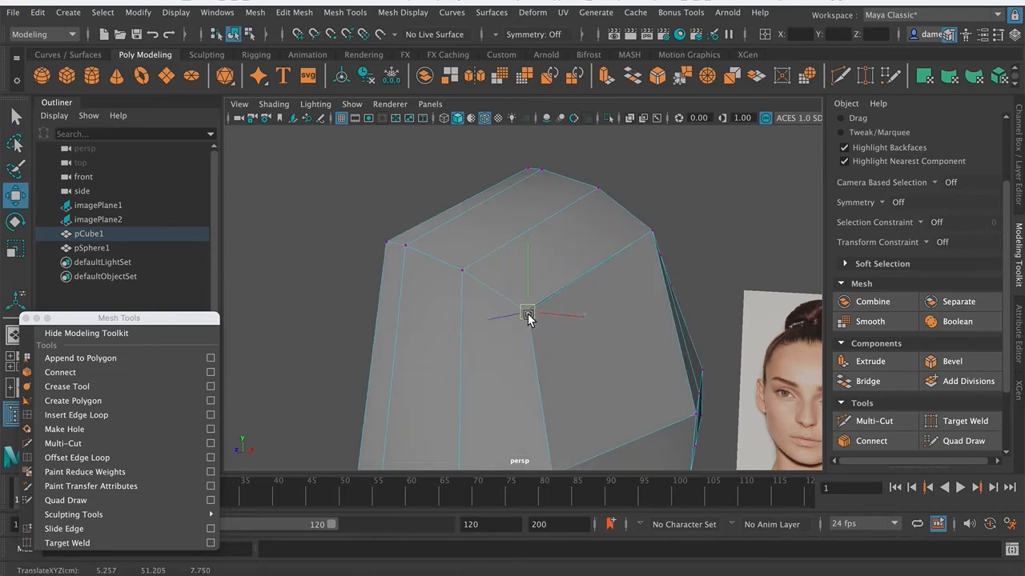
pyautogui.keyDown('alt'); pyautogui.moveTo(705, 320); pyautogui.dragTo(619, 268); pyautogui.keyUp('alt')
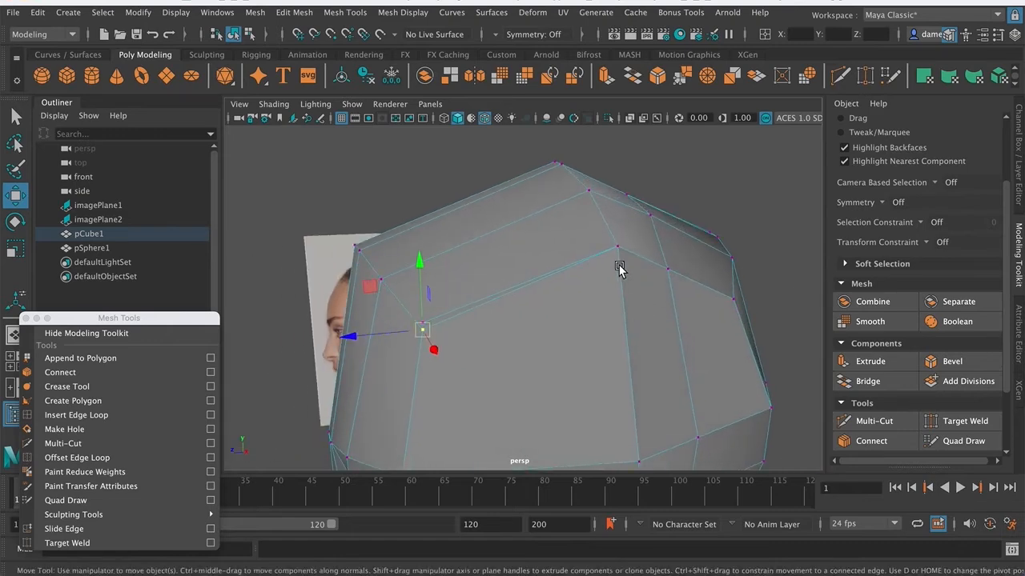
pyautogui.click(617, 246)
pyautogui.moveTo(621, 183); pyautogui.dragTo(621, 189)
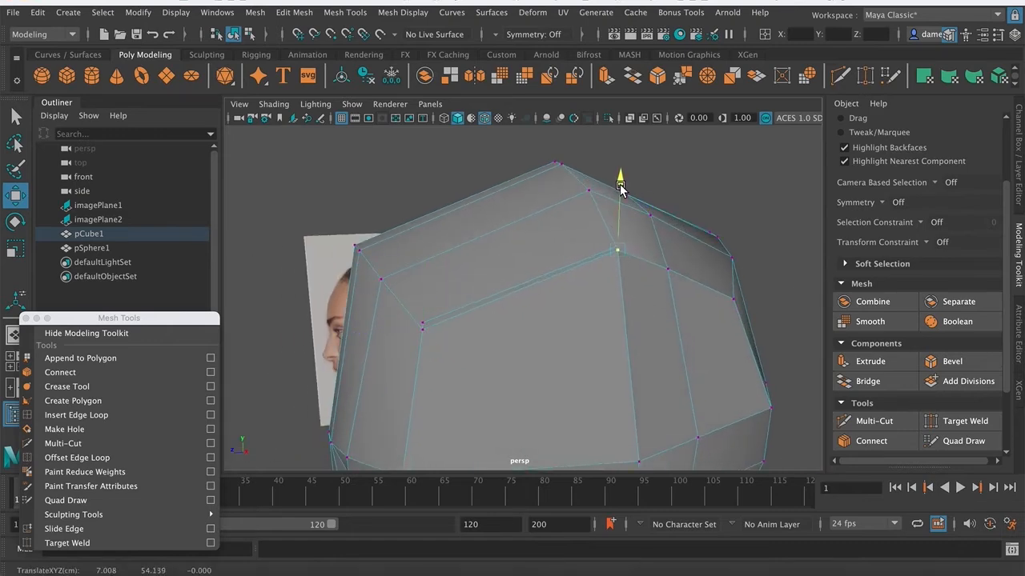
pyautogui.keyDown('alt'); pyautogui.moveTo(579, 256); pyautogui.dragTo(588, 297); pyautogui.keyUp('alt')
pyautogui.keyDown('alt'); pyautogui.moveTo(588, 297); pyautogui.dragTo(637, 329, button='right'); pyautogui.keyUp('alt')
pyautogui.keyDown('alt'); pyautogui.moveTo(637, 328); pyautogui.dragTo(621, 319); pyautogui.keyUp('alt')
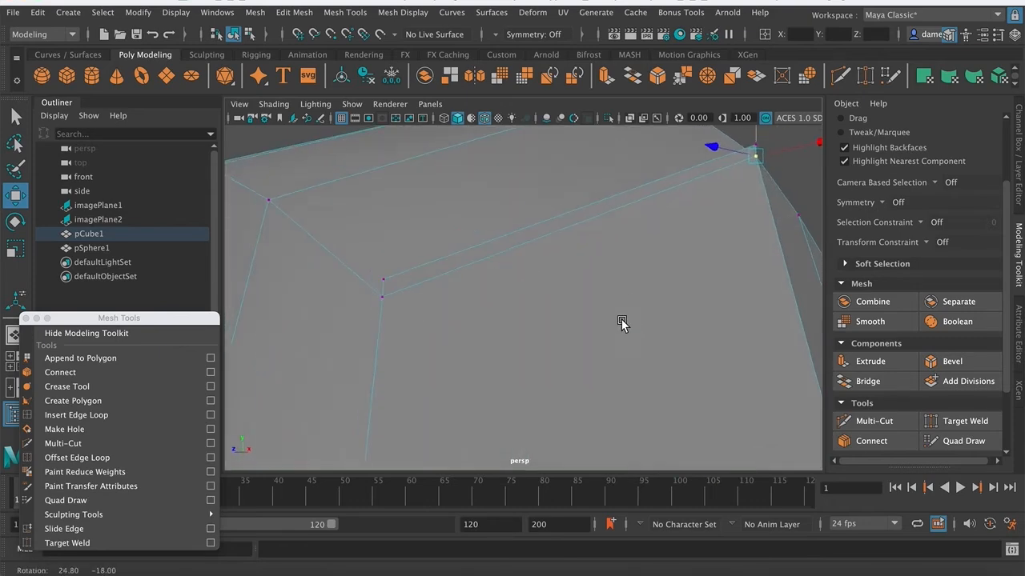
# - Select the free upper edge of the overlapping narrow face and pull it away from the head as a flap
pyautogui.moveTo(383, 264); pyautogui.dragTo(382, 163, button='right')
pyautogui.click(447, 250)
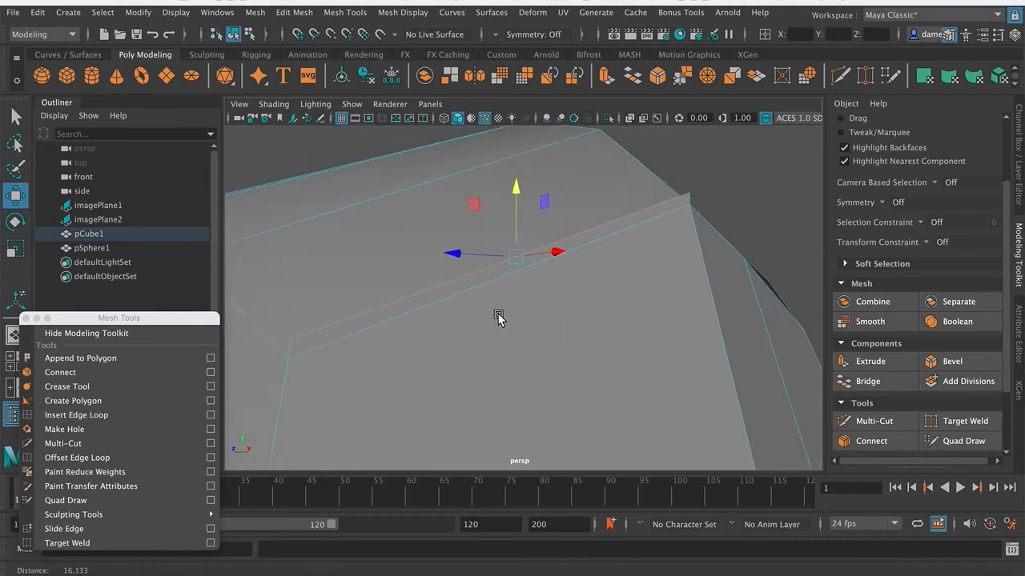
pyautogui.keyDown('alt'); pyautogui.moveTo(532, 313); pyautogui.dragTo(435, 331, button='right'); pyautogui.keyUp('alt')
pyautogui.keyDown('alt'); pyautogui.moveTo(435, 332); pyautogui.dragTo(469, 329); pyautogui.keyUp('alt')
pyautogui.keyDown('alt'); pyautogui.moveTo(469, 329); pyautogui.dragTo(542, 347, button='right'); pyautogui.keyUp('alt')
pyautogui.keyDown('alt'); pyautogui.moveTo(542, 347); pyautogui.dragTo(256, 354); pyautogui.keyUp('alt')
pyautogui.keyDown('alt'); pyautogui.moveTo(506, 385); pyautogui.dragTo(581, 236); pyautogui.keyUp('alt')
pyautogui.press('super+z')
pyautogui.moveTo(526, 289); pyautogui.dragTo(532, 321)
pyautogui.press('q')
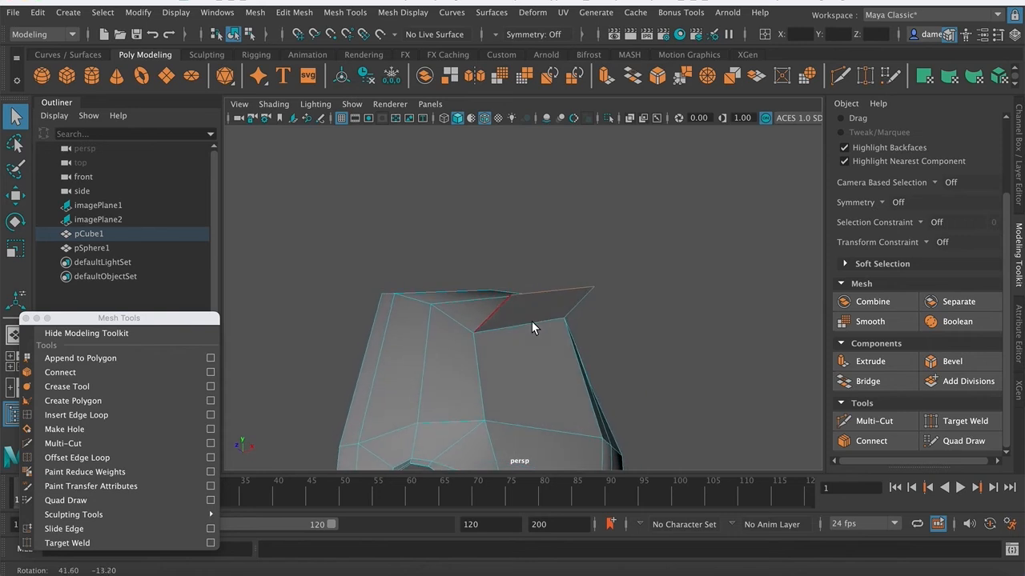
# - Try to remove the flap by deleting the two vertices of its free edge, and undo the last changes
pyautogui.click(532, 309)
pyautogui.click(543, 292)
pyautogui.keyDown('alt'); pyautogui.moveTo(542, 293); pyautogui.dragTo(519, 308); pyautogui.keyUp('alt')
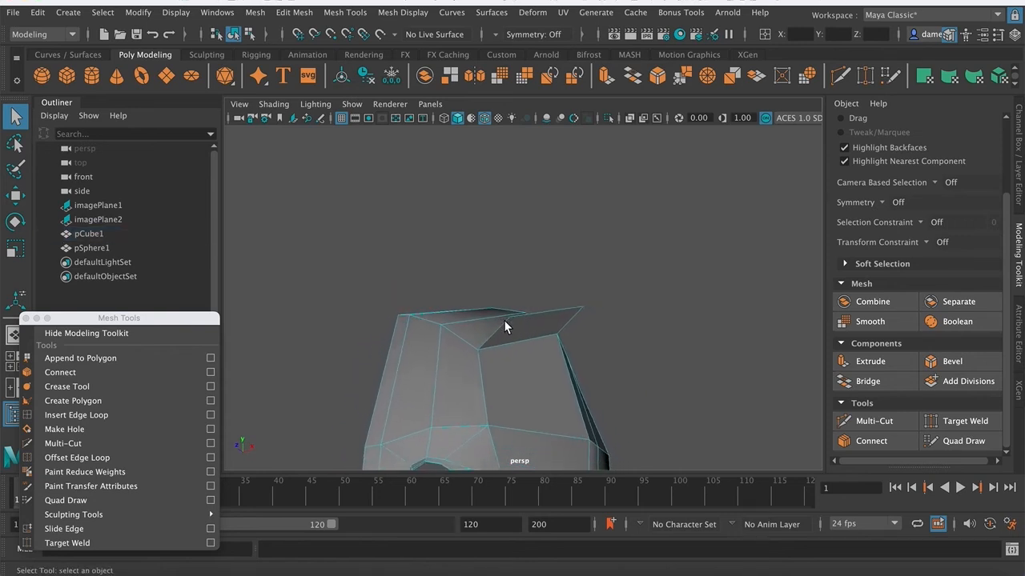
pyautogui.rightClick(519, 308)
pyautogui.click(449, 204)
pyautogui.click(508, 318)
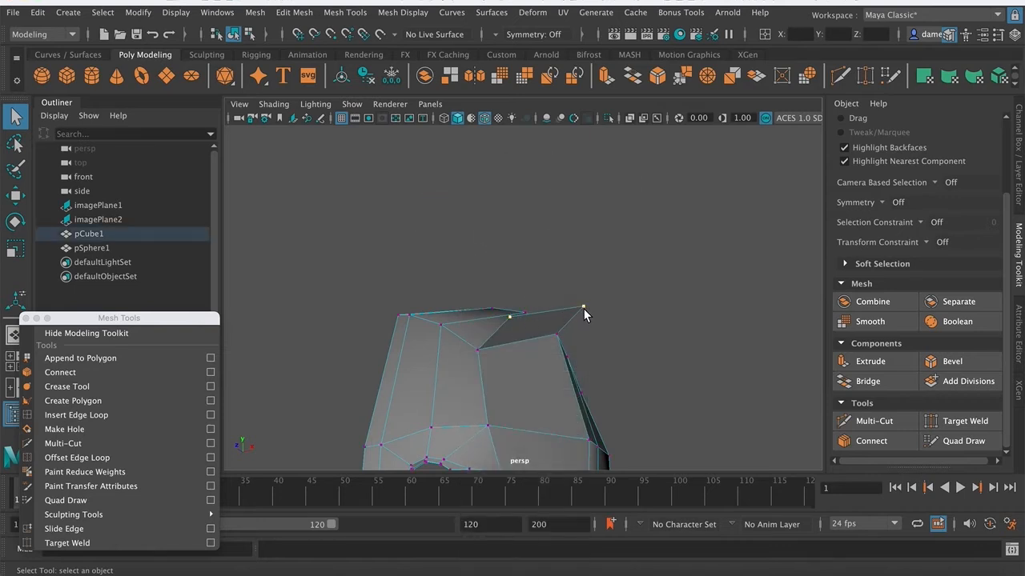
pyautogui.press('Delete')
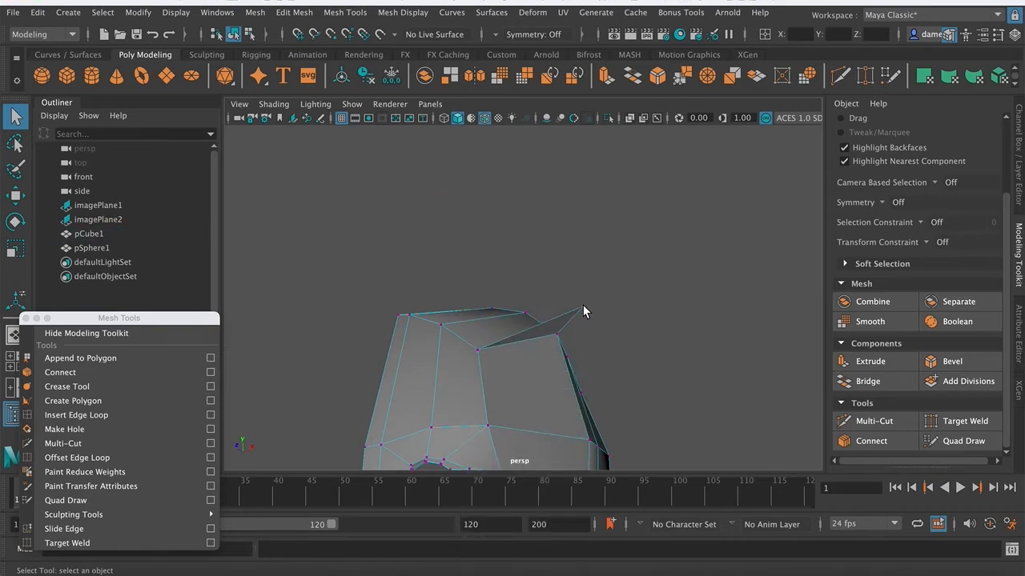
pyautogui.keyDown('alt'); pyautogui.moveTo(562, 336); pyautogui.dragTo(527, 348); pyautogui.keyUp('alt')
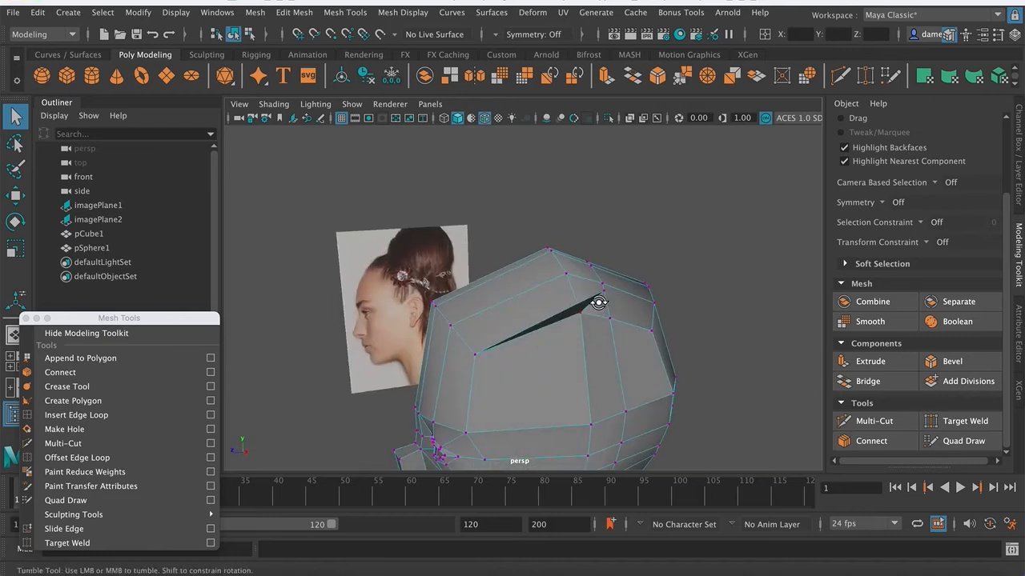
pyautogui.keyDown('alt'); pyautogui.moveTo(600, 300); pyautogui.dragTo(603, 293); pyautogui.keyUp('alt')
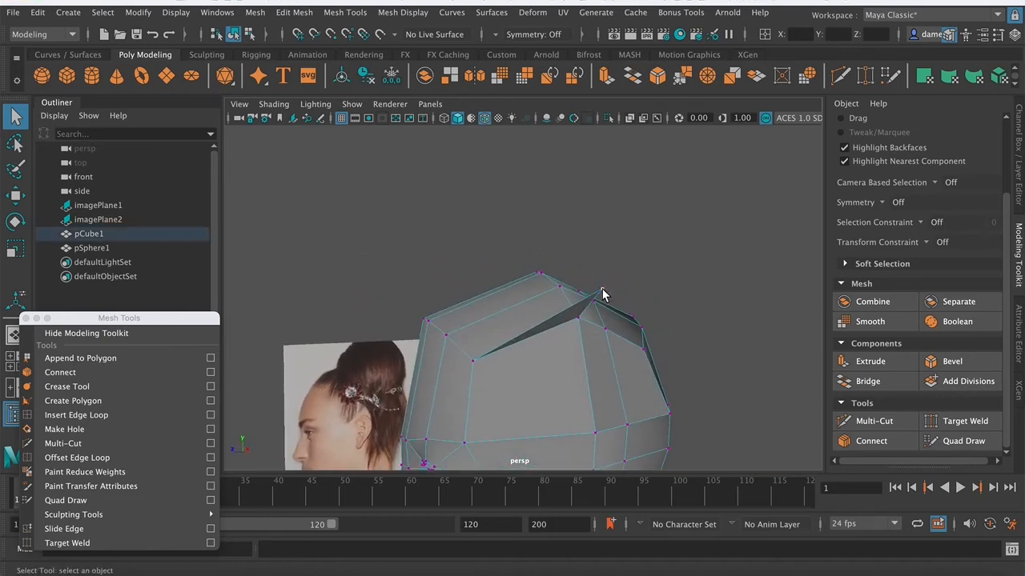
pyautogui.hotkey('ctrl', 'z')
pyautogui.hotkey('ctrl', 'z')
pyautogui.hotkey('ctrl', 'z')
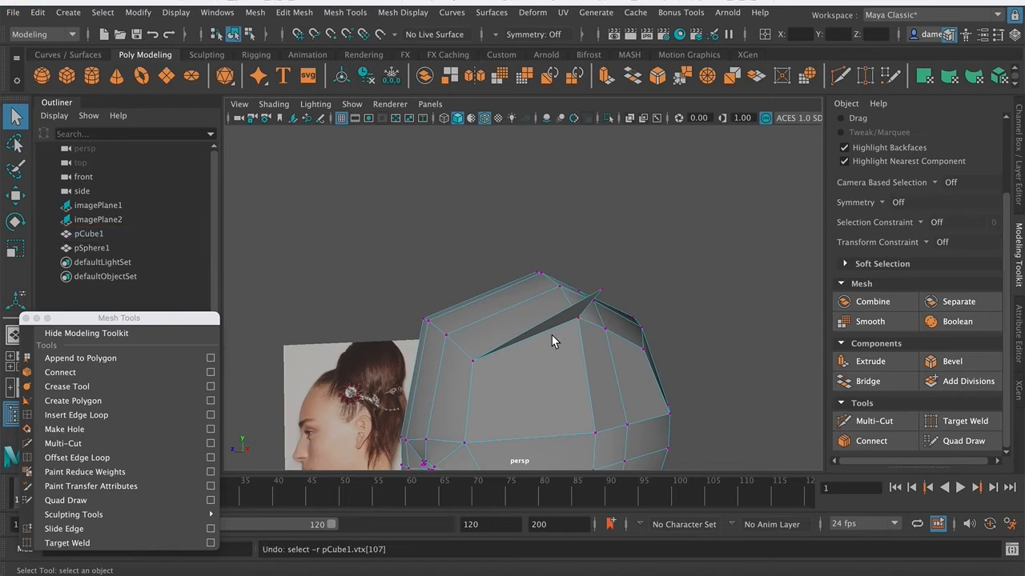
# - Remove the remaining flap face from the upper side of the head
pyautogui.moveTo(552, 341)
pyautogui.keyDown('alt'); pyautogui.mouseDown()
pyautogui.moveTo(469, 338)
pyautogui.moveTo(536, 340)
pyautogui.mouseUp(); pyautogui.keyUp('alt')
pyautogui.moveTo(550, 318); pyautogui.dragTo(549, 238, button='right')
pyautogui.click(553, 316)
pyautogui.press('Delete')
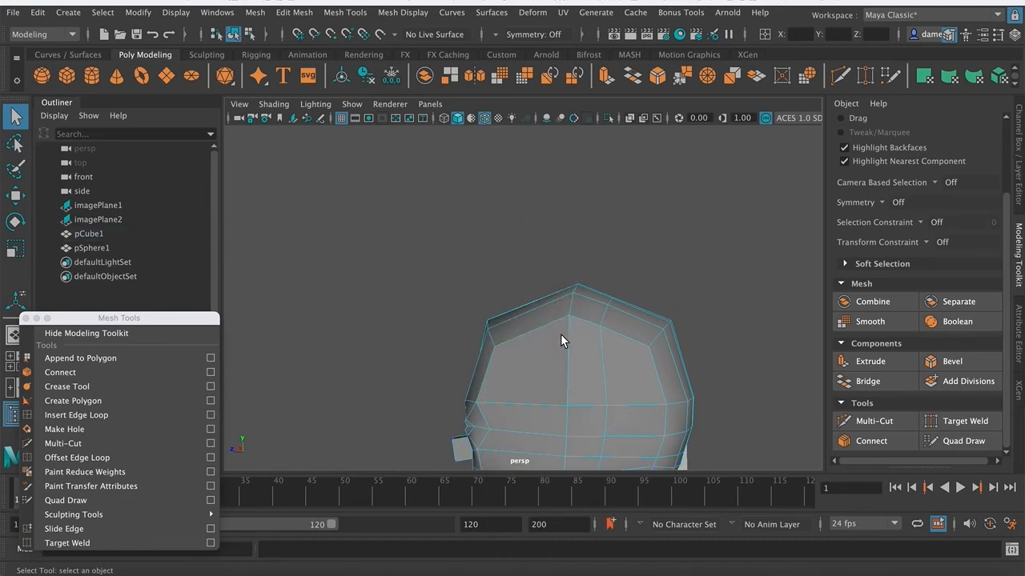
# - Check the large side face and its surroundings where the flap was removed, using vertex selection
pyautogui.keyDown('alt'); pyautogui.moveTo(560, 334); pyautogui.dragTo(599, 340); pyautogui.keyUp('alt')
pyautogui.click(511, 369)
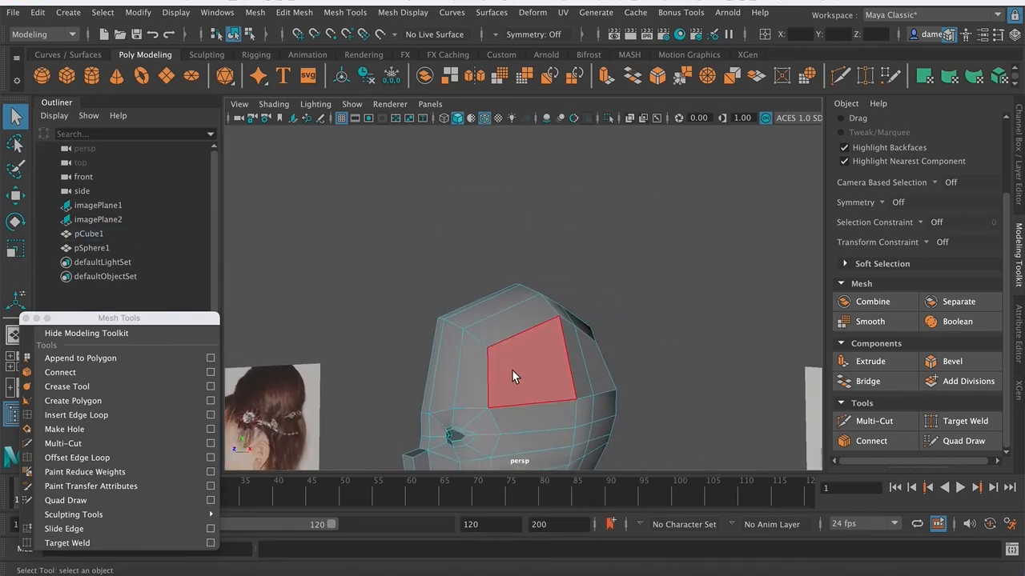
pyautogui.moveTo(538, 320); pyautogui.dragTo(453, 201, button='right')
pyautogui.keyDown('alt'); pyautogui.moveTo(529, 325); pyautogui.dragTo(671, 328); pyautogui.keyUp('alt')
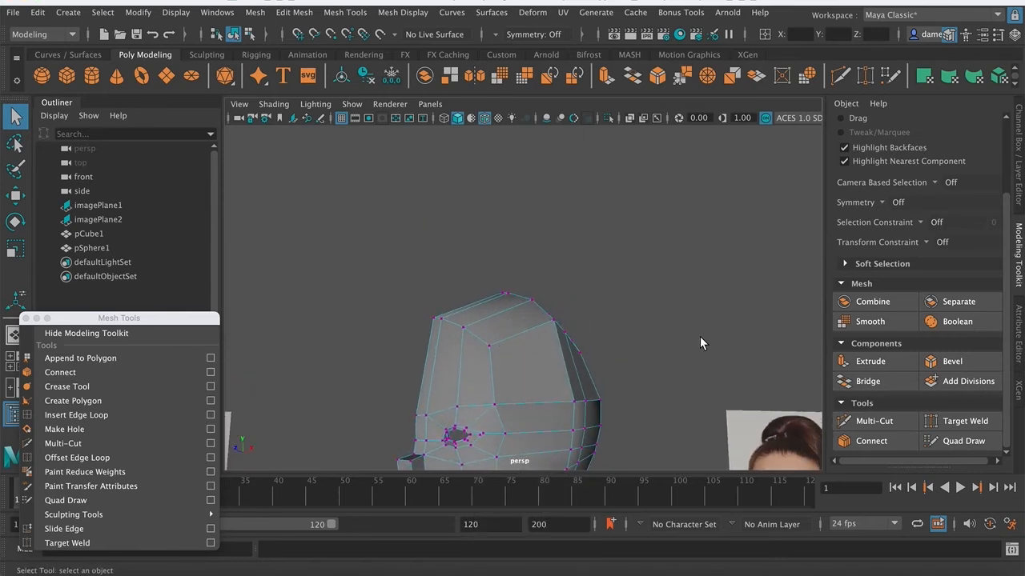
# - Delete the large four-sided face on the upper side of the head, using face selection
pyautogui.keyDown('alt'); pyautogui.moveTo(547, 331); pyautogui.dragTo(531, 347); pyautogui.keyUp('alt')
pyautogui.moveTo(524, 204); pyautogui.dragTo(526, 165, button='right')
pyautogui.keyDown('alt'); pyautogui.moveTo(552, 350); pyautogui.dragTo(406, 279); pyautogui.keyUp('alt')
pyautogui.moveTo(552, 201); pyautogui.dragTo(549, 241, button='right')
pyautogui.click(521, 274)
pyautogui.moveTo(547, 384)
pyautogui.keyDown('alt'); pyautogui.mouseDown()
pyautogui.moveTo(566, 398)
pyautogui.moveTo(535, 389)
pyautogui.moveTo(542, 394)
pyautogui.mouseUp(); pyautogui.keyUp('alt')
pyautogui.keyDown('alt'); pyautogui.moveTo(541, 393); pyautogui.dragTo(549, 322, button='middle'); pyautogui.keyUp('alt')
pyautogui.keyDown('alt'); pyautogui.moveTo(549, 322); pyautogui.dragTo(501, 304, button='right'); pyautogui.keyUp('alt')
pyautogui.keyDown('alt'); pyautogui.moveTo(502, 304); pyautogui.dragTo(480, 304); pyautogui.keyUp('alt')
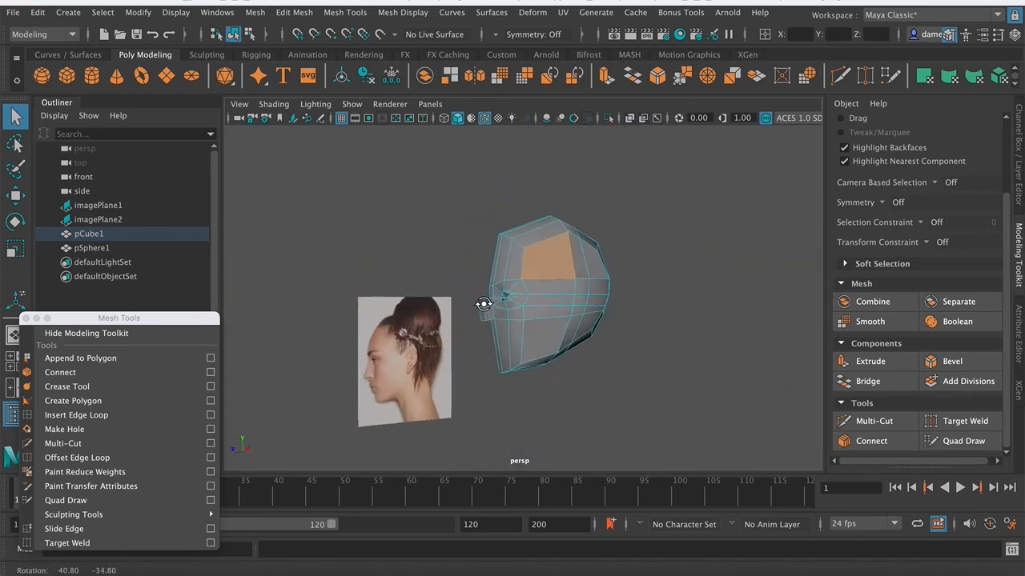
pyautogui.keyDown('alt'); pyautogui.moveTo(480, 304); pyautogui.dragTo(512, 357, button='middle'); pyautogui.keyUp('alt')
pyautogui.keyDown('alt'); pyautogui.moveTo(512, 357); pyautogui.dragTo(664, 359, button='right'); pyautogui.keyUp('alt')
pyautogui.keyDown('alt'); pyautogui.moveTo(577, 365); pyautogui.dragTo(480, 328, button='middle'); pyautogui.keyUp('alt')
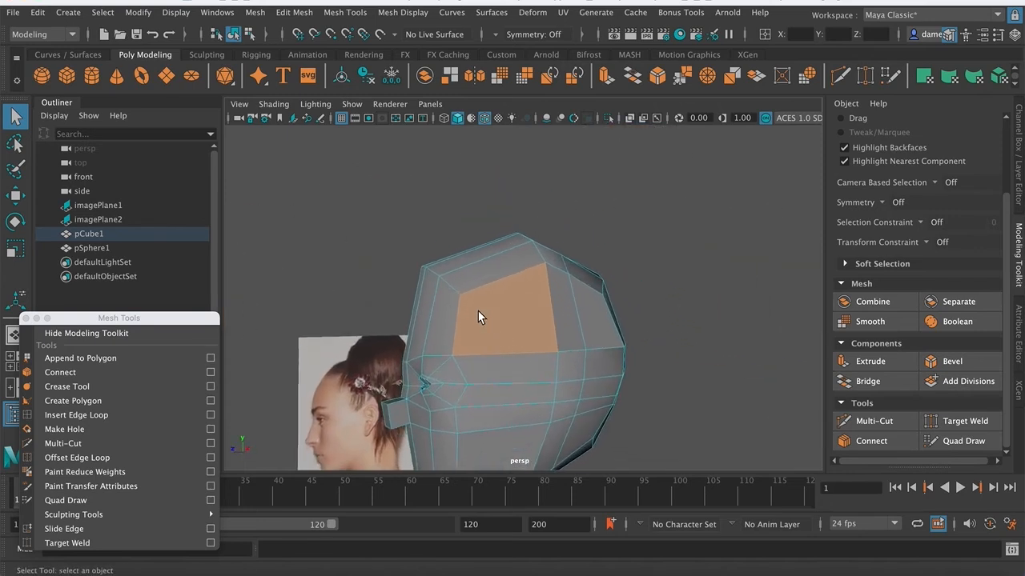
pyautogui.press('Delete')
# - Try to close the side opening by bridging its upper and lower edges, and undo the bridge
pyautogui.keyDown('alt'); pyautogui.moveTo(508, 339); pyautogui.dragTo(459, 275); pyautogui.keyUp('alt')
pyautogui.rightClick(460, 201)
pyautogui.moveTo(466, 191); pyautogui.dragTo(461, 164, button='right')
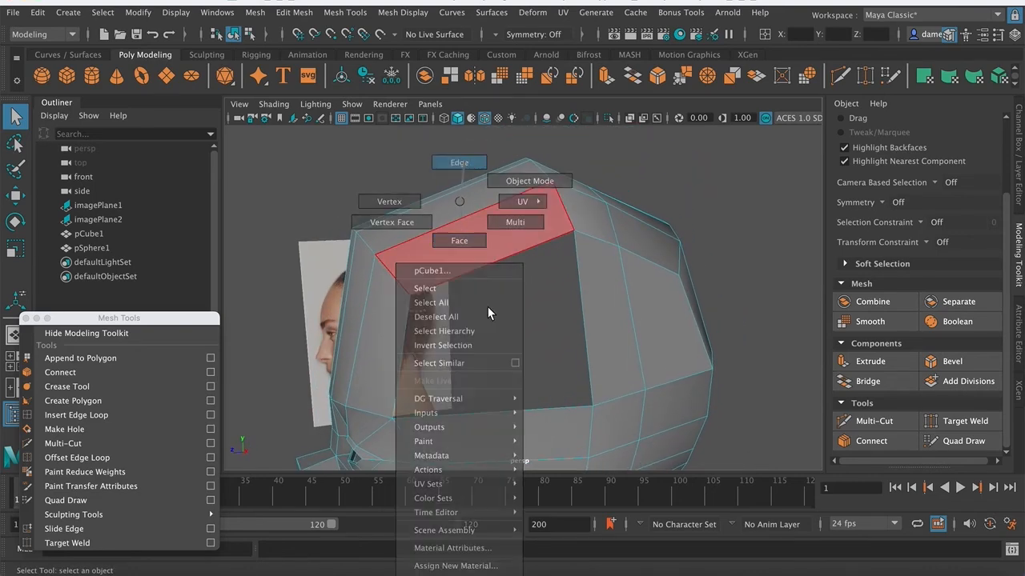
pyautogui.click(489, 413)
pyautogui.keyDown('shift'); pyautogui.click(483, 266); pyautogui.keyUp('shift')
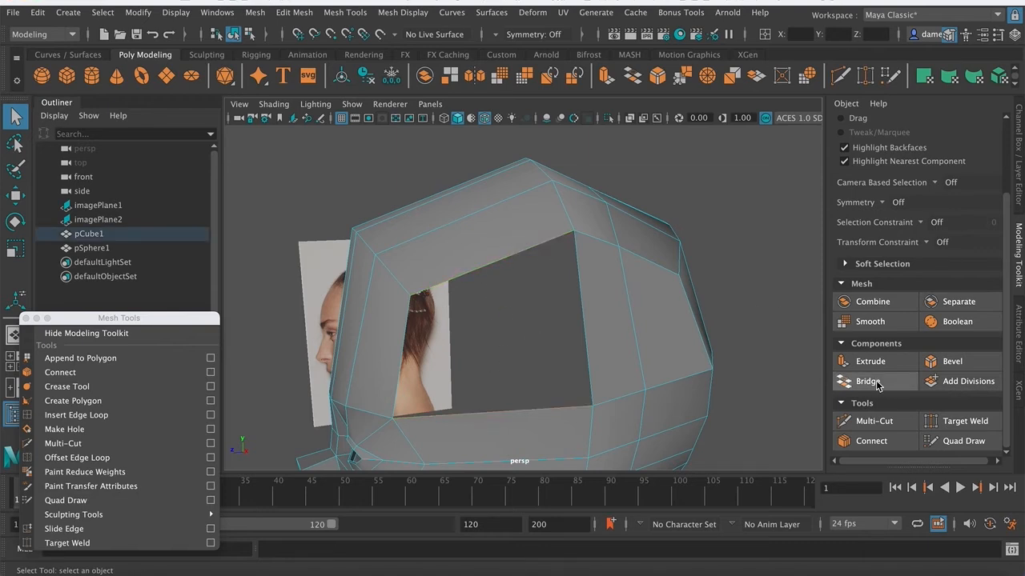
pyautogui.click(863, 381)
pyautogui.keyDown('alt'); pyautogui.moveTo(404, 264); pyautogui.dragTo(519, 340); pyautogui.keyUp('alt')
pyautogui.press('q')
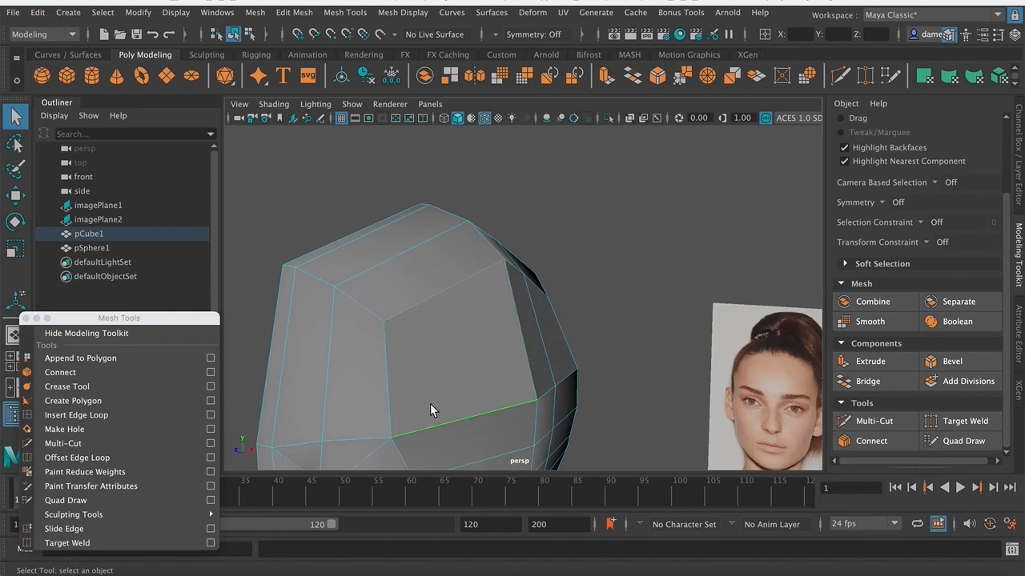
pyautogui.hotkey('ctrl', 'z')
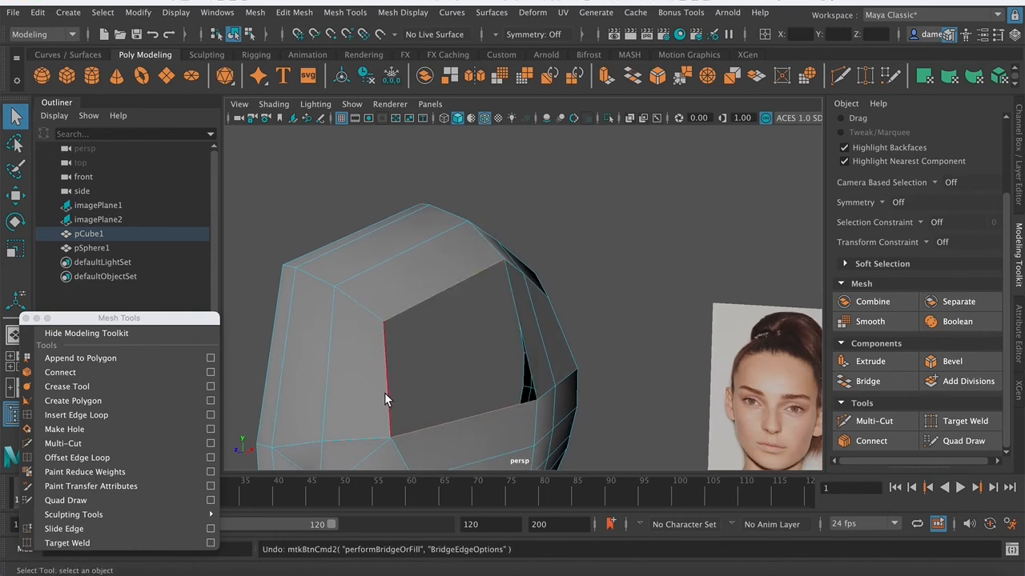
# - Close the side opening with a single face and delete that face
pyautogui.keyDown('alt'); pyautogui.moveTo(386, 392); pyautogui.dragTo(439, 316); pyautogui.keyUp('alt')
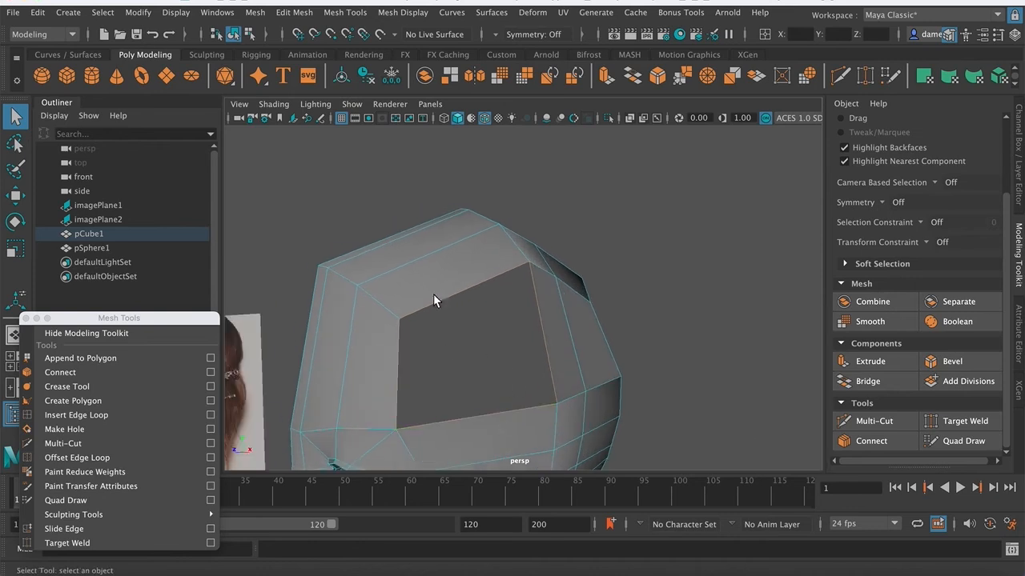
pyautogui.keyDown('alt'); pyautogui.moveTo(672, 342); pyautogui.dragTo(489, 364); pyautogui.keyUp('alt')
pyautogui.keyDown('alt'); pyautogui.moveTo(488, 364); pyautogui.dragTo(475, 341, button='right'); pyautogui.keyUp('alt')
pyautogui.moveTo(482, 204); pyautogui.dragTo(483, 240, button='right')
pyautogui.click(486, 286)
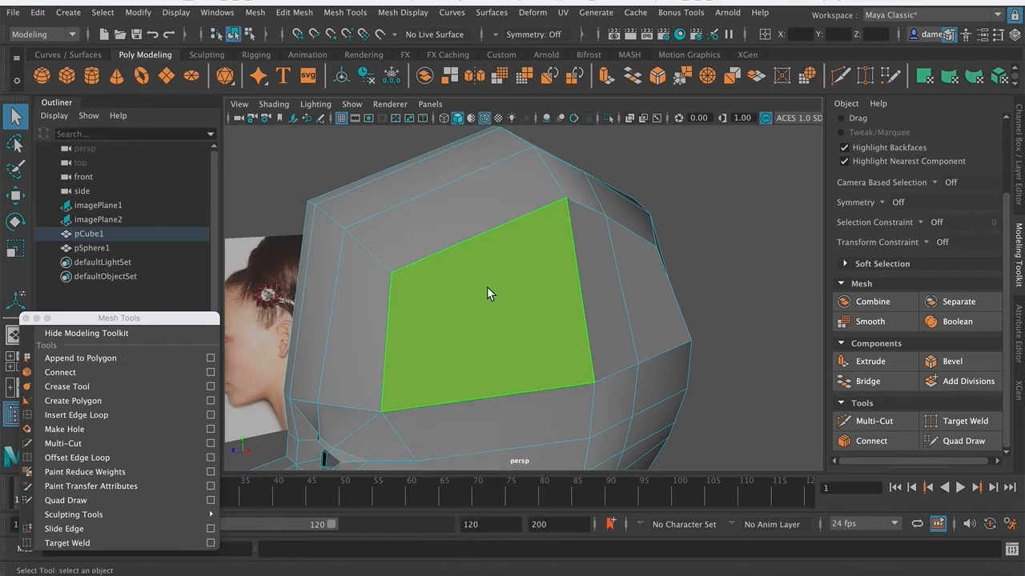
pyautogui.press('Delete')
# - Extrude the lower edge of the side opening upward into a new face that spans the hole
pyautogui.keyDown('alt'); pyautogui.moveTo(467, 394); pyautogui.dragTo(512, 307); pyautogui.keyUp('alt')
pyautogui.moveTo(528, 201); pyautogui.dragTo(528, 164, button='right')
pyautogui.click(517, 303)
pyautogui.moveTo(564, 341)
pyautogui.keyDown('alt'); pyautogui.mouseDown(button='middle')
pyautogui.moveTo(565, 356)
pyautogui.moveTo(559, 350)
pyautogui.mouseUp(button='middle'); pyautogui.keyUp('alt')
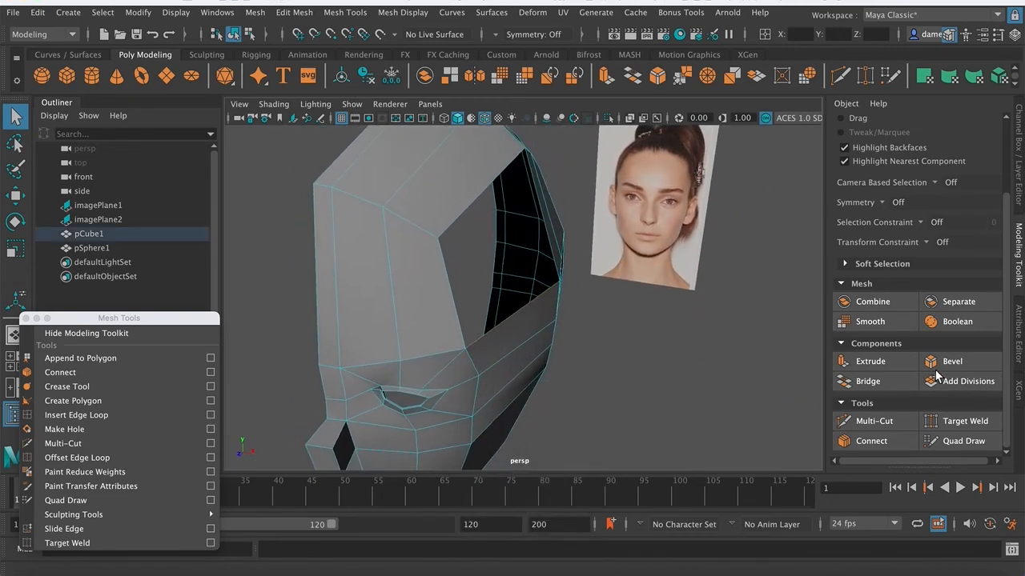
pyautogui.click(870, 361)
pyautogui.moveTo(521, 276); pyautogui.dragTo(524, 164)
pyautogui.keyDown('alt'); pyautogui.moveTo(608, 232); pyautogui.dragTo(448, 280); pyautogui.keyUp('alt')
pyautogui.keyDown('alt'); pyautogui.moveTo(592, 276); pyautogui.dragTo(546, 315); pyautogui.keyUp('alt')
# - Pull the new face's upper front vertex away from the adjacent corner of the opening
pyautogui.press('q')
pyautogui.keyDown('alt'); pyautogui.moveTo(515, 284); pyautogui.dragTo(587, 288); pyautogui.keyUp('alt')
pyautogui.moveTo(556, 201); pyautogui.dragTo(488, 200, button='right')
pyautogui.keyDown('alt'); pyautogui.moveTo(581, 302); pyautogui.dragTo(542, 297); pyautogui.keyUp('alt')
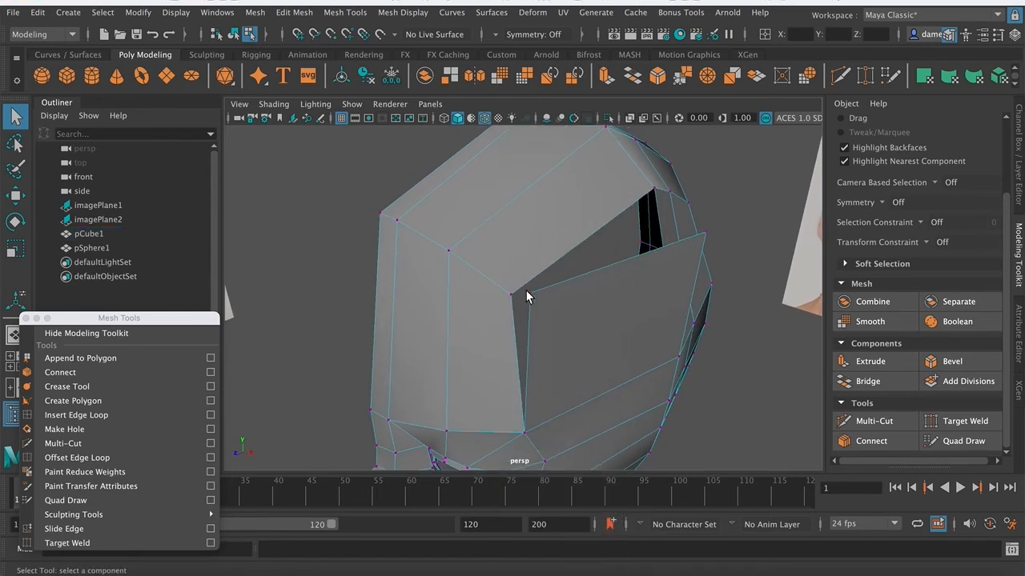
pyautogui.click(529, 293)
pyautogui.press('w')
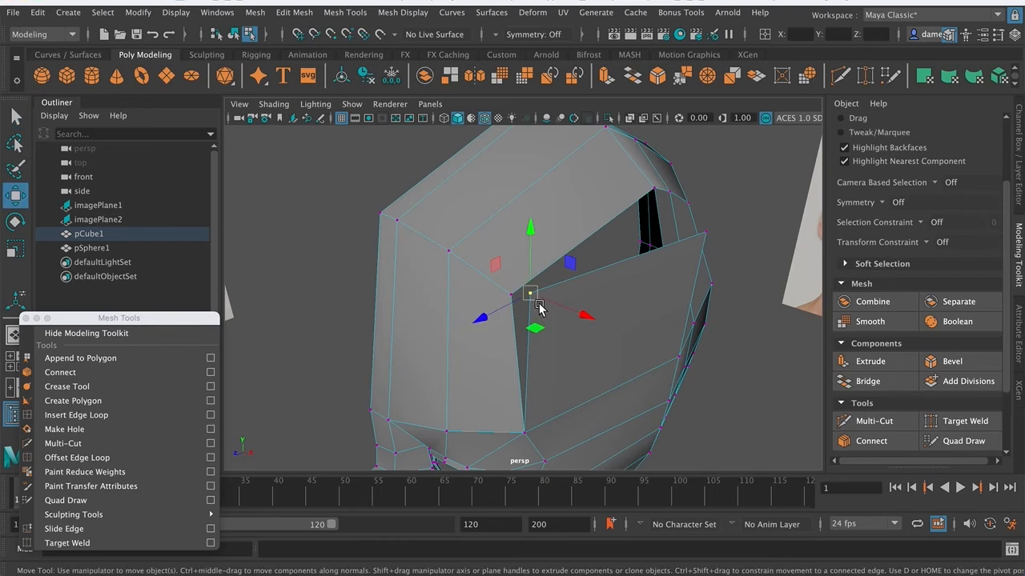
pyautogui.moveTo(538, 300); pyautogui.dragTo(581, 323)
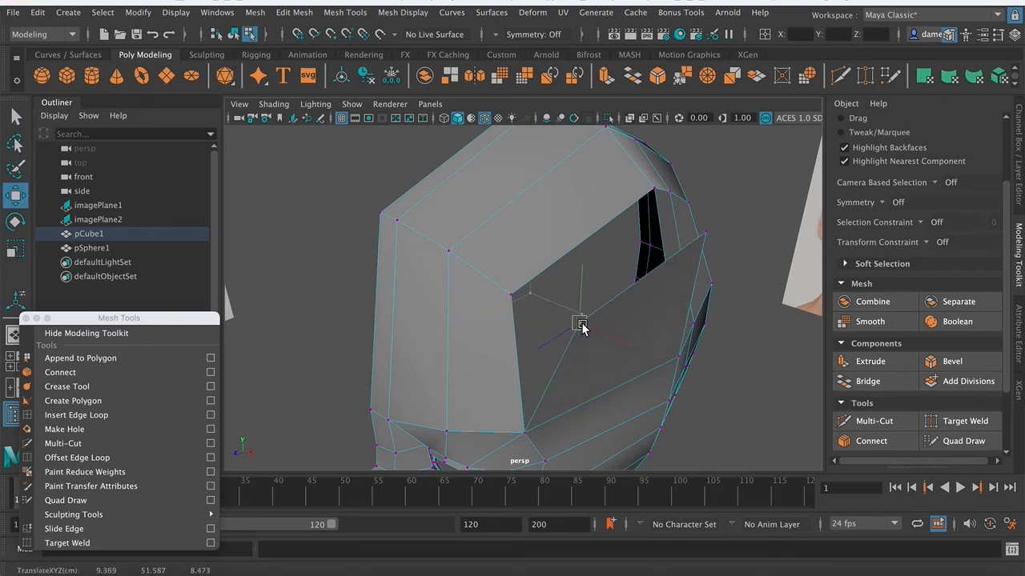
pyautogui.click(511, 297)
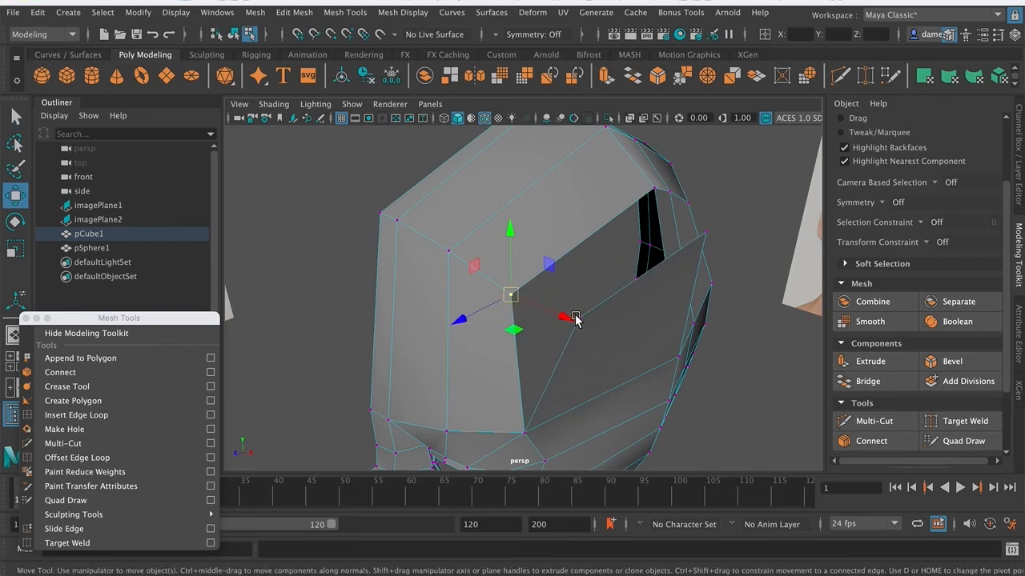
pyautogui.press('q')
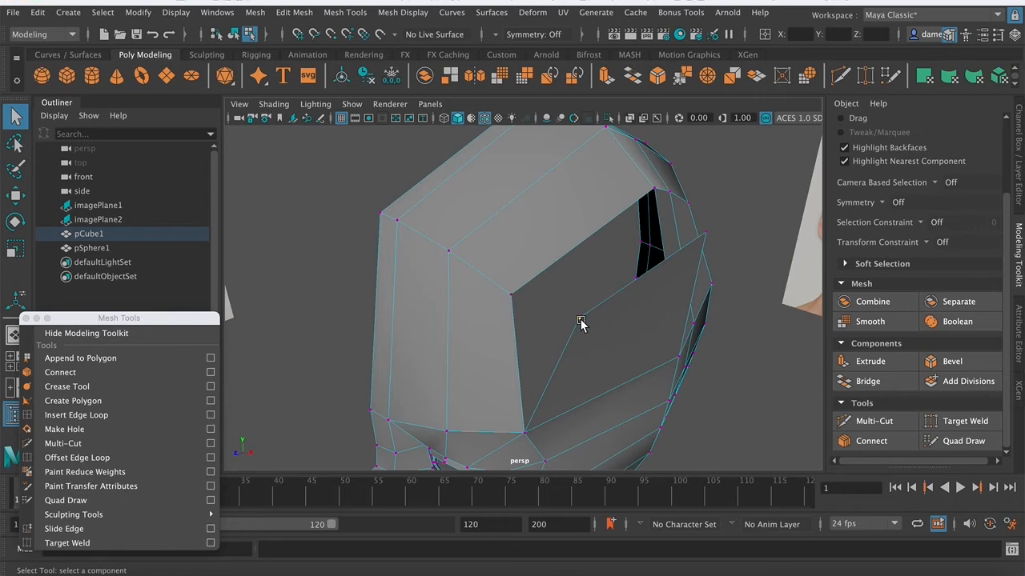
# - Snap the free upper front vertex of the new face onto the opening's adjacent corner vertex
pyautogui.press('w')
pyautogui.click(580, 318)
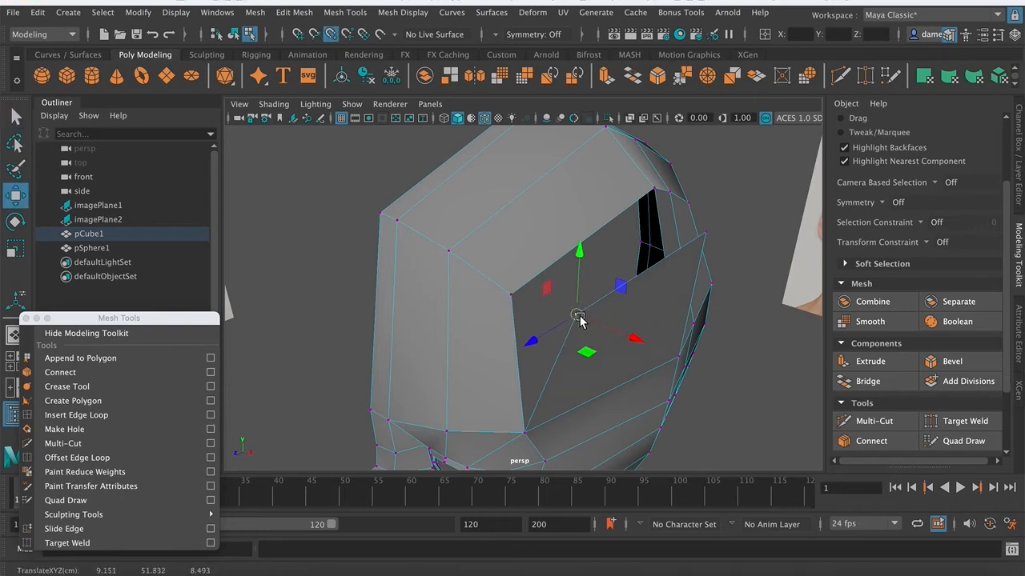
pyautogui.moveTo(578, 317); pyautogui.dragTo(513, 296)
pyautogui.press('q')
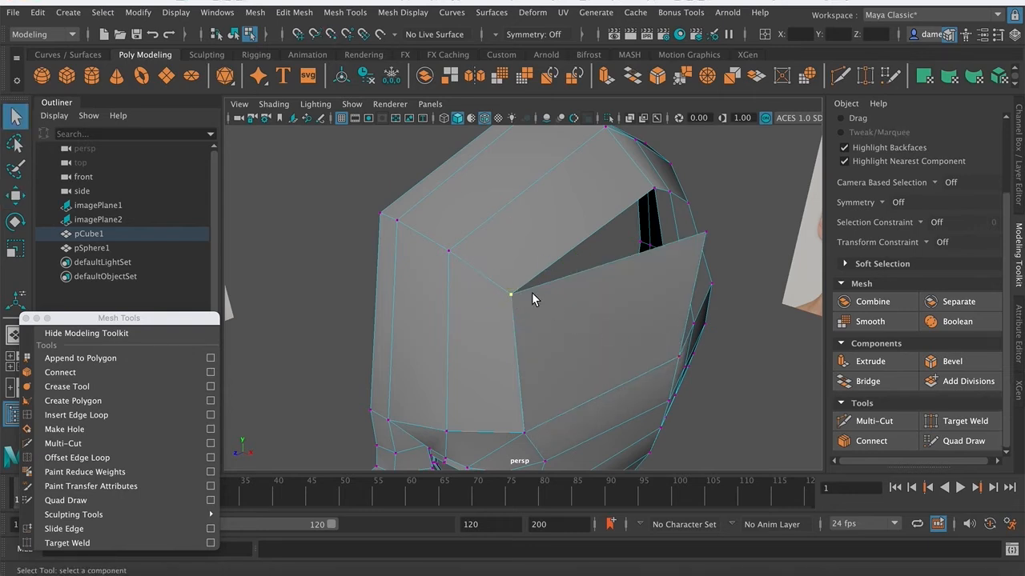
# - Compare the snapped corner in wireframe and shaded display, and merge its coincident vertices
pyautogui.press('4')
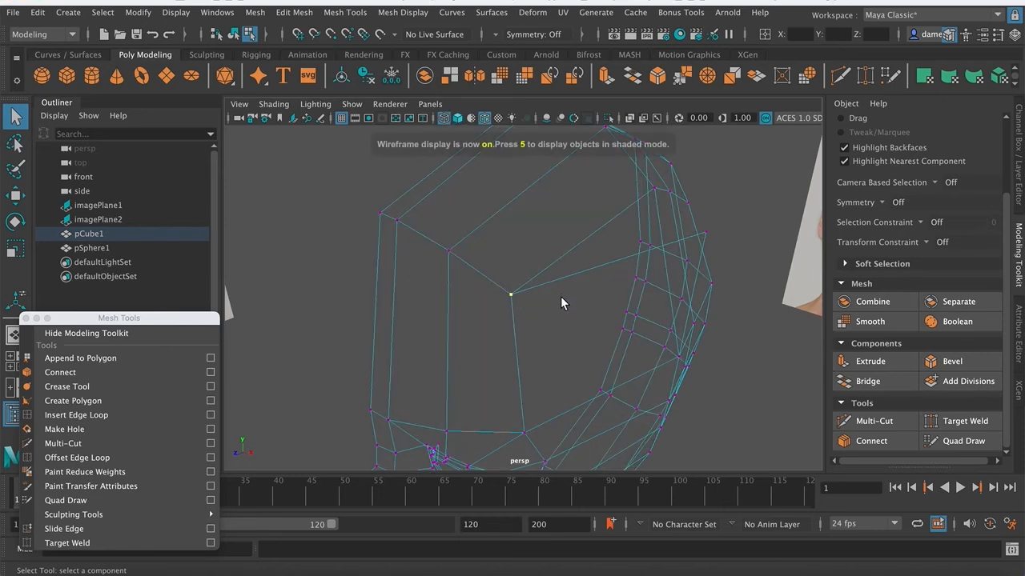
pyautogui.press('5')
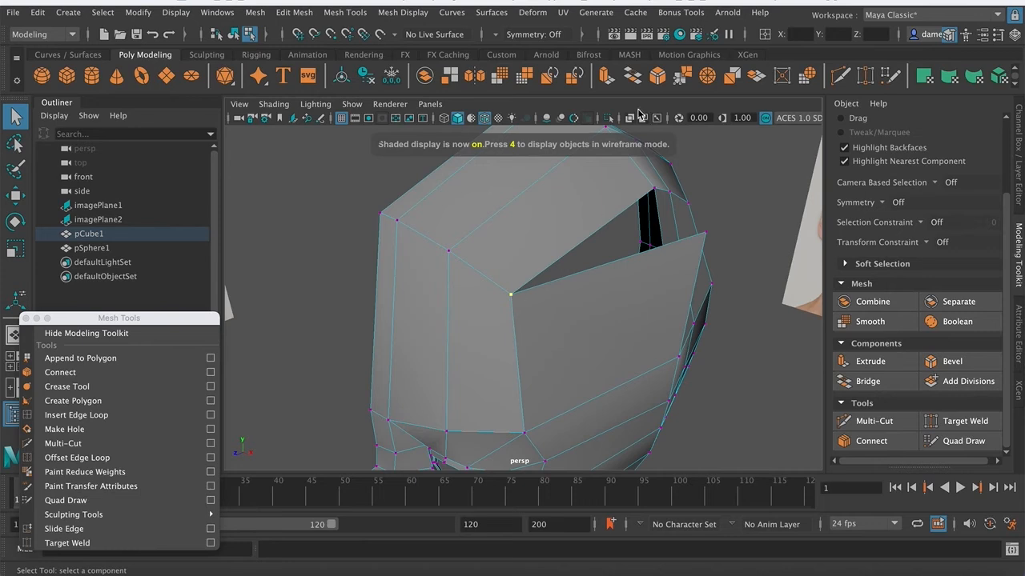
pyautogui.click(686, 76)
# - Snap the new face's remaining free vertex onto the opening's upper rear corner and merge the two vertices
pyautogui.keyDown('alt'); pyautogui.moveTo(681, 312); pyautogui.dragTo(583, 285); pyautogui.keyUp('alt')
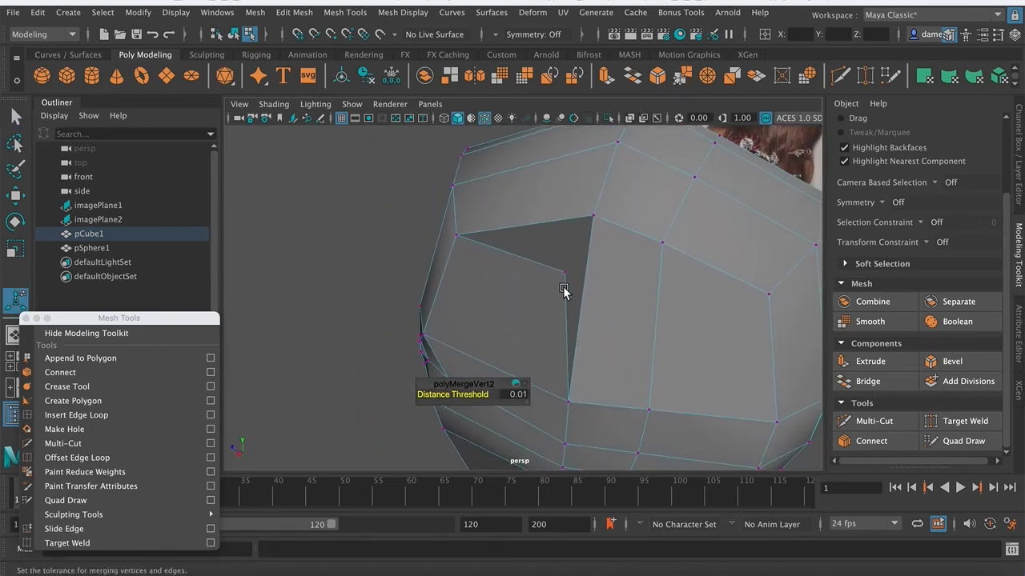
pyautogui.click(566, 272)
pyautogui.scroll(5, 574, 272)
pyautogui.keyDown('alt'); pyautogui.moveTo(574, 272); pyautogui.dragTo(416, 328); pyautogui.keyUp('alt')
pyautogui.press('w')
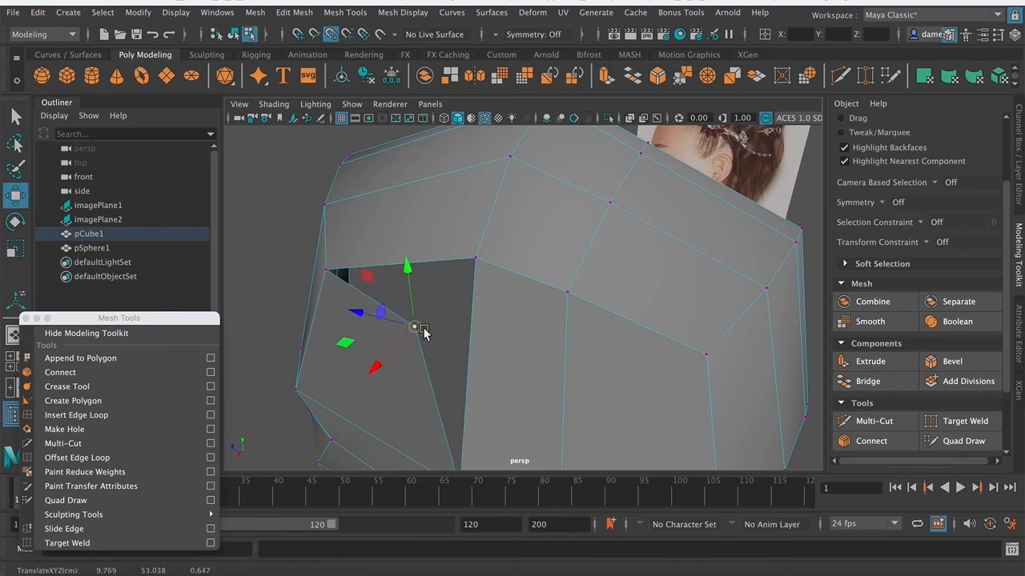
pyautogui.moveTo(416, 329); pyautogui.dragTo(481, 258)
pyautogui.press('q')
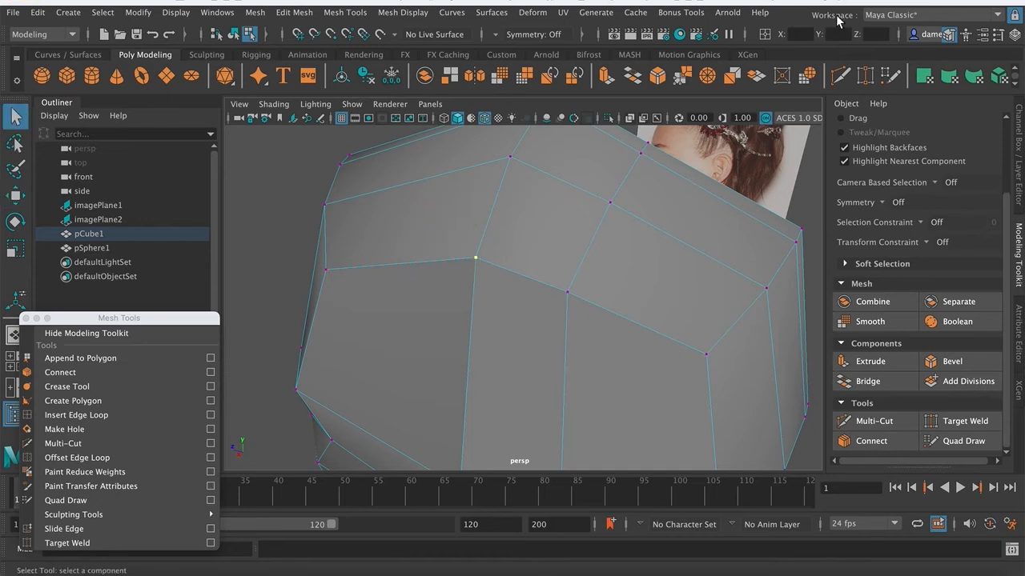
pyautogui.click(682, 77)
# - Check the merged corner vertices of the rebuilt side face with the Move tool
pyautogui.keyDown('alt'); pyautogui.moveTo(632, 336); pyautogui.dragTo(490, 324); pyautogui.keyUp('alt')
pyautogui.click(502, 303)
pyautogui.press('w')
pyautogui.hotkey('ctrl', 'z')
pyautogui.keyDown('alt'); pyautogui.moveTo(458, 392); pyautogui.dragTo(493, 287, button='middle'); pyautogui.keyUp('alt')
pyautogui.moveTo(425, 289); pyautogui.dragTo(417, 290)
pyautogui.click(424, 289)
pyautogui.keyDown('alt'); pyautogui.moveTo(423, 289); pyautogui.dragTo(499, 304); pyautogui.keyUp('alt')
pyautogui.keyDown('alt'); pyautogui.moveTo(498, 304); pyautogui.dragTo(553, 304, button='right'); pyautogui.keyUp('alt')
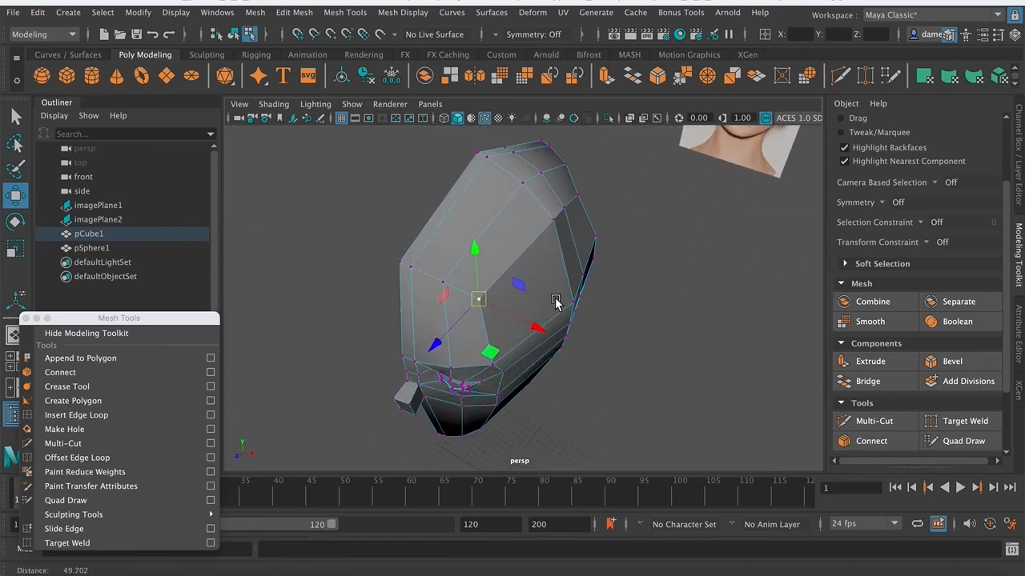
# - Delete the rebuilt face so the side of the head is open
pyautogui.press('q')
pyautogui.moveTo(531, 276)
pyautogui.keyDown('alt'); pyautogui.mouseDown()
pyautogui.moveTo(531, 290)
pyautogui.moveTo(525, 280)
pyautogui.mouseUp(); pyautogui.keyUp('alt')
pyautogui.scroll(5, 532, 278)
pyautogui.keyDown('alt'); pyautogui.moveTo(540, 275); pyautogui.dragTo(505, 244, button='right'); pyautogui.keyUp('alt')
pyautogui.click(529, 285)
pyautogui.keyDown('alt'); pyautogui.moveTo(541, 303); pyautogui.dragTo(506, 330, button='middle'); pyautogui.keyUp('alt')
pyautogui.keyDown('alt'); pyautogui.moveTo(505, 330); pyautogui.dragTo(426, 316); pyautogui.keyUp('alt')
pyautogui.press('Delete')
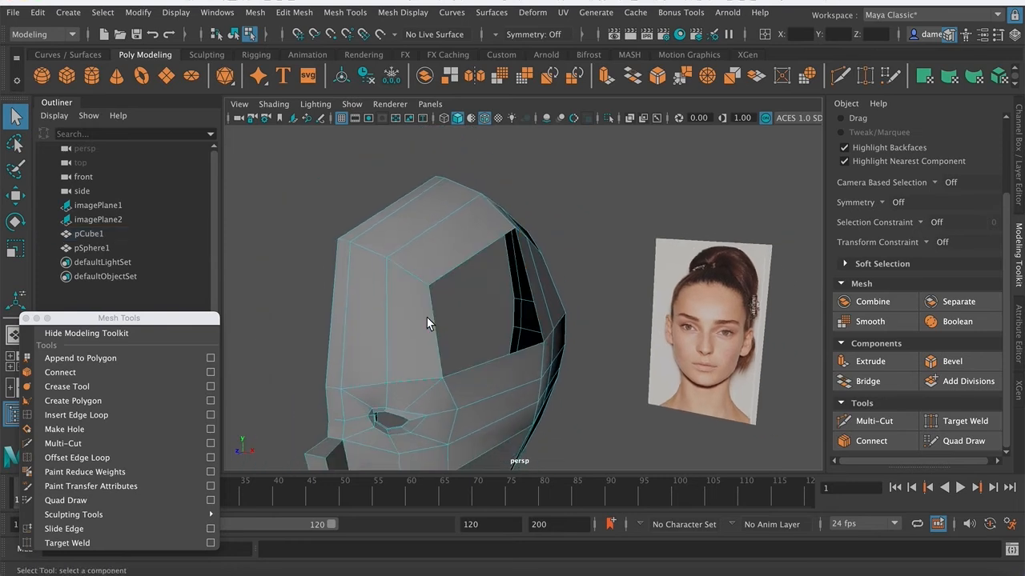
pyautogui.hotkey('ctrl', 'z')
pyautogui.keyDown('alt'); pyautogui.moveTo(538, 318); pyautogui.dragTo(552, 221, button='middle'); pyautogui.keyUp('alt')
pyautogui.keyDown('alt'); pyautogui.moveTo(552, 220); pyautogui.dragTo(389, 224, button='right'); pyautogui.keyUp('alt')
pyautogui.hotkey('ctrl', 'z')
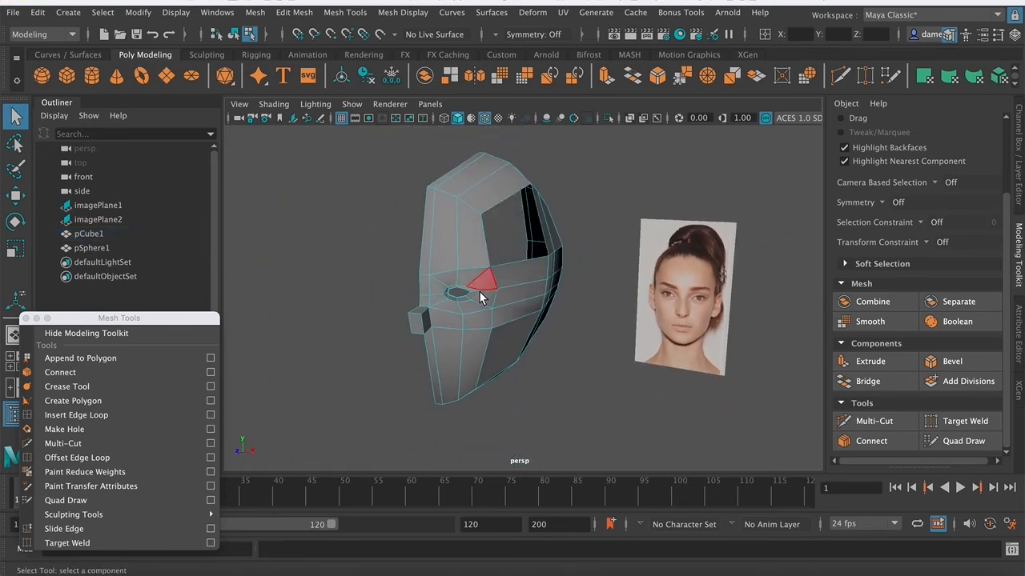
# - Create a polygon plane below the head
pyautogui.scroll(-8, 472, 296)
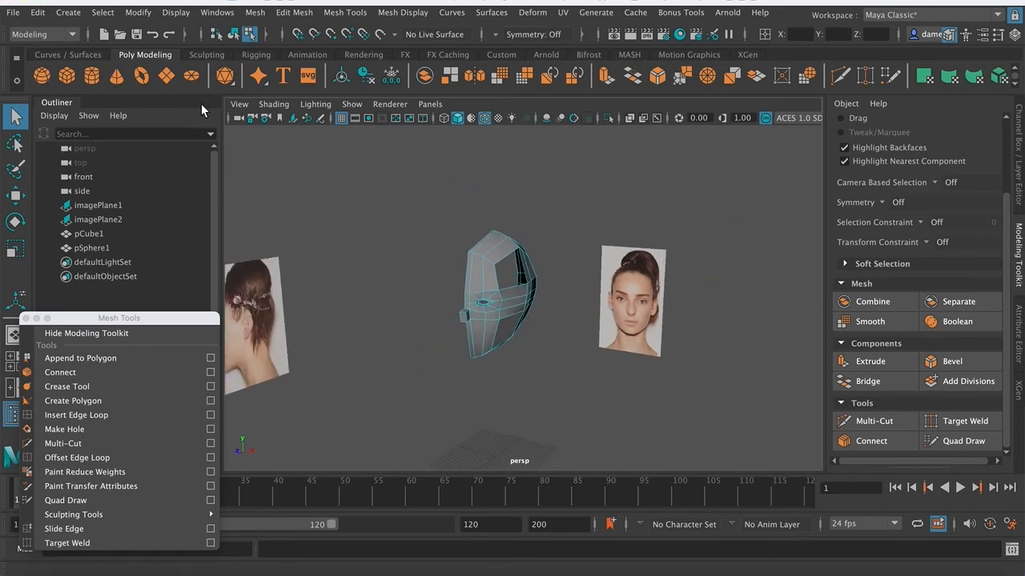
pyautogui.hotkey('ctrl', 'z')
pyautogui.hotkey('ctrl', 'z')
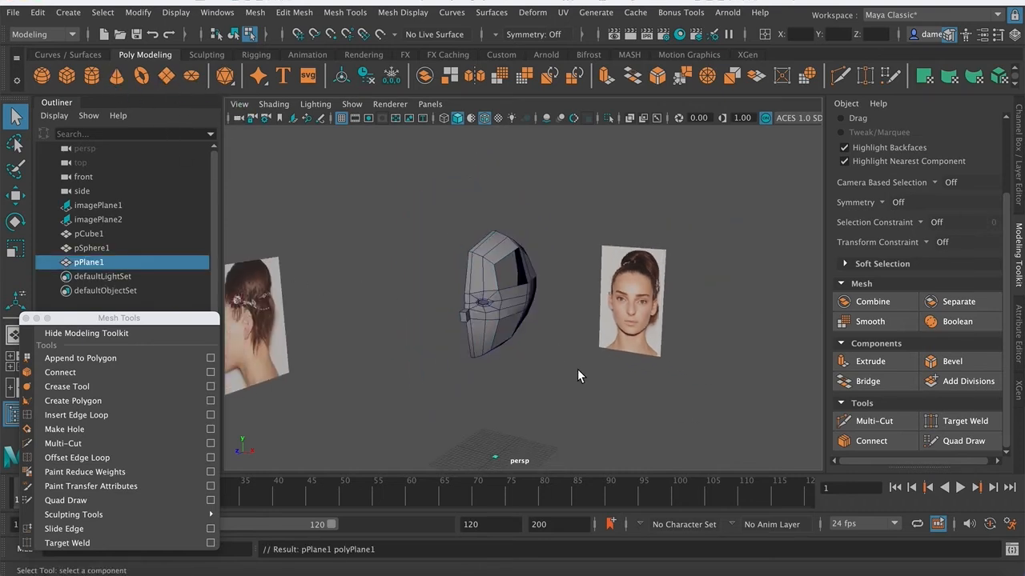
pyautogui.keyDown('alt'); pyautogui.moveTo(596, 349); pyautogui.dragTo(578, 284, button='middle'); pyautogui.keyUp('alt')
pyautogui.scroll(-1, 560, 298)
# - Create a polygon cube instead of the plane and raise it from the grid to the head
pyautogui.press('w')
pyautogui.moveTo(478, 316); pyautogui.dragTo(558, 293)
pyautogui.keyDown('alt'); pyautogui.moveTo(558, 293); pyautogui.dragTo(622, 261, button='right'); pyautogui.keyUp('alt')
pyautogui.keyDown('alt'); pyautogui.moveTo(622, 261); pyautogui.dragTo(579, 355, button='middle'); pyautogui.keyUp('alt')
pyautogui.keyDown('alt'); pyautogui.moveTo(579, 355); pyautogui.dragTo(505, 315, button='right'); pyautogui.keyUp('alt')
pyautogui.keyDown('alt'); pyautogui.moveTo(505, 314); pyautogui.dragTo(443, 350); pyautogui.keyUp('alt')
pyautogui.press('e')
pyautogui.press('r')
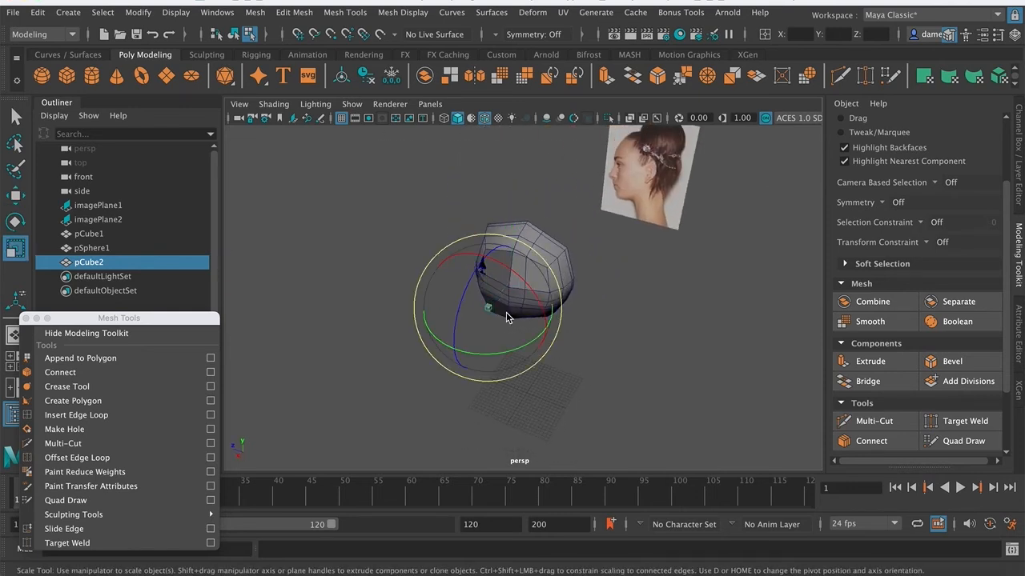
# - Scale the cube up and move it beside the upper part of the head, clear of the side opening
pyautogui.press('4')
pyautogui.press('5')
pyautogui.moveTo(487, 308)
pyautogui.mouseDown()
pyautogui.moveTo(555, 297)
pyautogui.moveTo(521, 310)
pyautogui.moveTo(599, 286)
pyautogui.moveTo(588, 298)
pyautogui.moveTo(595, 283)
pyautogui.moveTo(613, 281)
pyautogui.mouseUp()
pyautogui.press('w')
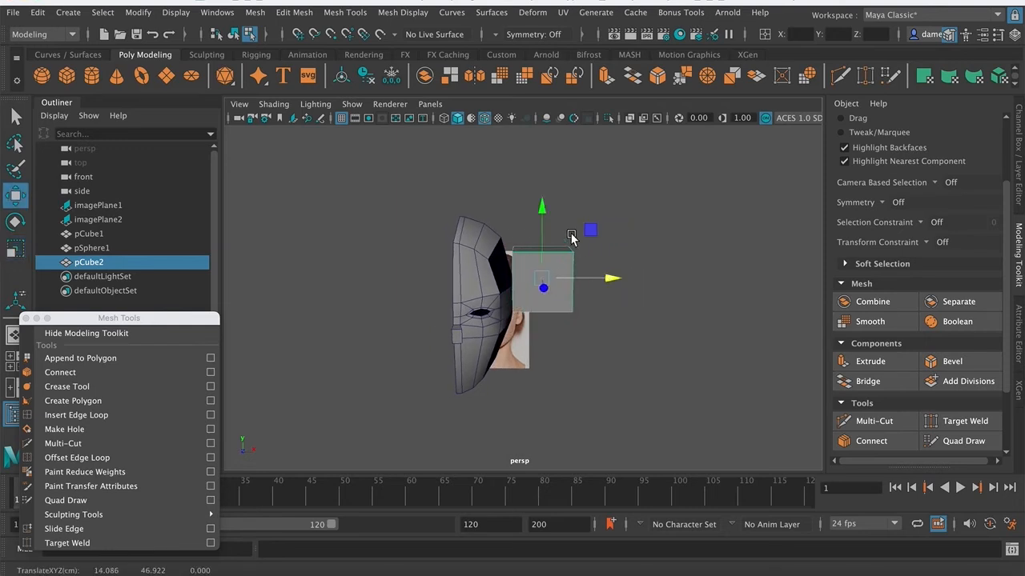
pyautogui.moveTo(542, 212); pyautogui.dragTo(546, 194)
pyautogui.keyDown('alt'); pyautogui.moveTo(533, 254); pyautogui.dragTo(552, 264); pyautogui.keyUp('alt')
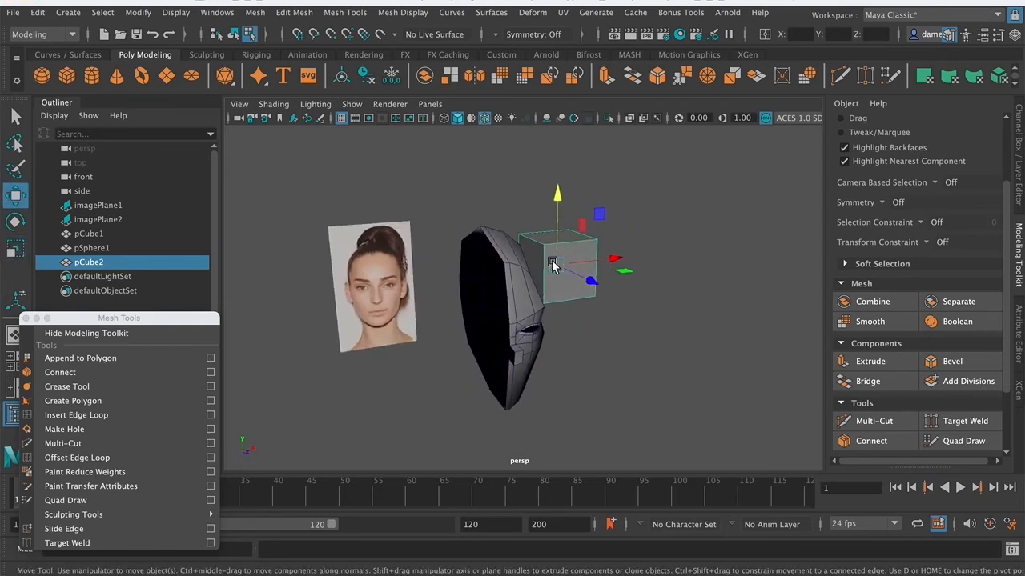
pyautogui.keyDown('alt'); pyautogui.moveTo(552, 264); pyautogui.dragTo(525, 301, button='middle'); pyautogui.keyUp('alt')
pyautogui.keyDown('alt'); pyautogui.moveTo(525, 300); pyautogui.dragTo(585, 322, button='right'); pyautogui.keyUp('alt')
pyautogui.keyDown('alt'); pyautogui.moveTo(585, 321); pyautogui.dragTo(595, 276); pyautogui.keyUp('alt')
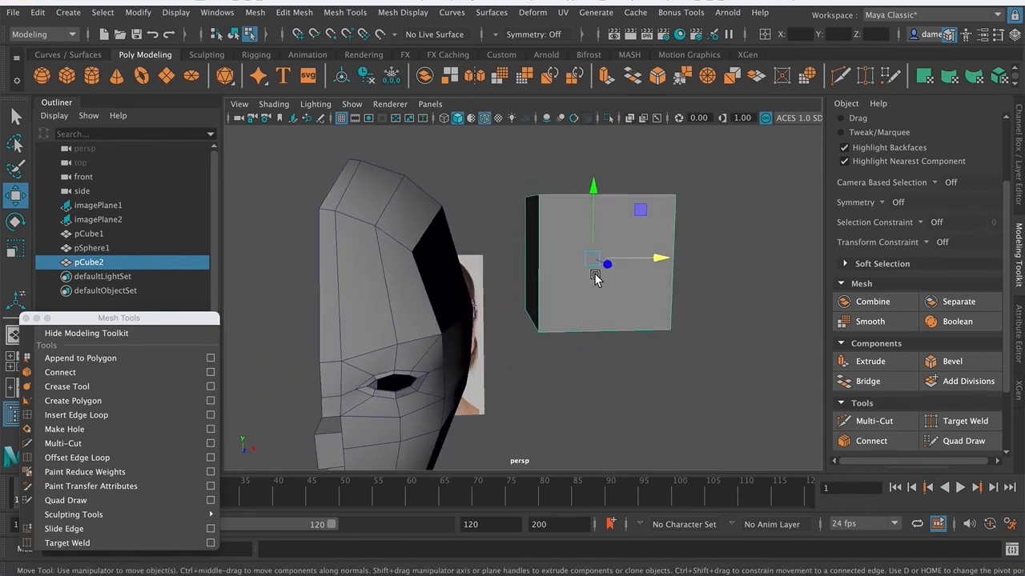
pyautogui.keyDown('alt'); pyautogui.moveTo(488, 307); pyautogui.dragTo(432, 308); pyautogui.keyUp('alt')
# - Move the cube closer to the side opening of the head
pyautogui.press('q')
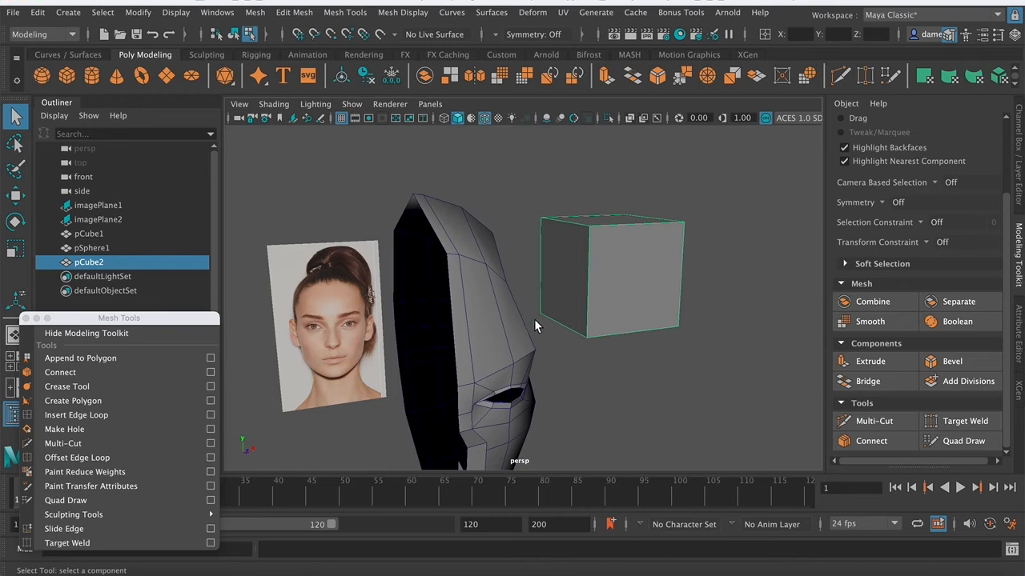
pyautogui.keyDown('alt'); pyautogui.moveTo(526, 322); pyautogui.dragTo(503, 328); pyautogui.keyUp('alt')
pyautogui.keyDown('alt'); pyautogui.moveTo(499, 265); pyautogui.dragTo(521, 304); pyautogui.keyUp('alt')
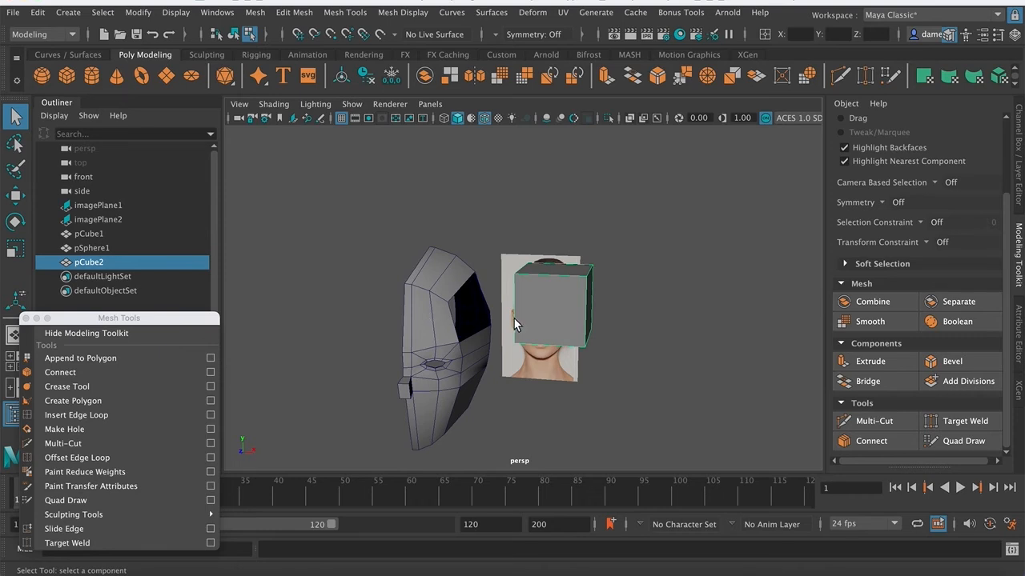
pyautogui.keyDown('alt'); pyautogui.moveTo(511, 319); pyautogui.dragTo(598, 346); pyautogui.keyUp('alt')
pyautogui.press('w')
pyautogui.moveTo(649, 303); pyautogui.dragTo(548, 280)
pyautogui.keyDown('alt'); pyautogui.moveTo(595, 349); pyautogui.dragTo(493, 346); pyautogui.keyUp('alt')
# - Delete the cube's face that points toward the head, using face selection
pyautogui.press('q')
pyautogui.keyDown('alt'); pyautogui.moveTo(454, 334); pyautogui.dragTo(419, 313, button='middle'); pyautogui.keyUp('alt')
pyautogui.keyDown('alt'); pyautogui.moveTo(419, 313); pyautogui.dragTo(459, 354, button='right'); pyautogui.keyUp('alt')
pyautogui.keyDown('alt'); pyautogui.moveTo(460, 355); pyautogui.dragTo(580, 348); pyautogui.keyUp('alt')
pyautogui.rightClick(580, 348)
pyautogui.moveTo(587, 228); pyautogui.dragTo(587, 232, button='right')
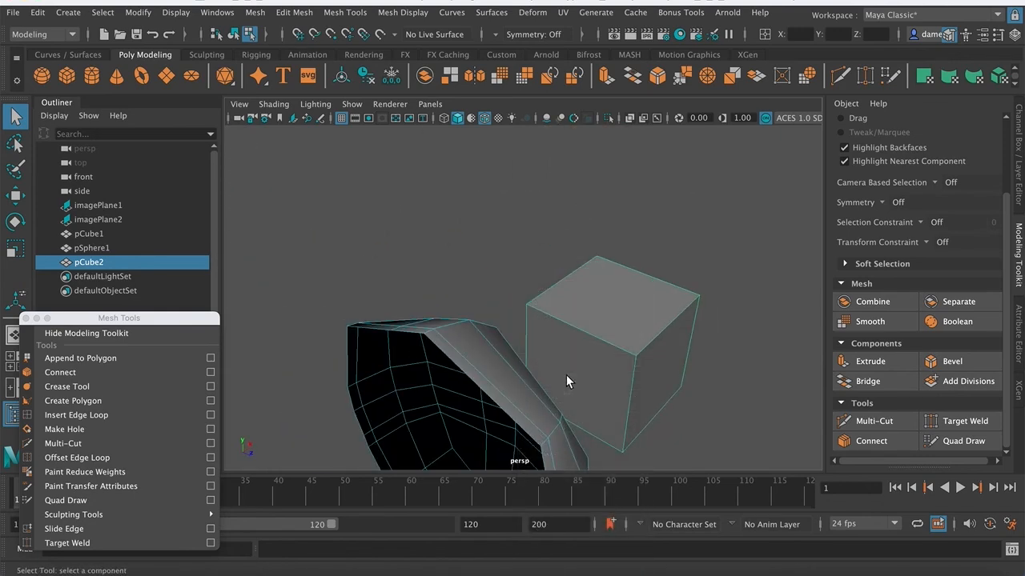
pyautogui.click(574, 376)
pyautogui.press('Delete')
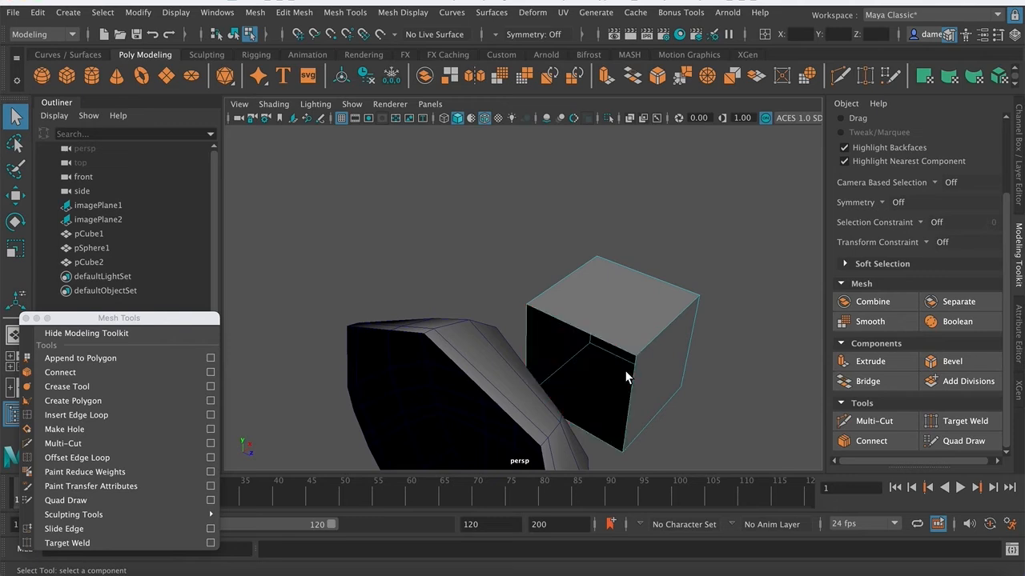
pyautogui.click(622, 410)
pyautogui.keyDown('alt'); pyautogui.moveTo(622, 409); pyautogui.dragTo(483, 303); pyautogui.keyUp('alt')
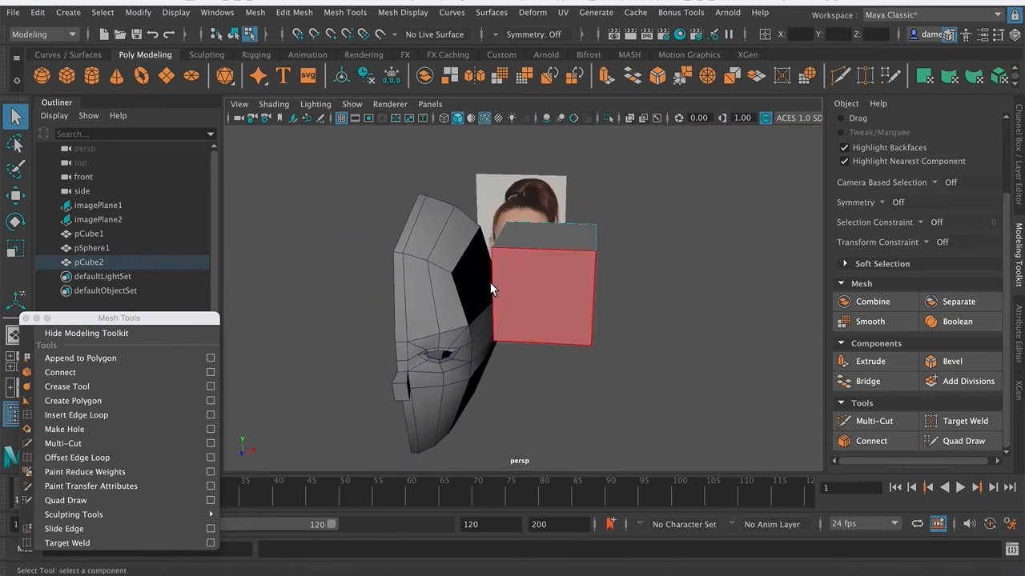
# - Return the open-sided cube from face selection to object mode
pyautogui.keyDown('alt'); pyautogui.moveTo(491, 290); pyautogui.dragTo(467, 300); pyautogui.keyUp('alt')
pyautogui.moveTo(514, 281); pyautogui.dragTo(533, 181, button='right')
pyautogui.keyDown('alt'); pyautogui.moveTo(513, 277); pyautogui.dragTo(510, 306); pyautogui.keyUp('alt')
pyautogui.keyDown('alt'); pyautogui.moveTo(510, 306); pyautogui.dragTo(518, 397, button='right'); pyautogui.keyUp('alt')
pyautogui.keyDown('alt'); pyautogui.moveTo(522, 395); pyautogui.dragTo(492, 405); pyautogui.keyUp('alt')
pyautogui.keyDown('alt'); pyautogui.moveTo(490, 405); pyautogui.dragTo(508, 357, button='middle'); pyautogui.keyUp('alt')
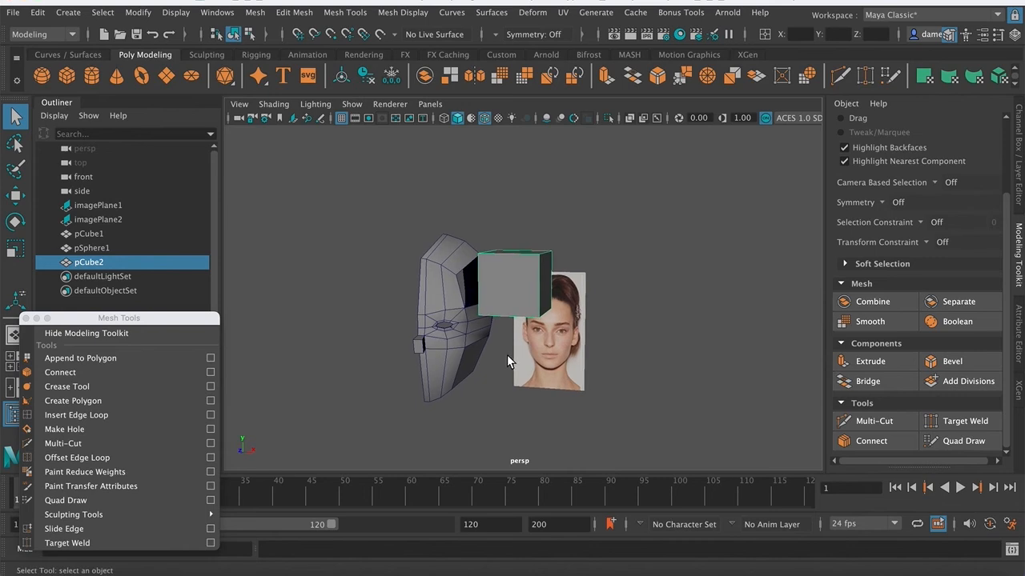
# - Examine the cube's placement against the head's side opening from several angles
pyautogui.keyDown('alt'); pyautogui.moveTo(507, 354); pyautogui.dragTo(440, 312); pyautogui.keyUp('alt')
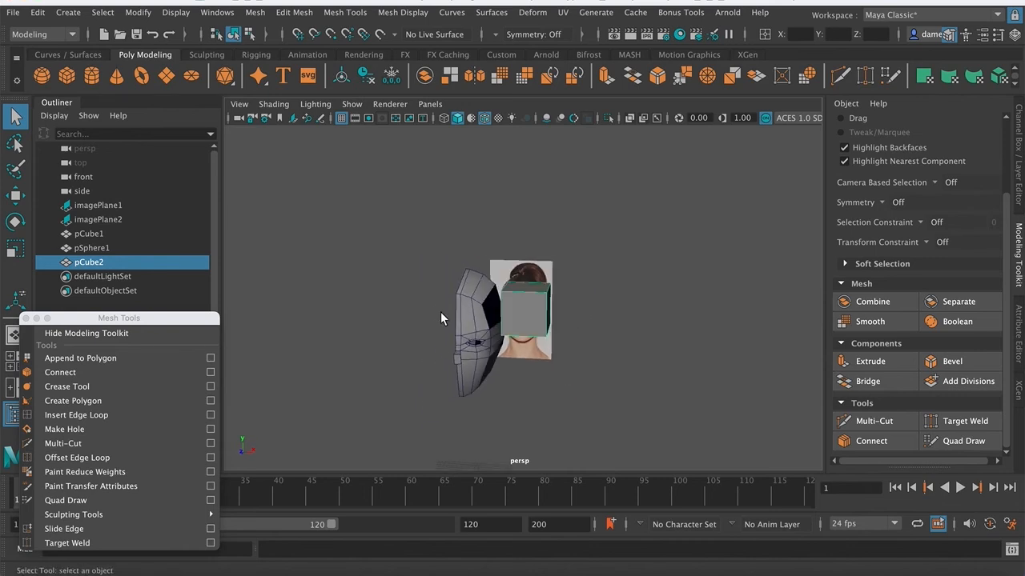
pyautogui.click(440, 312)
pyautogui.click(529, 315)
pyautogui.press('w')
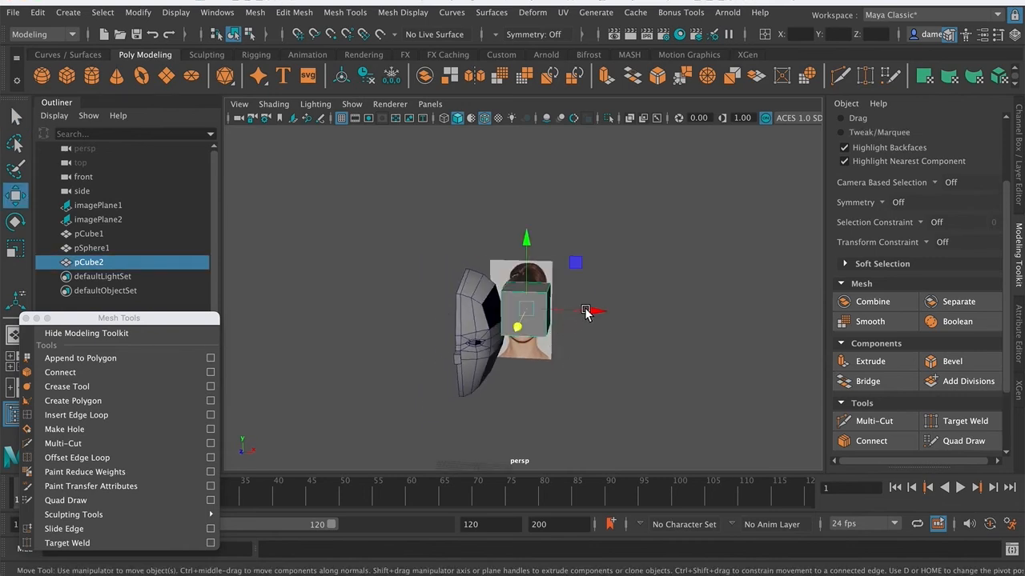
pyautogui.keyDown('alt'); pyautogui.moveTo(588, 314); pyautogui.dragTo(566, 347); pyautogui.keyUp('alt')
pyautogui.keyDown('alt'); pyautogui.moveTo(594, 314); pyautogui.dragTo(533, 365); pyautogui.keyUp('alt')
pyautogui.press('e')
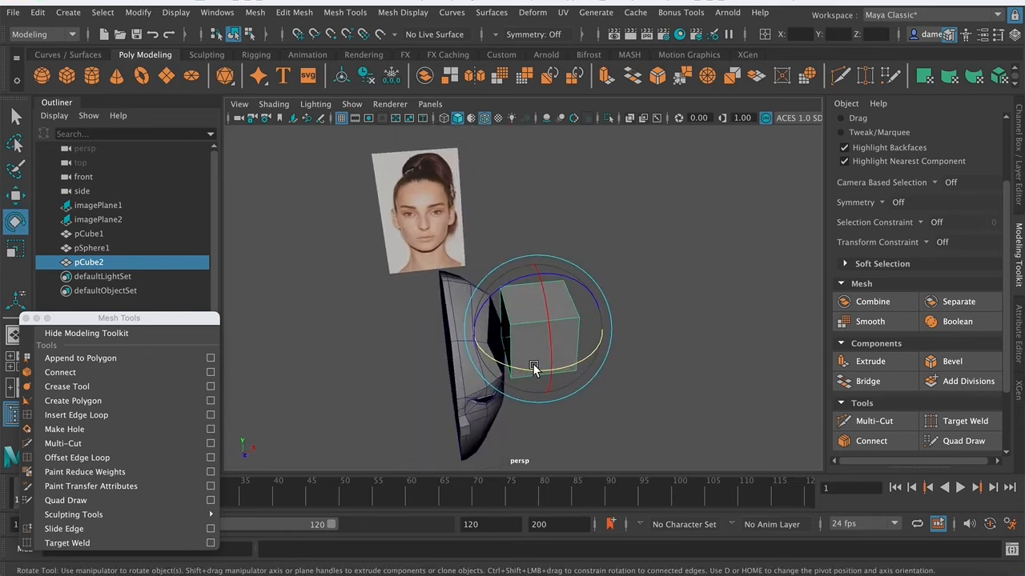
pyautogui.press('q')
pyautogui.keyDown('alt'); pyautogui.moveTo(448, 379); pyautogui.dragTo(385, 314); pyautogui.keyUp('alt')
pyautogui.keyDown('alt'); pyautogui.moveTo(385, 315); pyautogui.dragTo(512, 323, button='right'); pyautogui.keyUp('alt')
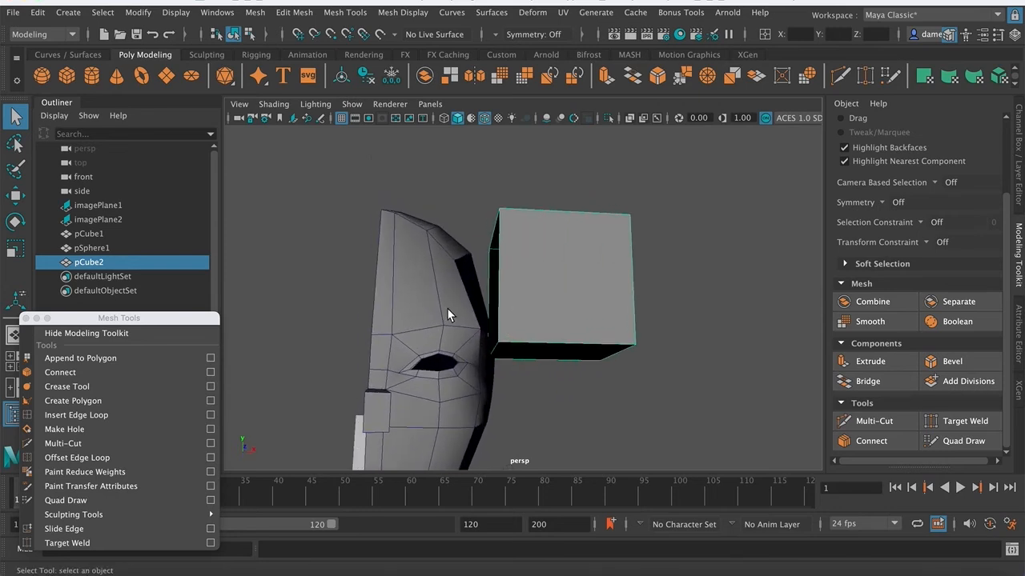
# - Add the head to the cube selection and combine both into a single mesh
pyautogui.keyDown('shift'); pyautogui.click(436, 327); pyautogui.keyUp('shift')
pyautogui.keyDown('alt'); pyautogui.moveTo(436, 328); pyautogui.dragTo(494, 303); pyautogui.keyUp('alt')
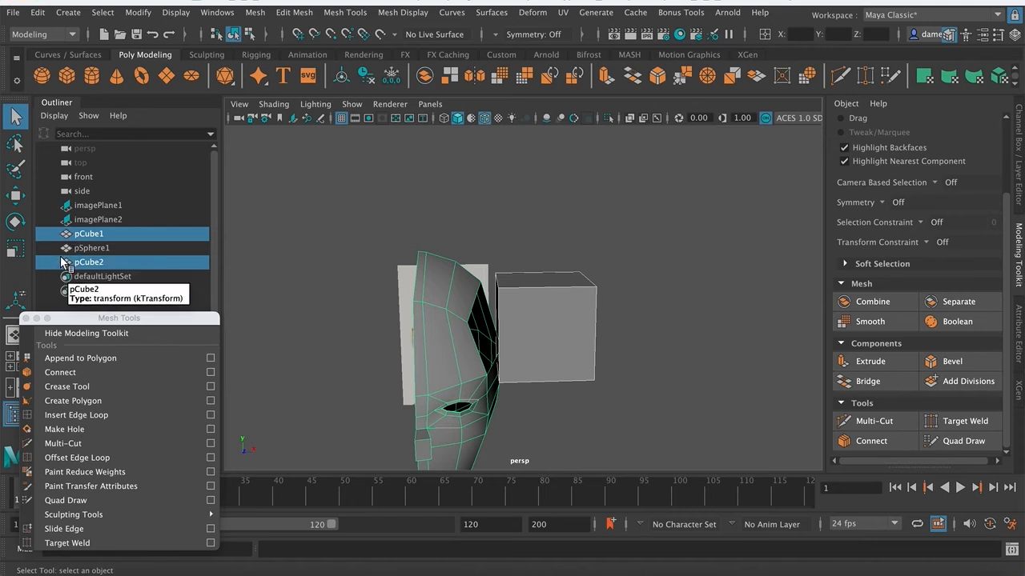
pyautogui.click(872, 304)
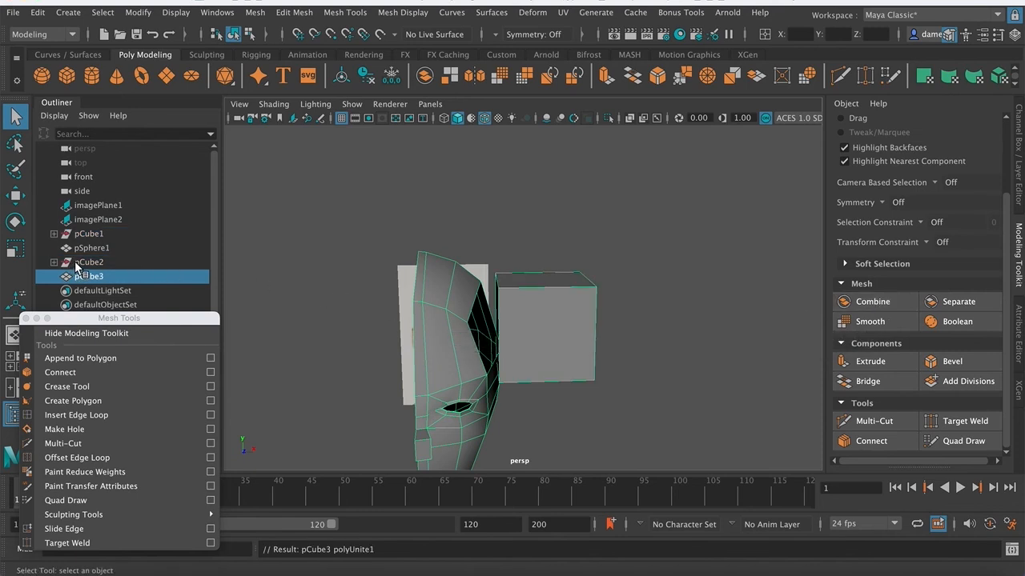
# - Select the combined mesh of head and cube and rename it Object1
pyautogui.click(76, 263)
pyautogui.click(83, 235)
pyautogui.click(89, 276)
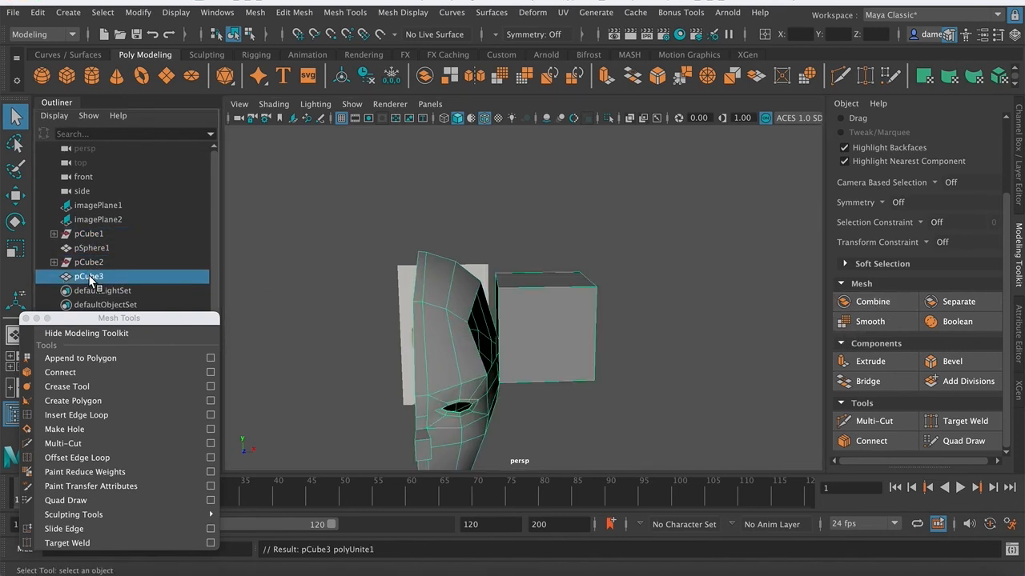
pyautogui.keyDown('alt'); pyautogui.moveTo(534, 326); pyautogui.dragTo(541, 319); pyautogui.keyUp('alt')
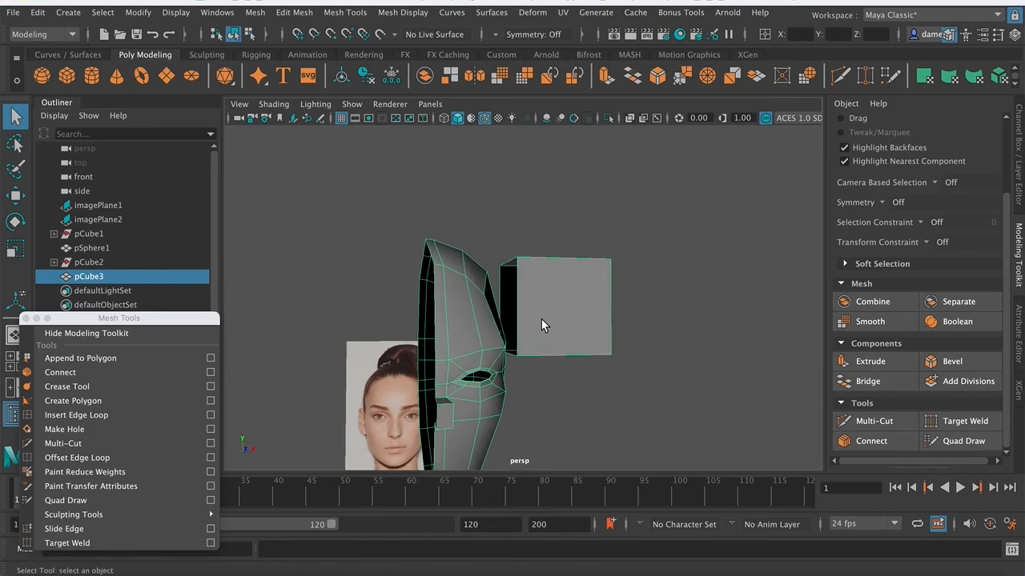
pyautogui.press('f')
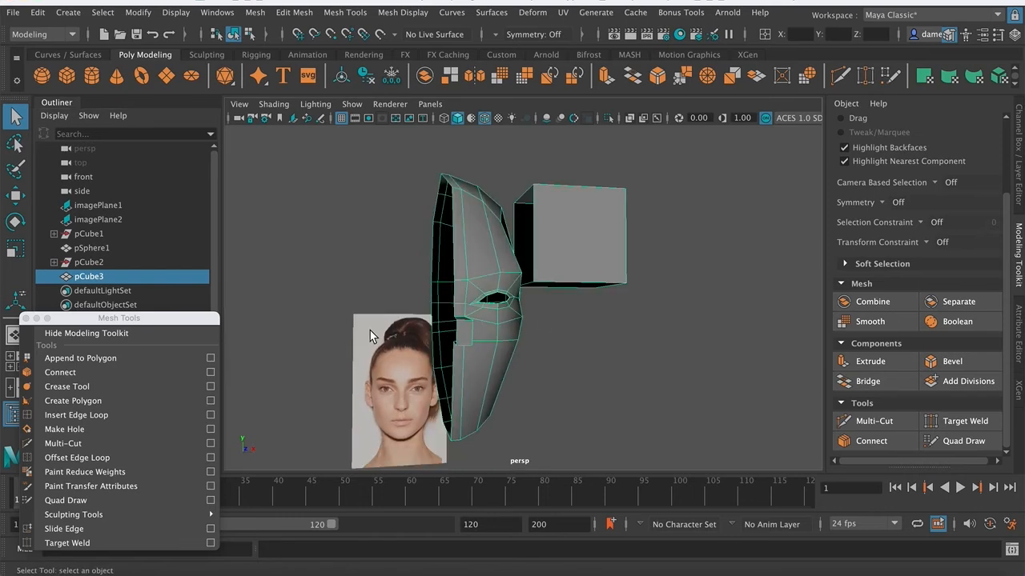
pyautogui.doubleClick(89, 277)
pyautogui.write('Object1')
pyautogui.press('Return')
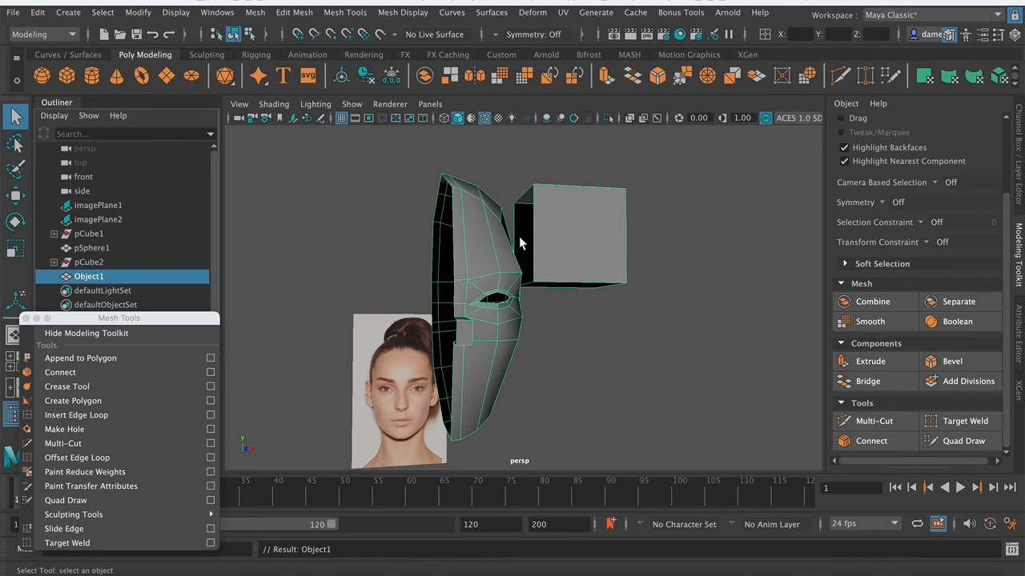
# - Snap the cube's upper front corner vertex onto the front edge of the head's side opening and merge the overlapping vertices
pyautogui.keyDown('alt'); pyautogui.moveTo(518, 236); pyautogui.dragTo(465, 257); pyautogui.keyUp('alt')
pyautogui.keyDown('alt'); pyautogui.moveTo(470, 258); pyautogui.dragTo(425, 323, button='right'); pyautogui.keyUp('alt')
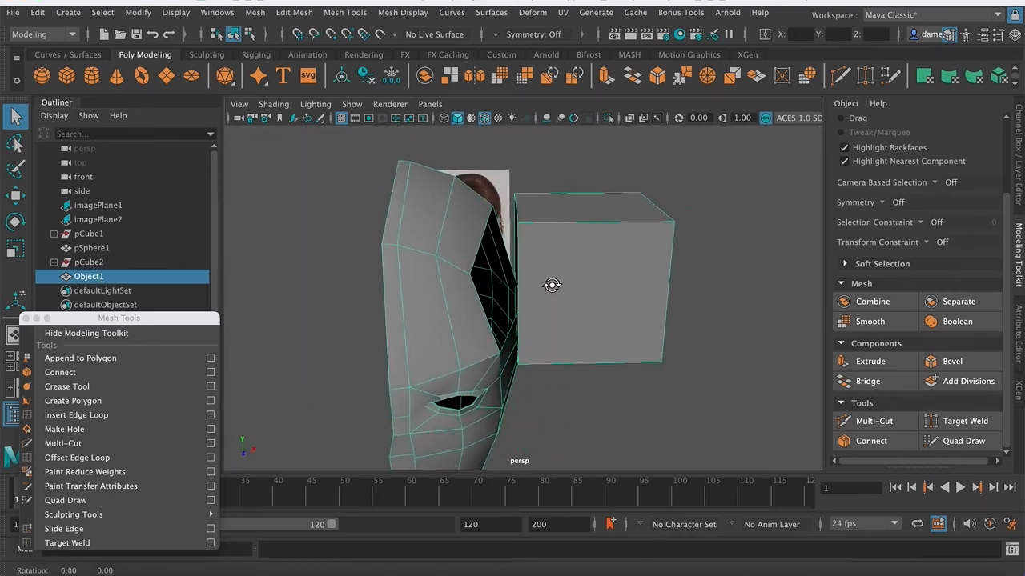
pyautogui.keyDown('alt'); pyautogui.moveTo(544, 283); pyautogui.dragTo(616, 285, button='right'); pyautogui.keyUp('alt')
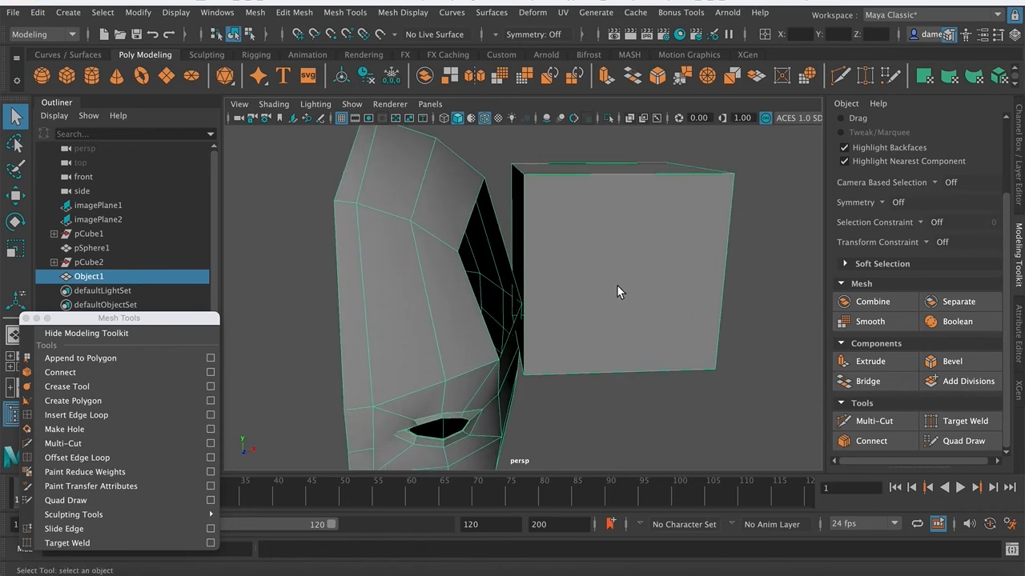
pyautogui.keyDown('alt'); pyautogui.moveTo(555, 213); pyautogui.dragTo(537, 201); pyautogui.keyUp('alt')
pyautogui.rightClick(534, 193)
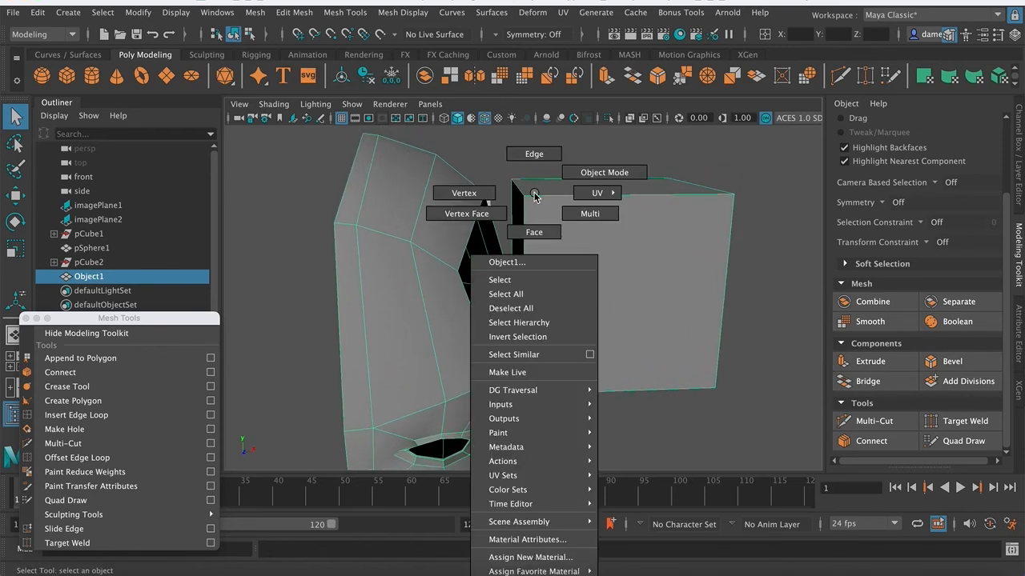
pyautogui.moveTo(528, 193); pyautogui.dragTo(465, 194, button='right')
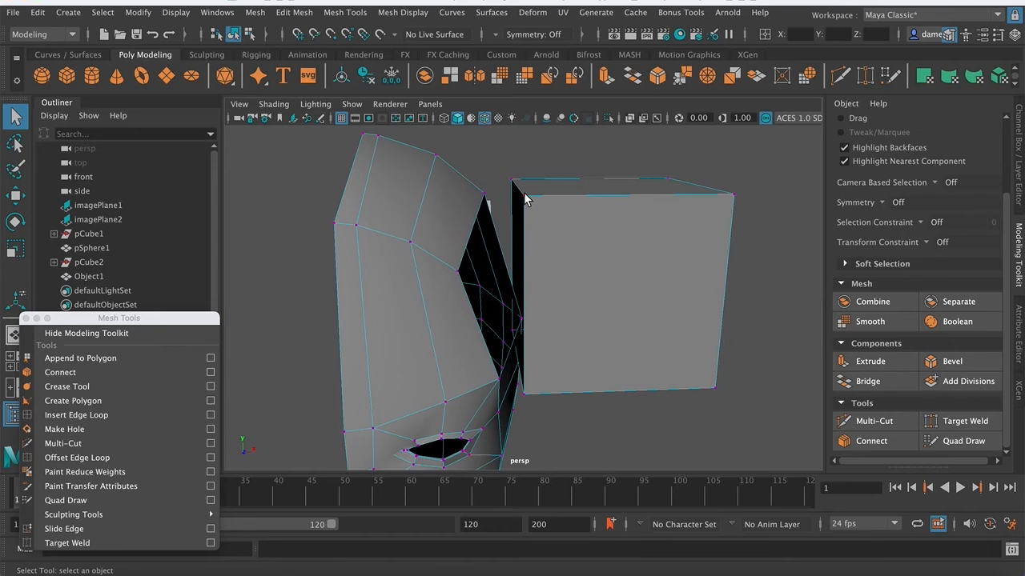
pyautogui.click(524, 196)
pyautogui.press('w')
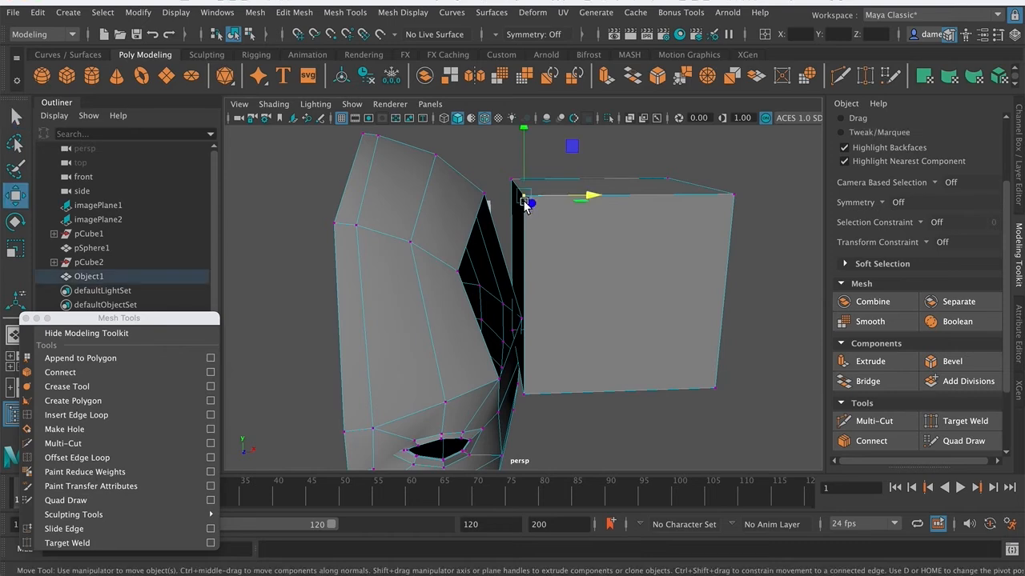
pyautogui.moveTo(524, 210)
pyautogui.mouseDown()
pyautogui.moveTo(466, 276)
pyautogui.moveTo(521, 292)
pyautogui.moveTo(526, 218)
pyautogui.mouseUp()
pyautogui.keyDown('alt'); pyautogui.moveTo(477, 274); pyautogui.dragTo(412, 274); pyautogui.keyUp('alt')
pyautogui.press('q')
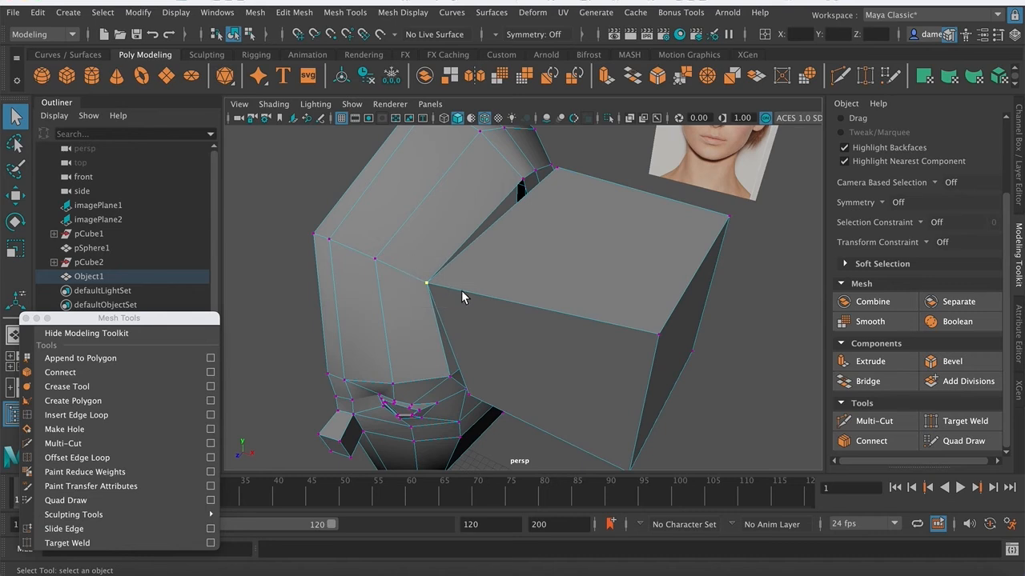
pyautogui.click(681, 80)
# - Snap the cube's upper rear corner vertex onto the matching rear corner of the head's opening and merge the overlapping vertices
pyautogui.keyDown('alt'); pyautogui.moveTo(632, 192); pyautogui.dragTo(486, 255); pyautogui.keyUp('alt')
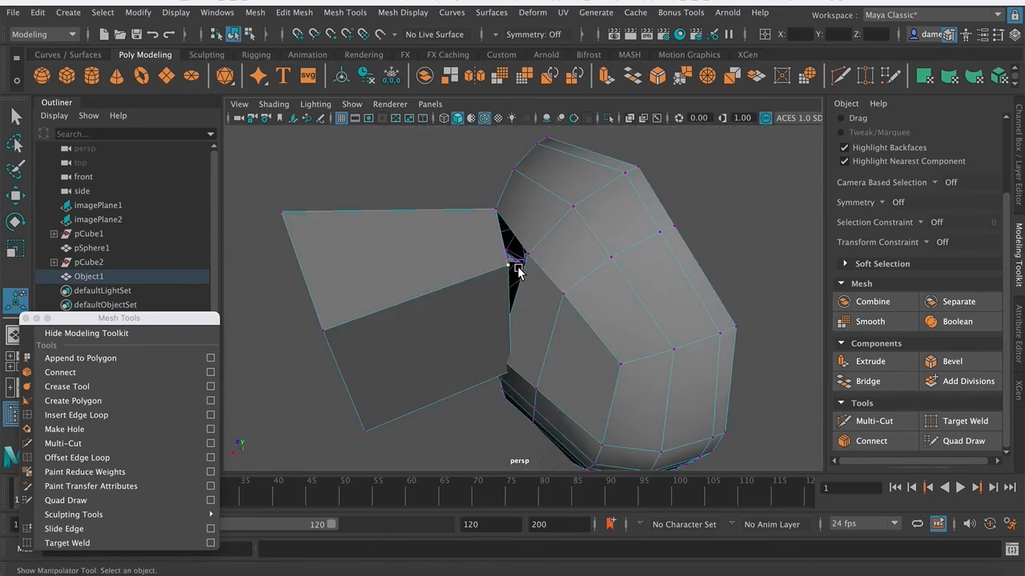
pyautogui.press('w')
pyautogui.press('q')
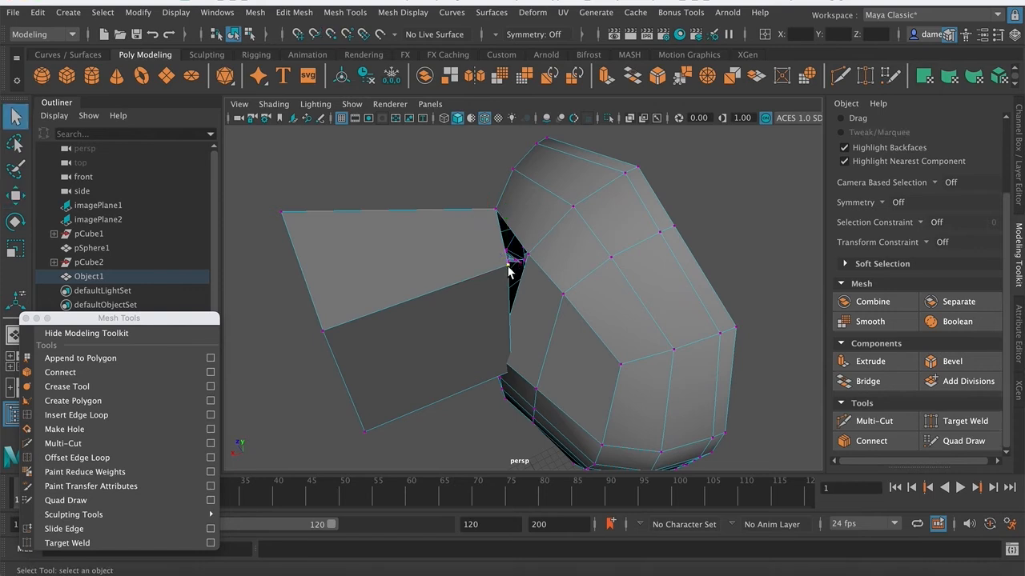
pyautogui.hotkey('ctrl', 'z')
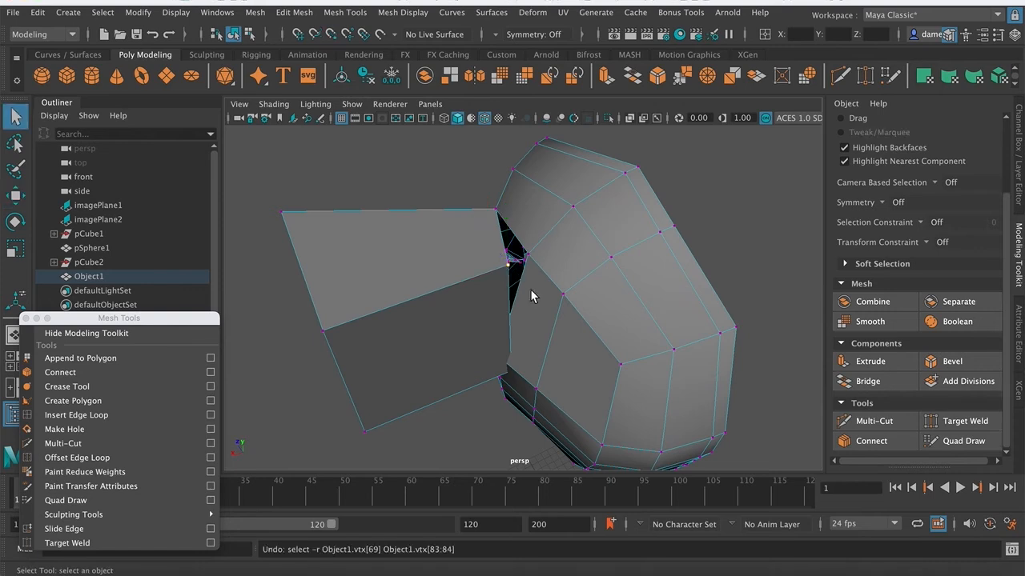
pyautogui.press('w')
pyautogui.moveTo(509, 263); pyautogui.dragTo(484, 278)
pyautogui.scroll(6, 484, 278)
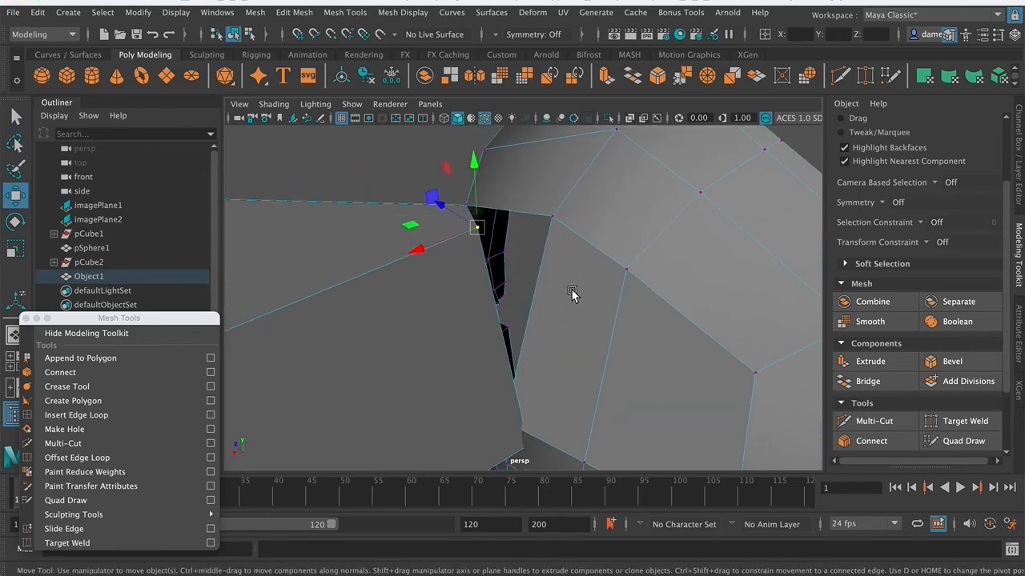
pyautogui.moveTo(469, 217); pyautogui.dragTo(555, 205)
pyautogui.press('q')
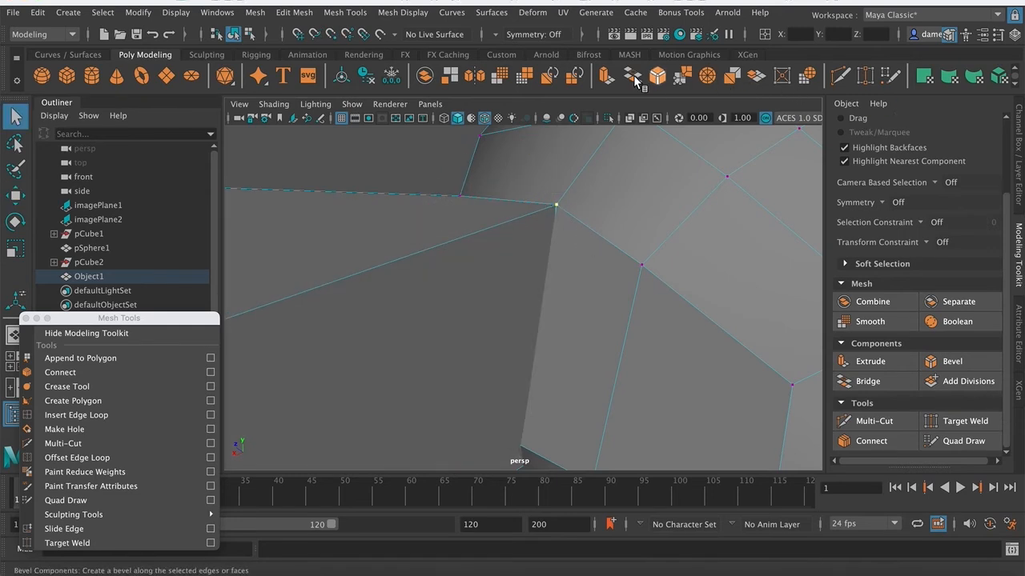
pyautogui.click(680, 77)
# - Snap the cube's hidden lower rear corner vertex onto the opening's lower rear vertex, using wireframe display to reach it, and merge the overlapping vertices
pyautogui.keyDown('alt'); pyautogui.moveTo(557, 281); pyautogui.dragTo(467, 299); pyautogui.keyUp('alt')
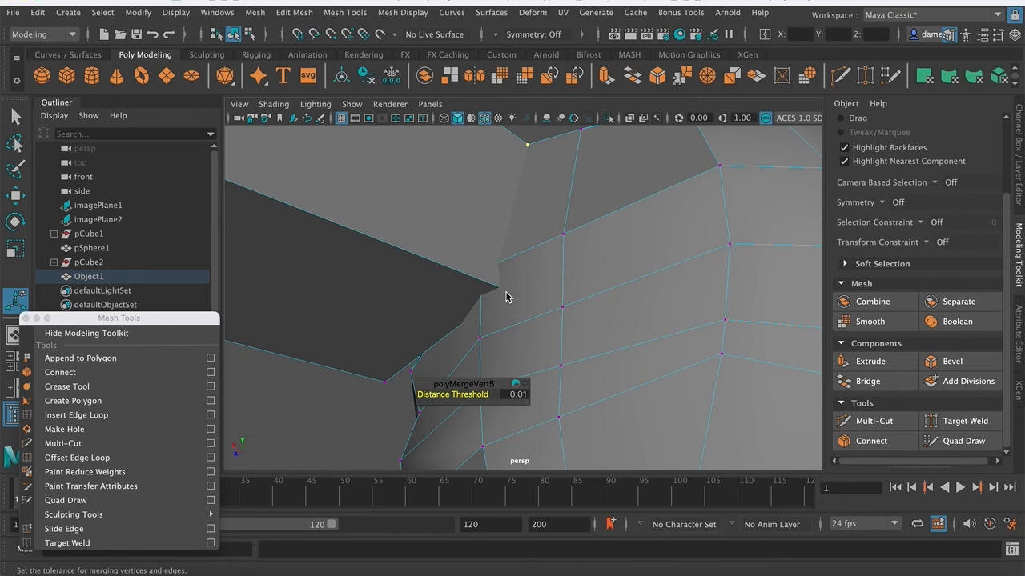
pyautogui.press('4')
pyautogui.keyDown('alt'); pyautogui.moveTo(505, 298); pyautogui.dragTo(528, 345); pyautogui.keyUp('alt')
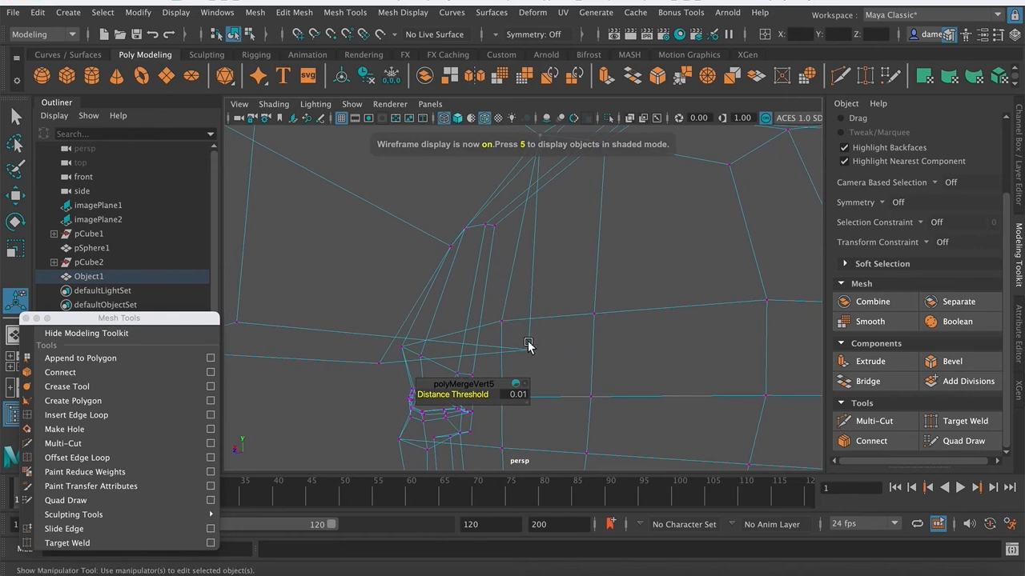
pyautogui.click(529, 356)
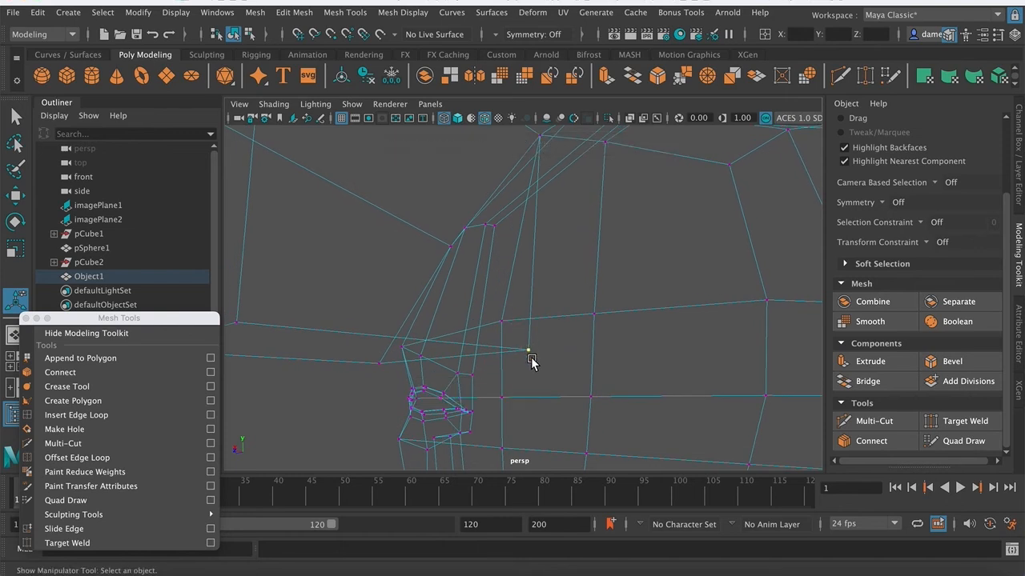
pyautogui.press('5')
pyautogui.moveTo(535, 359)
pyautogui.keyDown('alt'); pyautogui.mouseDown()
pyautogui.moveTo(536, 384)
pyautogui.moveTo(524, 366)
pyautogui.mouseUp(); pyautogui.keyUp('alt')
pyautogui.press('v')
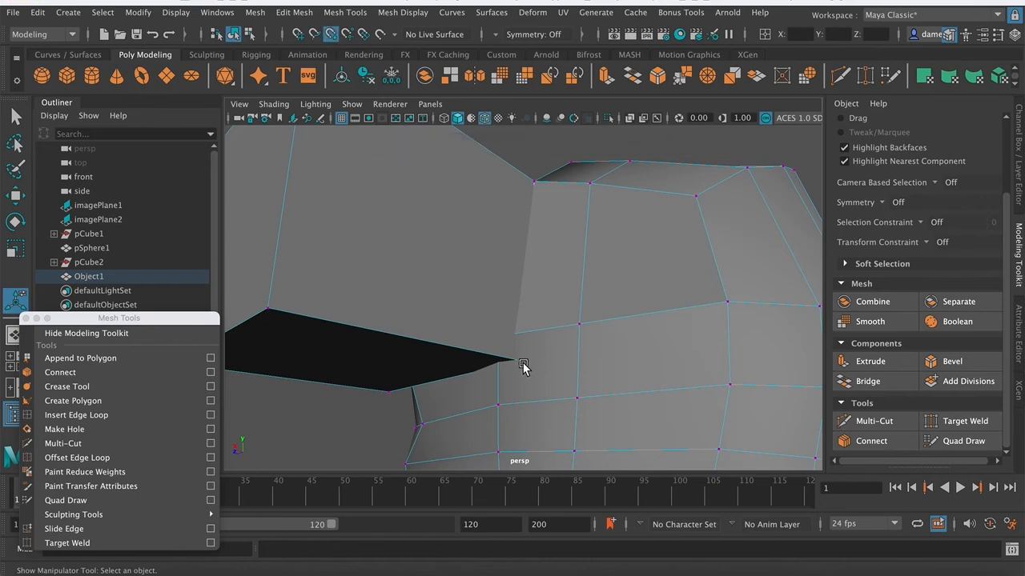
pyautogui.press('4')
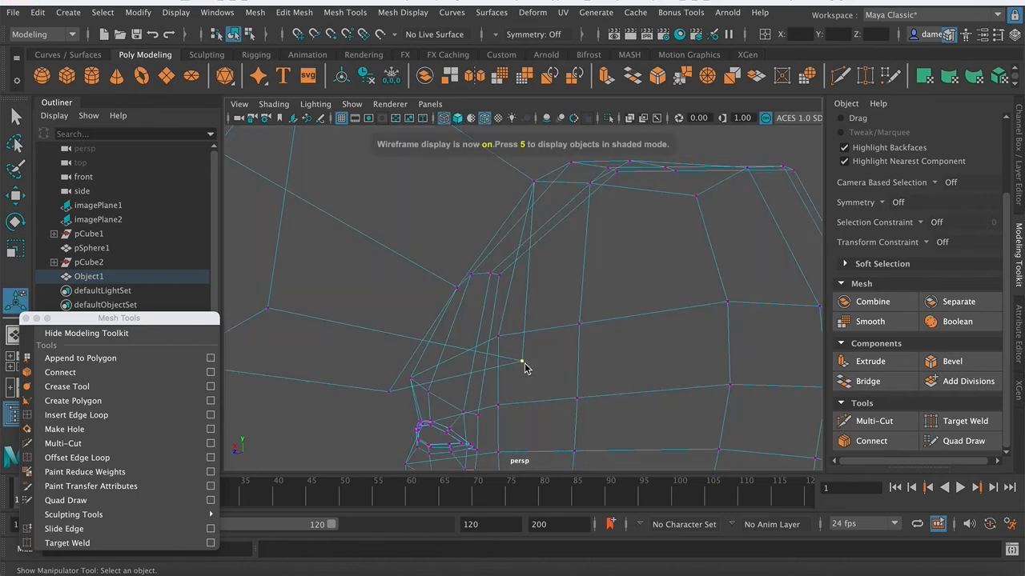
pyautogui.press('w')
pyautogui.moveTo(524, 362); pyautogui.dragTo(507, 344)
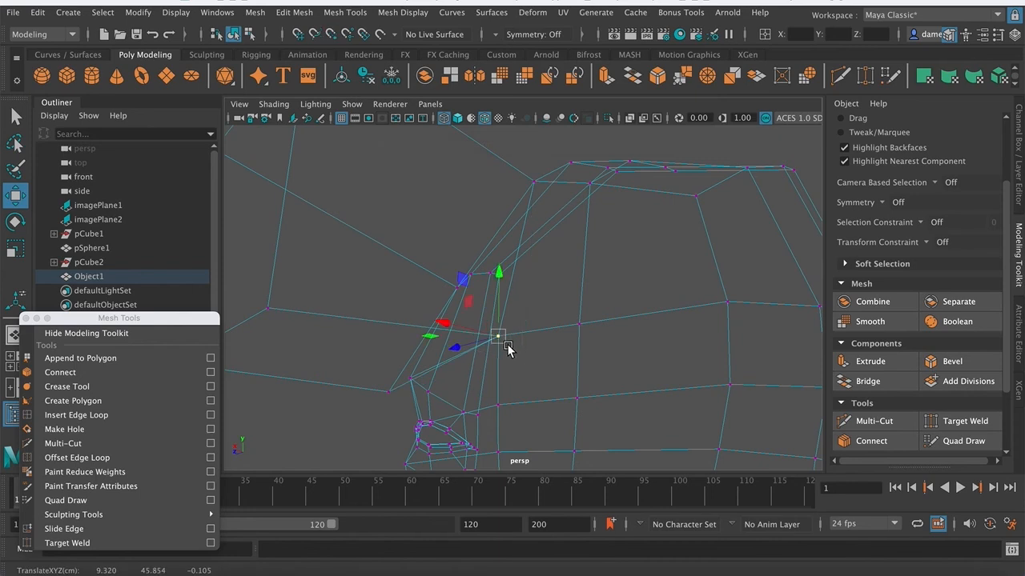
pyautogui.press('5')
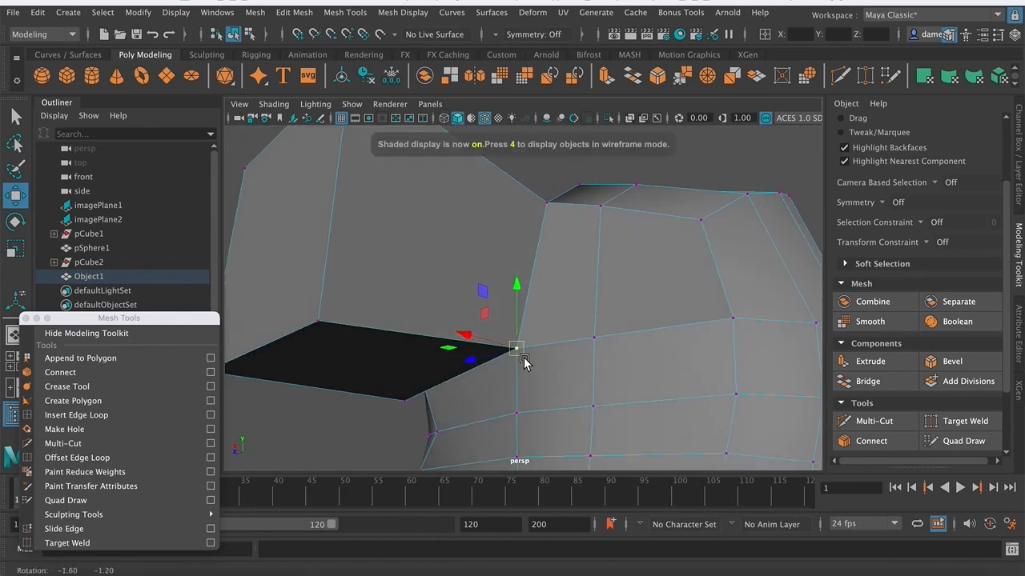
pyautogui.press('q')
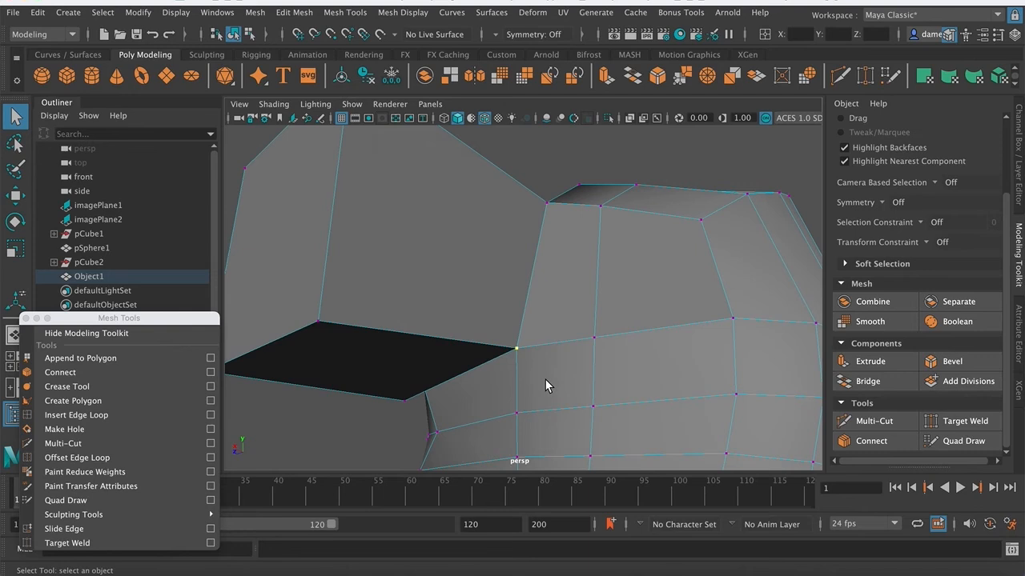
pyautogui.press('4')
pyautogui.press('5')
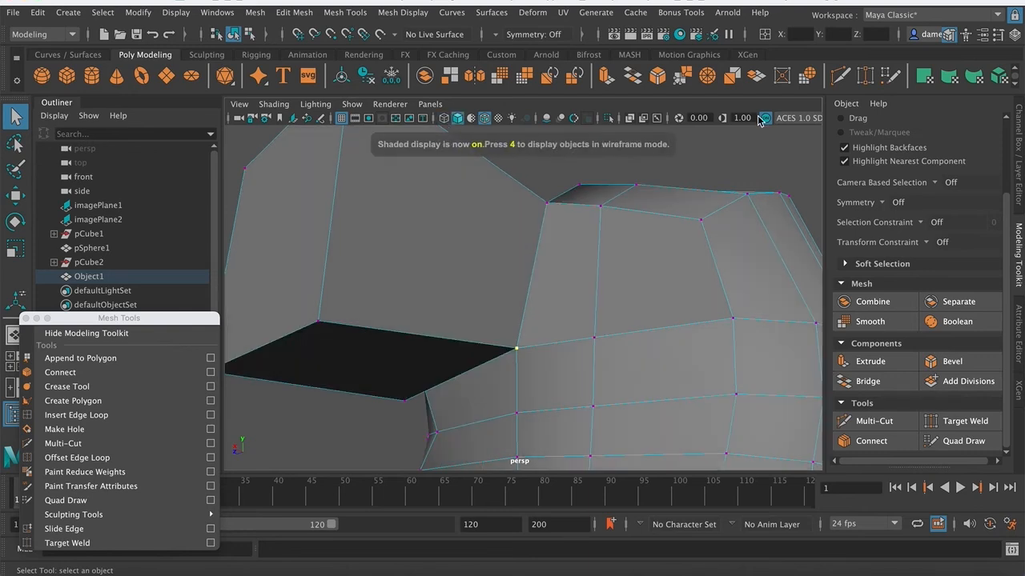
pyautogui.click(678, 83)
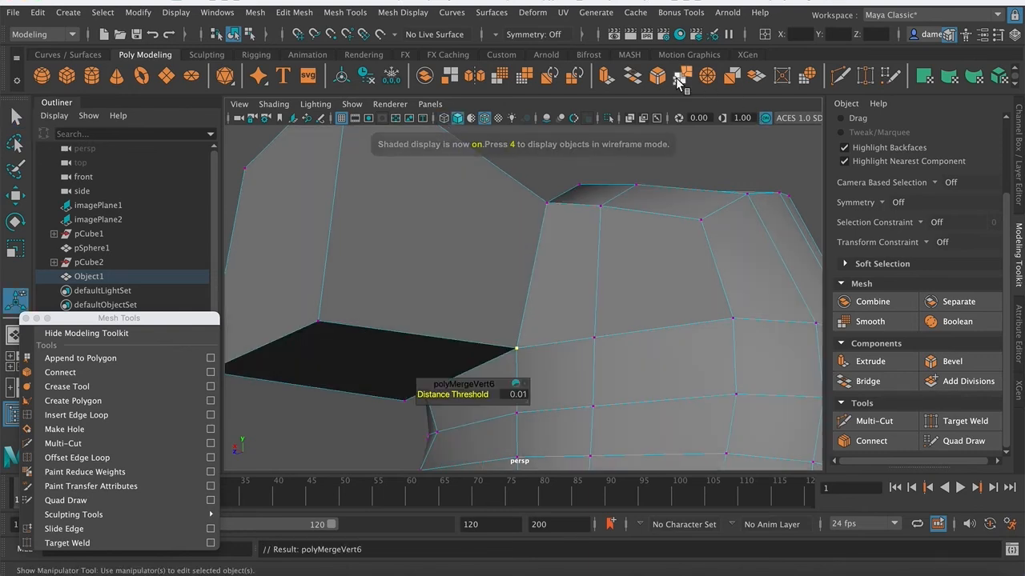
# - Snap the cube's lower front corner vertex onto the opening's corner vertex beside the eye and merge the overlapping vertices
pyautogui.keyDown('alt'); pyautogui.moveTo(448, 327); pyautogui.dragTo(563, 288); pyautogui.keyUp('alt')
pyautogui.click(590, 326)
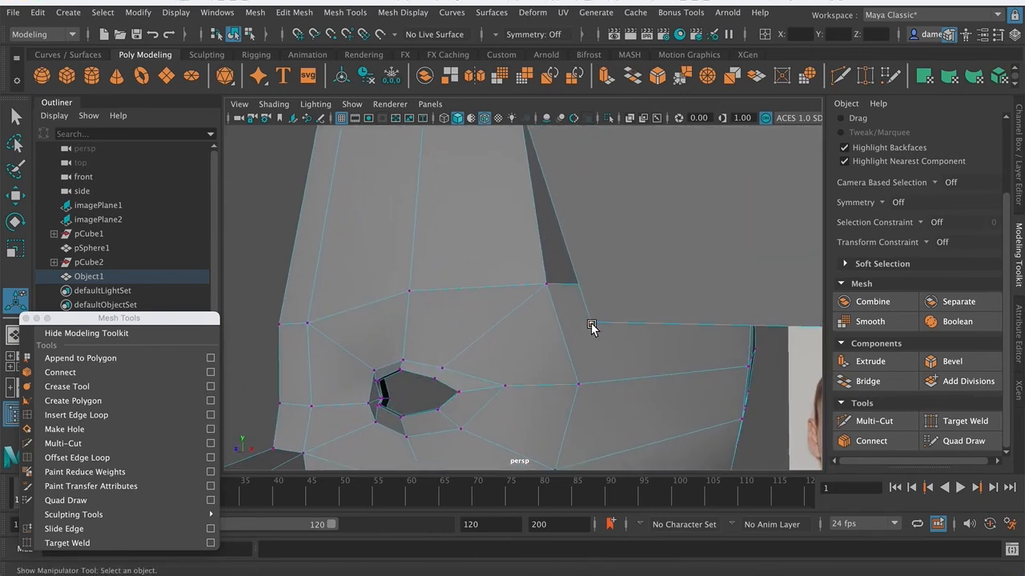
pyautogui.keyDown('alt'); pyautogui.moveTo(590, 329); pyautogui.dragTo(568, 325); pyautogui.keyUp('alt')
pyautogui.press('w')
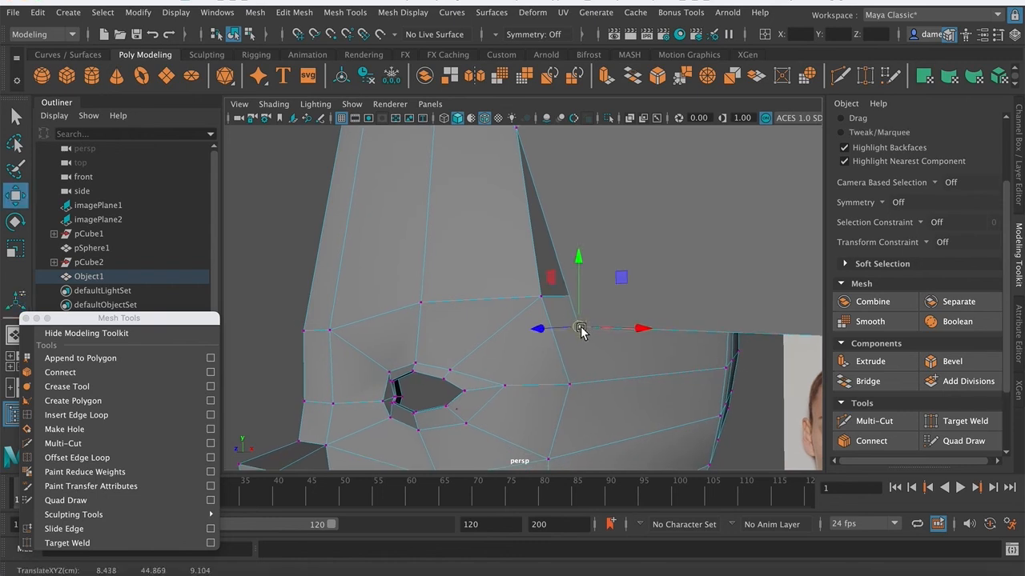
pyautogui.moveTo(578, 327); pyautogui.dragTo(541, 308)
pyautogui.press('q')
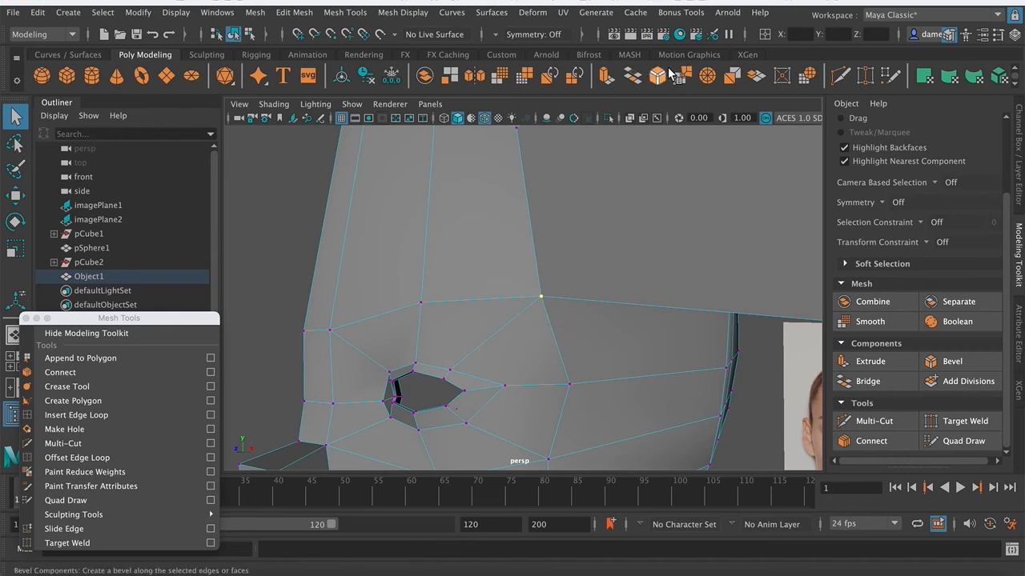
pyautogui.press('t')
# - Mirror the Object1 mesh across the world X axis with its border merged
pyautogui.keyDown('alt'); pyautogui.moveTo(565, 248); pyautogui.dragTo(496, 299, button='middle'); pyautogui.keyUp('alt')
pyautogui.keyDown('alt'); pyautogui.moveTo(496, 299); pyautogui.dragTo(422, 307, button='right'); pyautogui.keyUp('alt')
pyautogui.keyDown('alt'); pyautogui.moveTo(422, 307); pyautogui.dragTo(467, 294); pyautogui.keyUp('alt')
pyautogui.press('q')
pyautogui.moveTo(460, 202); pyautogui.dragTo(529, 183, button='right')
pyautogui.scroll(-3, 514, 295)
pyautogui.keyDown('alt'); pyautogui.moveTo(610, 415); pyautogui.dragTo(499, 281); pyautogui.keyUp('alt')
pyautogui.moveTo(499, 201); pyautogui.dragTo(565, 181, button='right')
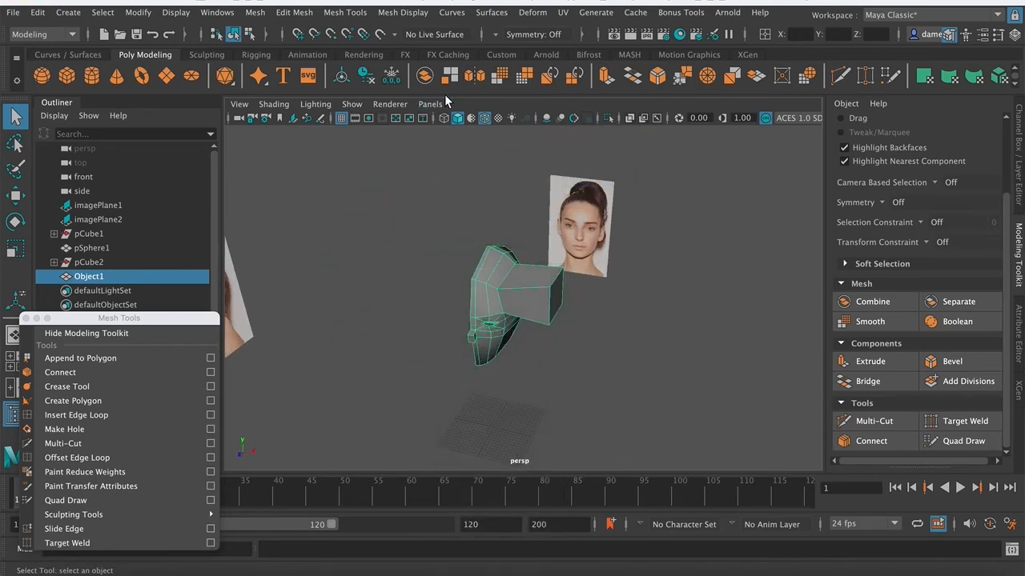
pyautogui.click(474, 76)
pyautogui.scroll(-3, 541, 353)
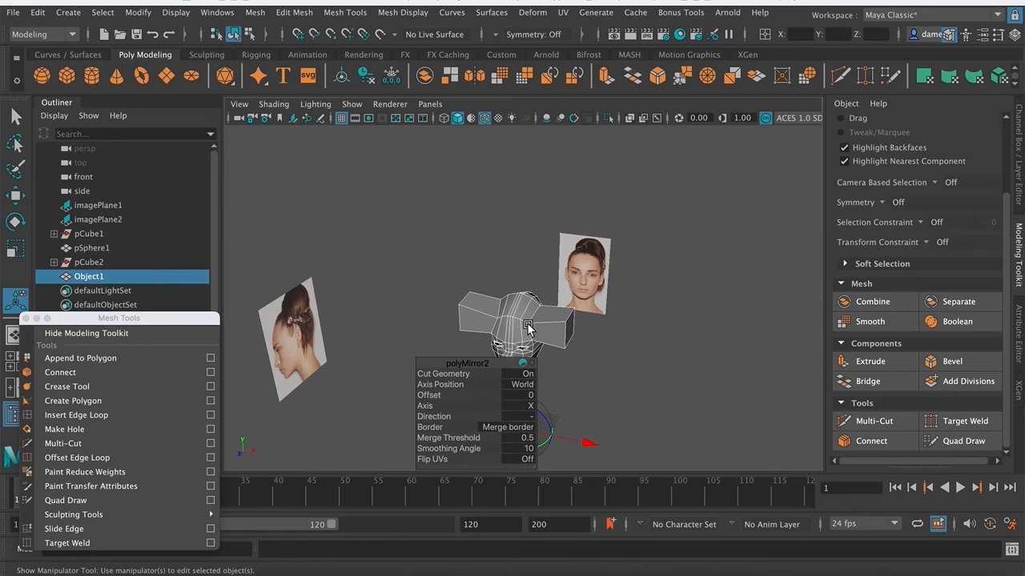
# - Delete all faces of the mirrored half of the head in the top view
pyautogui.press('q')
pyautogui.keyDown('alt'); pyautogui.moveTo(568, 336); pyautogui.dragTo(794, 260, button='right'); pyautogui.keyUp('alt')
pyautogui.keyDown('alt'); pyautogui.moveTo(794, 260); pyautogui.dragTo(508, 339); pyautogui.keyUp('alt')
pyautogui.keyDown('alt'); pyautogui.moveTo(508, 338); pyautogui.dragTo(322, 267, button='right'); pyautogui.keyUp('alt')
pyautogui.keyDown('alt'); pyautogui.moveTo(322, 268); pyautogui.dragTo(577, 364); pyautogui.keyUp('alt')
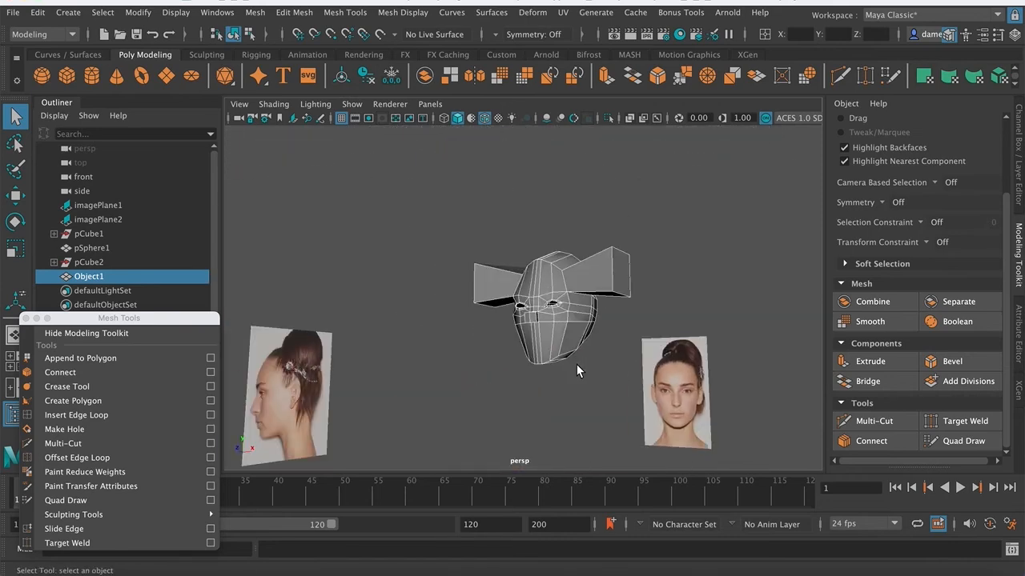
pyautogui.keyDown('alt'); pyautogui.moveTo(555, 318); pyautogui.dragTo(560, 333, button='middle'); pyautogui.keyUp('alt')
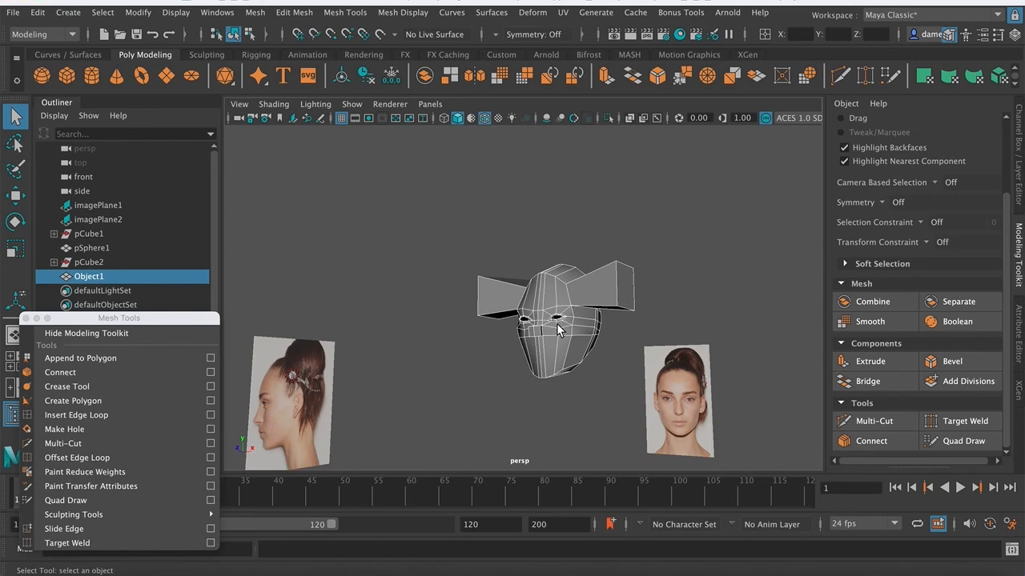
pyautogui.keyDown('alt'); pyautogui.moveTo(558, 330); pyautogui.dragTo(527, 305); pyautogui.keyUp('alt')
pyautogui.press('space')
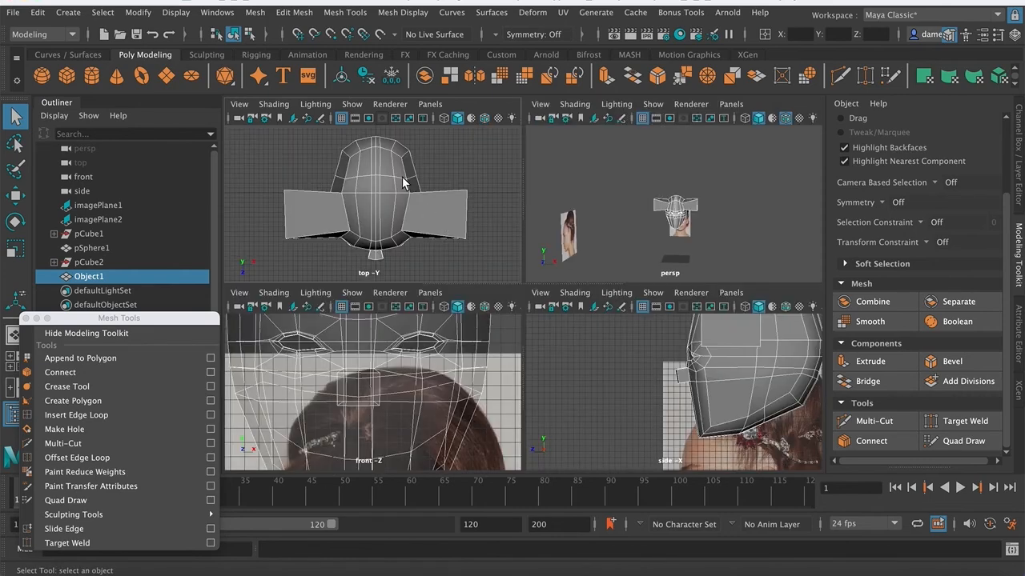
pyautogui.press('space')
pyautogui.keyDown('alt'); pyautogui.moveTo(476, 260); pyautogui.dragTo(412, 279, button='right'); pyautogui.keyUp('alt')
pyautogui.moveTo(466, 202); pyautogui.dragTo(467, 240, button='right')
pyautogui.moveTo(354, 192); pyautogui.dragTo(528, 456)
pyautogui.press('Delete')
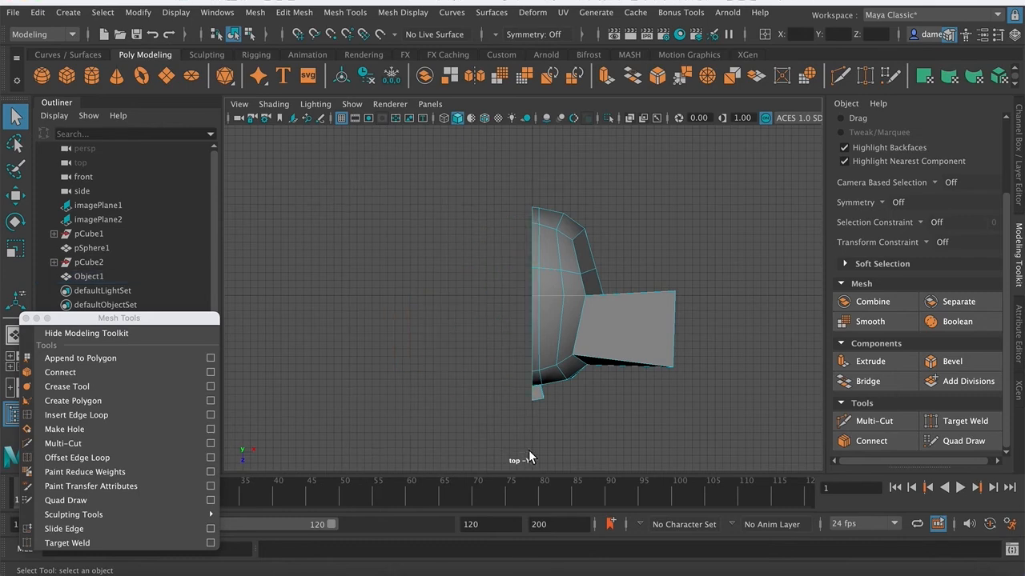
# - Examine the remaining half head around the eye opening, nose block and forehead from several angles
pyautogui.press('space')
pyautogui.press('space')
pyautogui.press('f')
pyautogui.keyDown('alt'); pyautogui.moveTo(474, 302); pyautogui.dragTo(642, 328, button='right'); pyautogui.keyUp('alt')
pyautogui.keyDown('alt'); pyautogui.moveTo(643, 327); pyautogui.dragTo(625, 343, button='middle'); pyautogui.keyUp('alt')
pyautogui.keyDown('alt'); pyautogui.moveTo(624, 343); pyautogui.dragTo(436, 298, button='right'); pyautogui.keyUp('alt')
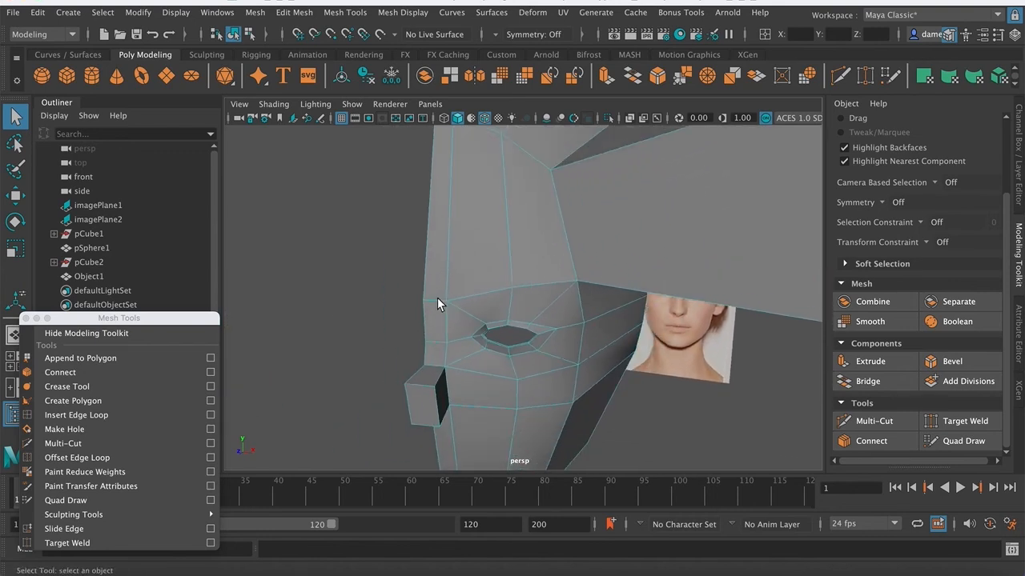
pyautogui.keyDown('alt'); pyautogui.moveTo(436, 297); pyautogui.dragTo(432, 291); pyautogui.keyUp('alt')
pyautogui.keyDown('alt'); pyautogui.moveTo(432, 291); pyautogui.dragTo(563, 336, button='right'); pyautogui.keyUp('alt')
pyautogui.keyDown('alt'); pyautogui.moveTo(563, 336); pyautogui.dragTo(556, 261, button='middle'); pyautogui.keyUp('alt')
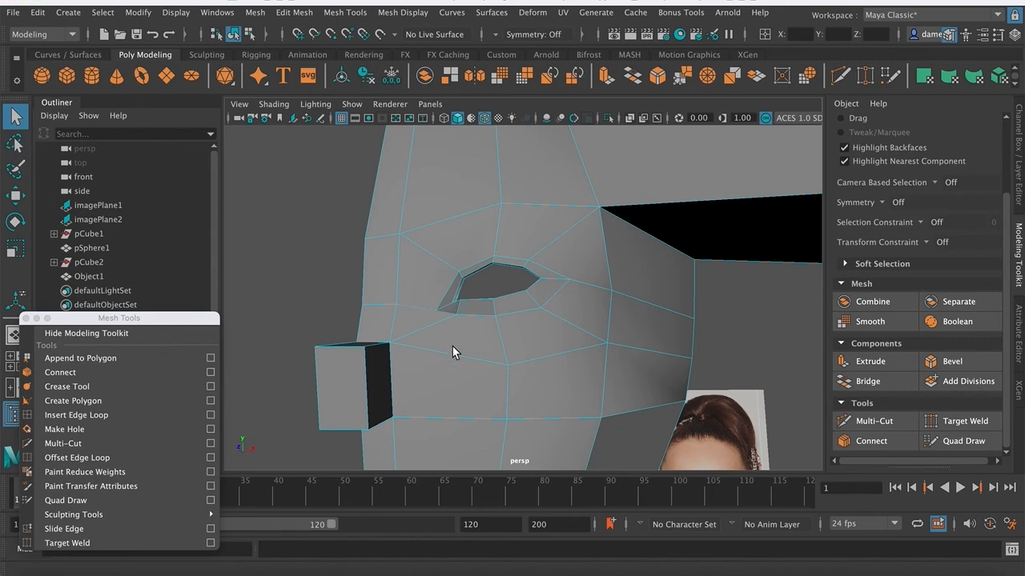
pyautogui.moveTo(473, 200); pyautogui.dragTo(535, 183, button='right')
pyautogui.keyDown('alt'); pyautogui.moveTo(532, 187); pyautogui.dragTo(542, 225, button='middle'); pyautogui.keyUp('alt')
pyautogui.keyDown('alt'); pyautogui.moveTo(542, 225); pyautogui.dragTo(497, 246, button='right'); pyautogui.keyUp('alt')
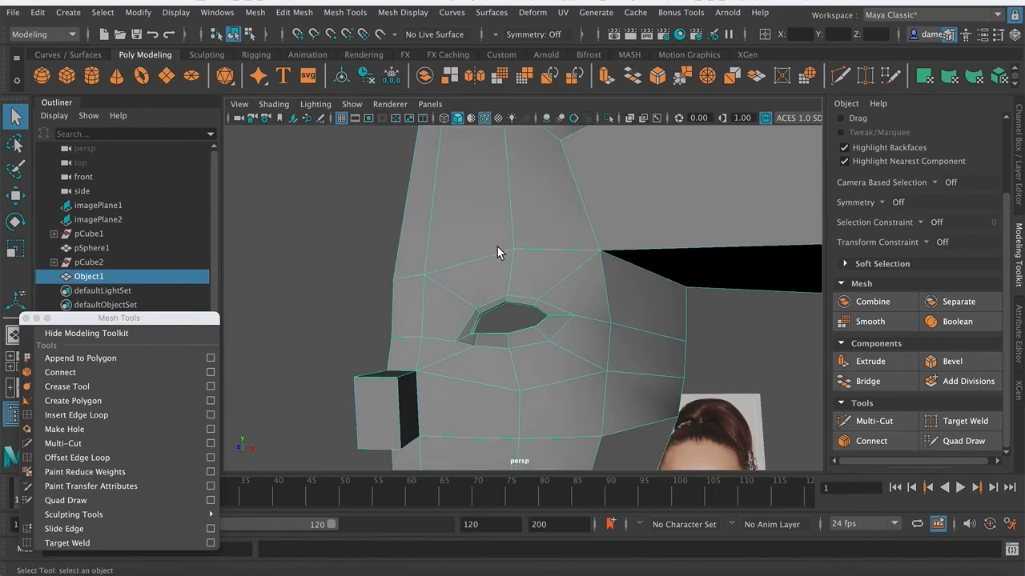
pyautogui.keyDown('alt'); pyautogui.moveTo(497, 246); pyautogui.dragTo(510, 267); pyautogui.keyUp('alt')
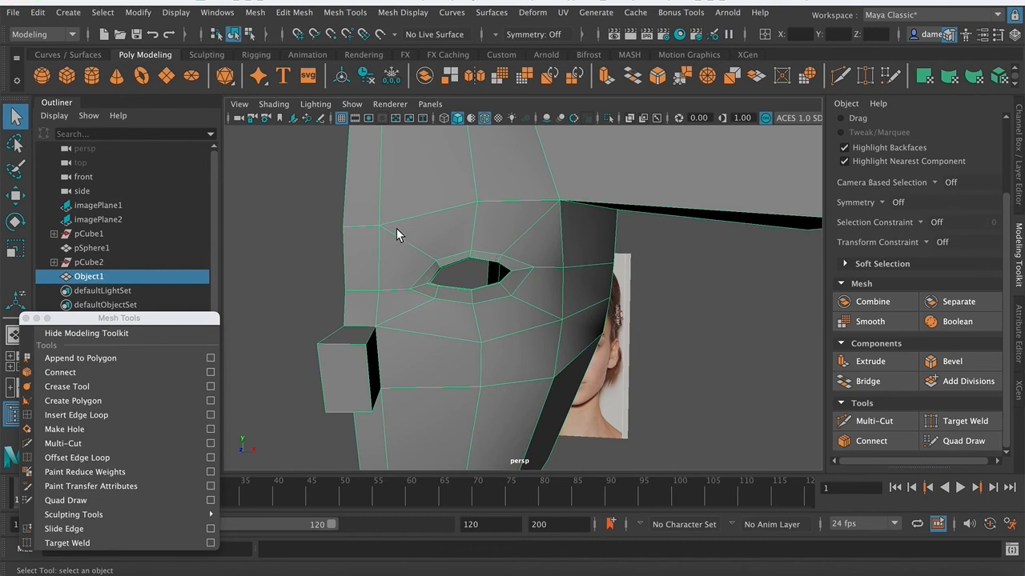
pyautogui.keyDown('alt'); pyautogui.moveTo(417, 268); pyautogui.dragTo(488, 339); pyautogui.keyUp('alt')
pyautogui.keyDown('alt'); pyautogui.moveTo(488, 338); pyautogui.dragTo(523, 406, button='middle'); pyautogui.keyUp('alt')
pyautogui.keyDown('alt'); pyautogui.moveTo(523, 407); pyautogui.dragTo(484, 303); pyautogui.keyUp('alt')
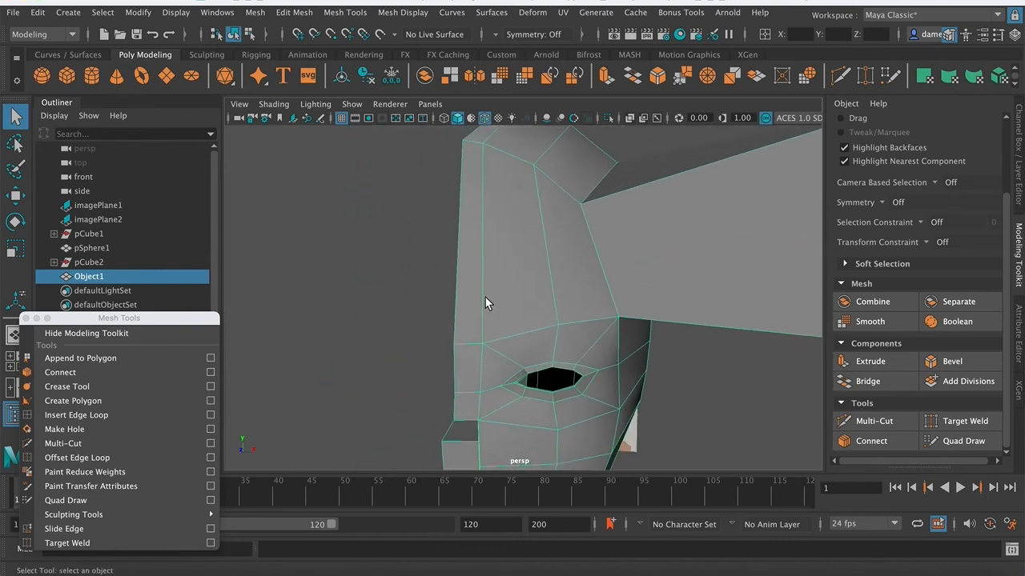
pyautogui.keyDown('alt'); pyautogui.moveTo(534, 284); pyautogui.dragTo(560, 296, button='middle'); pyautogui.keyUp('alt')
pyautogui.keyDown('alt'); pyautogui.moveTo(640, 292); pyautogui.dragTo(547, 317); pyautogui.keyUp('alt')
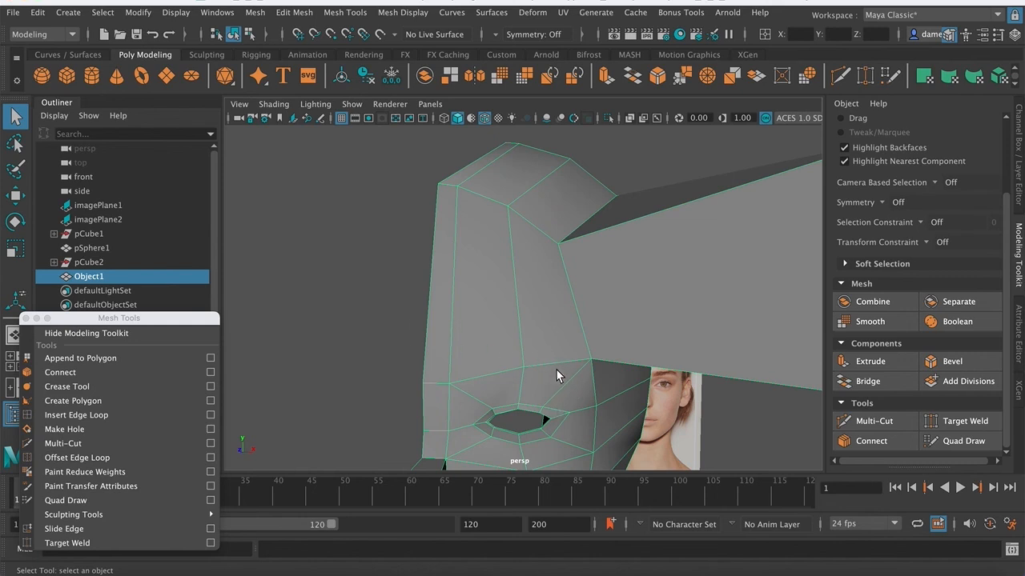
# - Select the narrow forehead face along the centre line and inspect the half head with the reference images in view
pyautogui.moveTo(441, 323); pyautogui.dragTo(433, 242, button='right')
pyautogui.click(438, 320)
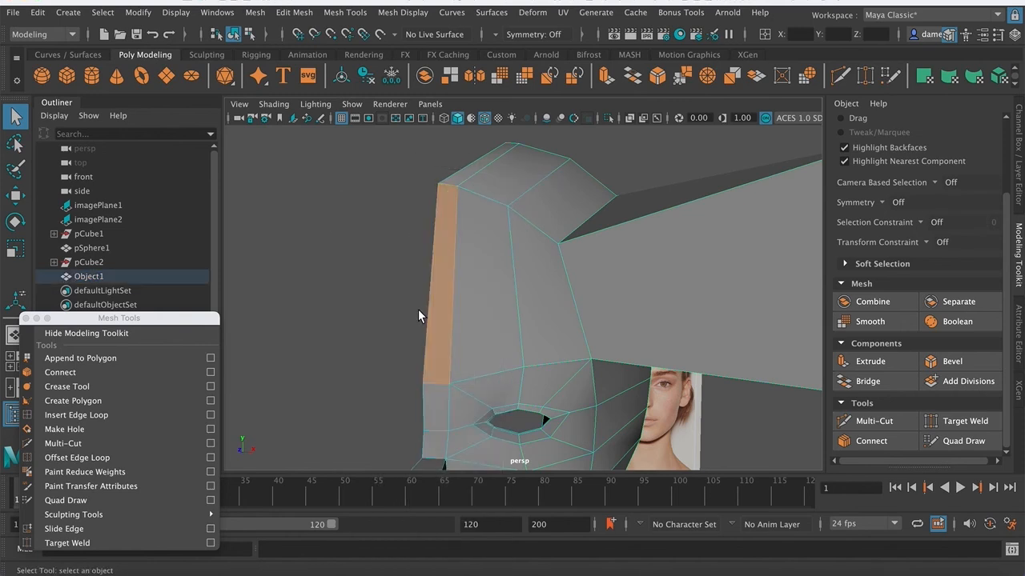
pyautogui.keyDown('alt'); pyautogui.moveTo(461, 335); pyautogui.dragTo(426, 176); pyautogui.keyUp('alt')
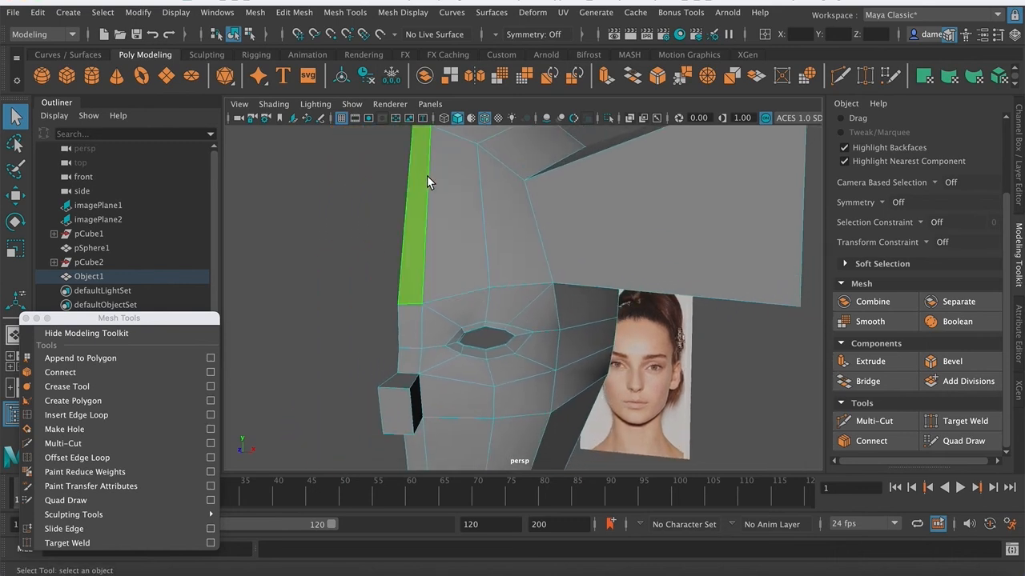
pyautogui.keyDown('alt'); pyautogui.moveTo(478, 326); pyautogui.dragTo(514, 369); pyautogui.keyUp('alt')
pyautogui.press('a')
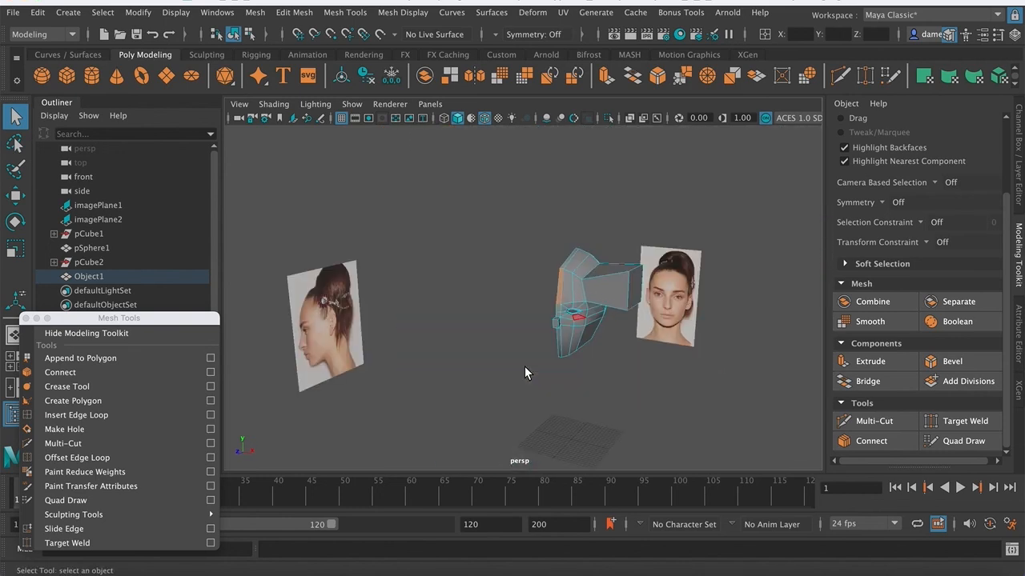
pyautogui.keyDown('alt'); pyautogui.moveTo(572, 294); pyautogui.dragTo(666, 293, button='right'); pyautogui.keyUp('alt')
pyautogui.keyDown('alt'); pyautogui.moveTo(665, 293); pyautogui.dragTo(546, 313, button='middle'); pyautogui.keyUp('alt')
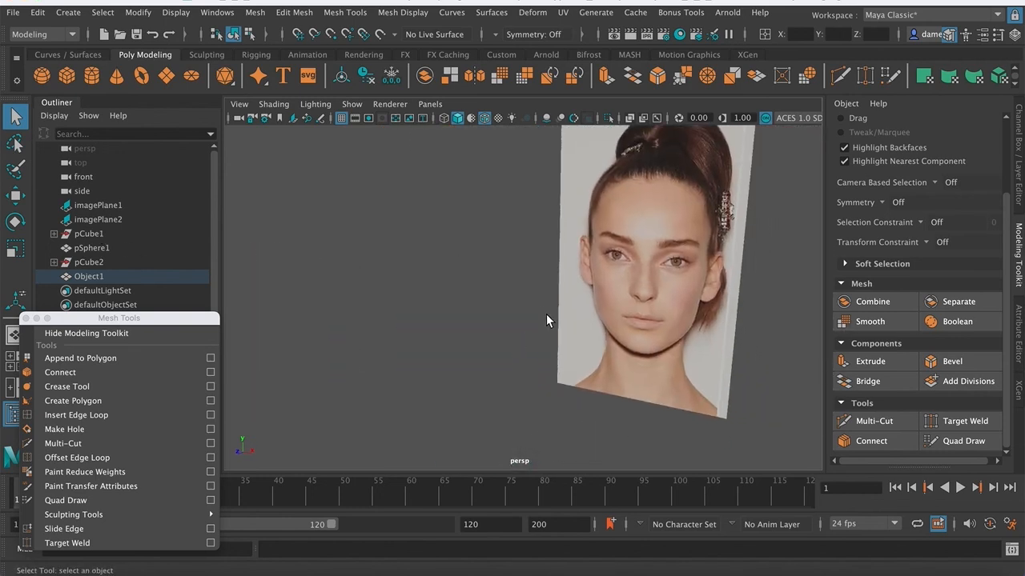
pyautogui.keyDown('alt'); pyautogui.moveTo(501, 306); pyautogui.dragTo(268, 267, button='right'); pyautogui.keyUp('alt')
pyautogui.keyDown('alt'); pyautogui.moveTo(354, 291); pyautogui.dragTo(410, 308, button='middle'); pyautogui.keyUp('alt')
pyautogui.keyDown('alt'); pyautogui.moveTo(525, 323); pyautogui.dragTo(707, 356, button='right'); pyautogui.keyUp('alt')
pyautogui.keyDown('alt'); pyautogui.moveTo(707, 356); pyautogui.dragTo(496, 284, button='middle'); pyautogui.keyUp('alt')
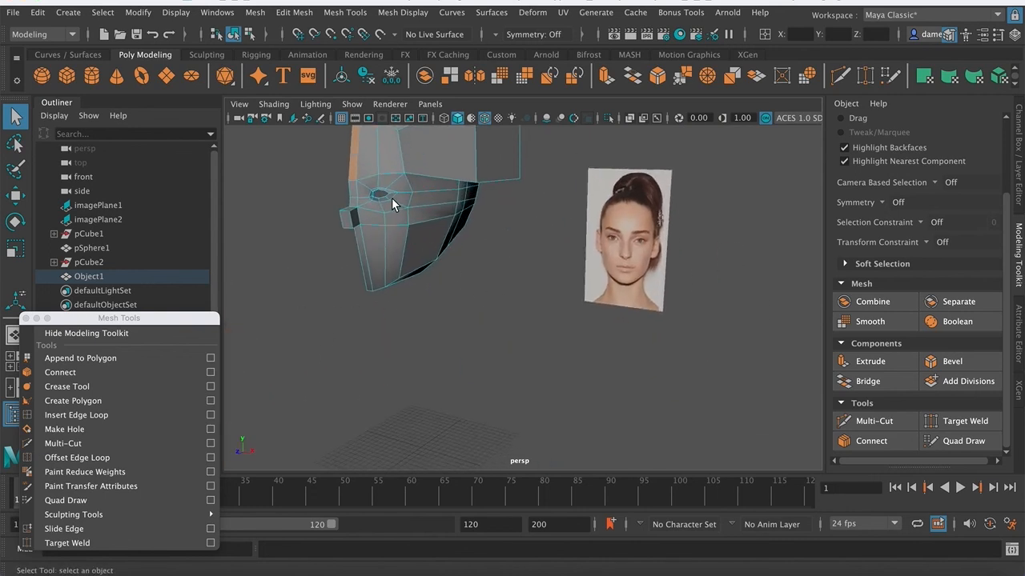
# - Insert vertical edge loops through the face and across the eye opening with Multi-Cut
pyautogui.moveTo(388, 166); pyautogui.dragTo(455, 145, button='right')
pyautogui.keyDown('alt'); pyautogui.moveTo(425, 148); pyautogui.dragTo(452, 249, button='middle'); pyautogui.keyUp('alt')
pyautogui.keyDown('alt'); pyautogui.moveTo(407, 330); pyautogui.dragTo(521, 302, button='right'); pyautogui.keyUp('alt')
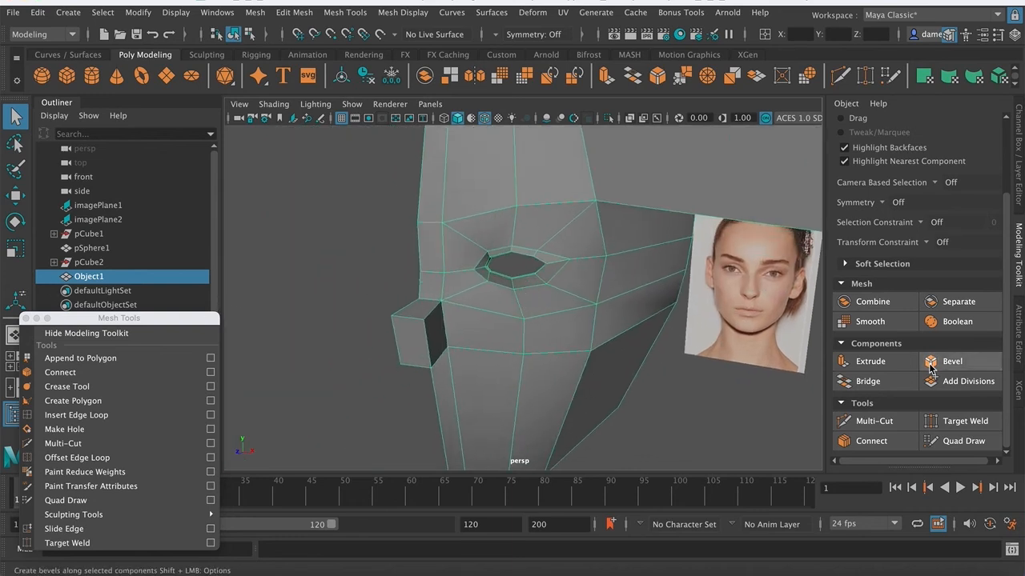
pyautogui.click(876, 419)
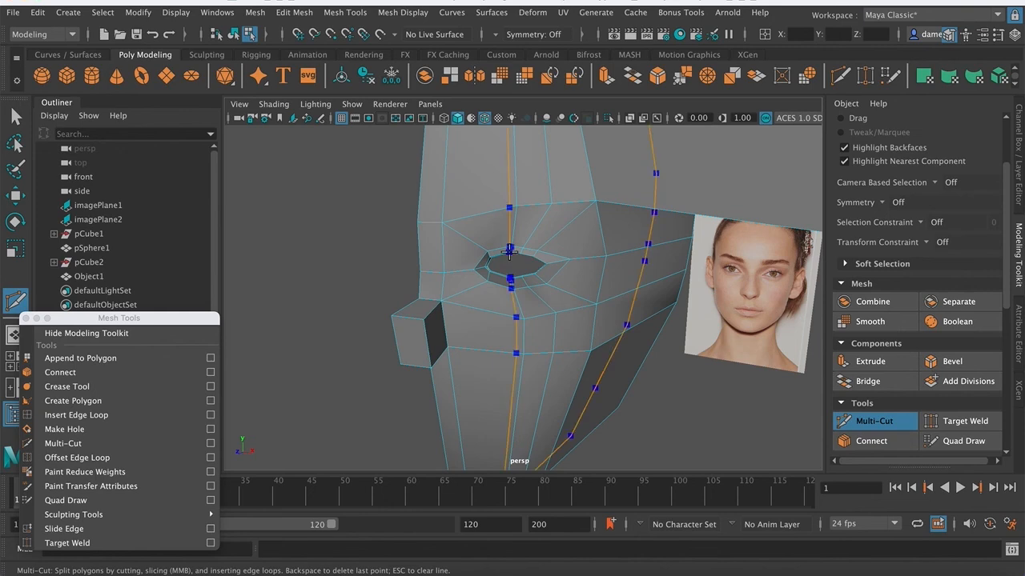
pyautogui.keyDown('ctrl'); pyautogui.click(492, 256); pyautogui.keyUp('ctrl')
pyautogui.keyDown('alt'); pyautogui.moveTo(549, 313); pyautogui.dragTo(441, 170); pyautogui.keyUp('alt')
pyautogui.keyDown('alt'); pyautogui.moveTo(440, 170); pyautogui.dragTo(469, 264, button='middle'); pyautogui.keyUp('alt')
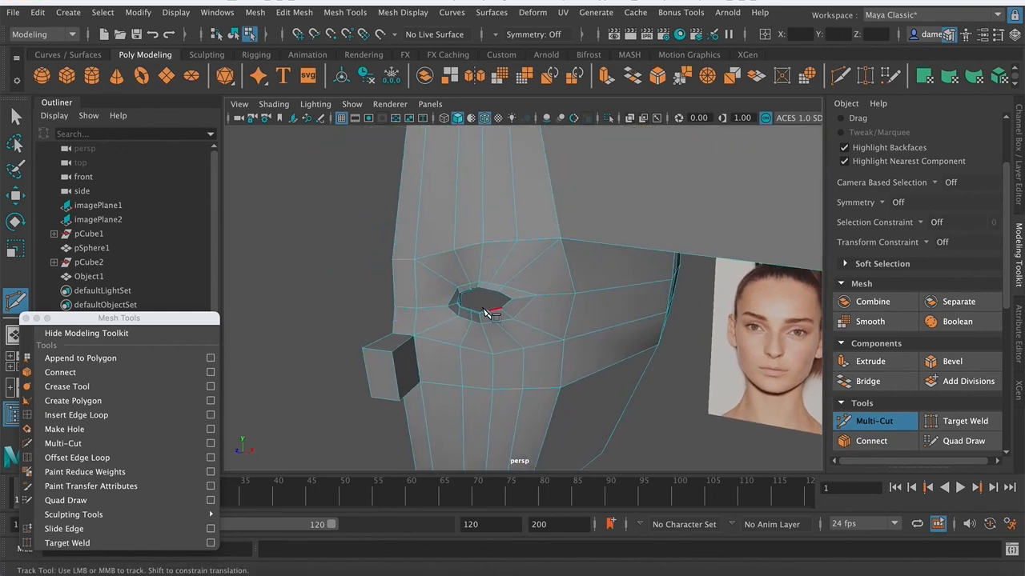
# - Leave Multi-Cut and inspect the new edge loops on the half head in object mode
pyautogui.press('a')
pyautogui.keyDown('alt'); pyautogui.moveTo(564, 290); pyautogui.dragTo(557, 318, button='middle'); pyautogui.keyUp('alt')
pyautogui.keyDown('alt'); pyautogui.moveTo(557, 318); pyautogui.dragTo(622, 336, button='right'); pyautogui.keyUp('alt')
pyautogui.keyDown('alt'); pyautogui.moveTo(623, 336); pyautogui.dragTo(538, 257, button='middle'); pyautogui.keyUp('alt')
pyautogui.keyDown('alt'); pyautogui.moveTo(539, 257); pyautogui.dragTo(476, 254, button='right'); pyautogui.keyUp('alt')
pyautogui.keyDown('alt'); pyautogui.moveTo(477, 255); pyautogui.dragTo(430, 282); pyautogui.keyUp('alt')
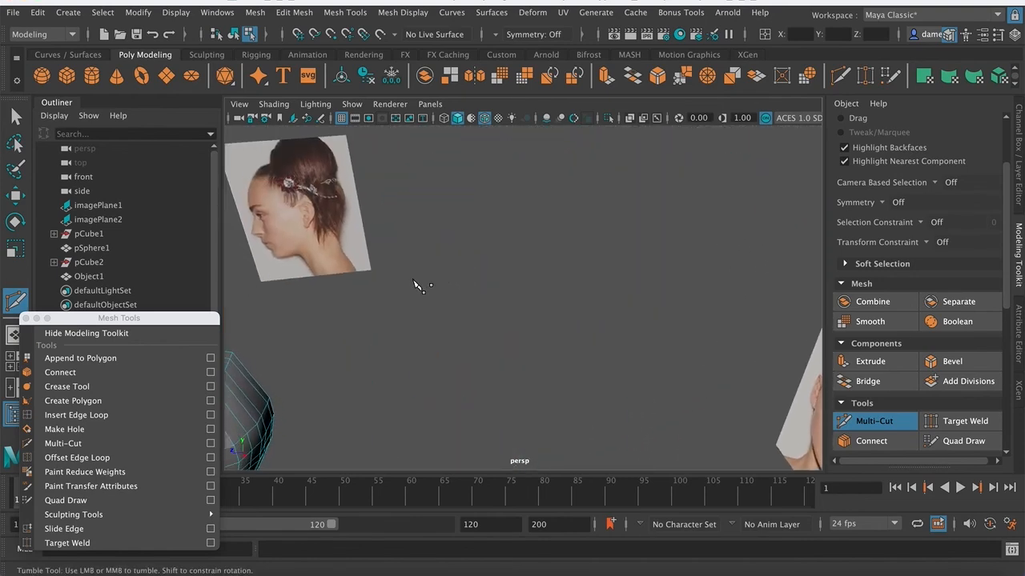
pyautogui.keyDown('alt'); pyautogui.moveTo(432, 326); pyautogui.dragTo(582, 293); pyautogui.keyUp('alt')
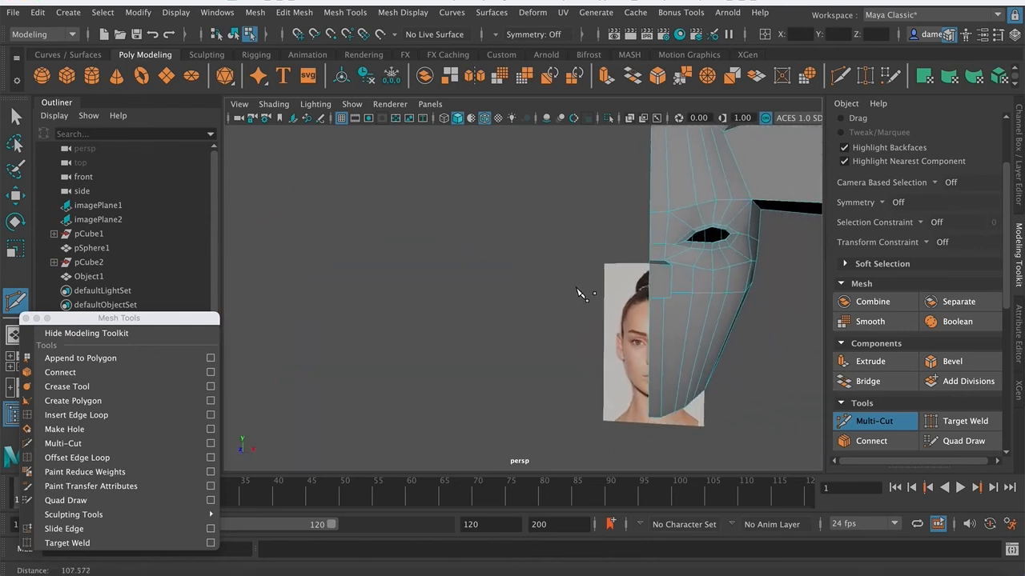
pyautogui.keyDown('alt'); pyautogui.moveTo(581, 292); pyautogui.dragTo(559, 280, button='right'); pyautogui.keyUp('alt')
pyautogui.press('q')
pyautogui.moveTo(664, 202); pyautogui.dragTo(701, 179, button='right')
pyautogui.keyDown('alt'); pyautogui.moveTo(701, 180); pyautogui.dragTo(652, 205, button='middle'); pyautogui.keyUp('alt')
pyautogui.keyDown('alt'); pyautogui.moveTo(573, 223); pyautogui.dragTo(632, 229, button='right'); pyautogui.keyUp('alt')
pyautogui.keyDown('alt'); pyautogui.moveTo(631, 229); pyautogui.dragTo(554, 335, button='middle'); pyautogui.keyUp('alt')
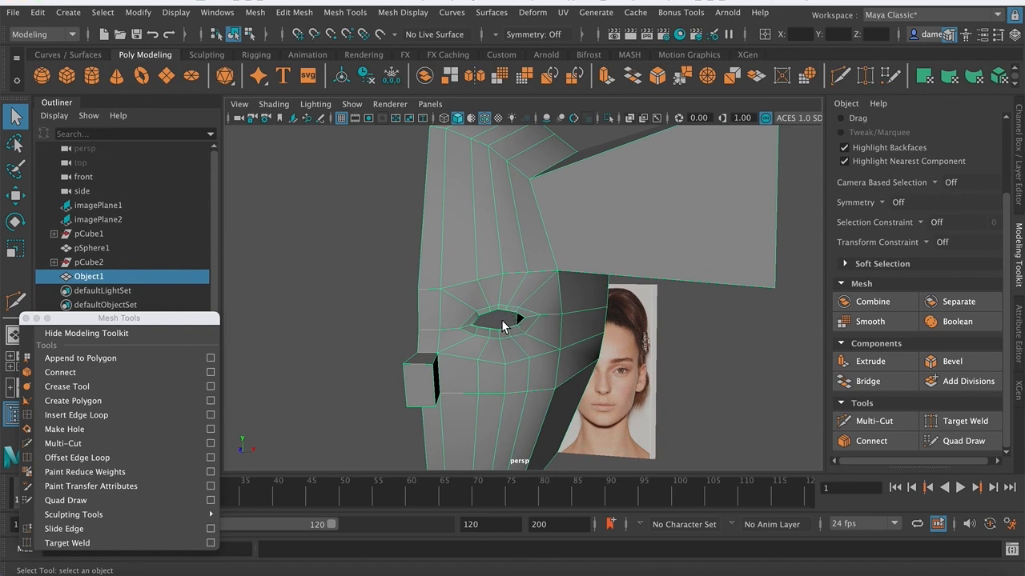
# - Examine the vertices around the eye opening from inside and outside the head
pyautogui.moveTo(497, 315); pyautogui.dragTo(428, 201, button='right')
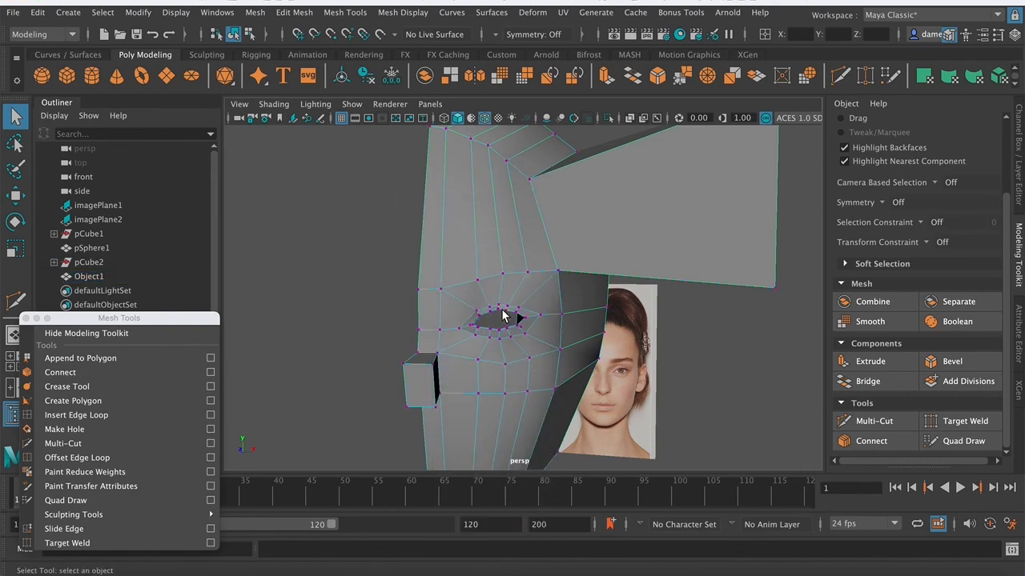
pyautogui.press('f')
pyautogui.keyDown('alt'); pyautogui.moveTo(495, 316); pyautogui.dragTo(671, 325); pyautogui.keyUp('alt')
pyautogui.scroll(-4, 487, 314)
pyautogui.keyDown('alt'); pyautogui.moveTo(488, 315); pyautogui.dragTo(332, 300, button='right'); pyautogui.keyUp('alt')
pyautogui.keyDown('alt'); pyautogui.moveTo(582, 337); pyautogui.dragTo(457, 360); pyautogui.keyUp('alt')
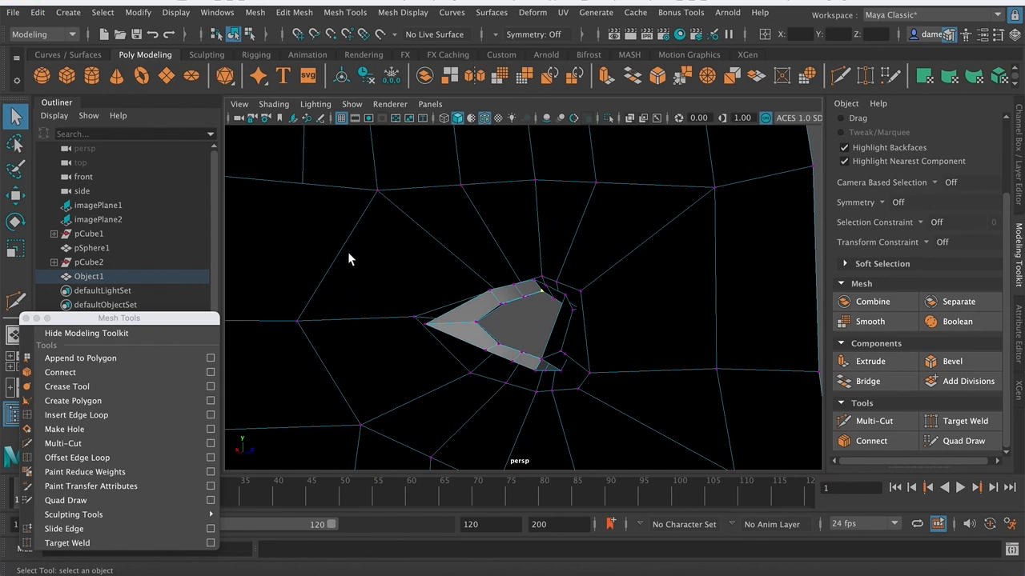
pyautogui.keyDown('alt'); pyautogui.moveTo(520, 304); pyautogui.dragTo(542, 302); pyautogui.keyUp('alt')
pyautogui.keyDown('alt'); pyautogui.moveTo(542, 302); pyautogui.dragTo(297, 251, button='right'); pyautogui.keyUp('alt')
pyautogui.keyDown('alt'); pyautogui.moveTo(336, 280); pyautogui.dragTo(602, 305); pyautogui.keyUp('alt')
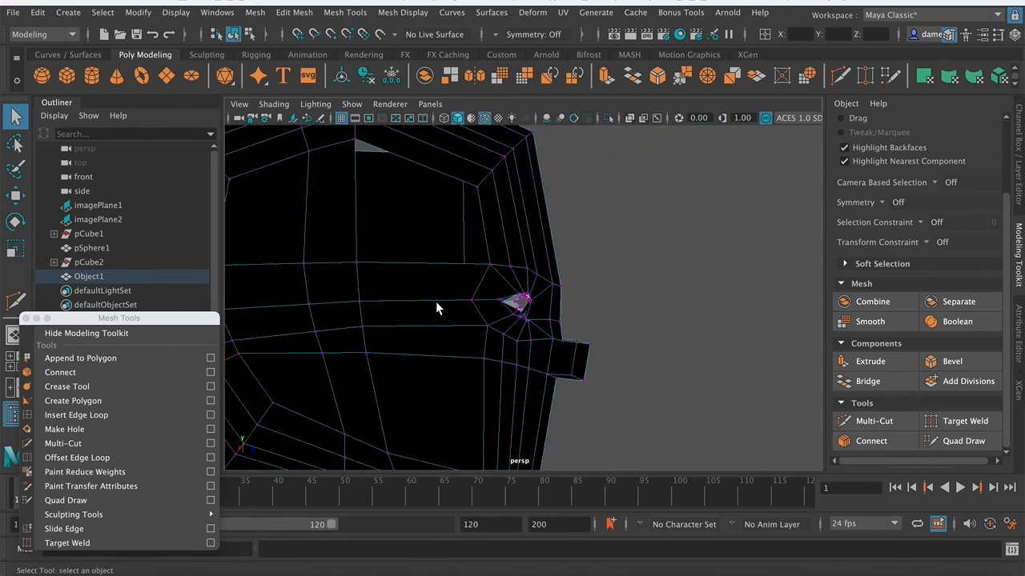
pyautogui.moveTo(427, 275)
pyautogui.keyDown('alt'); pyautogui.mouseDown()
pyautogui.moveTo(425, 247)
pyautogui.moveTo(426, 299)
pyautogui.moveTo(427, 286)
pyautogui.mouseUp(); pyautogui.keyUp('alt')
pyautogui.keyDown('alt'); pyautogui.moveTo(541, 302); pyautogui.dragTo(563, 299, button='middle'); pyautogui.keyUp('alt')
pyautogui.scroll(-6, 563, 299)
pyautogui.keyDown('alt'); pyautogui.moveTo(510, 306); pyautogui.dragTo(437, 305); pyautogui.keyUp('alt')
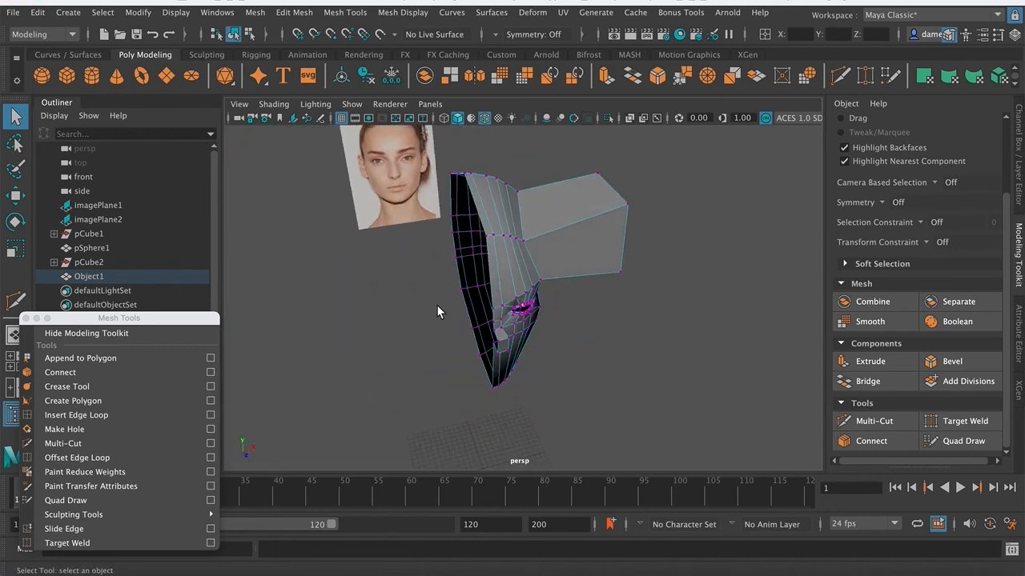
pyautogui.keyDown('alt'); pyautogui.moveTo(593, 311); pyautogui.dragTo(443, 283); pyautogui.keyUp('alt')
pyautogui.scroll(6, 582, 295)
pyautogui.keyDown('alt'); pyautogui.moveTo(582, 296); pyautogui.dragTo(588, 297, button='middle'); pyautogui.keyUp('alt')
pyautogui.scroll(-5, 587, 296)
pyautogui.keyDown('alt'); pyautogui.moveTo(366, 304); pyautogui.dragTo(447, 316); pyautogui.keyUp('alt')
# - Reverse the normal of the cube's outer end face and clear the selection
pyautogui.moveTo(524, 201); pyautogui.dragTo(545, 224, button='right')
pyautogui.click(521, 278)
pyautogui.keyDown('alt'); pyautogui.moveTo(520, 278); pyautogui.dragTo(524, 174); pyautogui.keyUp('alt')
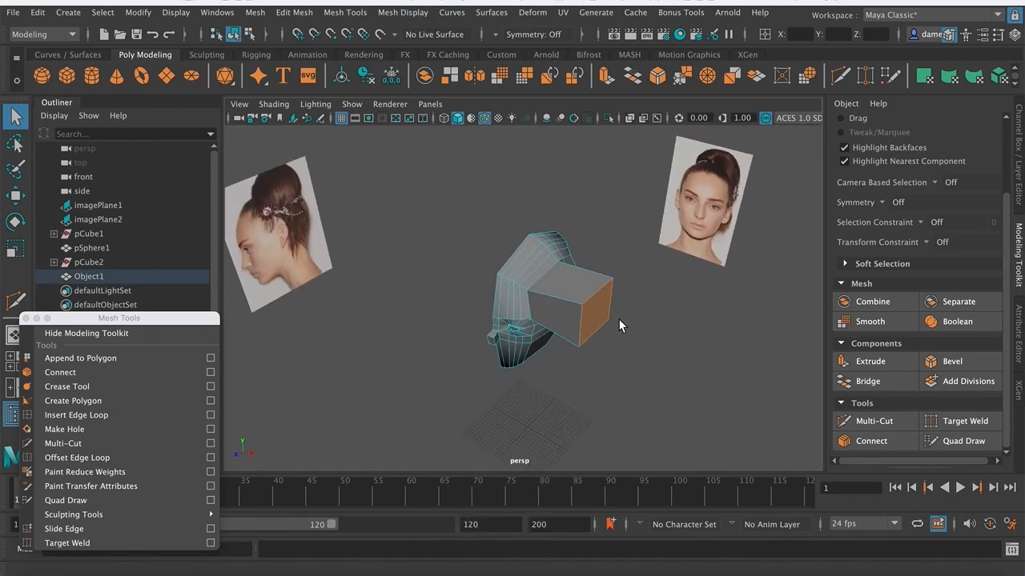
pyautogui.keyDown('alt'); pyautogui.moveTo(619, 320); pyautogui.dragTo(487, 319); pyautogui.keyUp('alt')
pyautogui.keyDown('alt'); pyautogui.moveTo(561, 186); pyautogui.dragTo(480, 290, button='middle'); pyautogui.keyUp('alt')
pyautogui.scroll(-3, 537, 425)
pyautogui.keyDown('alt'); pyautogui.moveTo(536, 425); pyautogui.dragTo(527, 455); pyautogui.keyUp('alt')
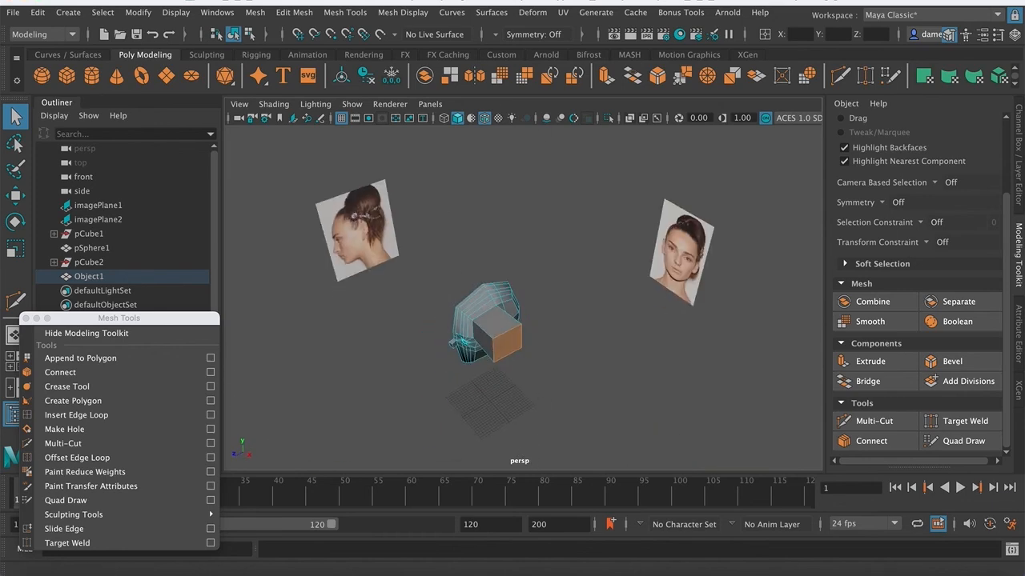
pyautogui.click(416, 12)
pyautogui.click(424, 76)
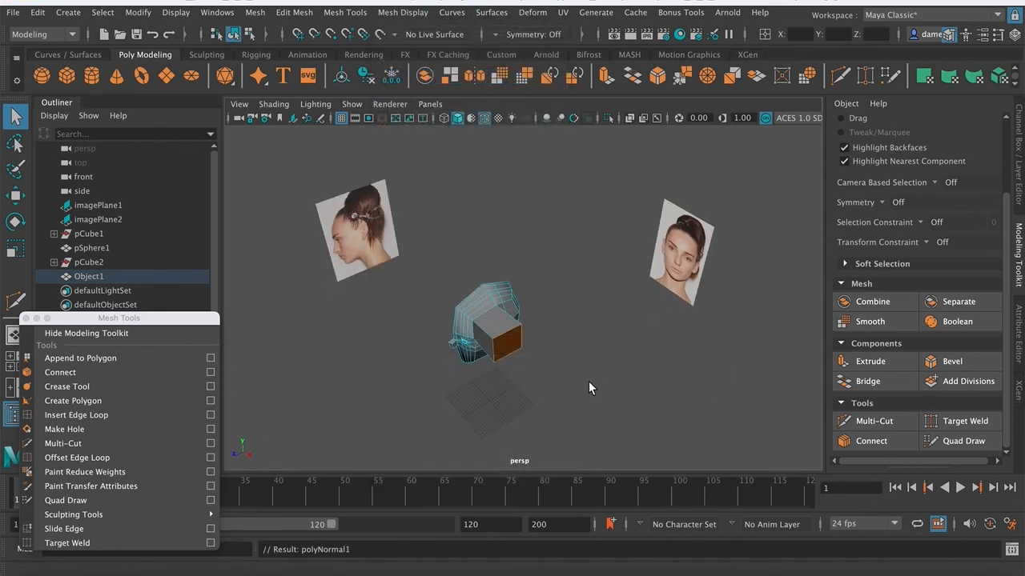
pyautogui.click(589, 382)
# - Reverse the normals of the cube's side face and the two selected jaw faces, and clear the selection
pyautogui.keyDown('alt'); pyautogui.moveTo(589, 382); pyautogui.dragTo(546, 365); pyautogui.keyUp('alt')
pyautogui.keyDown('alt'); pyautogui.moveTo(546, 366); pyautogui.dragTo(647, 375, button='right'); pyautogui.keyUp('alt')
pyautogui.keyDown('alt'); pyautogui.moveTo(647, 375); pyautogui.dragTo(652, 224, button='middle'); pyautogui.keyUp('alt')
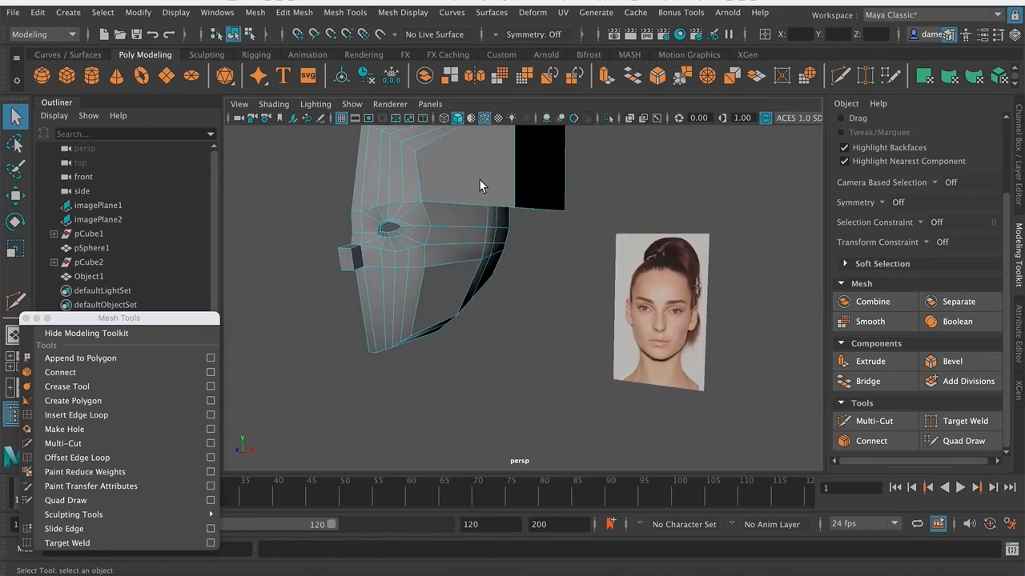
pyautogui.click(479, 186)
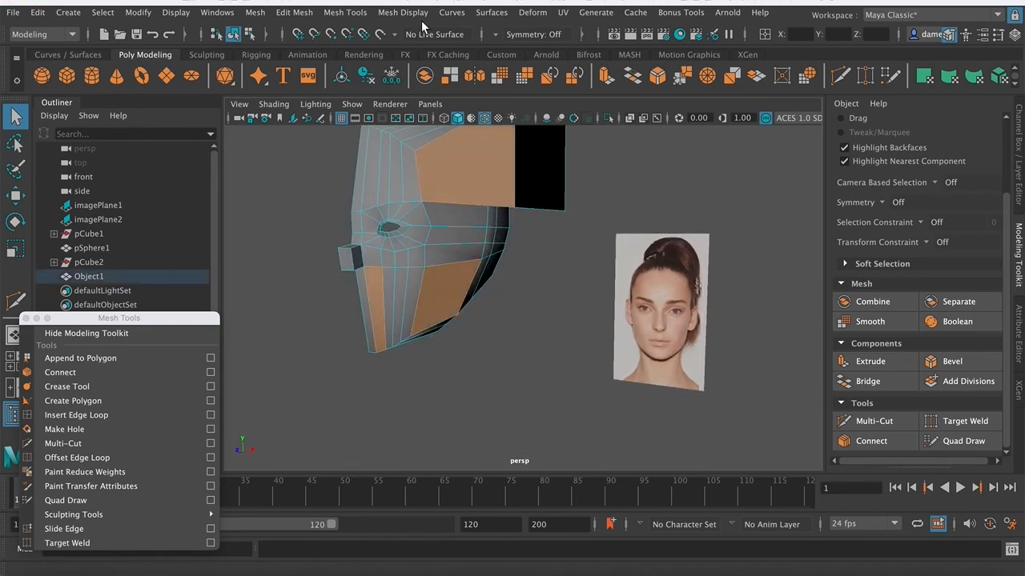
pyautogui.click(406, 12)
pyautogui.click(424, 78)
pyautogui.keyDown('alt'); pyautogui.moveTo(552, 324); pyautogui.dragTo(548, 344, button='right'); pyautogui.keyUp('alt')
pyautogui.moveTo(548, 344)
pyautogui.keyDown('alt'); pyautogui.mouseDown()
pyautogui.moveTo(503, 348)
pyautogui.moveTo(533, 320)
pyautogui.moveTo(459, 336)
pyautogui.moveTo(531, 343)
pyautogui.mouseUp(); pyautogui.keyUp('alt')
pyautogui.click(520, 355)
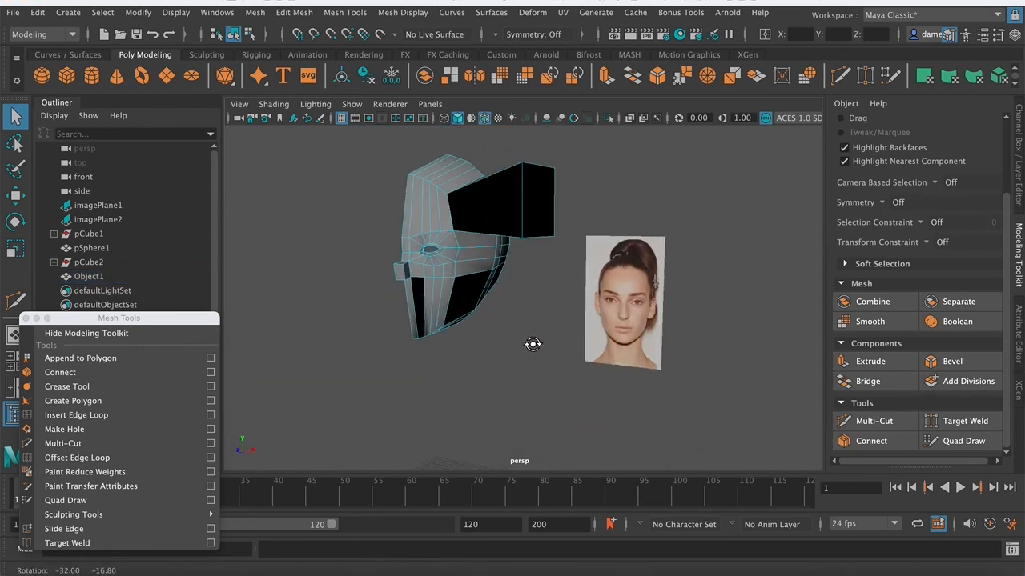
# - Reverse the normals of all the black faces on the cube and jaw, and clear the face selection
pyautogui.keyDown('alt'); pyautogui.moveTo(461, 261); pyautogui.dragTo(511, 311, button='right'); pyautogui.keyUp('alt')
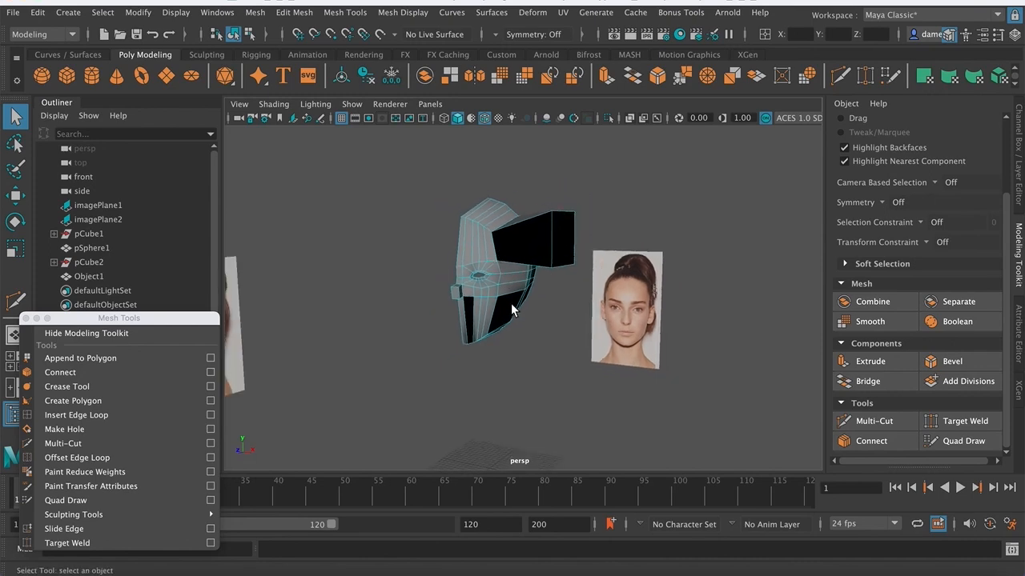
pyautogui.keyDown('alt'); pyautogui.moveTo(432, 275); pyautogui.dragTo(450, 285); pyautogui.keyUp('alt')
pyautogui.keyDown('alt'); pyautogui.moveTo(451, 285); pyautogui.dragTo(588, 293, button='right'); pyautogui.keyUp('alt')
pyautogui.keyDown('alt'); pyautogui.moveTo(587, 293); pyautogui.dragTo(602, 270); pyautogui.keyUp('alt')
pyautogui.rightClick(528, 212)
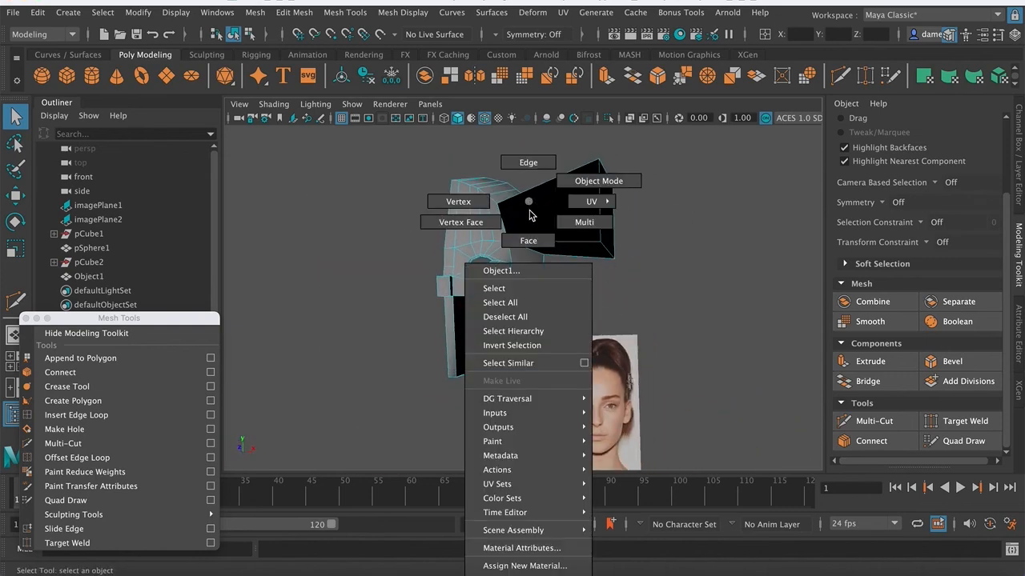
pyautogui.keyDown('alt'); pyautogui.moveTo(529, 212); pyautogui.dragTo(590, 230); pyautogui.keyUp('alt')
pyautogui.click(567, 212)
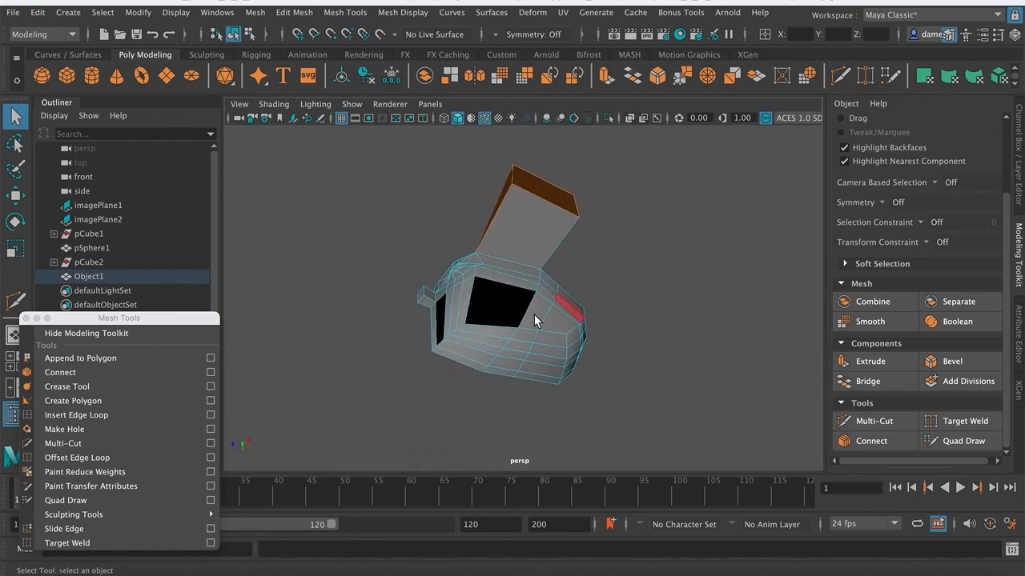
pyautogui.keyDown('alt'); pyautogui.moveTo(489, 306); pyautogui.dragTo(545, 353); pyautogui.keyUp('alt')
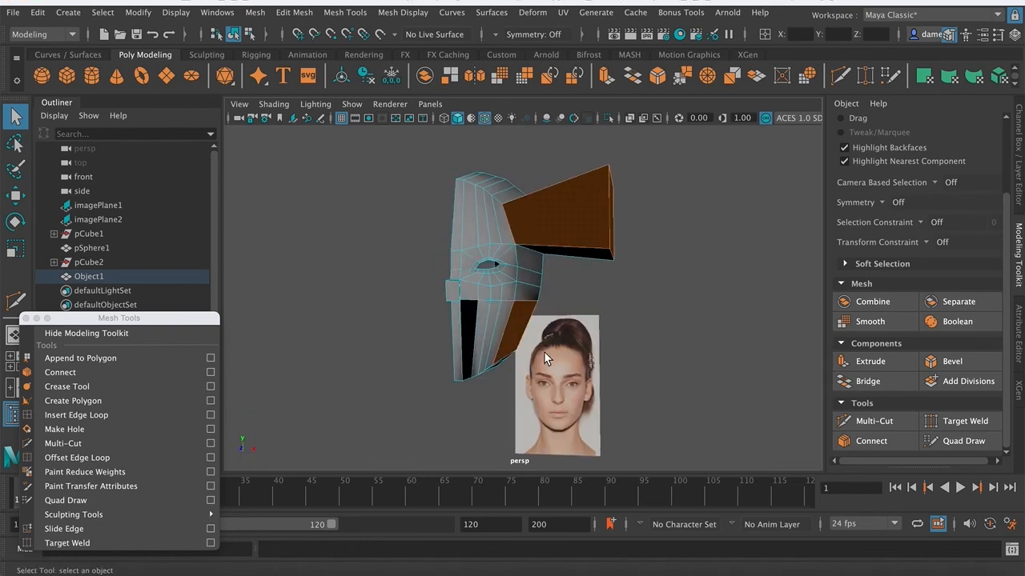
pyautogui.keyDown('alt'); pyautogui.moveTo(467, 333); pyautogui.dragTo(427, 313); pyautogui.keyUp('alt')
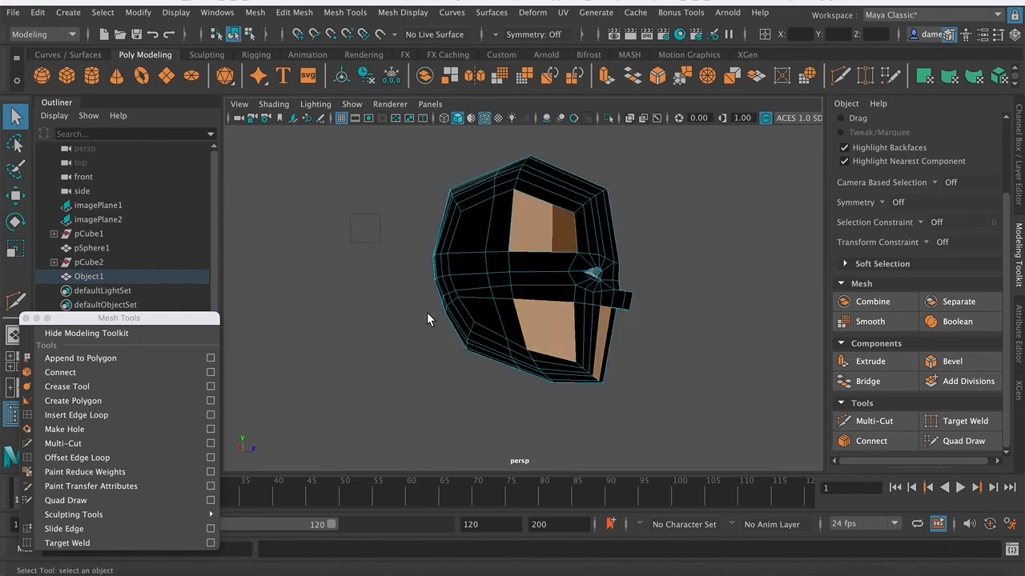
pyautogui.keyDown('alt'); pyautogui.moveTo(483, 273); pyautogui.dragTo(356, 271); pyautogui.keyUp('alt')
pyautogui.keyDown('alt'); pyautogui.moveTo(355, 272); pyautogui.dragTo(509, 295, button='middle'); pyautogui.keyUp('alt')
pyautogui.keyDown('alt'); pyautogui.moveTo(509, 295); pyautogui.dragTo(561, 320); pyautogui.keyUp('alt')
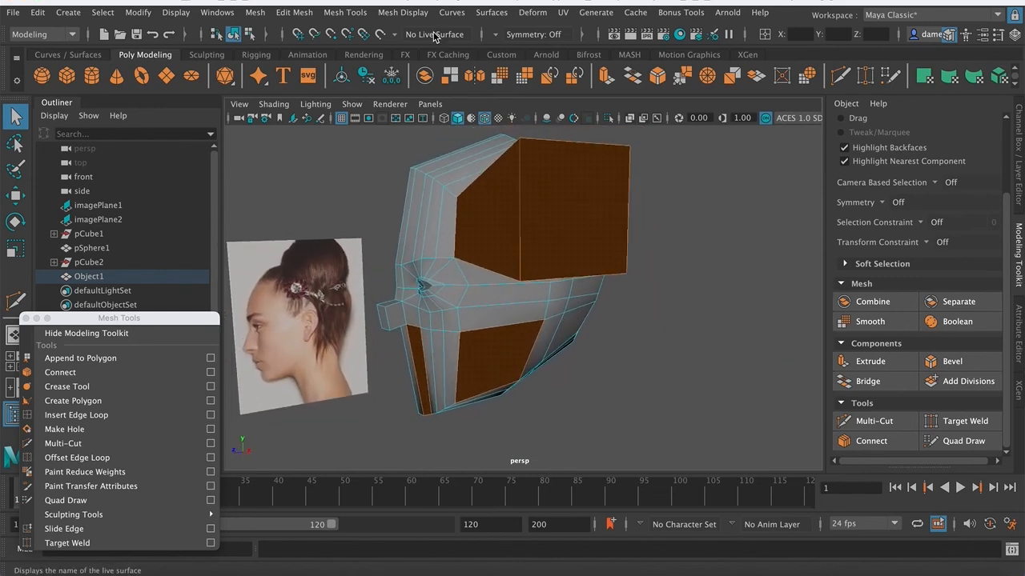
pyautogui.click(410, 13)
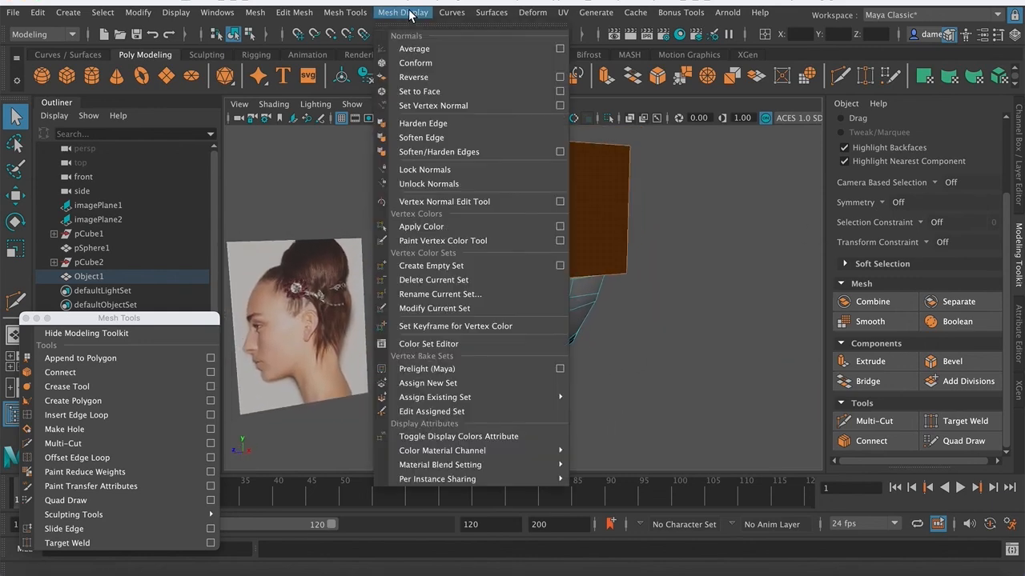
pyautogui.click(413, 80)
pyautogui.click(718, 329)
# - Leave face selection and select the whole half-head mesh in object mode
pyautogui.keyDown('alt'); pyautogui.moveTo(705, 327); pyautogui.dragTo(617, 324, button='right'); pyautogui.keyUp('alt')
pyautogui.keyDown('alt'); pyautogui.moveTo(616, 324); pyautogui.dragTo(581, 316); pyautogui.keyUp('alt')
pyautogui.moveTo(507, 260); pyautogui.dragTo(579, 183, button='right')
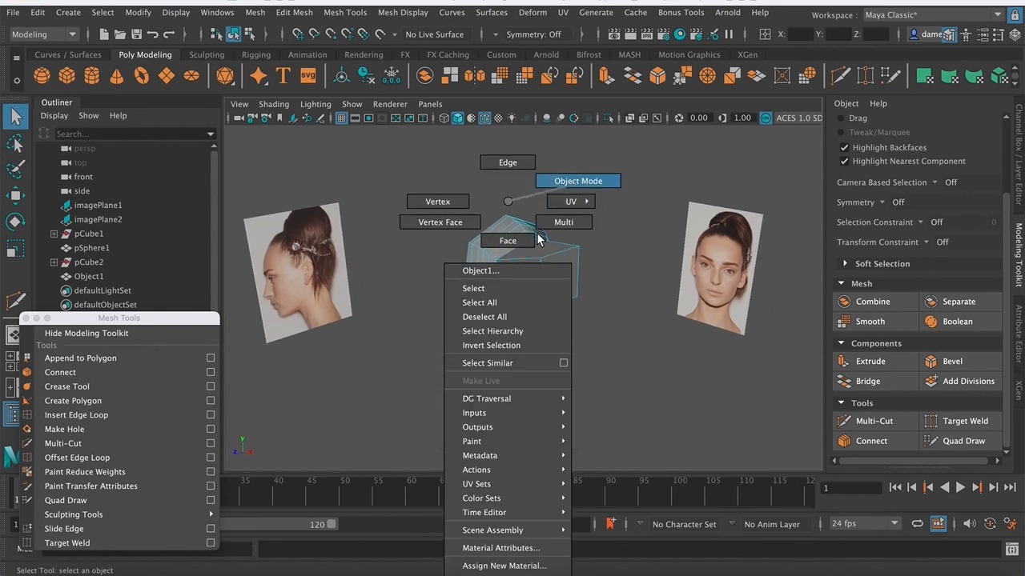
pyautogui.keyDown('alt'); pyautogui.moveTo(600, 245); pyautogui.dragTo(602, 272, button='middle'); pyautogui.keyUp('alt')
pyautogui.moveTo(602, 273)
pyautogui.keyDown('alt'); pyautogui.mouseDown(button='right')
pyautogui.moveTo(593, 275)
pyautogui.moveTo(587, 257)
pyautogui.moveTo(620, 264)
pyautogui.mouseUp(button='right'); pyautogui.keyUp('alt')
pyautogui.moveTo(501, 297); pyautogui.dragTo(567, 179, button='right')
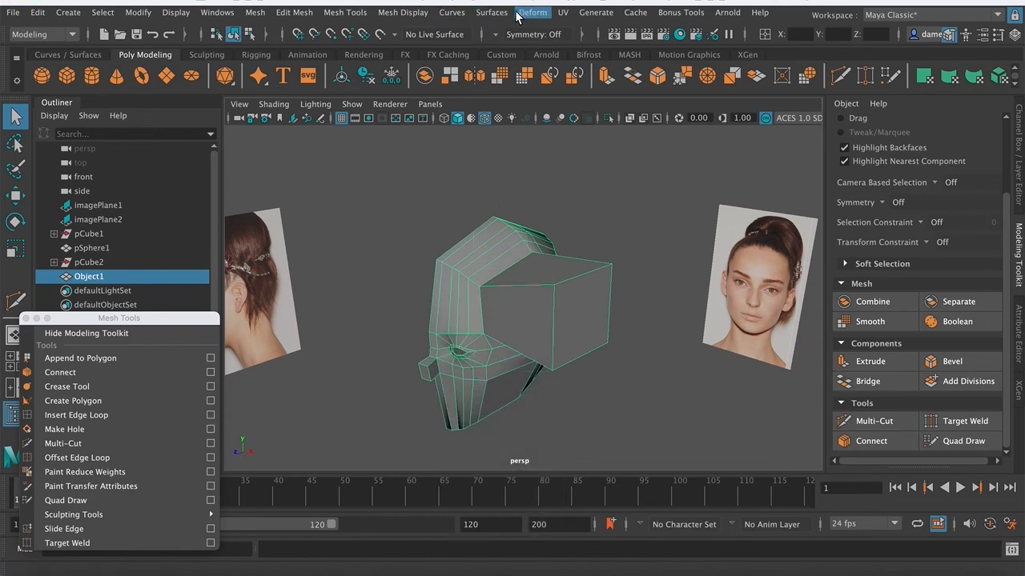
# - Try reversing the normals of the entire half-head mesh and clear the selection to inspect it
pyautogui.click(403, 13)
pyautogui.click(400, 75)
pyautogui.keyDown('alt'); pyautogui.moveTo(496, 280); pyautogui.dragTo(549, 236); pyautogui.keyUp('alt')
pyautogui.click(549, 236)
pyautogui.keyDown('alt'); pyautogui.moveTo(569, 270); pyautogui.dragTo(428, 320); pyautogui.keyUp('alt')
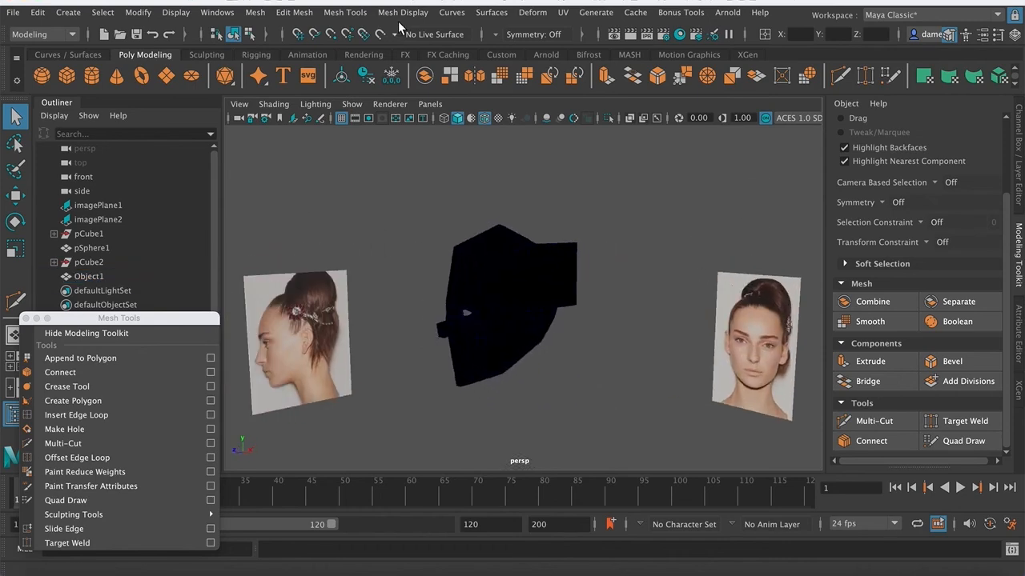
# - Reselect the half-head mesh, flip all its normals back outward and deselect it
pyautogui.click(400, 12)
pyautogui.click(417, 75)
pyautogui.click(509, 288)
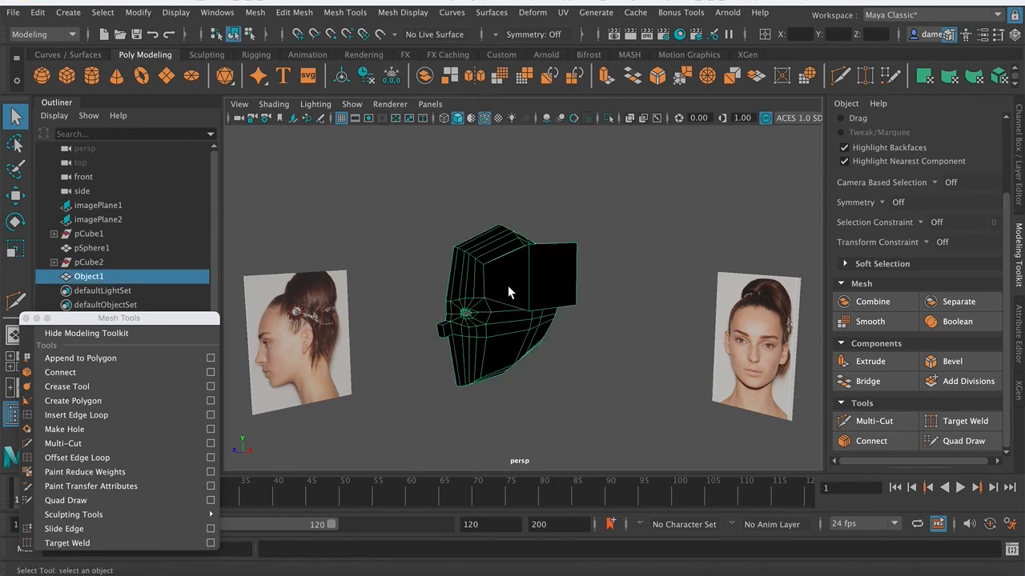
pyautogui.click(404, 12)
pyautogui.click(420, 61)
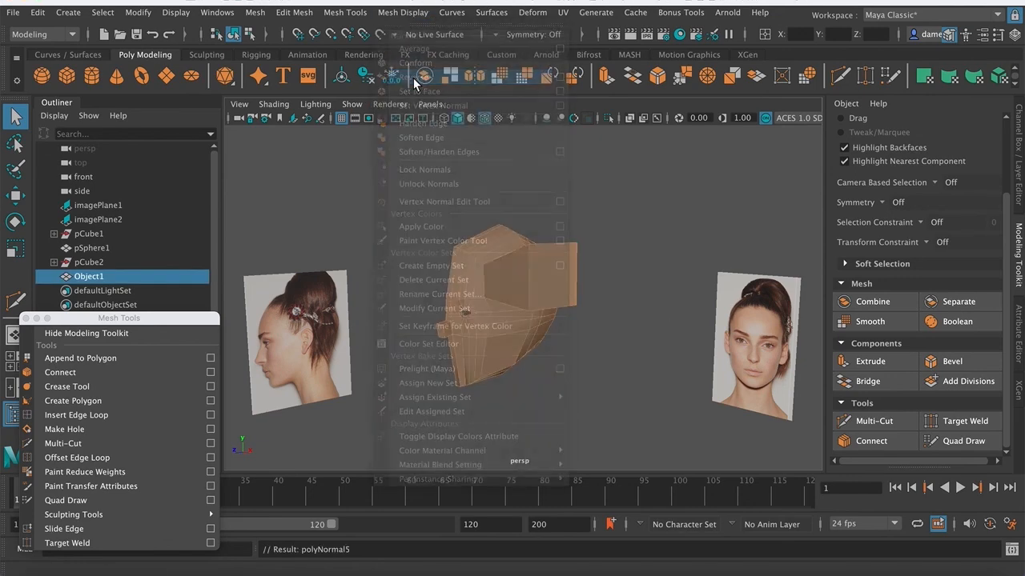
pyautogui.click(582, 239)
pyautogui.keyDown('alt'); pyautogui.moveTo(617, 287); pyautogui.dragTo(485, 291); pyautogui.keyUp('alt')
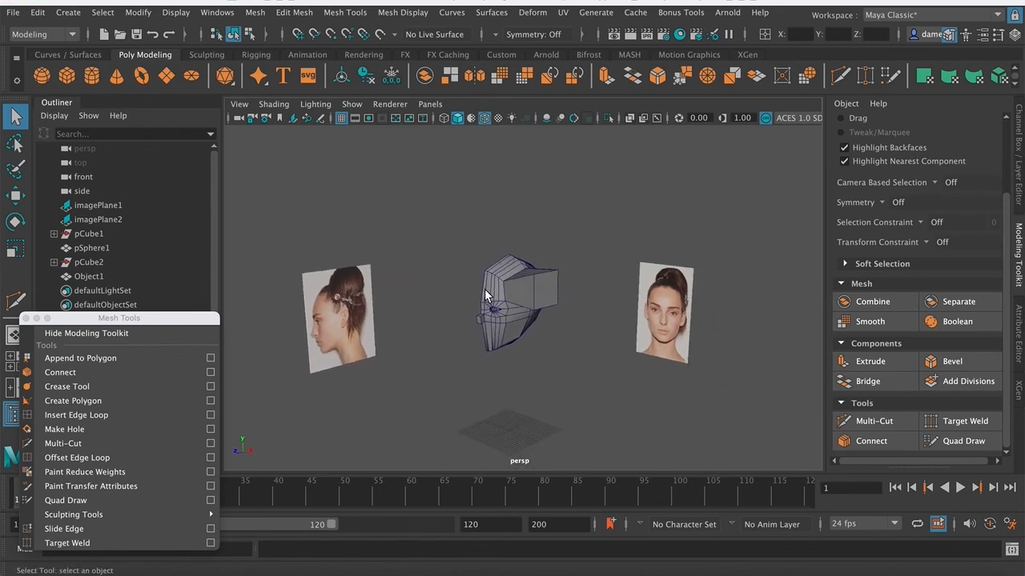